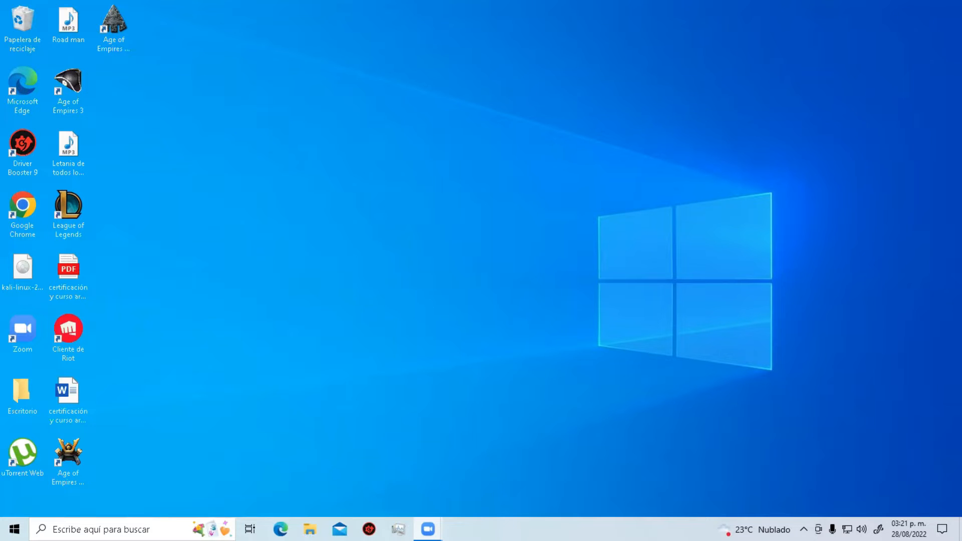
Start Excel and create a new blank workbook.
key("super")
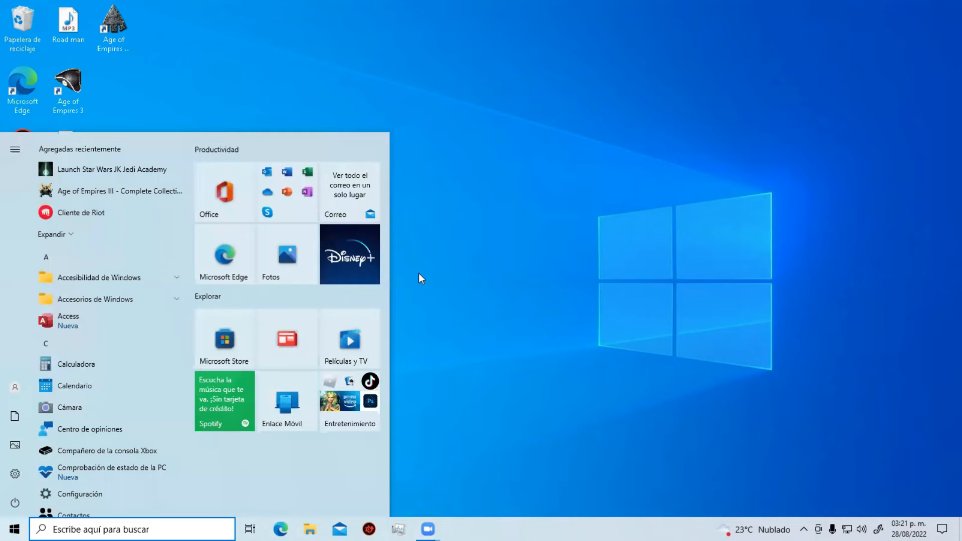
type("ex")
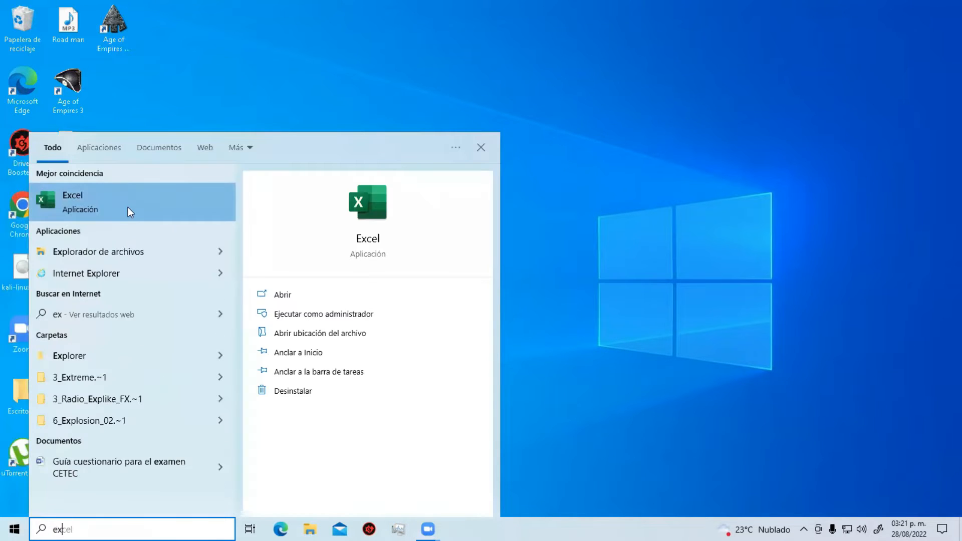
left_click(127, 207)
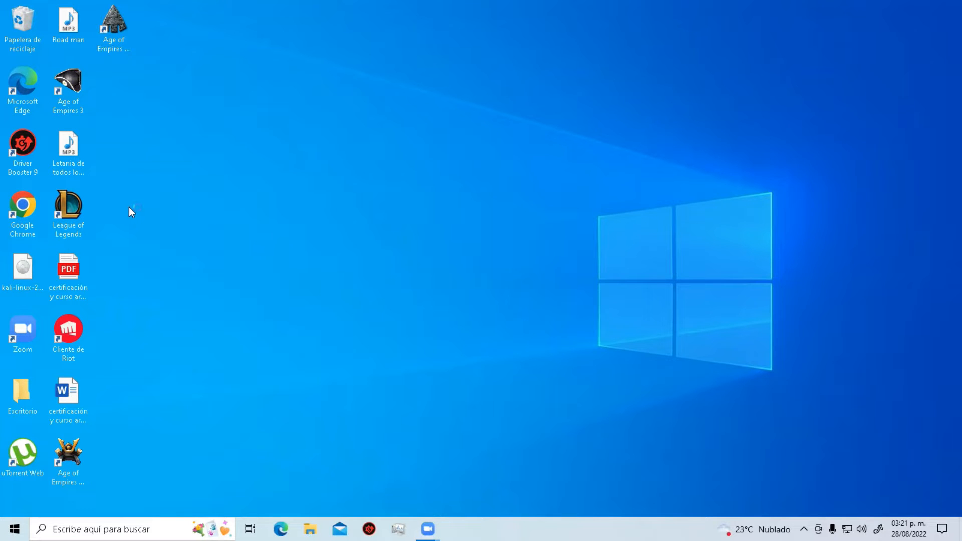
left_click(803, 530)
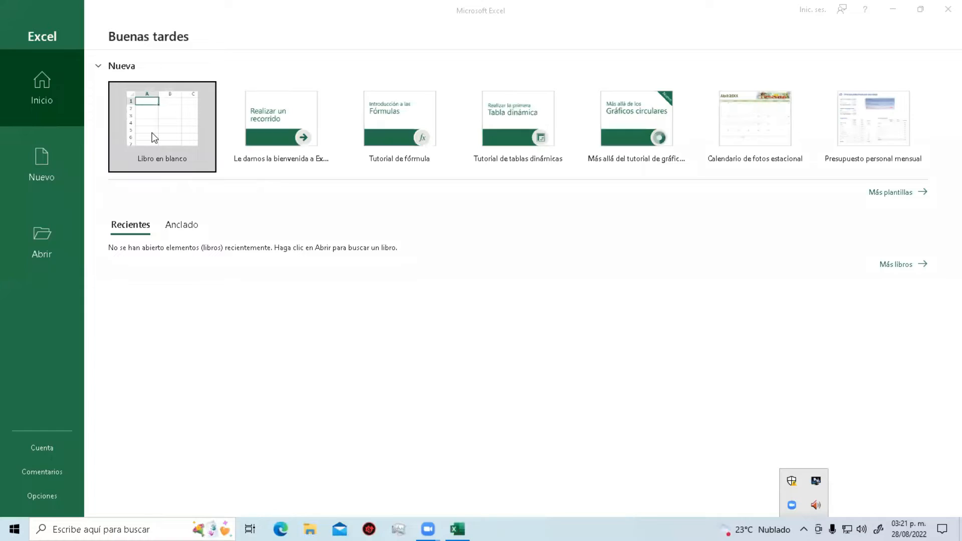
left_click(152, 134)
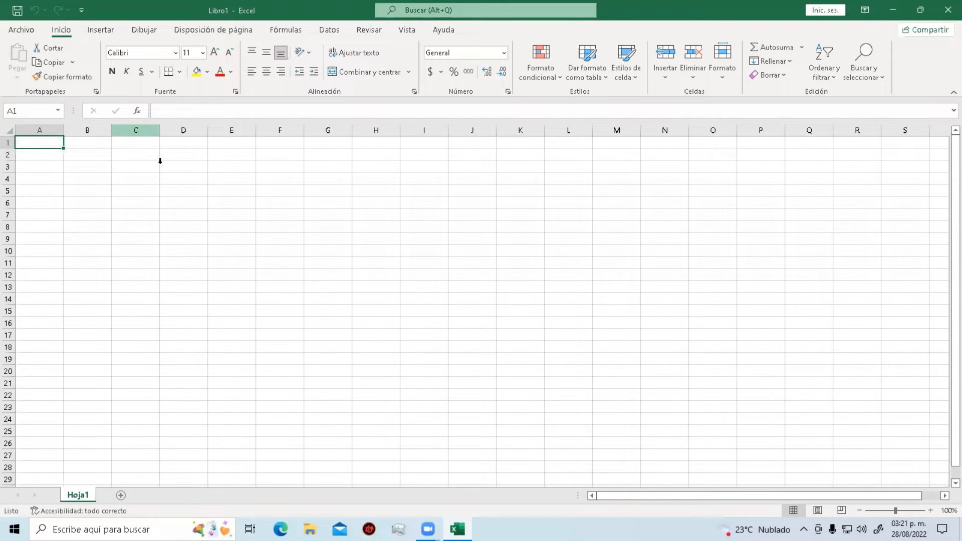
left_click(161, 162)
left_click(140, 164)
left_click(204, 177)
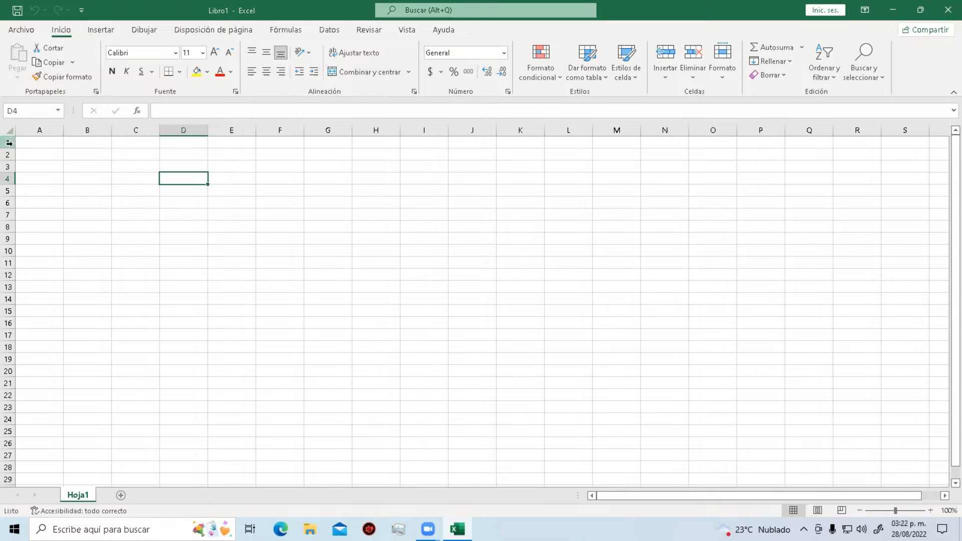
Search the online templates for "presupuestos" and create a workbook from the Presupuesto mensual simple template.
left_click(22, 30)
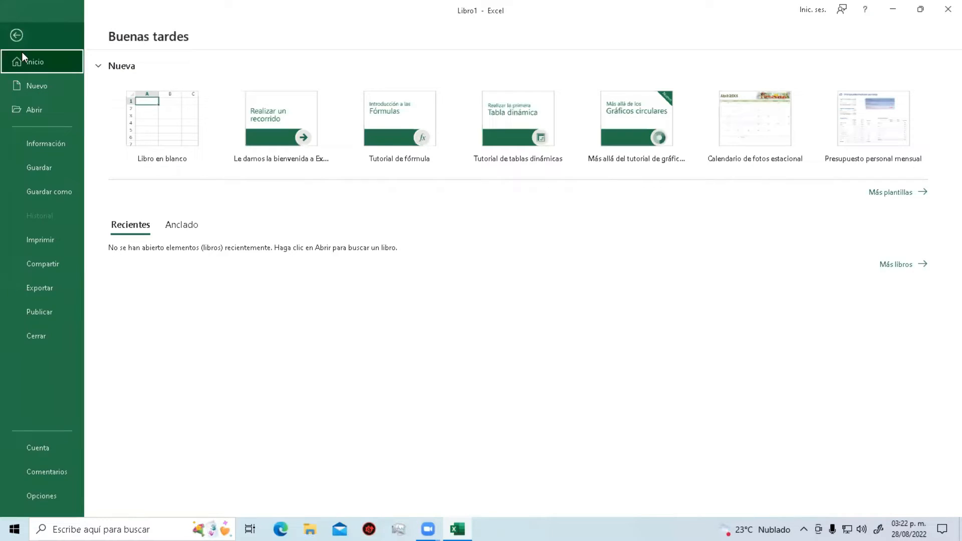
left_click(34, 88)
left_click(262, 219)
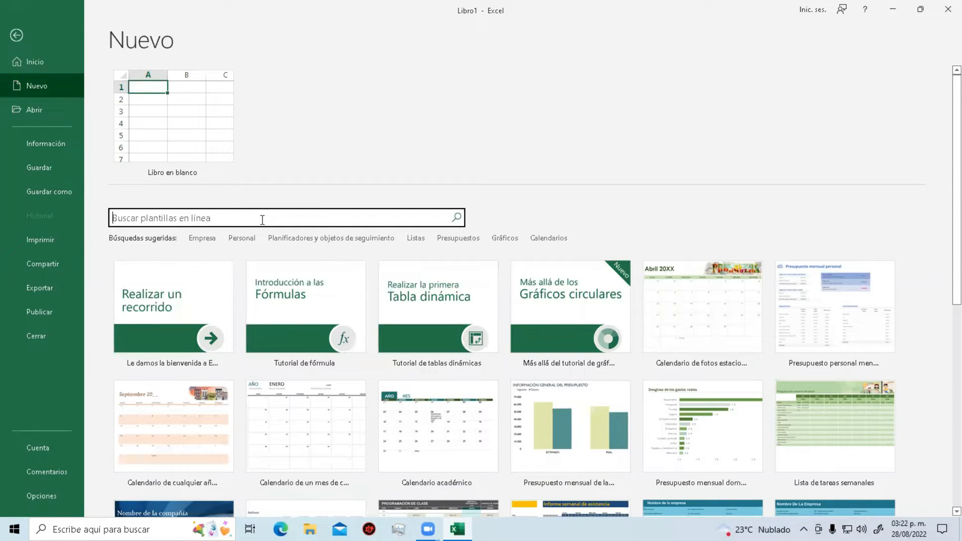
type("presupuestos")
key("Return")
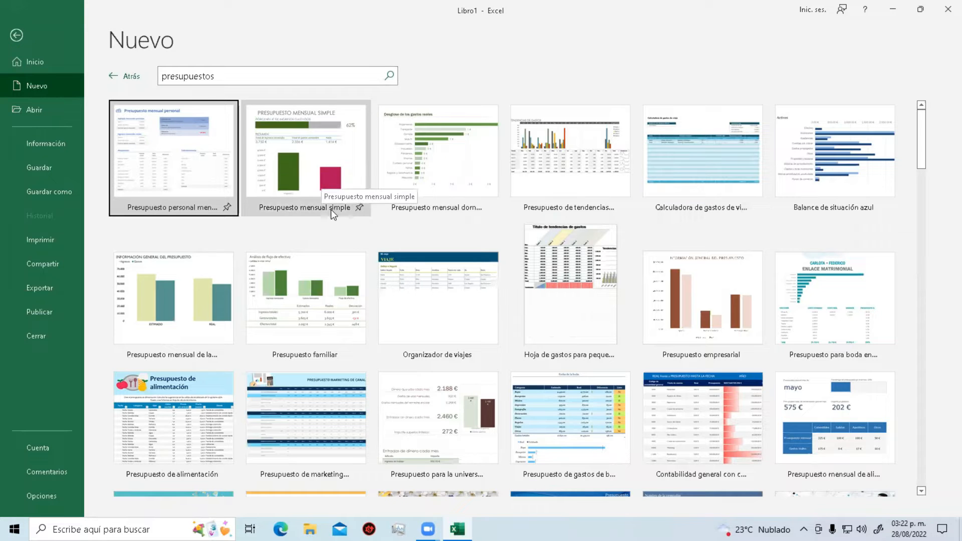
left_click(330, 157)
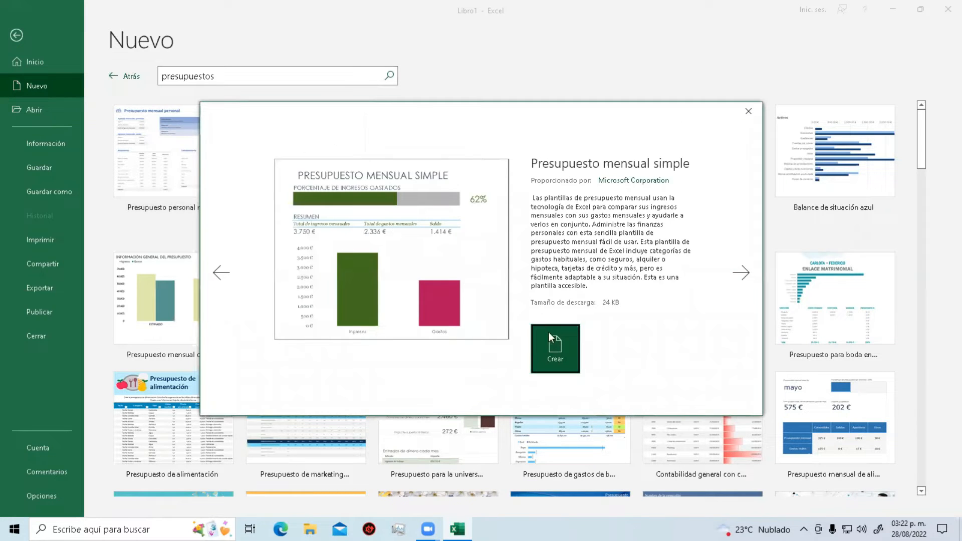
left_click(554, 344)
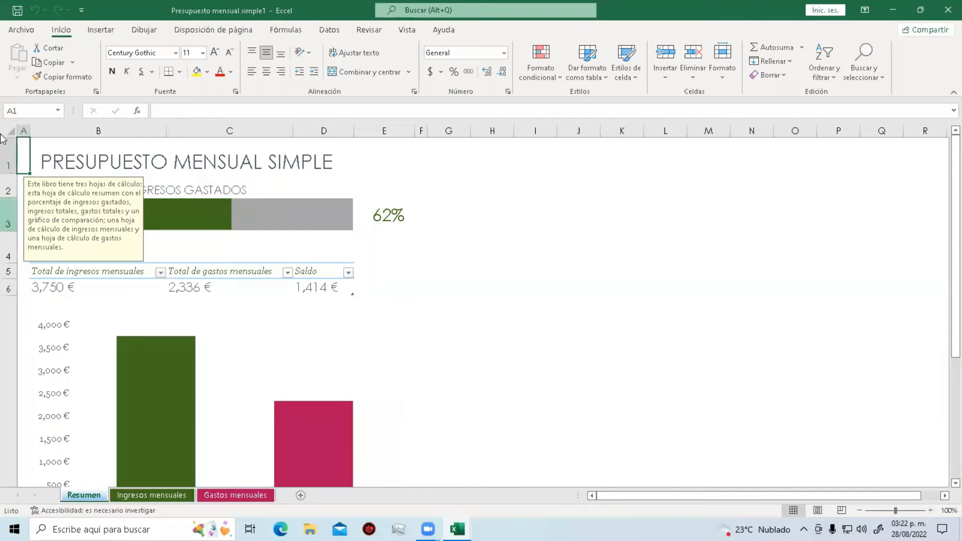
Try to save the budget workbook in the Escritorio folder as "Prática 1" followed by the author's first name and the date 28/08/2022.
left_click(21, 31)
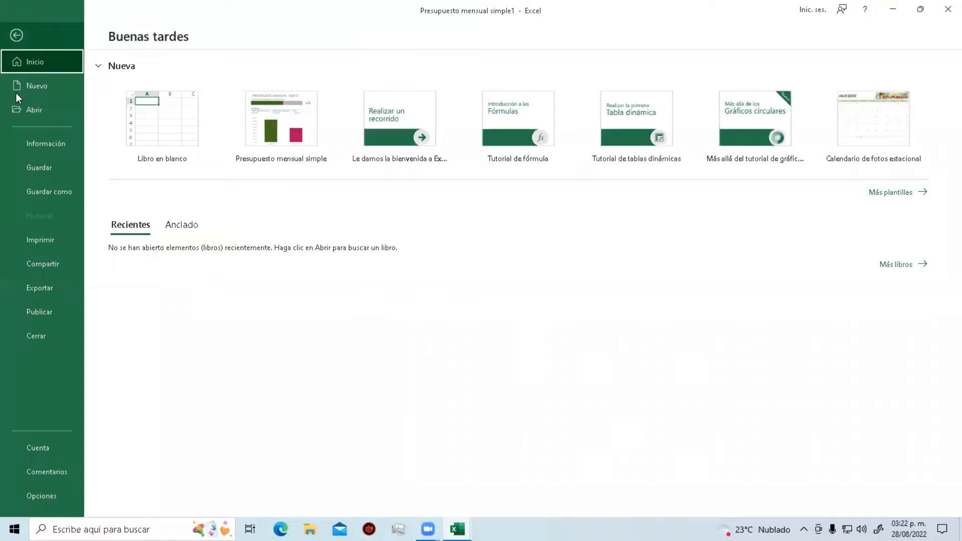
left_click(47, 186)
left_click(188, 213)
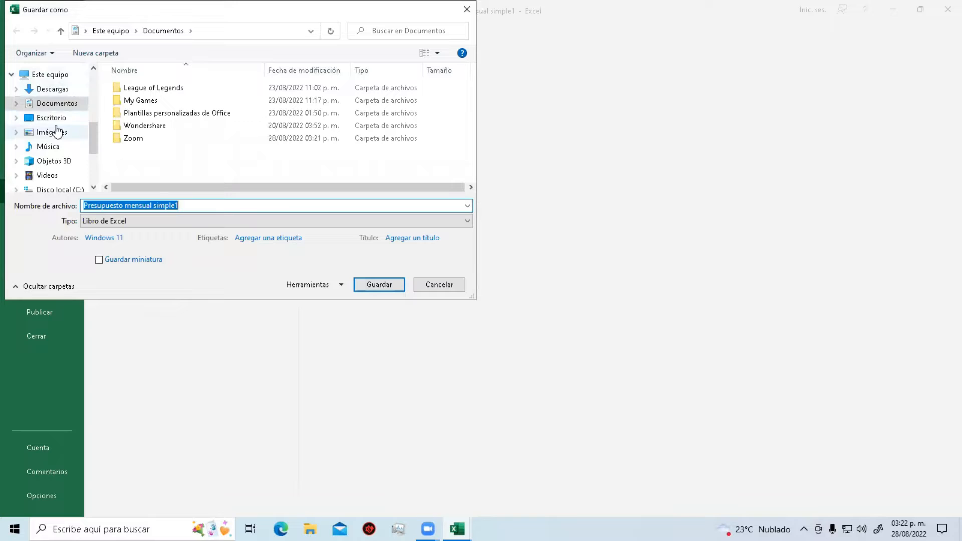
left_click(51, 118)
left_click(259, 207)
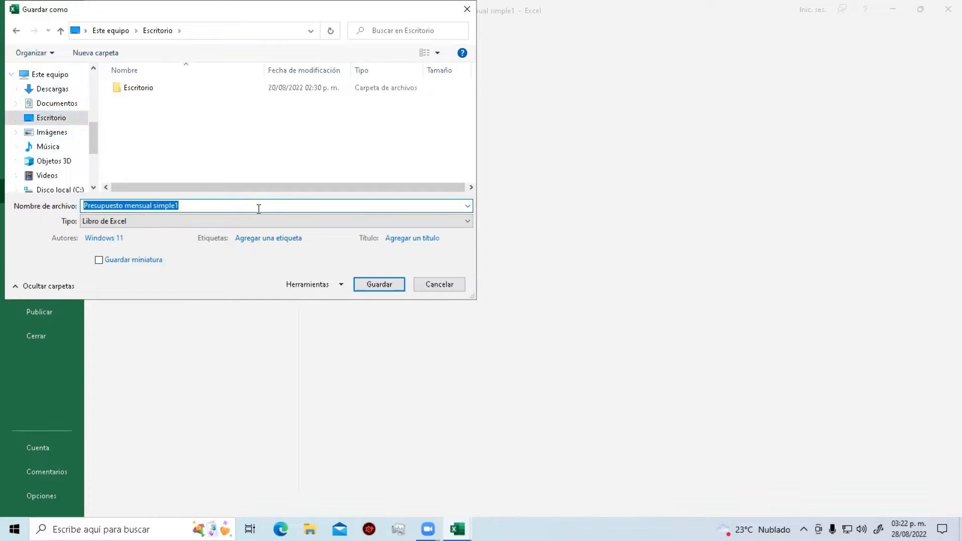
left_click(259, 206)
key("BackSpace")
key("BackSpace")
key("BackSpace")
key("BackSpace")
key("BackSpace")
key("BackSpace")
key("BackSpace")
key("BackSpace")
key("BackSpace")
key("BackSpace")
key("BackSpace")
key("BackSpace")
key("BackSpace")
key("BackSpace")
key("BackSpace")
key("BackSpace")
key("BackSpace")
key("BackSpace")
key("BackSpace")
key("BackSpace")
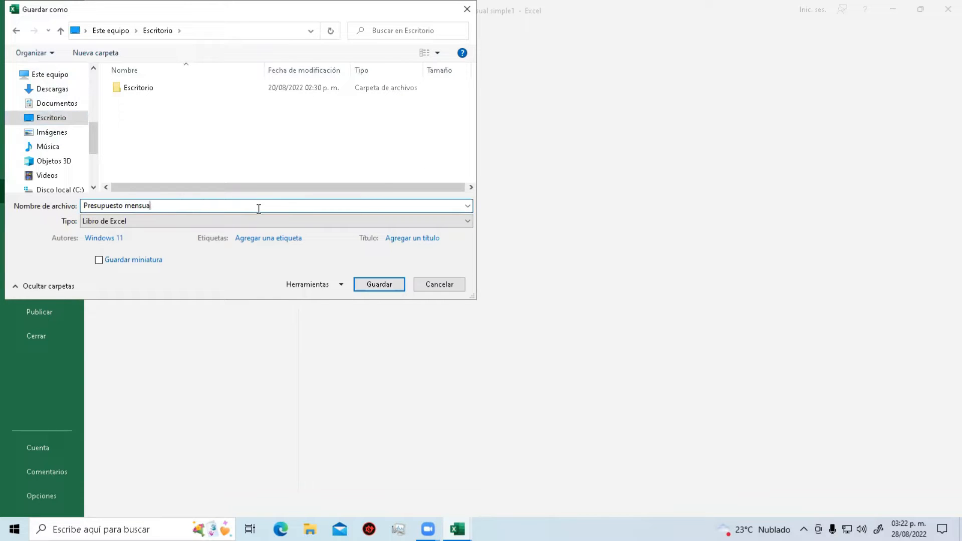
type("rática 1 Manuel")
type("28/08/2022")
key("Return")
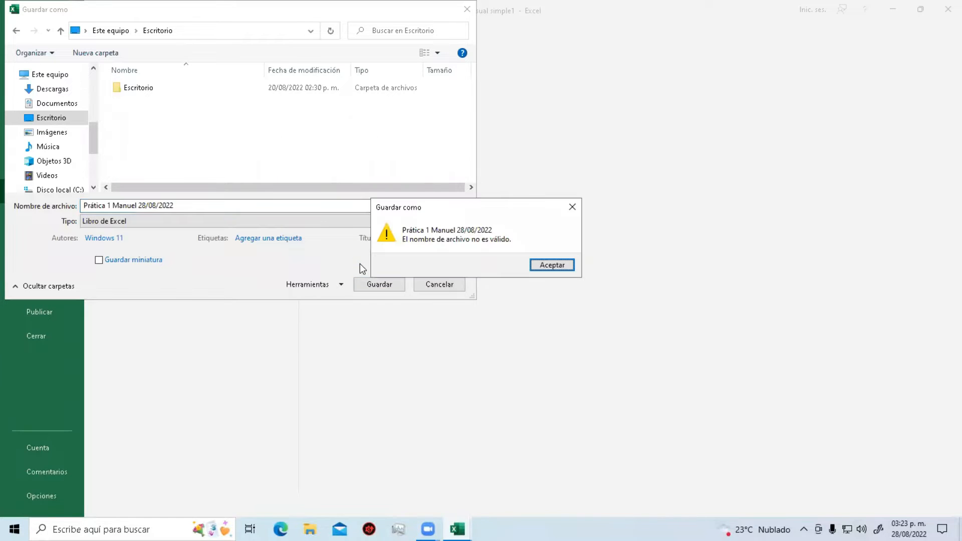
Rewrite the date in the file name with hyphens as 28-08-2022 and save the workbook.
left_click(534, 265)
left_click(146, 206)
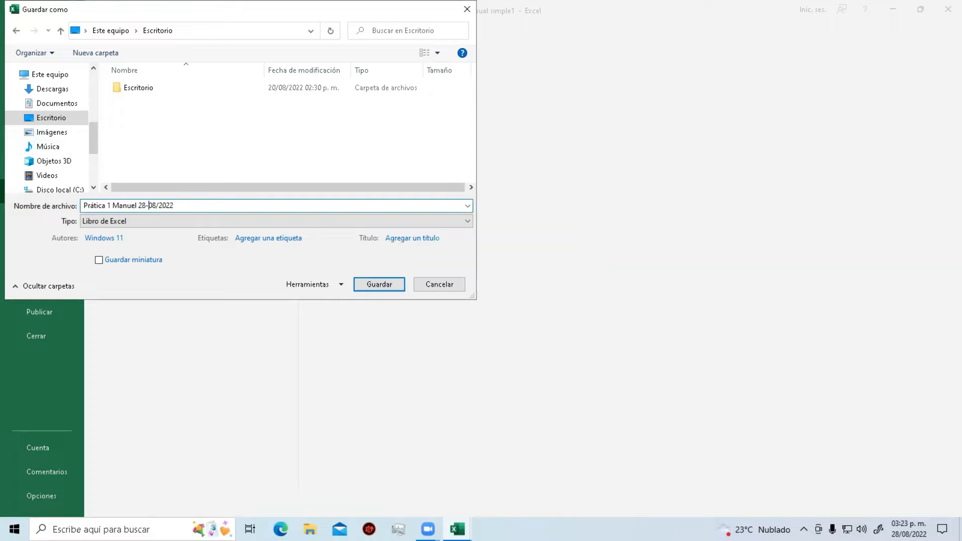
key("BackSpace")
type("-")
left_click(391, 284)
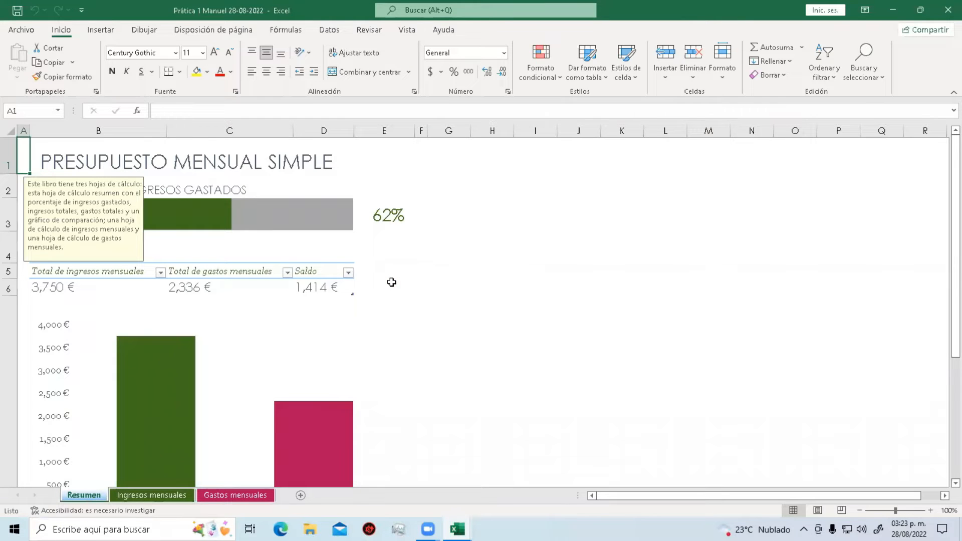
Check the saved file on the desktop and close the budget workbook.
left_click(895, 6)
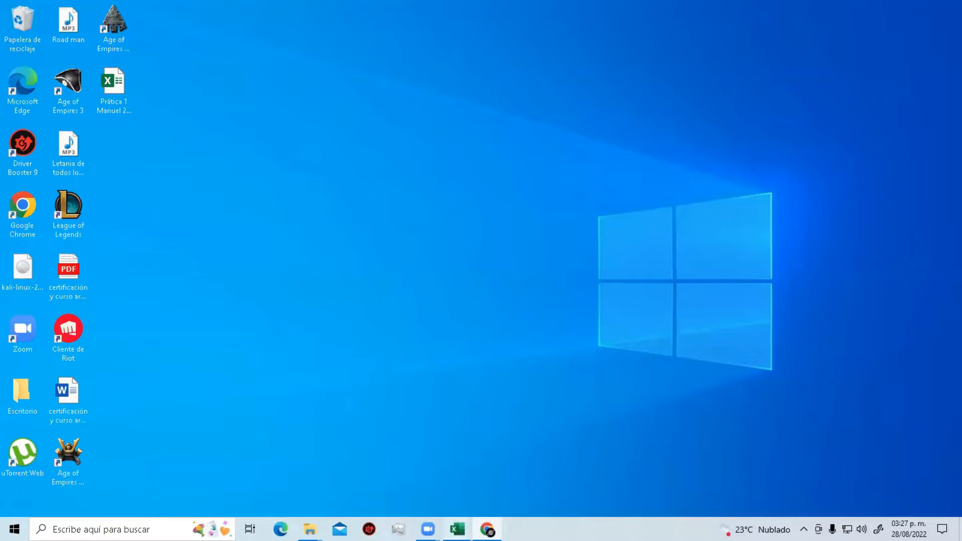
left_click(530, 502)
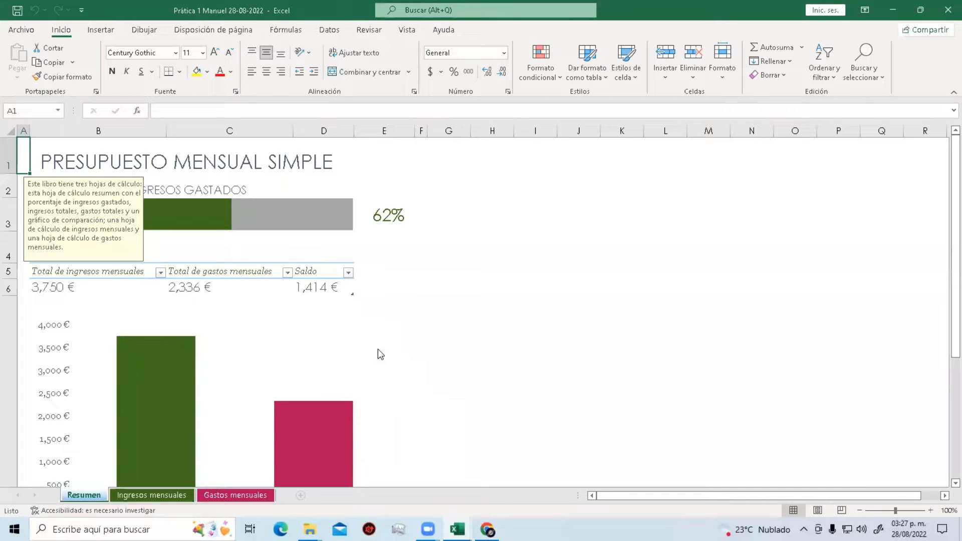
left_click(945, 10)
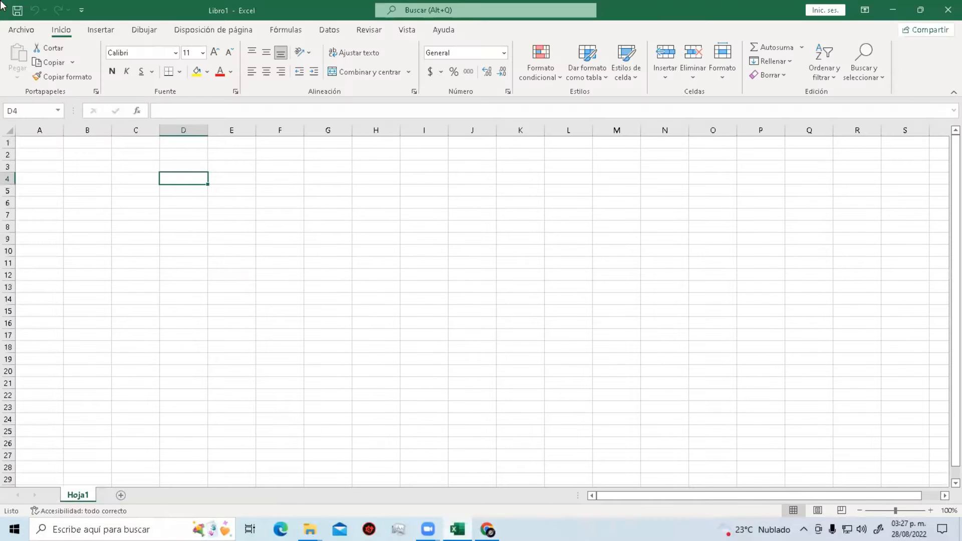
left_click(21, 30)
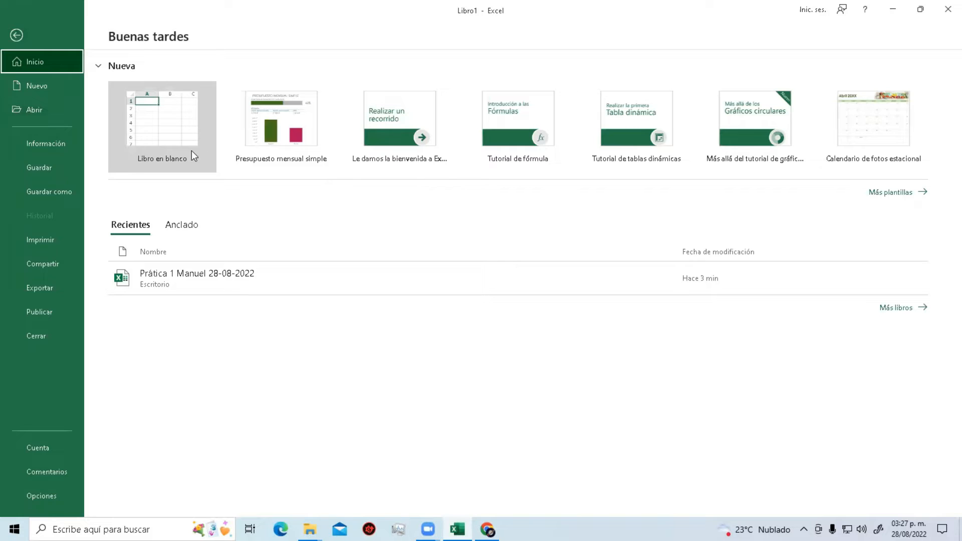
left_click(9, 38)
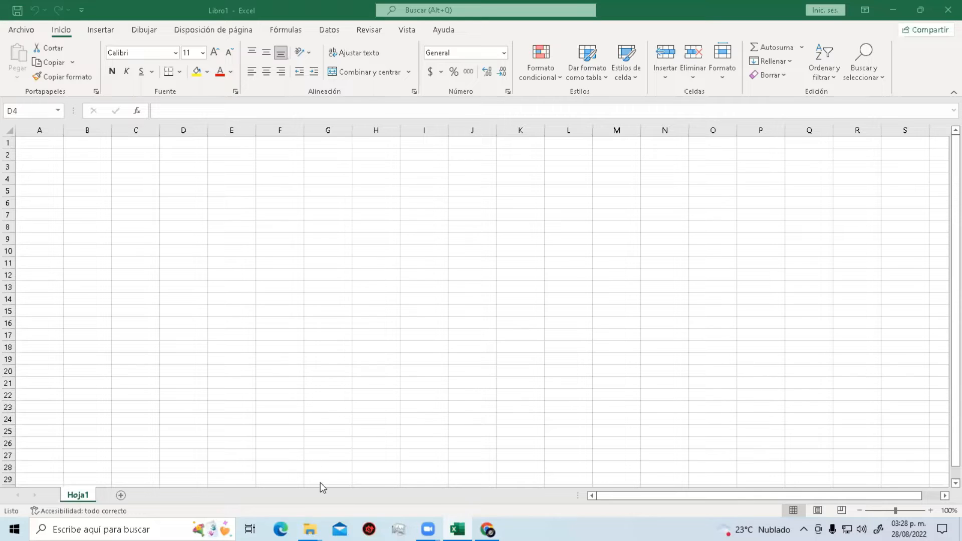
Switch to the Descargas folder in File Explorer and examine the general and detailed properties of the Registros file.
mouse_move(317, 529)
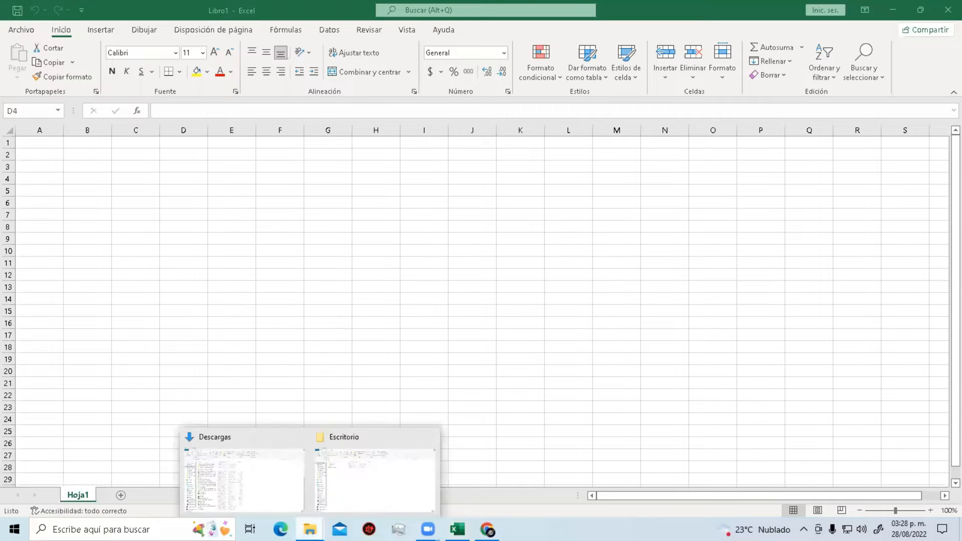
left_click(275, 482)
scroll(310, 351, "up", 5)
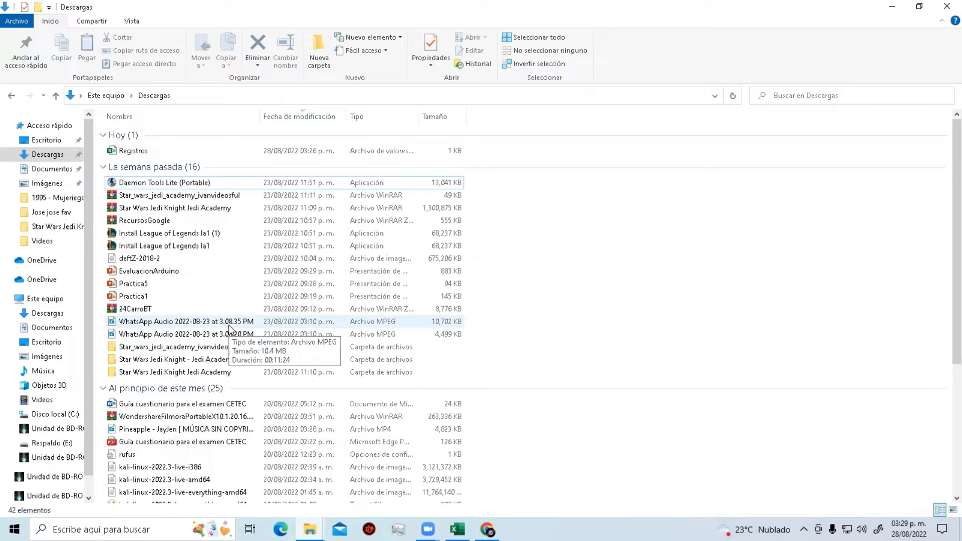
left_click(132, 151)
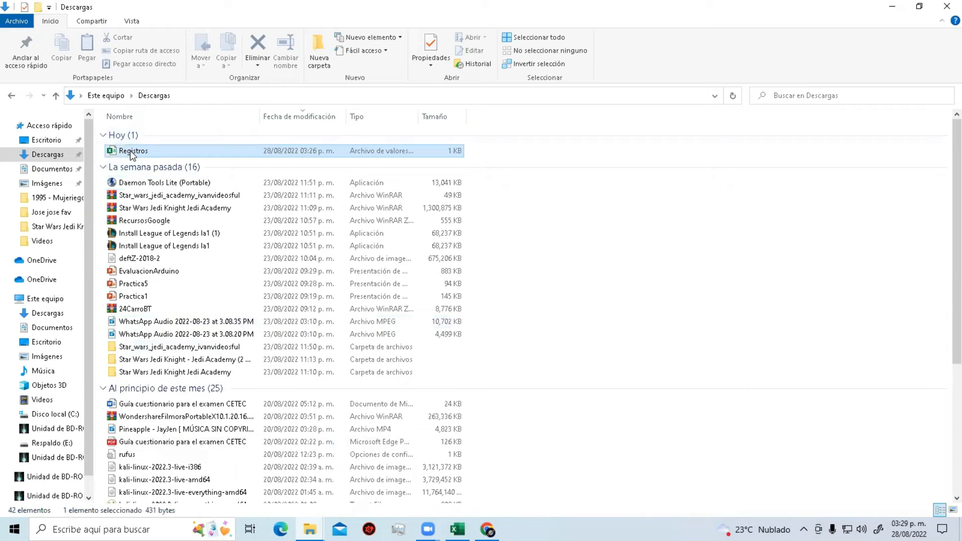
right_click(133, 153)
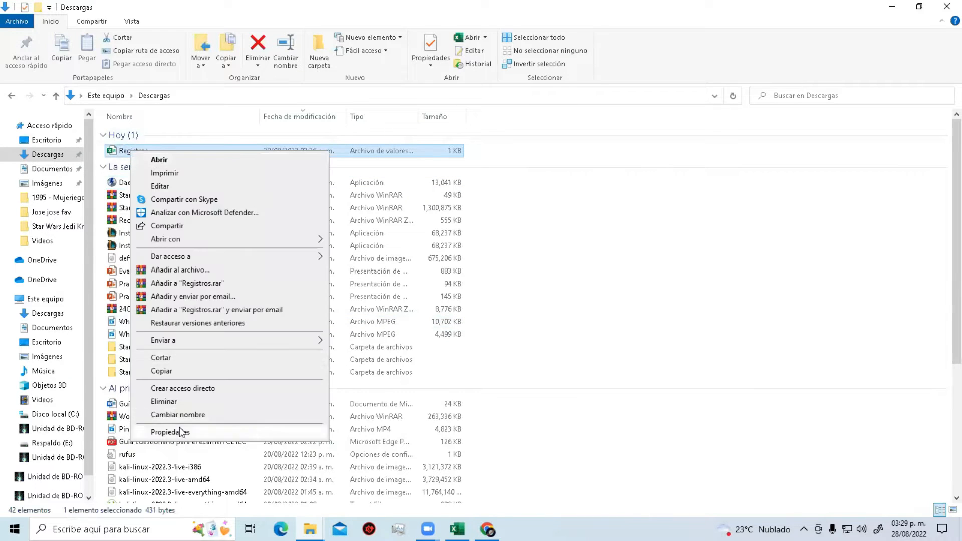
left_click(180, 430)
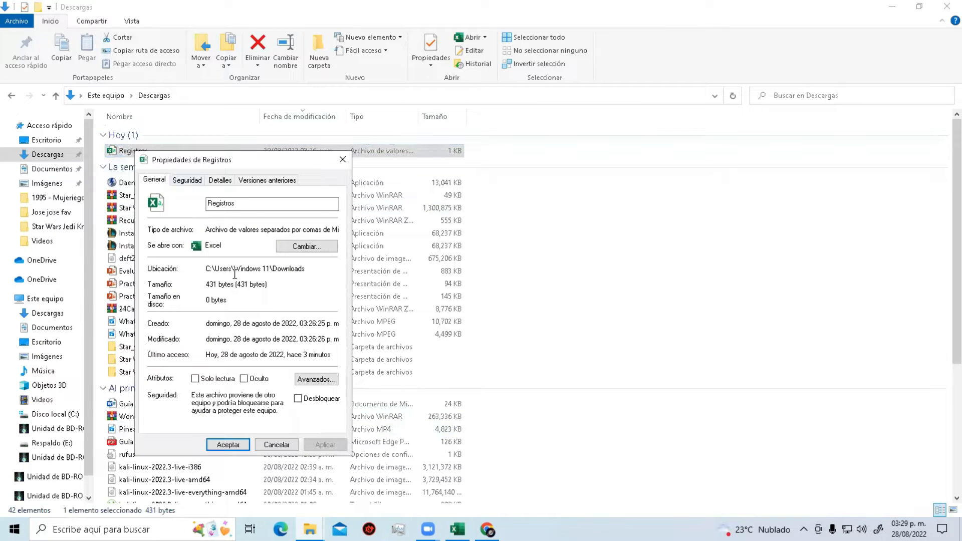
left_click(214, 183)
left_click(159, 181)
left_click(343, 159)
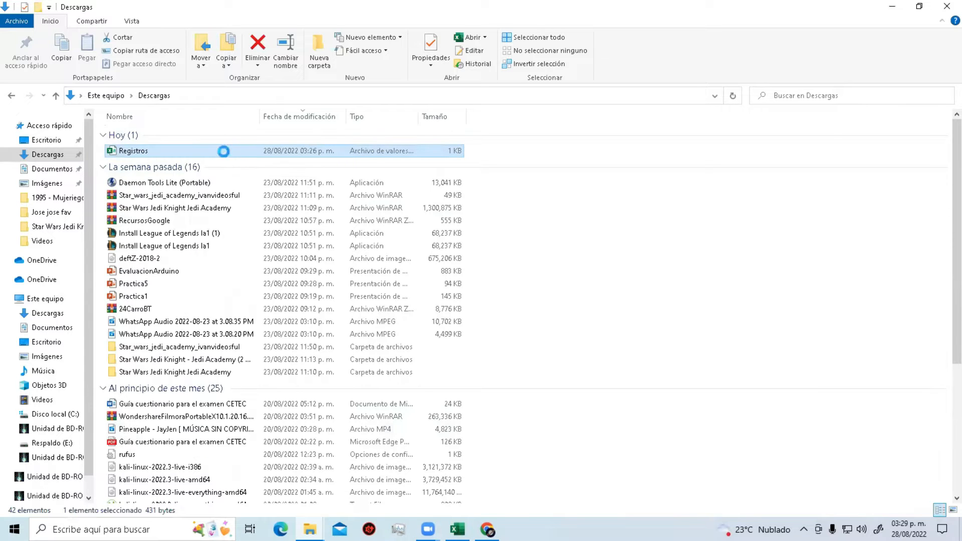
Open the Registros file in Bloc de notas, then narrow its window and reposition it over the file list.
right_click(225, 157)
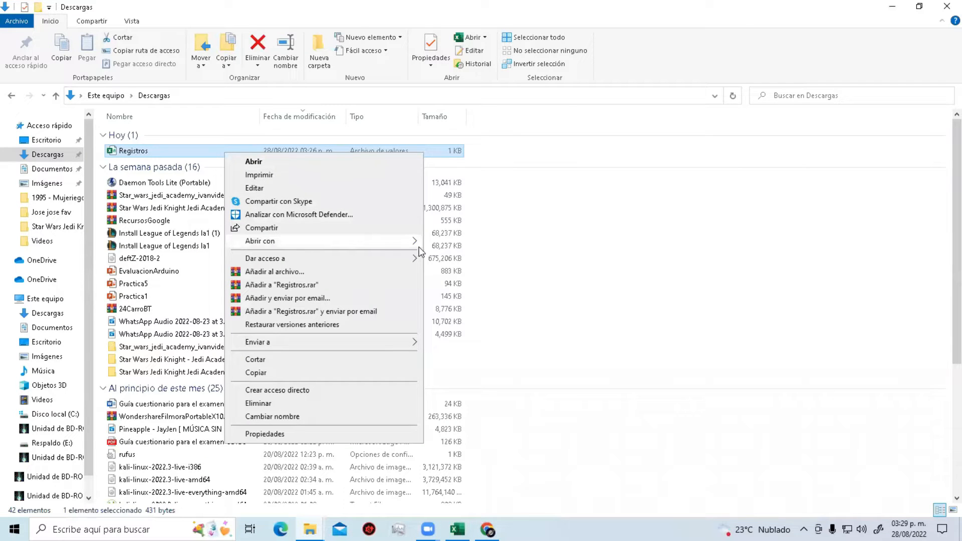
left_click(447, 248)
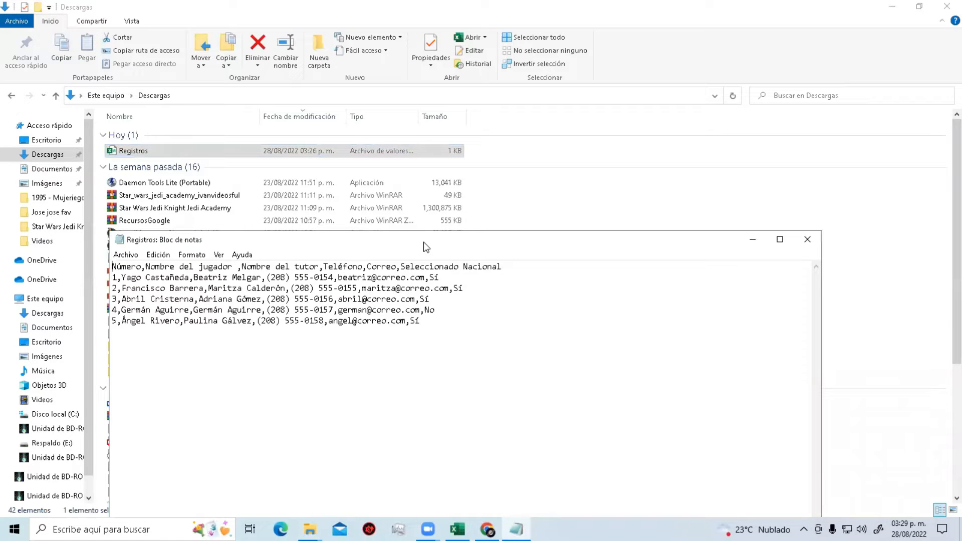
double_click(249, 240)
left_click(249, 251)
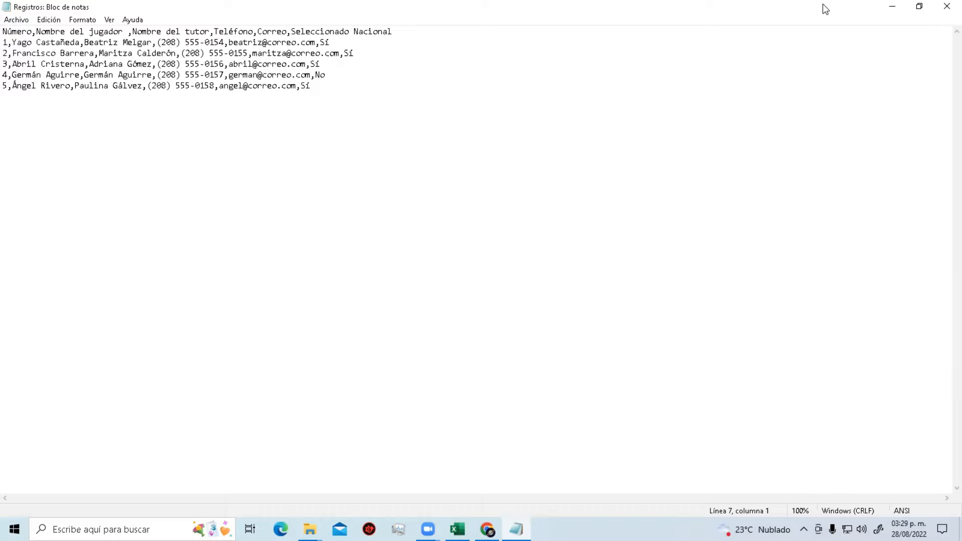
key("super+Down")
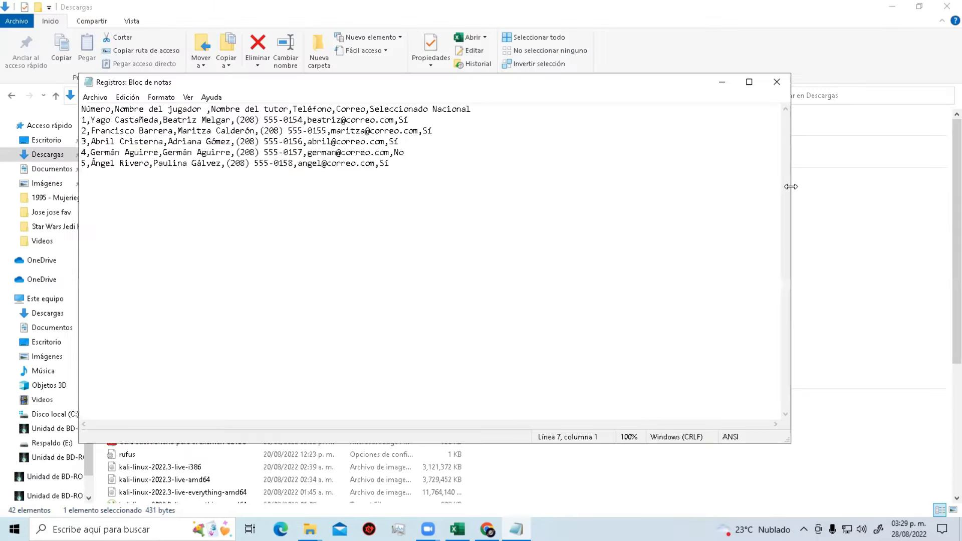
left_click_drag(791, 187, 574, 187)
left_click_drag(350, 84, 482, 109)
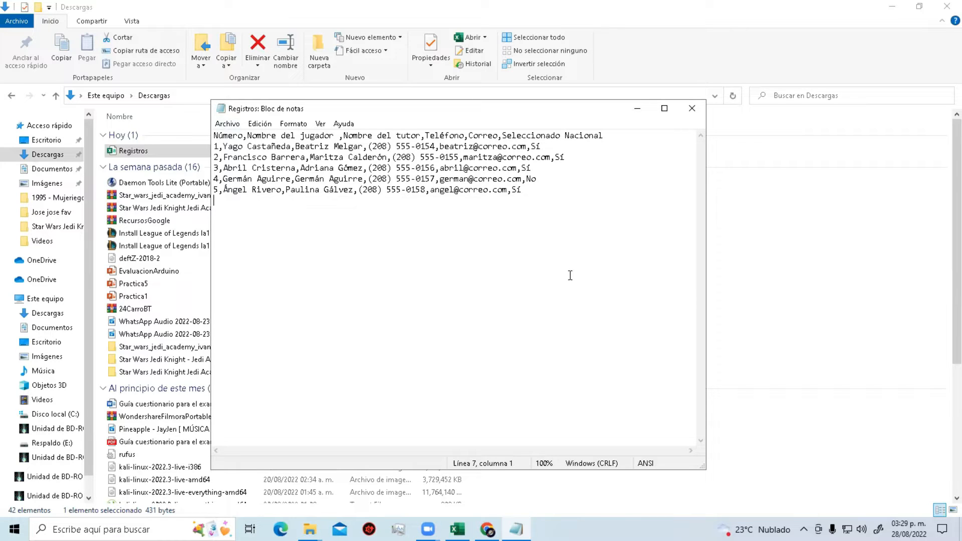
Save the open Registros records to the Escritorio folder under the name Registros, with the type Documentos de texto (*.txt).
left_click(227, 123)
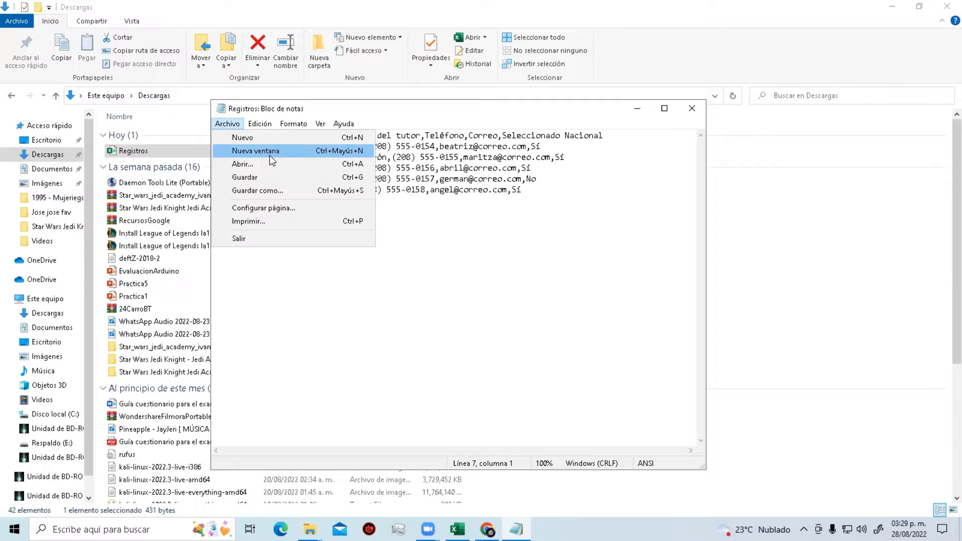
left_click(271, 191)
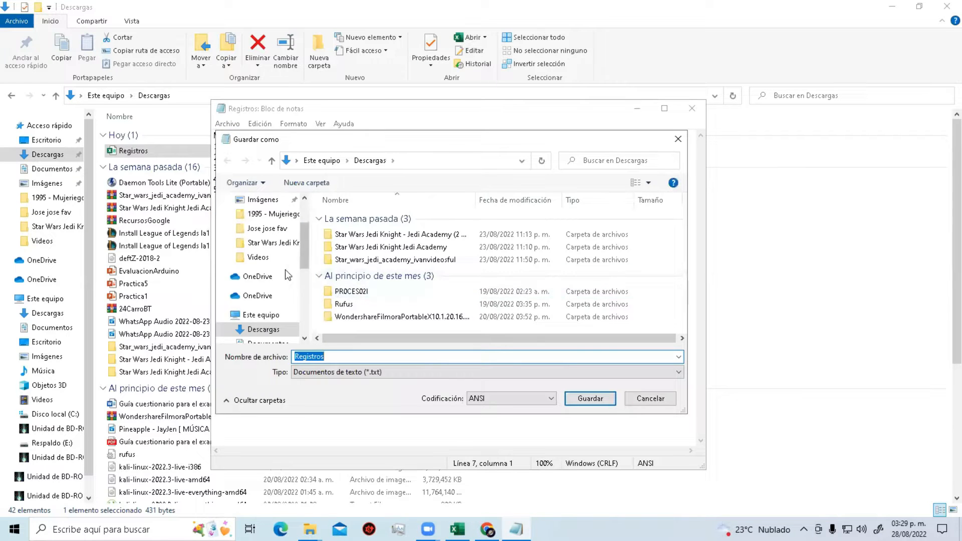
scroll(294, 271, "up", 2)
left_click(339, 375)
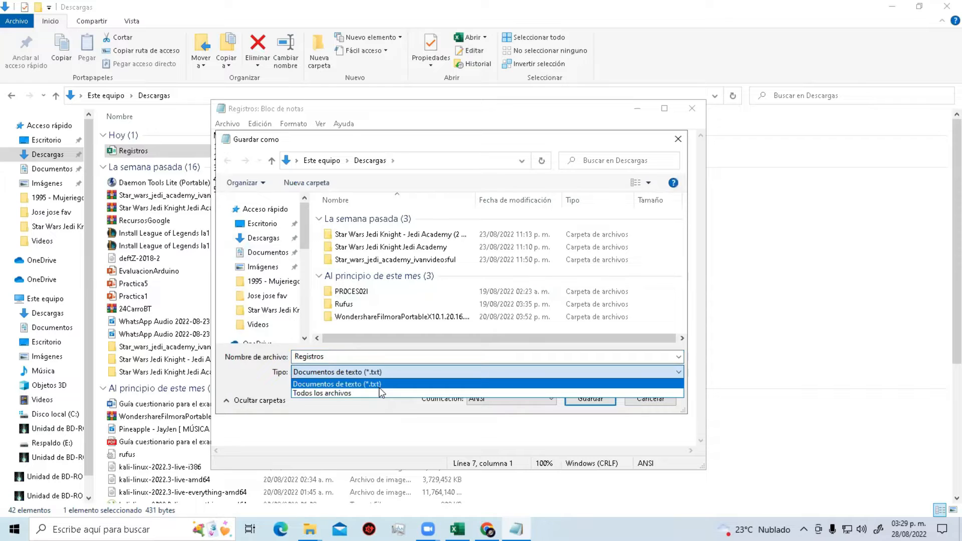
left_click(253, 229)
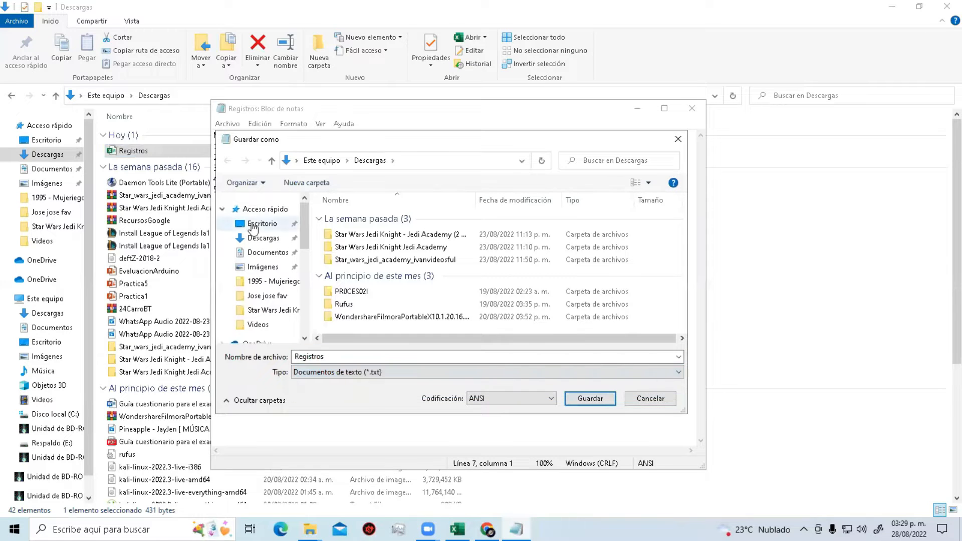
left_click(253, 230)
double_click(337, 356)
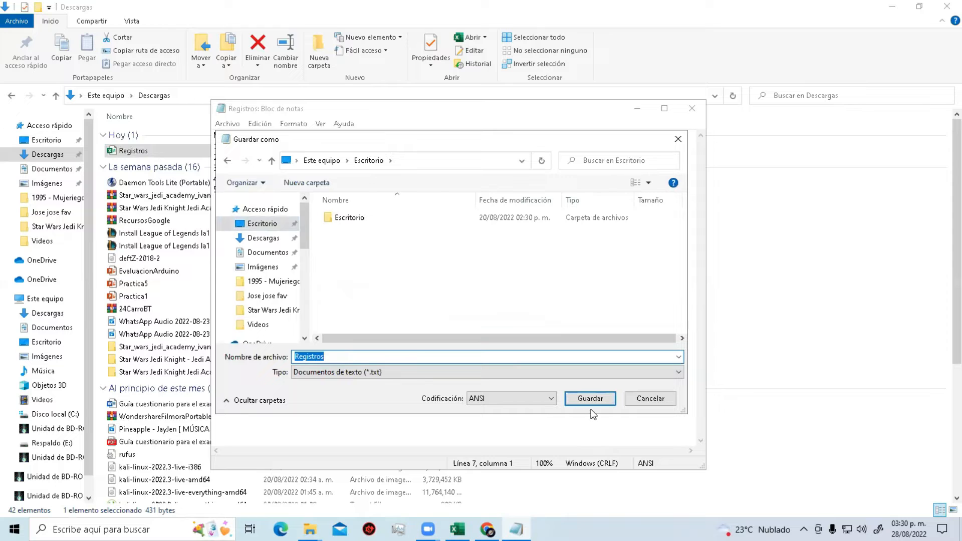
left_click(421, 372)
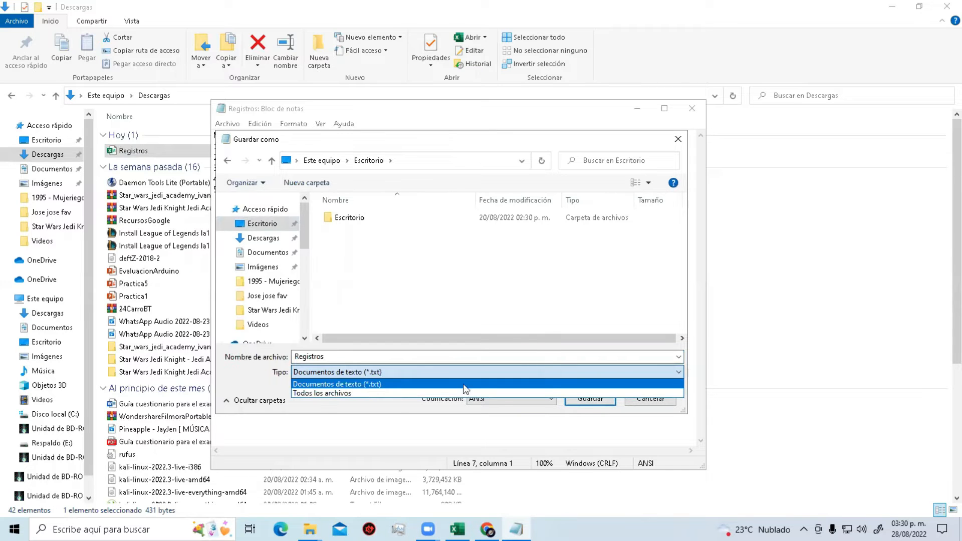
left_click(578, 373)
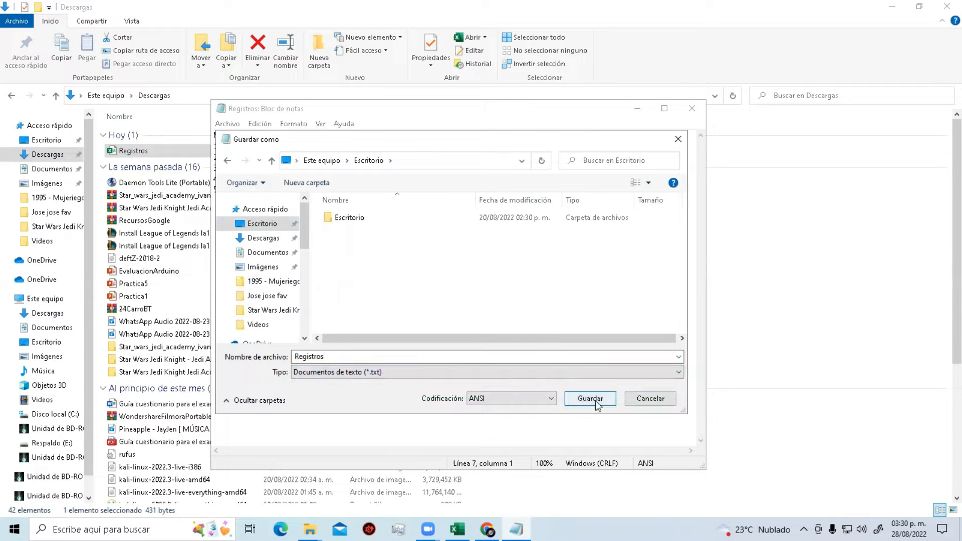
left_click(590, 399)
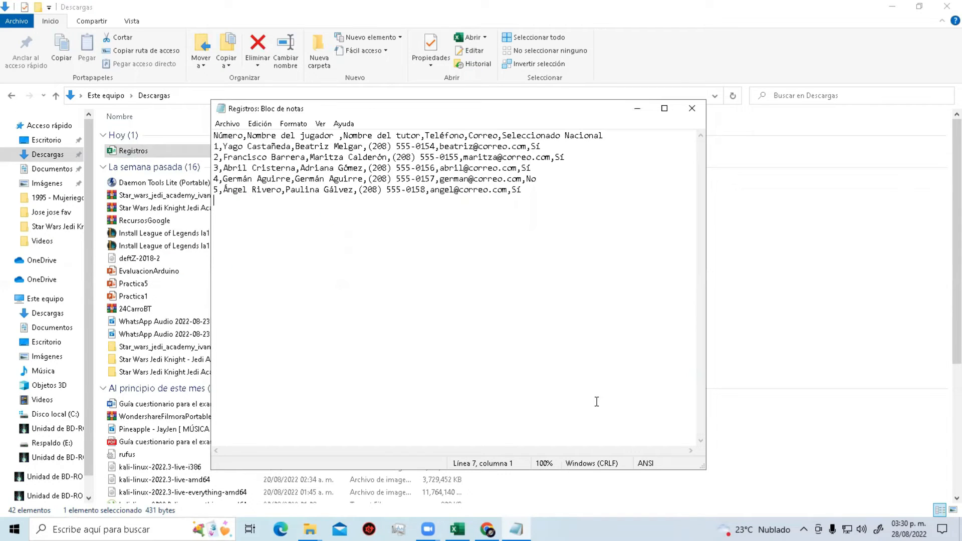
Copy the Registros file from Descargas to the desktop, replacing the existing file of the same name.
left_click(633, 112)
right_click(211, 149)
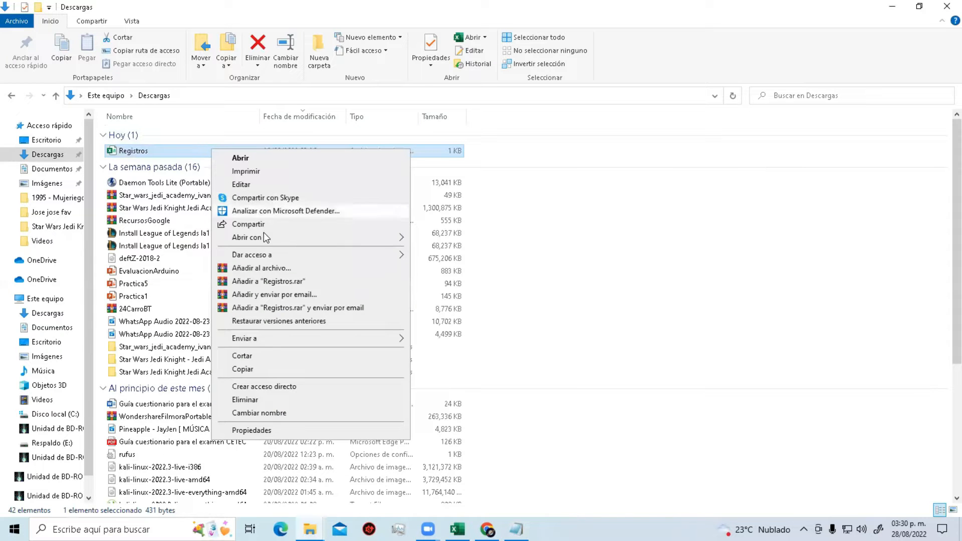
left_click(258, 372)
left_click(892, 7)
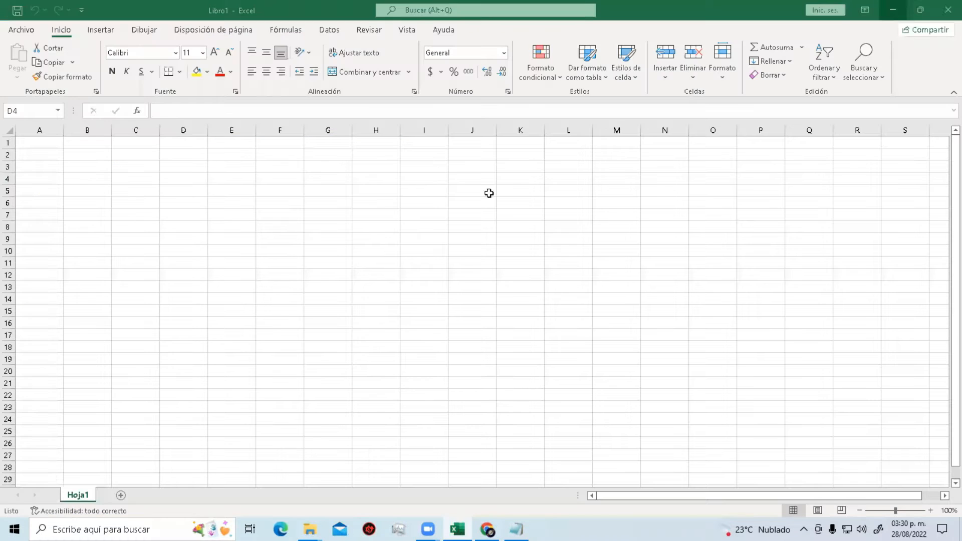
left_click(893, 10)
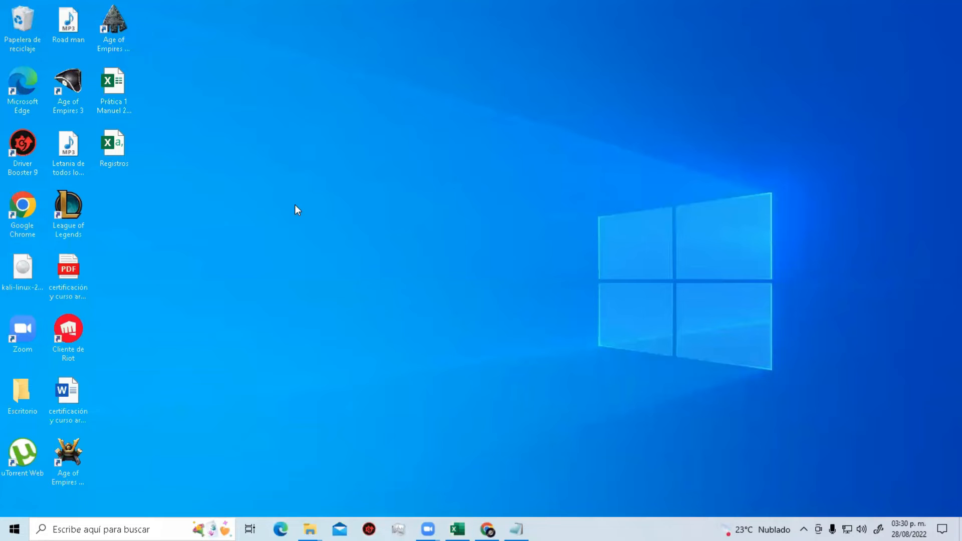
key("ctrl+v")
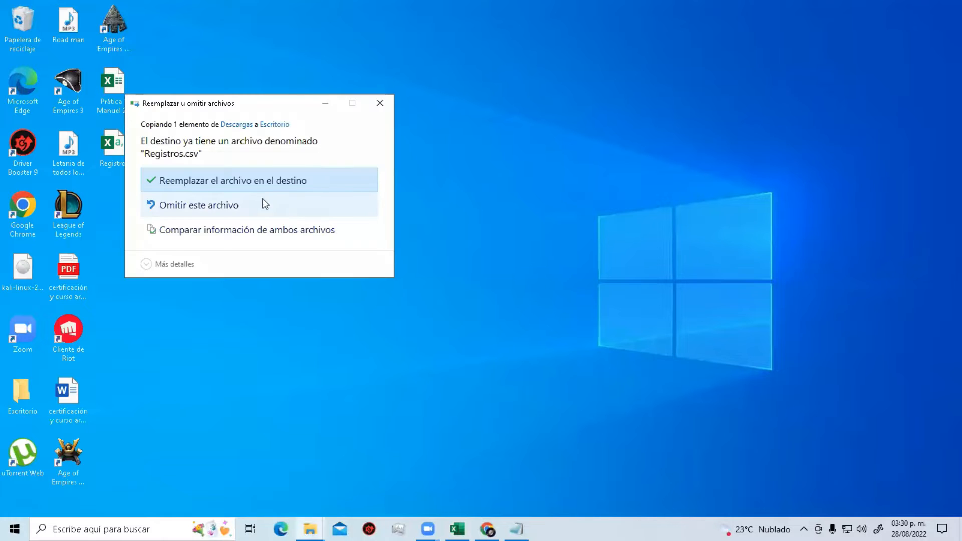
left_click(234, 179)
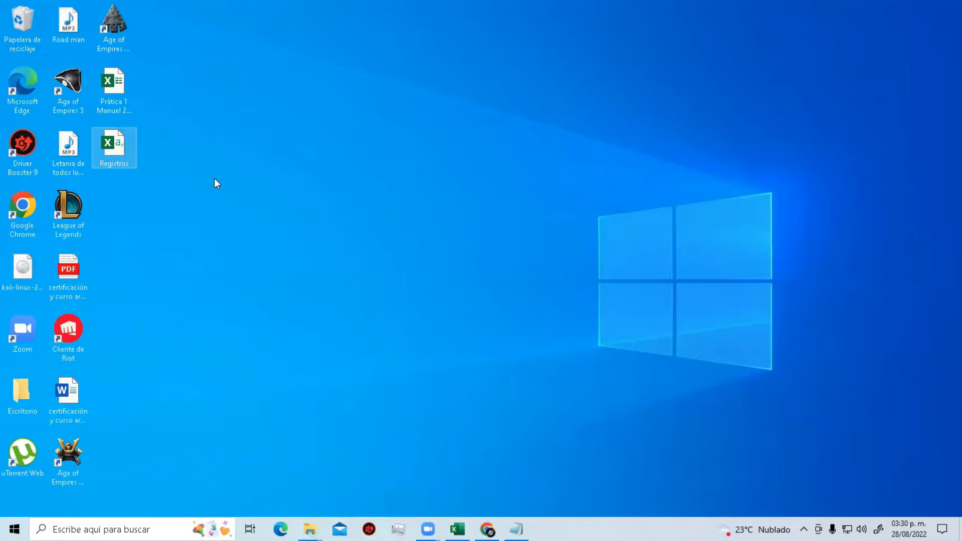
Examine the general properties of the Registros file on the desktop and close them.
right_click(120, 161)
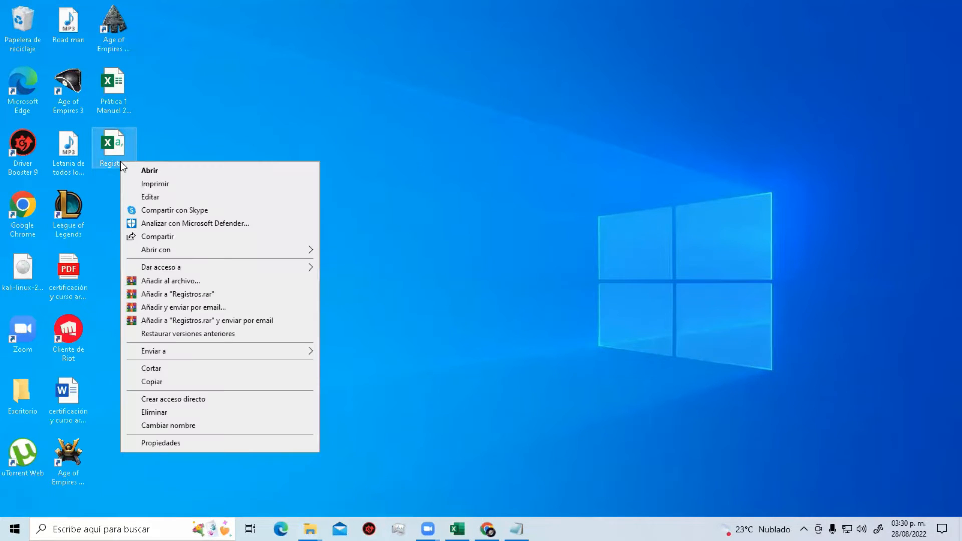
left_click(162, 443)
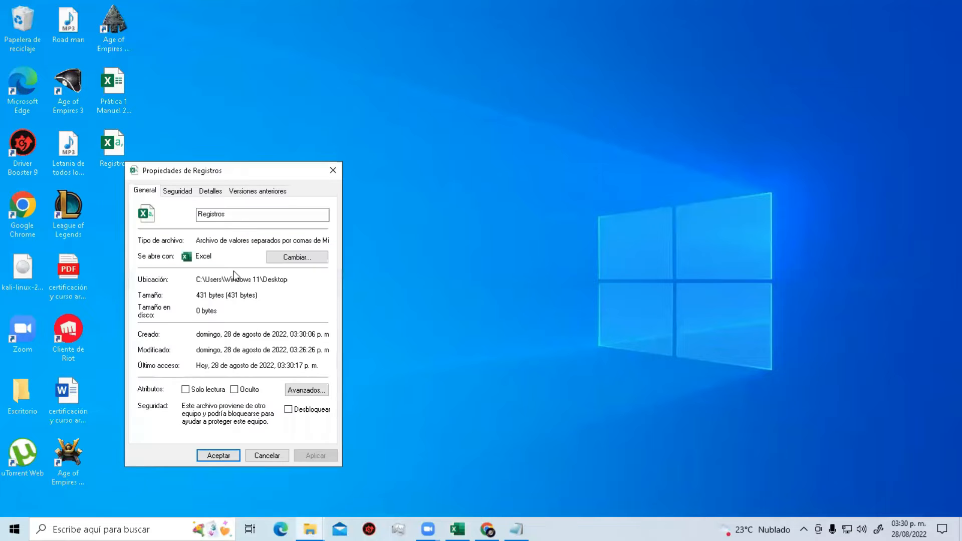
left_click(329, 171)
left_click(457, 529)
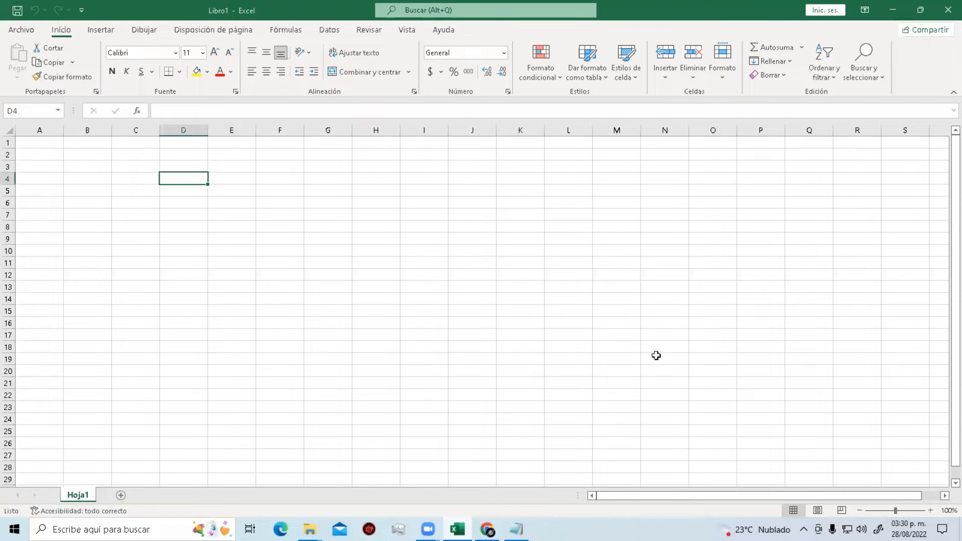
left_click(893, 10)
left_click(14, 529)
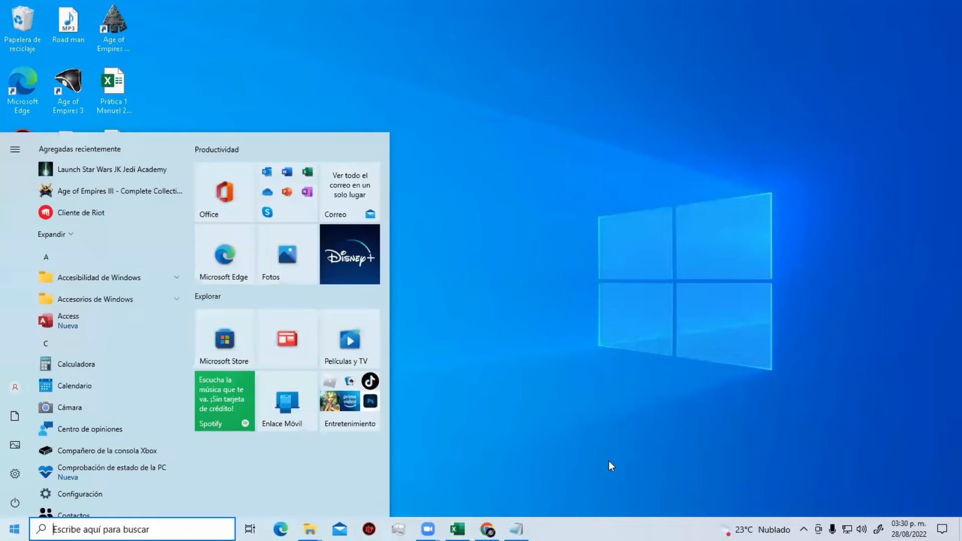
Switch to Bloc de notas, start a new blank document and move its window away from the desktop icons.
left_click(516, 529)
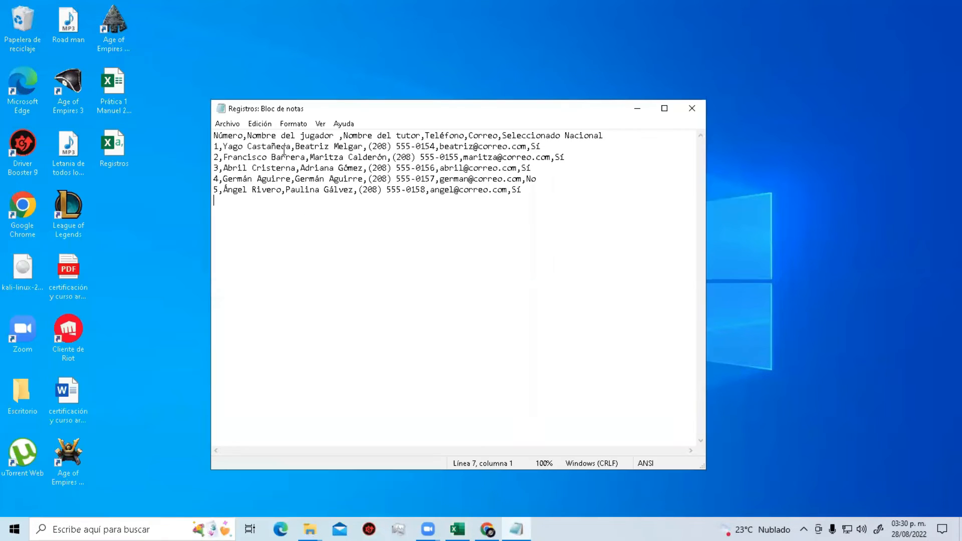
left_click(228, 124)
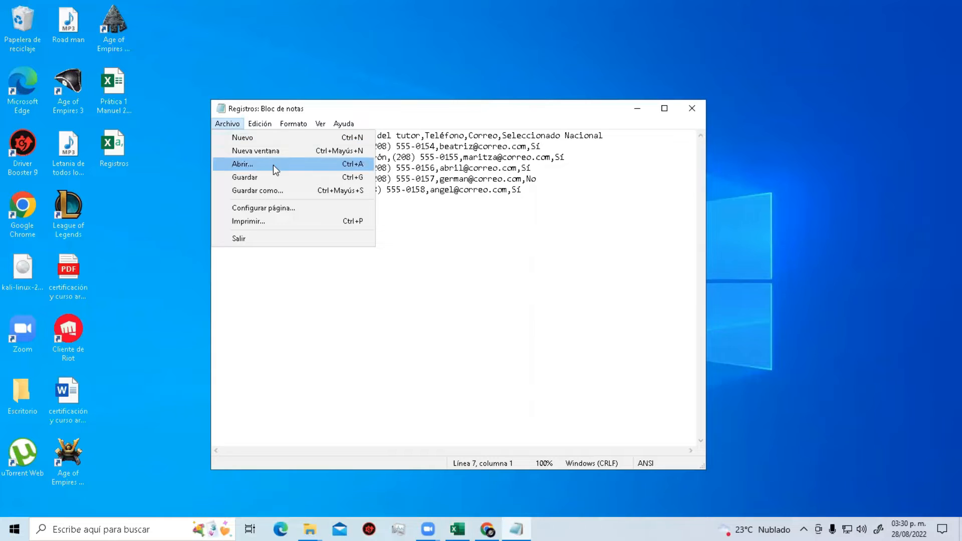
left_click(264, 138)
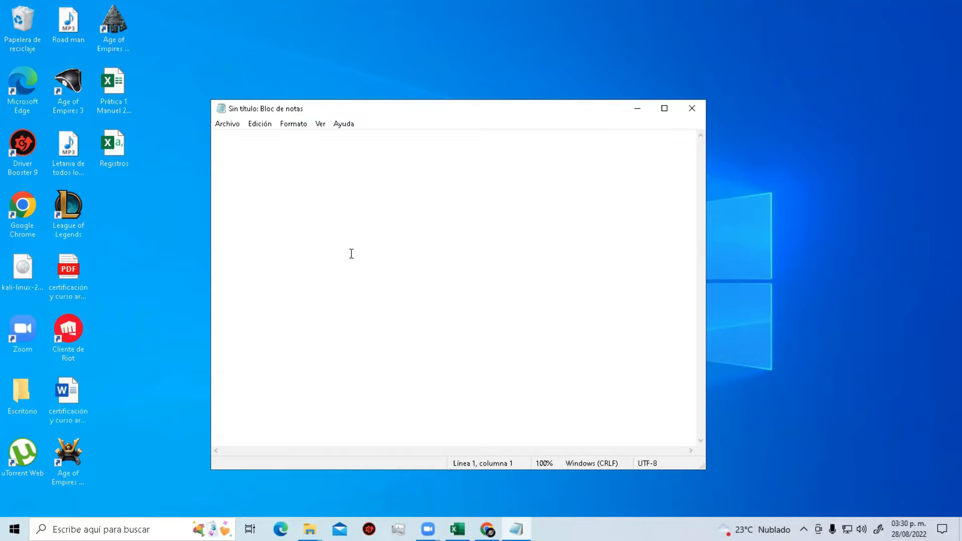
left_click_drag(377, 109, 344, 317)
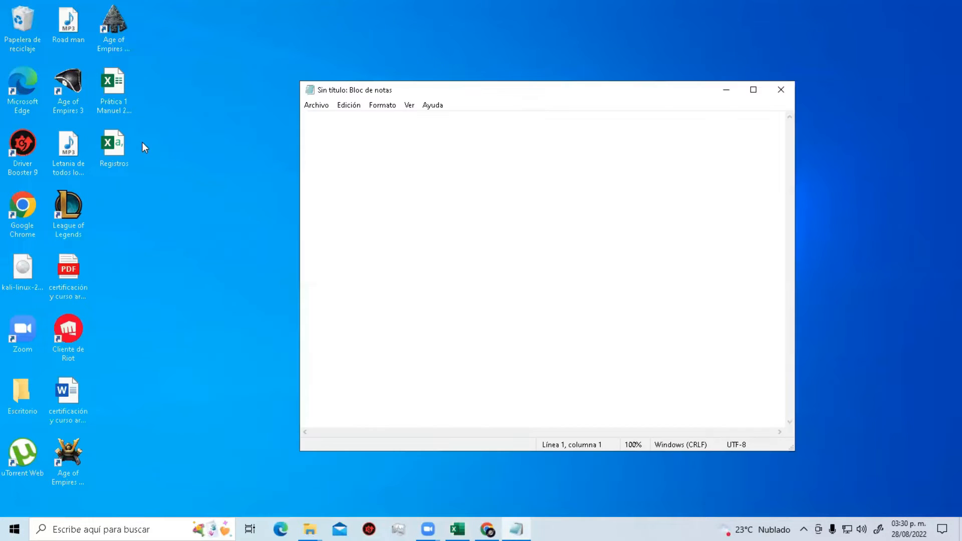
left_click(104, 140)
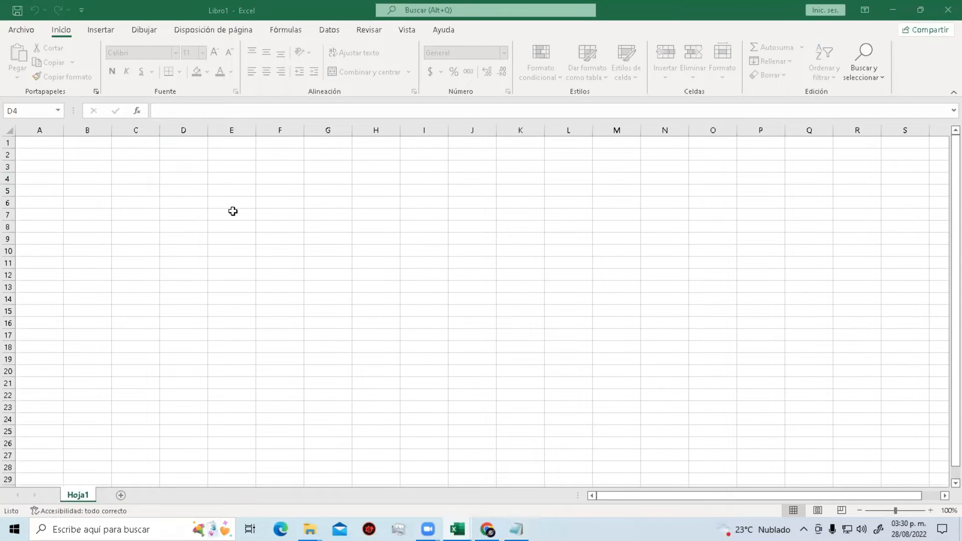
left_click_drag(47, 166, 321, 221)
left_click(947, 10)
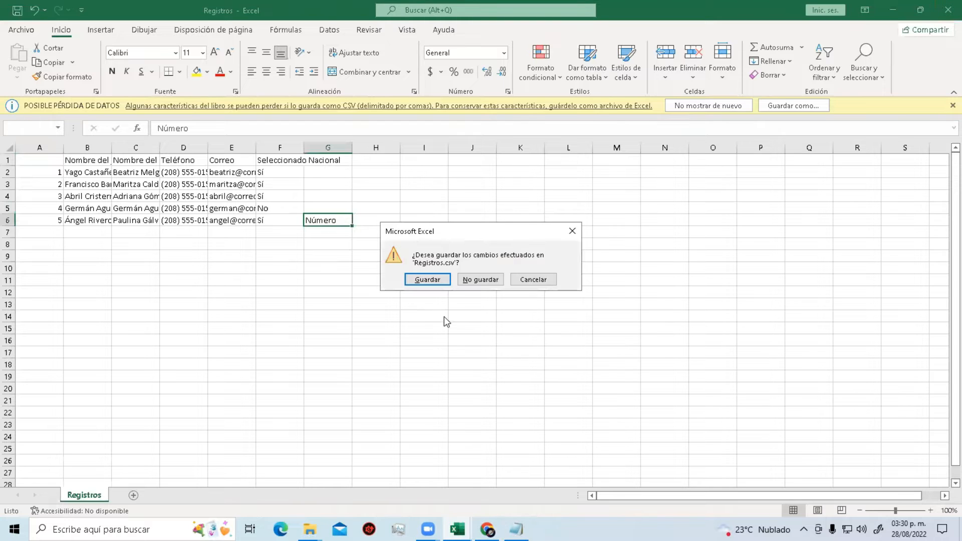
left_click(471, 279)
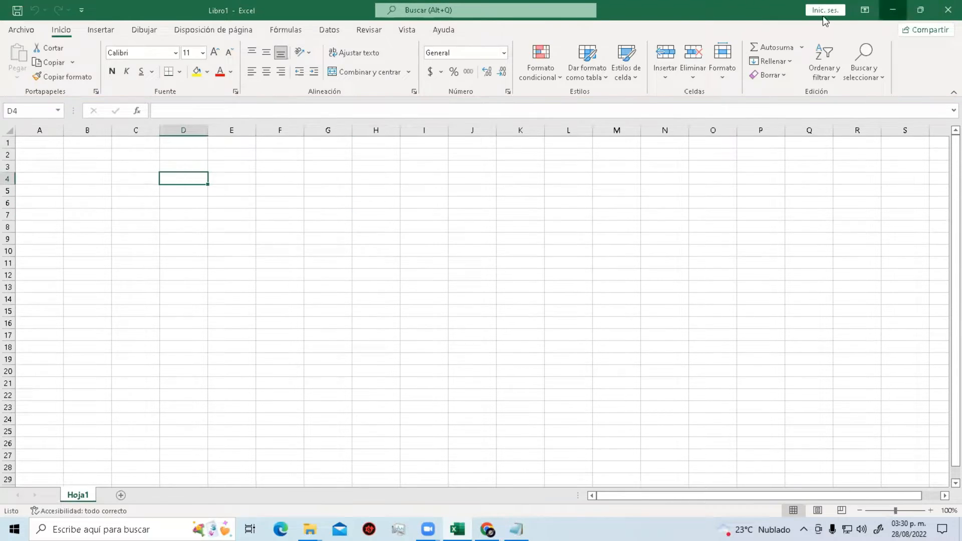
left_click(893, 9)
Open the desktop Registros file in Bloc de notas, copy all of its text and close that window.
right_click(120, 156)
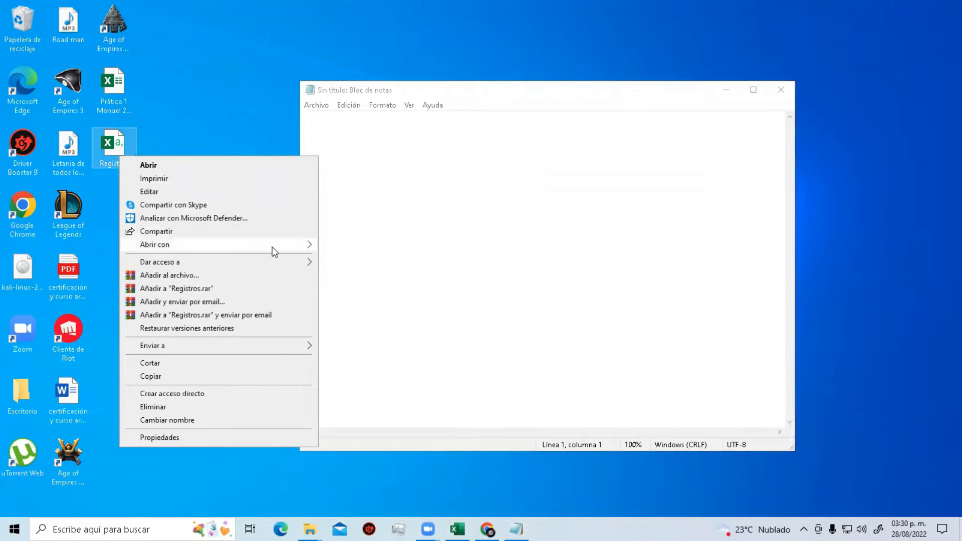
mouse_move(284, 244)
left_click(371, 246)
left_click_drag(215, 337, 111, 266)
right_click(184, 294)
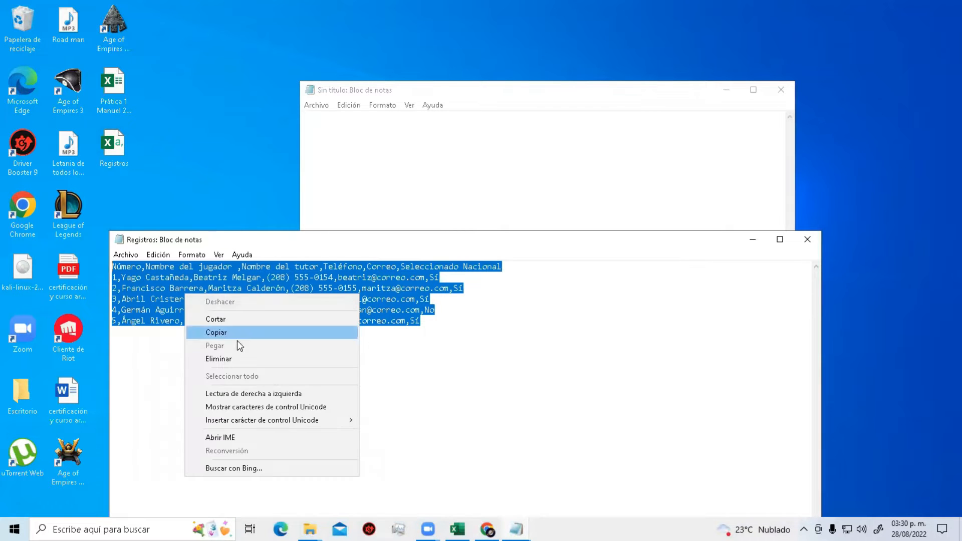
left_click(237, 333)
left_click(807, 239)
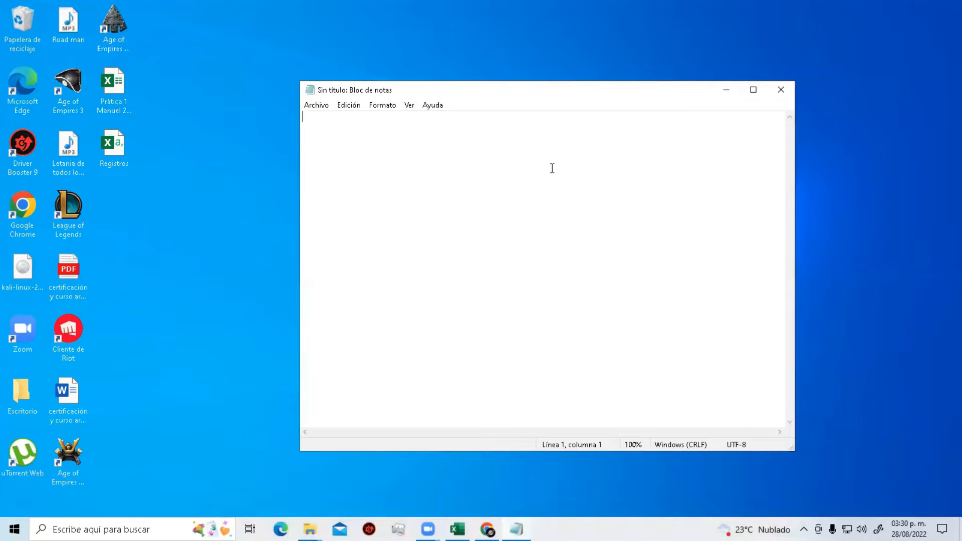
Paste the copied records into the blank document and save it to the Escritorio folder as hola, a text document (*.txt).
key("ctrl+v")
left_click(320, 105)
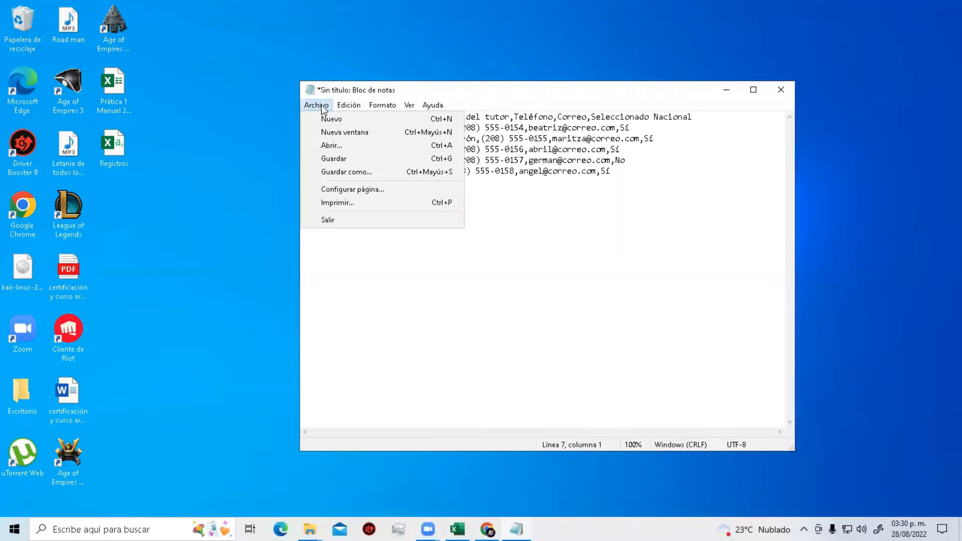
left_click(357, 173)
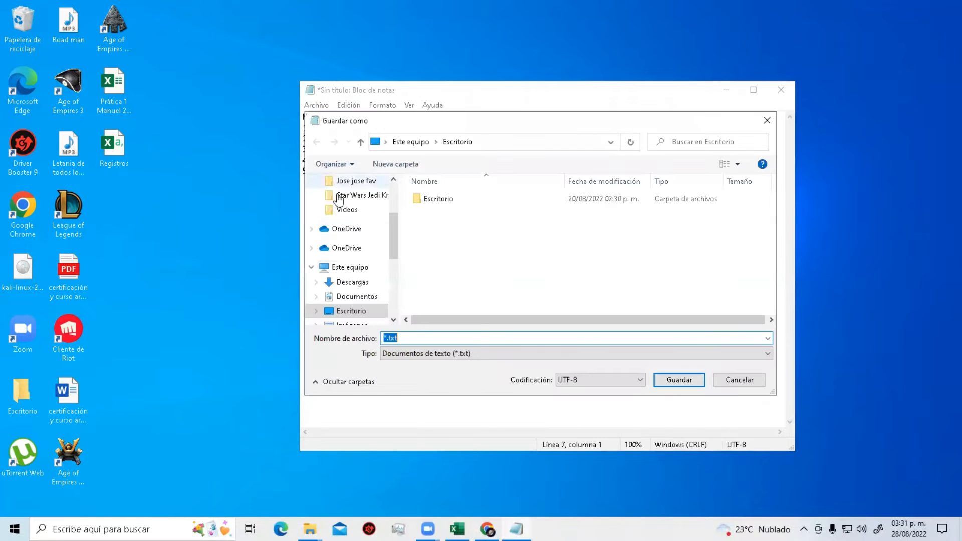
left_click(353, 309)
type("hola")
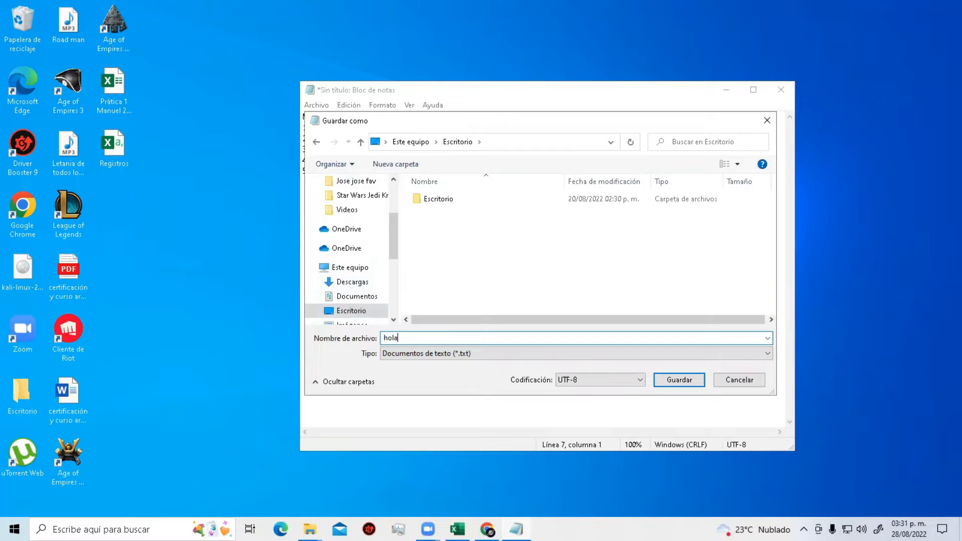
left_click(679, 380)
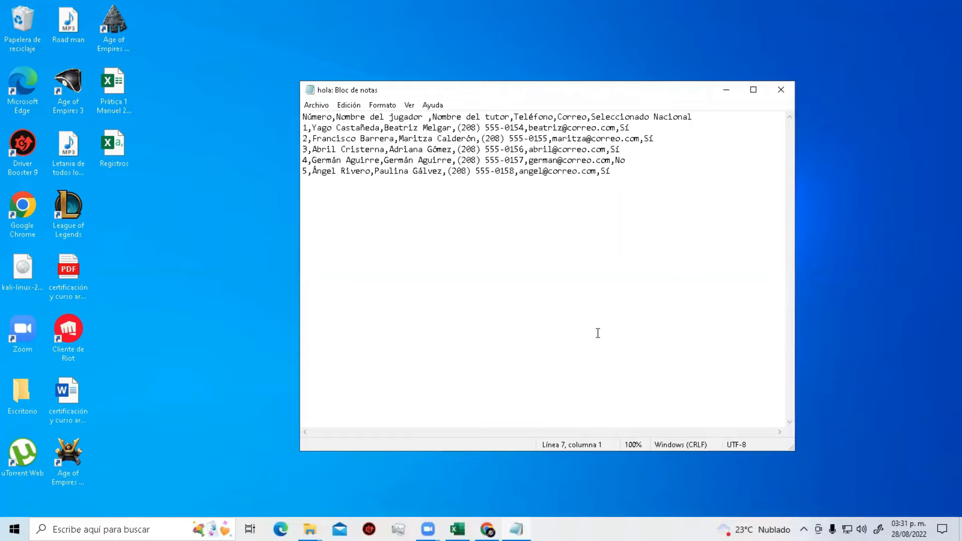
Compare the hola and Registros files on the desktop, highlighting the comma-separated lines in hola to examine their contents.
left_click(157, 363)
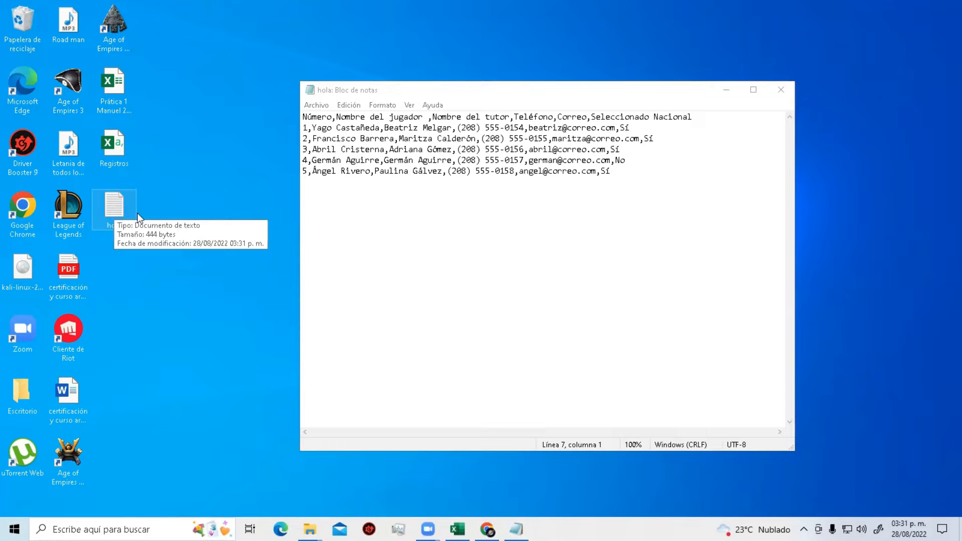
left_click(115, 210)
left_click(667, 187)
key("shift+Up")
key("shift+Up")
key("shift+Up")
key("shift+Up")
key("shift+Up")
key("shift+Up")
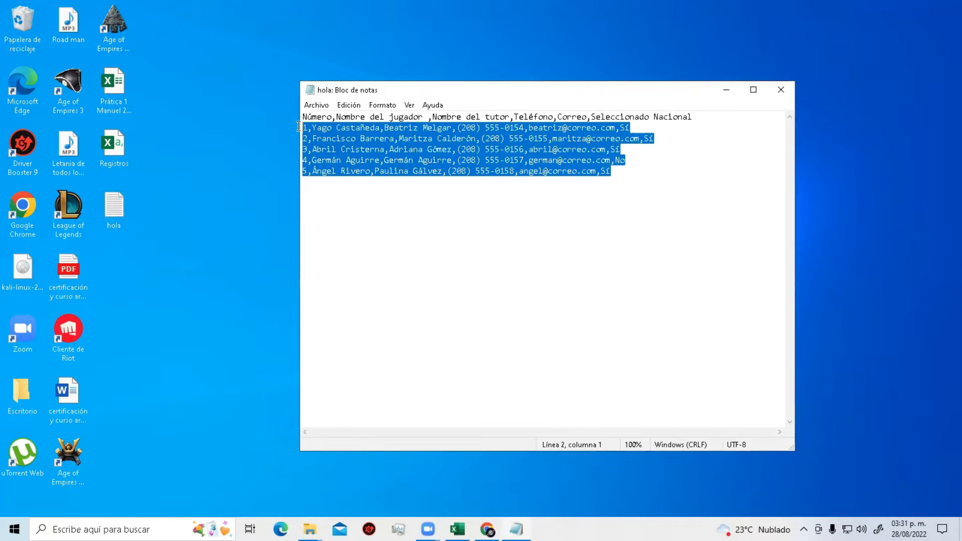
left_click(120, 157)
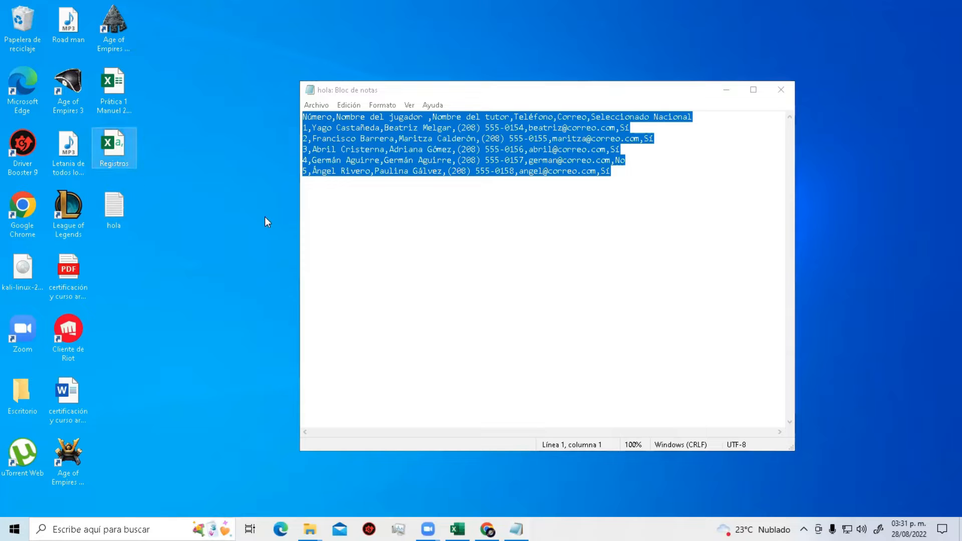
left_click(239, 213)
left_click(494, 272)
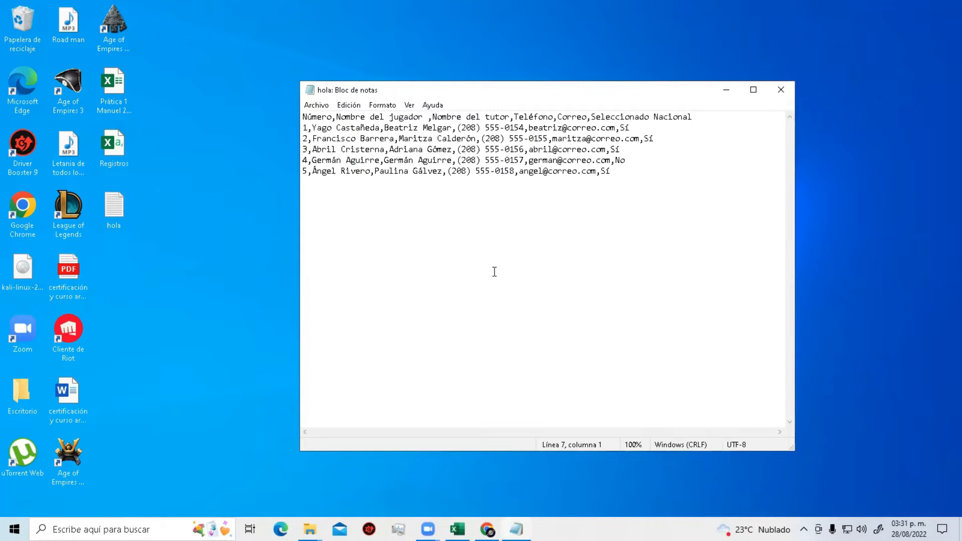
Save a copy of the hola text document to the Escritorio folder under the name hola.cvs.
key("alt")
key("ctrl+shift+s")
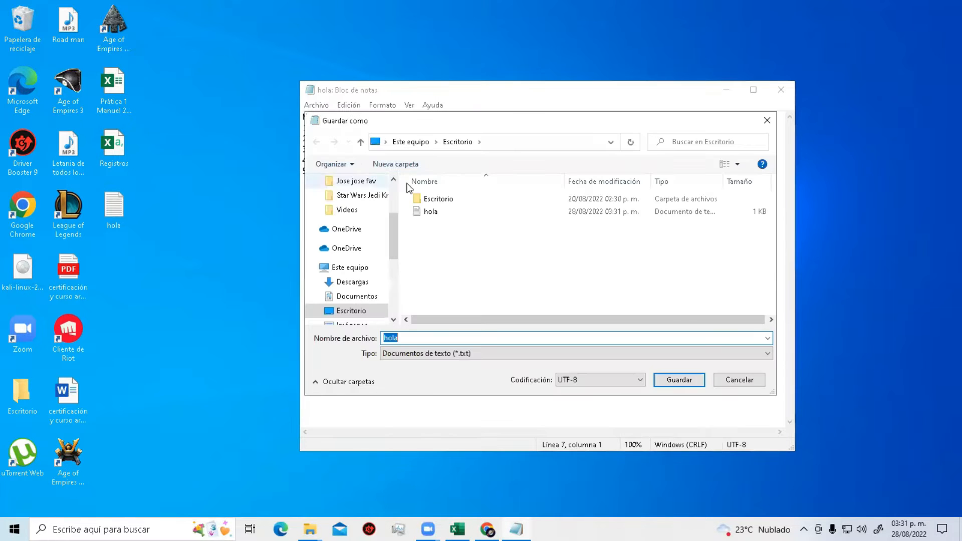
left_click(466, 339)
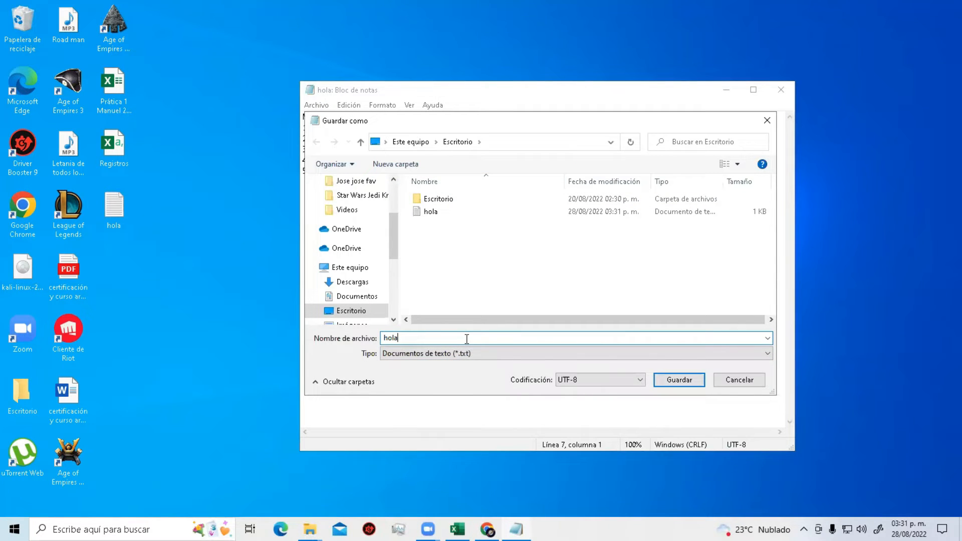
type(".cvs")
left_click(685, 380)
left_click(121, 270)
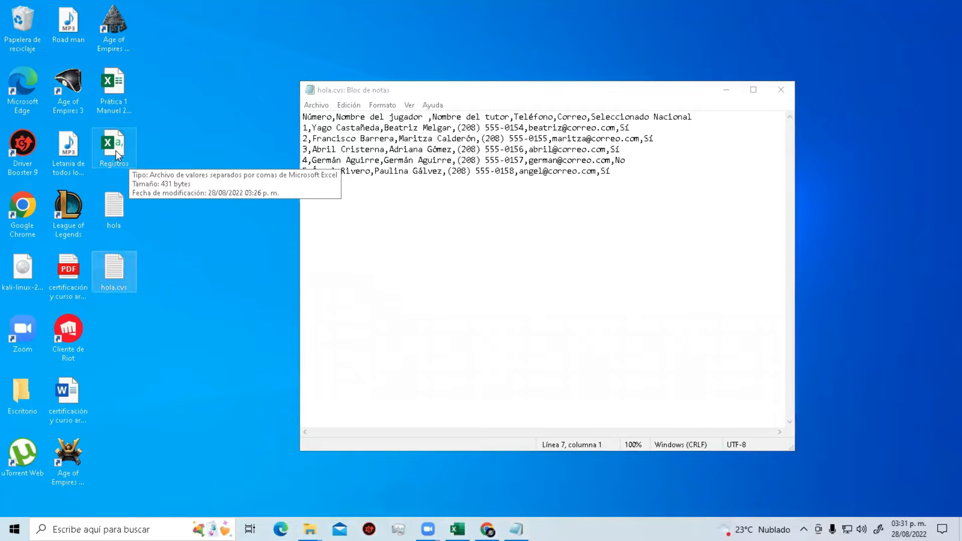
Try to rename the desktop hola.cvs file, re-entering cvs as the extension.
right_click(114, 277)
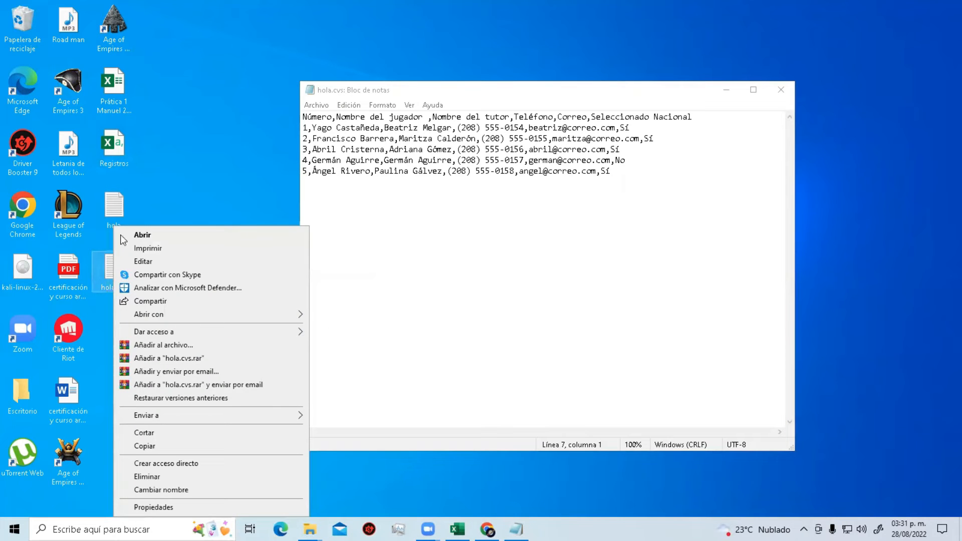
key("Escape")
key("F2")
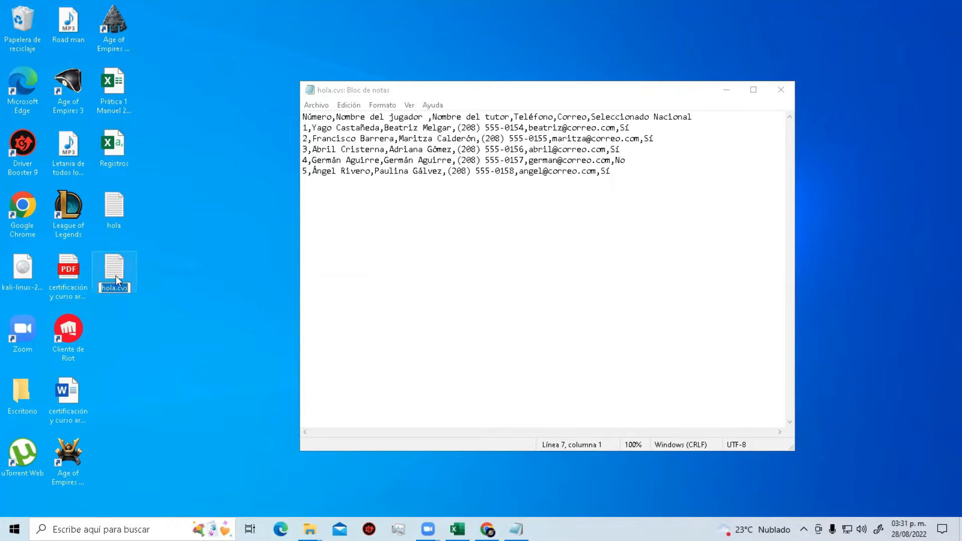
key("End")
key("BackSpace")
key("BackSpace")
key("BackSpace")
type("cvs")
key("Return")
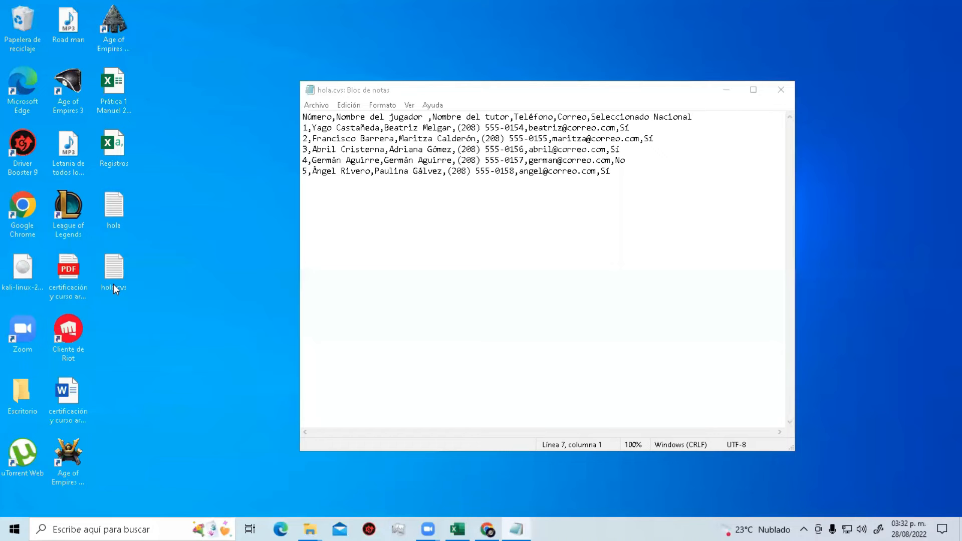
Rename the desktop hola.cvs file as hola.csv.
left_click(113, 284)
key("F2")
key("End")
key("BackSpace")
key("BackSpace")
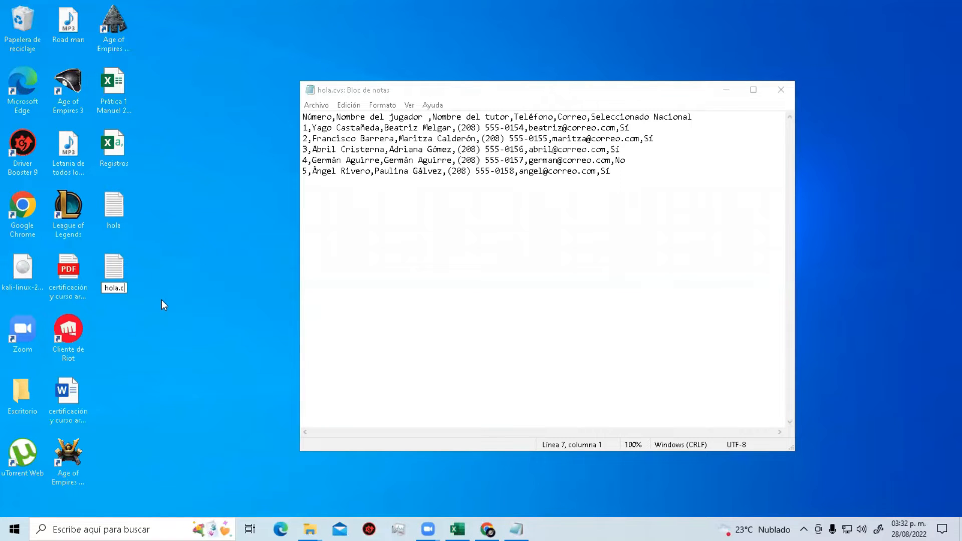
type("sv")
key("Return")
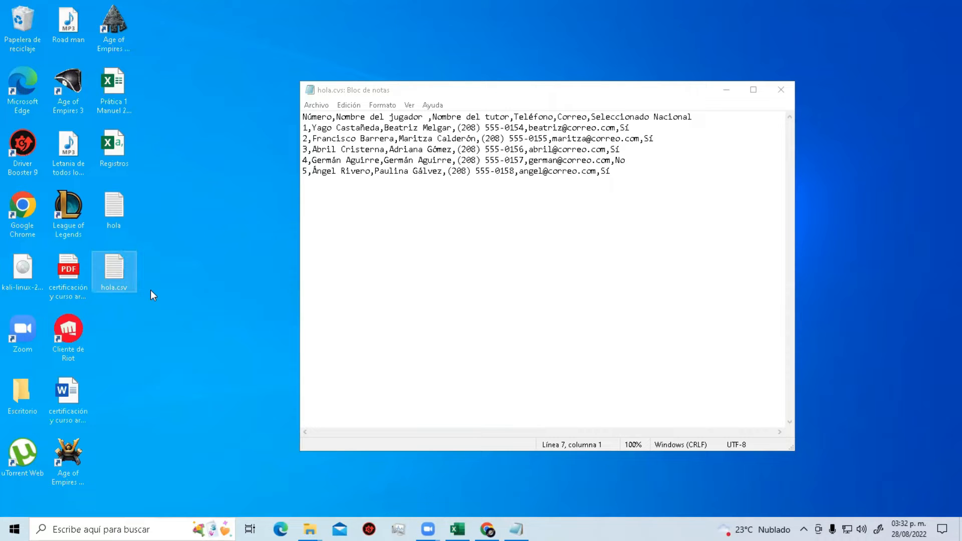
left_click(150, 289)
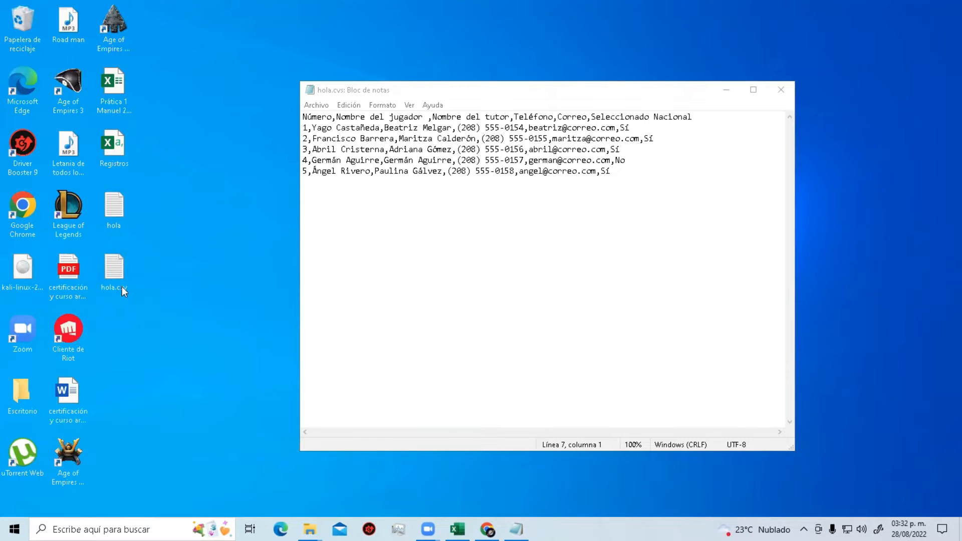
Save the open Bloc de notas document to the Escritorio folder as a new file named holaa.csv.
left_click(316, 105)
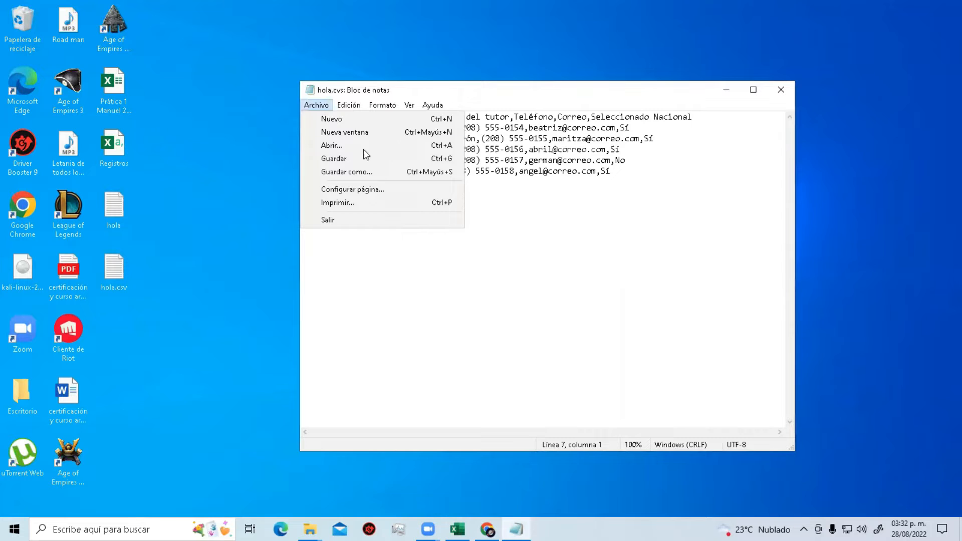
left_click(363, 171)
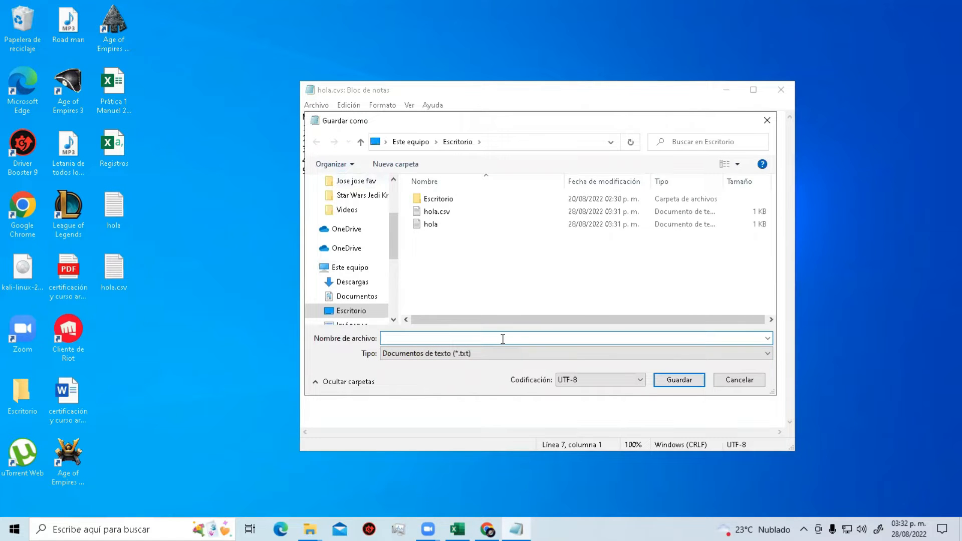
type("hola a.csv")
key("Return")
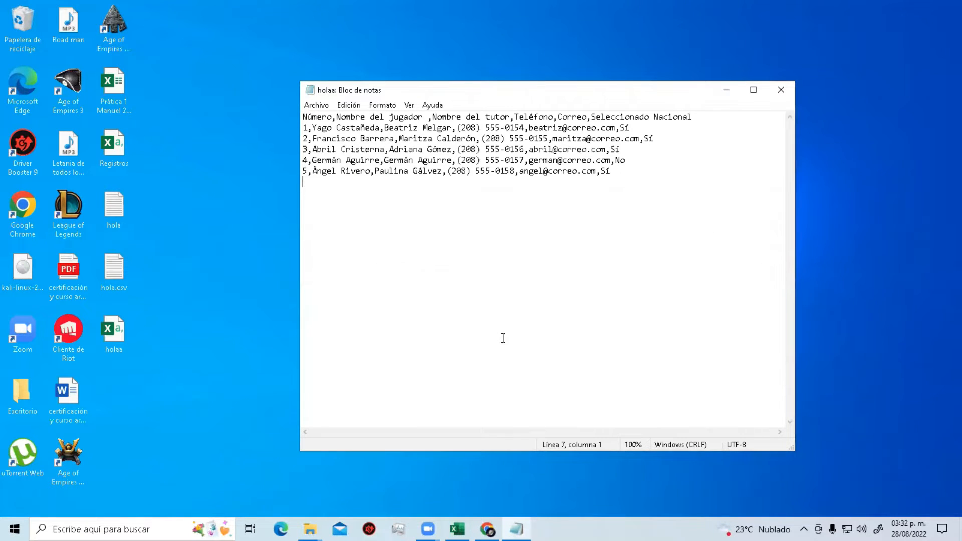
left_click(267, 211)
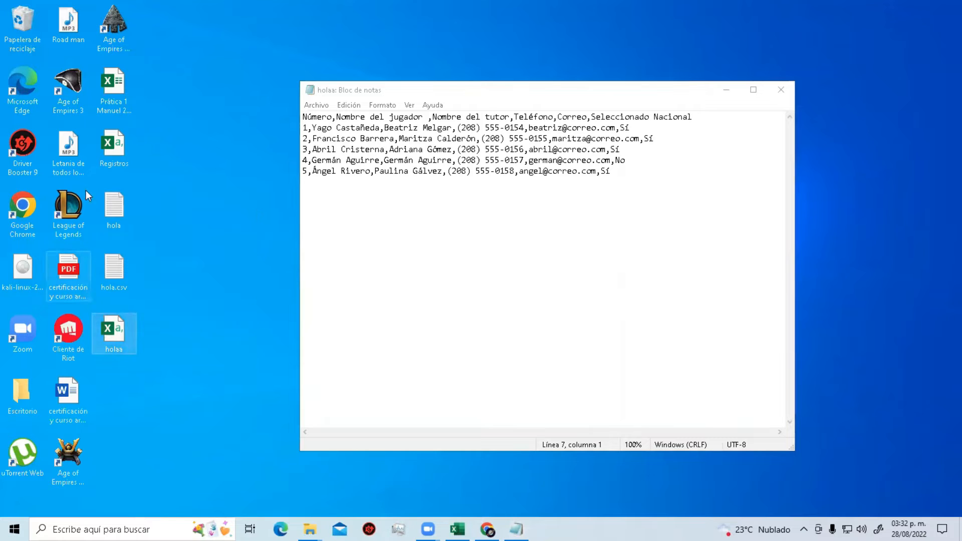
Delete the hola.csv file from the desktop and move the holaa icon into its place under hola.
left_click(113, 276)
key("Delete")
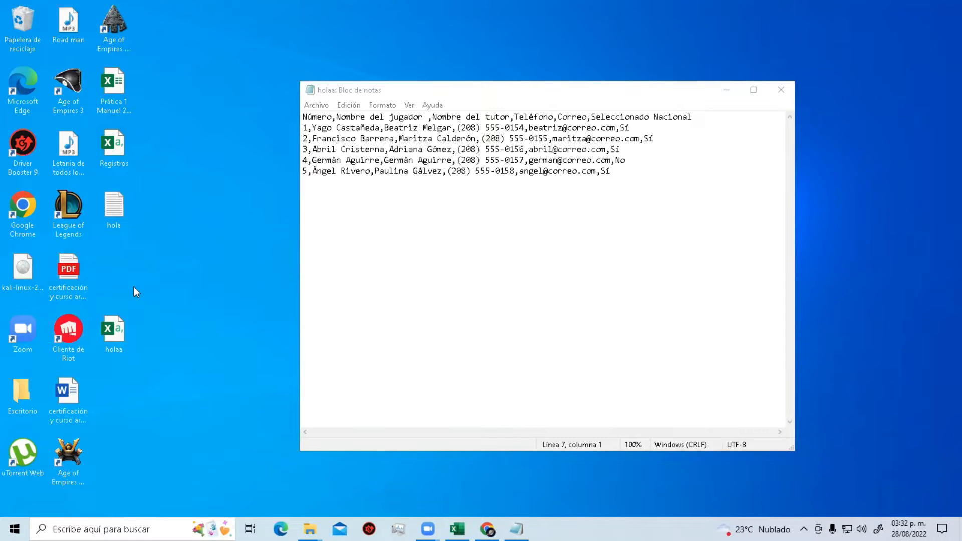
left_click_drag(131, 328, 131, 254)
left_click(657, 268)
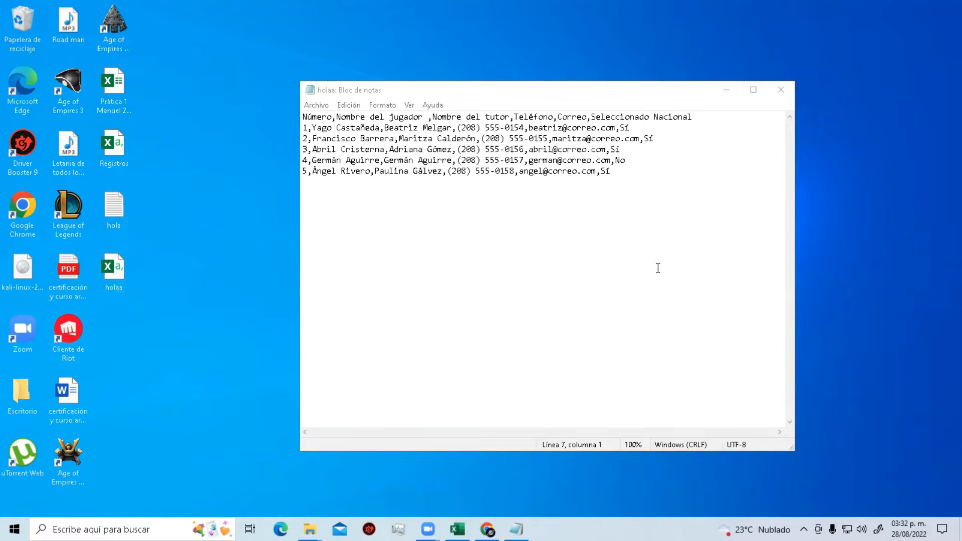
Close the Bloc de notas window, switch to the blank Libro1 workbook in Excel and select cell F10.
left_click(781, 89)
left_click(457, 529)
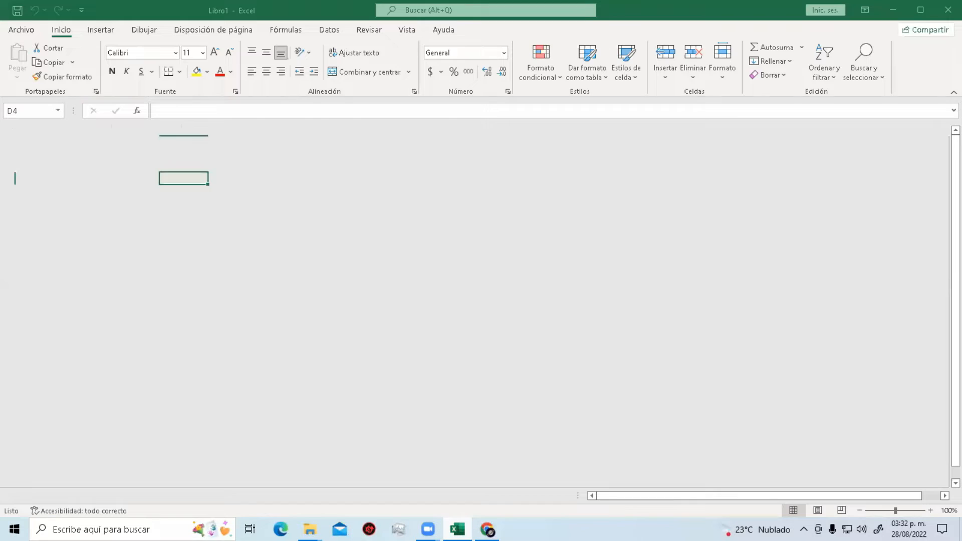
left_click(333, 33)
left_click(271, 250)
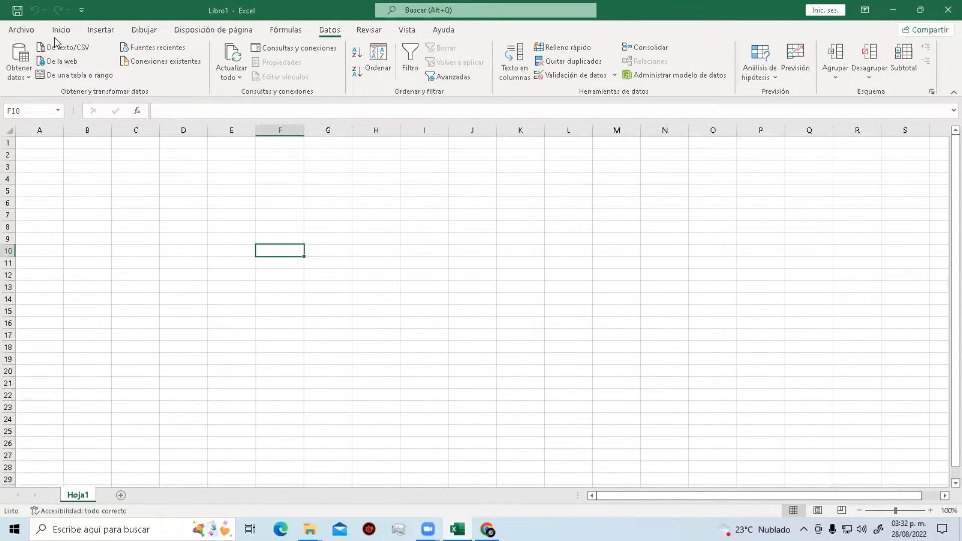
Start a text/CSV data import using the Registros file from the Escritorio folder.
left_click(84, 49)
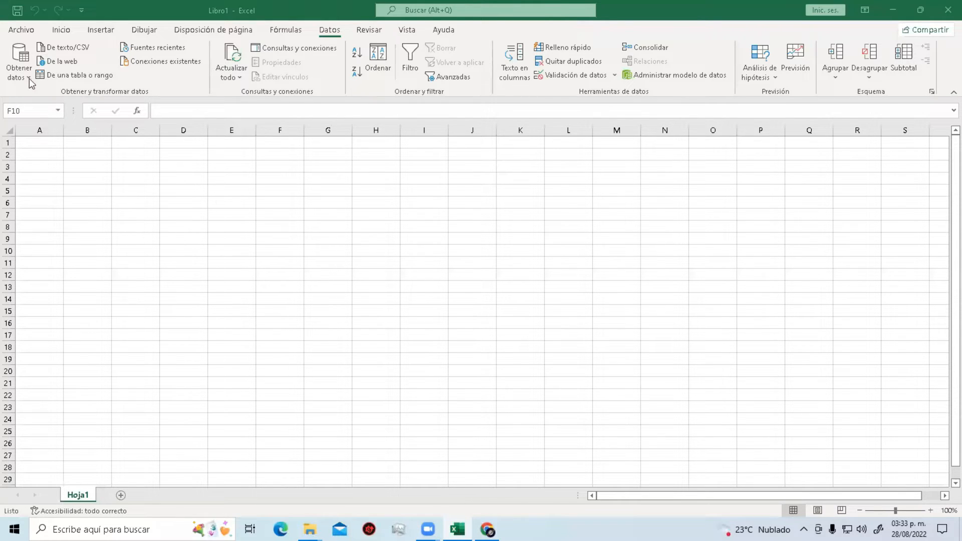
left_click(73, 49)
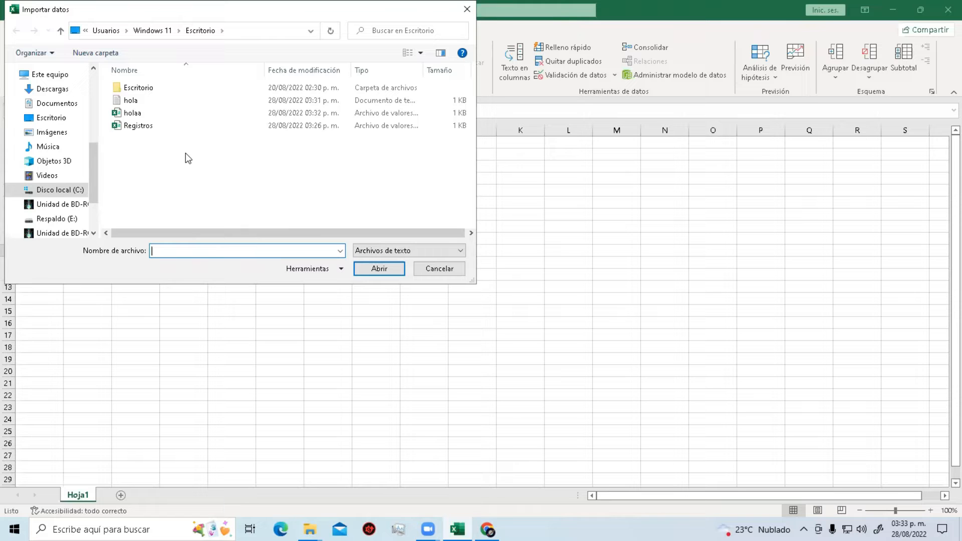
left_click(130, 126)
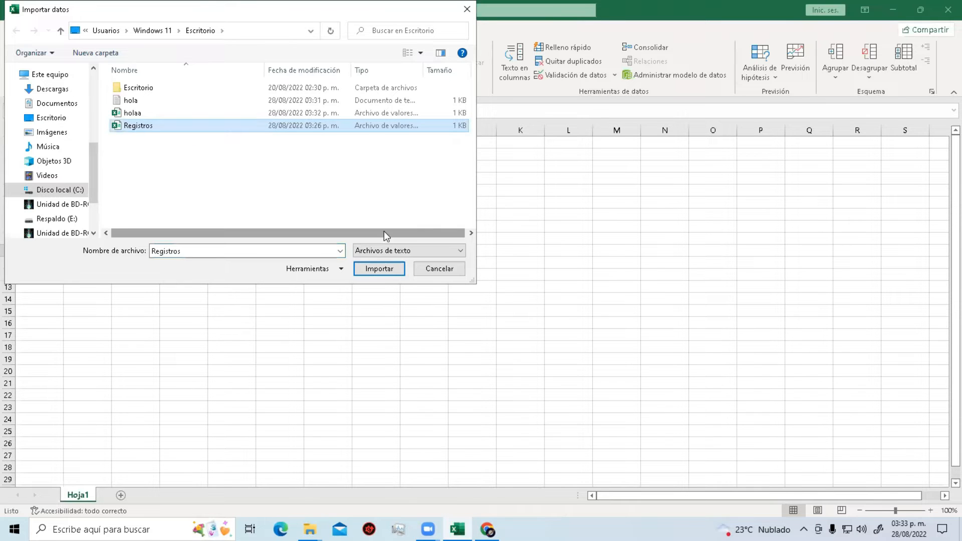
left_click(379, 269)
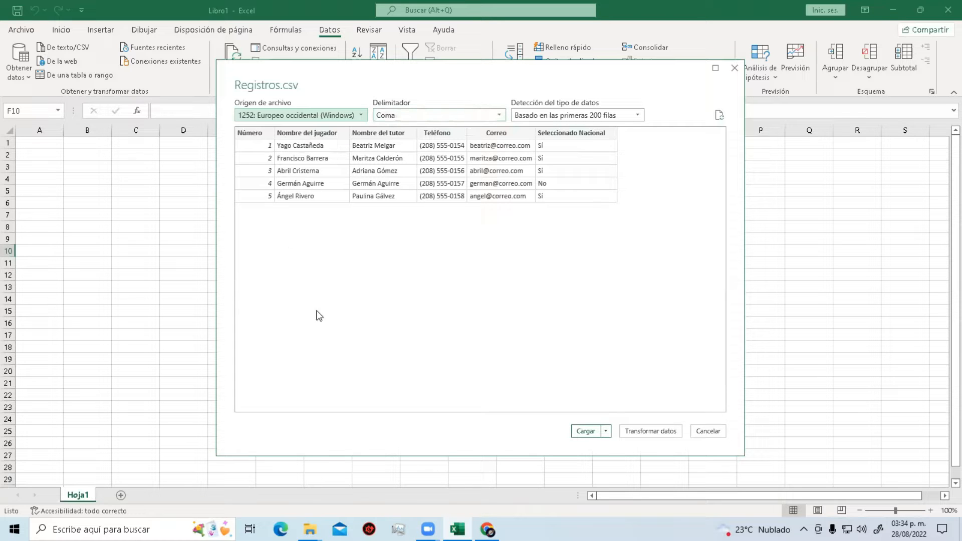
Examine the available delimiter, file origin and data type detection options for the Registros.csv import.
left_click(489, 119)
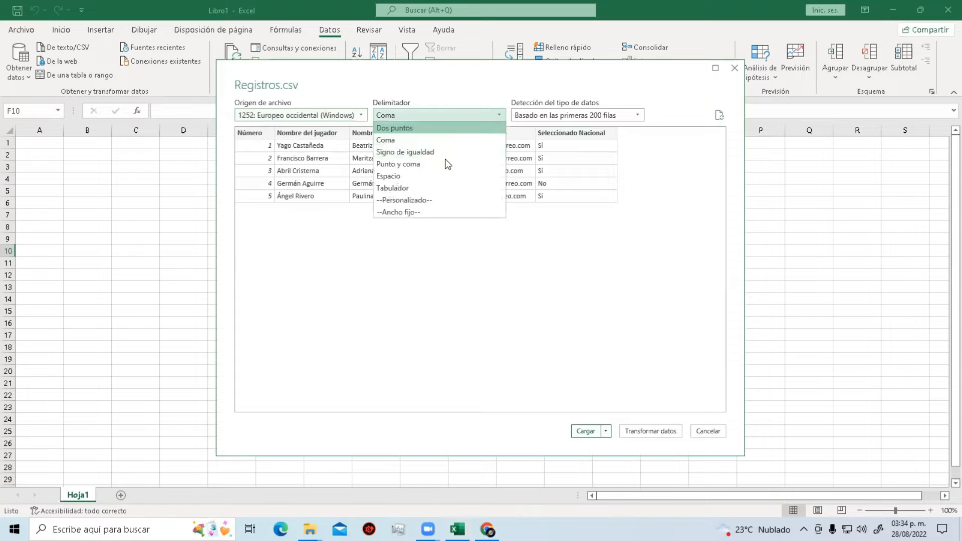
left_click(441, 116)
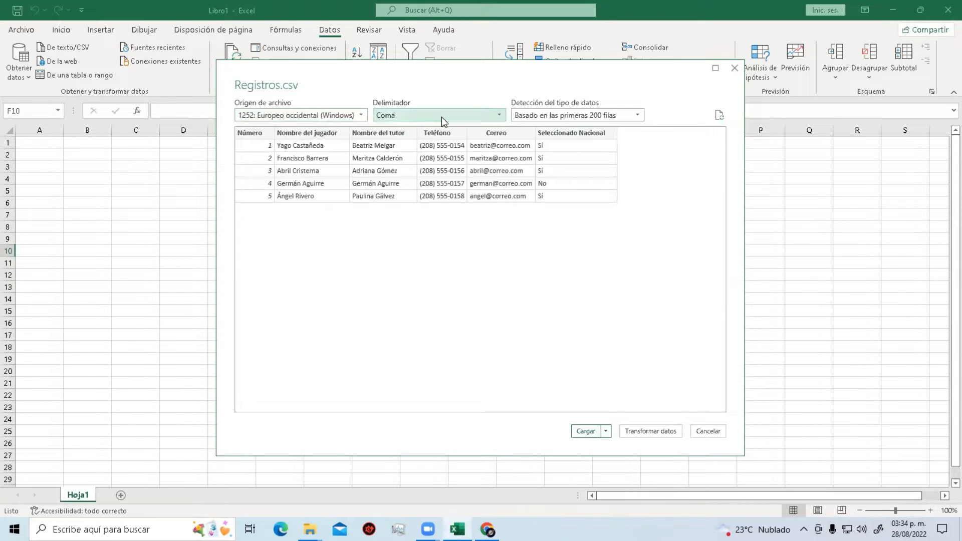
left_click(345, 118)
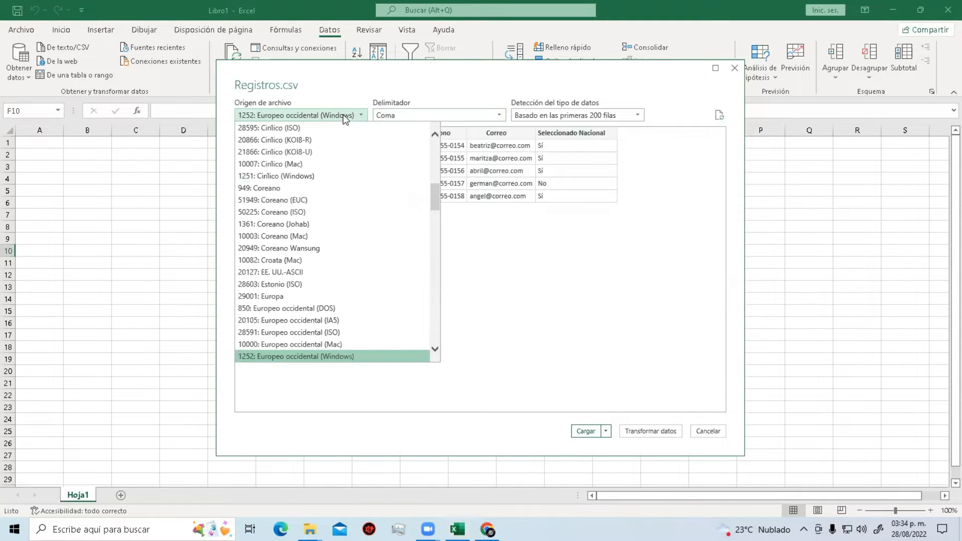
left_click(343, 114)
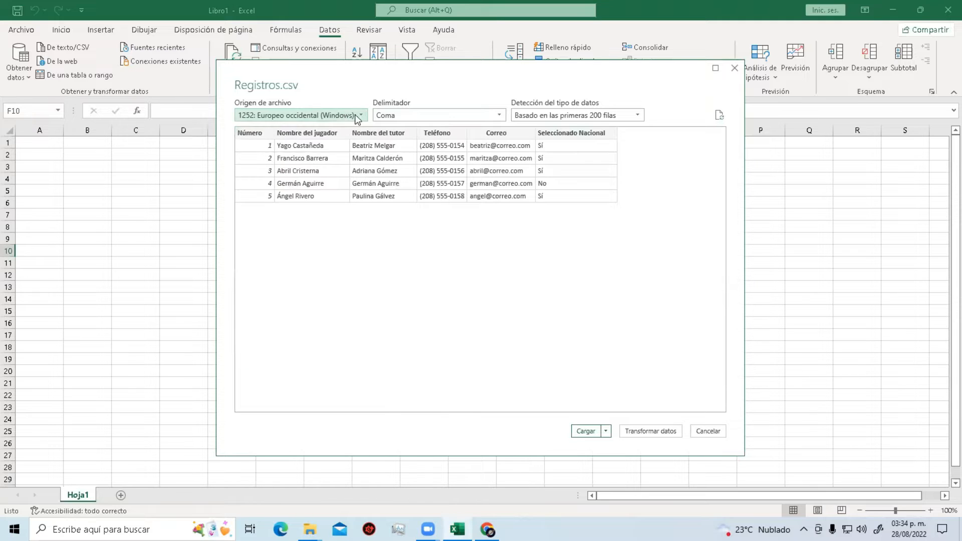
left_click(589, 120)
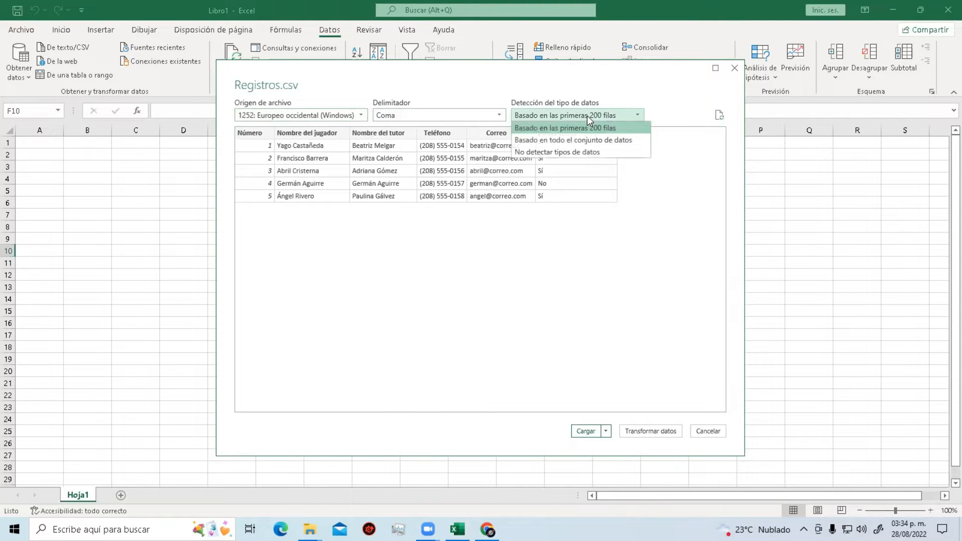
left_click(589, 118)
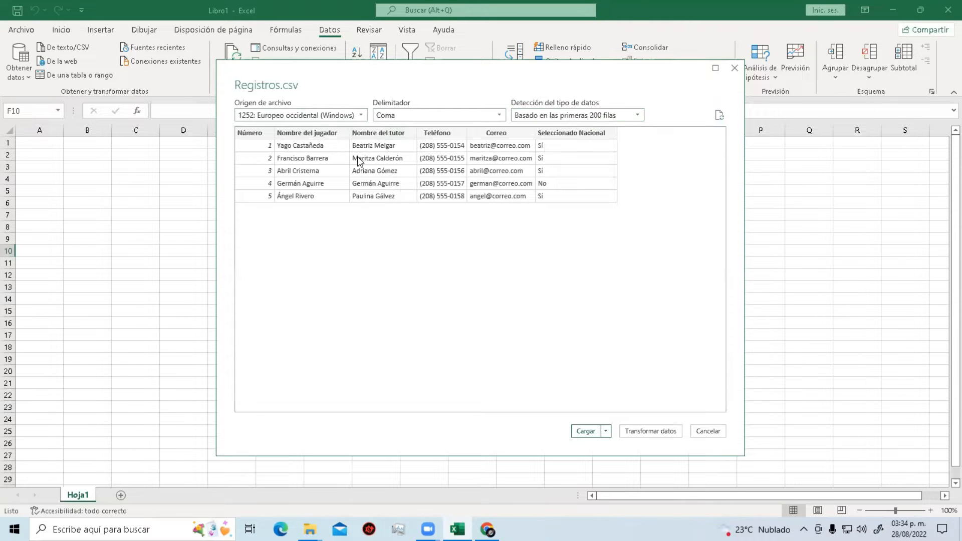
Choose a custom load destination for the records, placing the table in the existing worksheet.
left_click(606, 432)
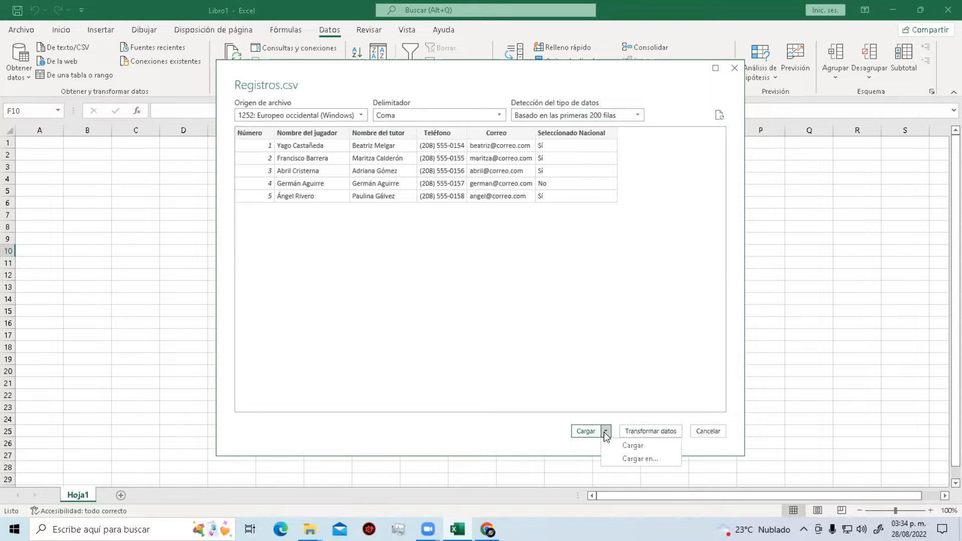
left_click(640, 458)
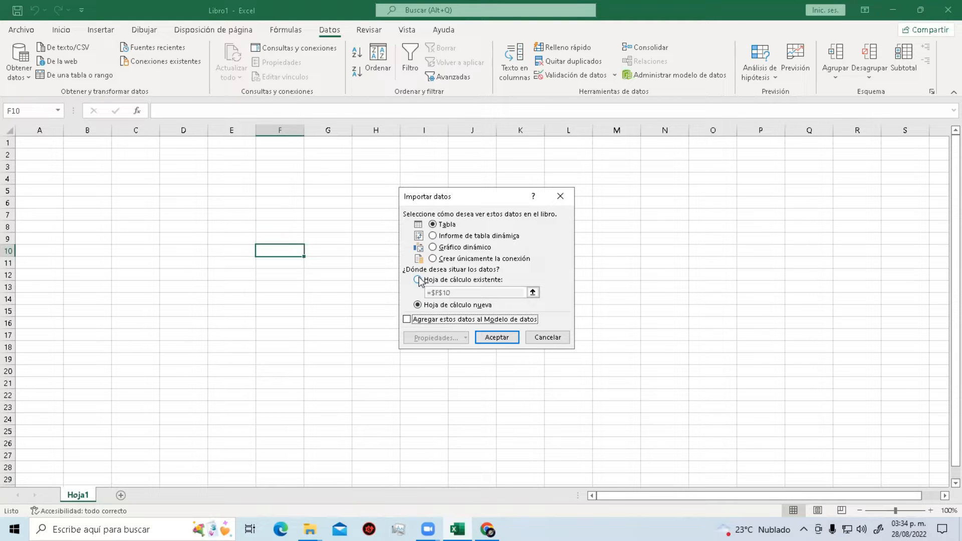
left_click(419, 280)
left_click(418, 306)
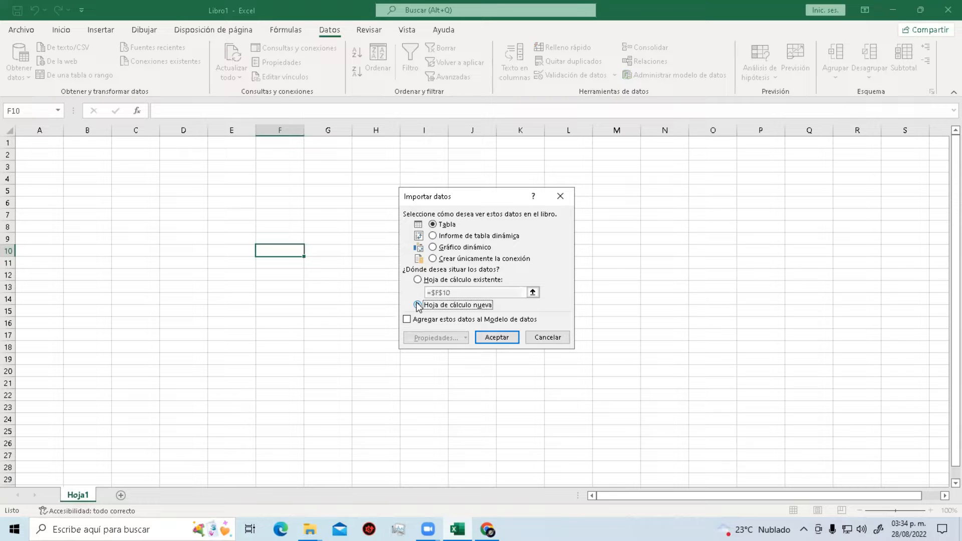
left_click(418, 279)
left_click(468, 293)
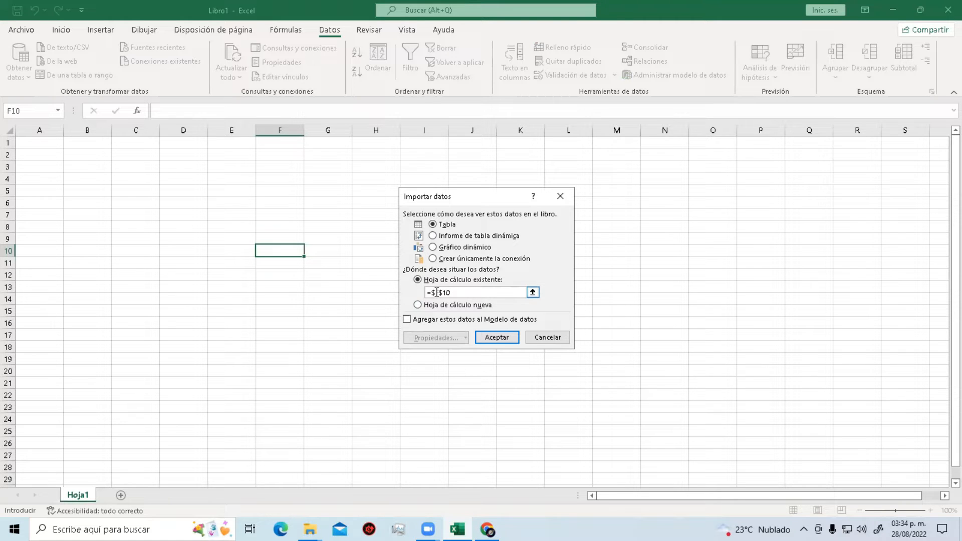
key("BackSpace")
type("b")
type("B")
Replace the destination reference with cell B10 of Hoja1 and load the Registros table there.
left_click_drag(485, 289, 351, 290)
key("BackSpace")
left_click(533, 292)
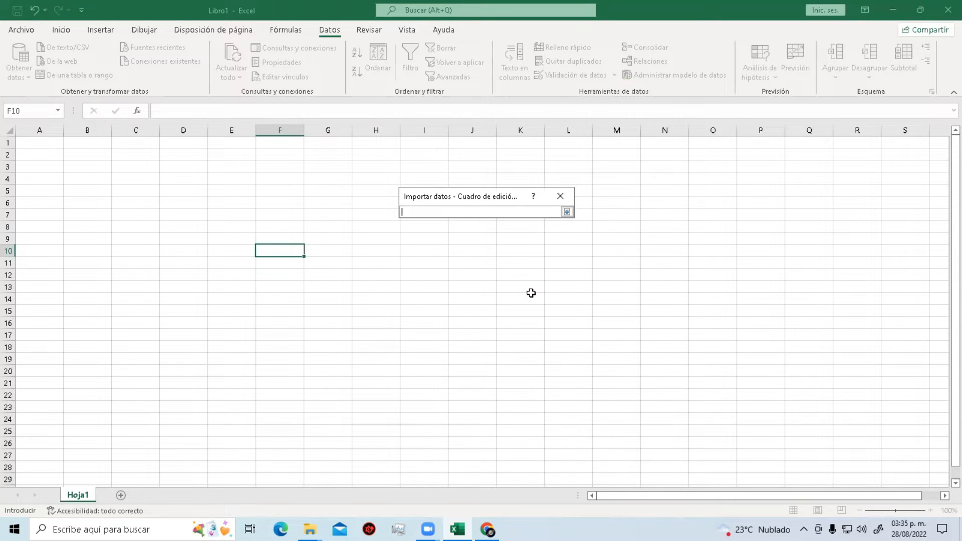
left_click(89, 251)
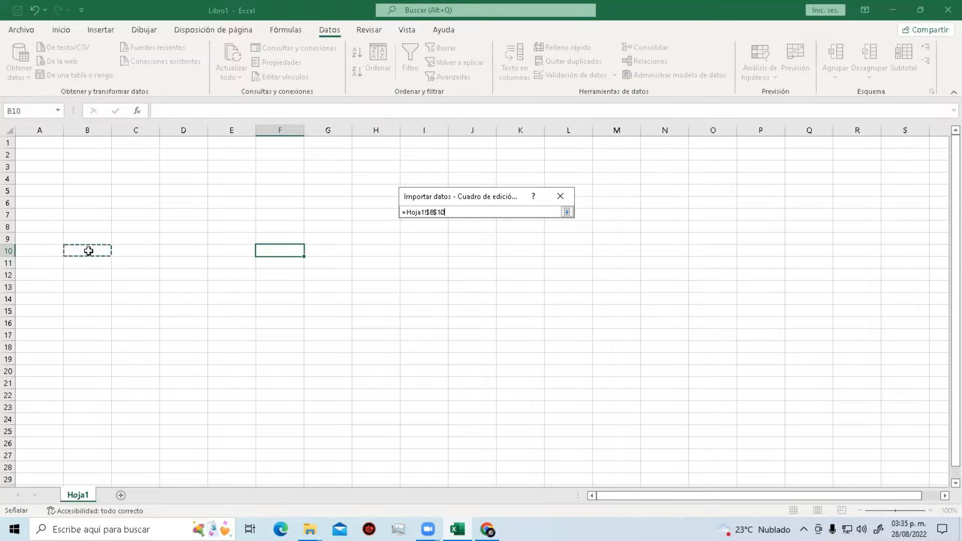
left_click(567, 212)
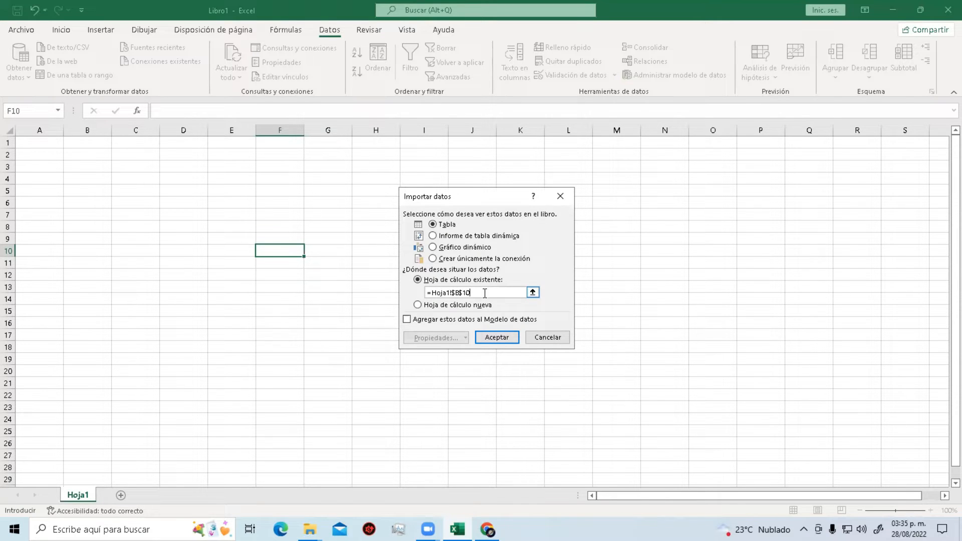
left_click(495, 340)
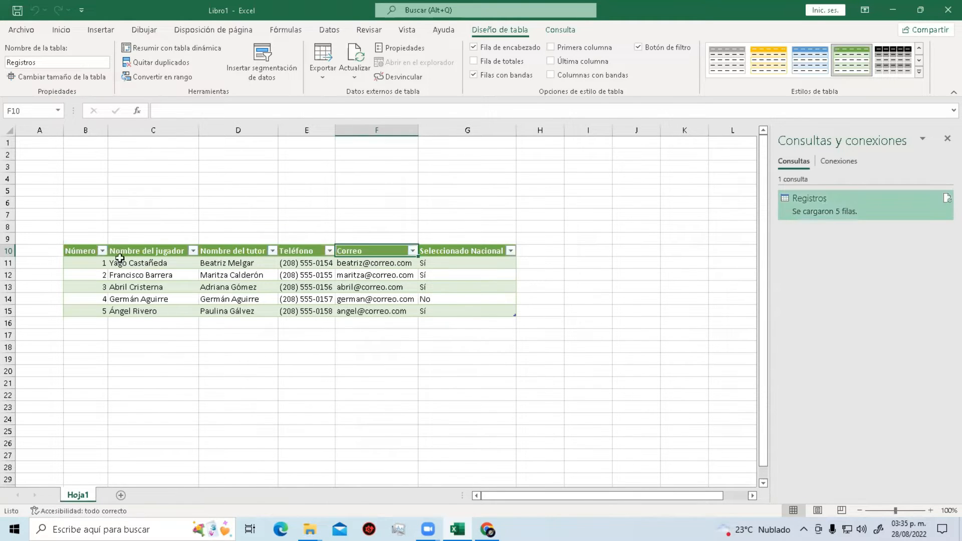
Select the imported Registros table, close the queries and connections pane, and deselect the table.
left_click_drag(103, 254, 465, 312)
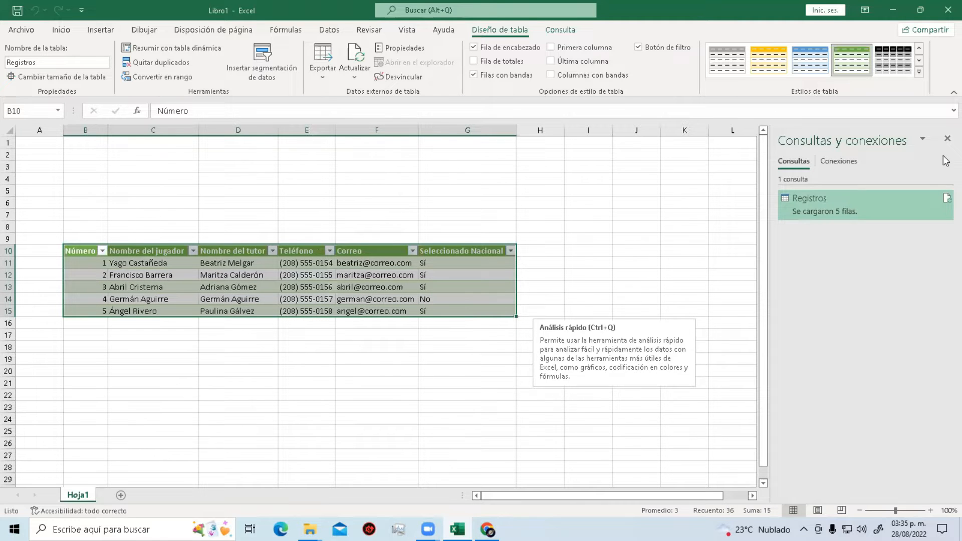
left_click(947, 138)
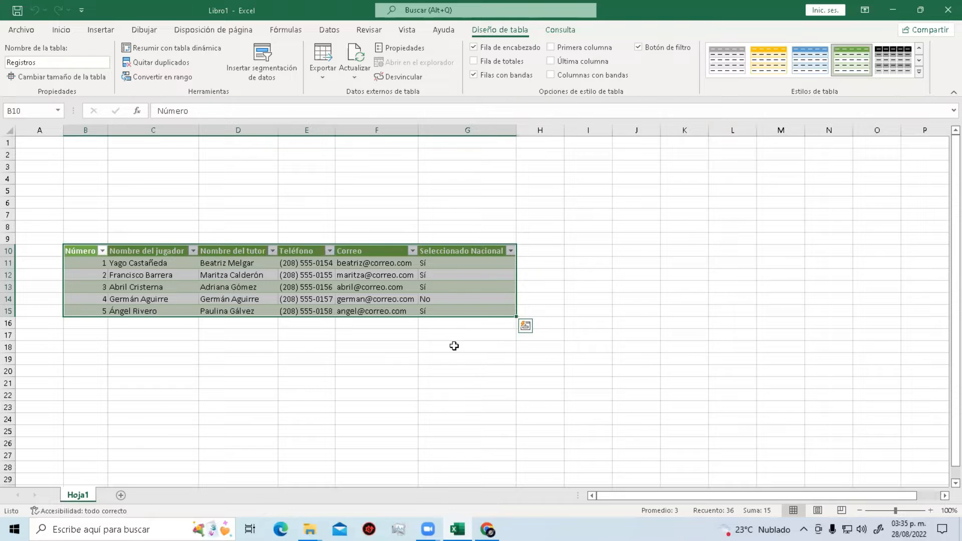
left_click(333, 404)
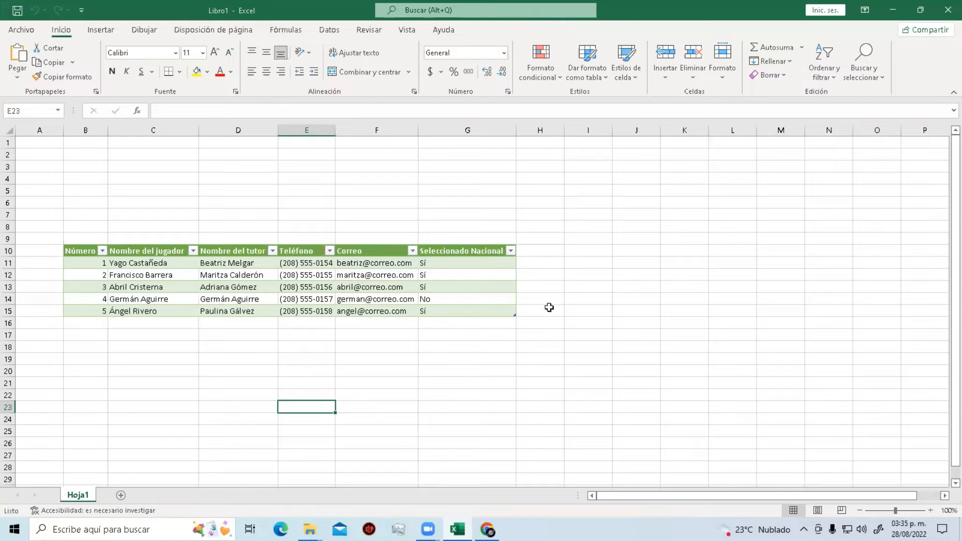
Add a Fifa column to the Registros table by entering the heading in cell H10, beside Seleccionado Nacional.
left_click(534, 250)
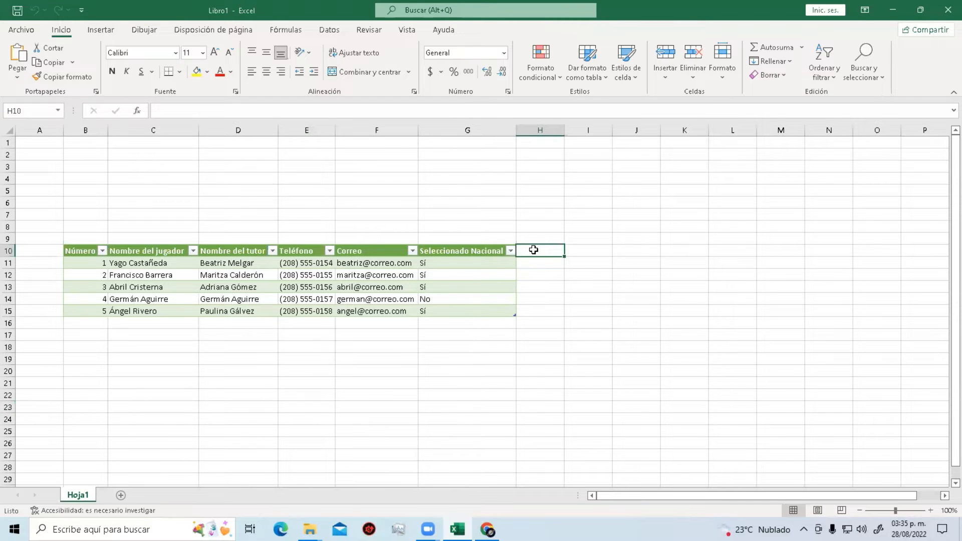
type("fl")
left_click(535, 250)
key("BackSpace")
type("ifa")
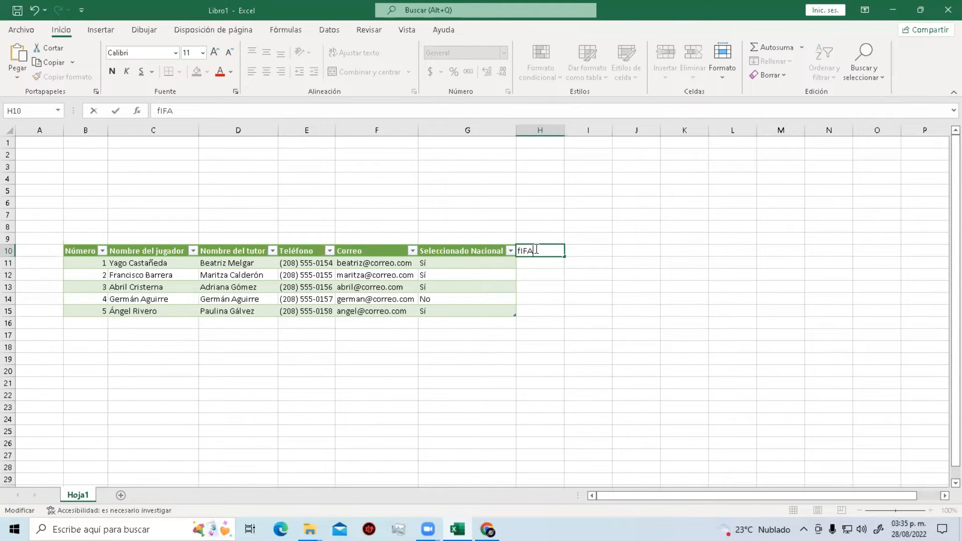
left_click(555, 273)
left_click(543, 262)
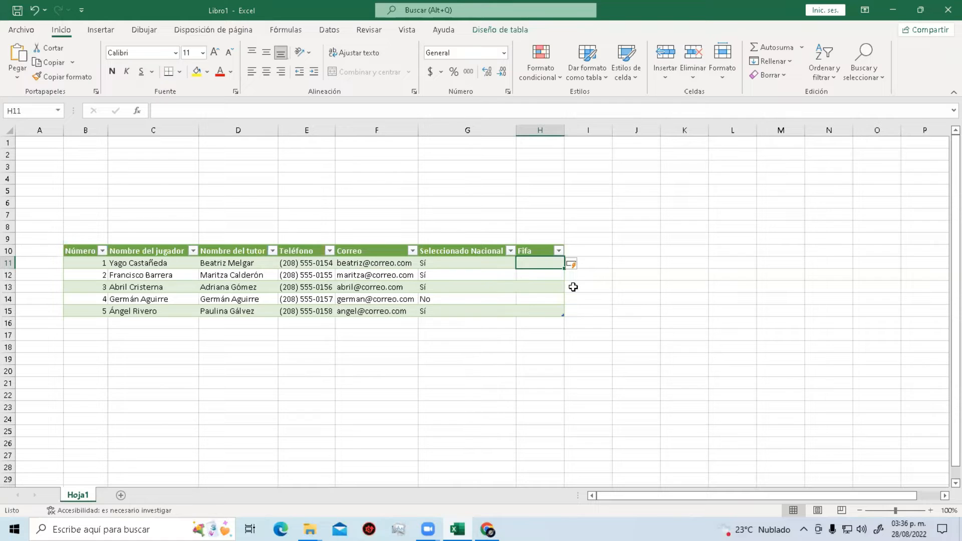
Start inserting a hyperlink on the Fifa heading in cell H10.
left_click(531, 250)
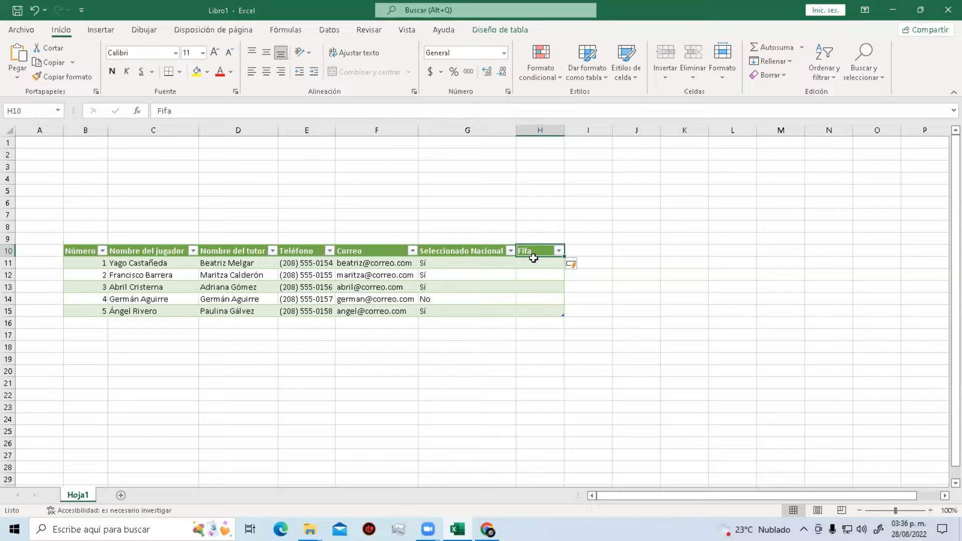
double_click(538, 255)
double_click(541, 257)
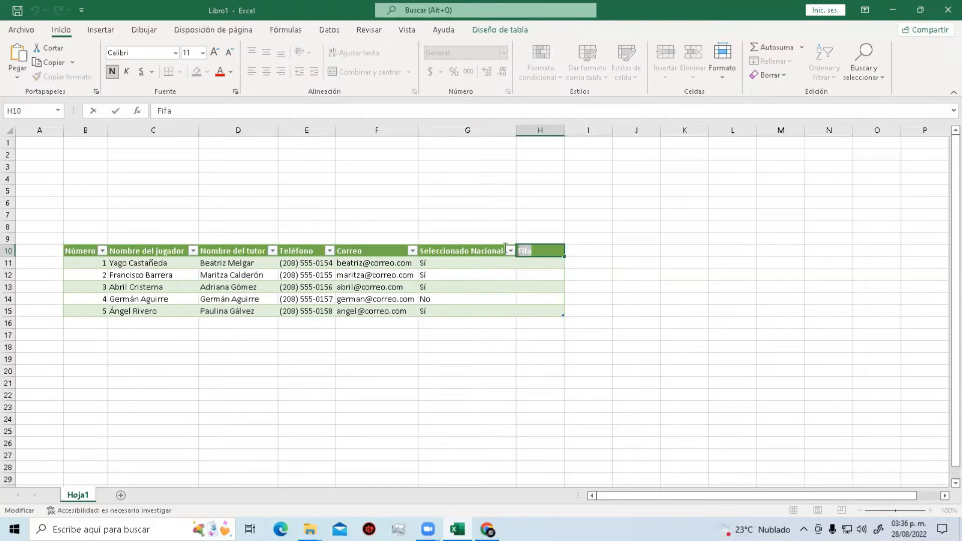
left_click(539, 287)
left_click(536, 253)
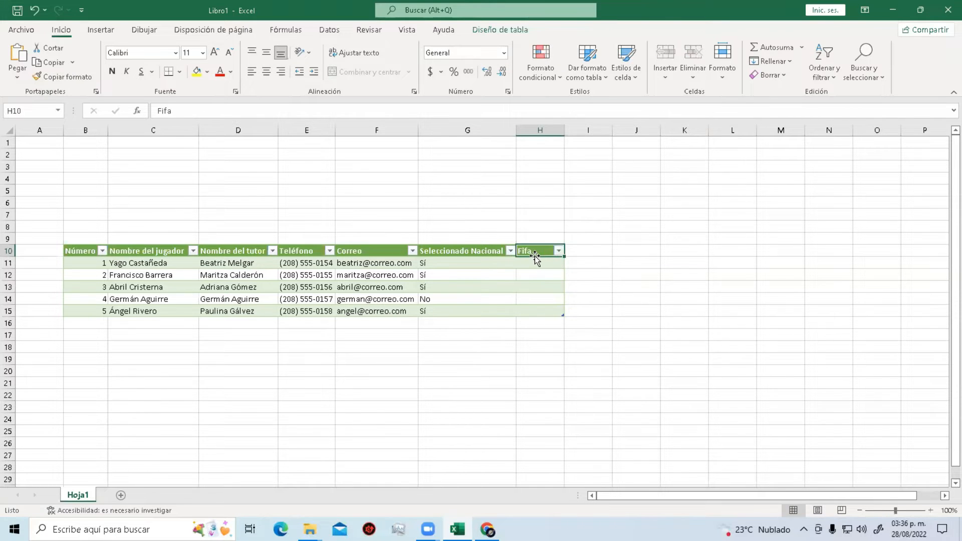
left_click(99, 33)
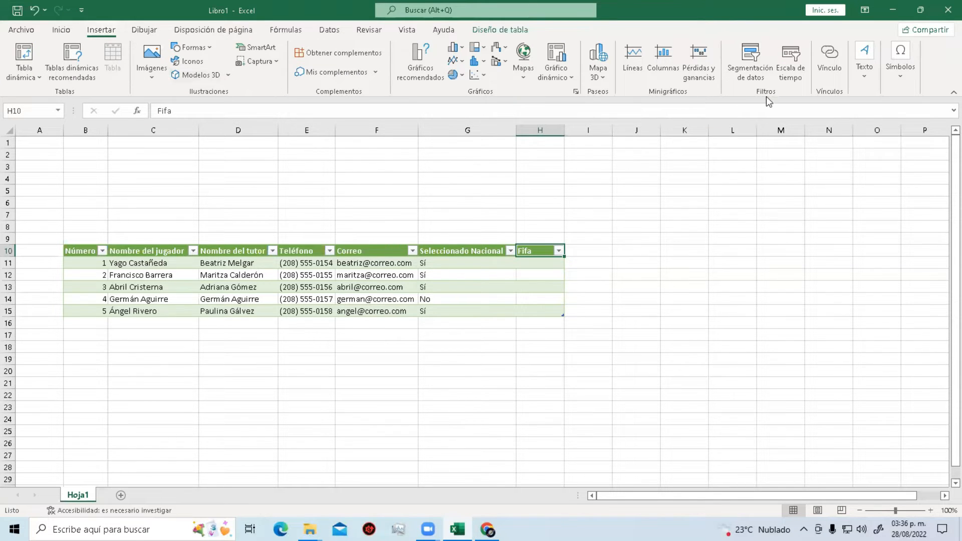
left_click(830, 59)
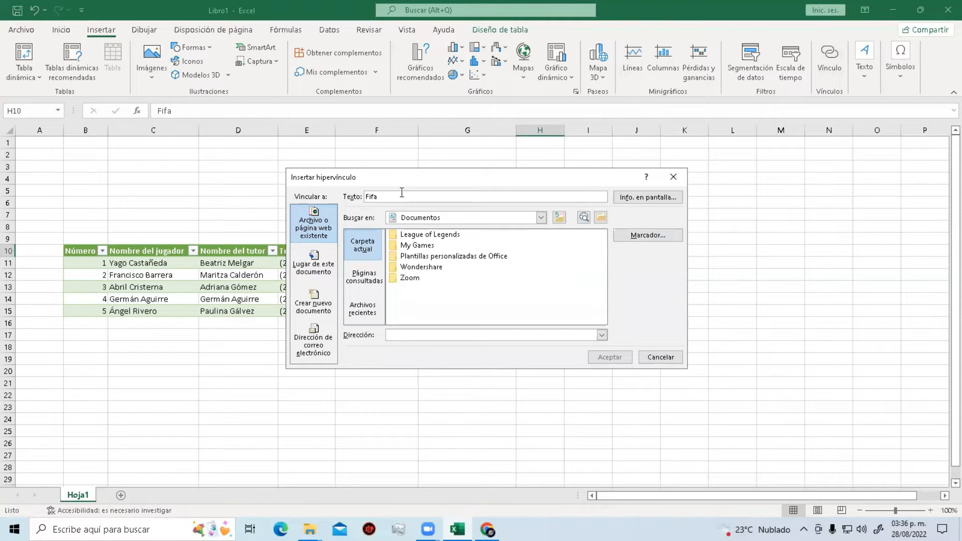
Switch to Microsoft Edge, search the web for fifa and open the official fifa.com/es result.
left_click(281, 530)
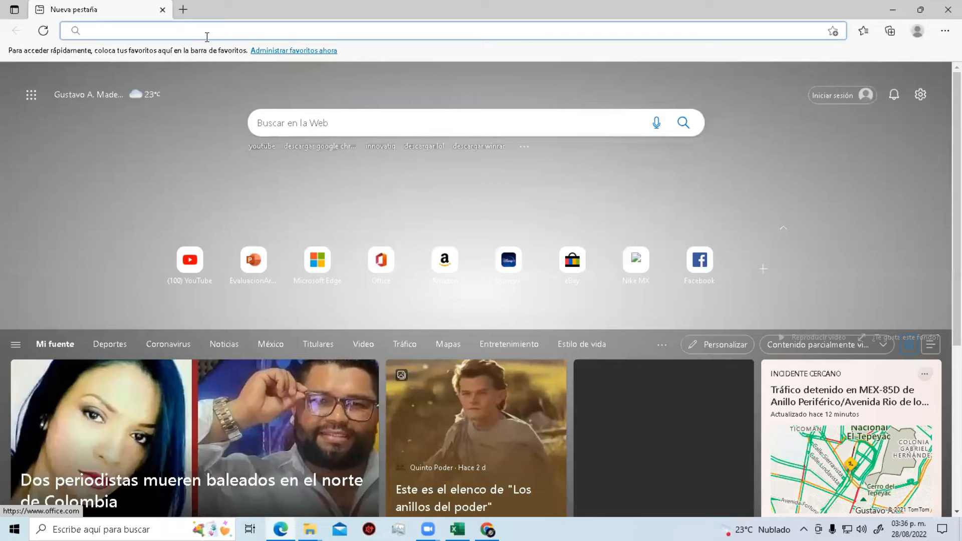
left_click(206, 37)
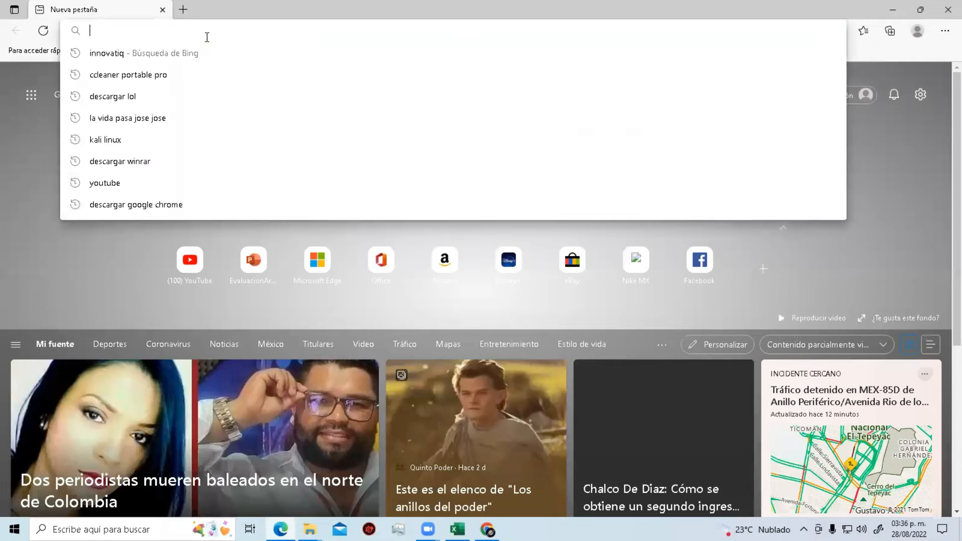
type("fifa")
key("Return")
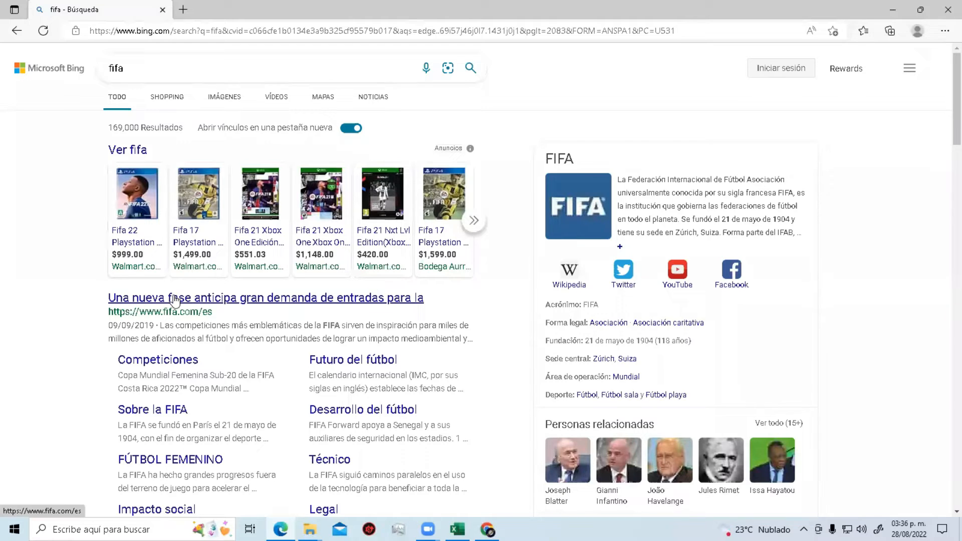
left_click(173, 298)
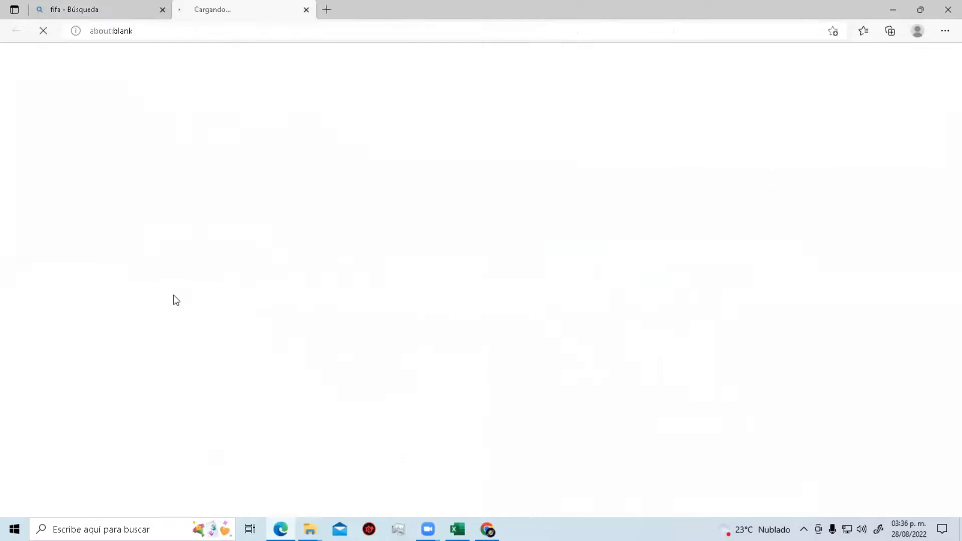
left_click(182, 31)
key("super+c")
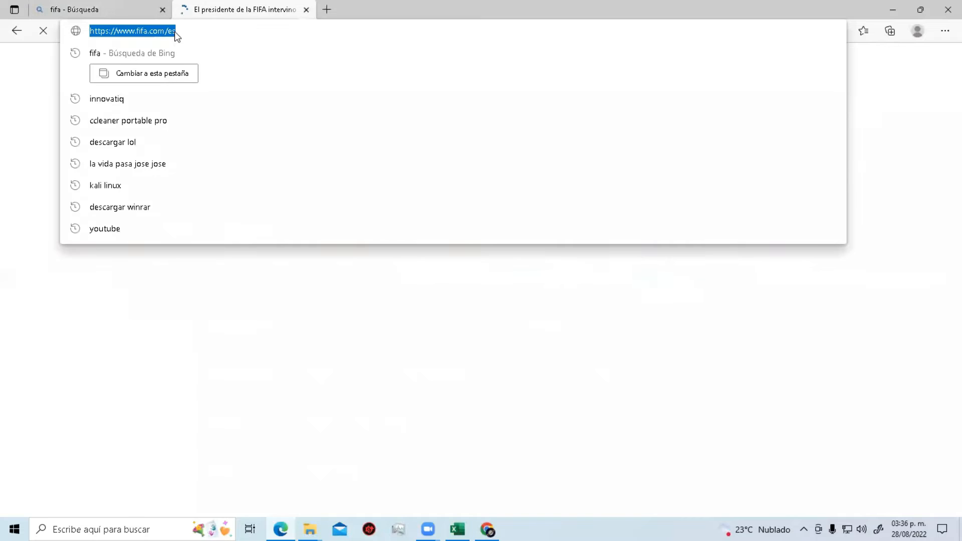
right_click(176, 32)
left_click(217, 150)
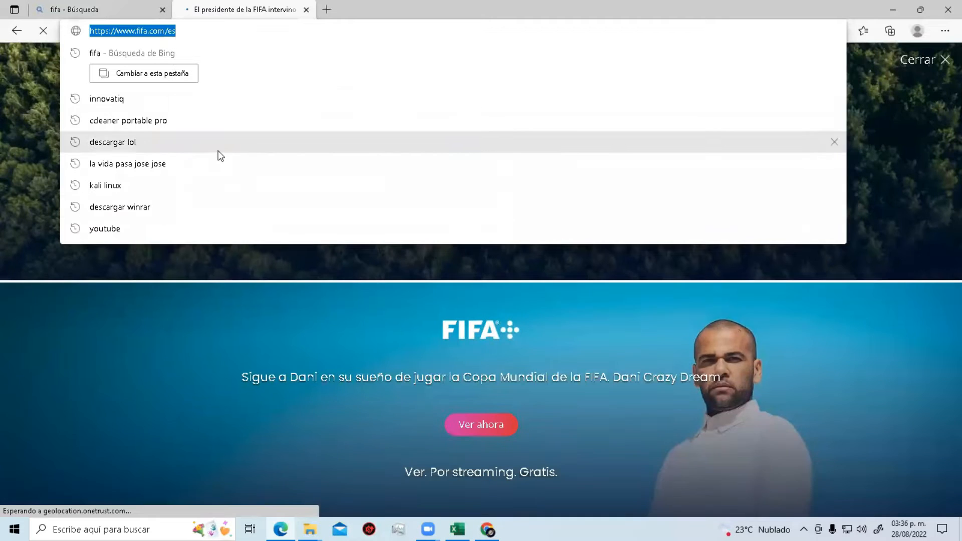
key("alt+Tab")
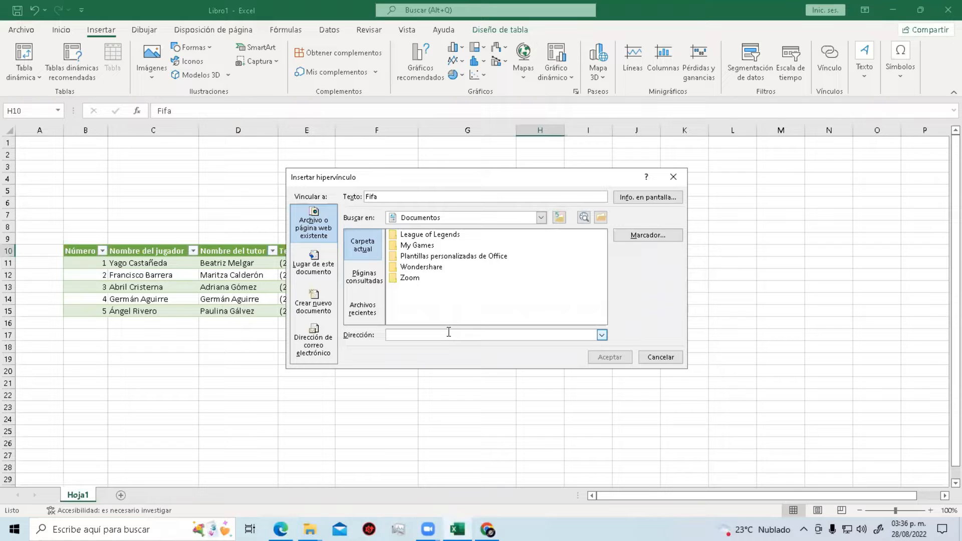
right_click(432, 336)
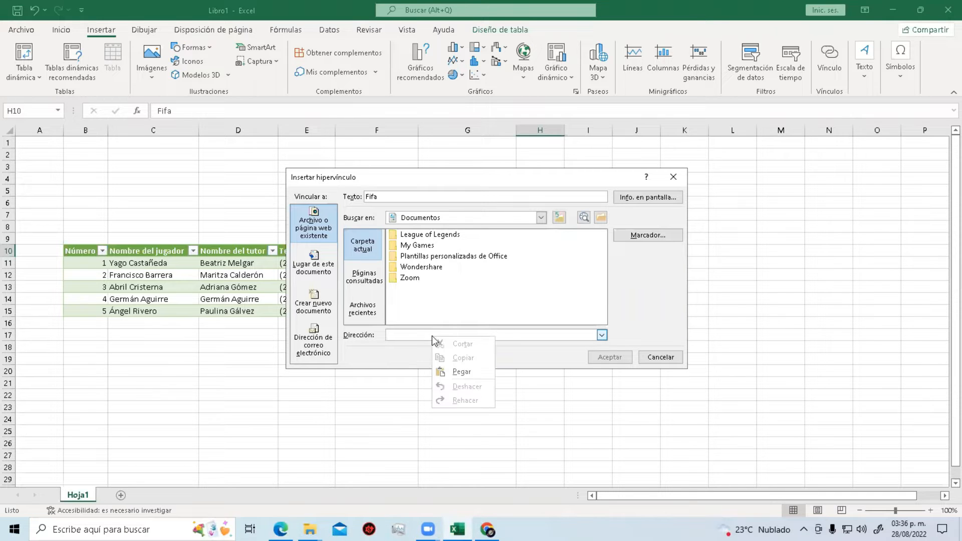
left_click(462, 372)
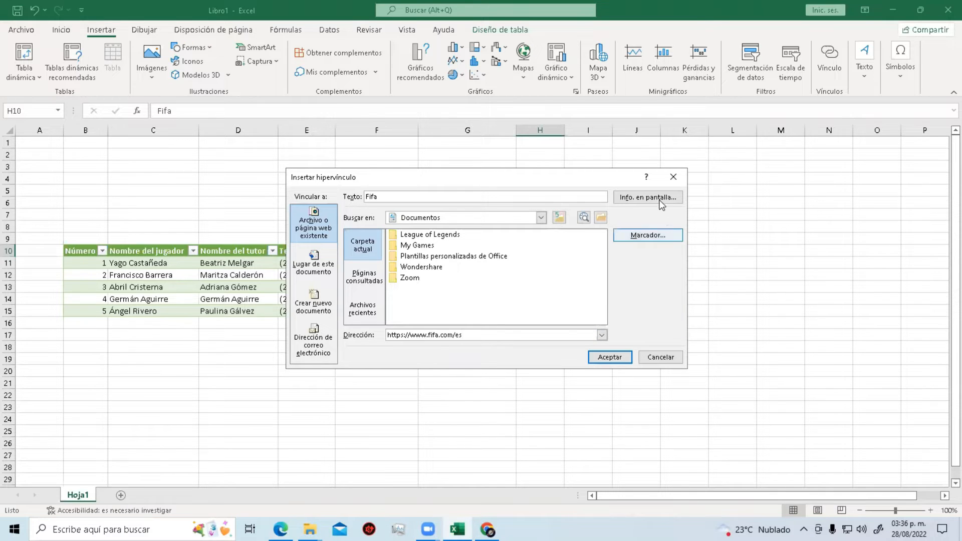
Set the hyperlink's ScreenTip to "El mundial esta cerca" and insert the link.
left_click(641, 201)
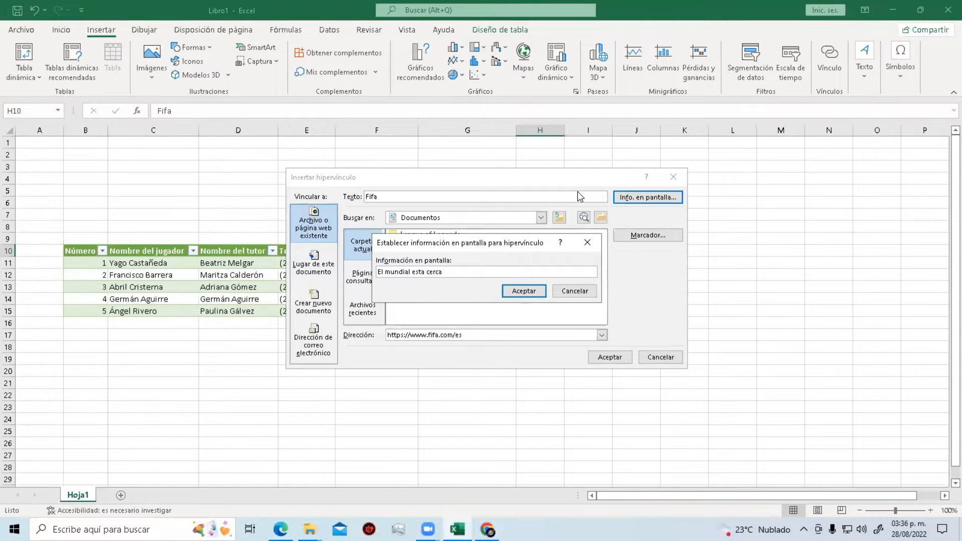
left_click(525, 291)
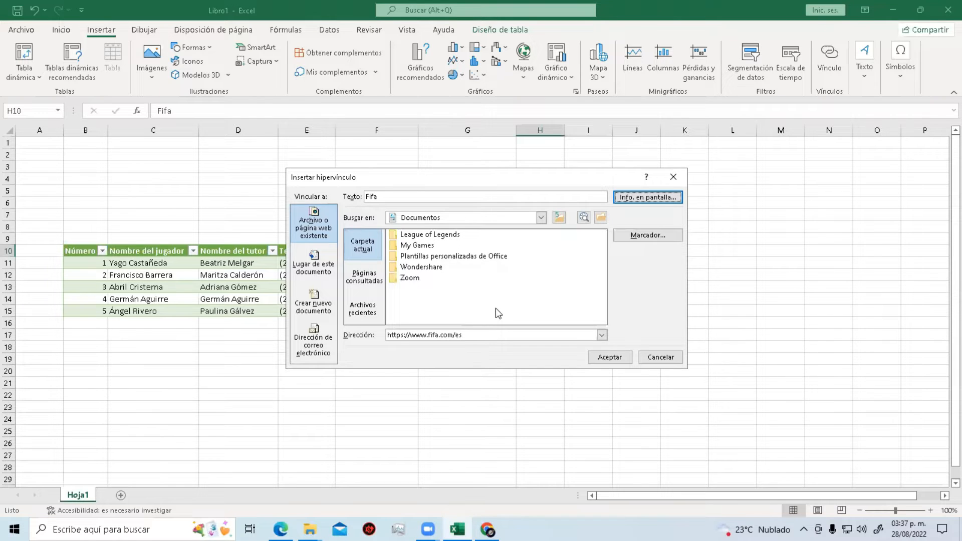
left_click(606, 361)
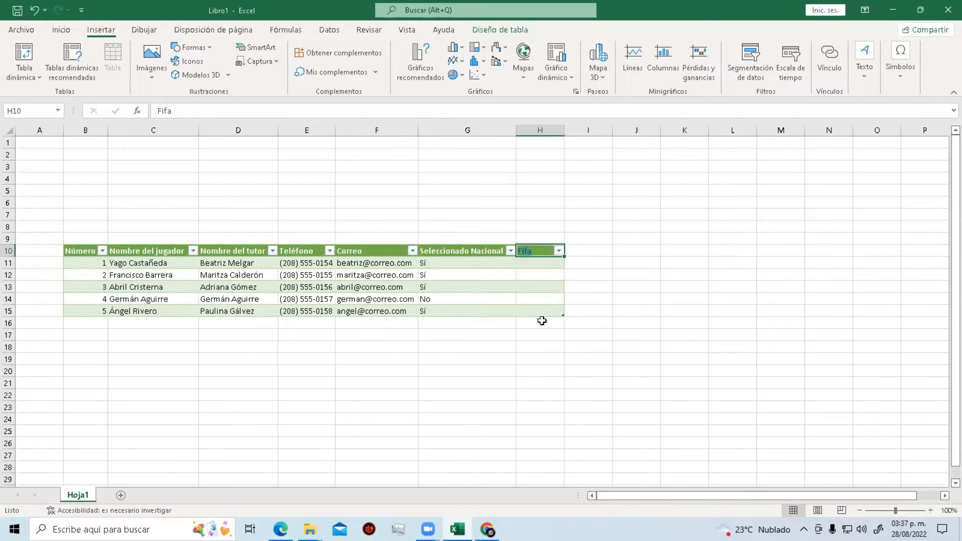
Test the Fifa hyperlink, accept all cookies on the site, and close the browser to return to the workbook.
mouse_move(529, 255)
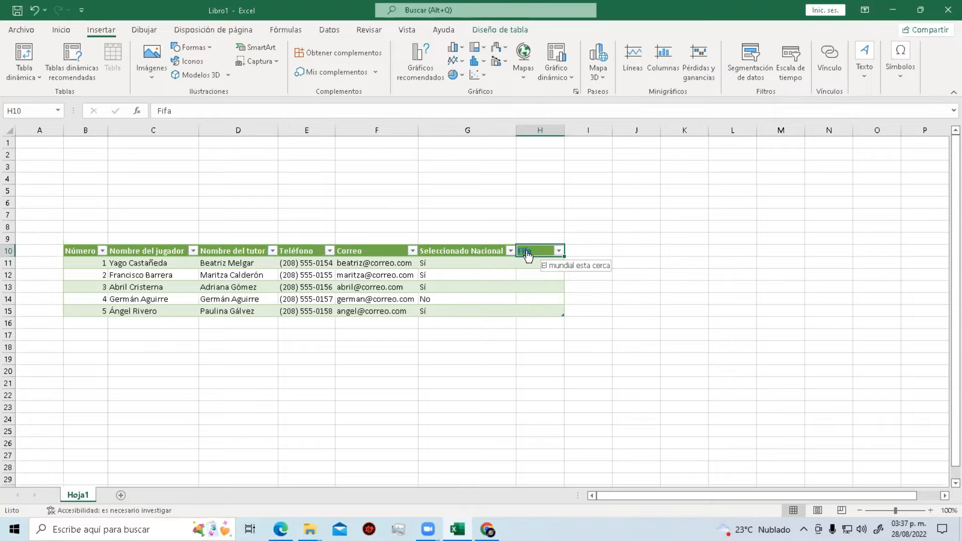
left_click(528, 256)
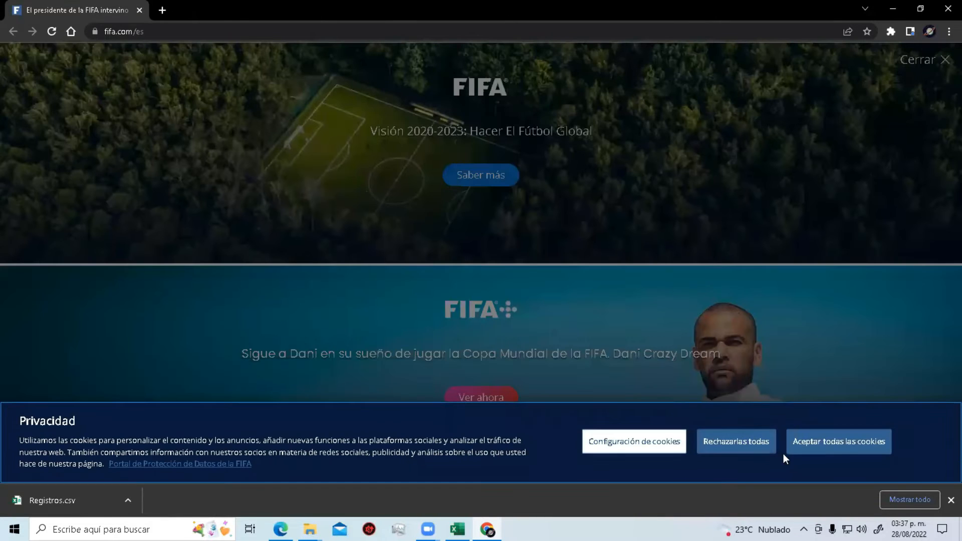
left_click(838, 445)
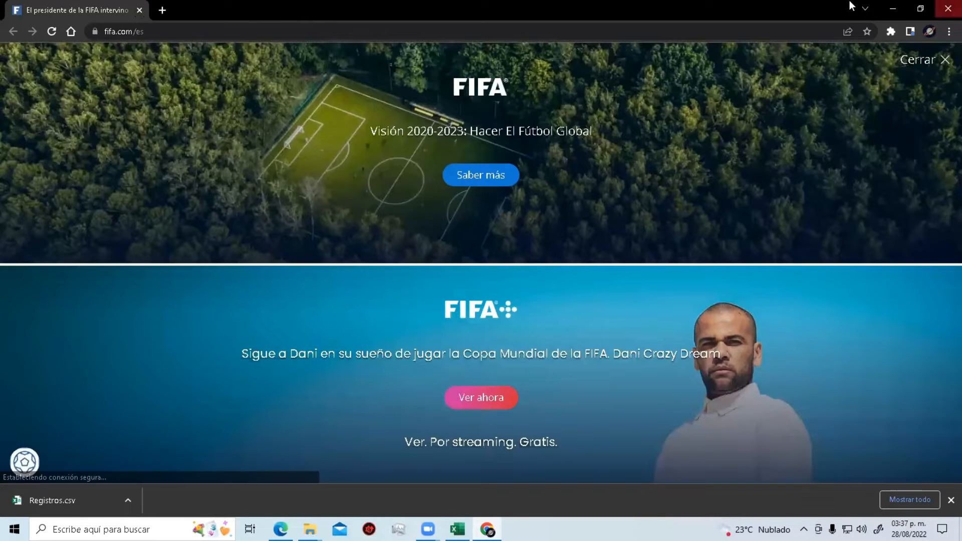
left_click(948, 9)
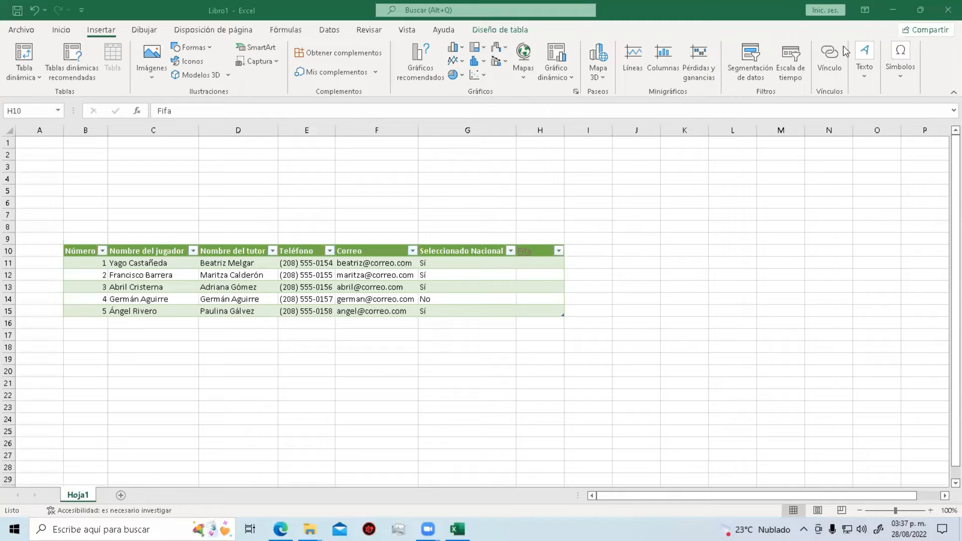
mouse_move(528, 258)
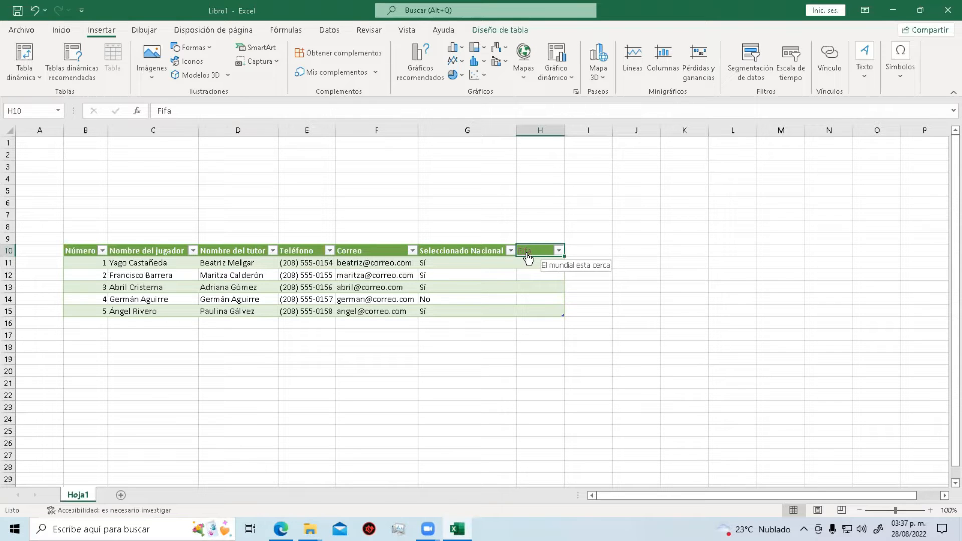
Try to move sheet Hoja1 to the end of workbook Libro1 without making a copy.
right_click(78, 497)
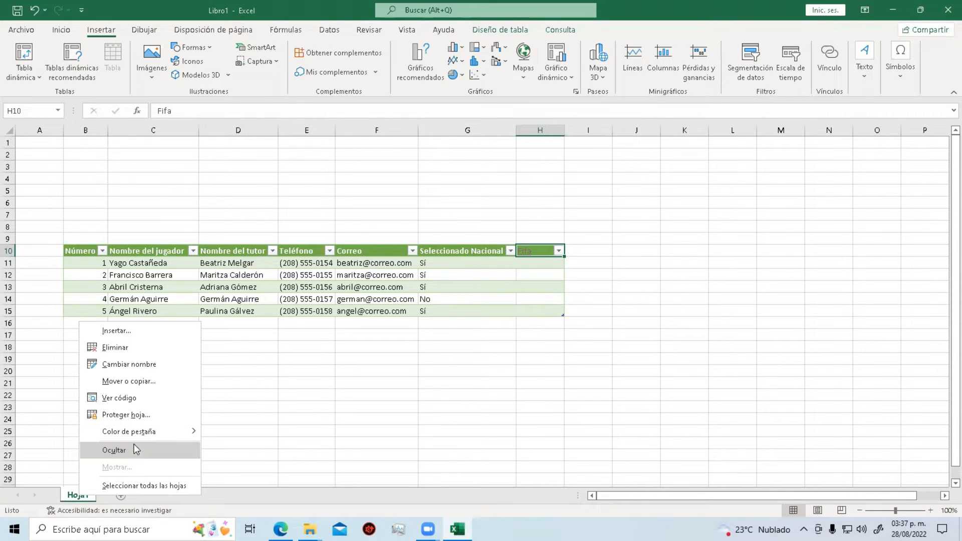
left_click(140, 381)
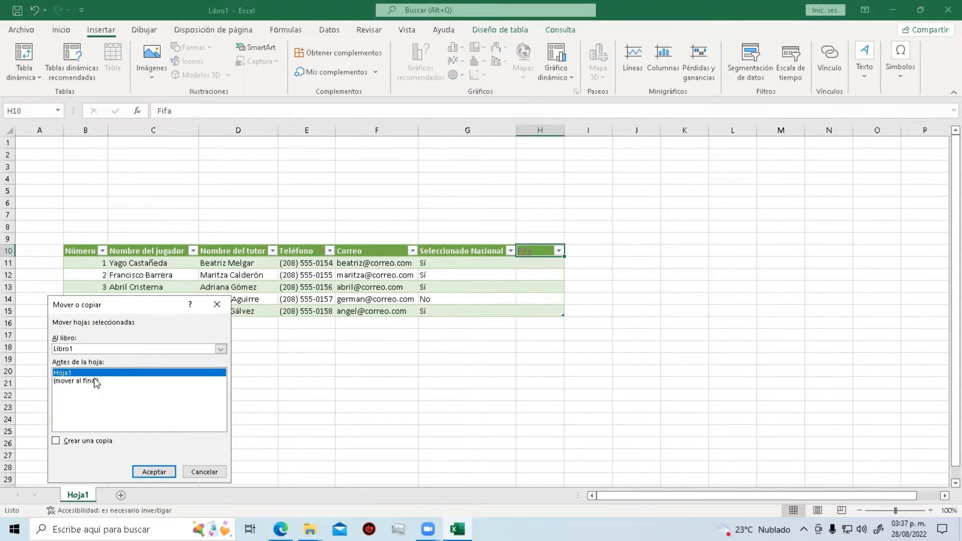
double_click(79, 381)
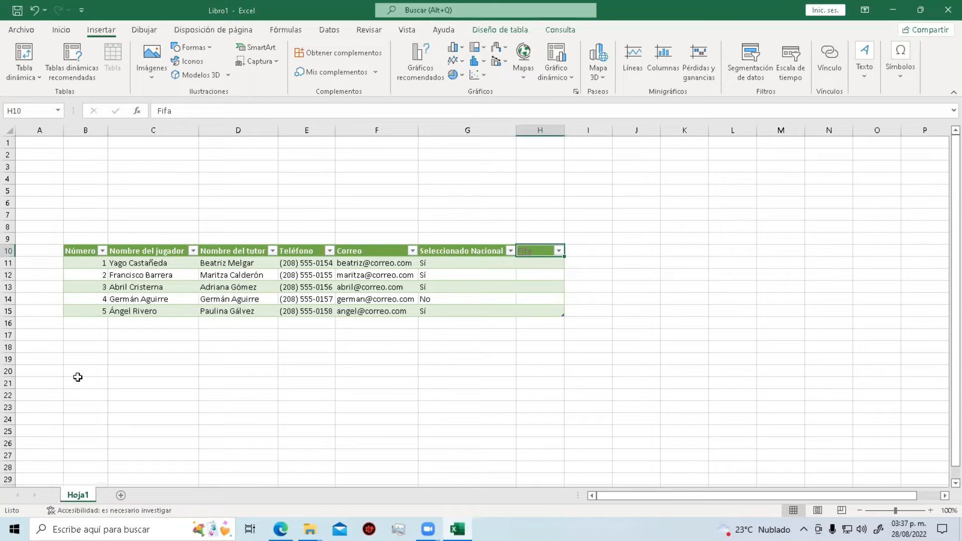
Create a copy of sheet Hoja1 at the end of workbook Libro1.
right_click(83, 496)
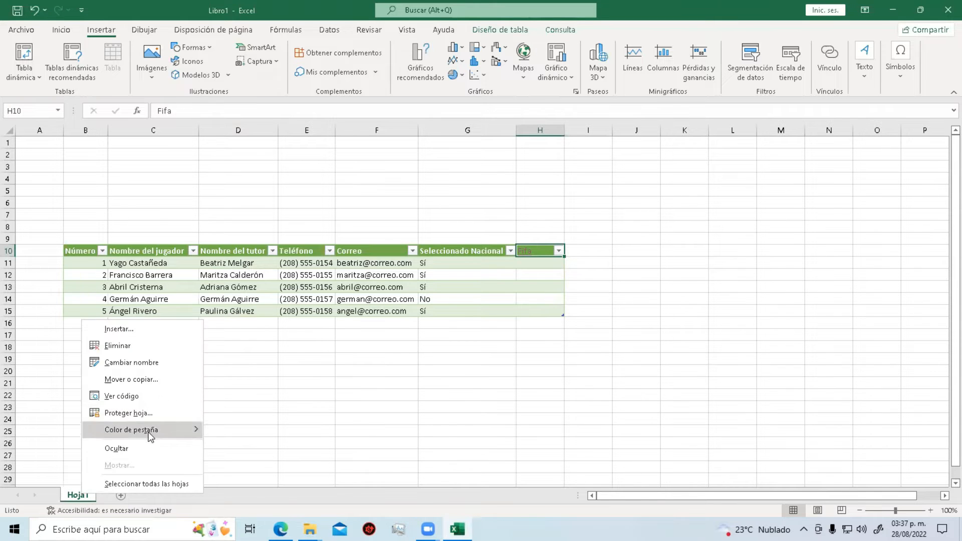
left_click(139, 381)
left_click(68, 444)
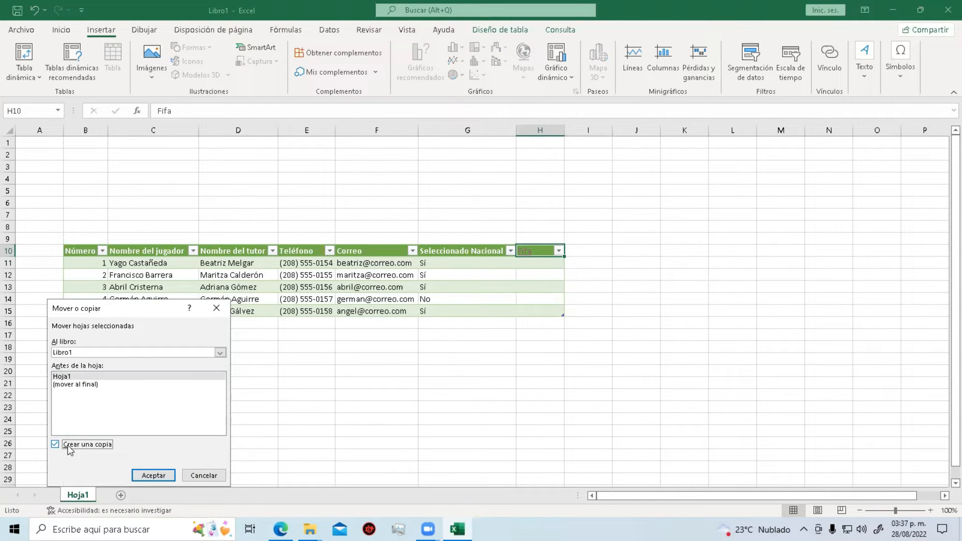
left_click(92, 387)
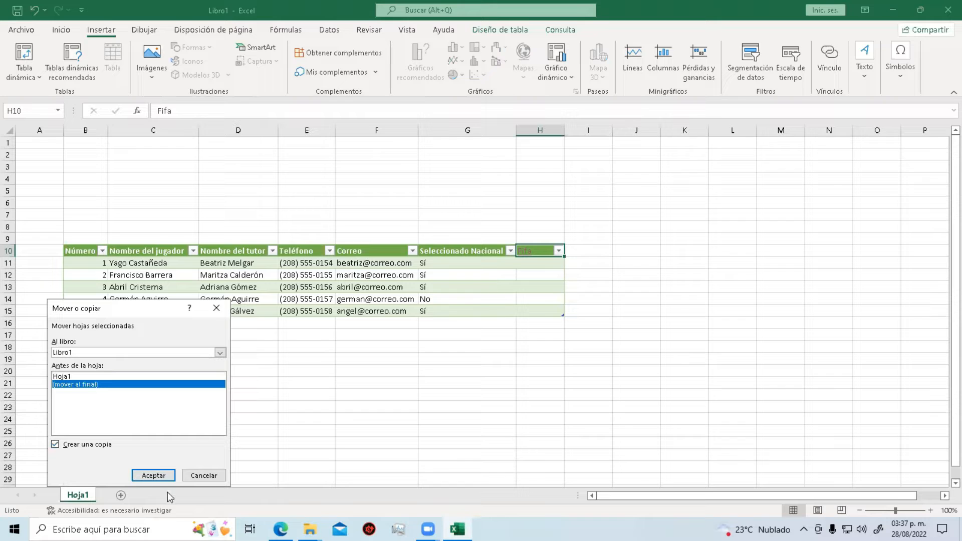
left_click(154, 476)
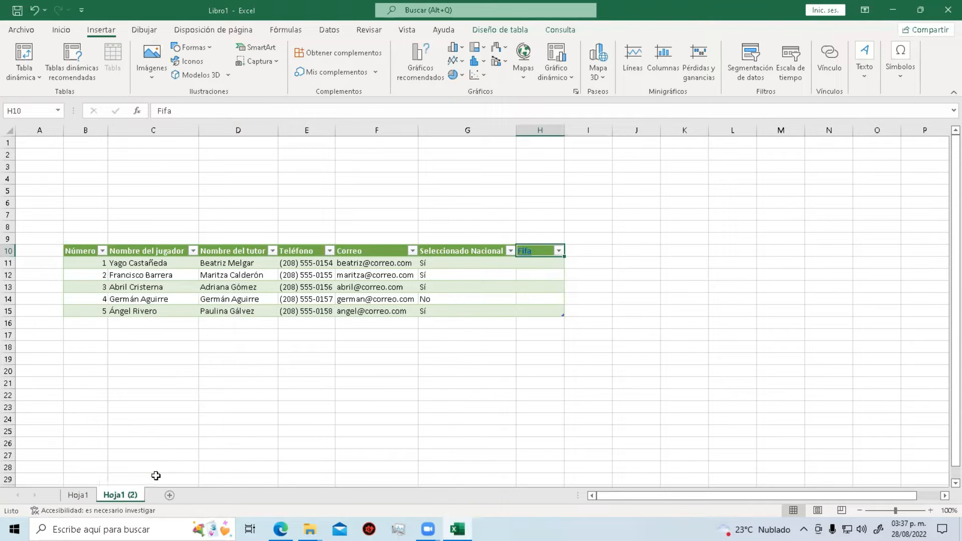
Rename sheet Hoja1 as "Lista 1".
left_click(75, 495)
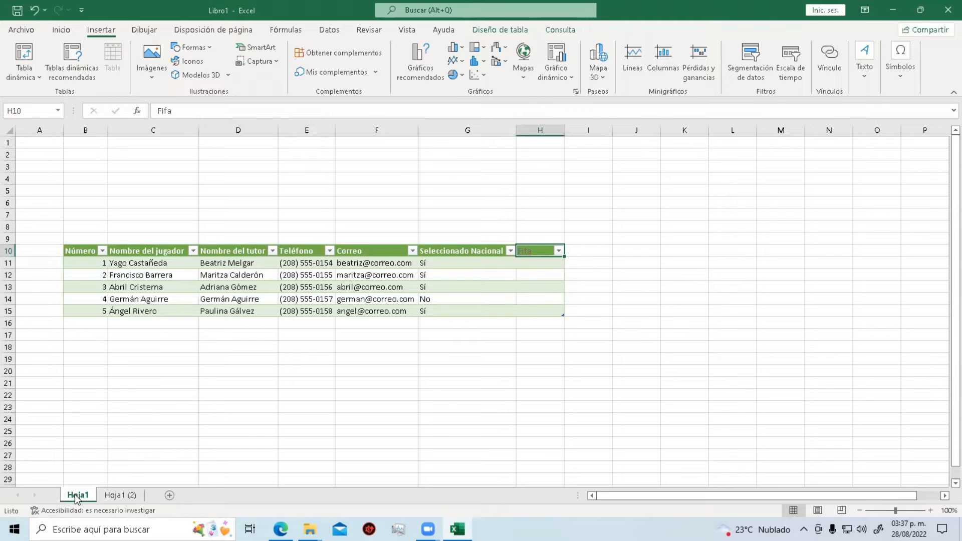
right_click(75, 496)
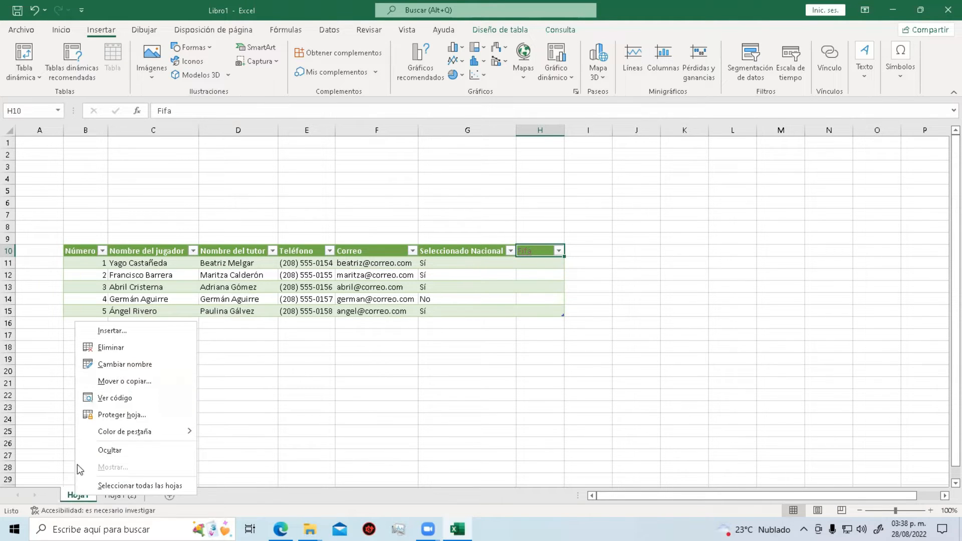
left_click(67, 497)
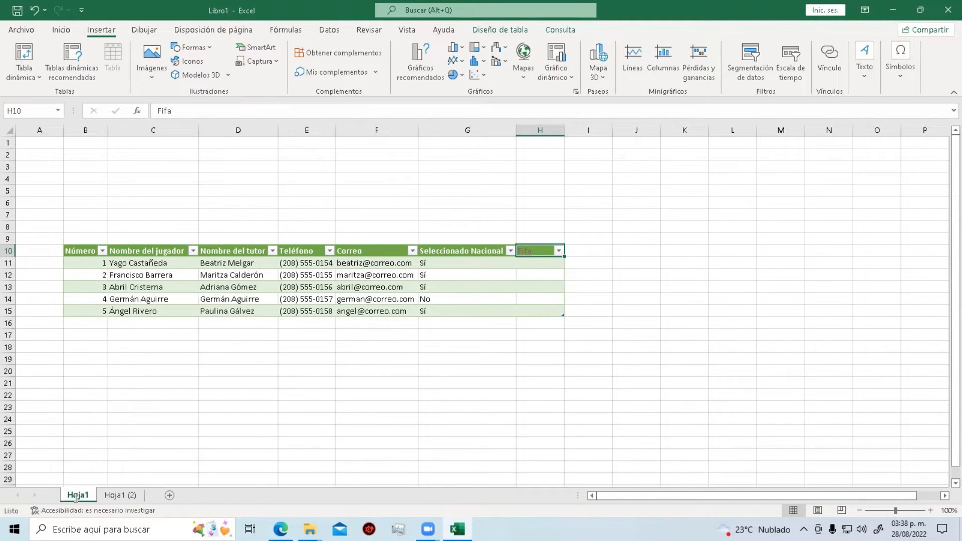
double_click(77, 496)
type("Lista 1")
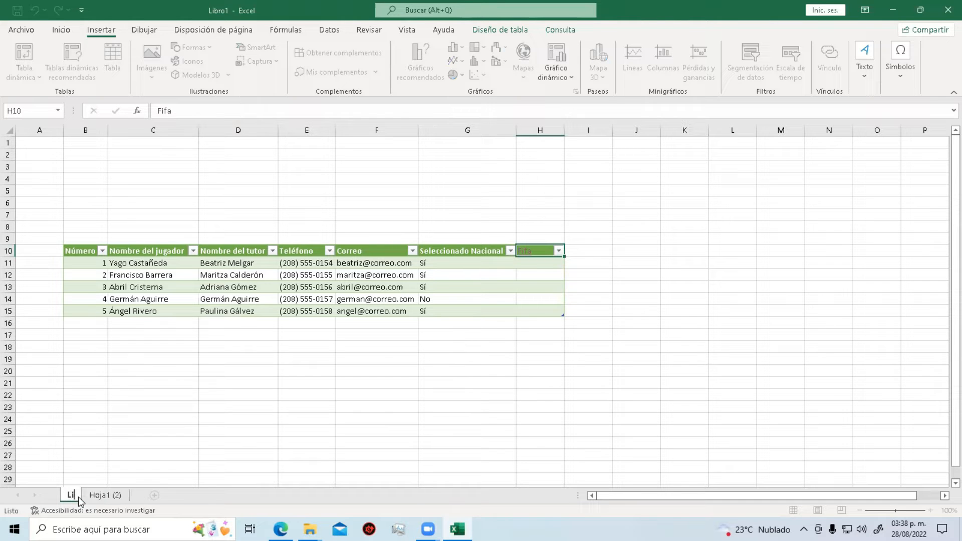
key("Return")
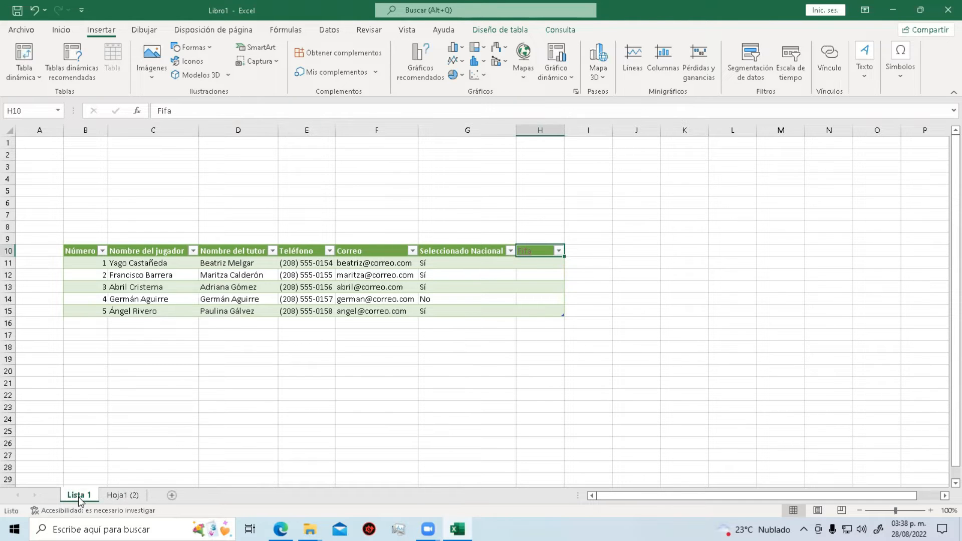
Rename the copied sheet Hoja1 (2) as "Lista 2".
right_click(132, 496)
left_click(180, 362)
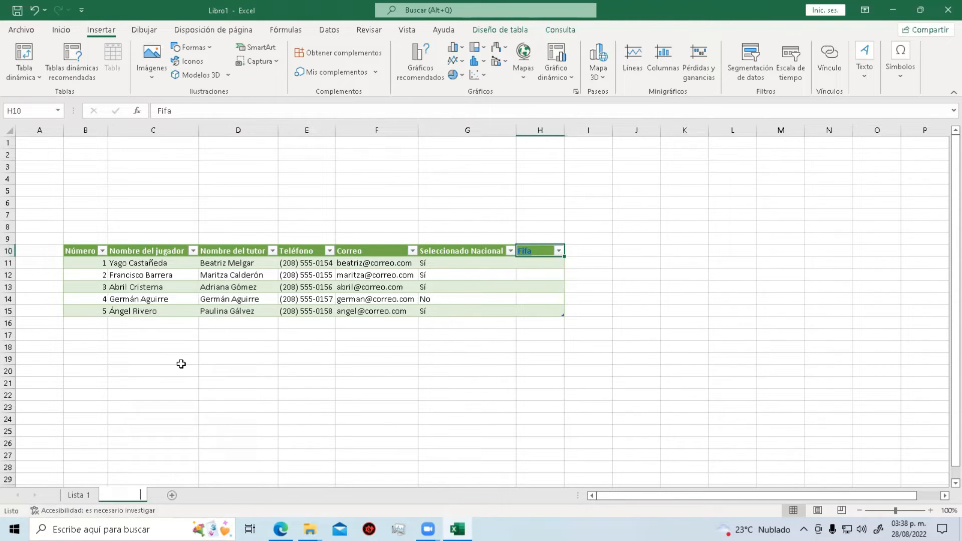
type("Lista 2")
key("Return")
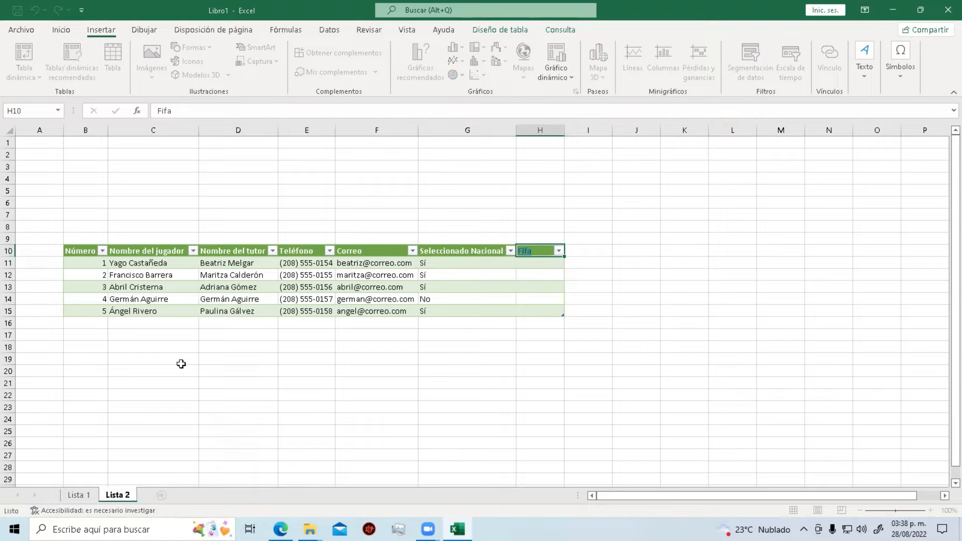
On sheet Lista 2, enter "Participa" in H11 and "No participa" in H12 of the Fifa column.
left_click(77, 496)
left_click(117, 496)
left_click(77, 496)
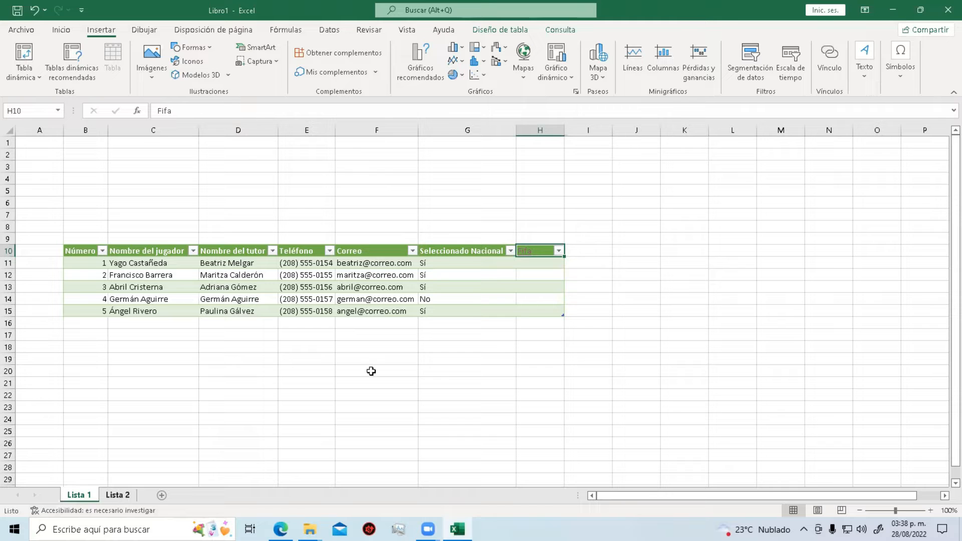
left_click(586, 249)
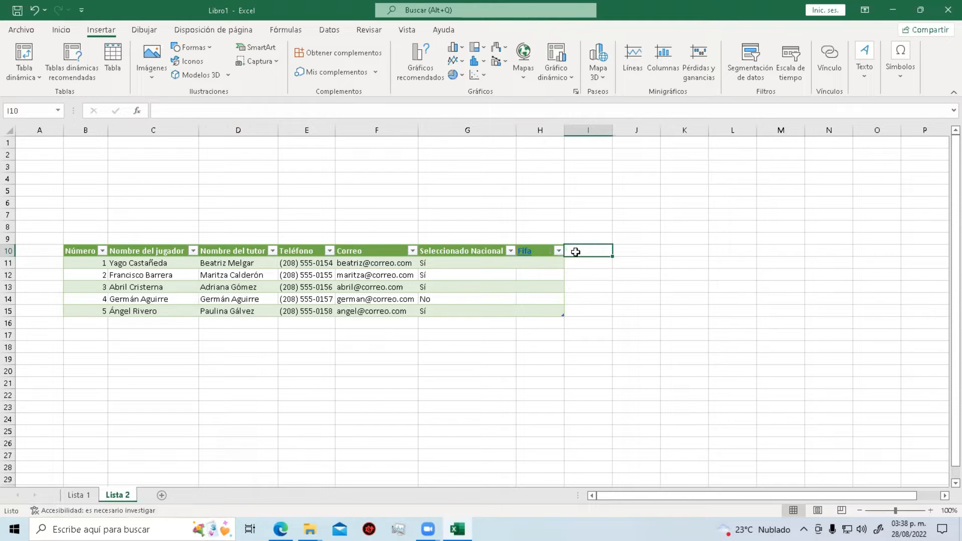
left_click(546, 263)
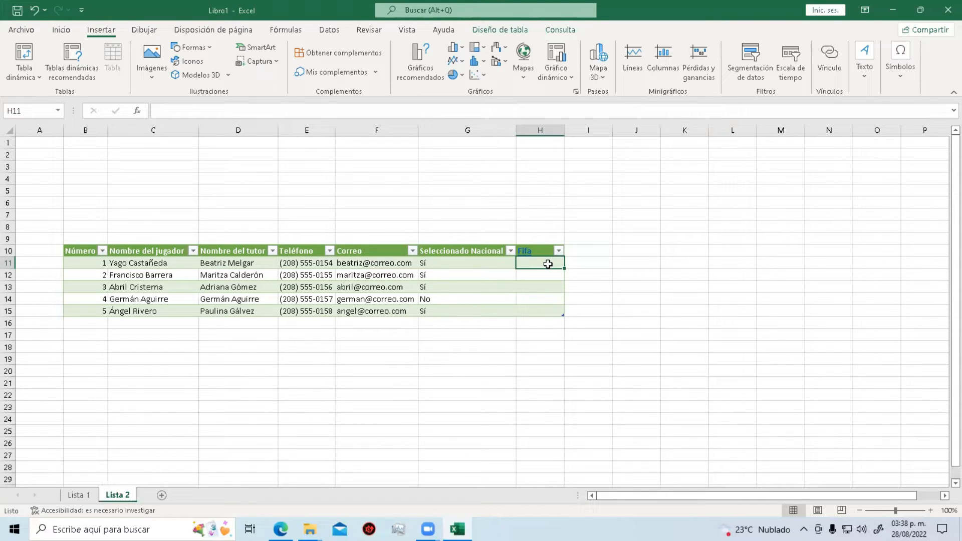
type("Participa")
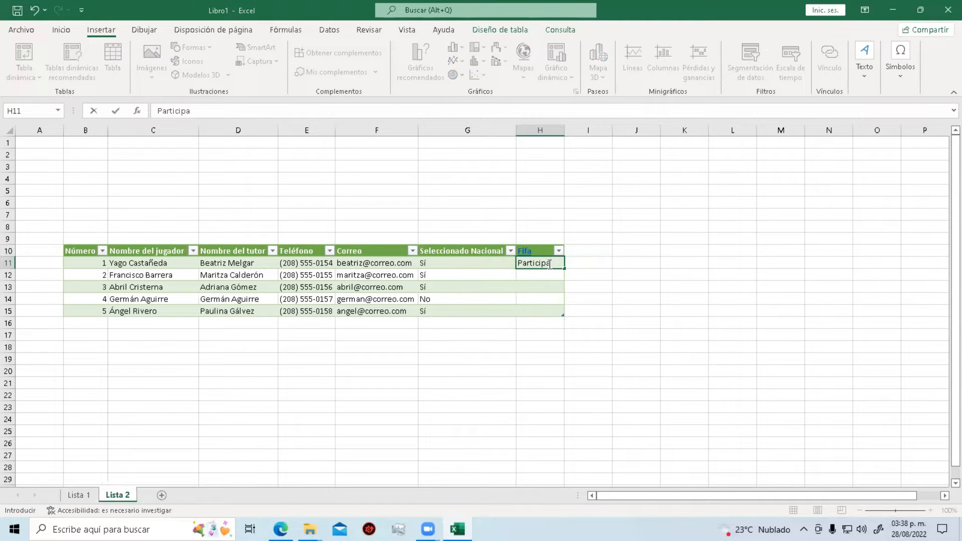
key("Return")
type("No participa")
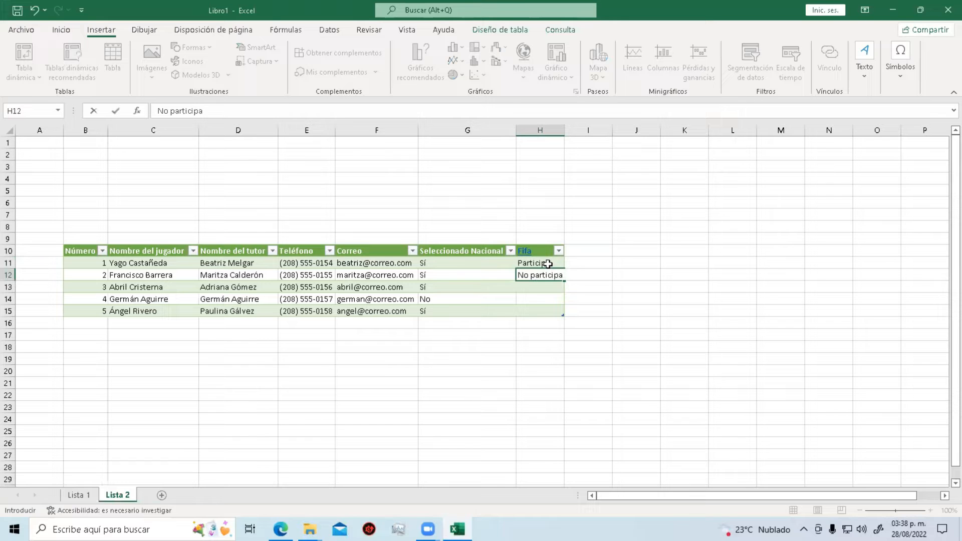
key("Return")
Enter "Participa" in cells H13 and H14 of the Fifa column.
left_click(547, 264)
double_click(551, 266)
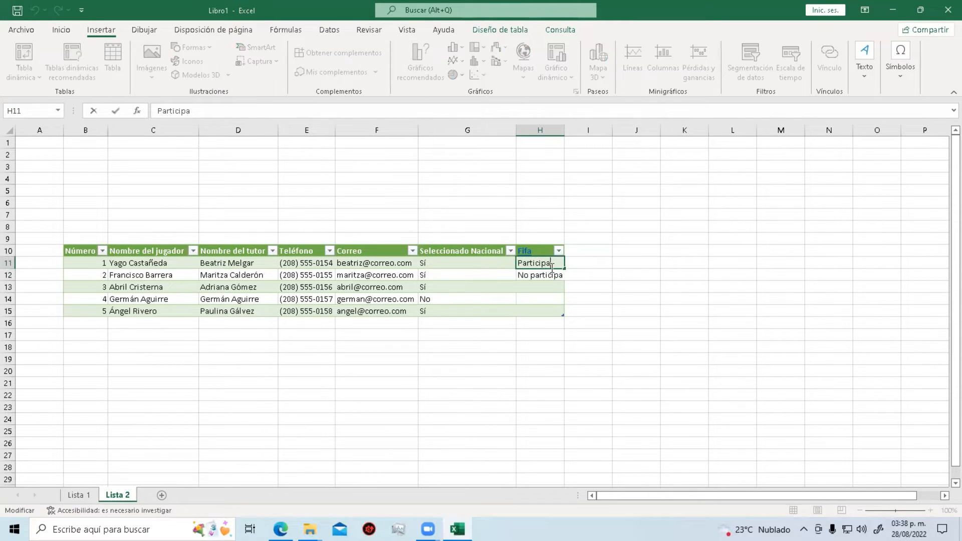
left_click(541, 287)
type("Participa")
key("Return")
type("Participa")
key("Return")
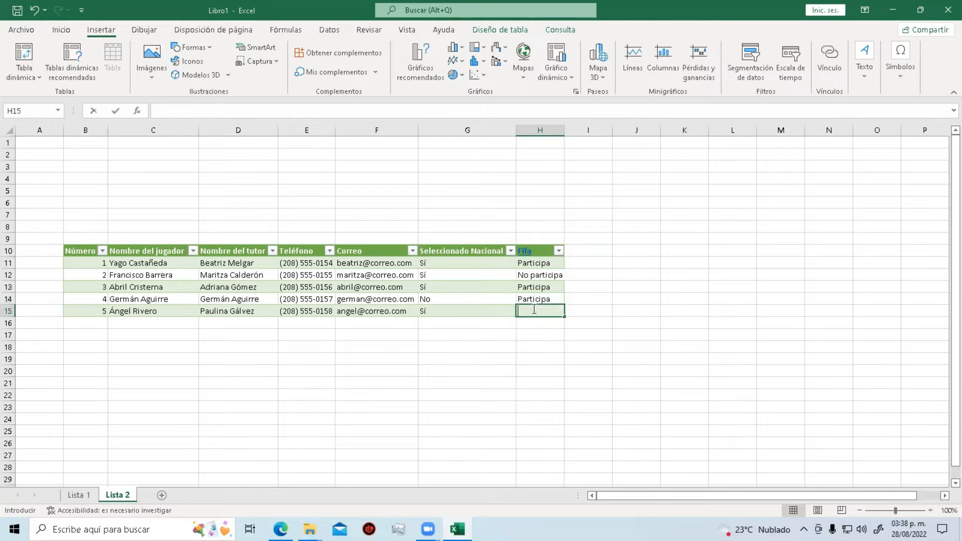
Fill in cell H15, the last record of the Fifa column, with "No Participa".
type("Participa")
key("Home")
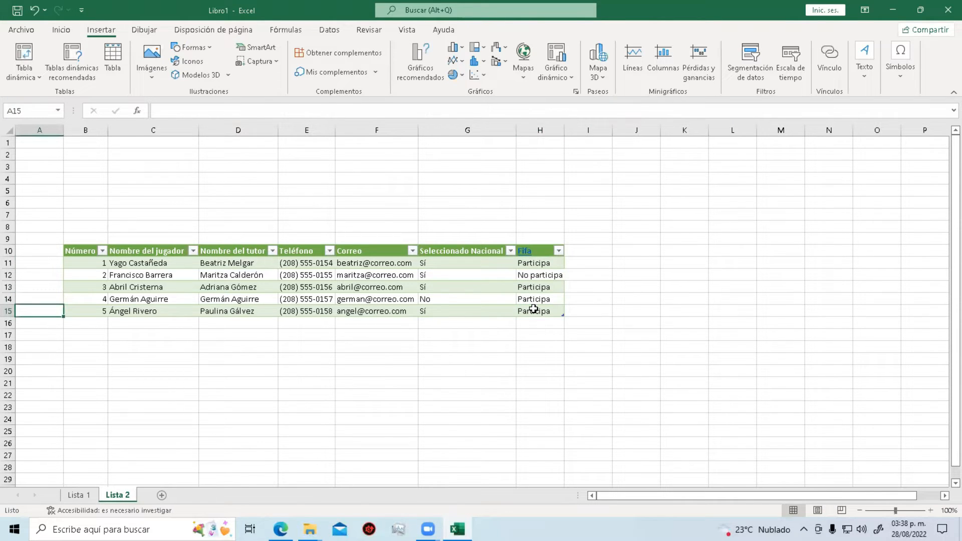
double_click(534, 309)
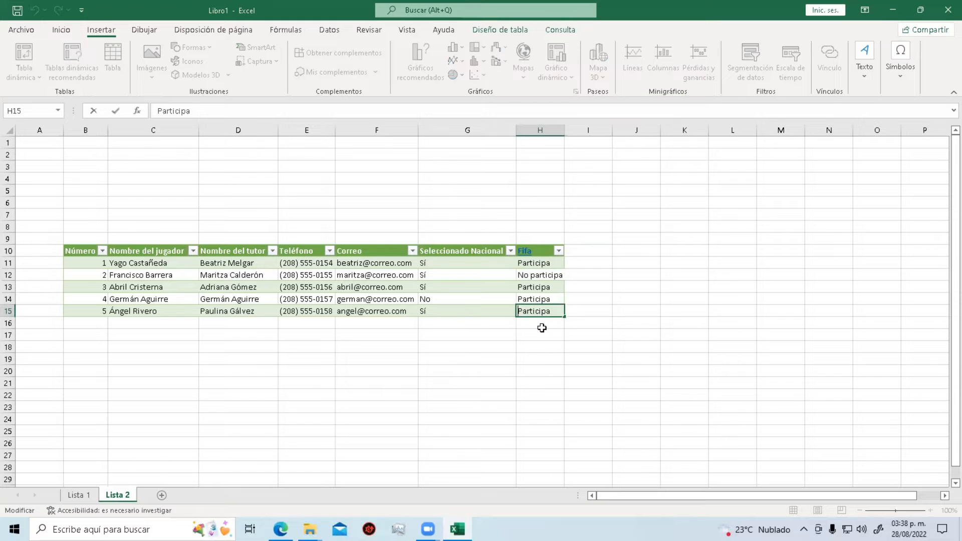
type("No")
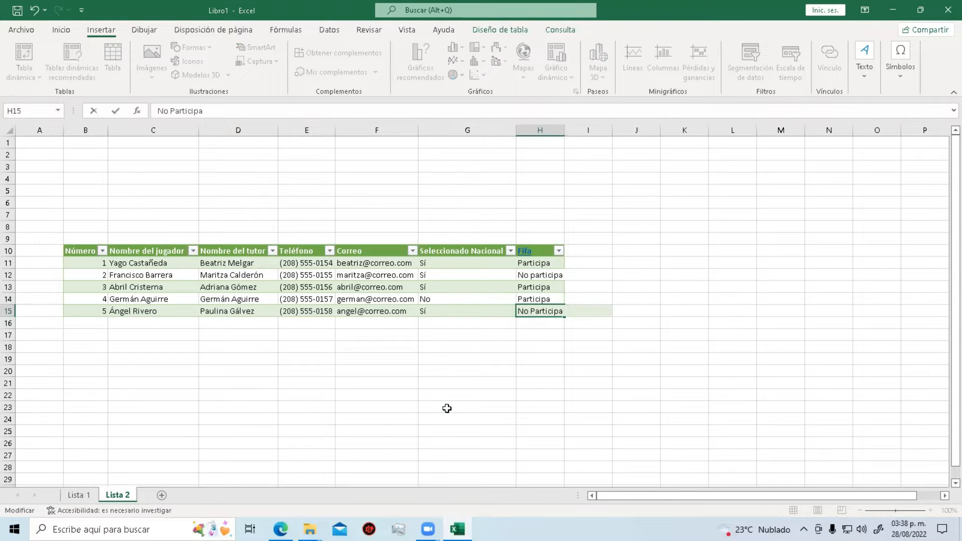
left_click(446, 406)
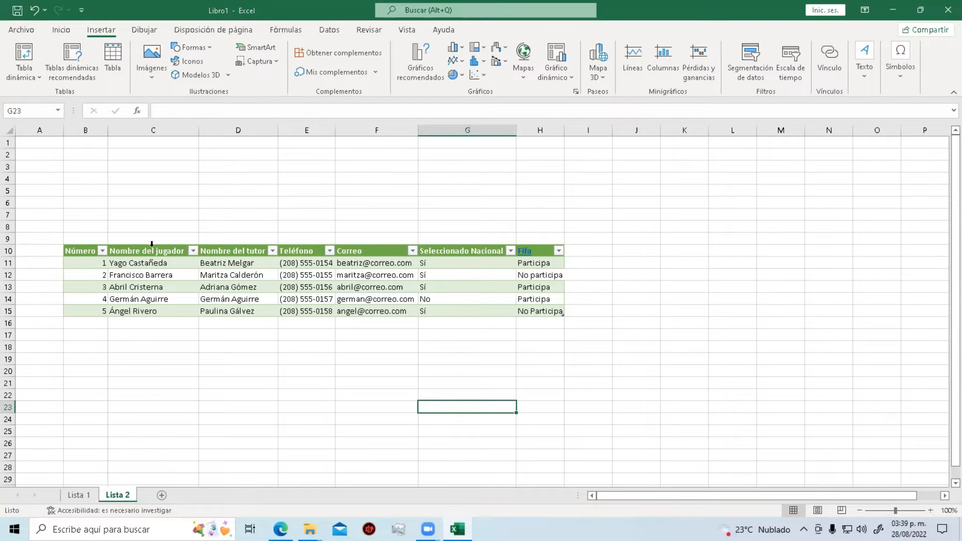
left_click_drag(242, 251, 370, 311)
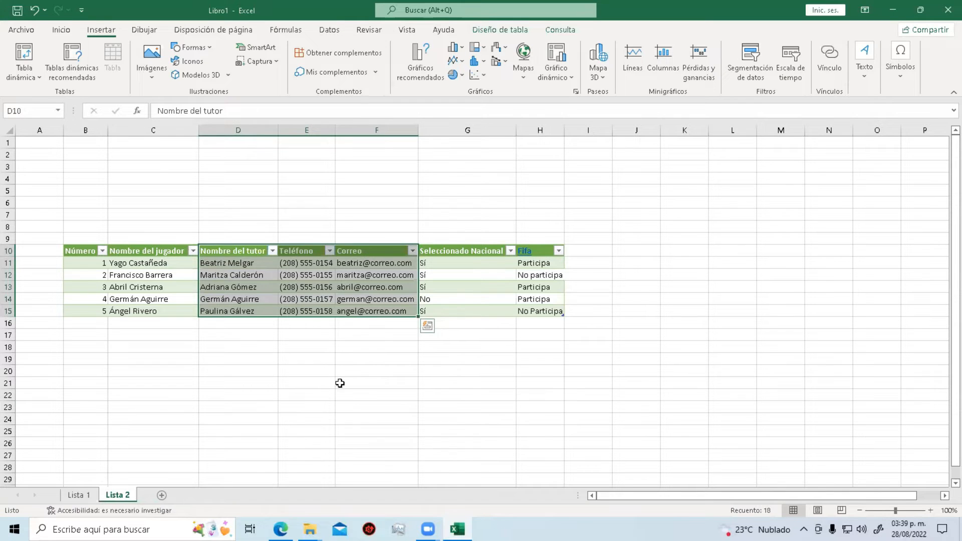
left_click(320, 383)
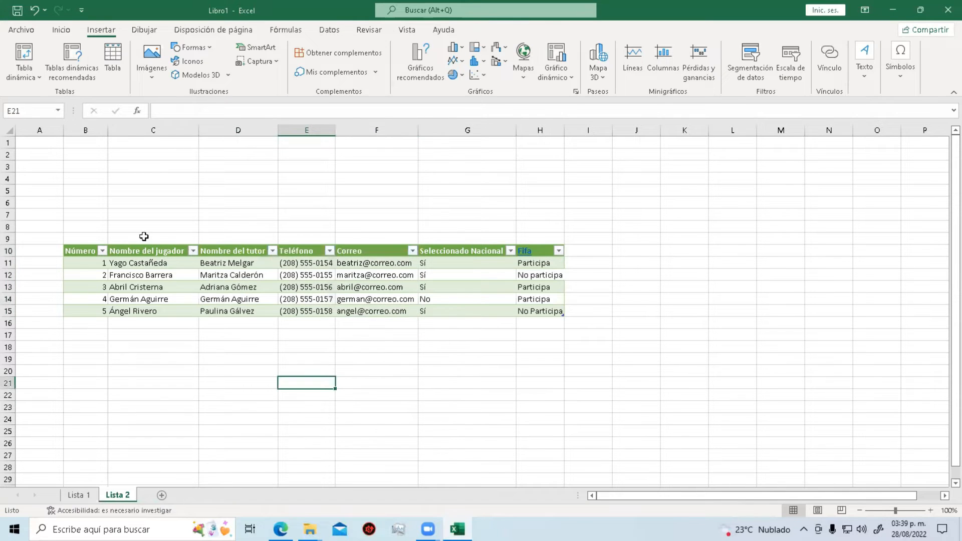
left_click(83, 495)
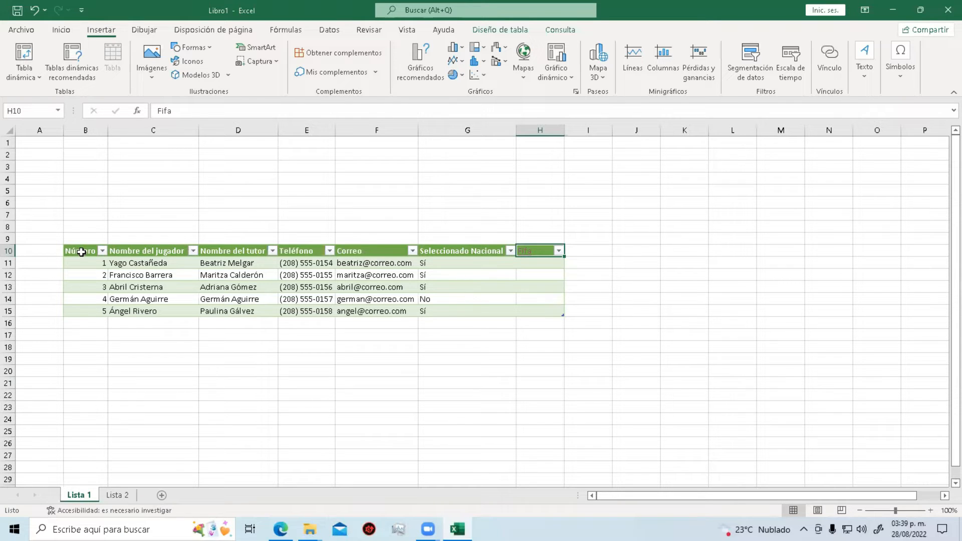
left_click(115, 495)
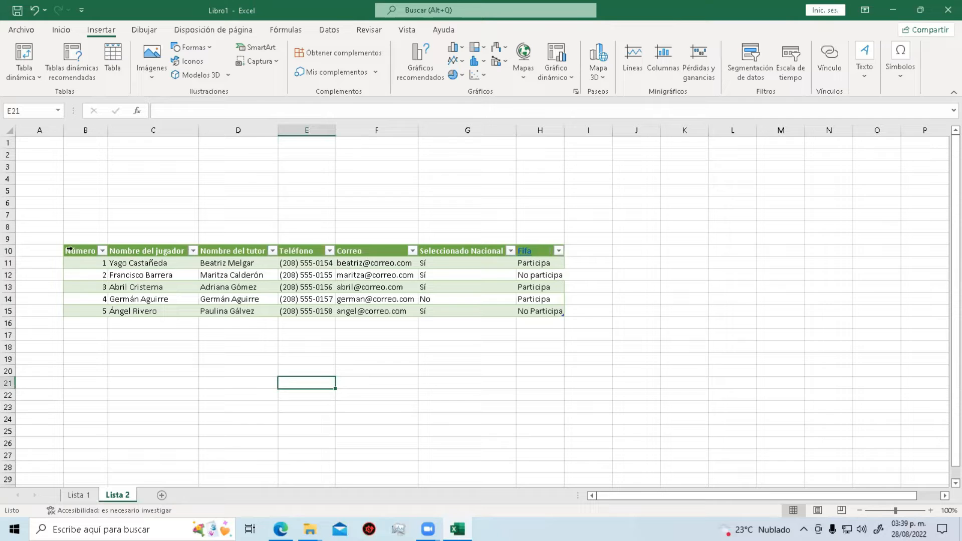
Clear the player name, tutor name, phone and e-mail columns (C10:F15) on sheet Lista 2.
left_click_drag(137, 253, 367, 316)
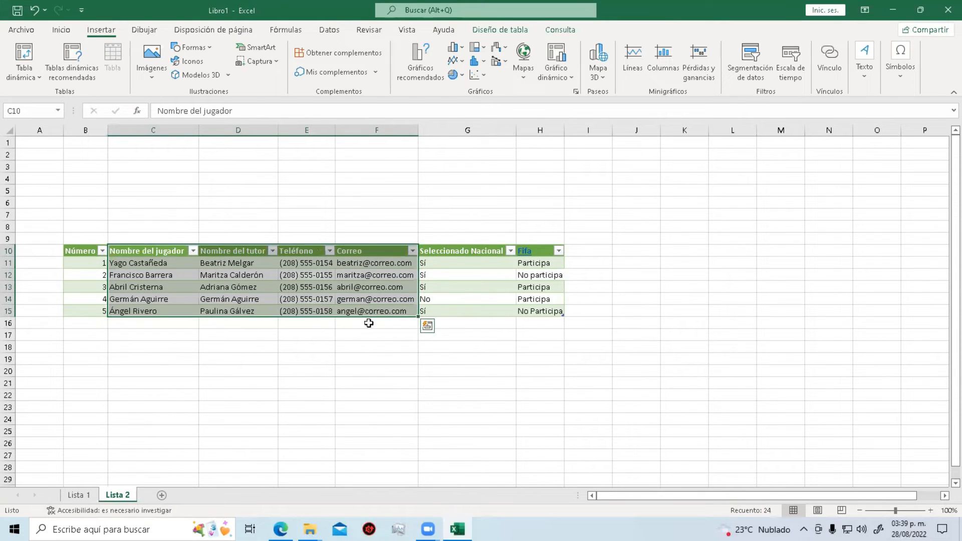
key("Delete")
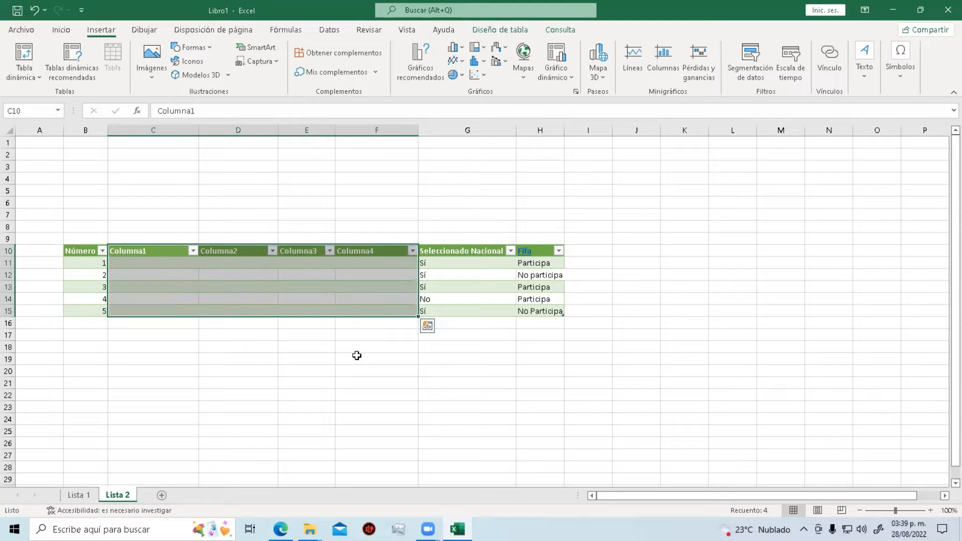
left_click(364, 407)
Convert the table on sheet Lista 2 to a normal range and accept removing its query definition.
left_click_drag(79, 254, 87, 308)
left_click(86, 307)
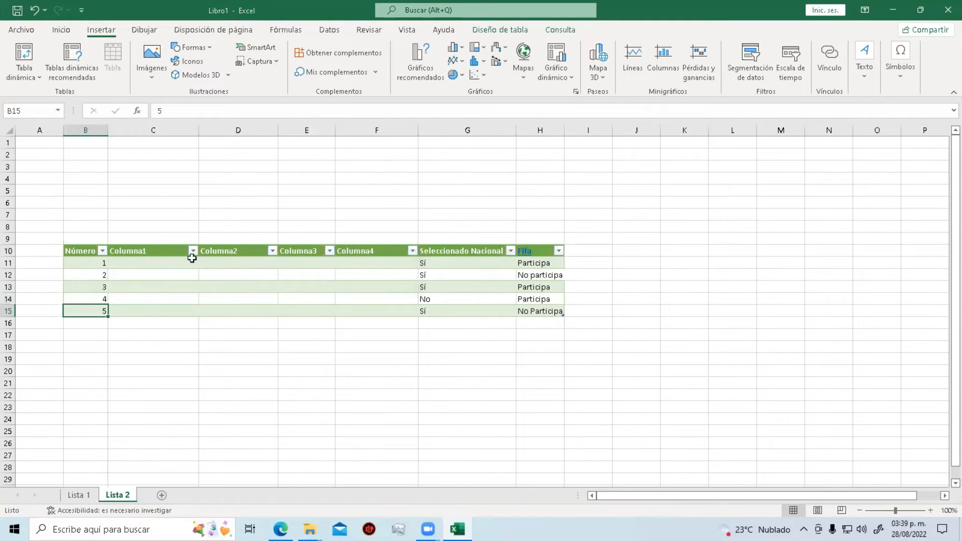
left_click_drag(539, 250, 103, 302)
left_click(484, 30)
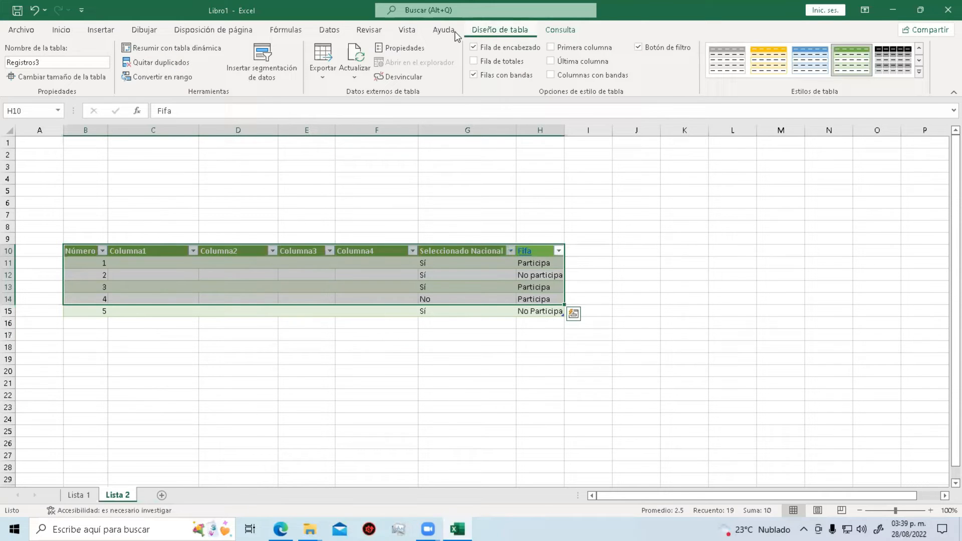
left_click(156, 77)
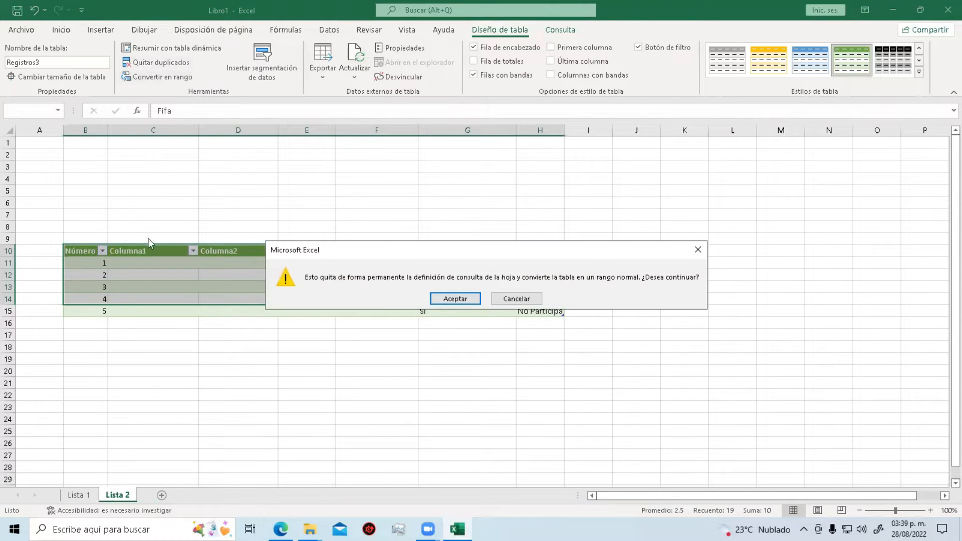
left_click(455, 299)
left_click_drag(83, 250, 605, 322)
left_click_drag(85, 311, 539, 313)
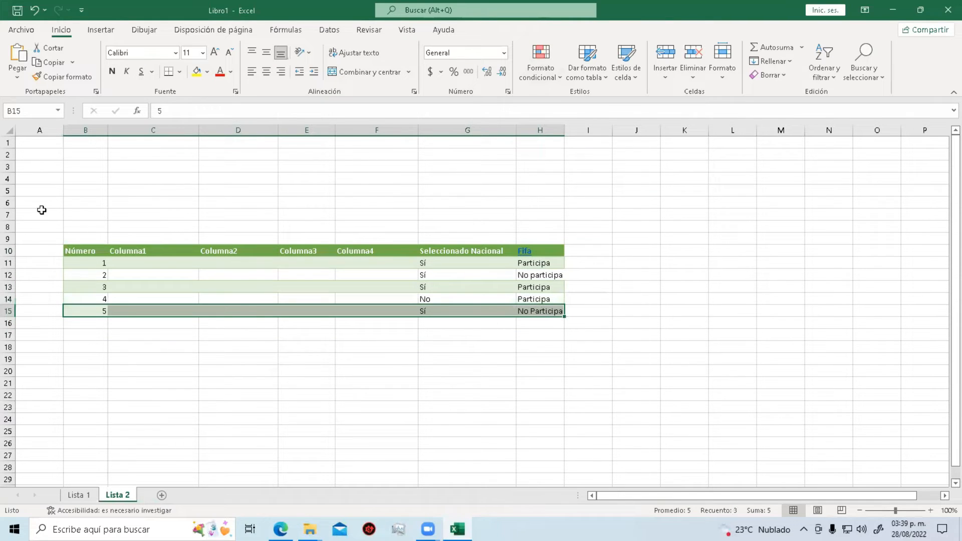
double_click(107, 6)
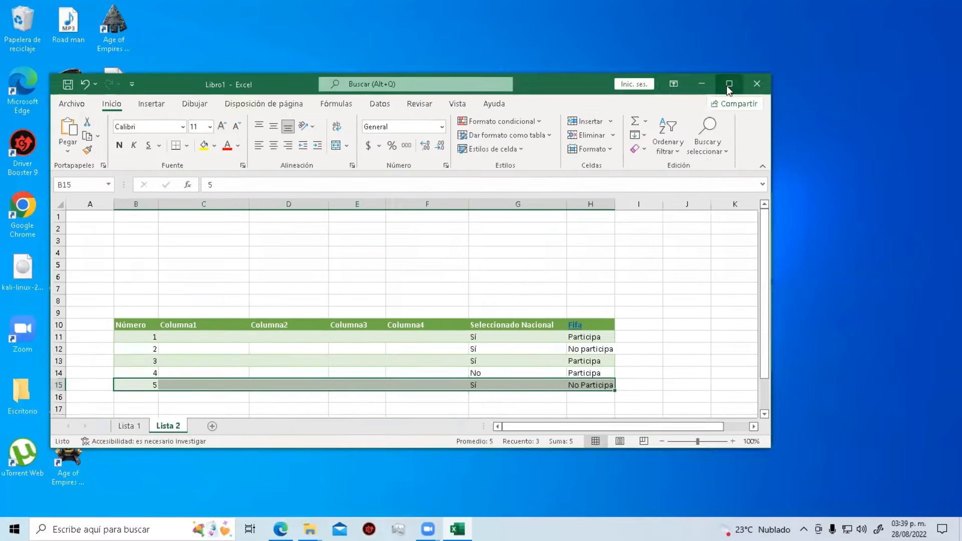
left_click(727, 86)
Clear the placeholder headers Columna1 to Columna4 by emptying range C10:F15.
left_click(179, 251)
left_click(367, 311, "shift")
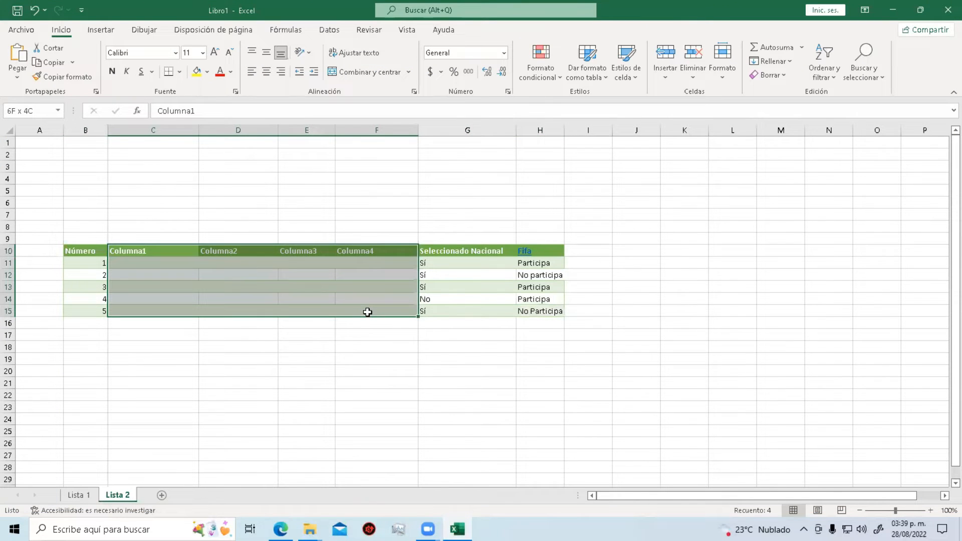
key("Delete")
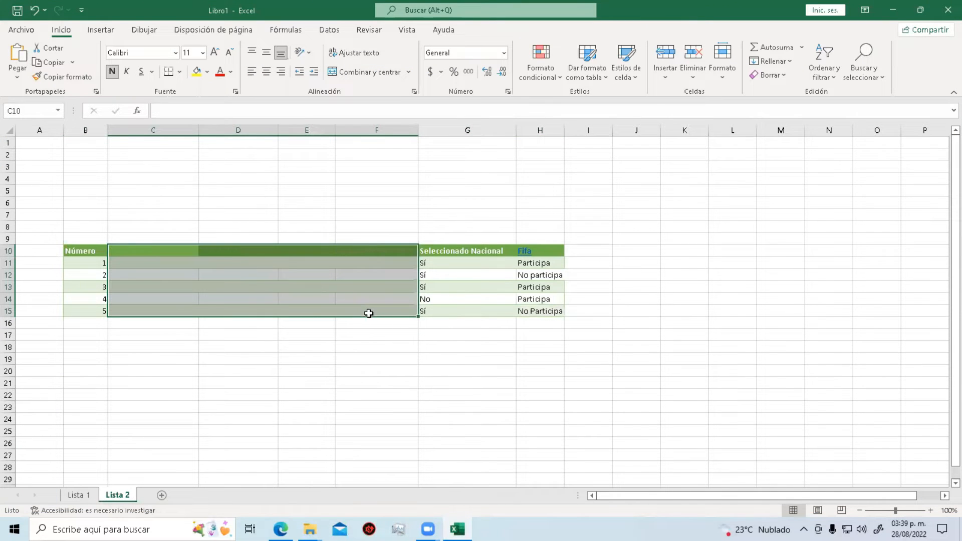
Delete the four empty columns between Número and Seleccionado Nacional on sheet Lista 2.
right_click(149, 129)
left_click(210, 266)
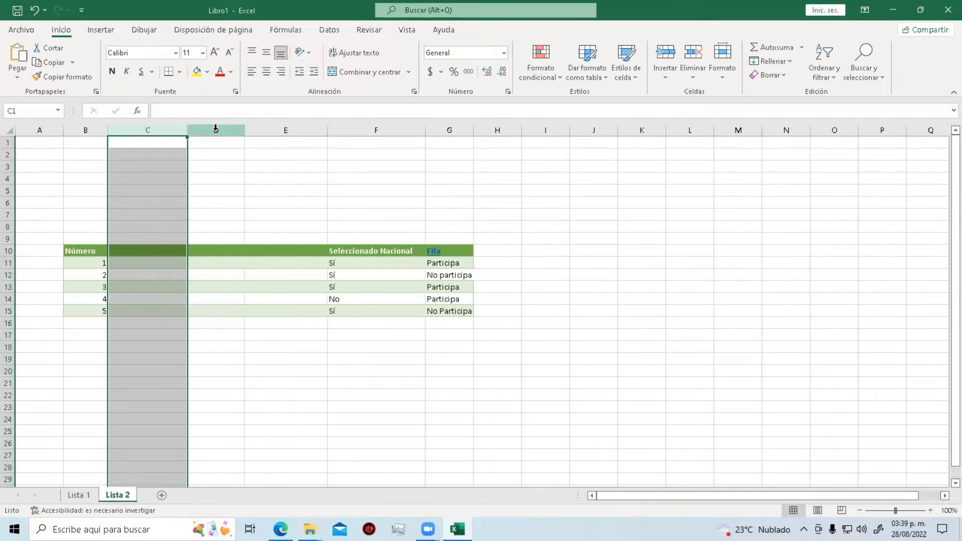
right_click(215, 130)
left_click(275, 268)
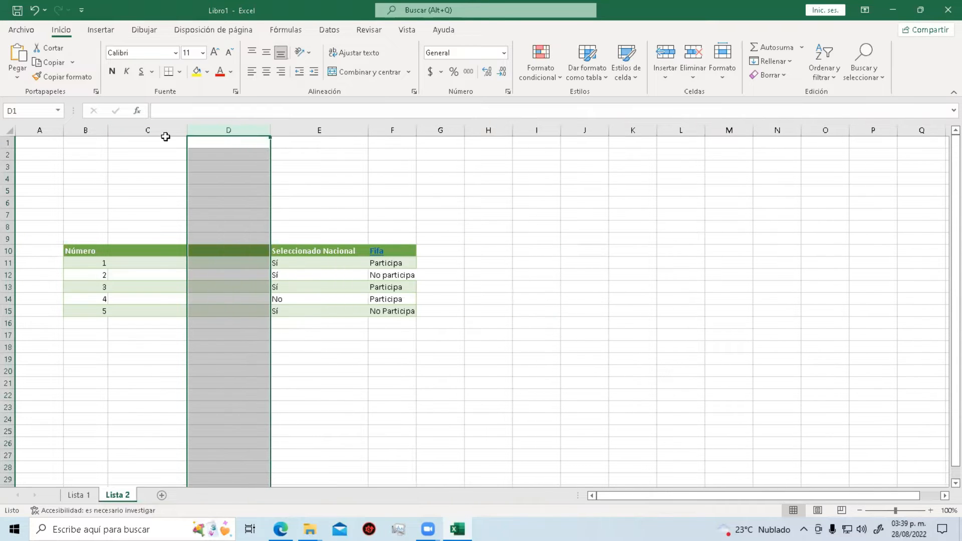
right_click(162, 128)
left_click(209, 272)
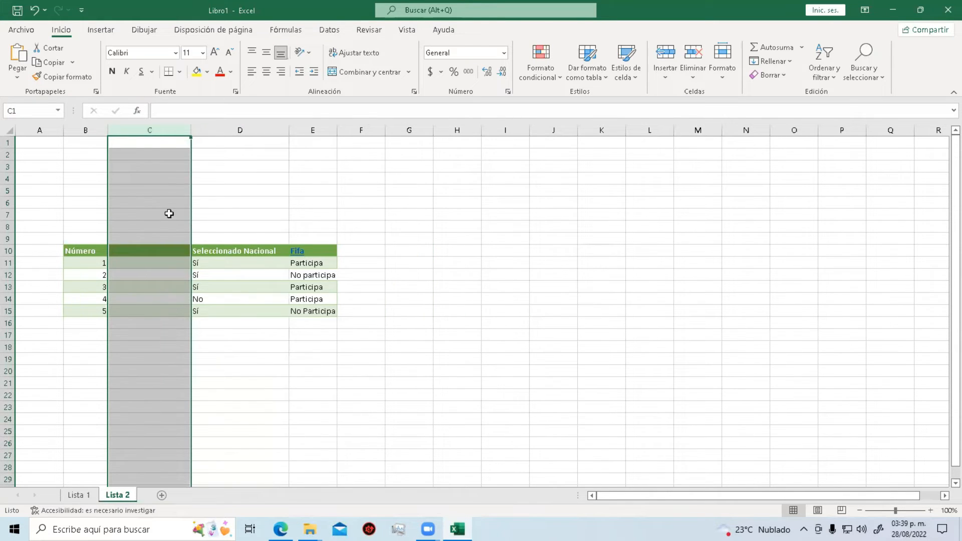
right_click(142, 128)
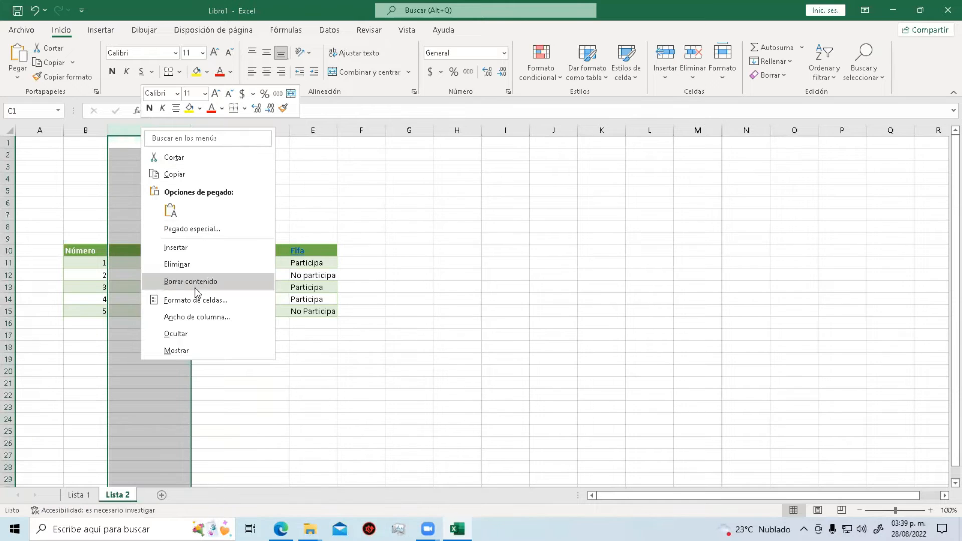
left_click(177, 264)
left_click(293, 381)
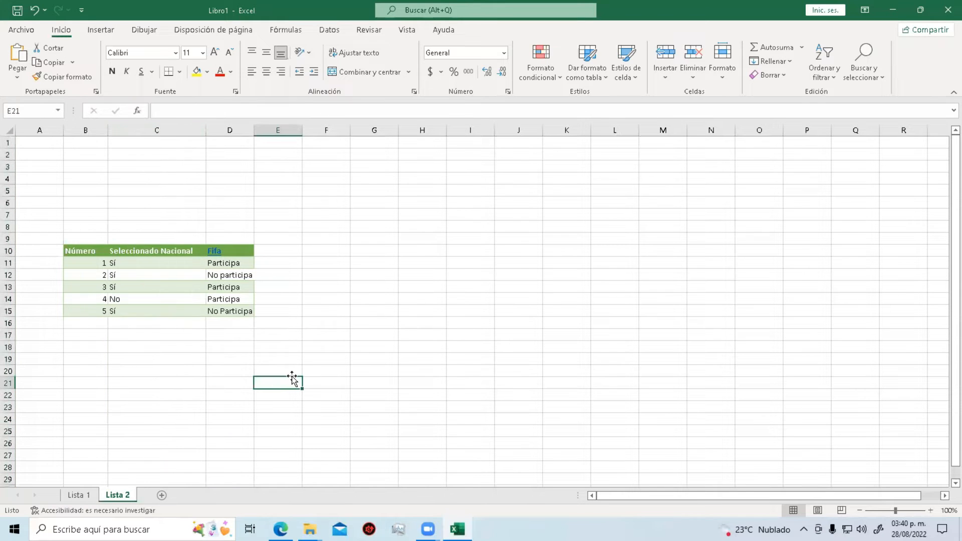
Try to hyperlink the number 1 in cell B11 of Lista 2 to sheet Lista 1 of this document.
left_click(88, 251)
left_click(85, 497)
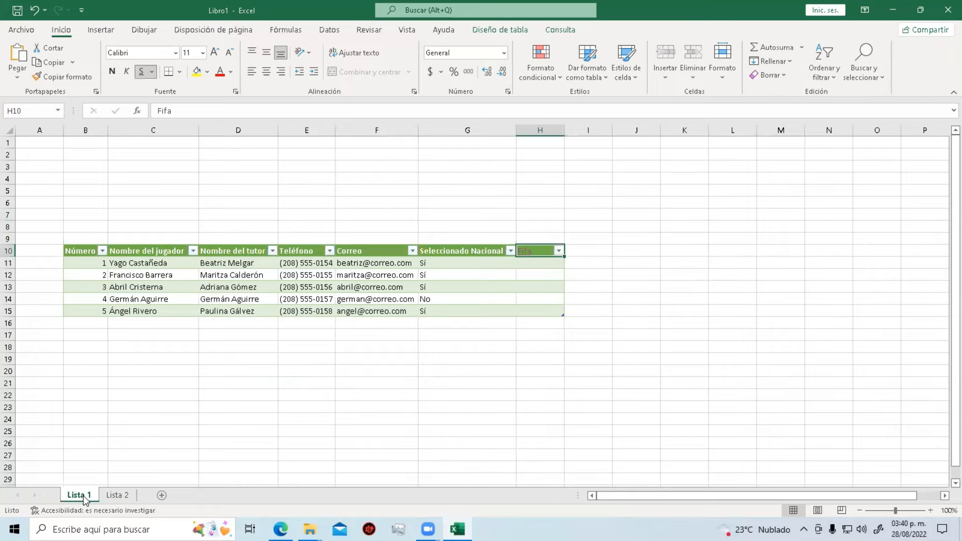
left_click(119, 496)
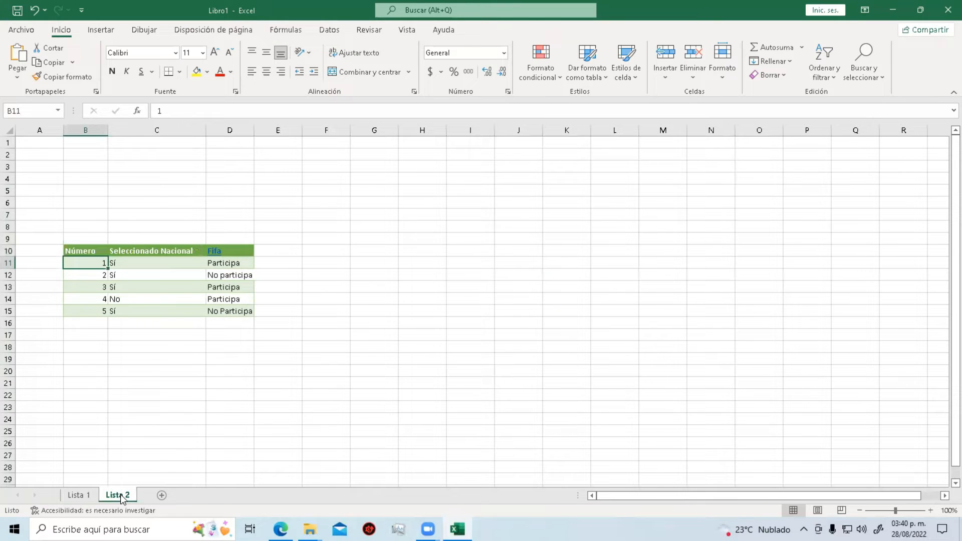
left_click(101, 30)
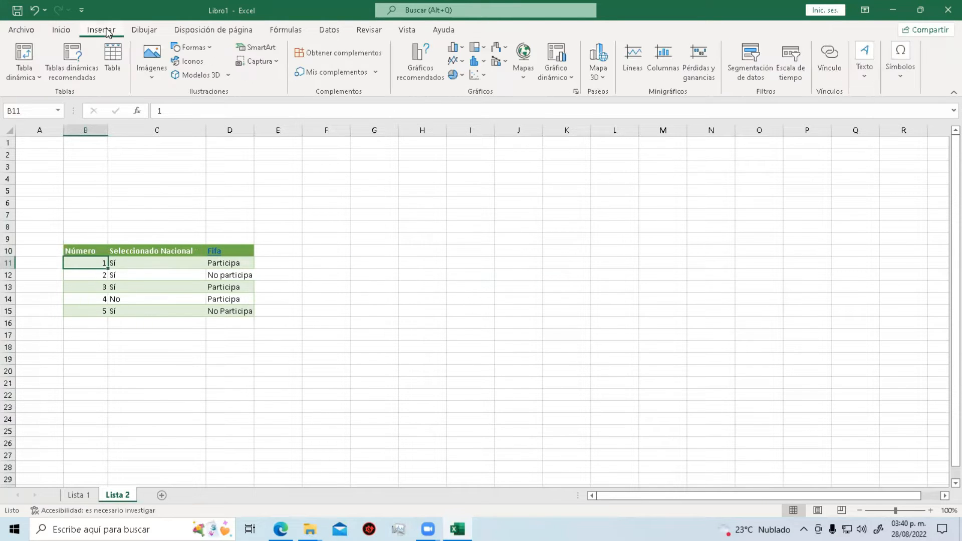
left_click(829, 58)
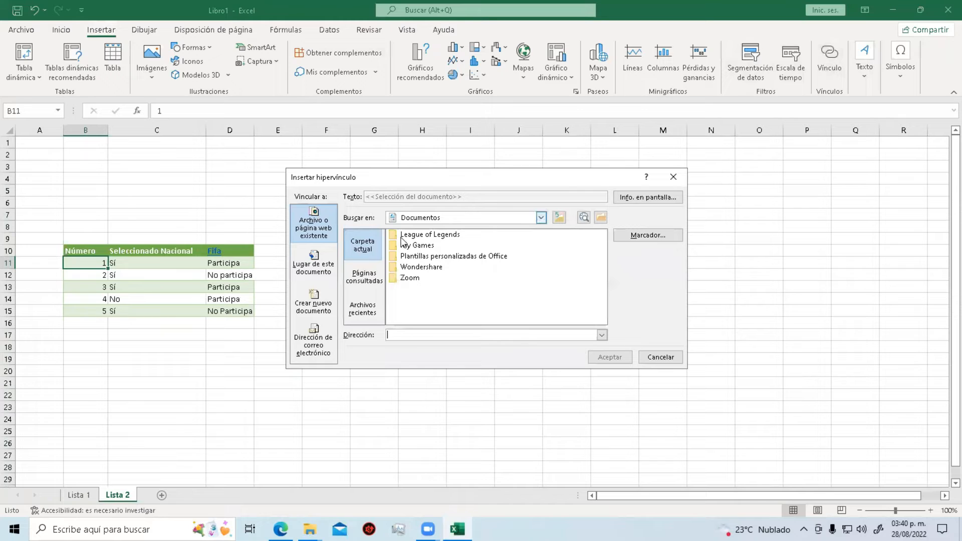
left_click(313, 272)
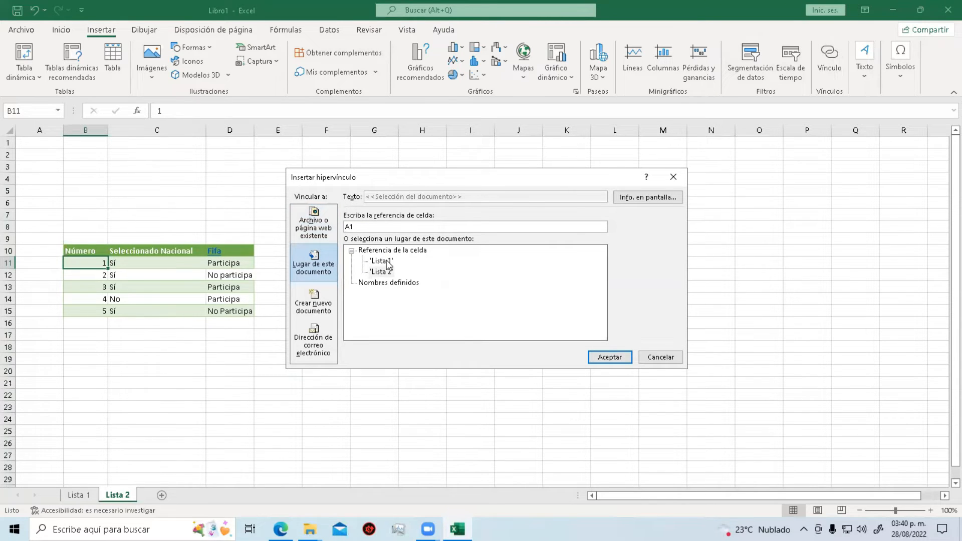
left_click(384, 284)
left_click(383, 261)
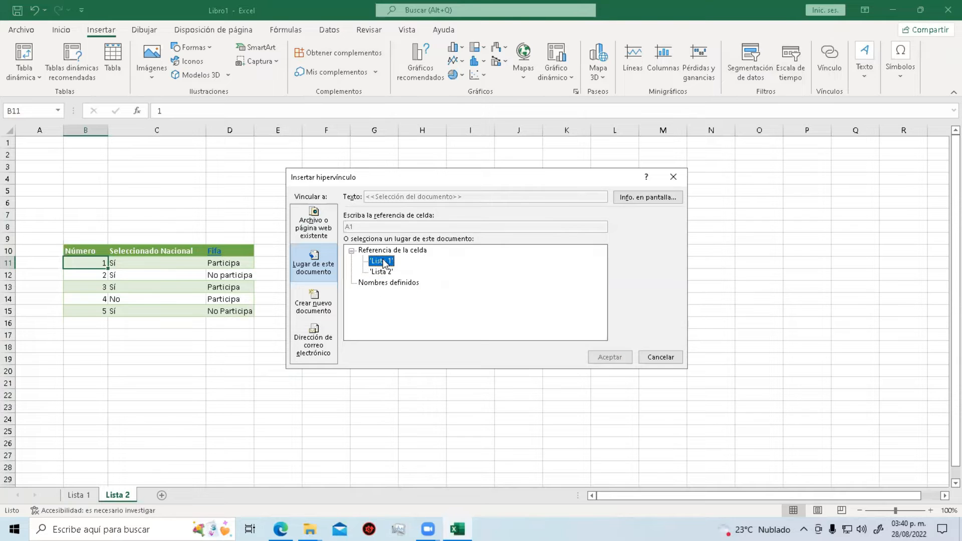
double_click(383, 261)
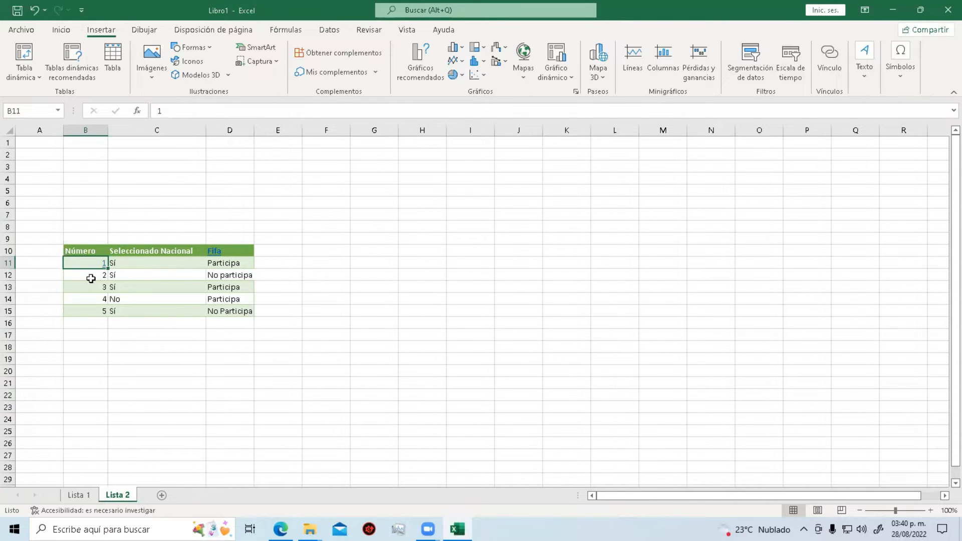
Follow the link in cell B11, return to Lista 2 and undo that hyperlink.
left_click(104, 263)
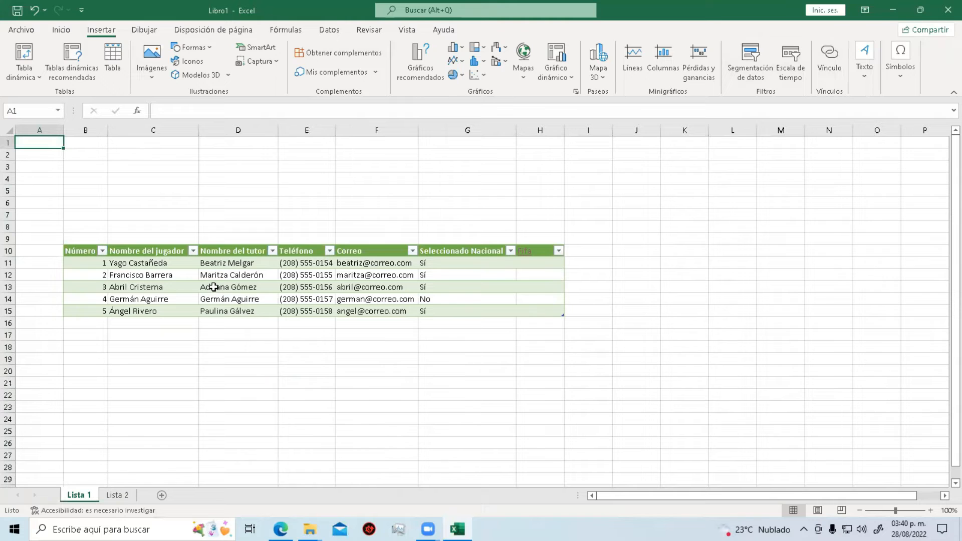
left_click(117, 495)
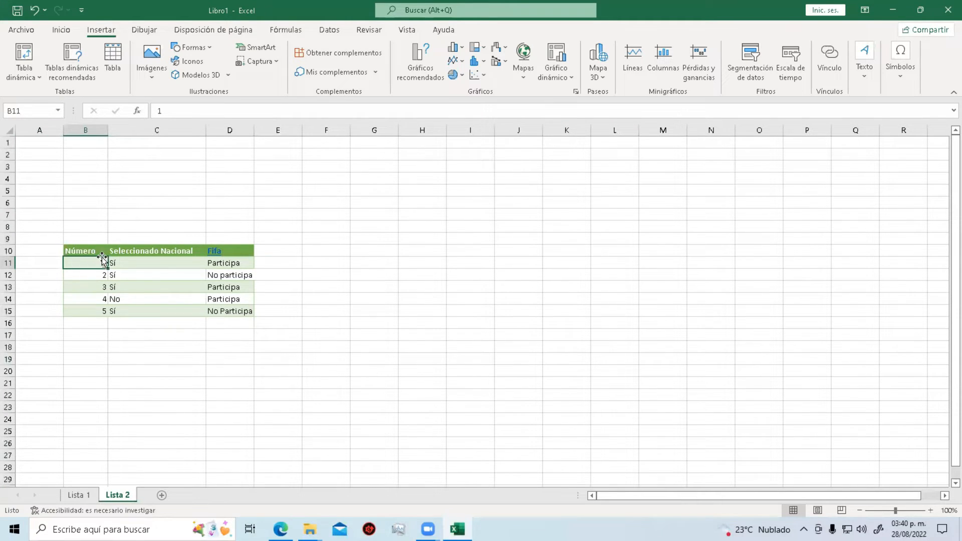
key("ctrl+z")
Insert a hyperlink on the Número header in cell B10 that leads to cell A1 of sheet Lista 1.
left_click(93, 251)
double_click(94, 251)
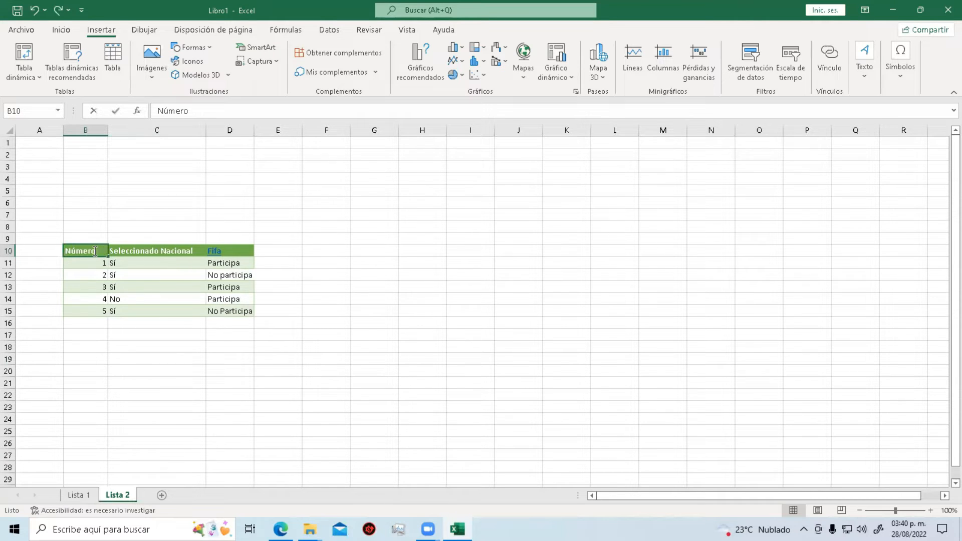
left_click(72, 290)
left_click(85, 251)
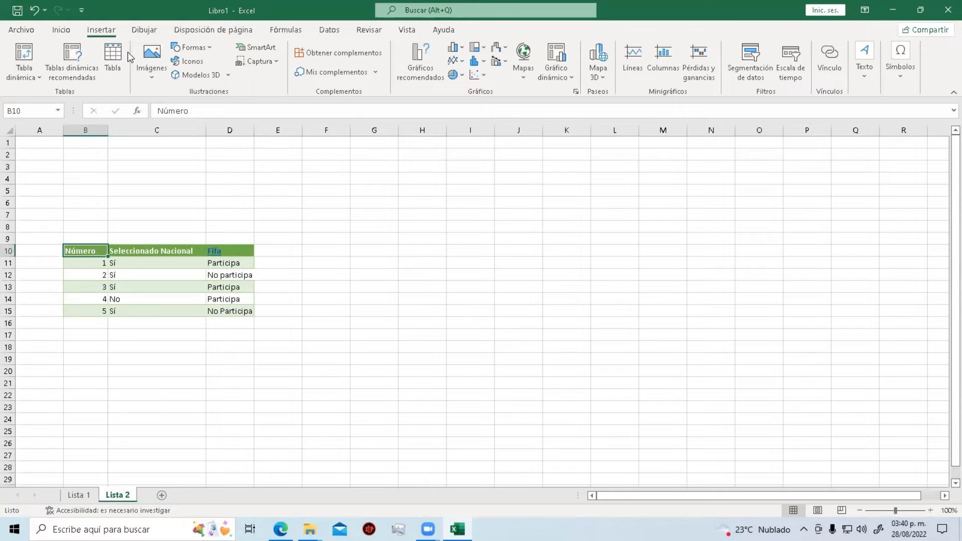
left_click(830, 69)
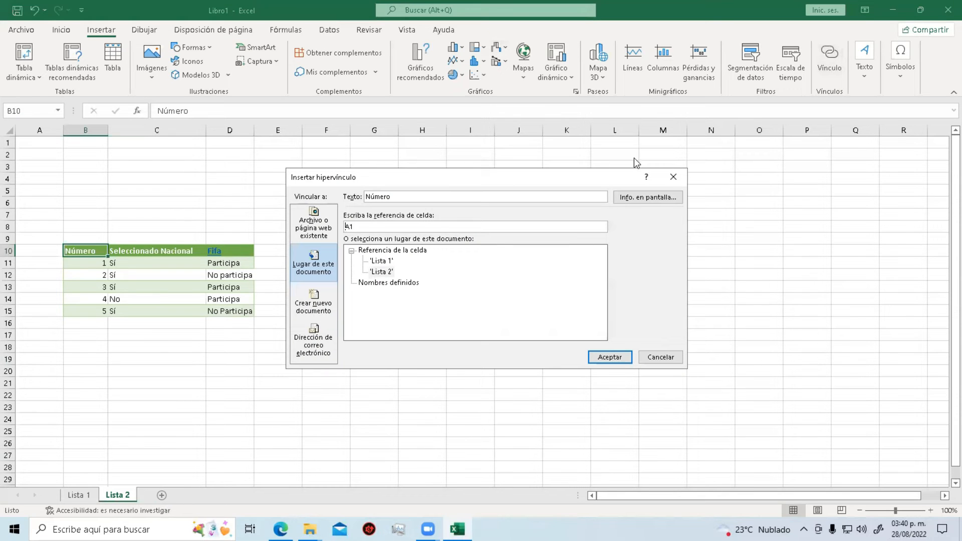
left_click(383, 262)
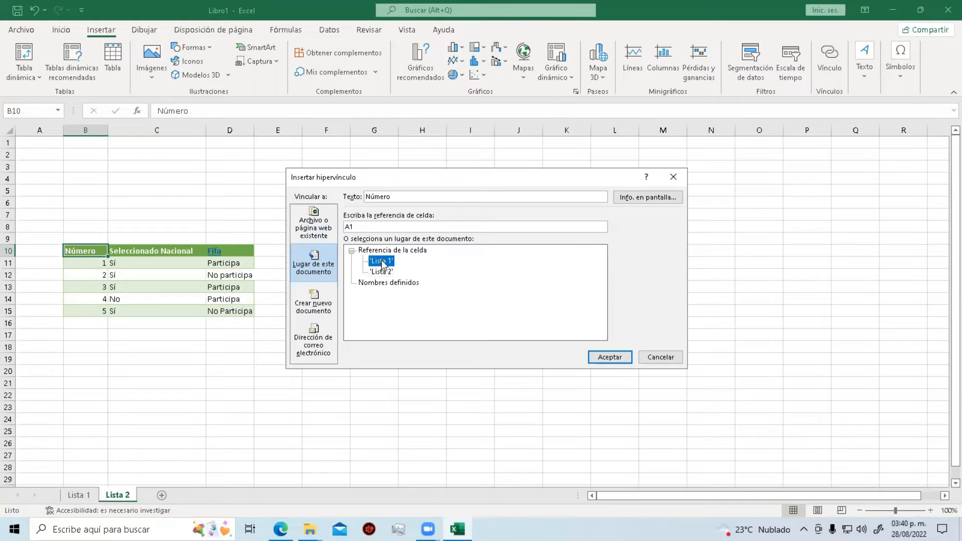
left_click(393, 283)
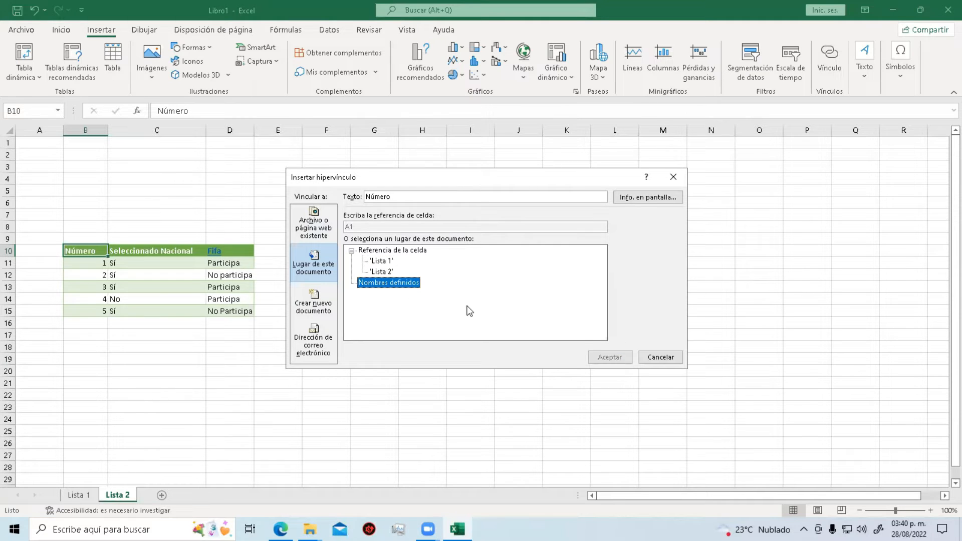
left_click(391, 261)
left_click(609, 357)
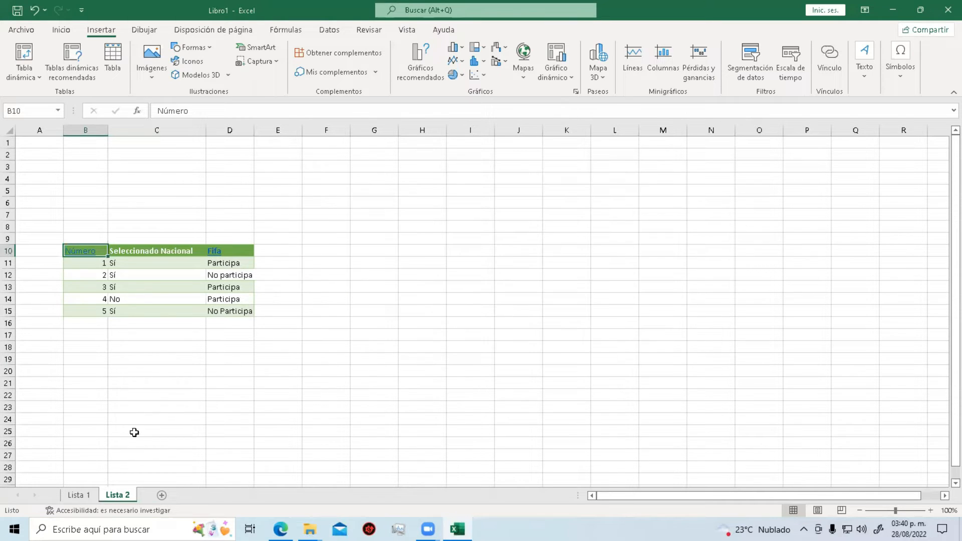
Test the Número header link and examine the full records table on sheet Lista 1.
left_click(84, 250)
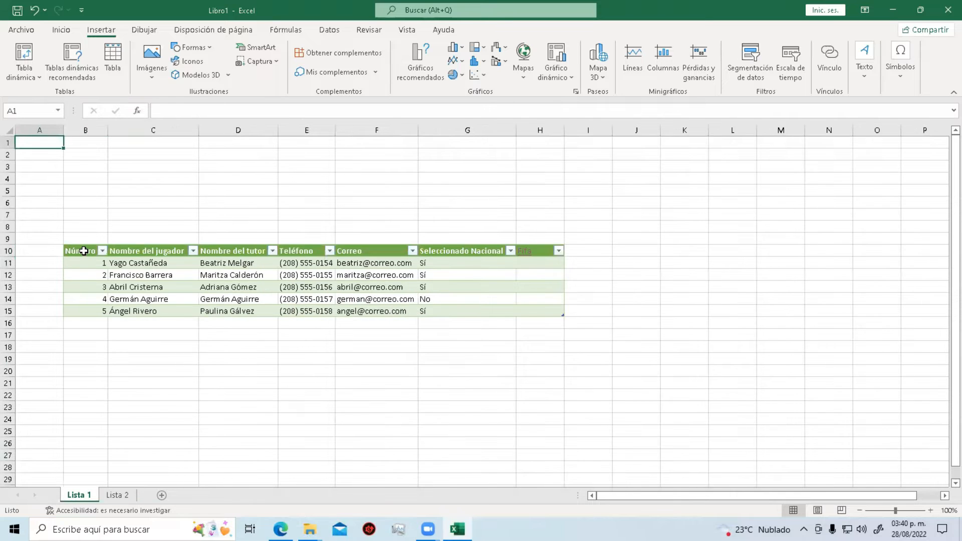
left_click_drag(55, 213, 737, 411)
left_click(529, 432)
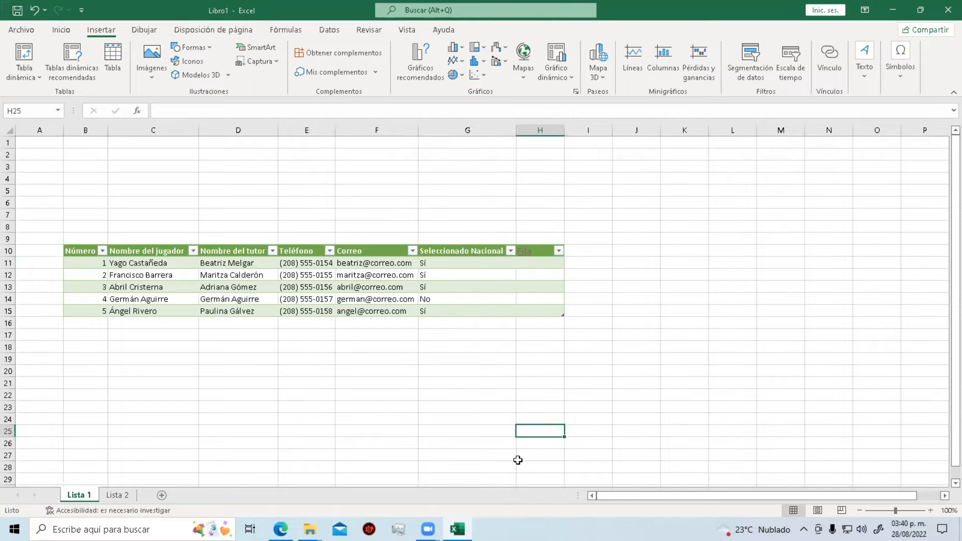
Create a copy of sheet Lista 2 in the same workbook, placed at the end.
right_click(119, 495)
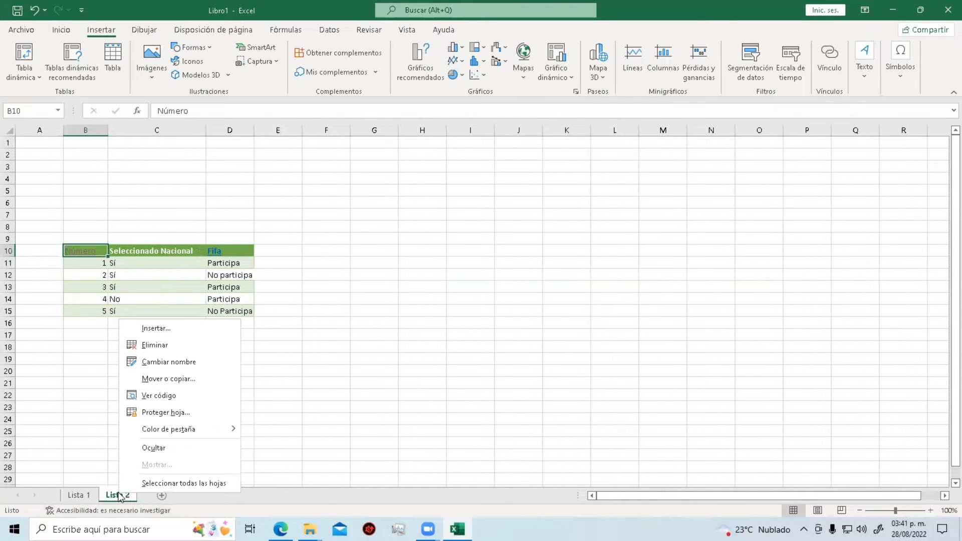
left_click(186, 379)
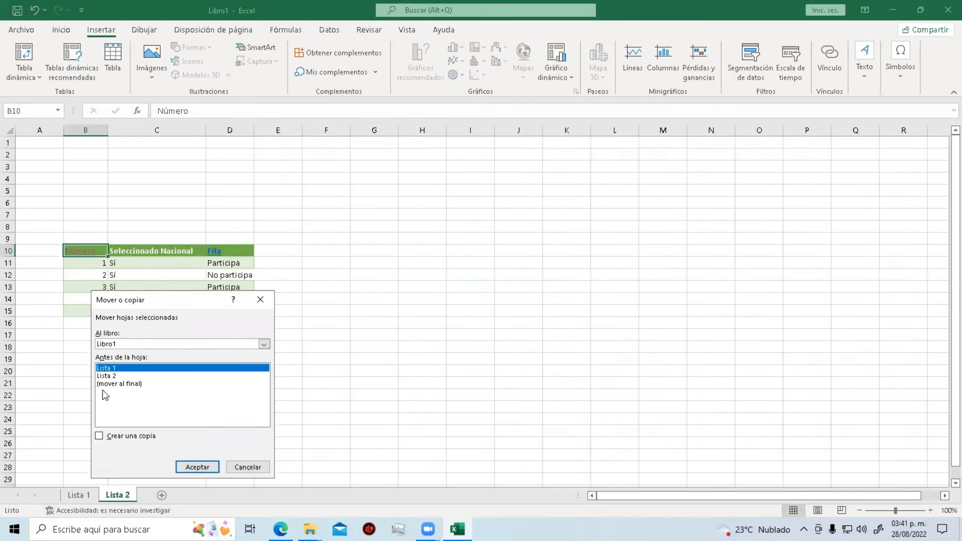
left_click(113, 436)
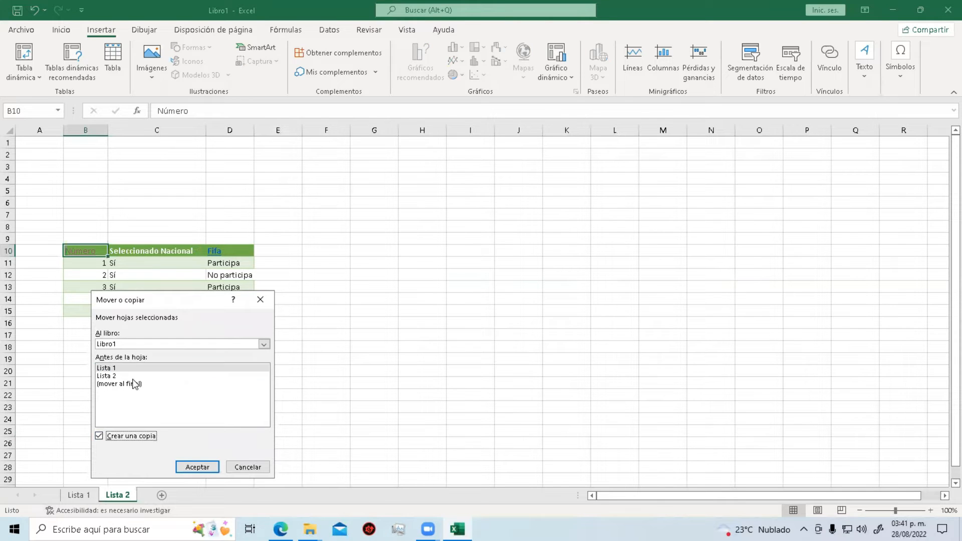
left_click(135, 383)
left_click(198, 466)
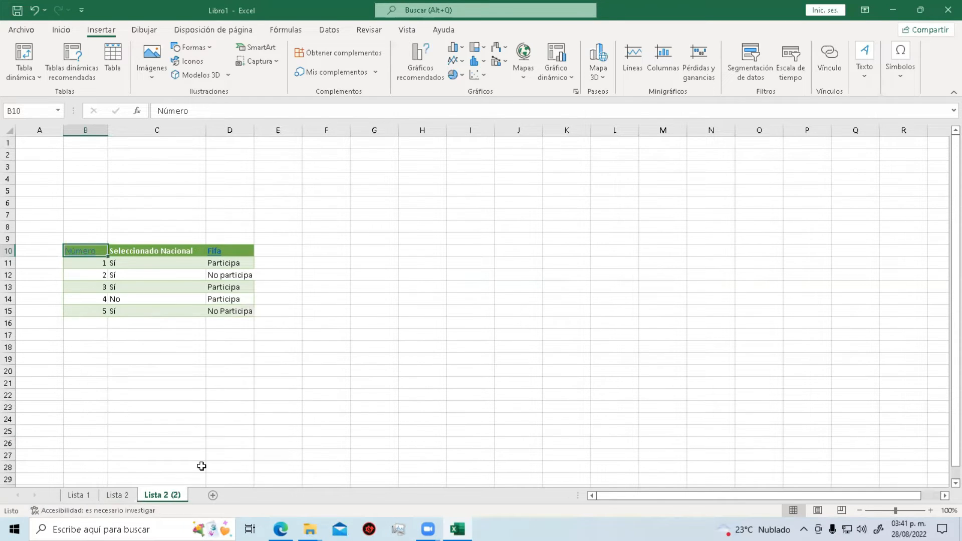
Rename the copied sheet as Lista 3.
double_click(177, 495)
type("Lista 3")
key("Return")
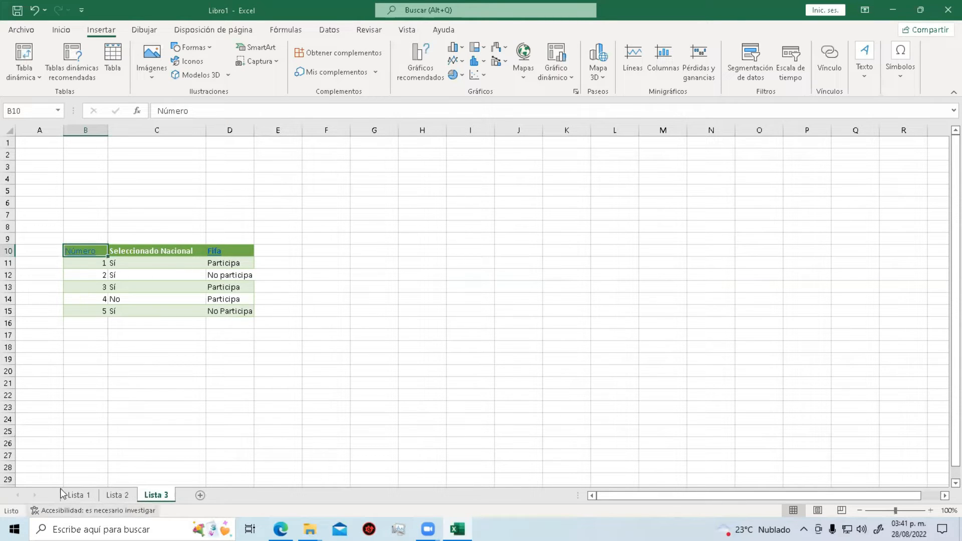
Move sheet Lista 3 in front of Lista 1, and return it to the end after Lista 2.
right_click(147, 496)
left_click(187, 382)
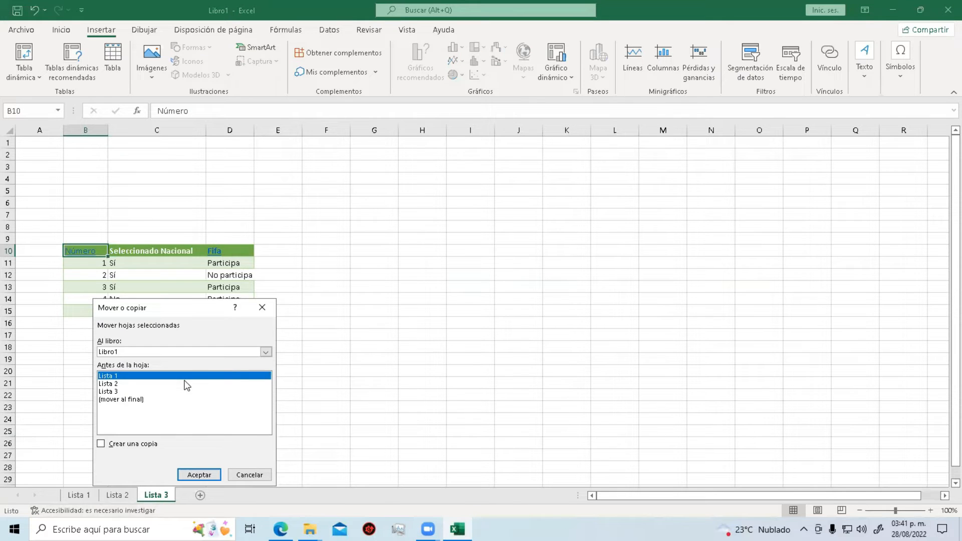
left_click(117, 392)
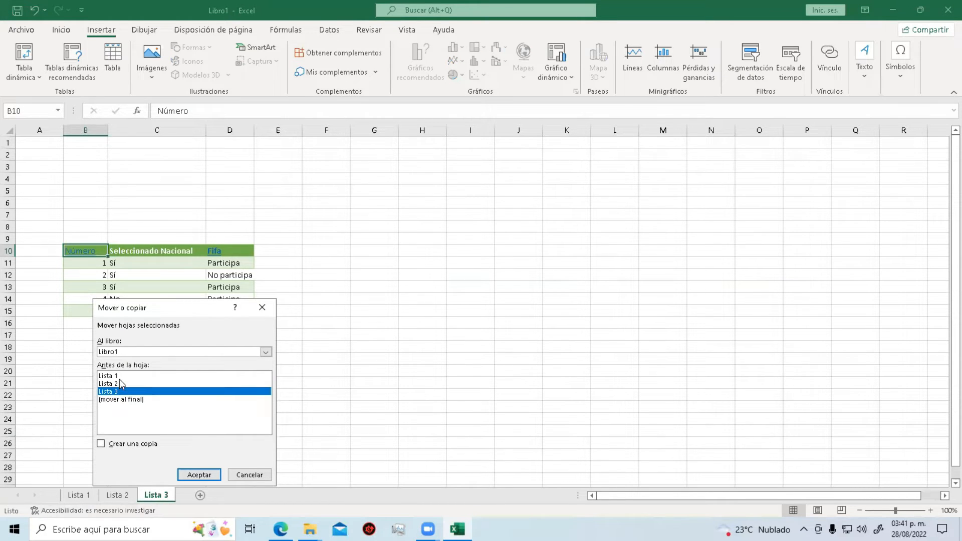
left_click(119, 376)
left_click(114, 383)
left_click(116, 376)
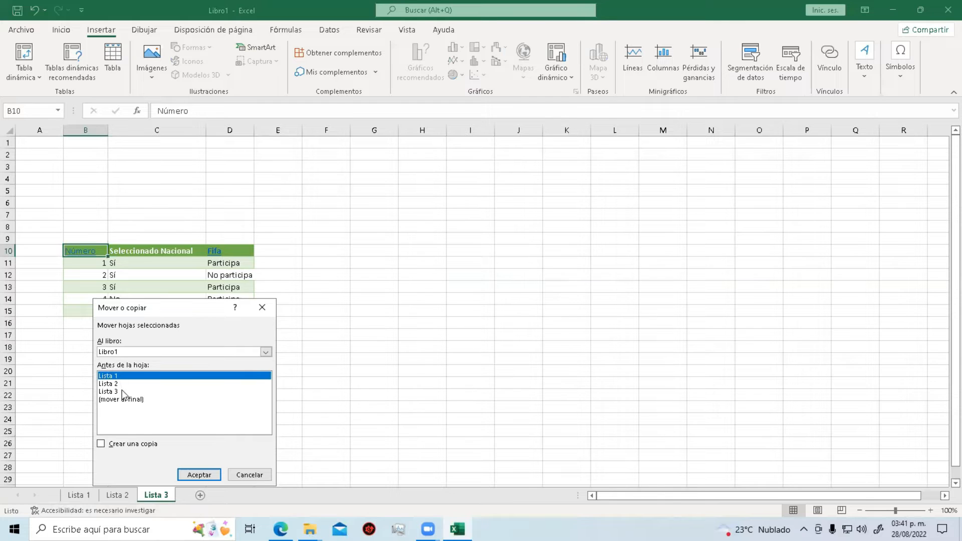
left_click(194, 475)
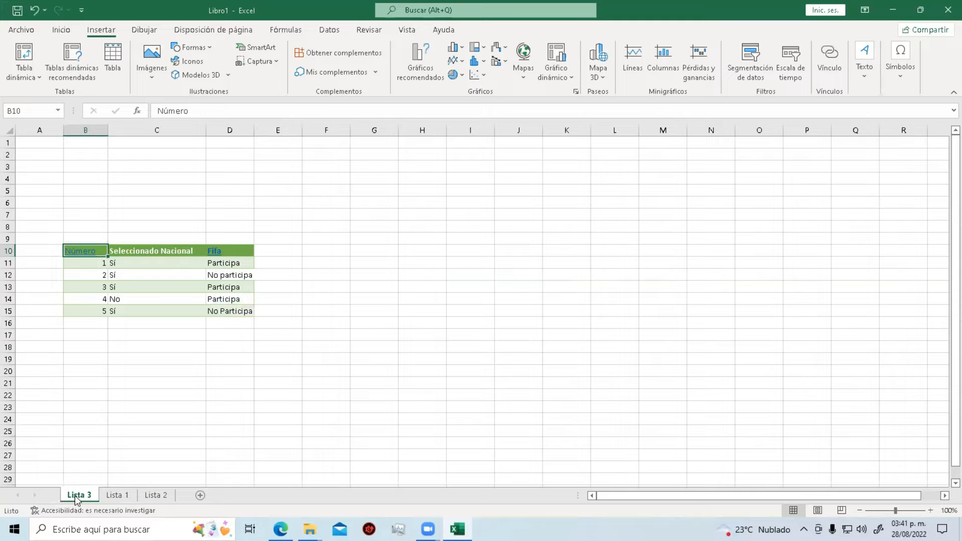
mouse_move(76, 499)
left_mouse_down()
mouse_move(142, 492)
mouse_move(101, 491)
mouse_move(135, 490)
mouse_move(151, 509)
mouse_move(184, 498)
left_mouse_up()
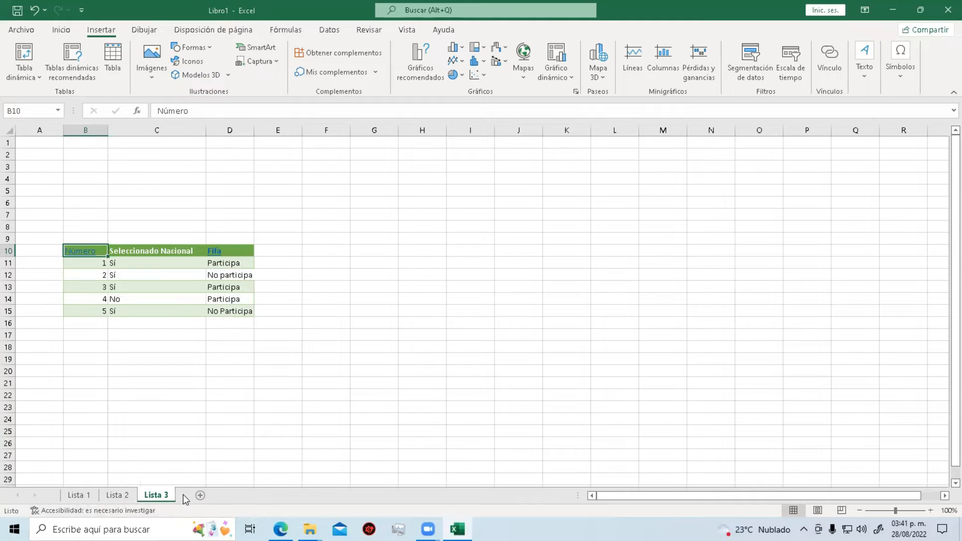
Insert a blank sheet column before the Seleccionado Nacional column on sheet Lista 3.
left_click(409, 388)
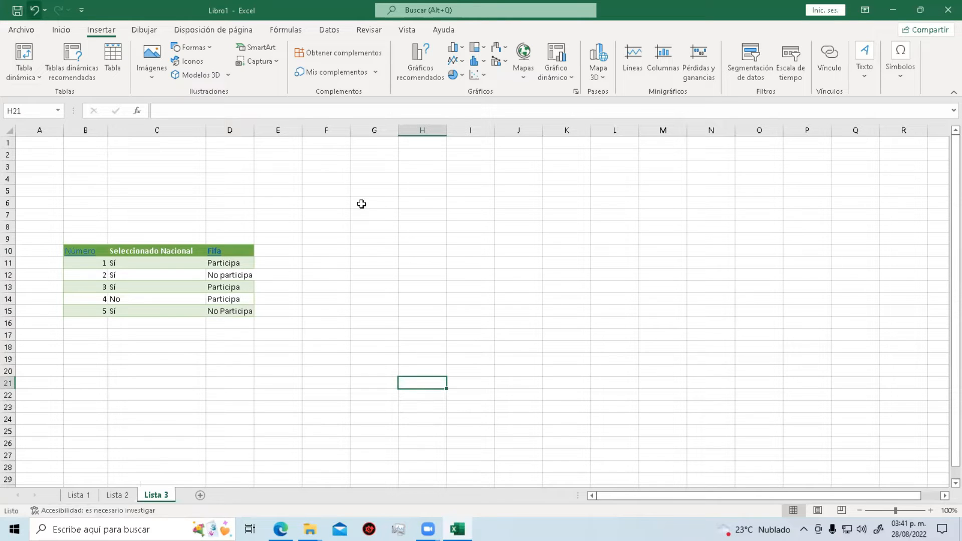
left_click(231, 238)
left_click(167, 251)
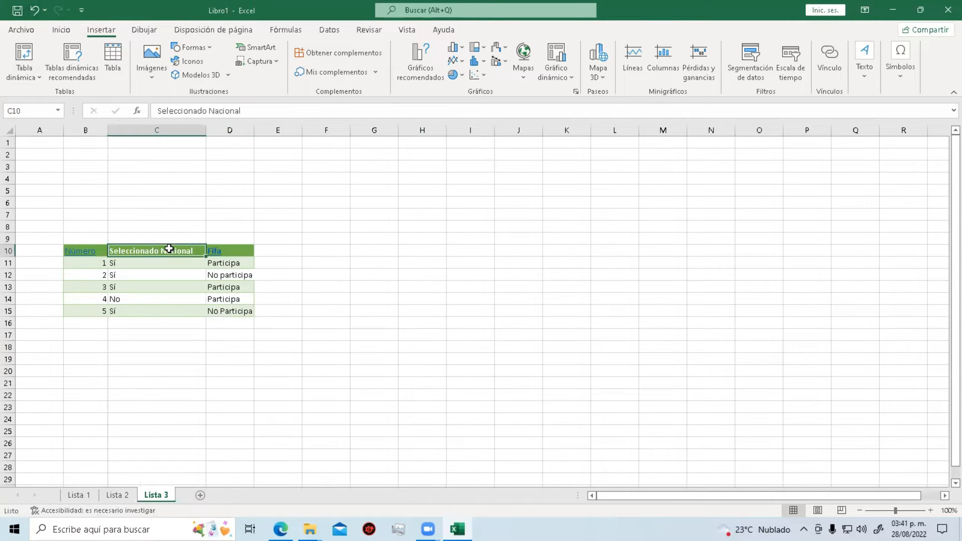
left_click(157, 239)
left_click(125, 128)
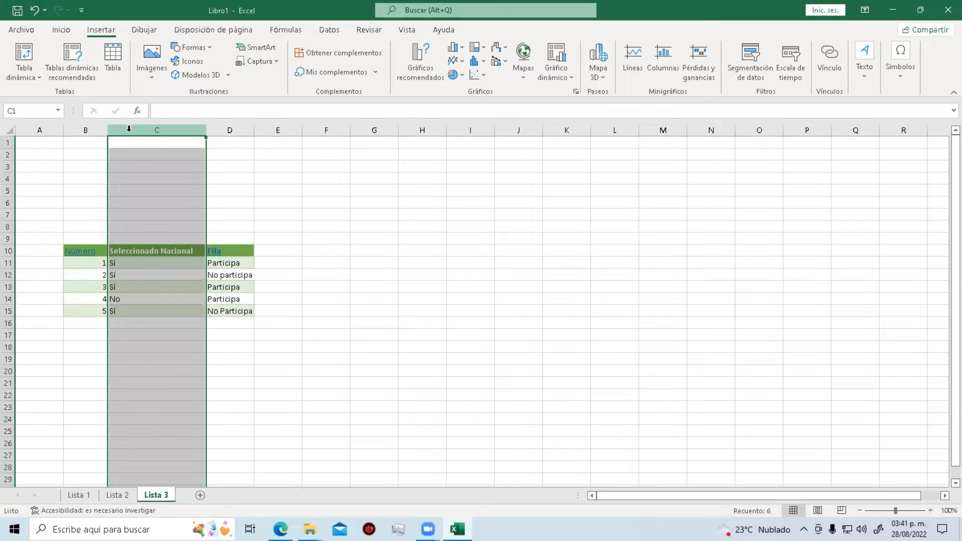
left_click(132, 156)
left_click(127, 130)
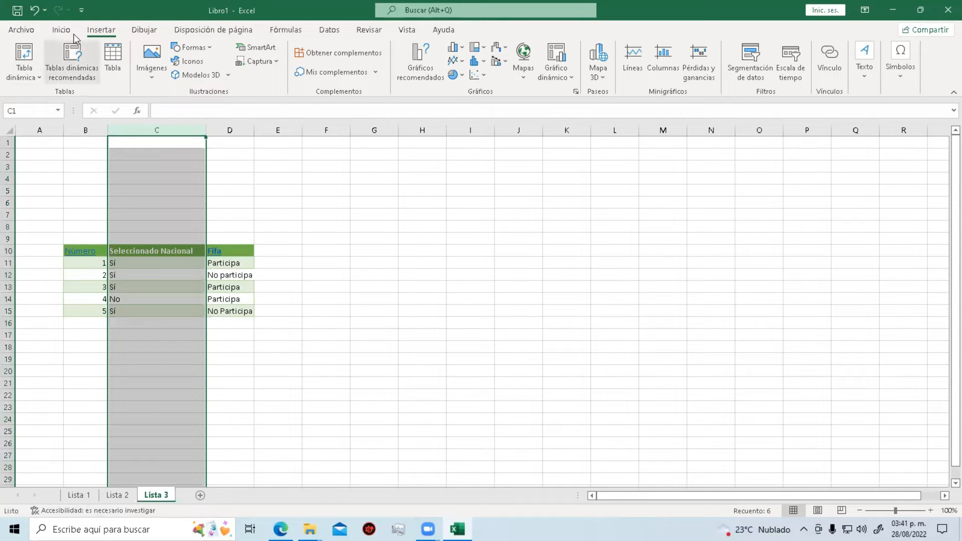
left_click(63, 30)
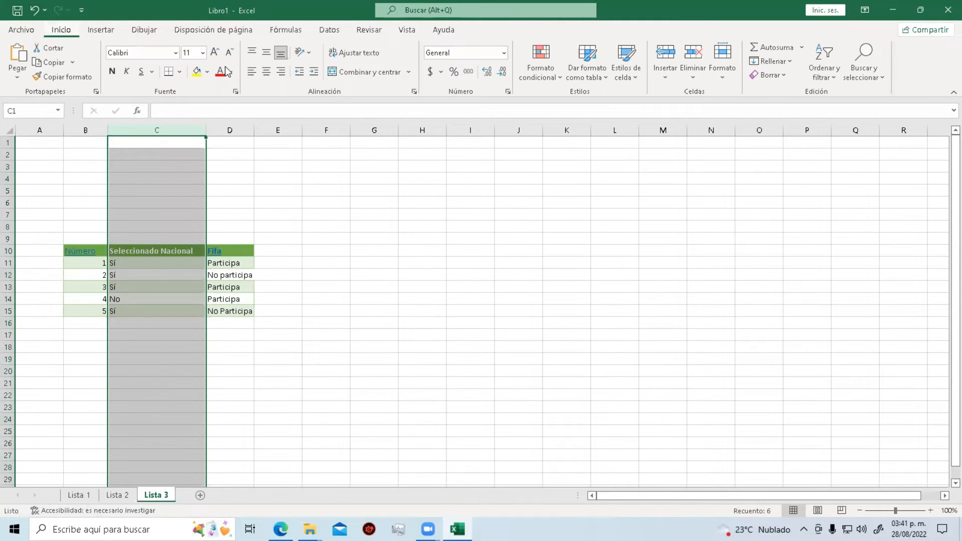
left_click(664, 78)
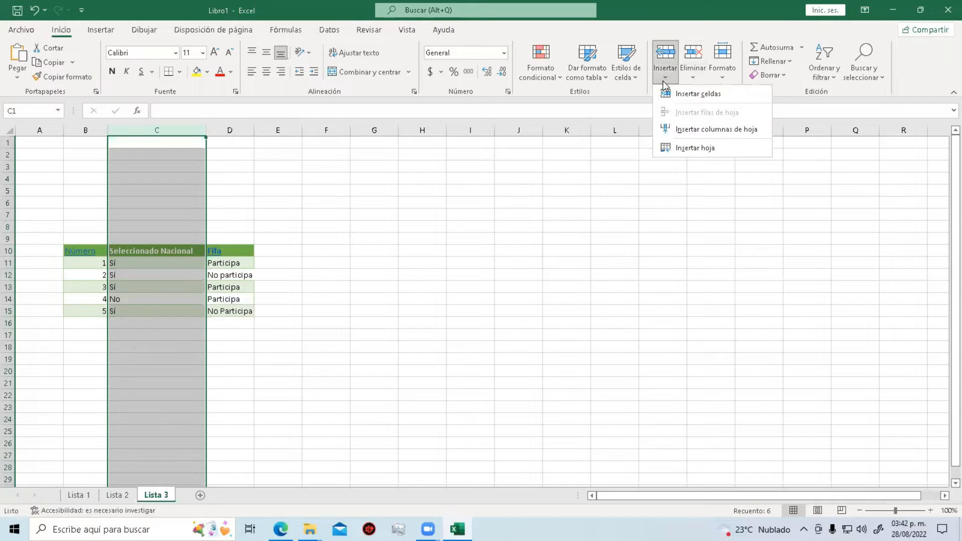
left_click(705, 130)
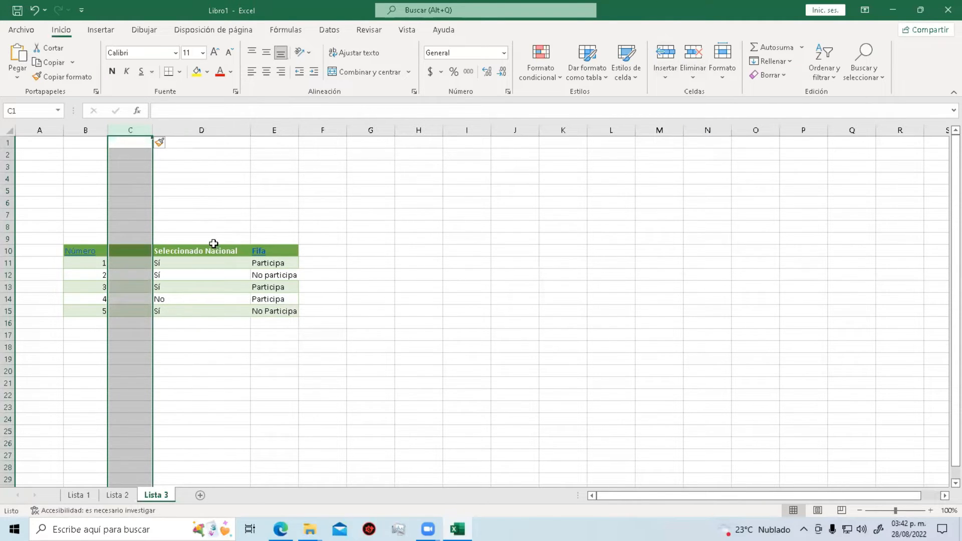
left_click(211, 223)
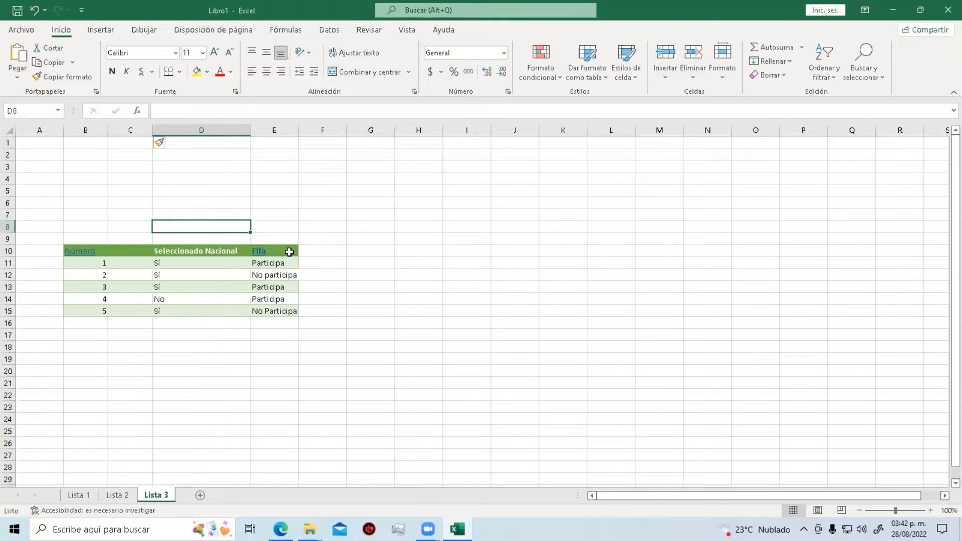
Insert another blank sheet column between the Seleccionado Nacional and Fifa columns.
left_click(289, 252)
left_click(280, 130)
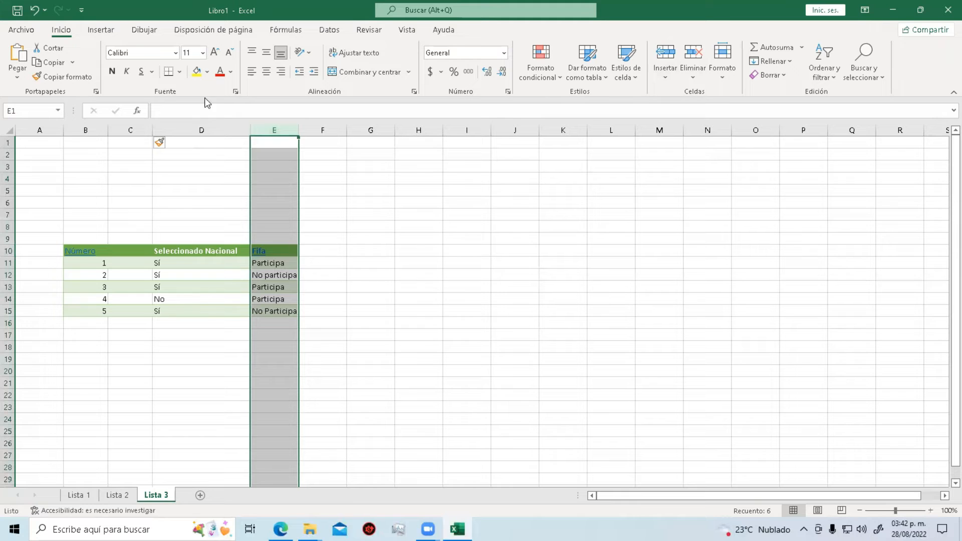
left_click(206, 130)
left_click(268, 129)
left_click(664, 74)
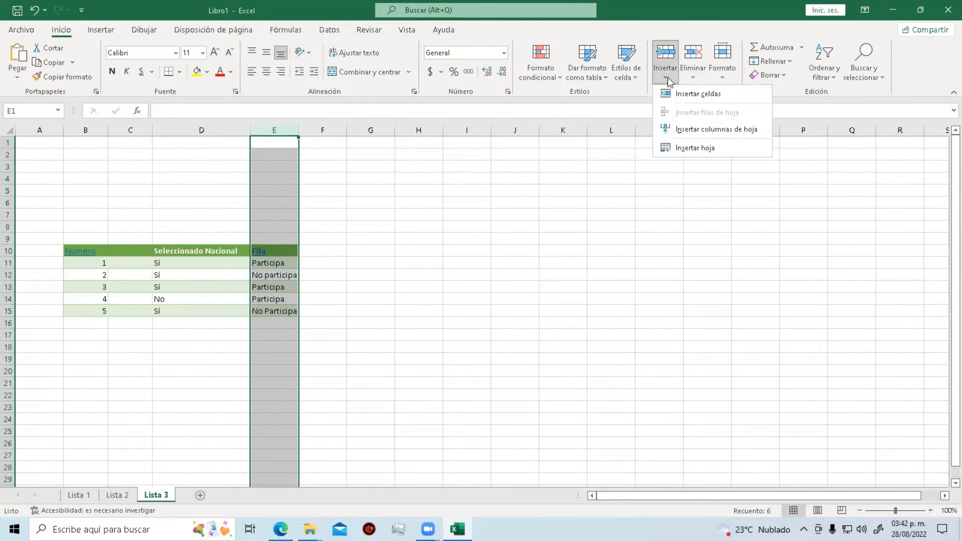
left_click(648, 160)
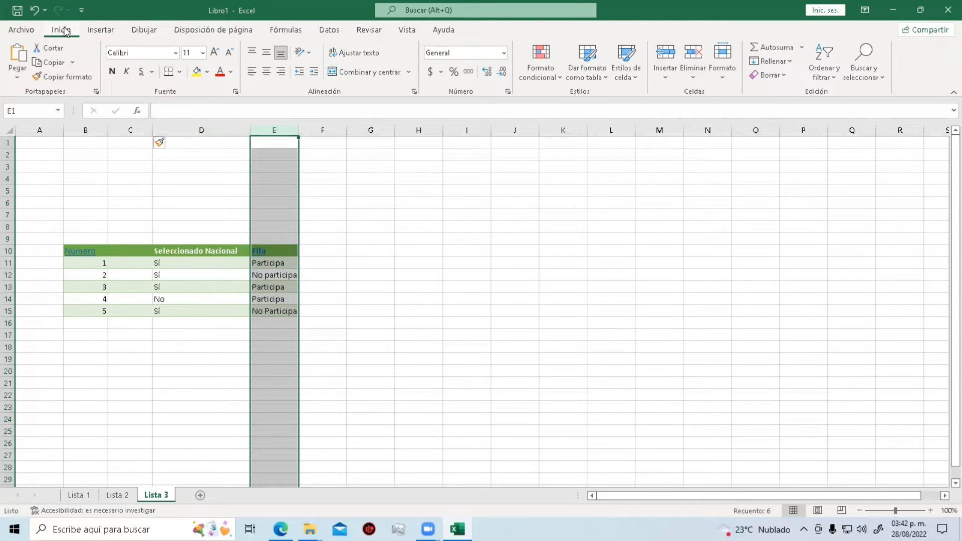
left_click(664, 78)
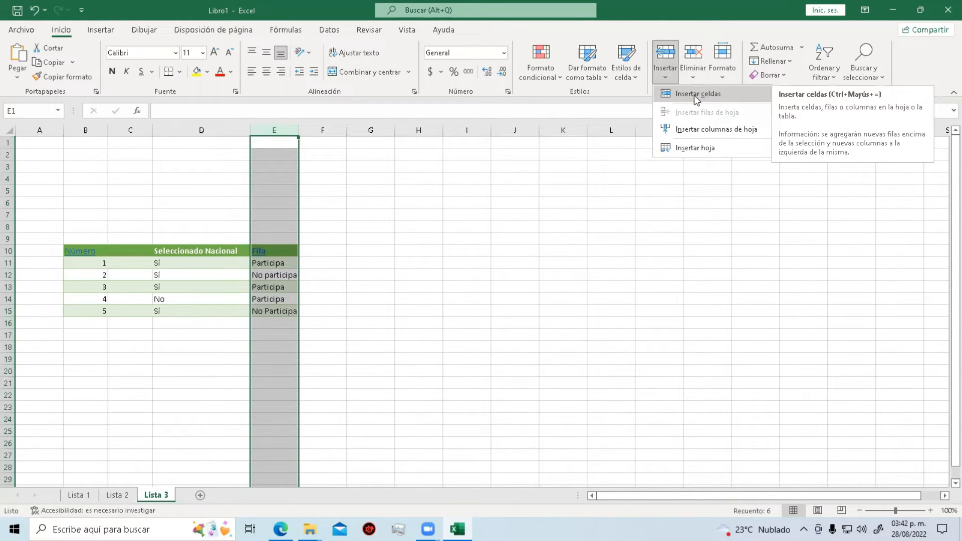
left_click(697, 129)
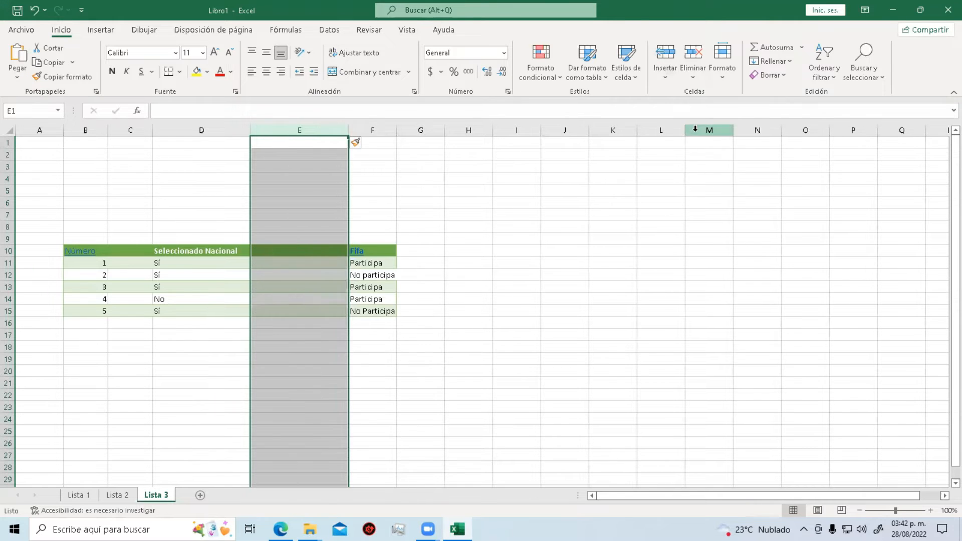
left_click(173, 334)
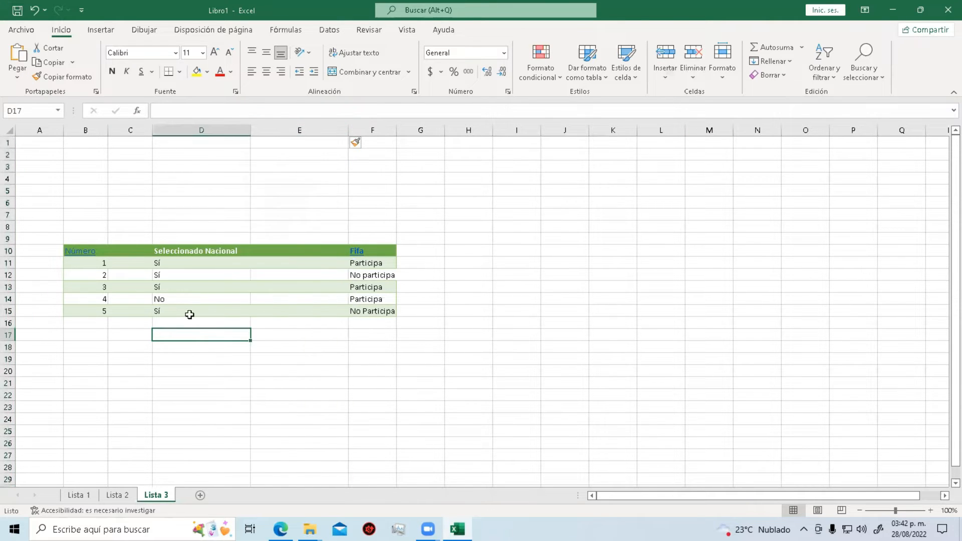
Select the table's header cells in row 10 and check whether they stay in view further down the sheet.
left_click(220, 150)
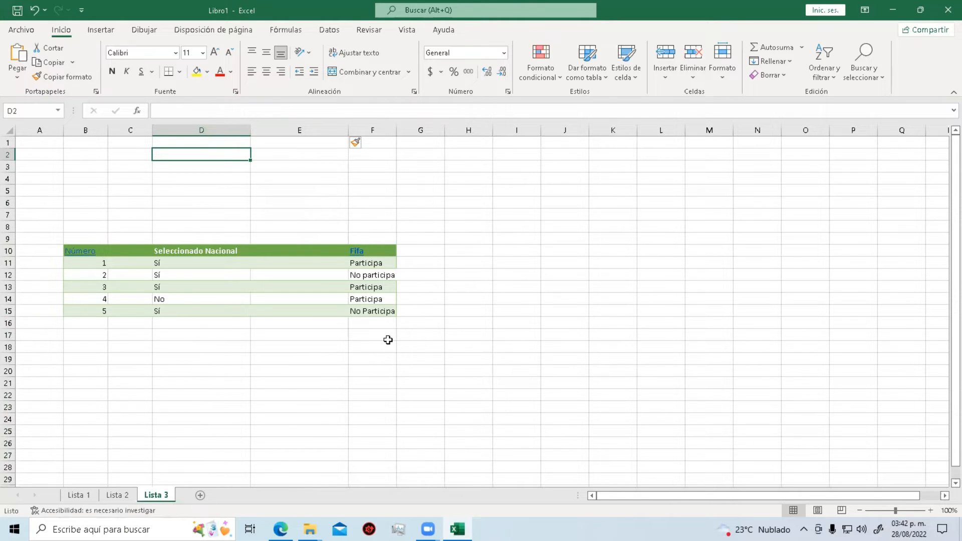
left_click_drag(84, 257, 392, 251)
scroll(500, 273, "down", 13)
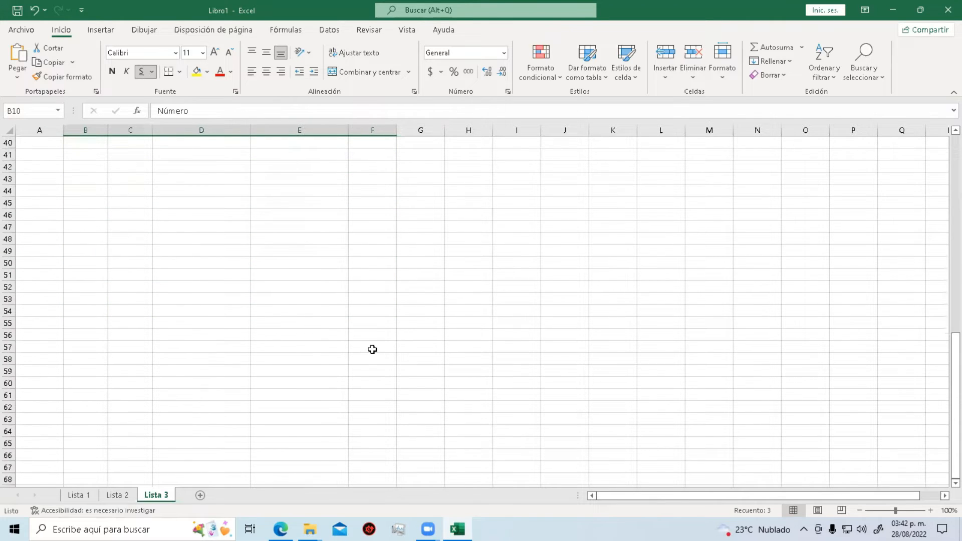
scroll(372, 349, "up", 13)
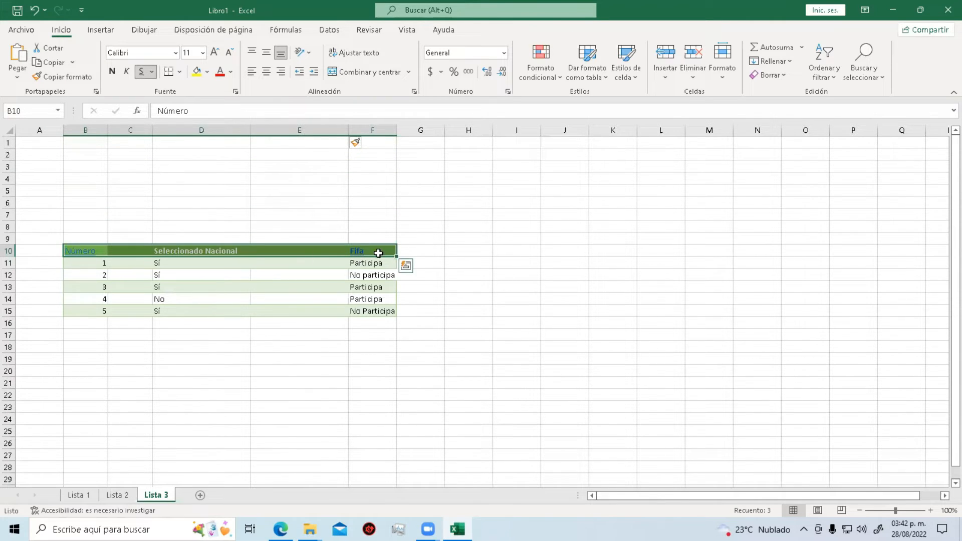
scroll(266, 384, "down", 6)
scroll(338, 344, "up", 6)
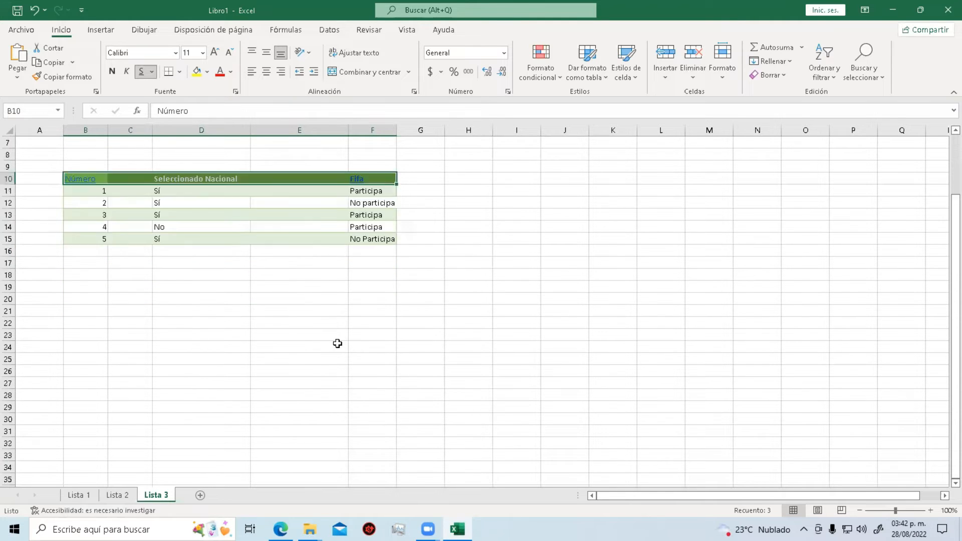
left_click(236, 369)
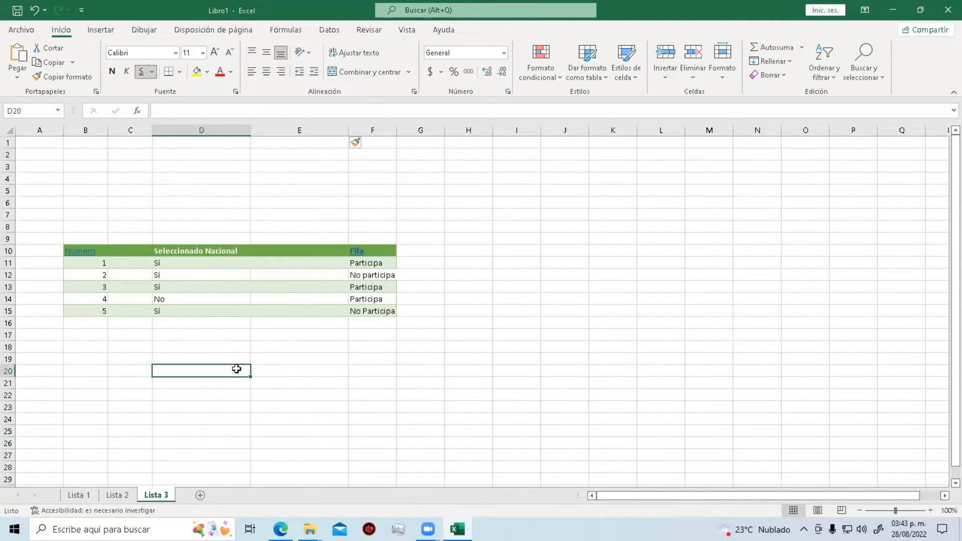
Try to keep the table header visible by freezing the sheet's top row with row 11 selected.
left_click(8, 250)
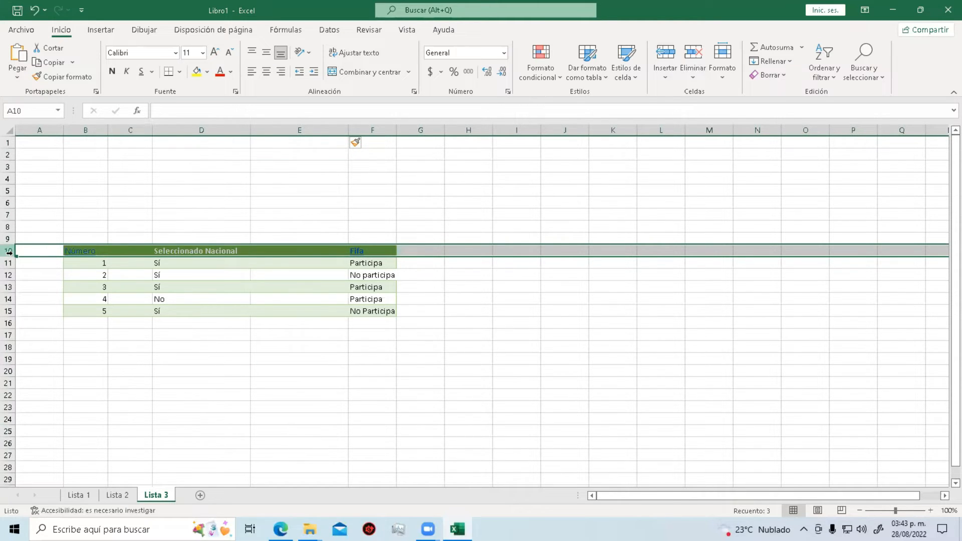
left_click(407, 32)
left_click(53, 262)
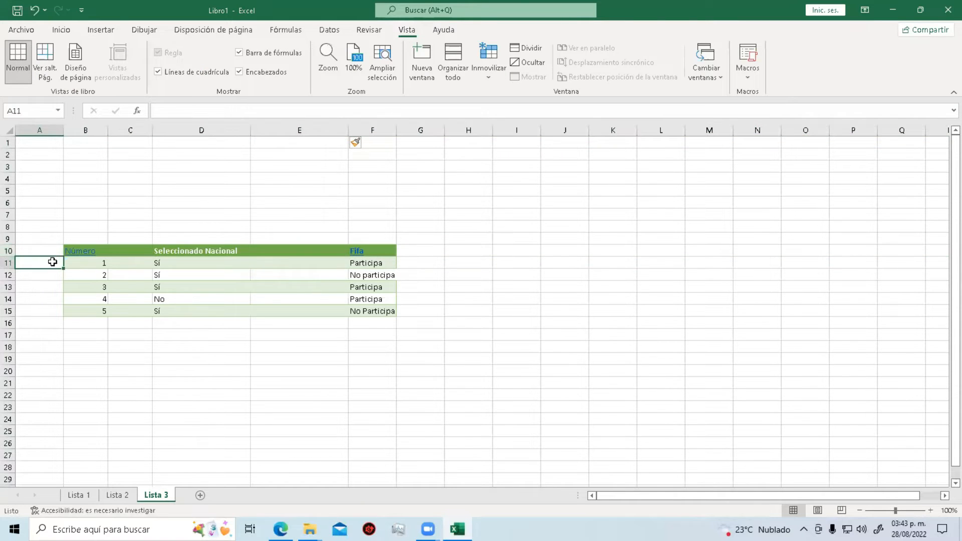
left_click(9, 264)
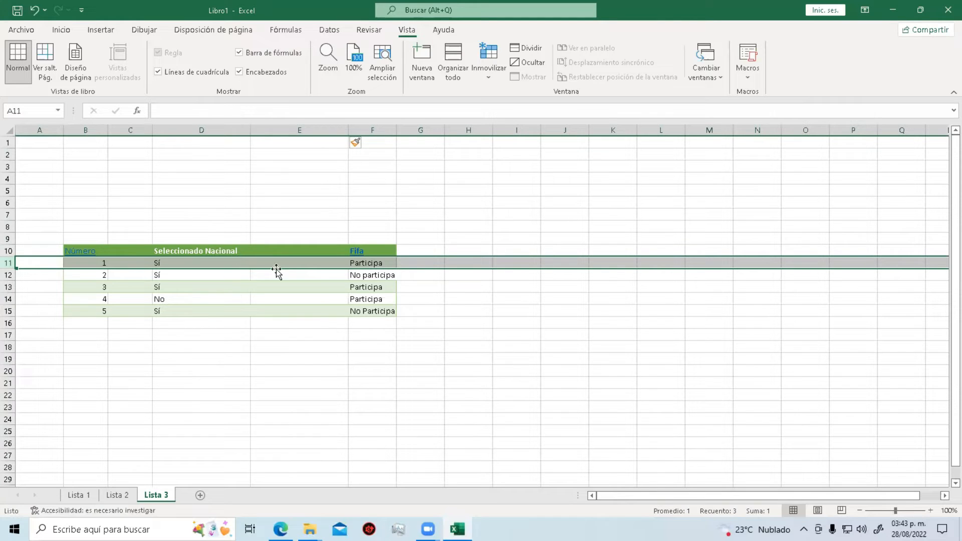
left_click(489, 78)
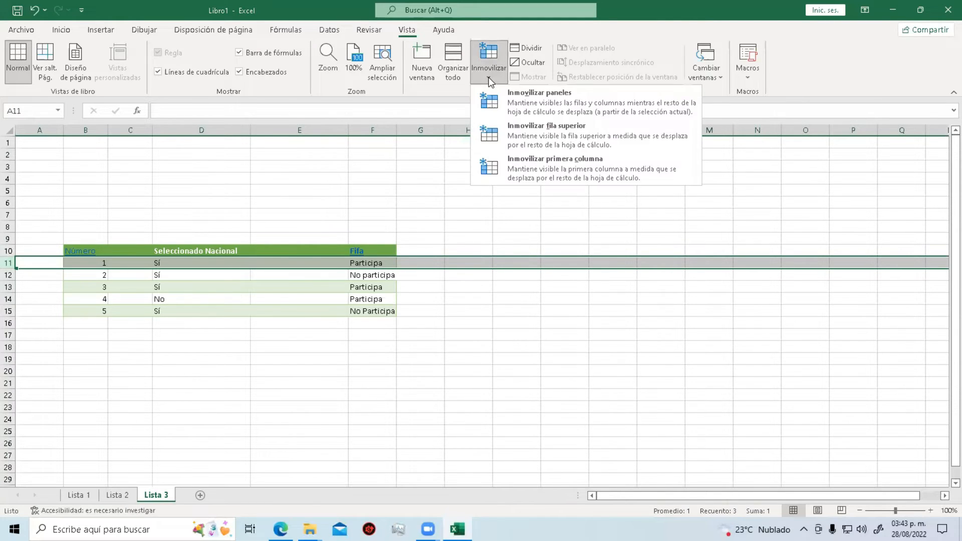
left_click(603, 143)
scroll(547, 262, "down", 5)
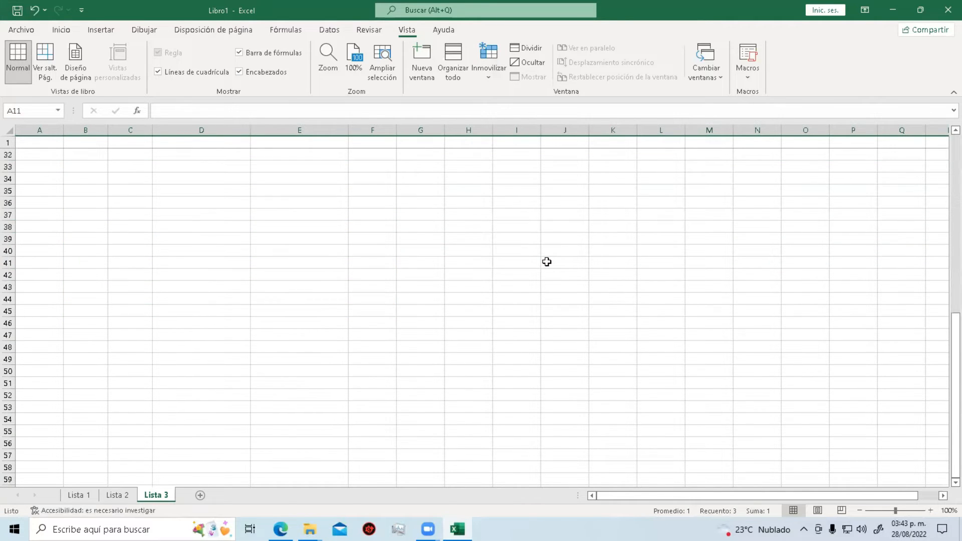
scroll(440, 346, "up", 5)
left_click(440, 347)
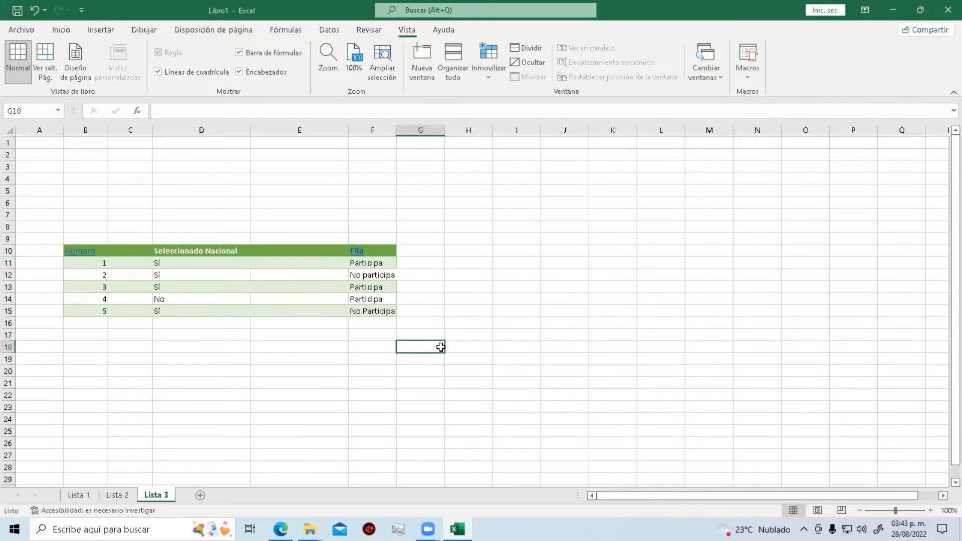
Examine which row stays fixed at different depths of the sheet, selecting row 1 to point it out.
scroll(146, 287, "down", 12)
scroll(145, 289, "up", 12)
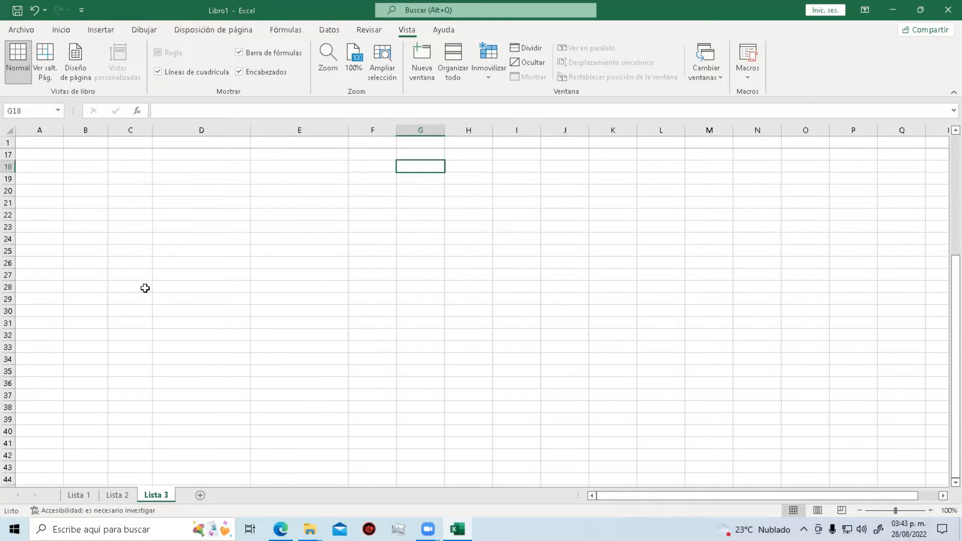
scroll(143, 284, "down", 16)
scroll(139, 277, "down", 7)
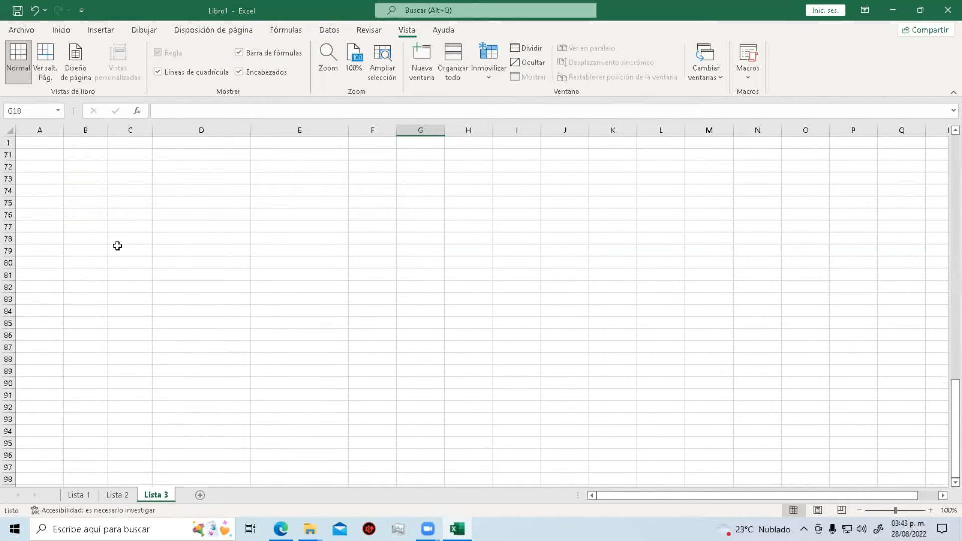
left_click(9, 143)
scroll(350, 307, "down", 5)
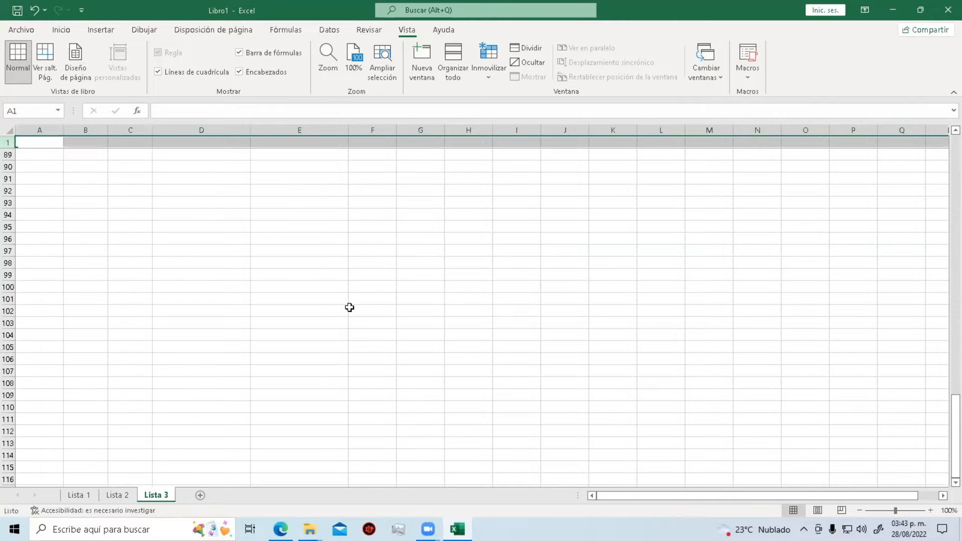
scroll(349, 308, "up", 16)
scroll(349, 307, "up", 13)
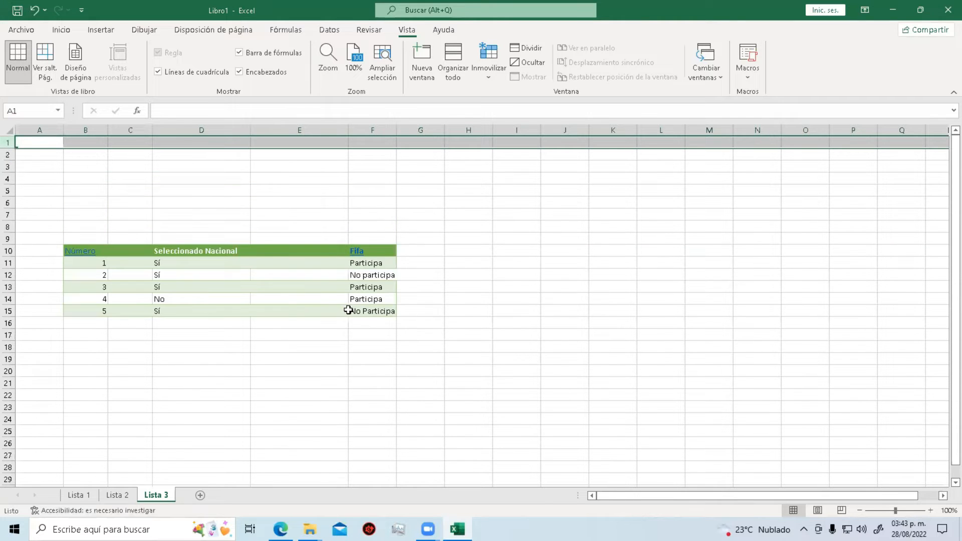
Unfreeze the top row and check that the whole sheet moves freely again.
left_click(487, 70)
left_click(496, 98)
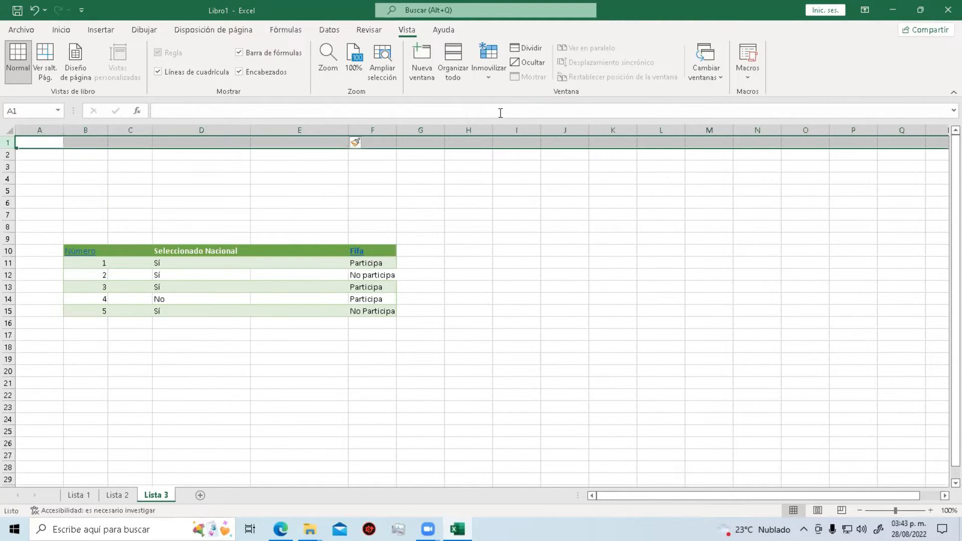
scroll(485, 306, "down", 15)
scroll(438, 314, "up", 7)
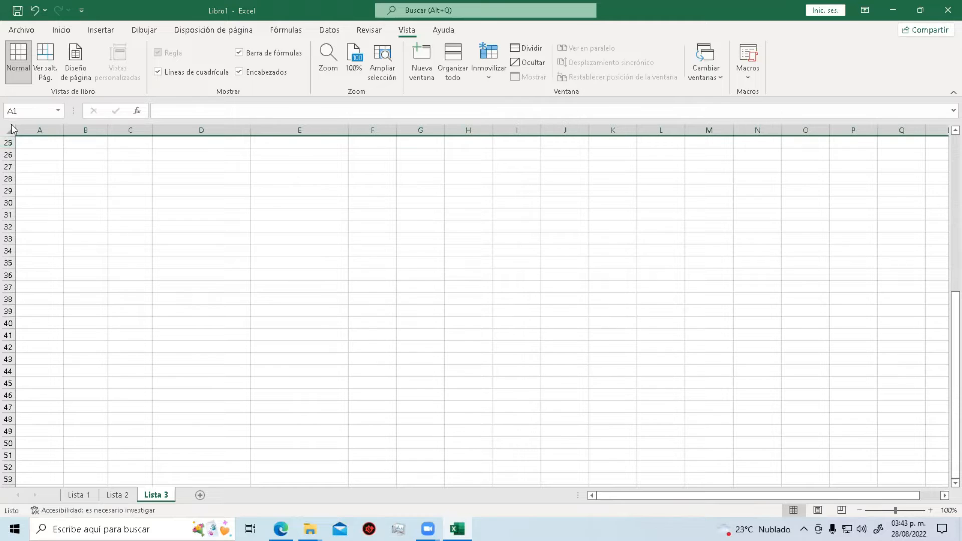
scroll(343, 265, "up", 8)
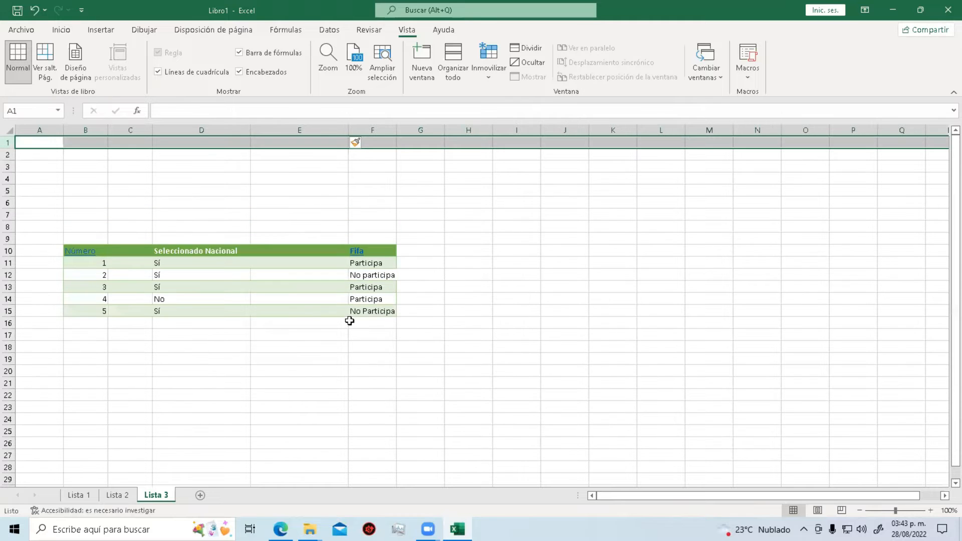
Freeze the panes above row 11 so the table header in row 10 stays fixed, and check it further down.
left_click(7, 250)
left_click(7, 263)
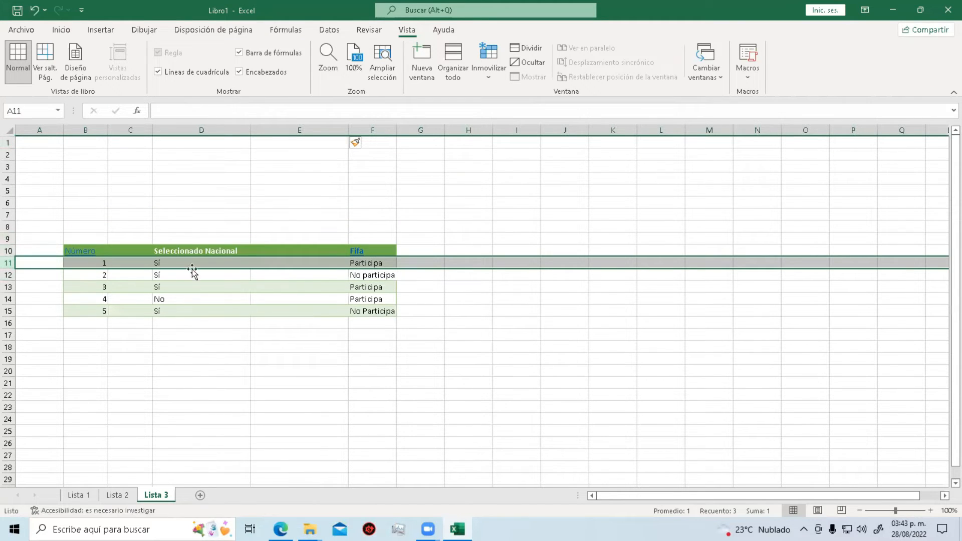
left_click(494, 78)
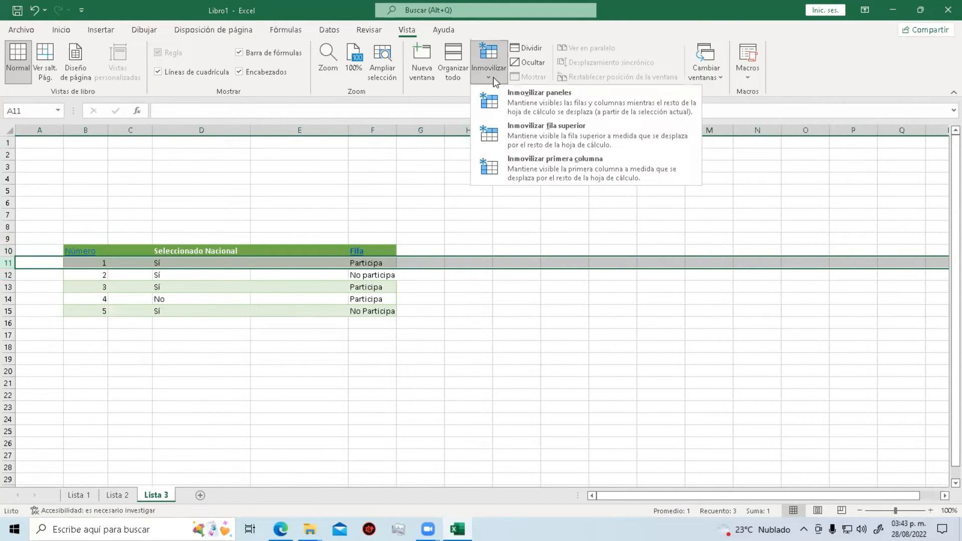
left_click(561, 107)
scroll(407, 347, "down", 3)
scroll(407, 347, "down", 20)
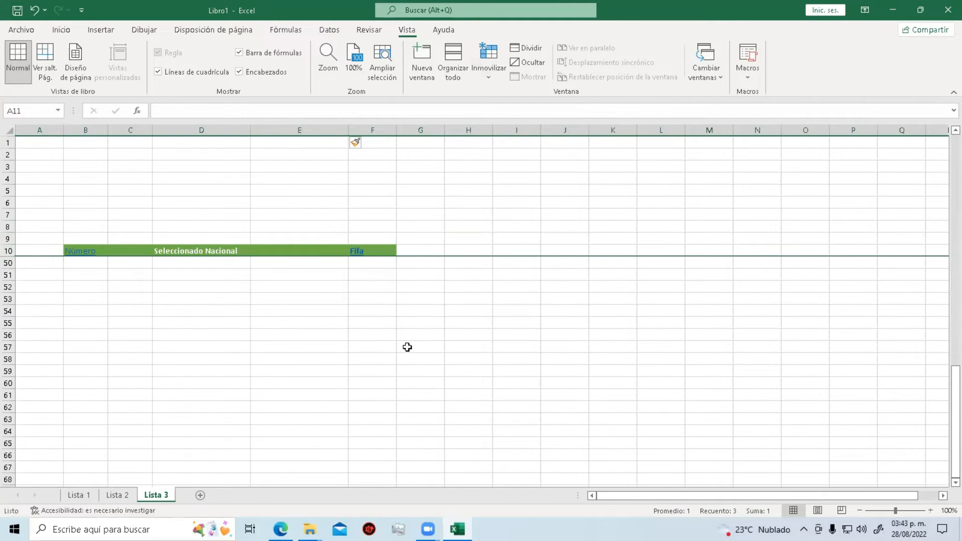
Check the frozen header further down the sheet, and unfreeze the panes on Lista 3.
scroll(379, 363, "down", 6)
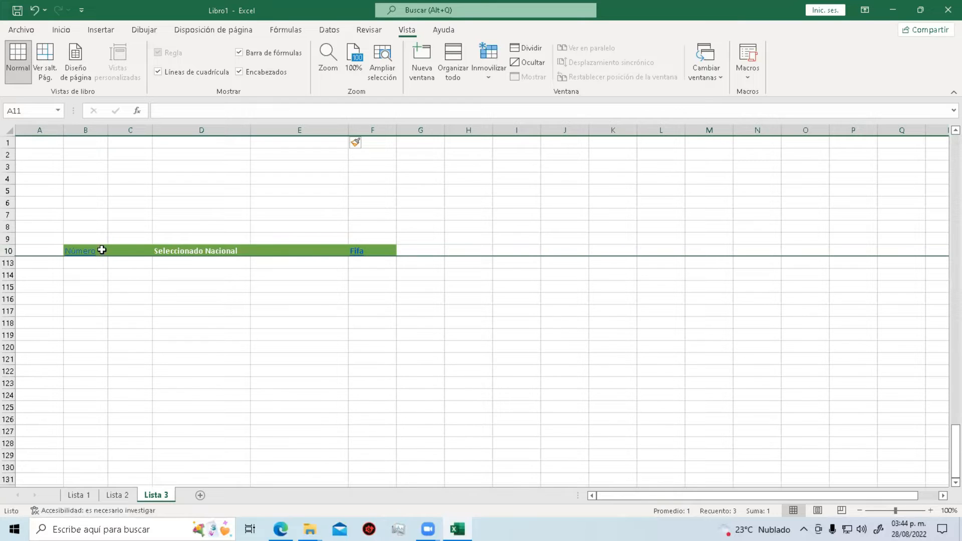
left_click_drag(99, 240, 118, 137)
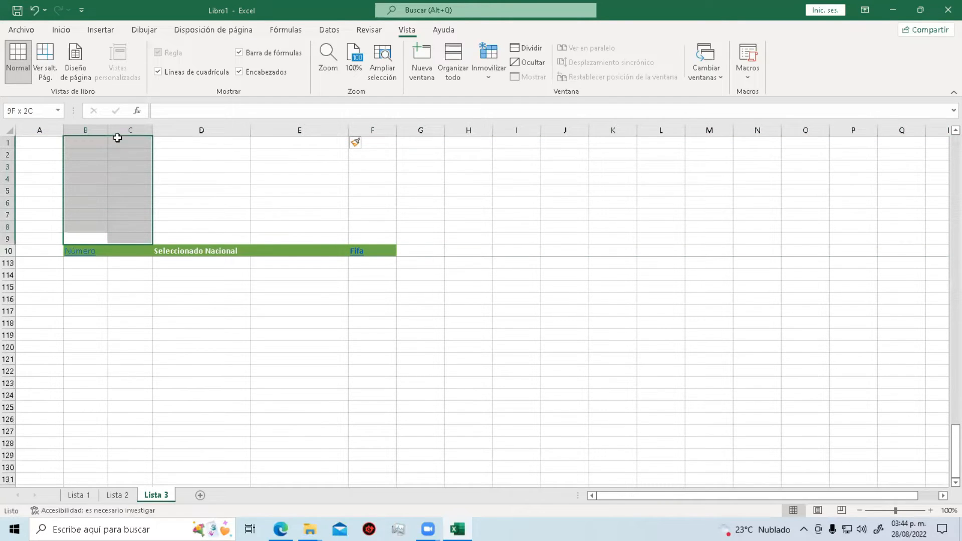
scroll(433, 371, "up", 8)
scroll(432, 371, "up", 20)
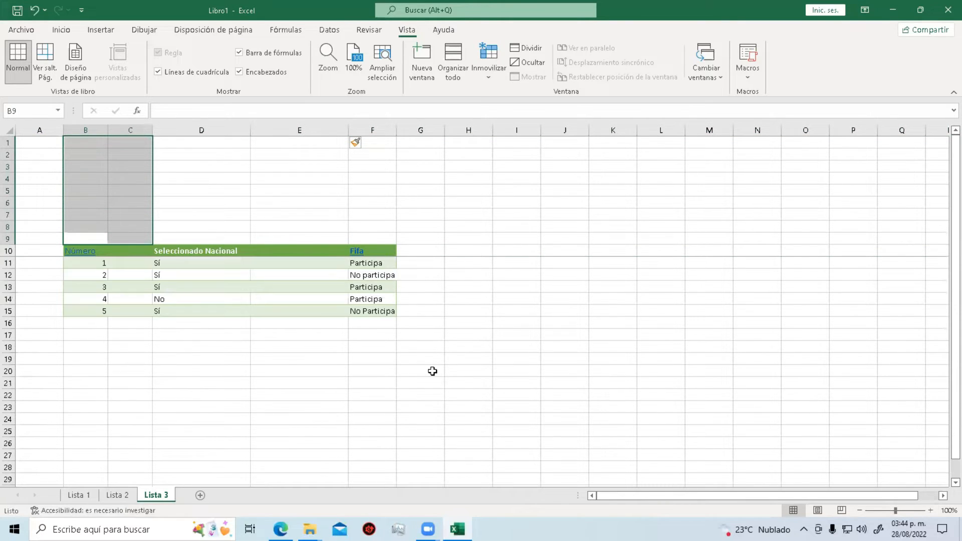
left_click(488, 77)
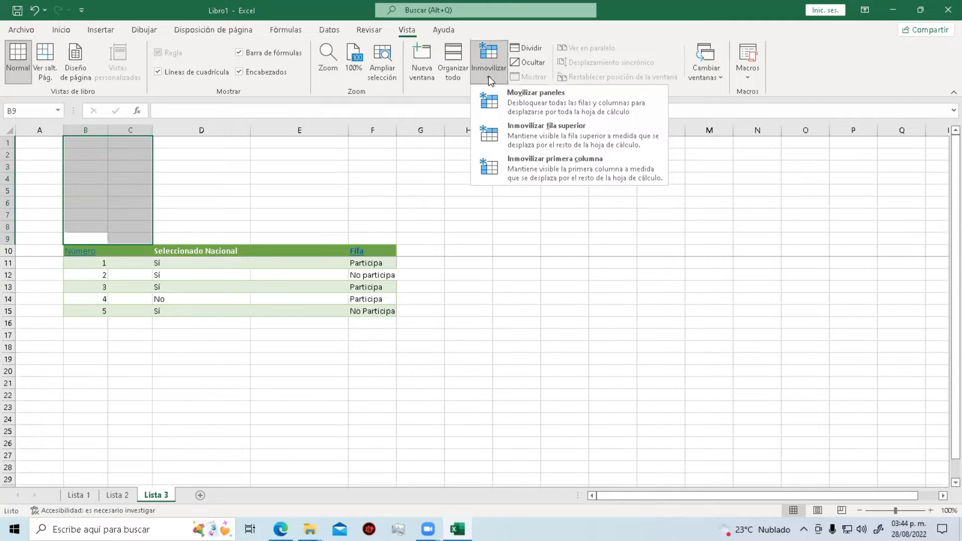
left_click(578, 111)
left_click(235, 190)
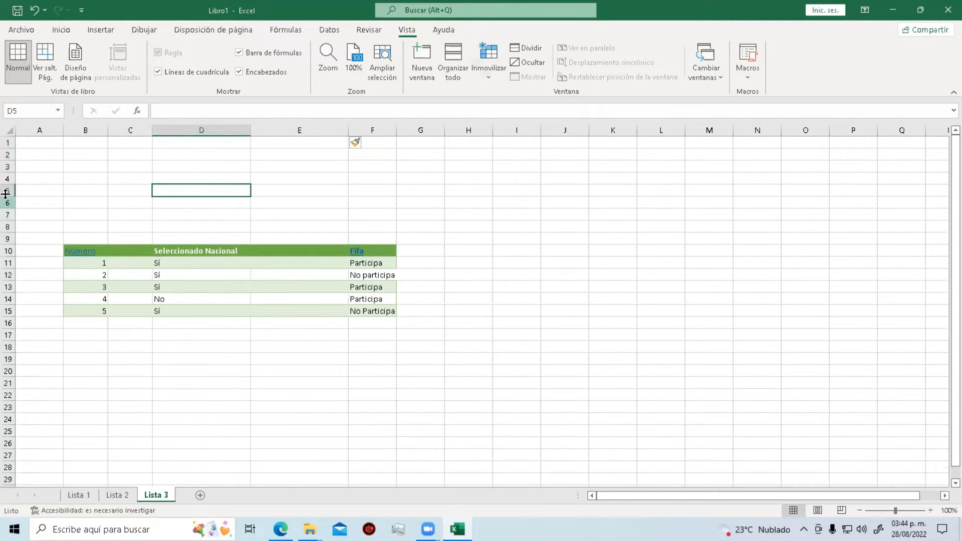
Copy the Fifa column's values from F11:F15 into column A starting at A1, and fill the pattern down the column past row 29.
left_click(40, 131)
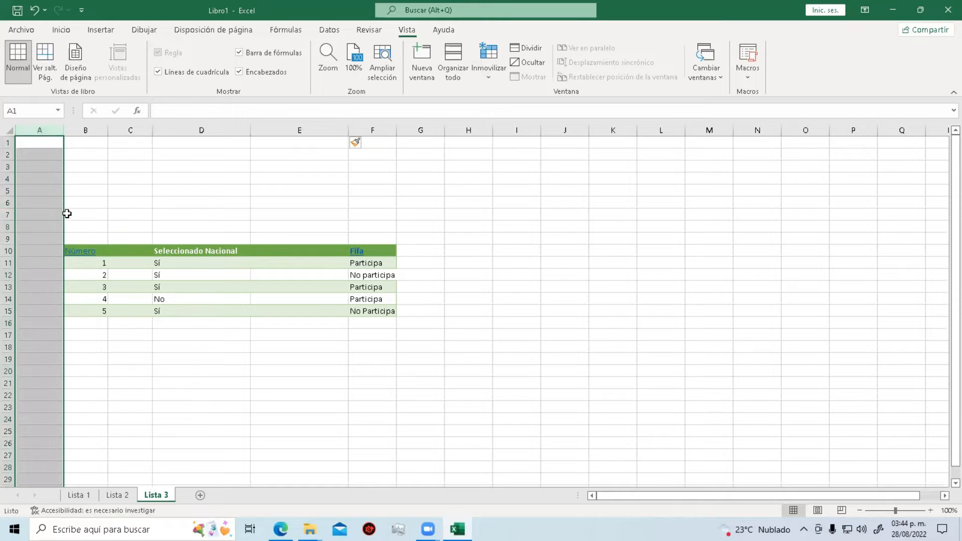
left_click(206, 203)
left_click_drag(377, 262, 376, 313)
key("ctrl+c")
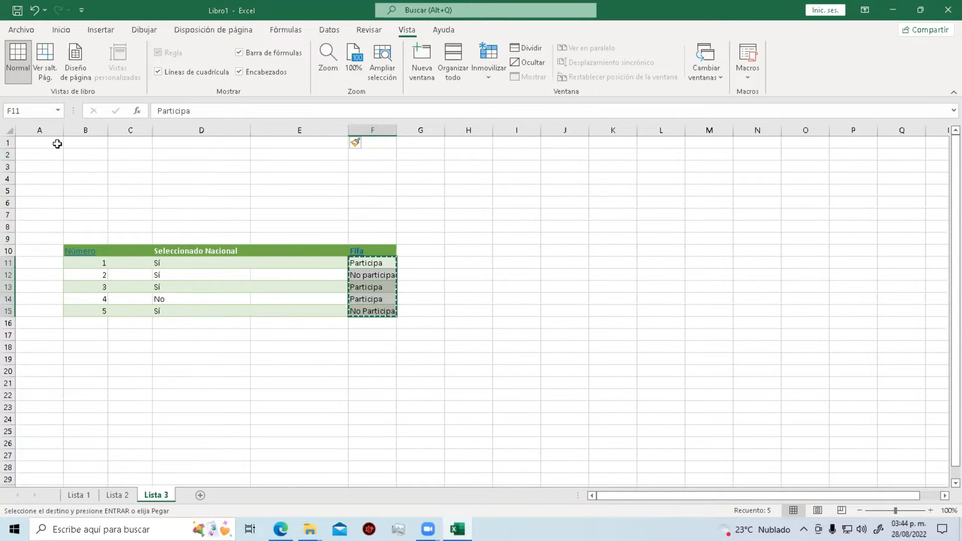
left_click(57, 144)
key("ctrl+v")
left_click_drag(63, 196, 55, 482)
scroll(389, 369, "up", 10)
left_click(323, 382)
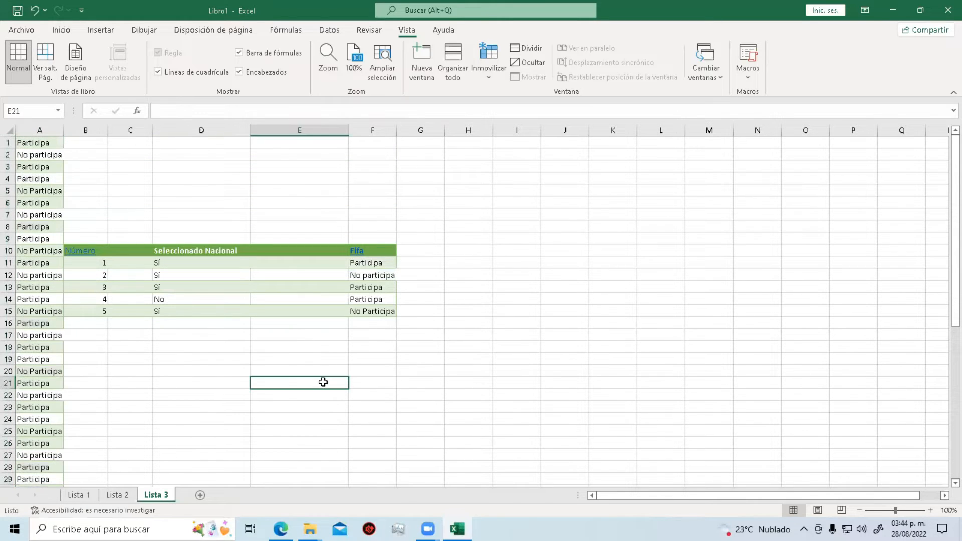
Freeze the first column, comparing how column A behaves when moving sideways across the sheet before and after.
left_click(945, 496)
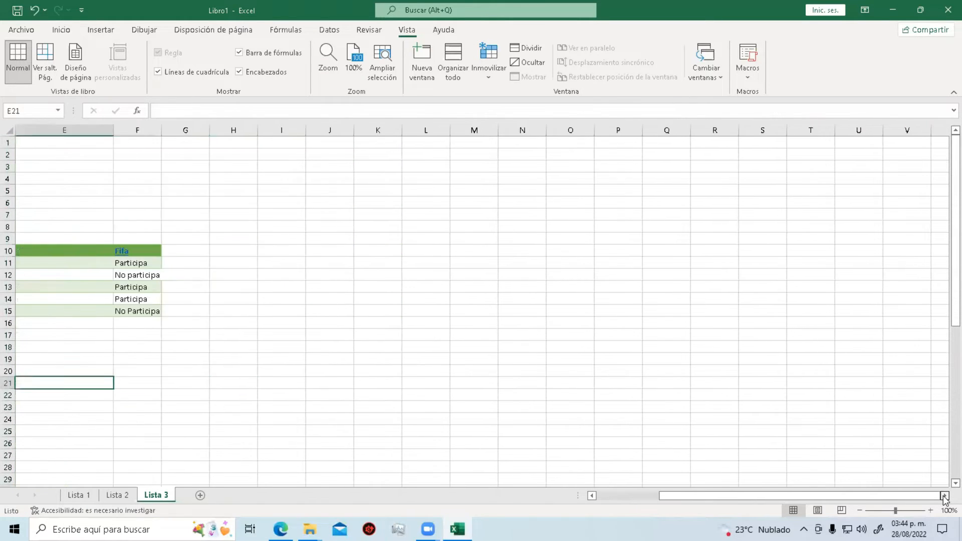
left_click_drag(904, 496, 669, 511)
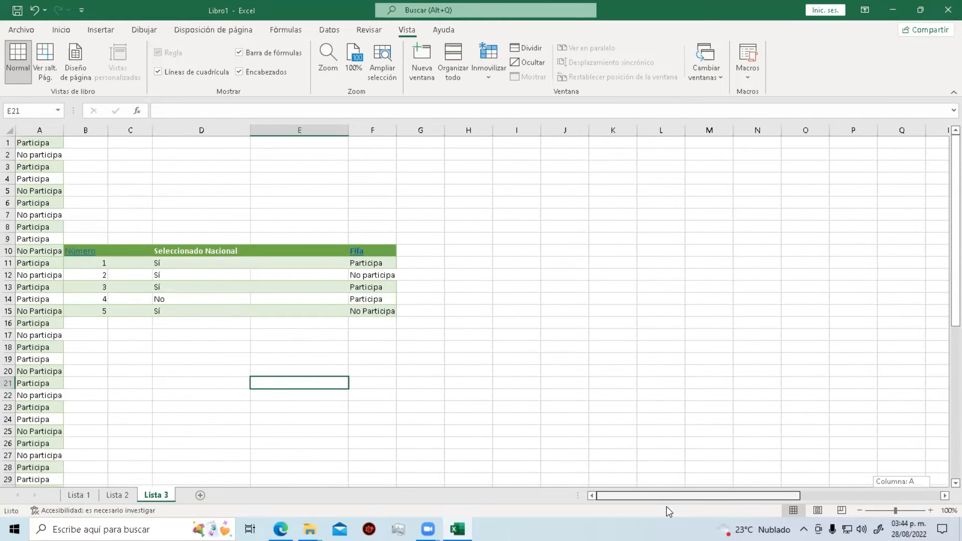
left_click(478, 76)
left_click(551, 180)
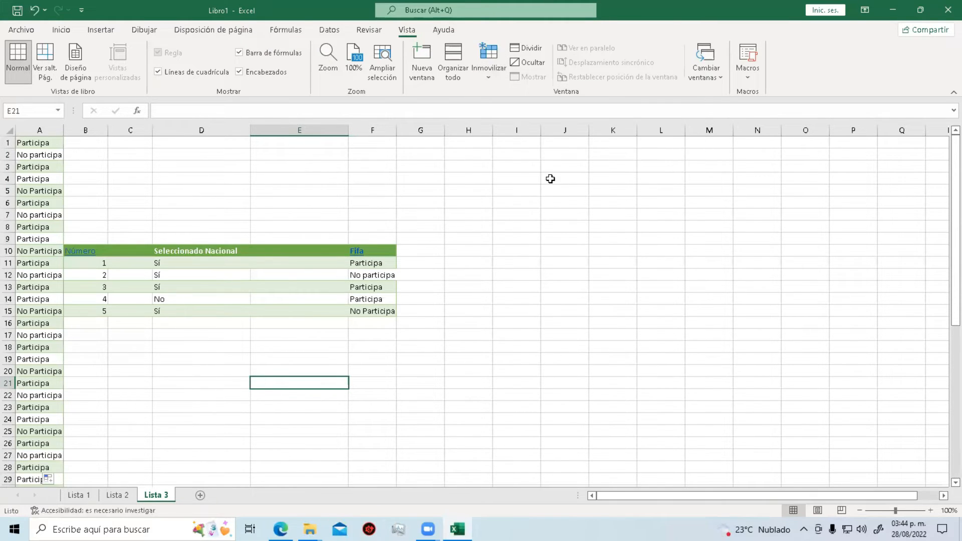
left_click_drag(943, 496, 944, 496)
left_click_drag(863, 502, 668, 505)
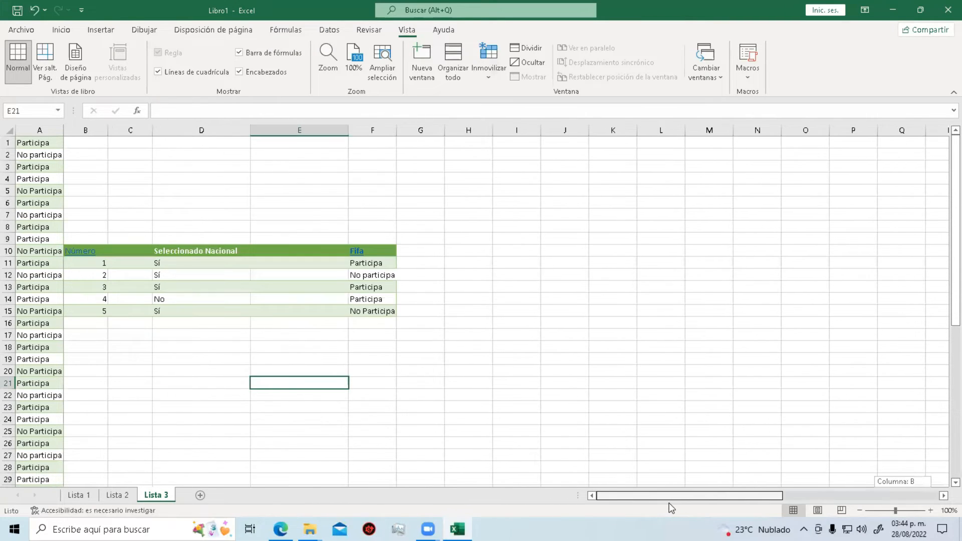
Try to combine panes frozen above row 11 with a frozen first column, after unfreezing the current column.
left_click(8, 263)
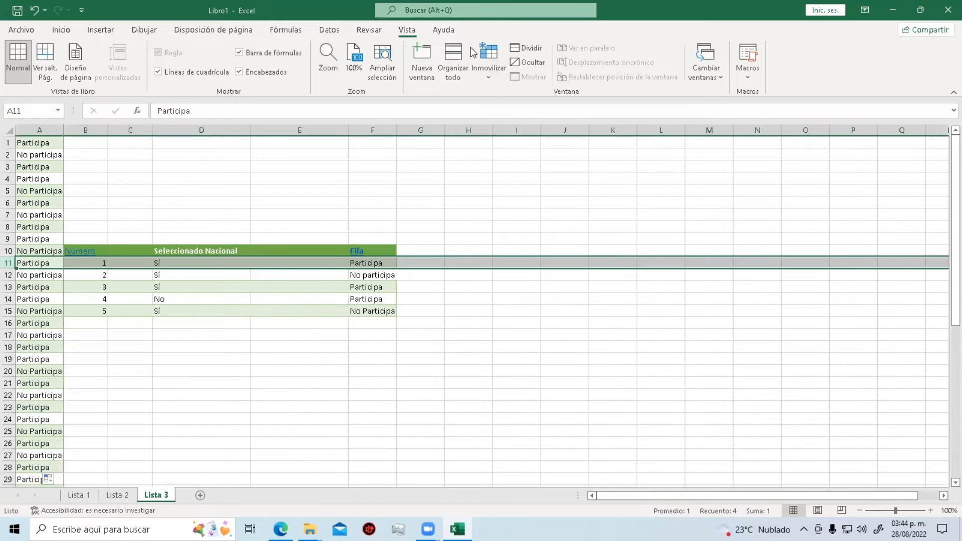
left_click(492, 78)
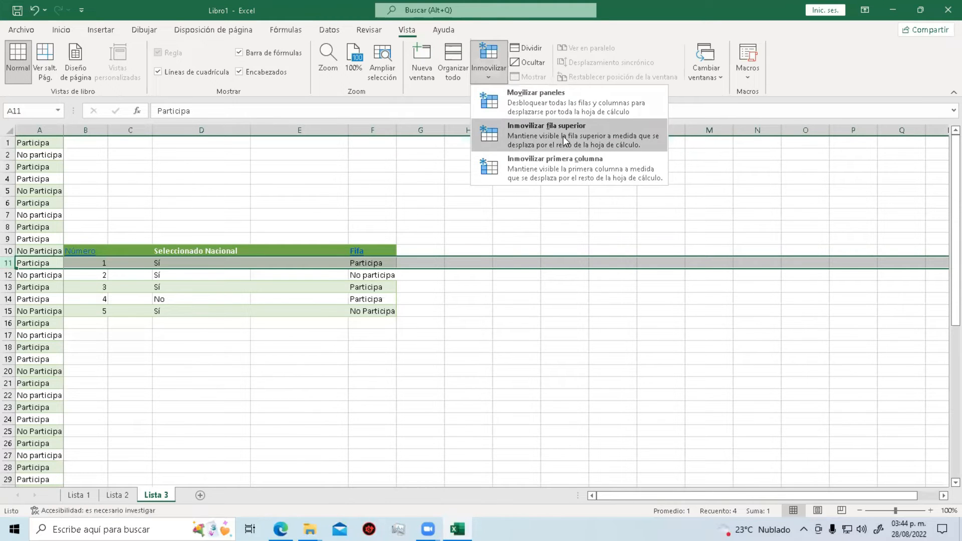
left_click(558, 102)
left_click(492, 80)
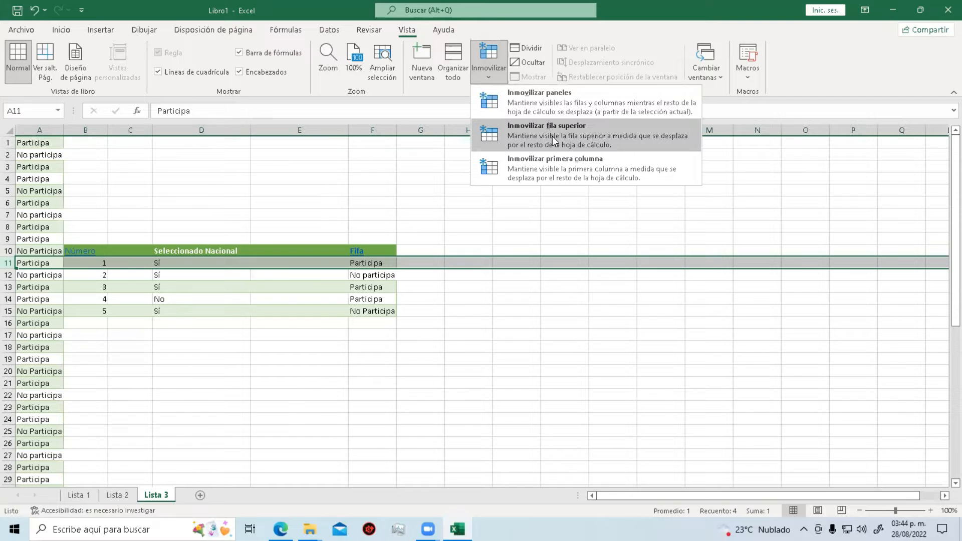
left_click(540, 98)
left_click(487, 72)
left_click(539, 168)
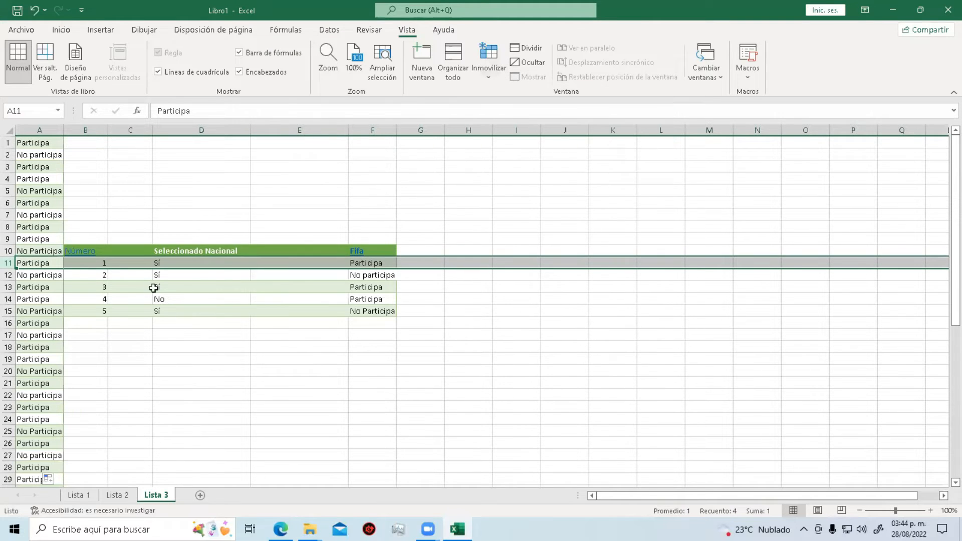
Examine which rows and columns stay fixed when moving sideways and down the sheet.
left_click(943, 496)
left_click(943, 496)
left_click(943, 496)
left_click(943, 496)
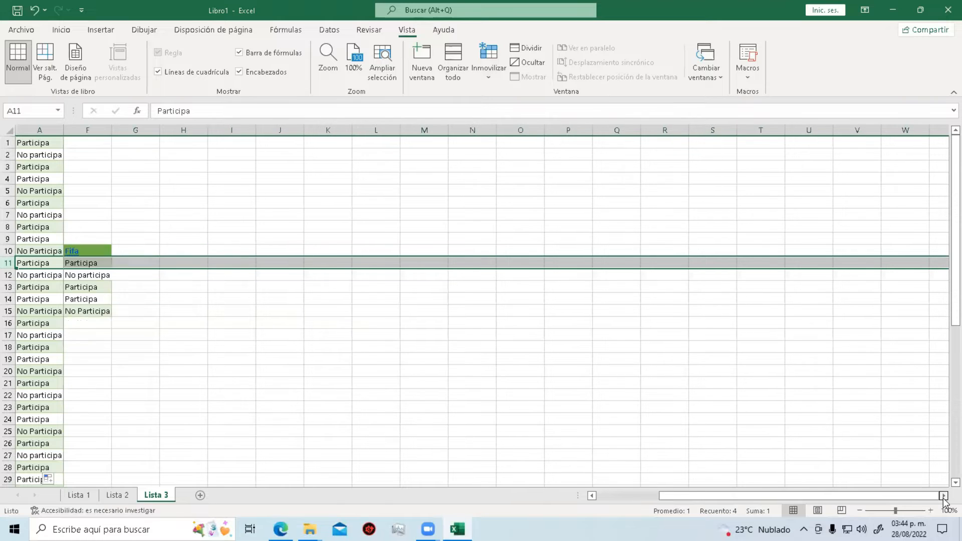
left_click(943, 495)
left_click(943, 496)
left_click(944, 496)
left_click(943, 495)
left_click_drag(594, 500, 568, 505)
scroll(581, 421, "down", 7)
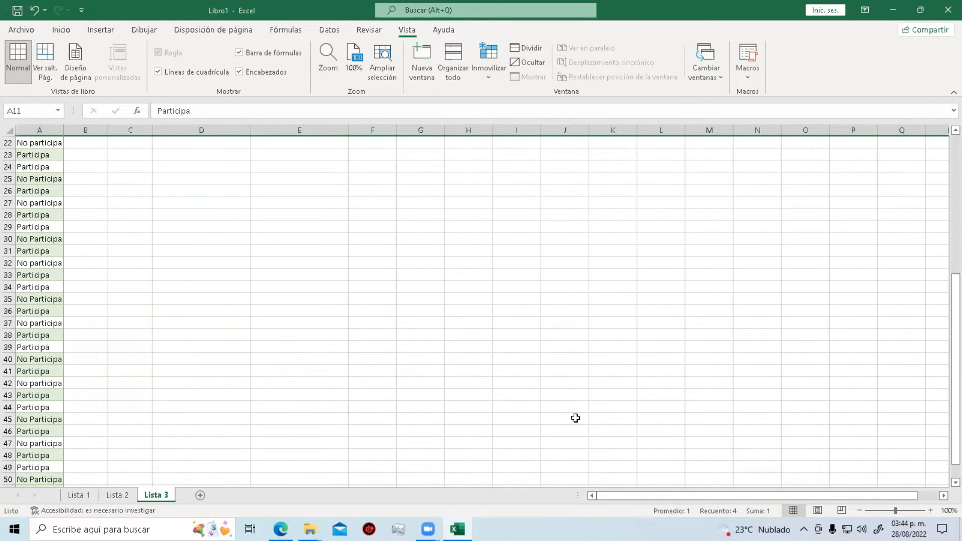
scroll(575, 418, "up", 7)
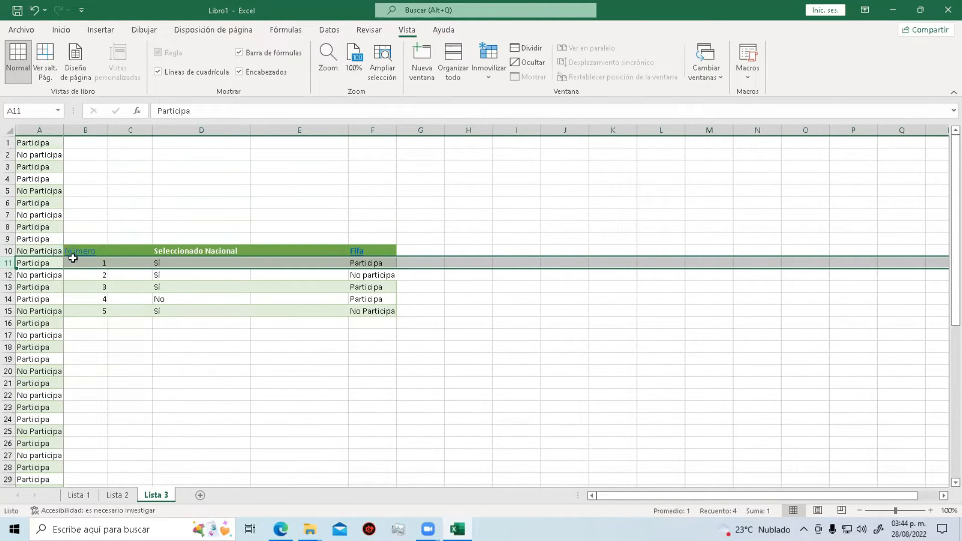
Unfreeze the first column, freeze the rows above row 11 instead, and check the table header further down.
left_click(489, 63)
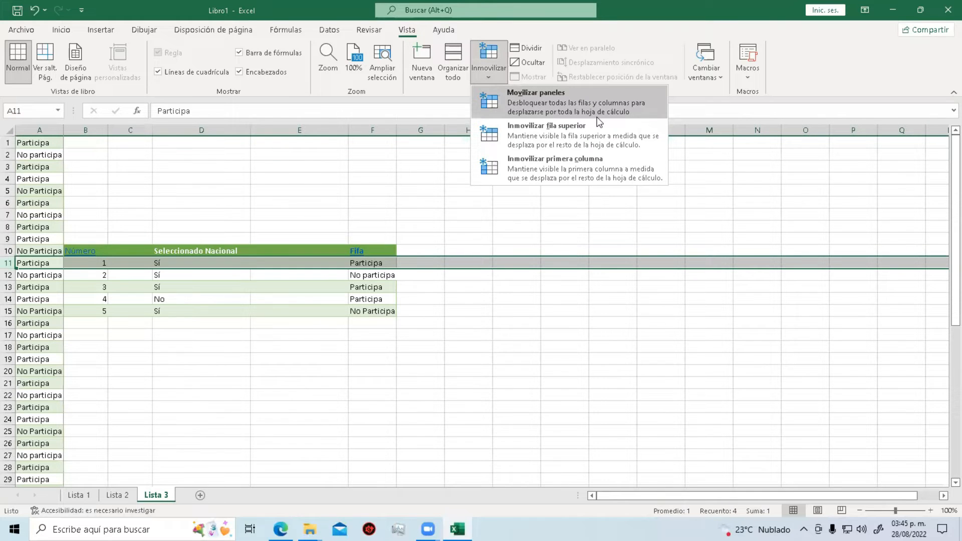
left_click(544, 112)
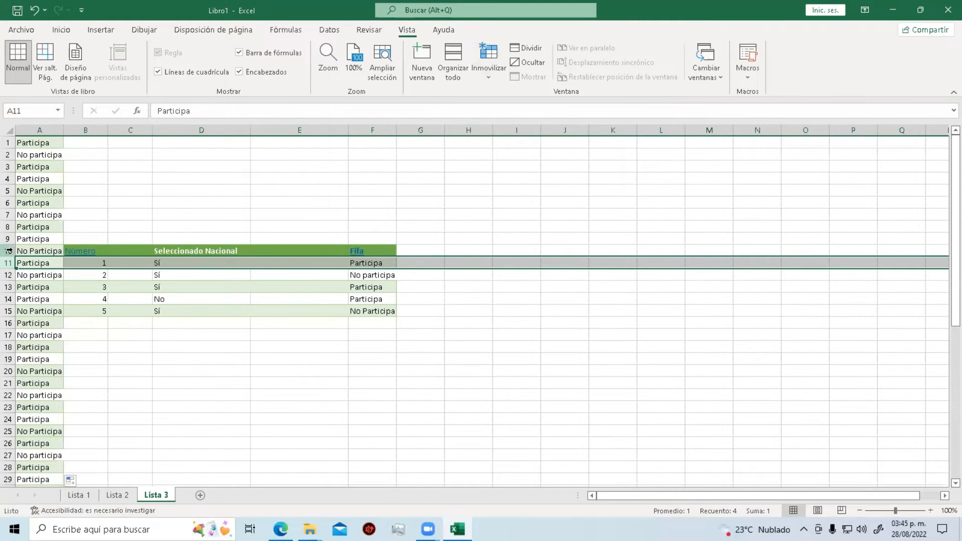
left_click(487, 68)
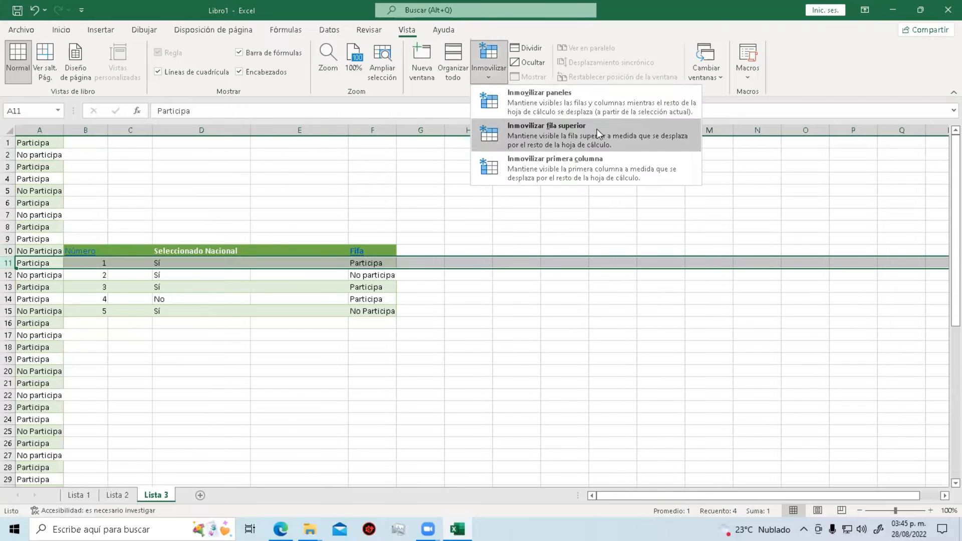
left_click(589, 134)
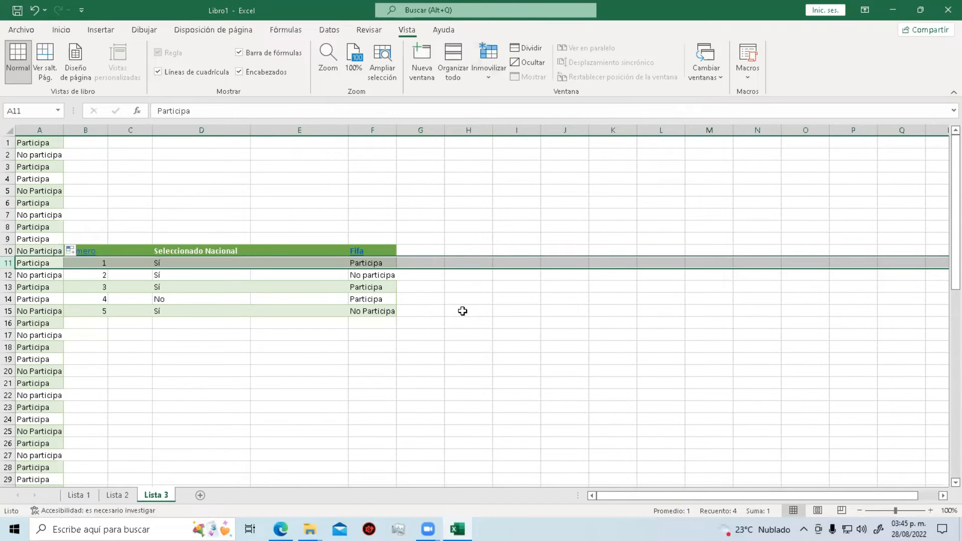
scroll(461, 311, "down", 13)
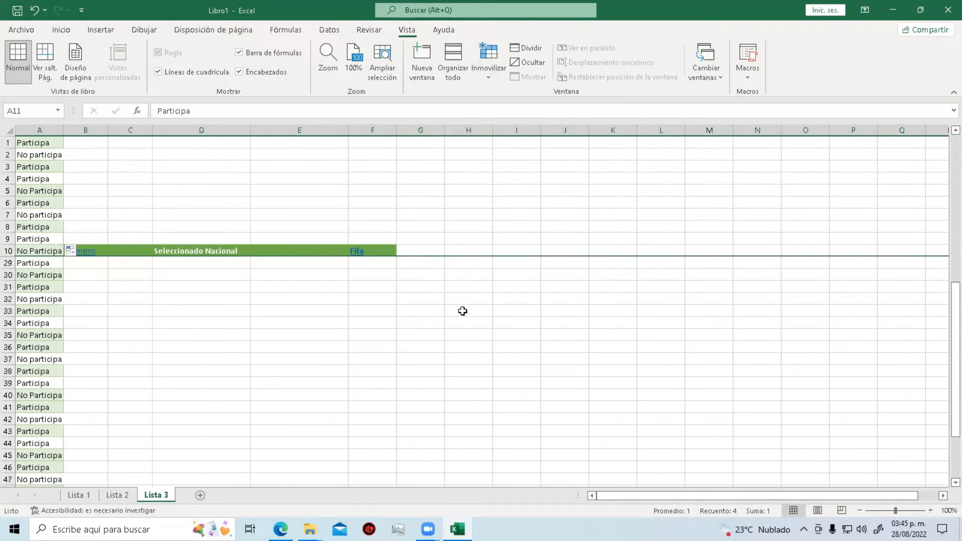
Freeze the first visible column with the sheet shifted so that column B leads, and check its behaviour in both directions.
left_click(942, 496)
left_click(486, 80)
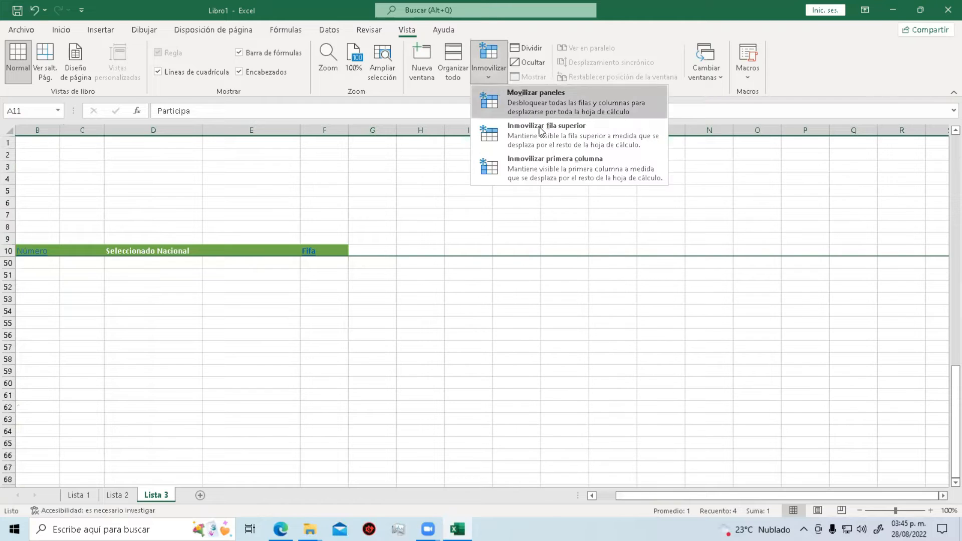
left_click(572, 175)
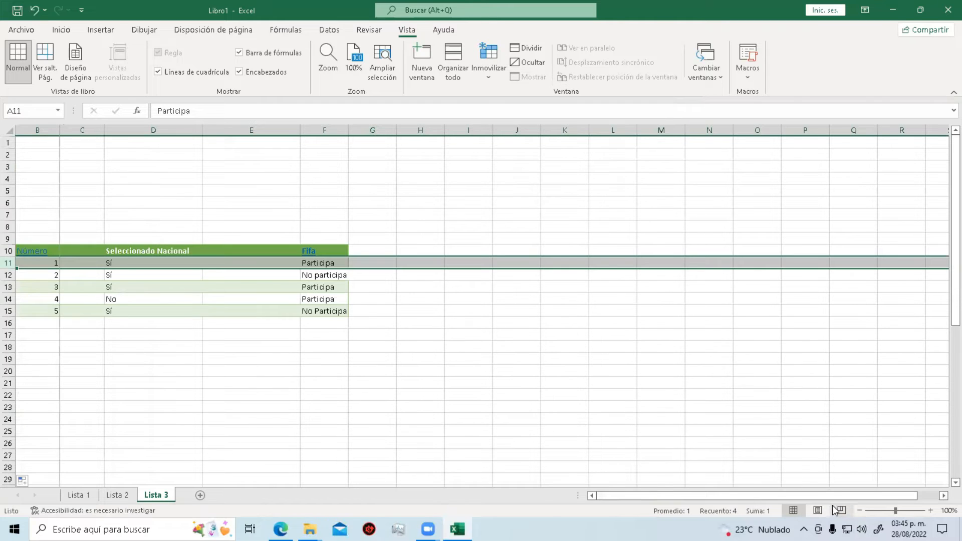
scroll(708, 444, "down", 7)
scroll(696, 456, "up", 7)
left_click_drag(662, 496, 560, 512)
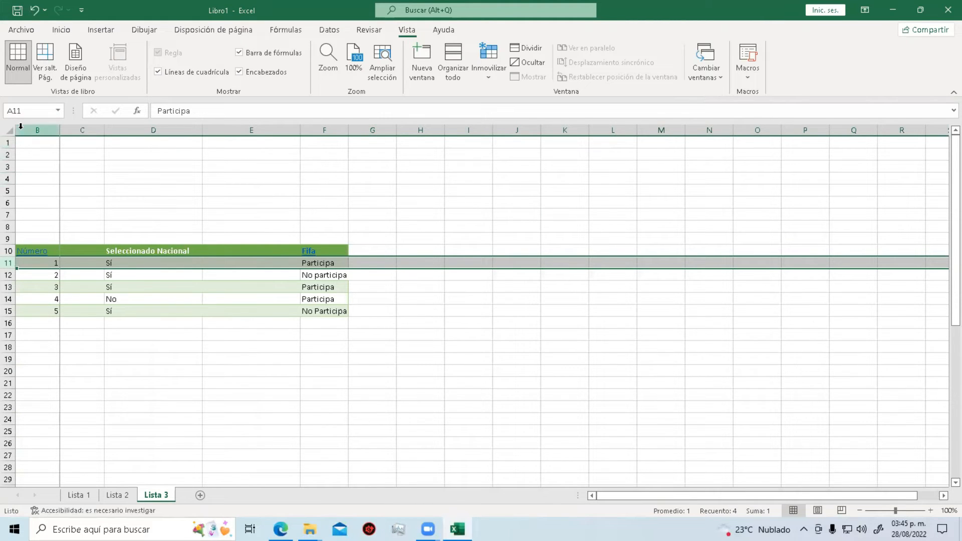
Unfreeze the panes with cell D6 selected and bring column A back into view.
left_click(19, 112)
key("Return")
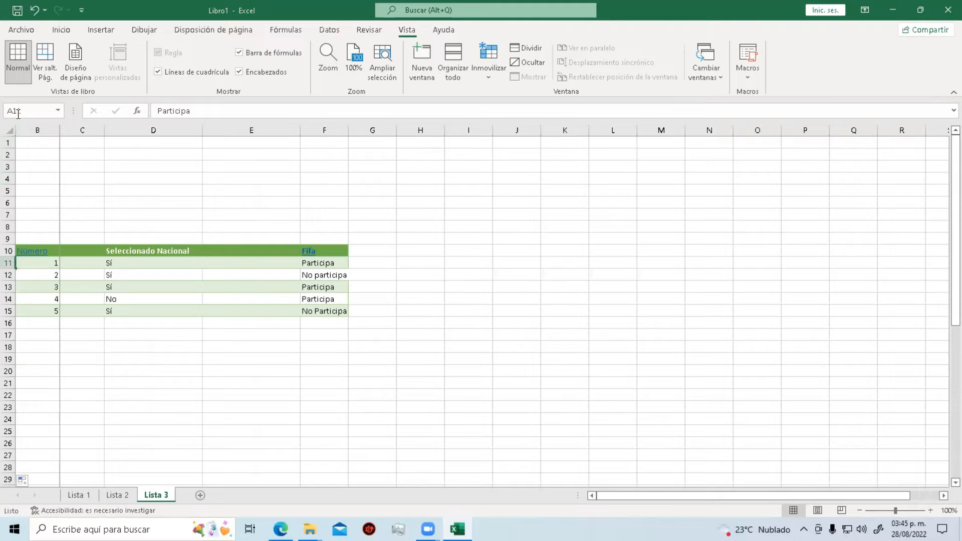
left_click(137, 203)
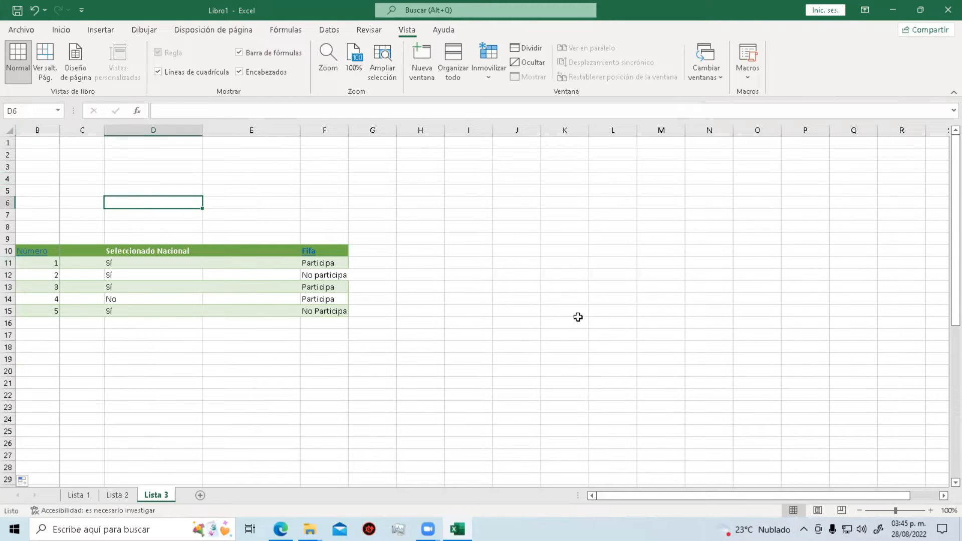
left_click(481, 66)
left_click(521, 98)
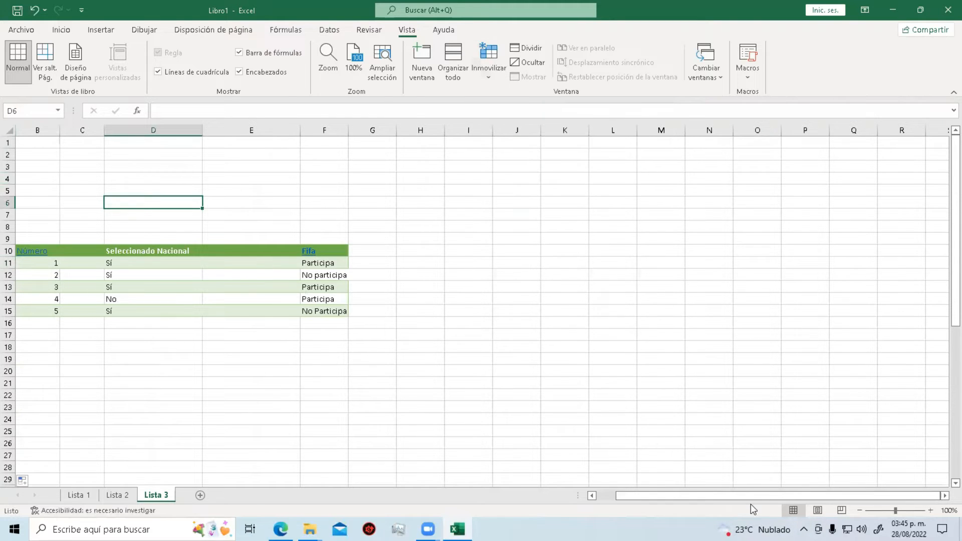
left_click_drag(702, 496, 567, 498)
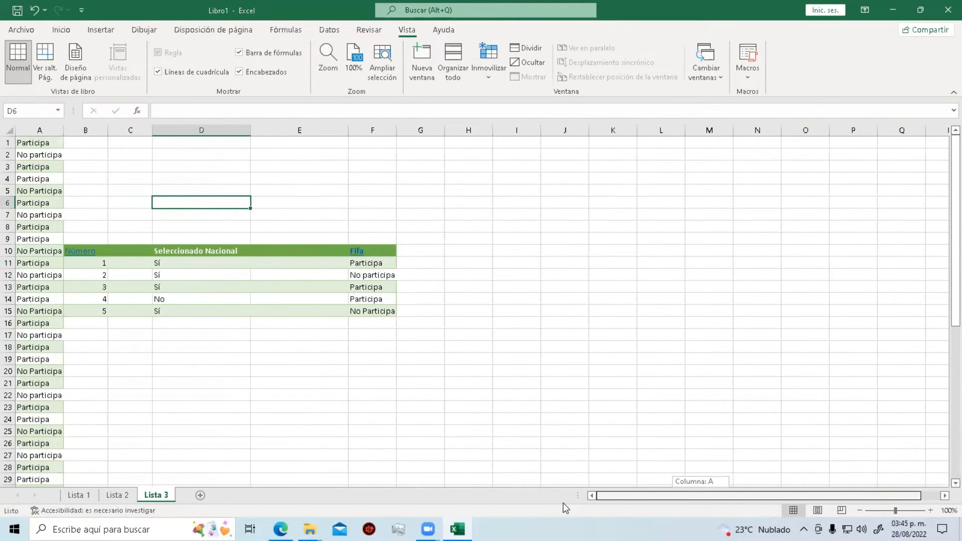
Widen column A so its participation values have more room.
left_click(94, 175)
left_click(96, 145)
left_click(88, 157)
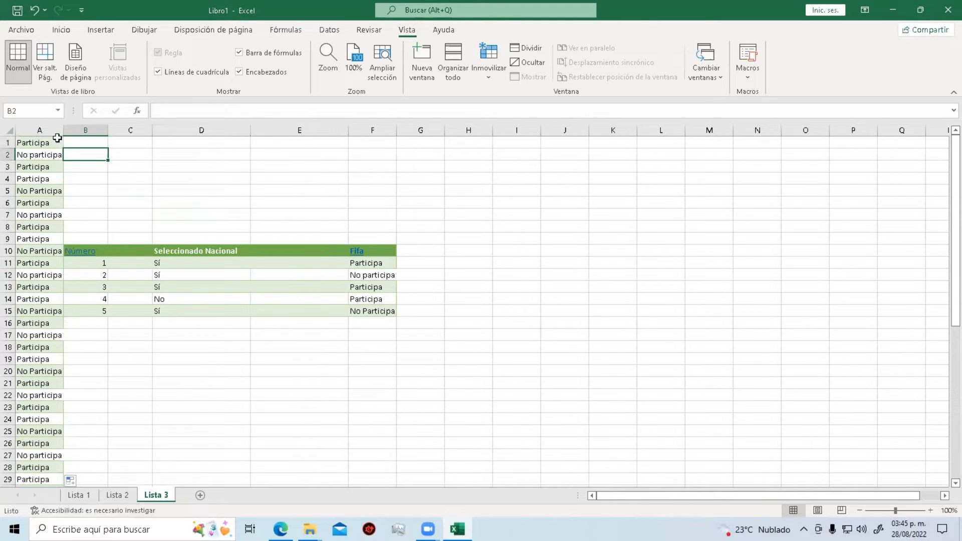
left_click_drag(60, 130, 97, 130)
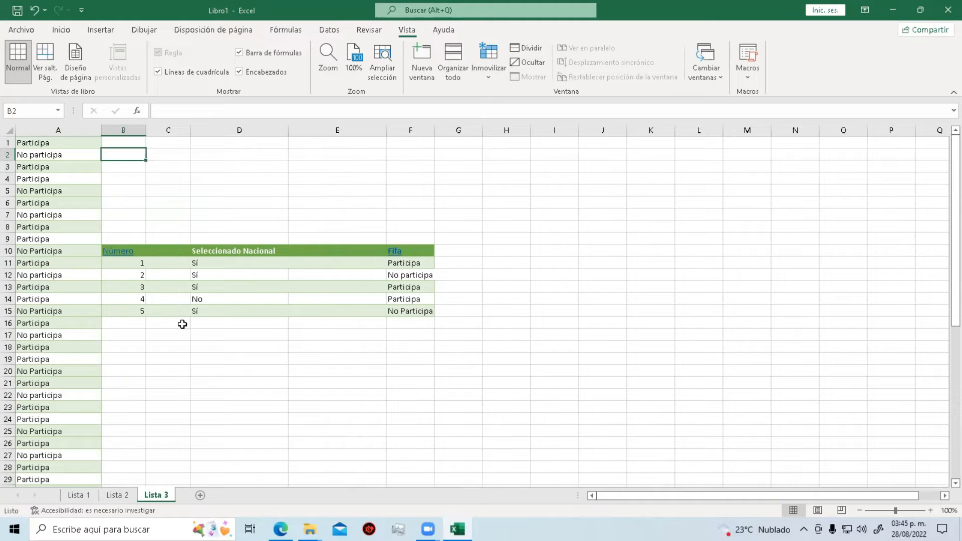
Insert a blank row above row 12 of the table.
left_click(7, 274)
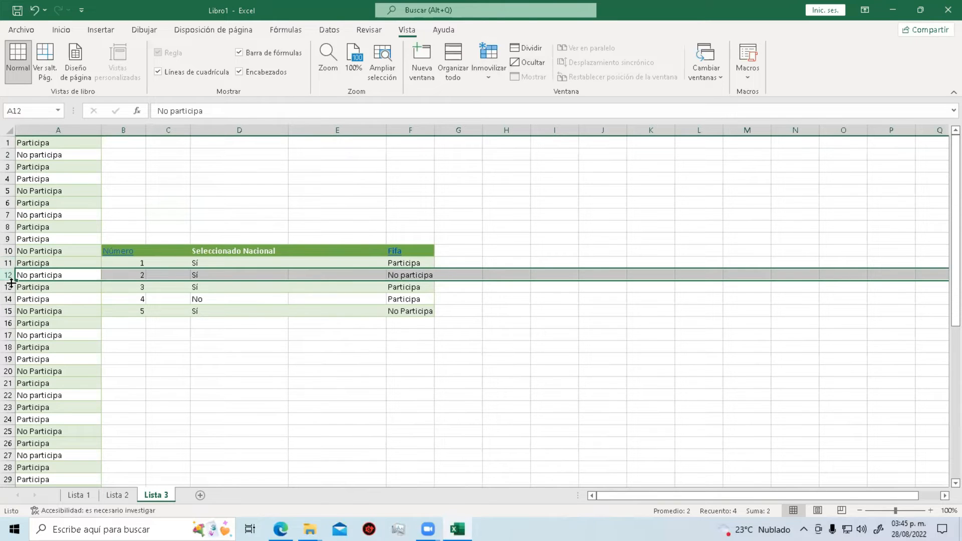
left_click(67, 32)
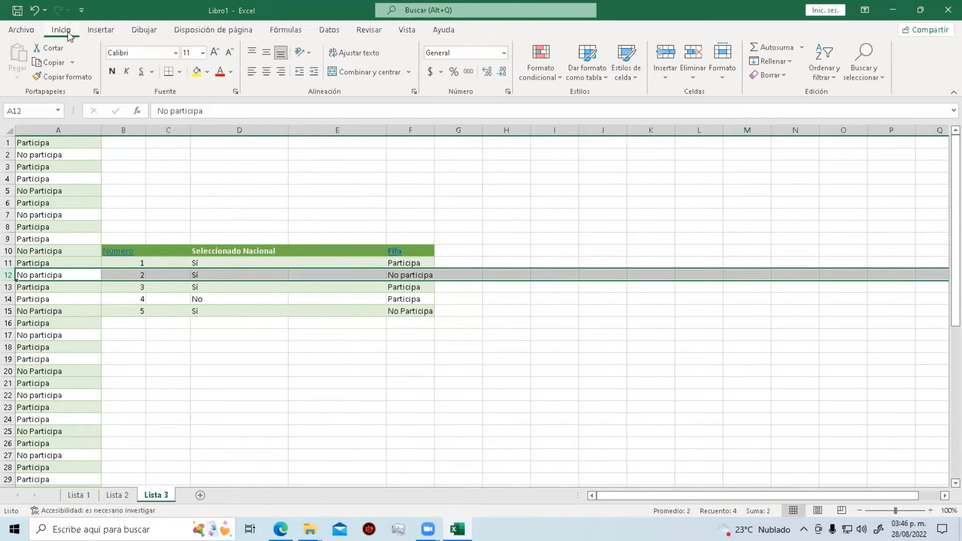
left_click(664, 79)
left_click(699, 95)
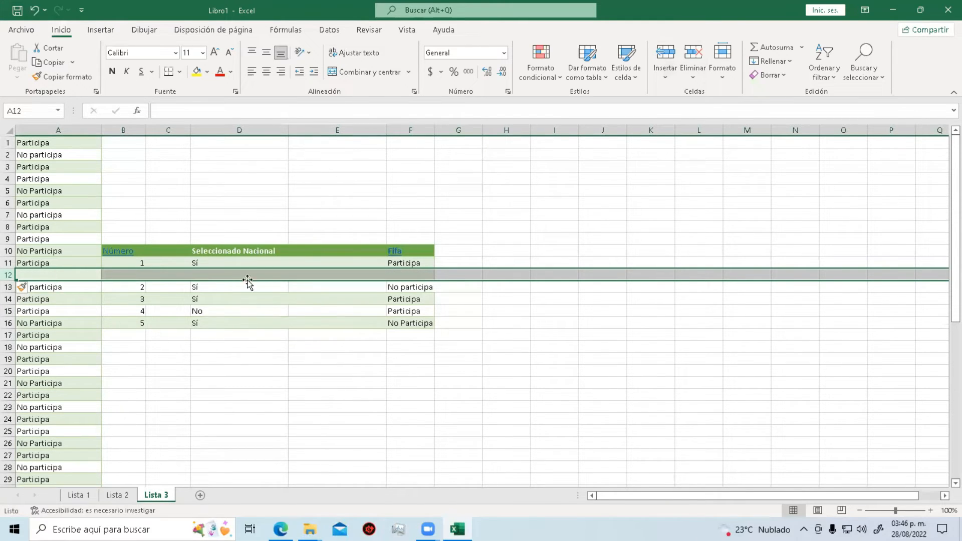
Insert a blank sheet column before column B, using cell B1 as the reference.
left_click(665, 76)
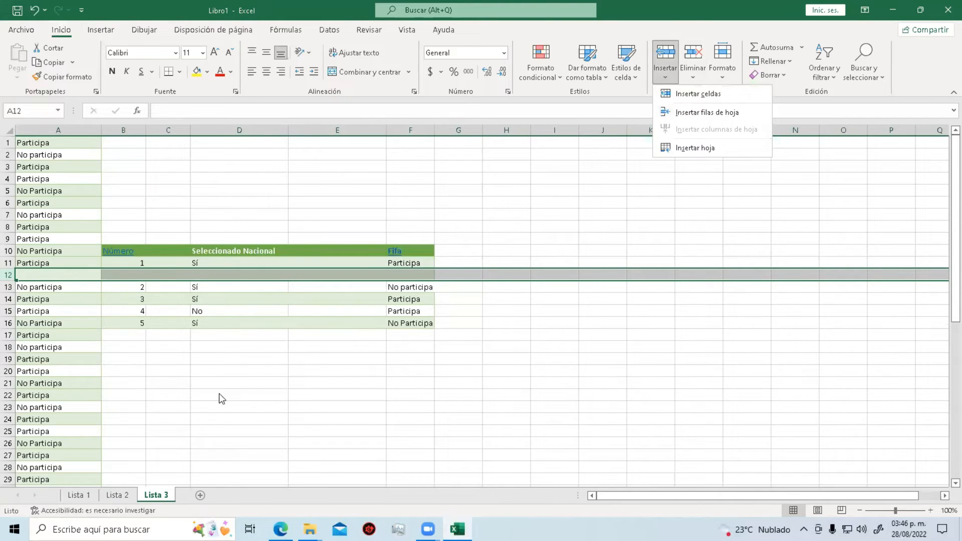
left_click(125, 143)
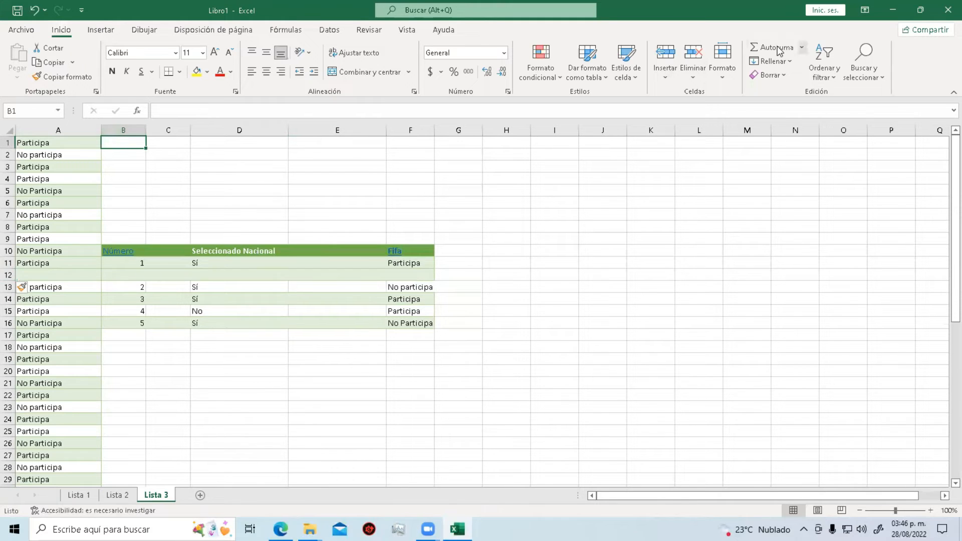
left_click(666, 75)
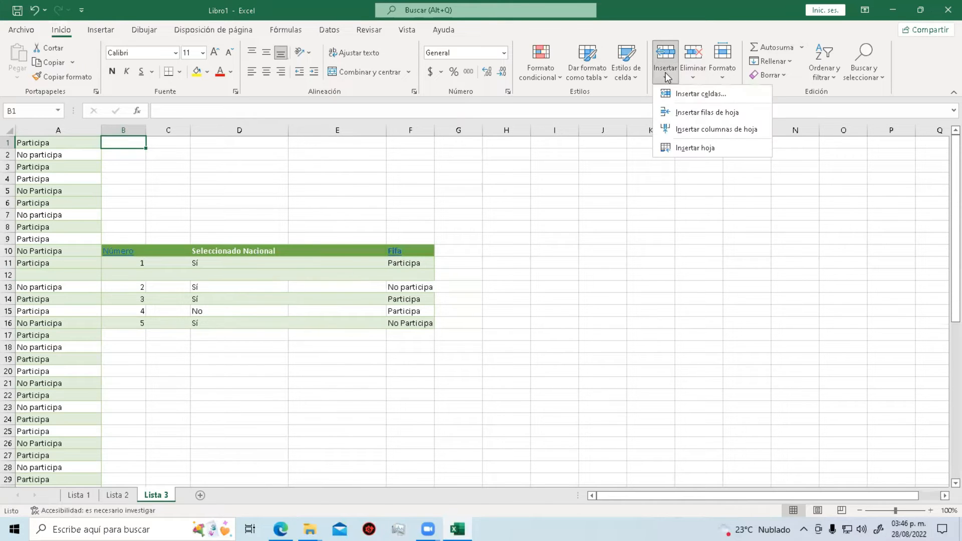
left_click(704, 129)
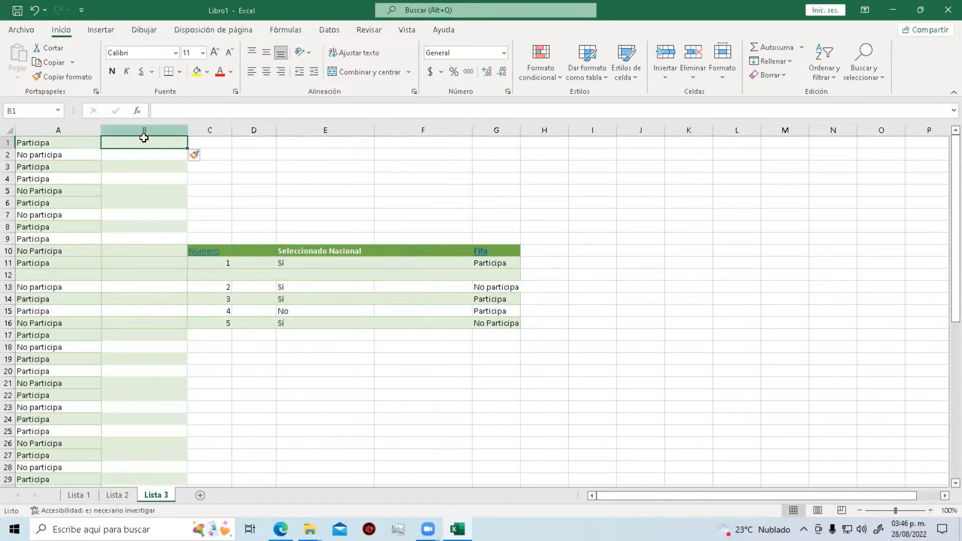
scroll(249, 341, "down", 3)
scroll(255, 342, "up", 3)
Insert another blank column before column B through the column's own options.
right_click(152, 133)
right_click(120, 129)
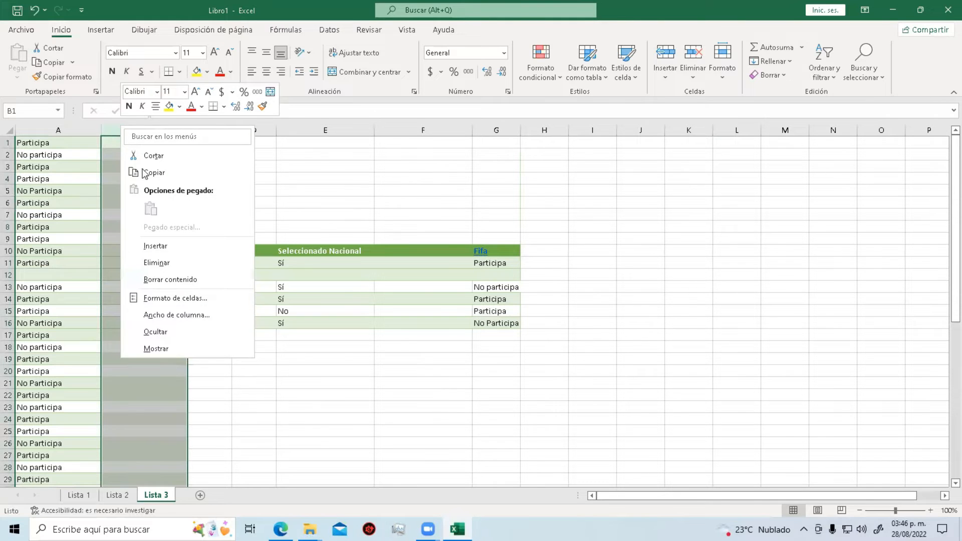
left_click(181, 246)
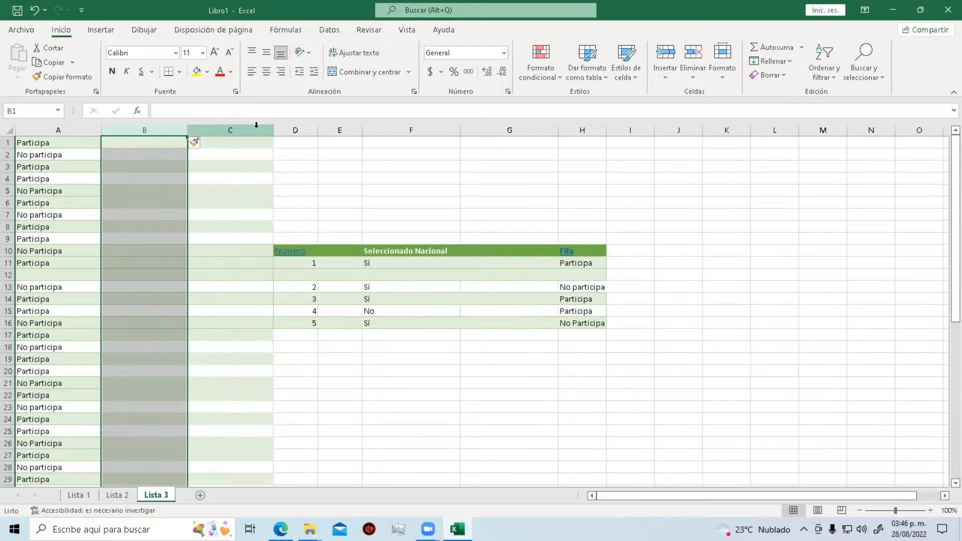
Insert a second blank row above row 13 and check the rows below it.
right_click(10, 289)
left_click(59, 176)
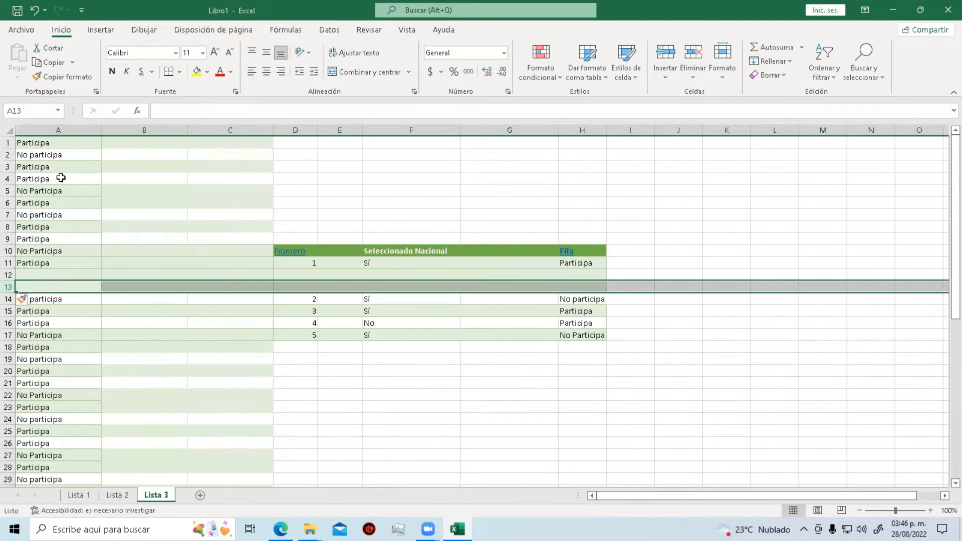
left_click(244, 429)
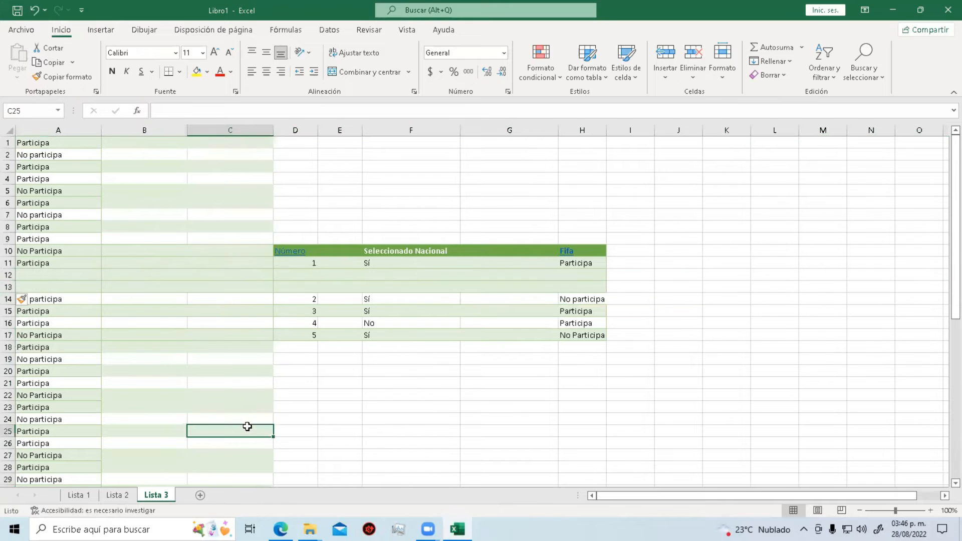
scroll(546, 378, "down", 2)
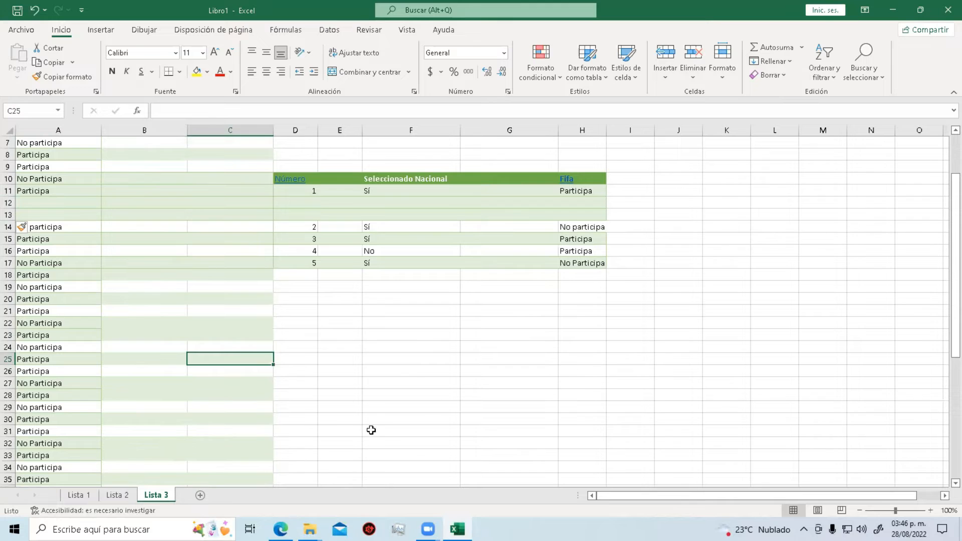
scroll(375, 427, "up", 2)
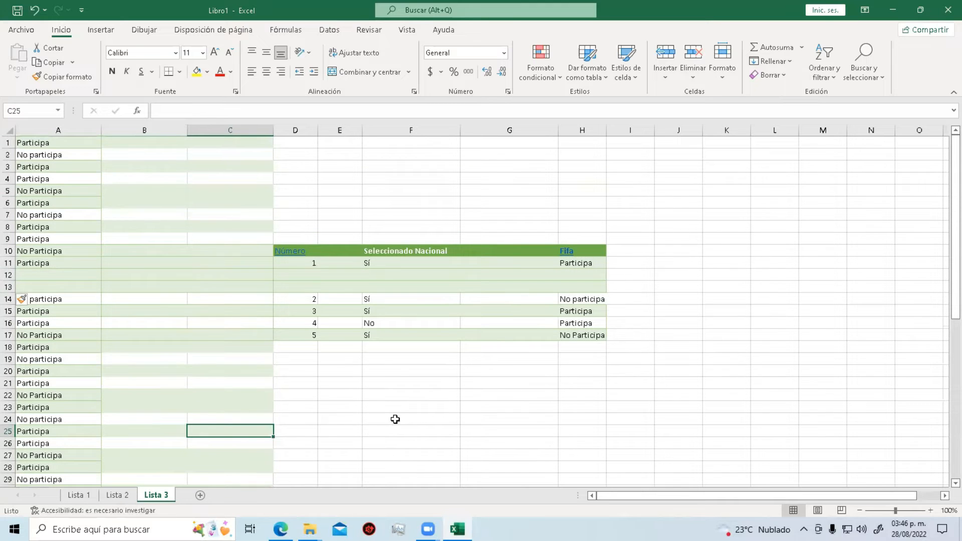
Hide the blank column B.
left_click(139, 129)
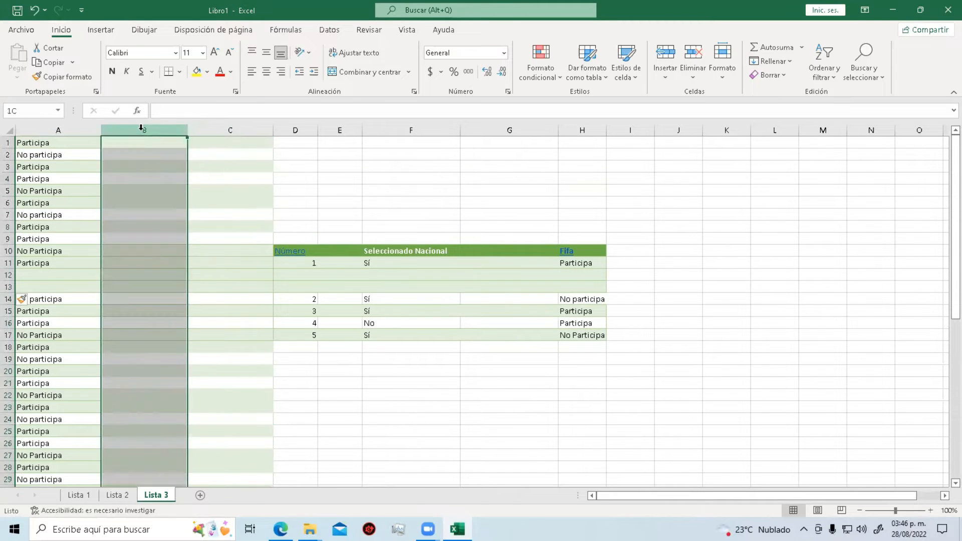
left_click(230, 130)
right_click(160, 132)
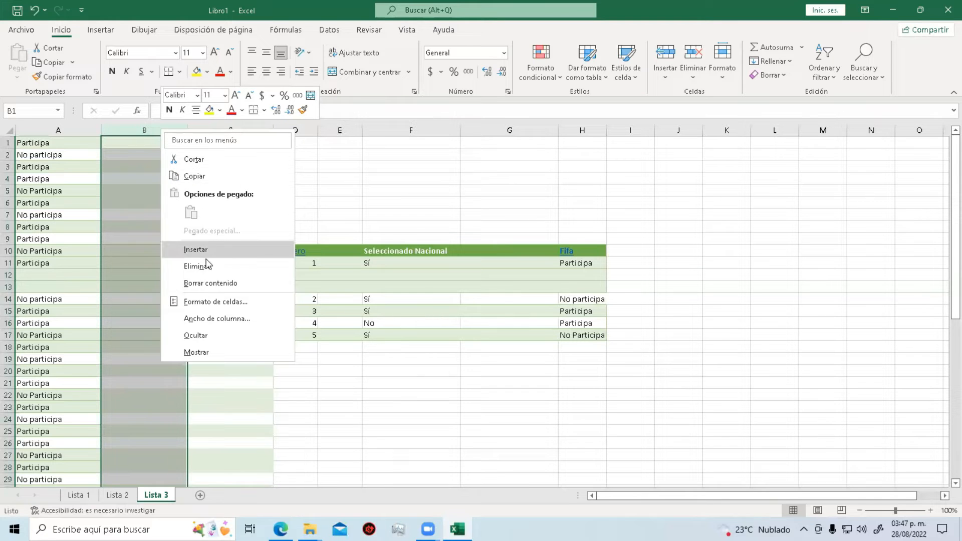
left_click(222, 334)
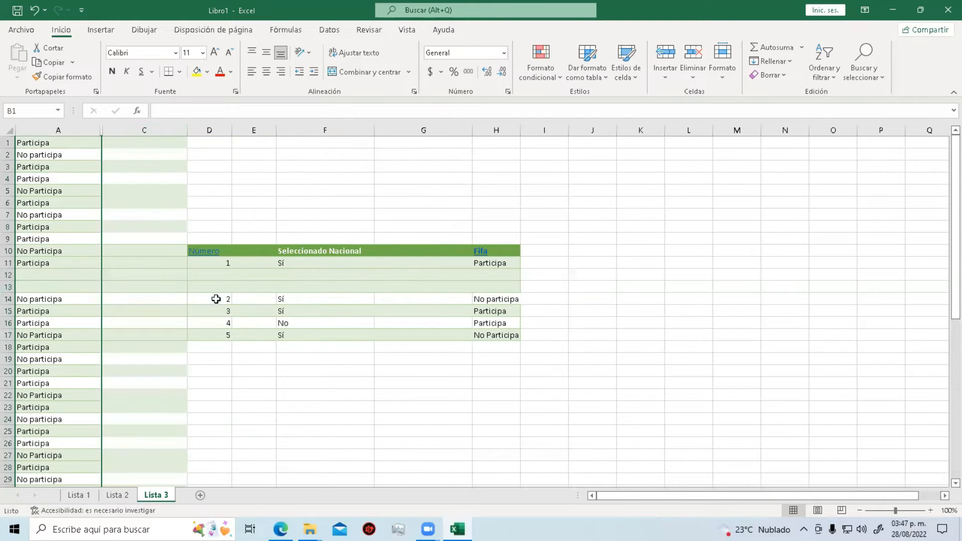
Hide the blank column C with the sheet's hide-columns formatting option.
left_click(154, 128)
right_click(155, 128)
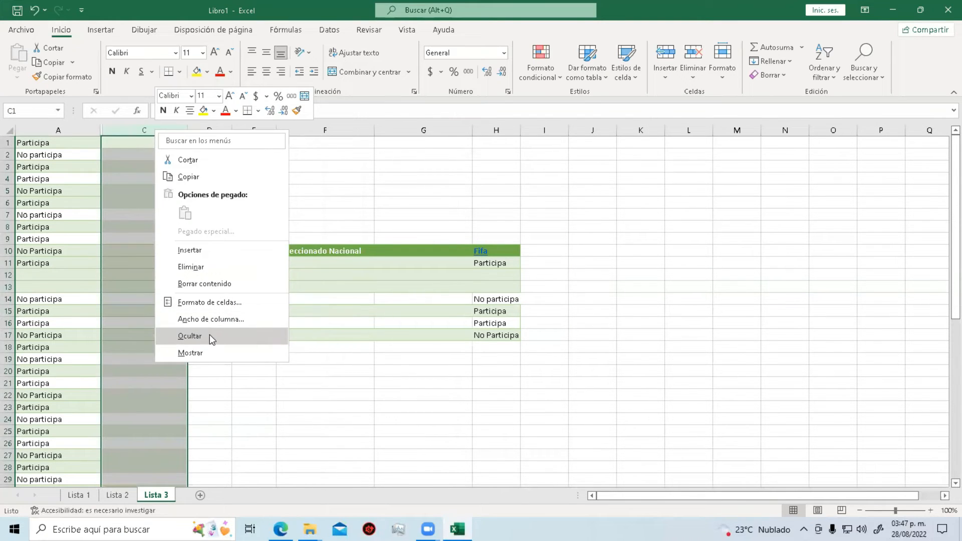
key("Escape")
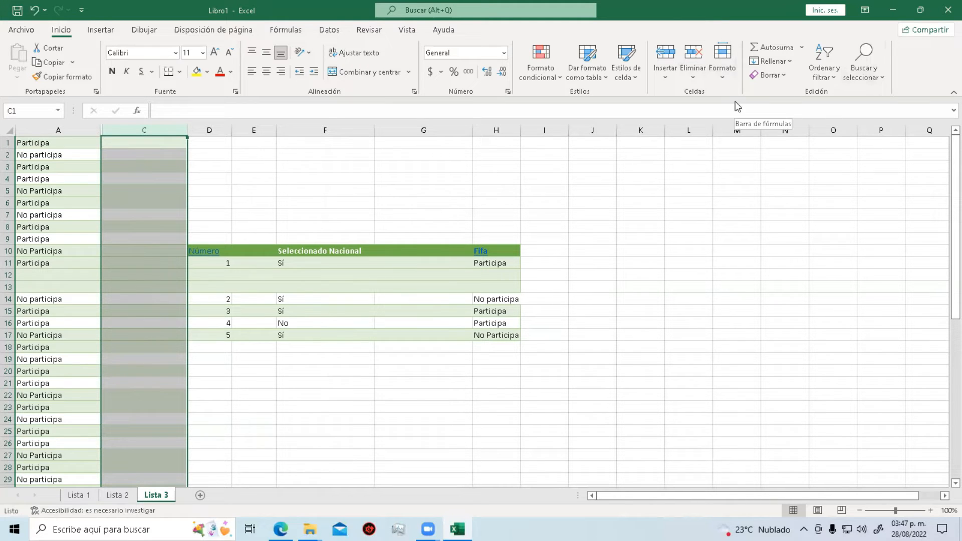
left_click(724, 75)
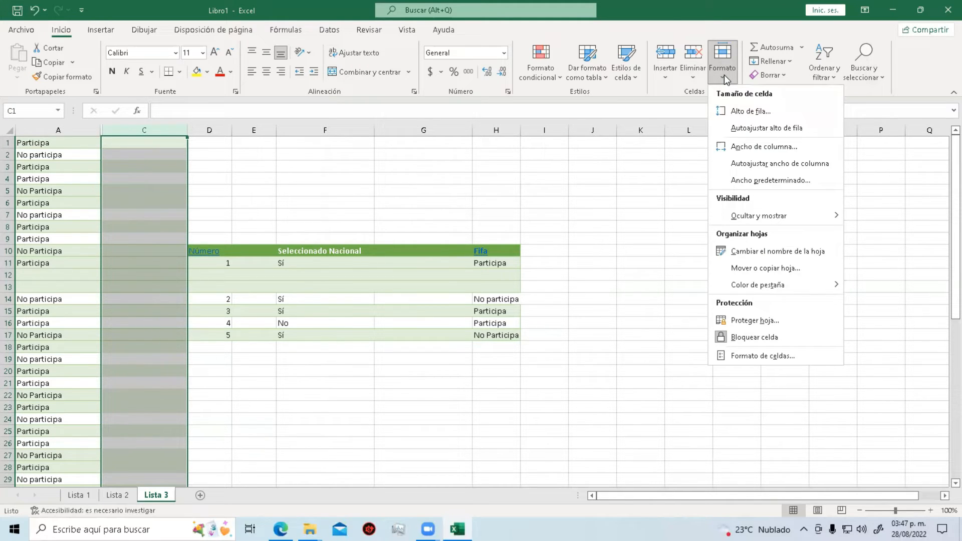
mouse_move(743, 220)
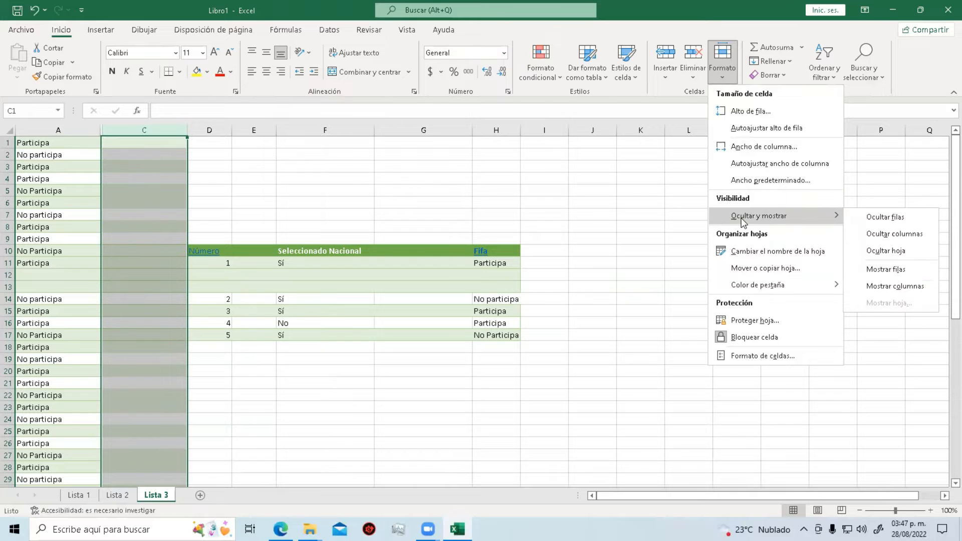
left_click(878, 236)
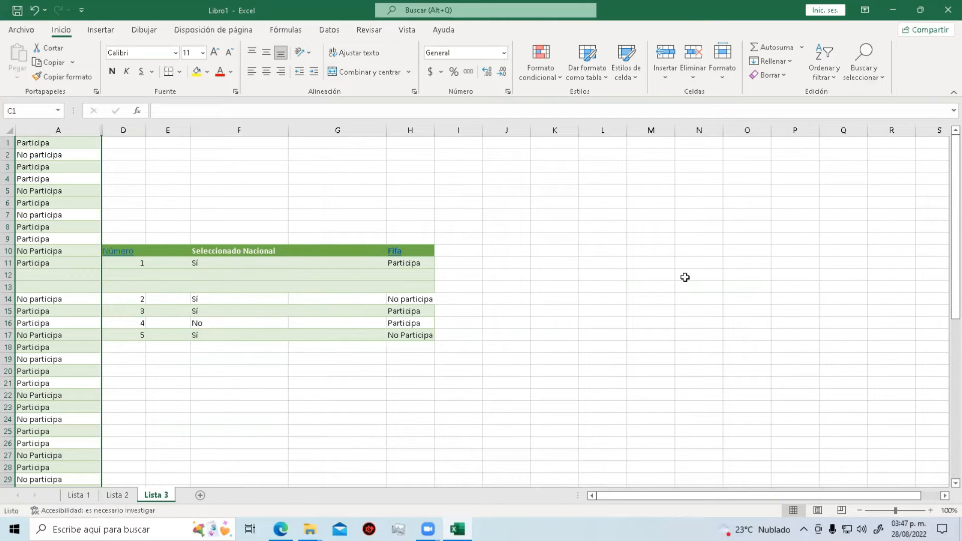
Unhide column C with the show-columns formatting option.
left_click(723, 79)
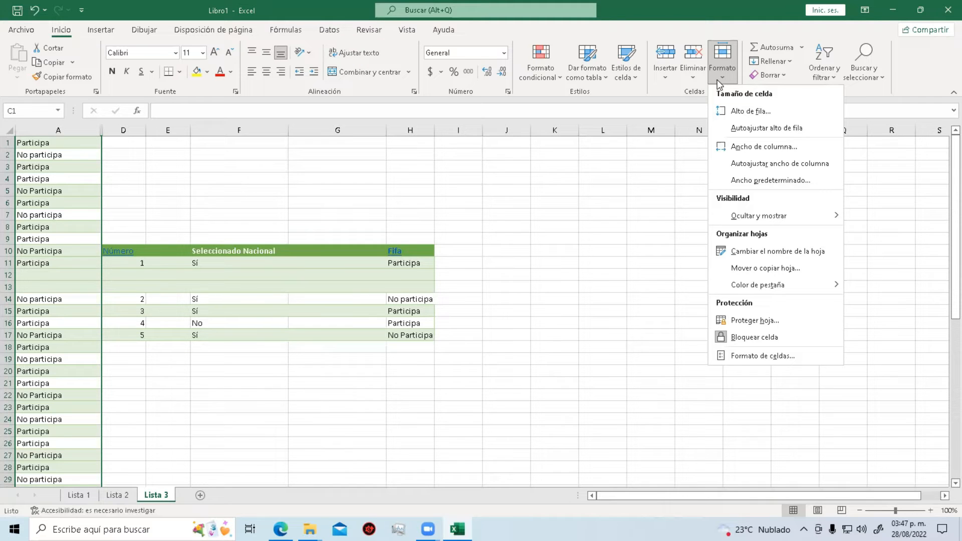
mouse_move(806, 217)
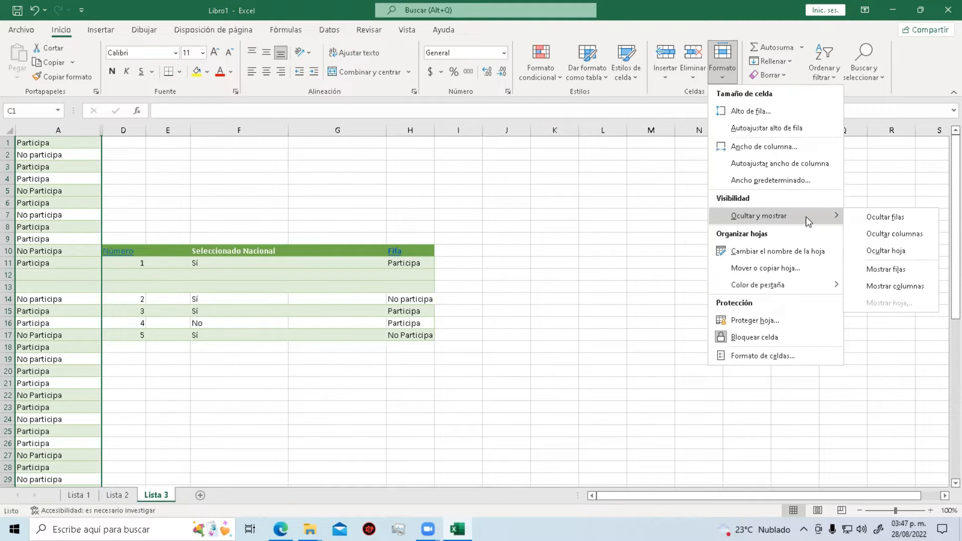
left_click(896, 285)
Try to unhide the hidden column B with cell G8 selected.
left_click(408, 227)
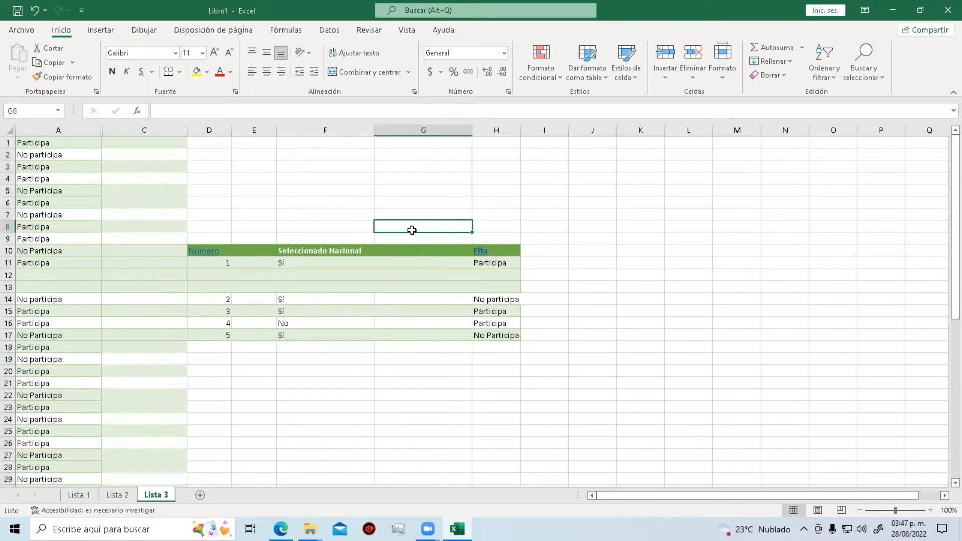
left_click(724, 74)
mouse_move(815, 222)
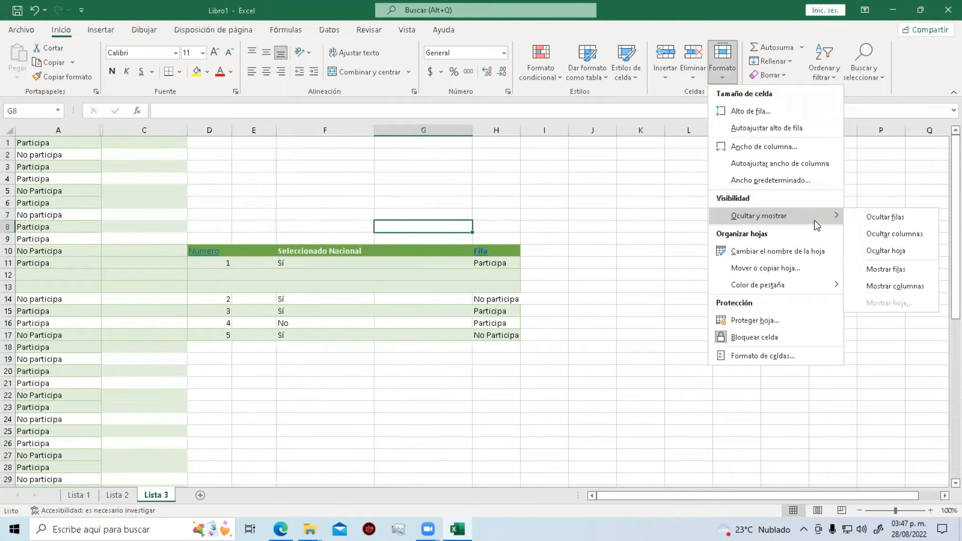
left_click(896, 285)
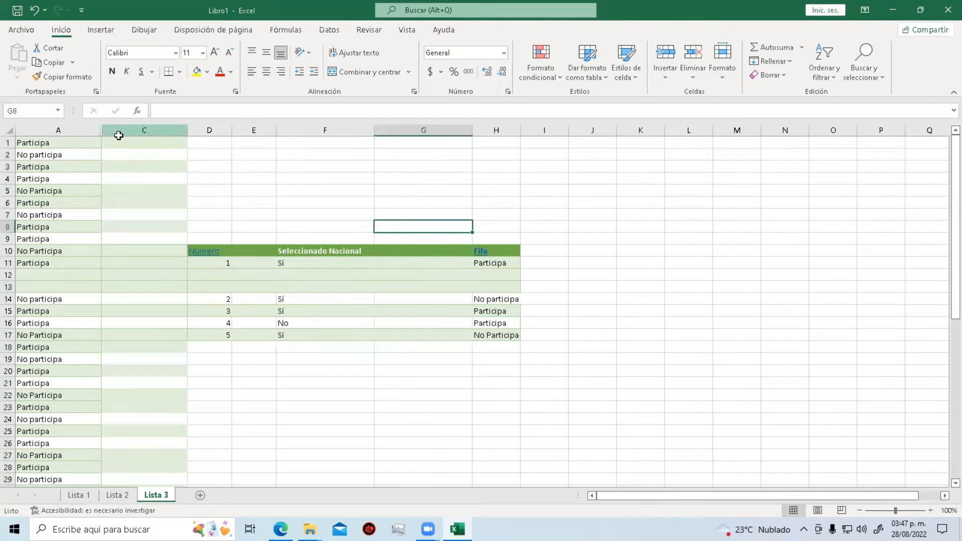
Reveal the hidden column B as a narrow strip by widening it at the boundary between columns A and C.
left_click(119, 134)
left_click(86, 131)
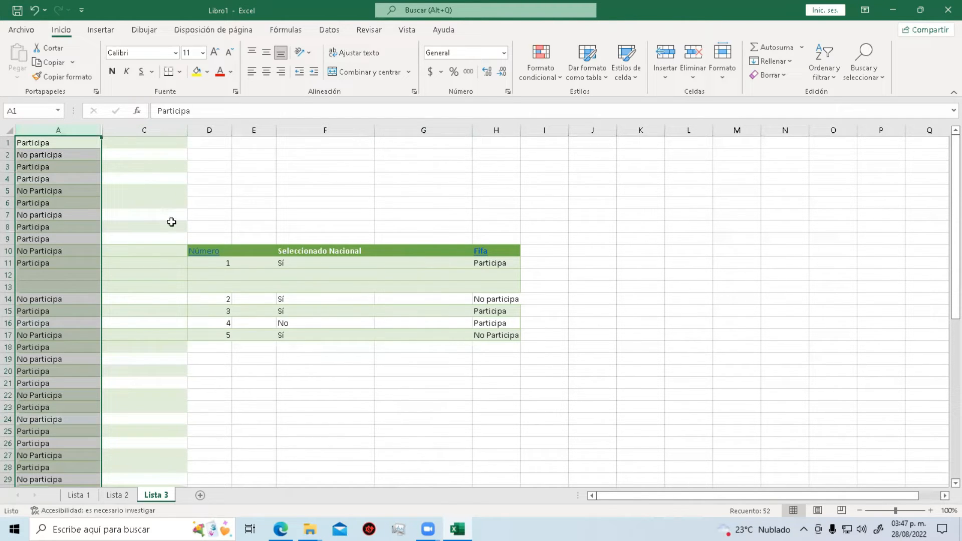
right_click(101, 130)
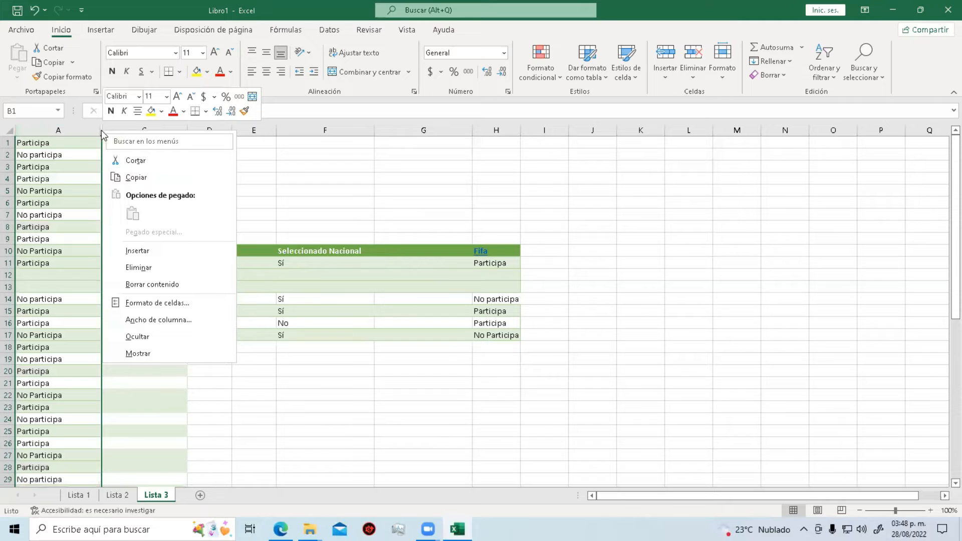
left_click(100, 130)
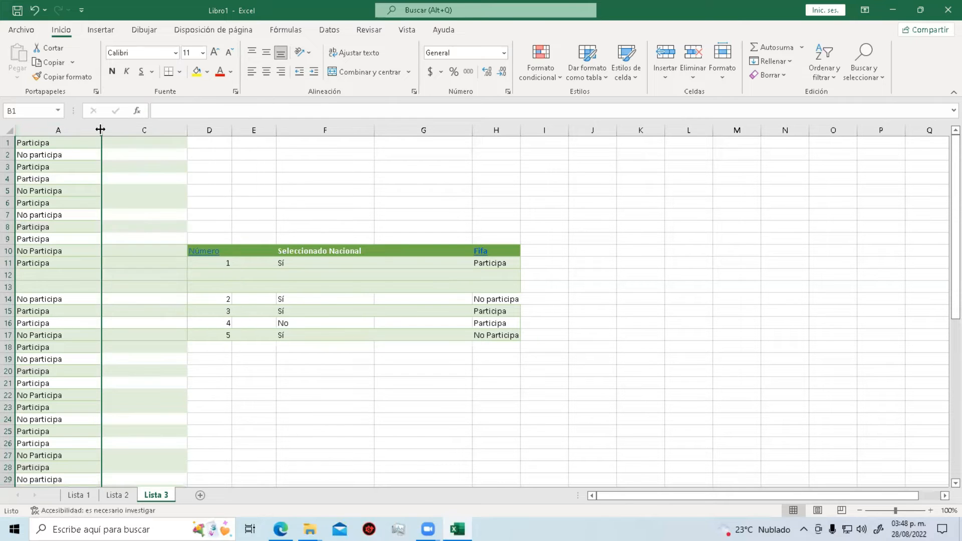
mouse_move(100, 130)
left_mouse_down()
mouse_move(122, 133)
mouse_move(99, 133)
mouse_move(107, 133)
left_mouse_up()
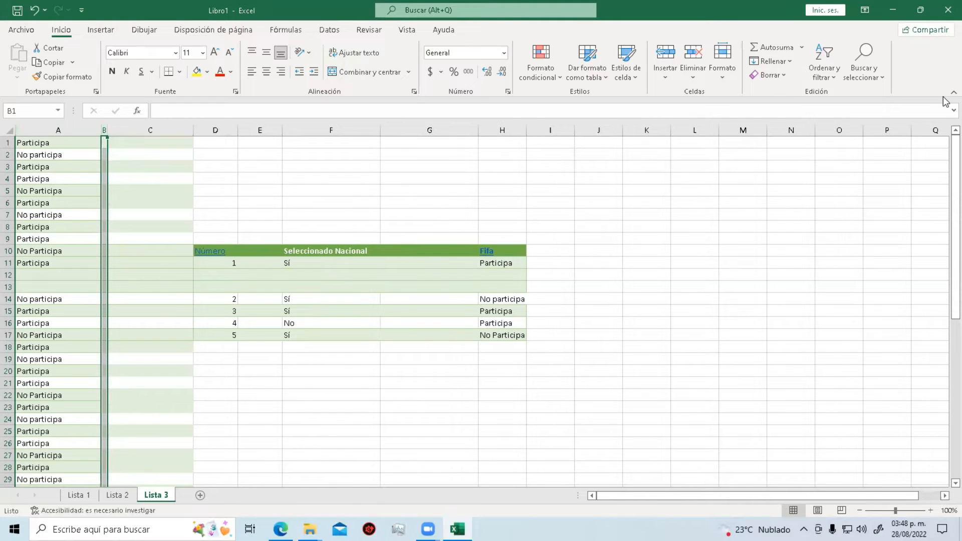
Hide the narrow column B again with the hide-columns formatting option.
left_click(721, 80)
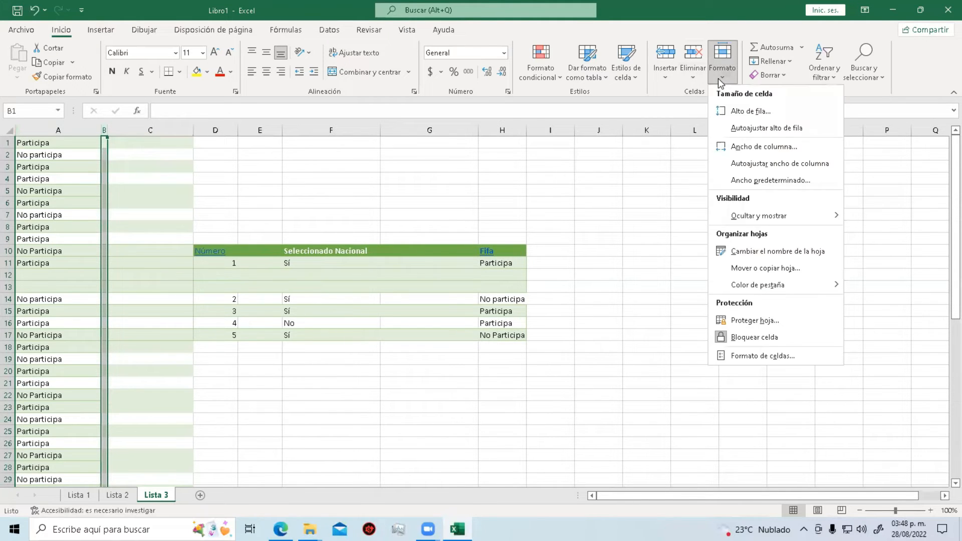
mouse_move(823, 215)
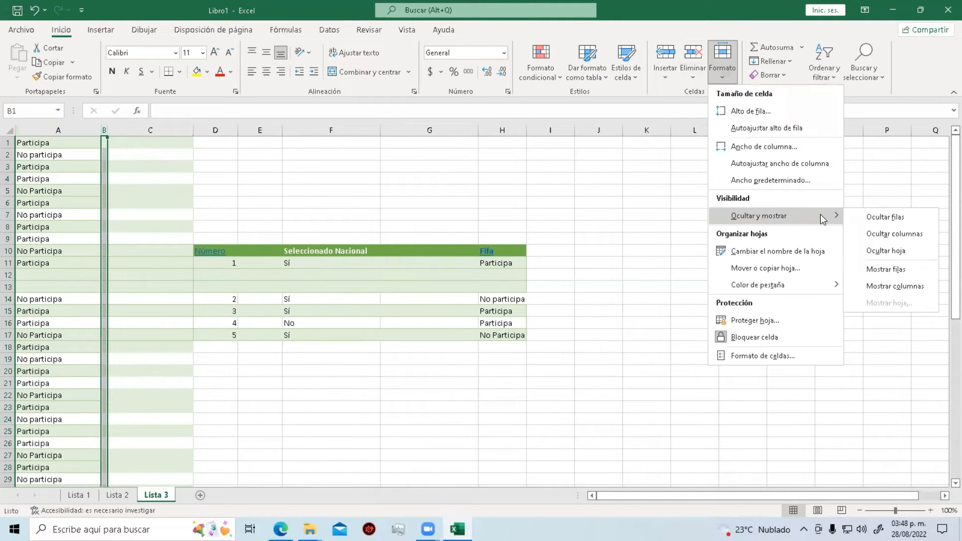
left_click(893, 233)
Narrow column A to roughly its text width, shrink column C to a thin strip and select column C.
left_click_drag(105, 138, 68, 141)
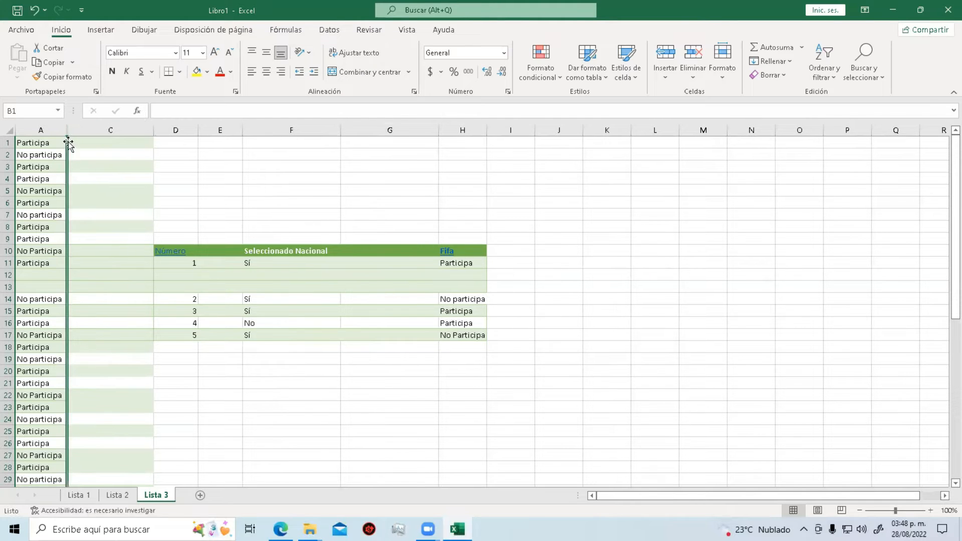
left_click_drag(157, 131, 73, 146)
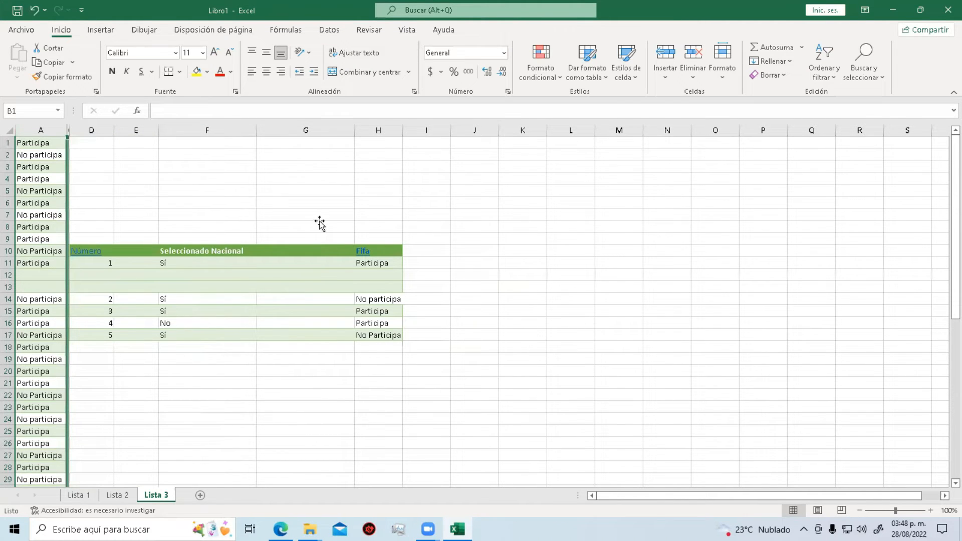
left_click(319, 221)
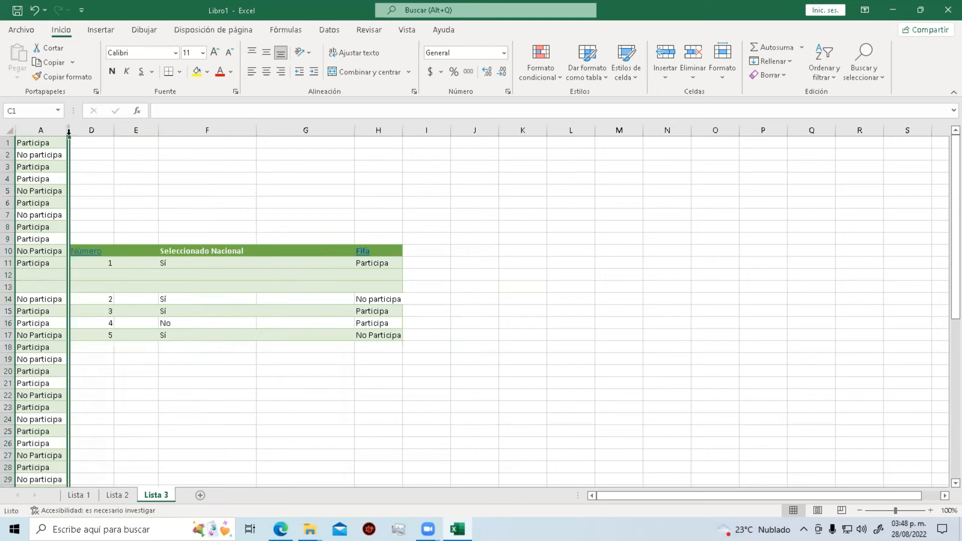
Undo the narrowing of column C and reveal hidden column B by widening it at the boundary between columns A and C.
left_click(218, 176)
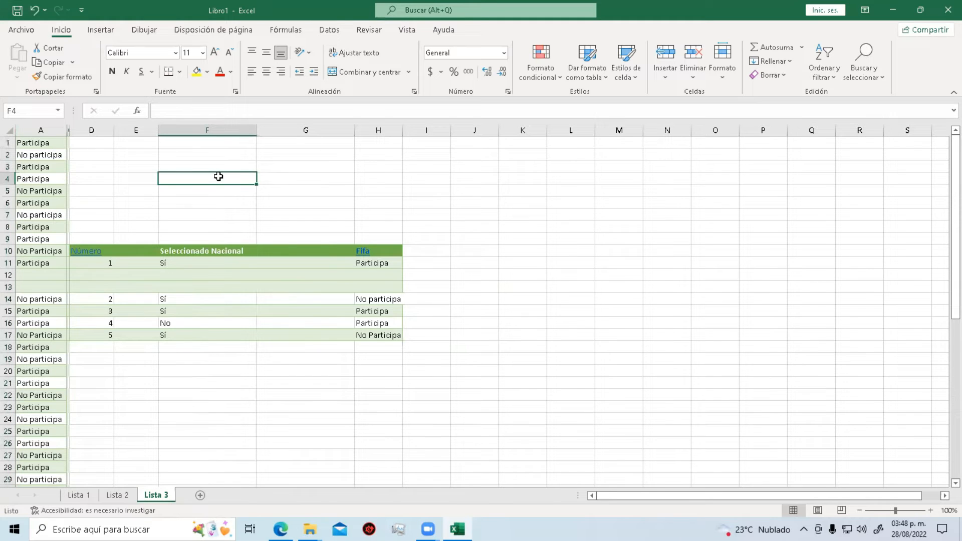
key("ctrl+z")
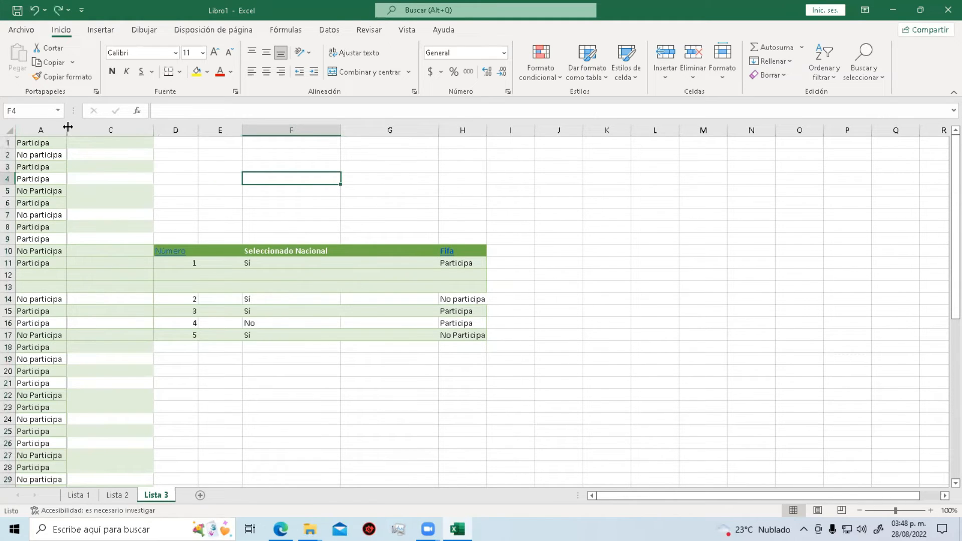
left_click_drag(68, 131, 122, 132)
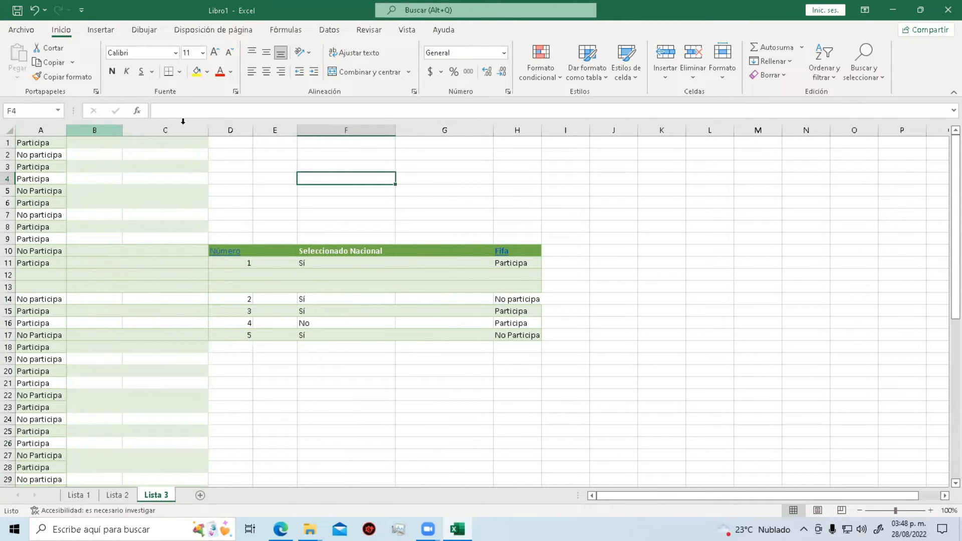
Hide the Lista 3 sheet, view Lista 1 and return to Lista 2.
left_click(723, 77)
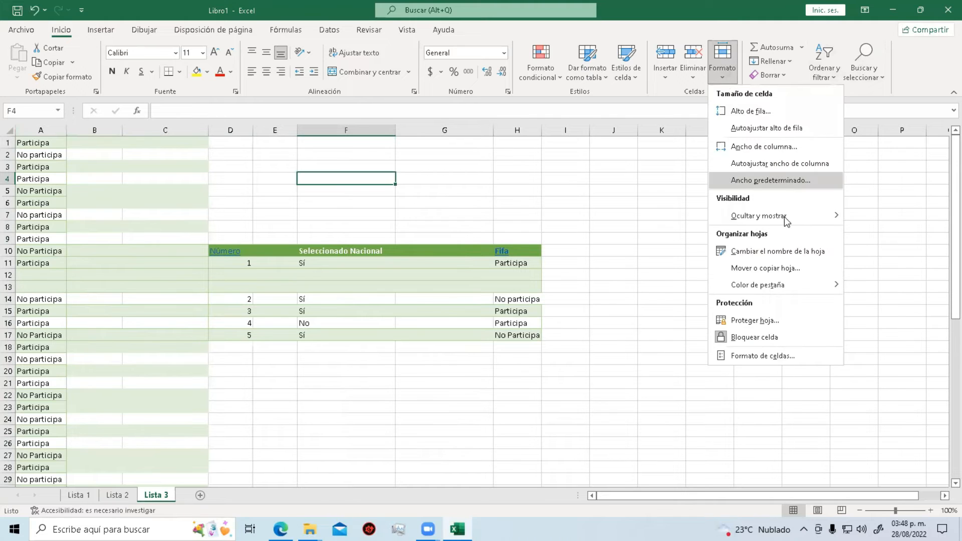
mouse_move(785, 221)
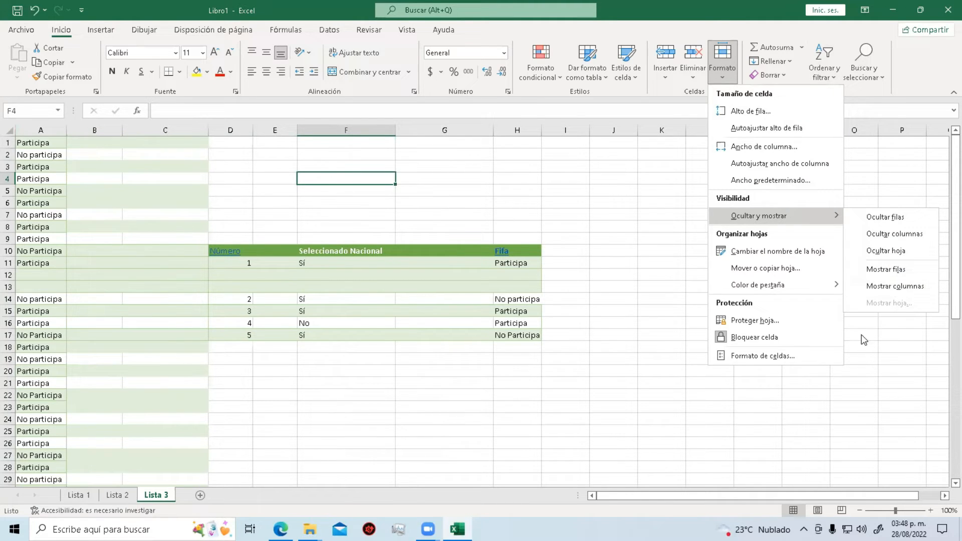
left_click(554, 294)
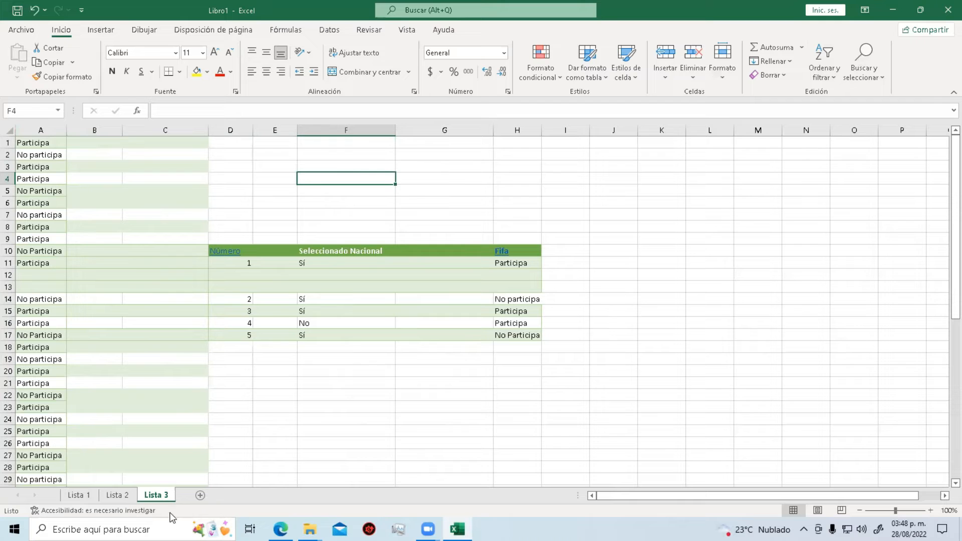
right_click(159, 499)
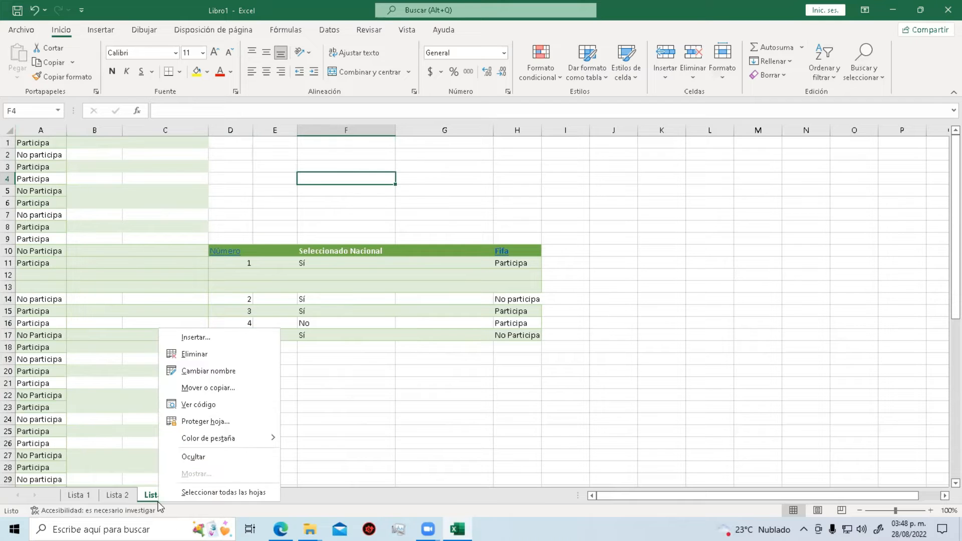
left_click(201, 458)
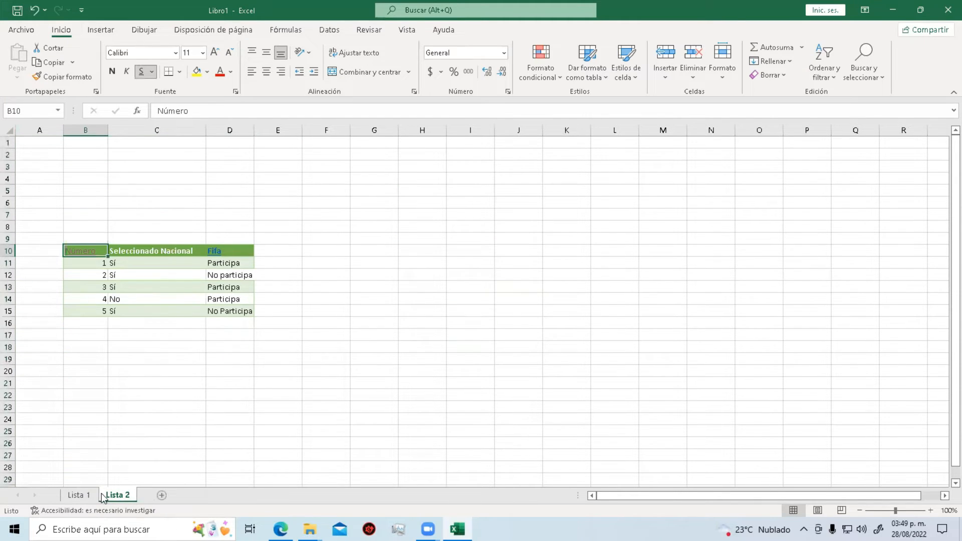
left_click(76, 496)
left_click(114, 498)
Unhide the Lista 3 sheet using the show-sheet formatting option.
left_click(722, 63)
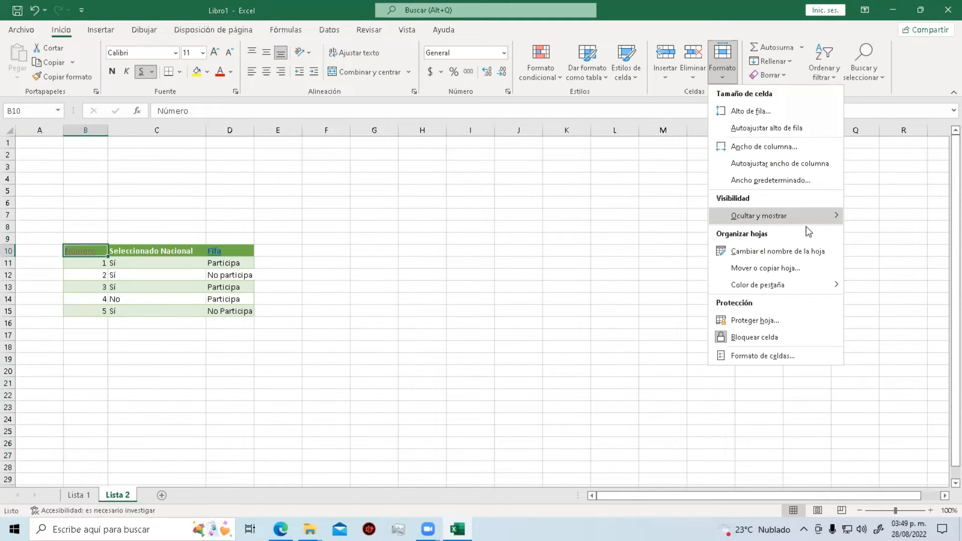
mouse_move(816, 215)
left_click(886, 305)
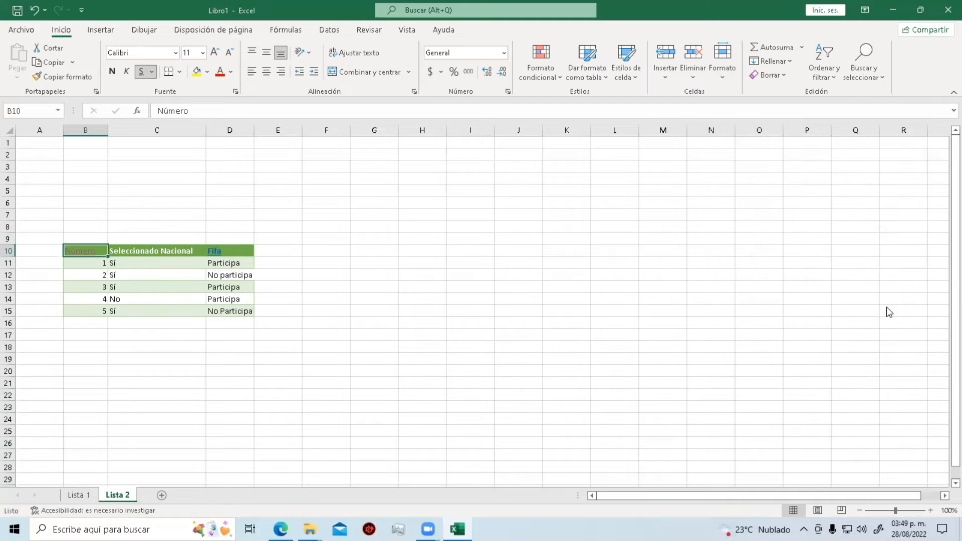
left_click(503, 317)
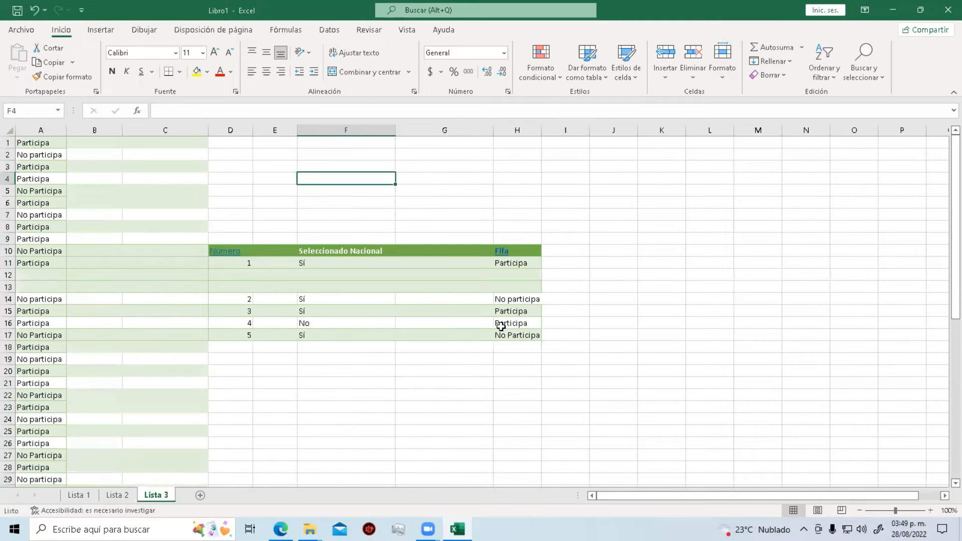
Copy A1:A18 from Lista 3 and paste it into a new sheet starting at cell D8.
left_click(364, 398)
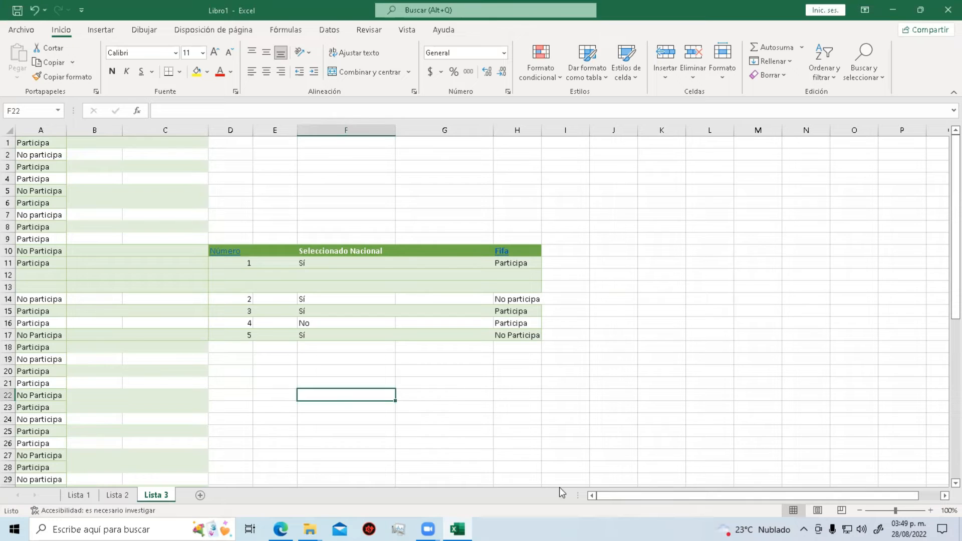
left_click_drag(30, 145, 36, 339)
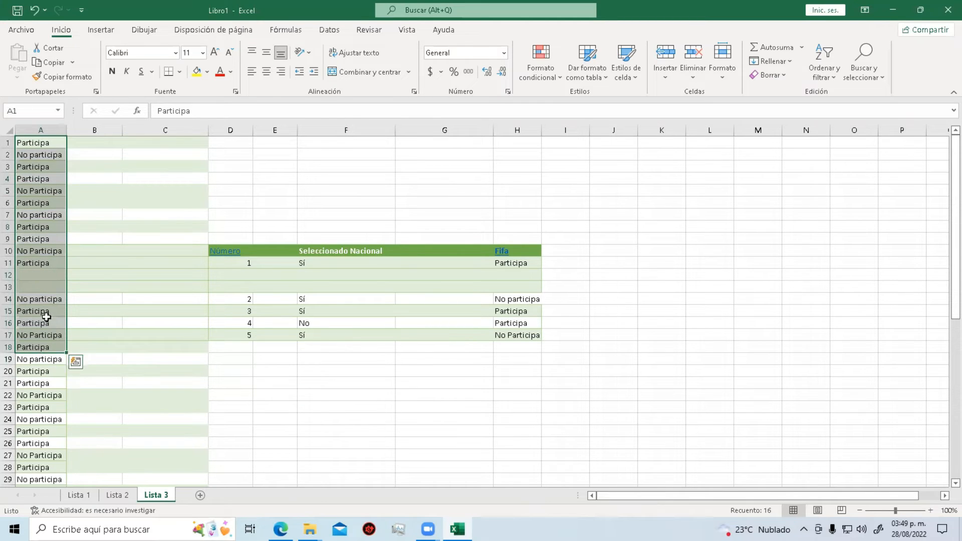
right_click(46, 321)
left_click(97, 206)
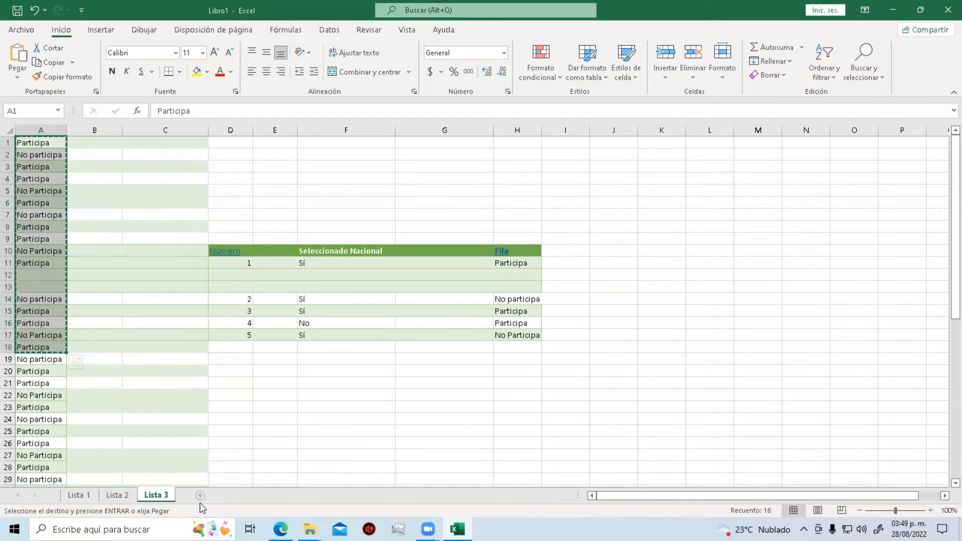
left_click(200, 495)
left_click(210, 224)
left_click(196, 222)
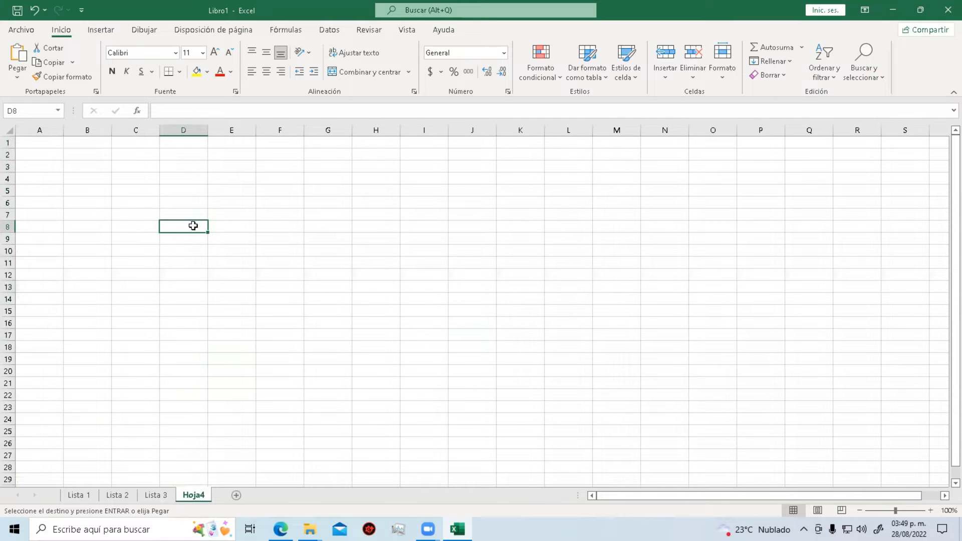
key("ctrl+v")
Copy D11:D17 and paste it transposed along row 8 starting at cell E8.
left_click(234, 227)
left_click_drag(178, 268, 184, 335)
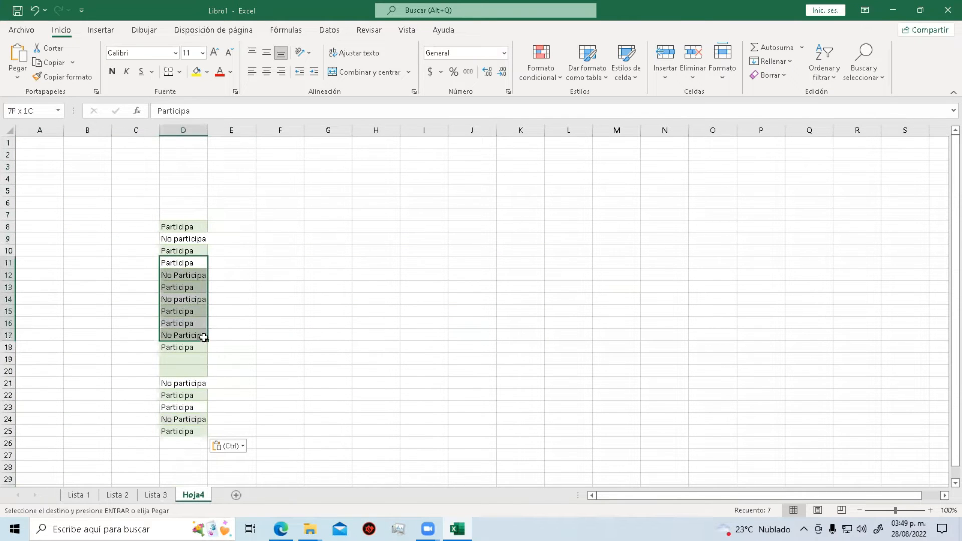
key("ctrl+c")
left_click(236, 226)
left_click(17, 76)
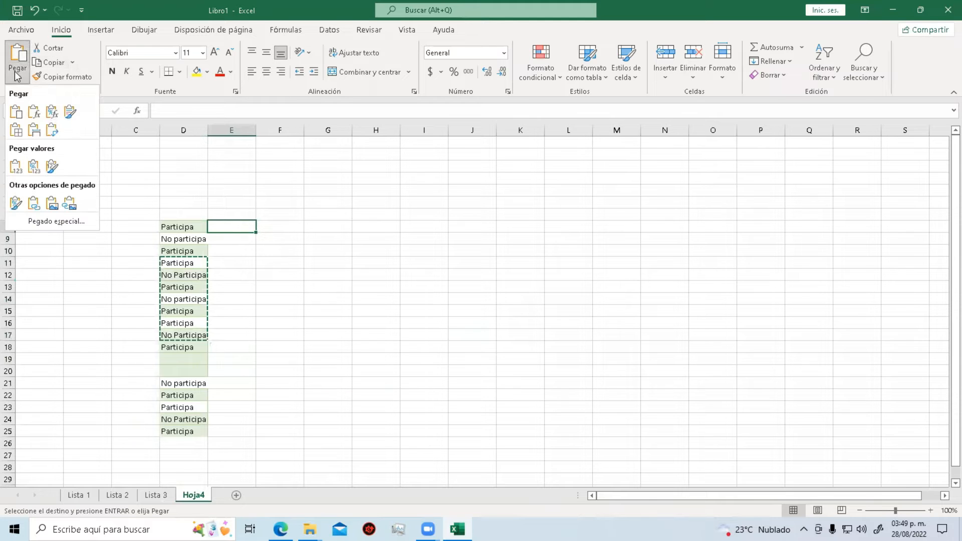
left_click(51, 130)
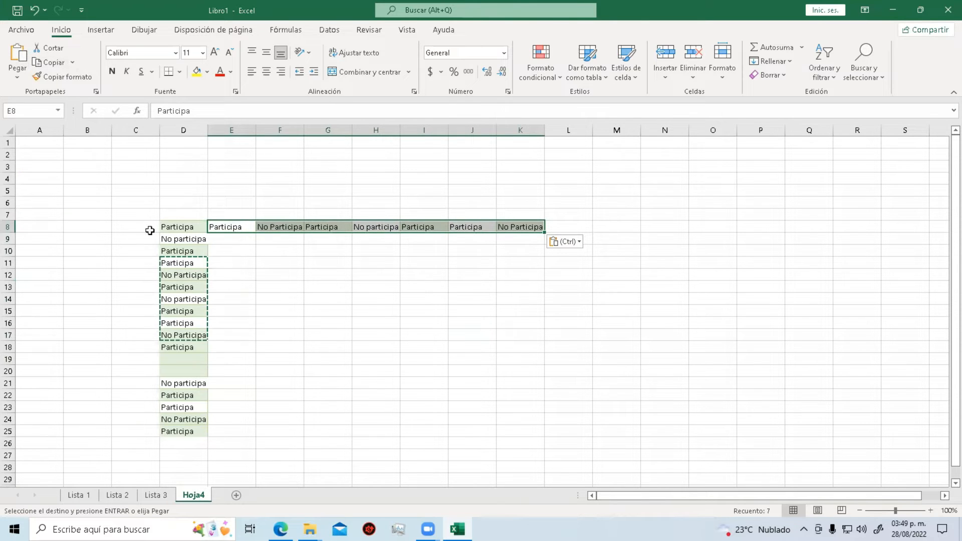
Copy D9:D25 and paste it into E9:E25.
left_click_drag(168, 239, 193, 430)
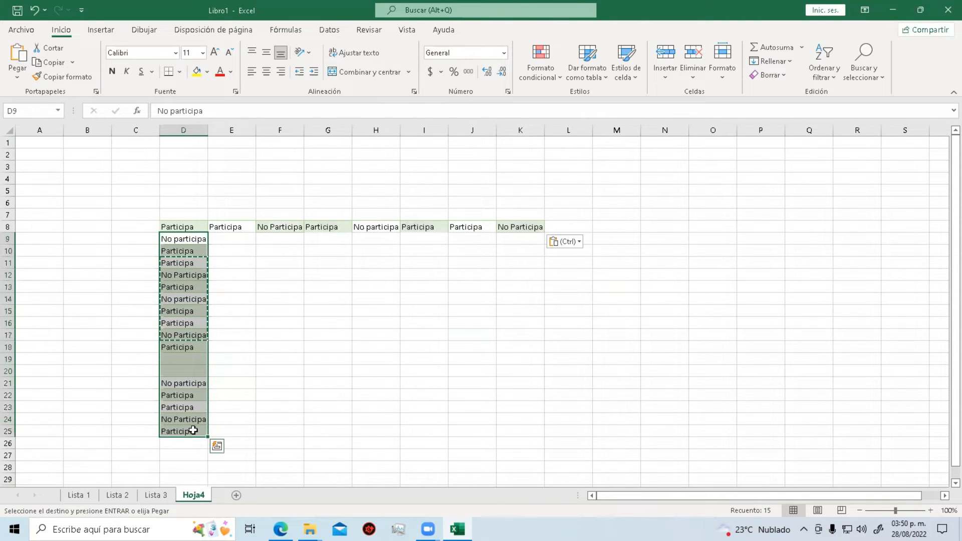
key("ctrl+c")
left_click_drag(230, 241, 249, 432)
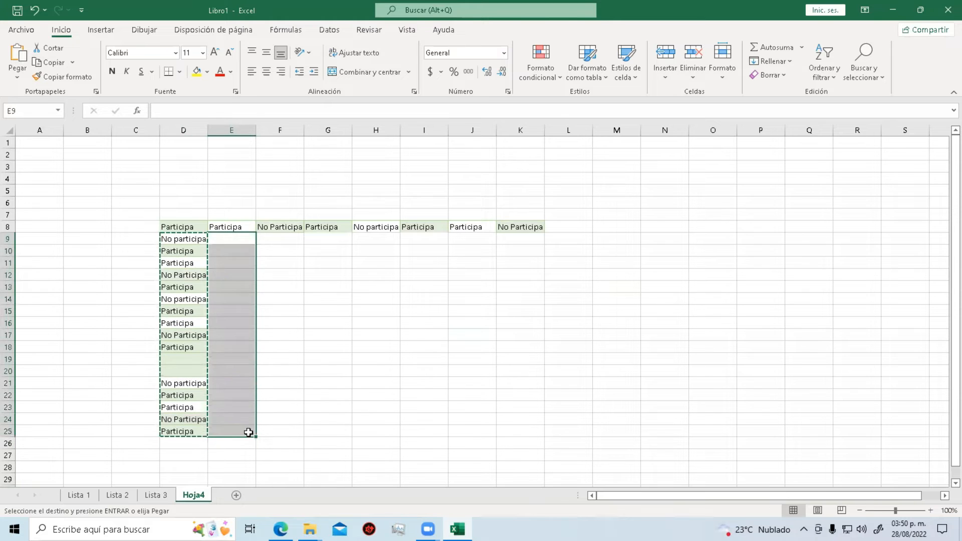
key("ctrl+v")
Paste the copied D9:D25 entries into columns F, G, H, I, J and K, starting at row 9 in each.
left_click_drag(296, 243, 293, 424)
left_click(293, 425)
left_click(283, 241)
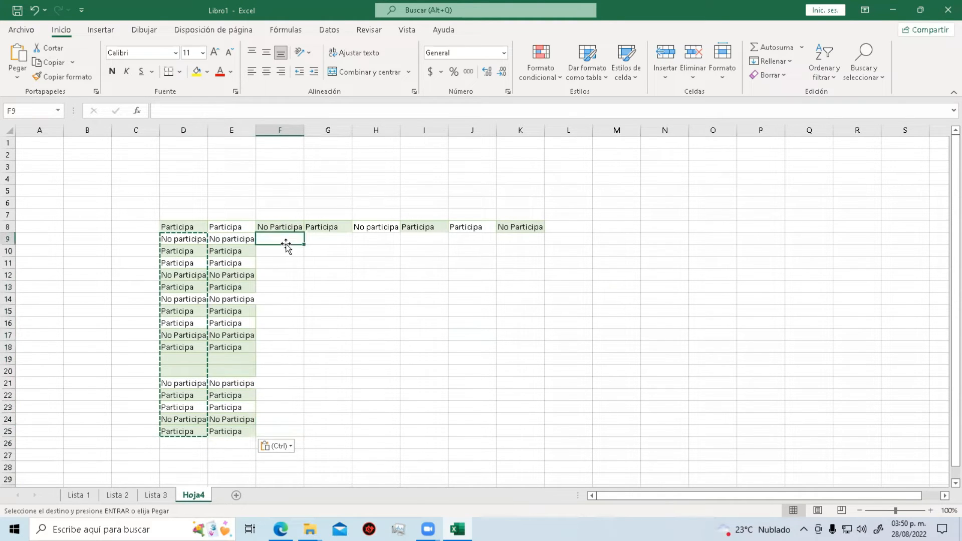
key("ctrl+v")
key("Right")
key("ctrl+v")
key("Right")
key("ctrl+v")
key("Right")
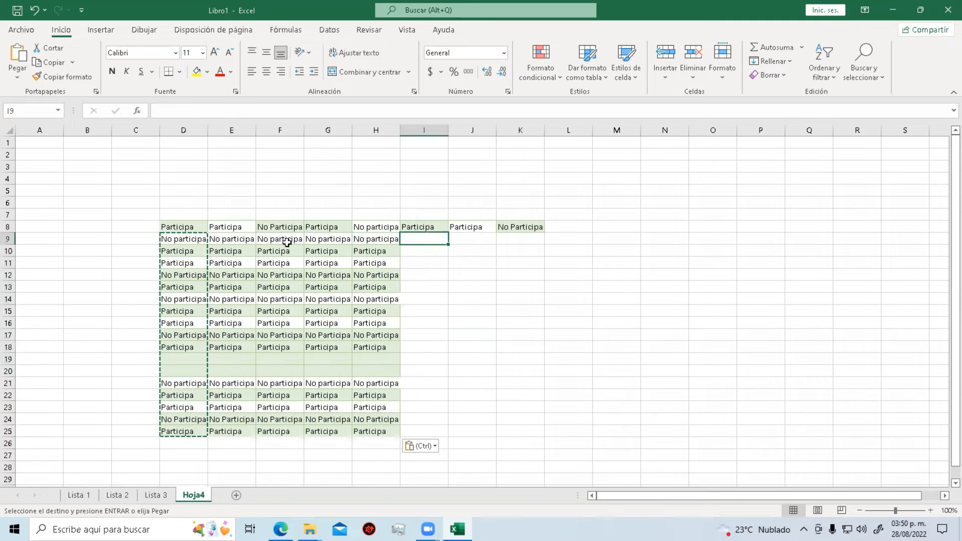
key("ctrl+v")
key("Right")
key("ctrl+v")
key("Right")
key("ctrl+v")
key("Right")
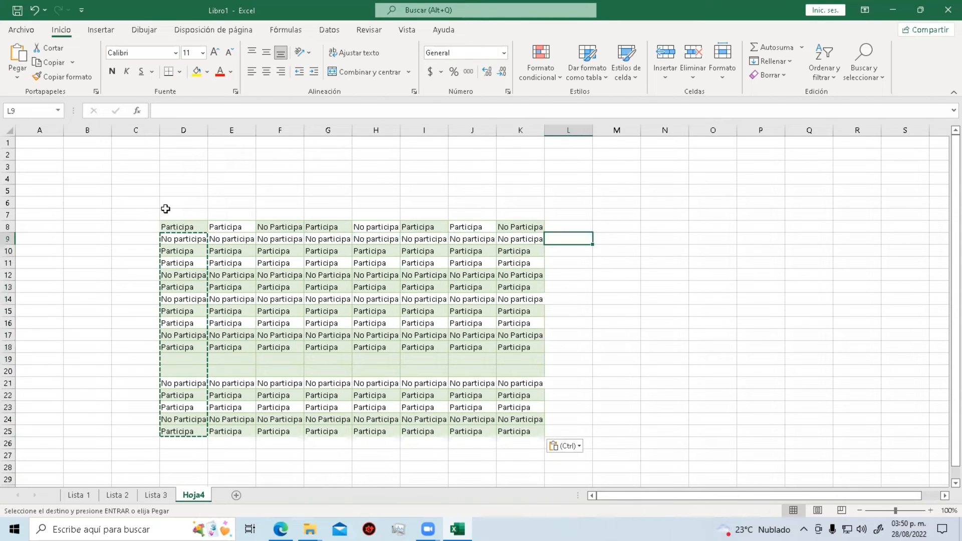
Enter the weekday headings Lunes, Martes, Miercoles, Jueves and Viernes in cells D7 through H7.
left_click(184, 215)
type("Lunes")
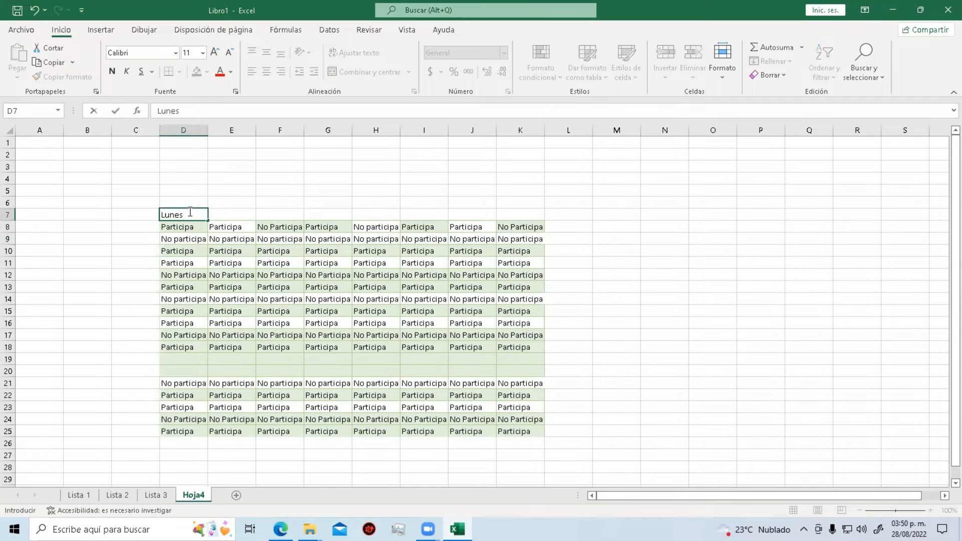
key("Tab")
type("Marte")
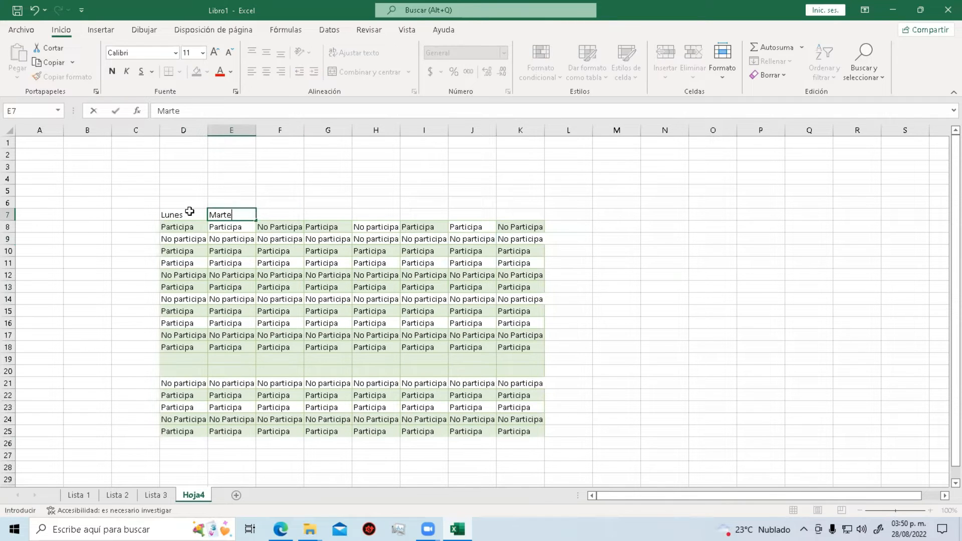
left_click_drag(189, 212, 249, 215)
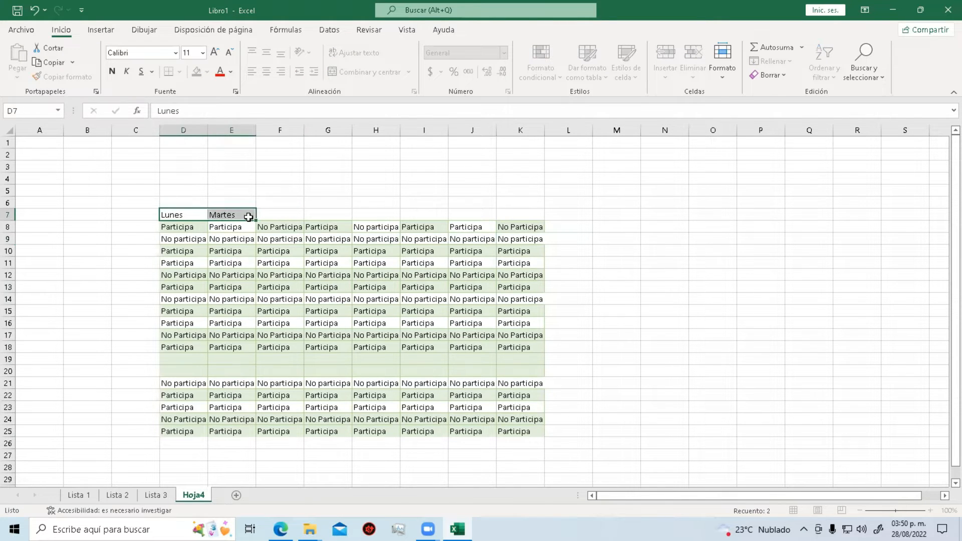
left_click(92, 213)
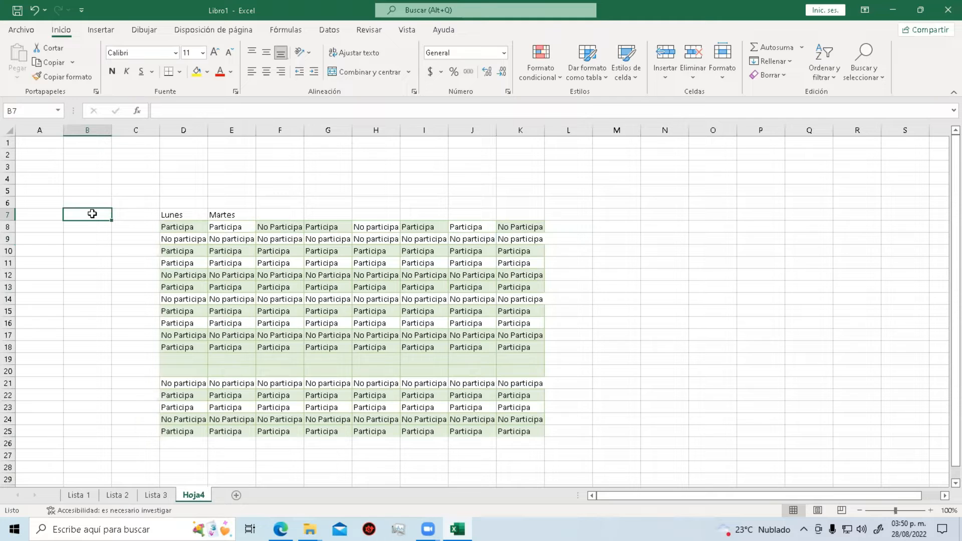
left_click(282, 226)
left_click(293, 215)
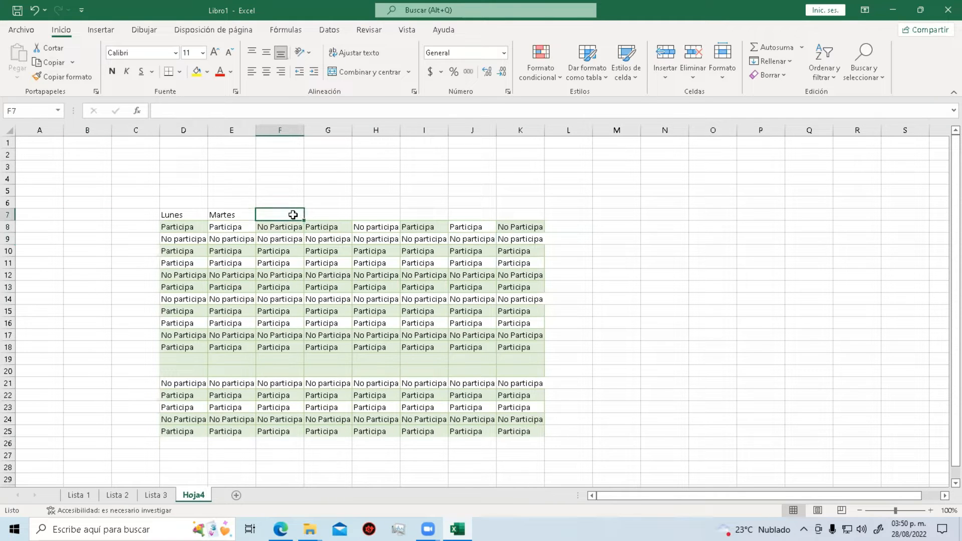
type("Miercoles")
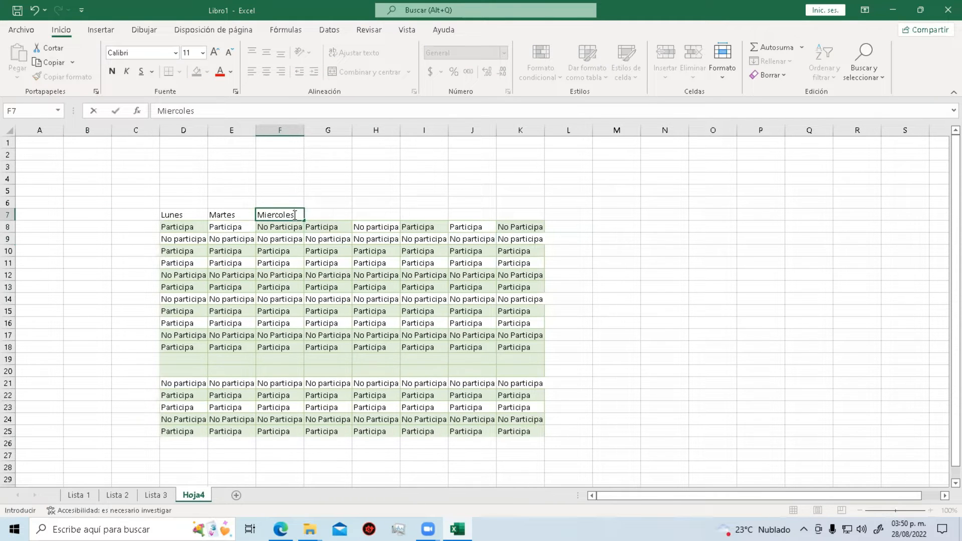
key("Tab")
type("Juev")
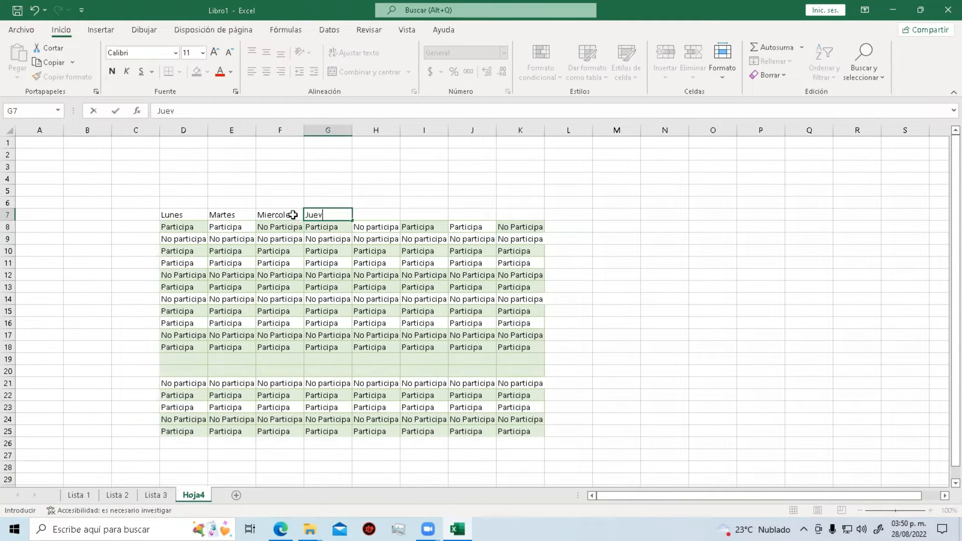
key("Tab")
type("Viernes")
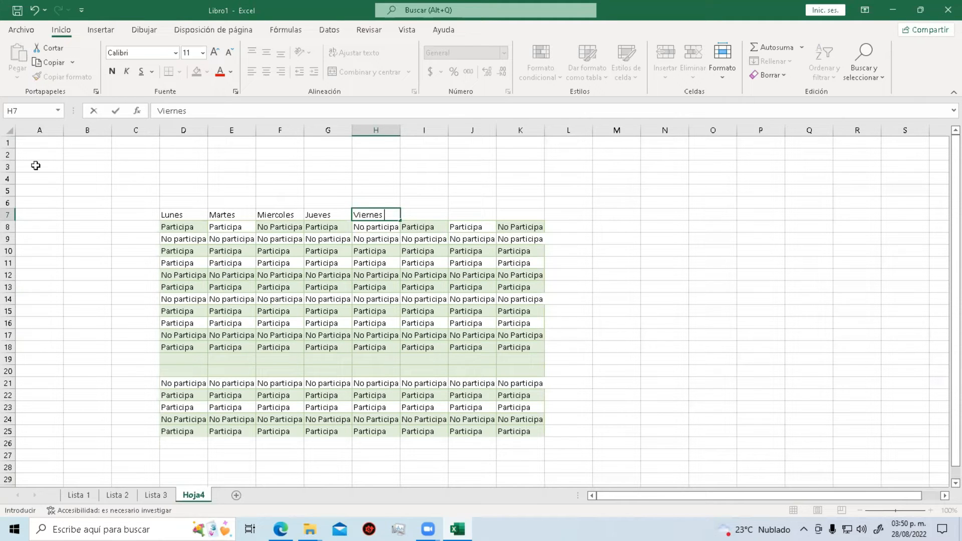
Correct the heading in F7 to Miércoles with an accented é.
left_click(273, 213)
double_click(273, 213)
key("BackSpace")
type("é")
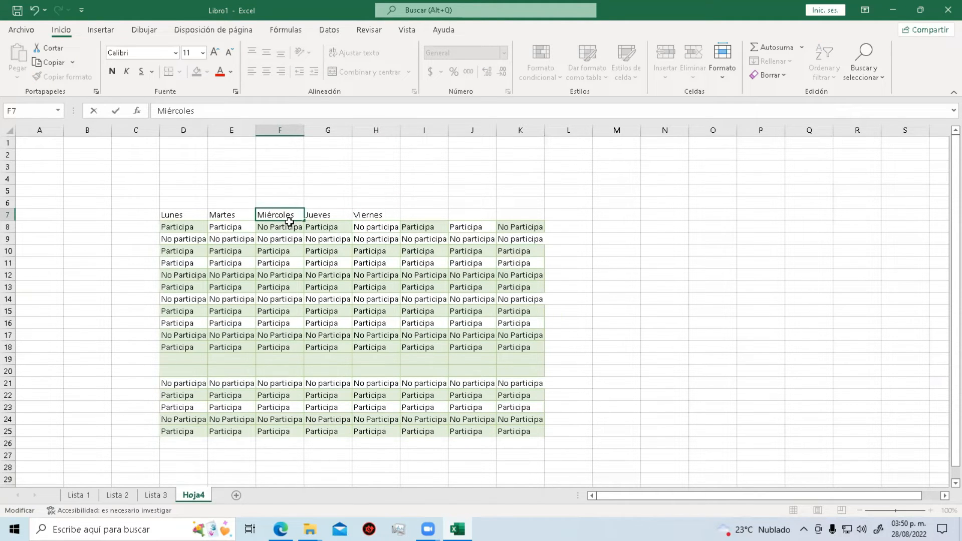
Clear the contents of I8:K25, the three columns without a weekday heading.
left_click(503, 229)
left_click_drag(425, 226, 519, 430)
key("Delete")
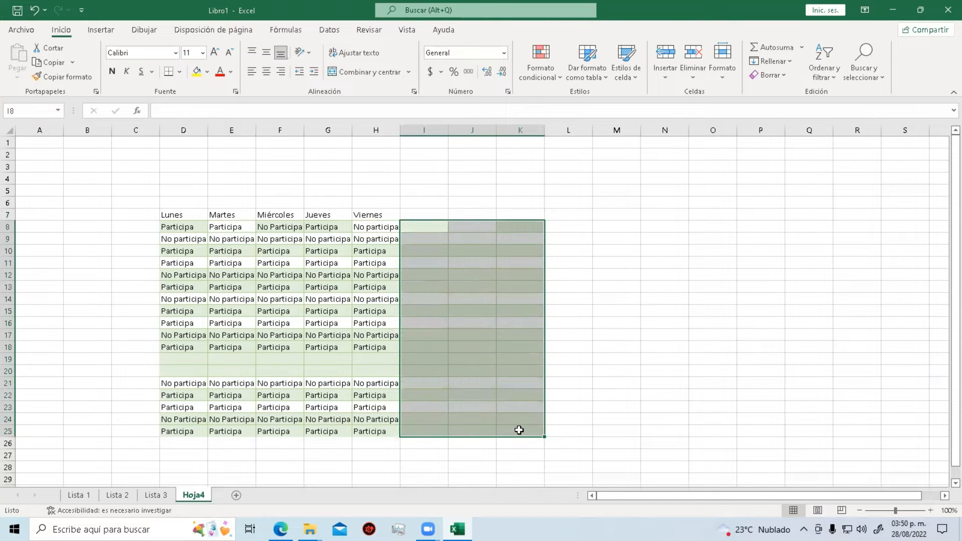
left_click(615, 311)
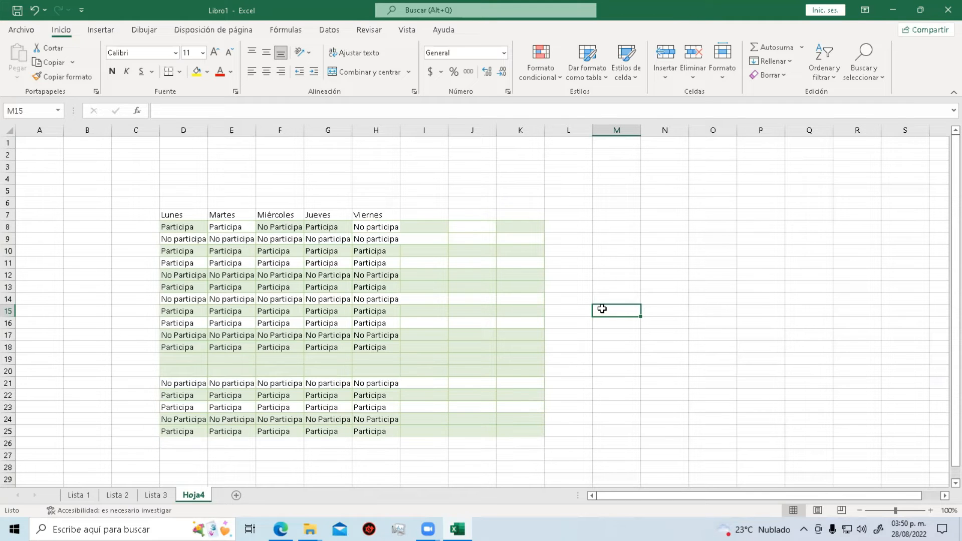
Reset the unused range I7:K25 to the Normal cell style.
left_click_drag(186, 215, 358, 427)
left_click(426, 227)
left_click_drag(425, 214, 519, 432)
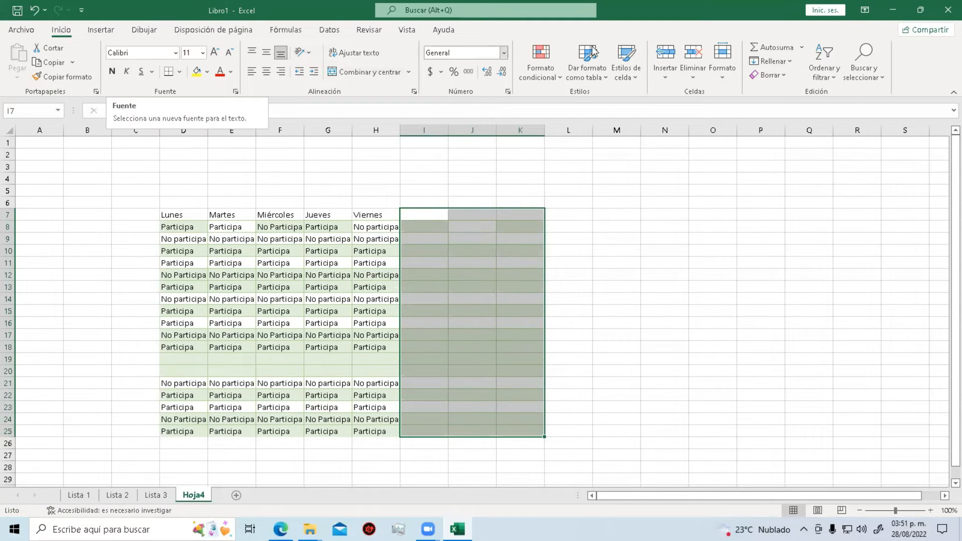
left_click(625, 75)
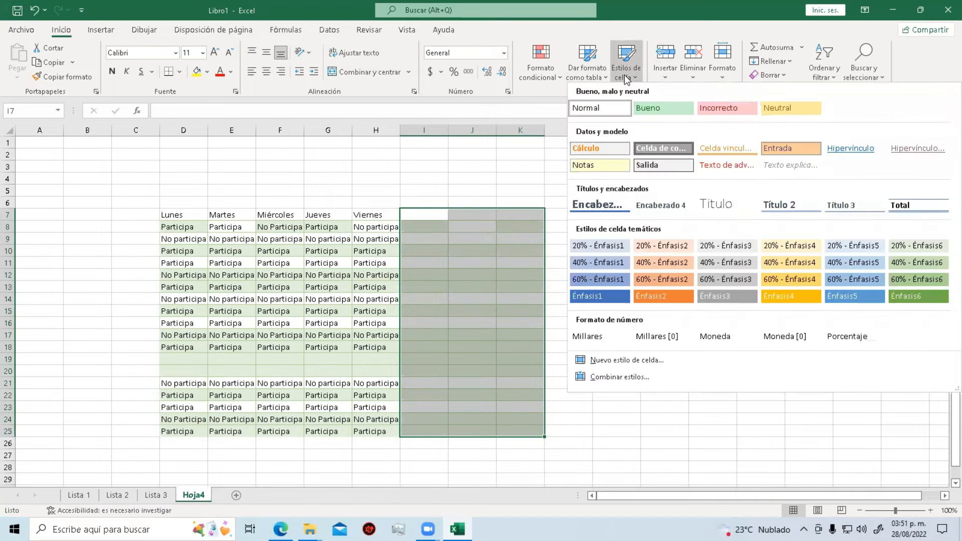
left_click(609, 104)
left_click(541, 303)
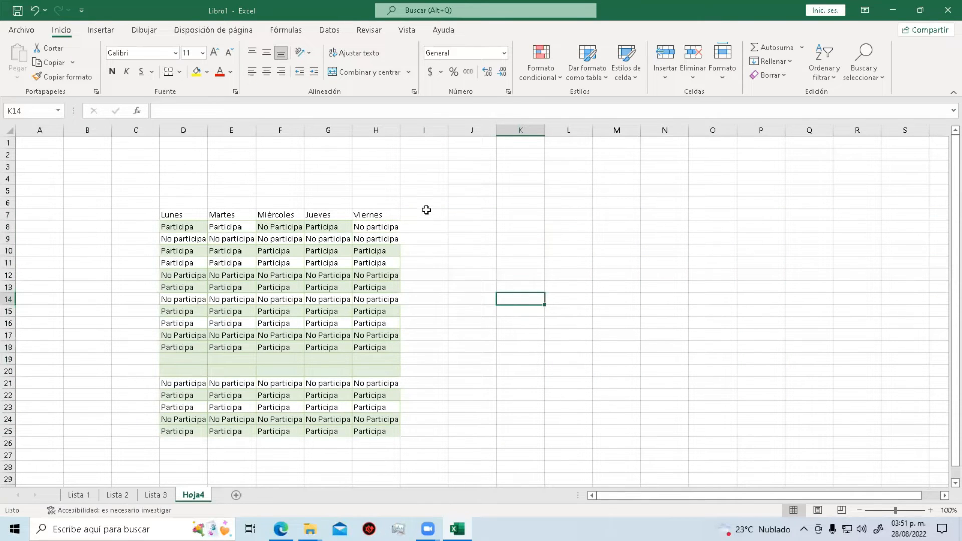
Apply all borders to the weekday table in D7:H25.
left_click_drag(195, 212, 390, 431)
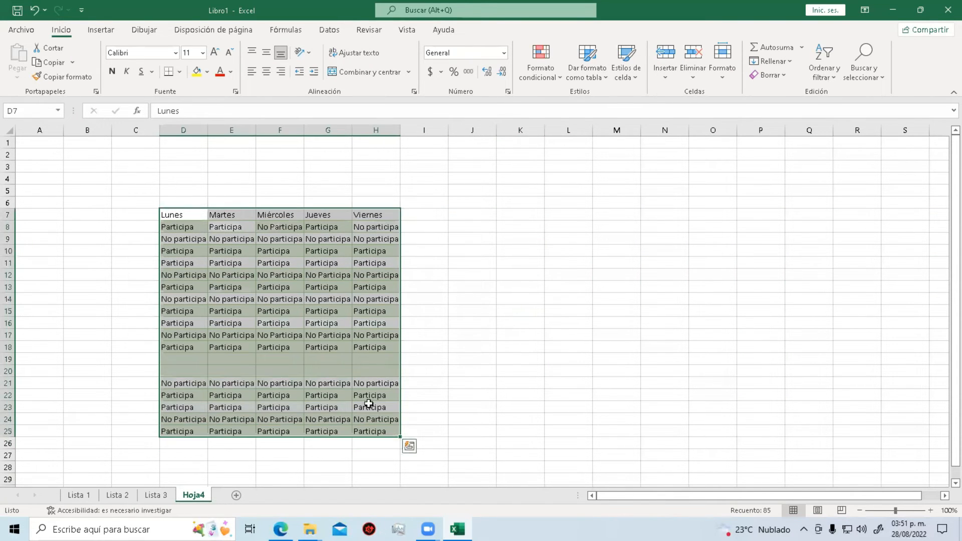
left_click(180, 72)
left_click(181, 74)
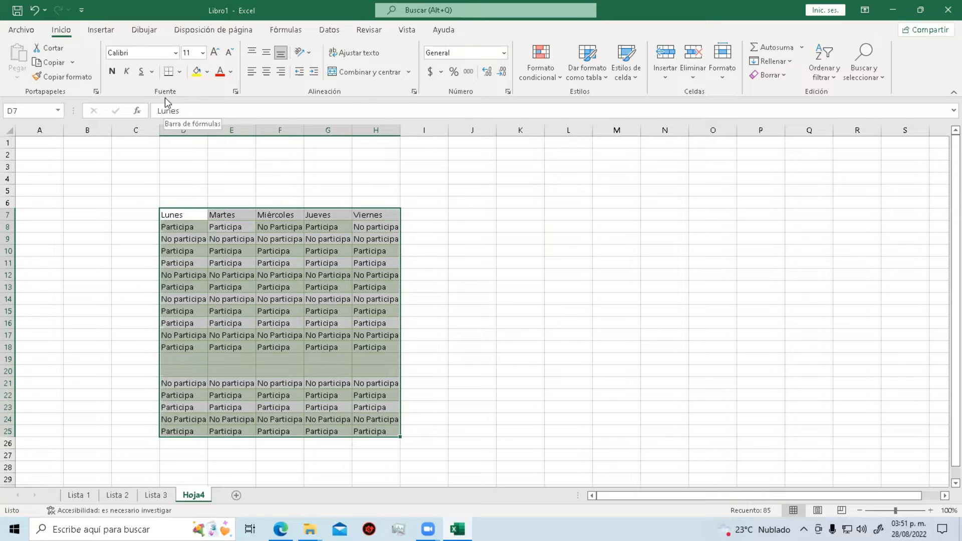
left_click(171, 54)
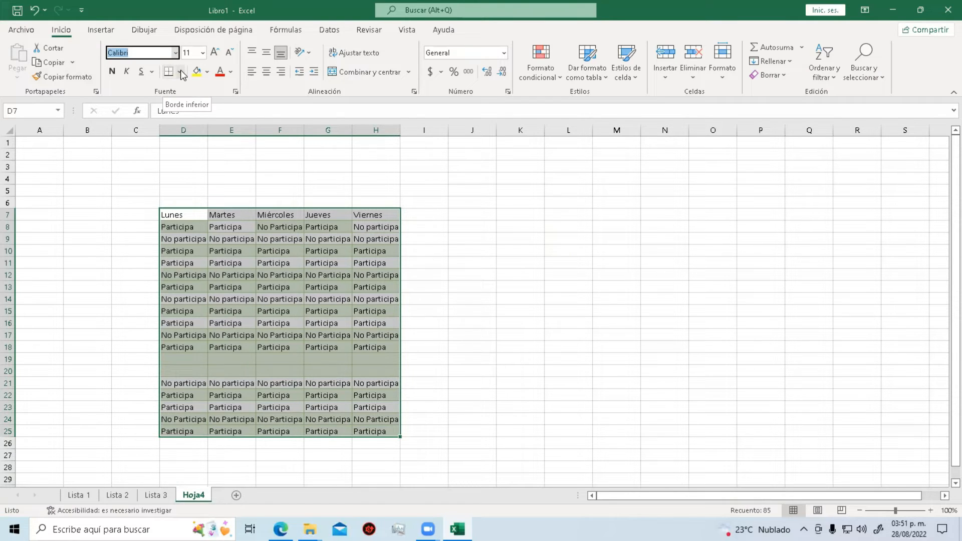
left_click(179, 72)
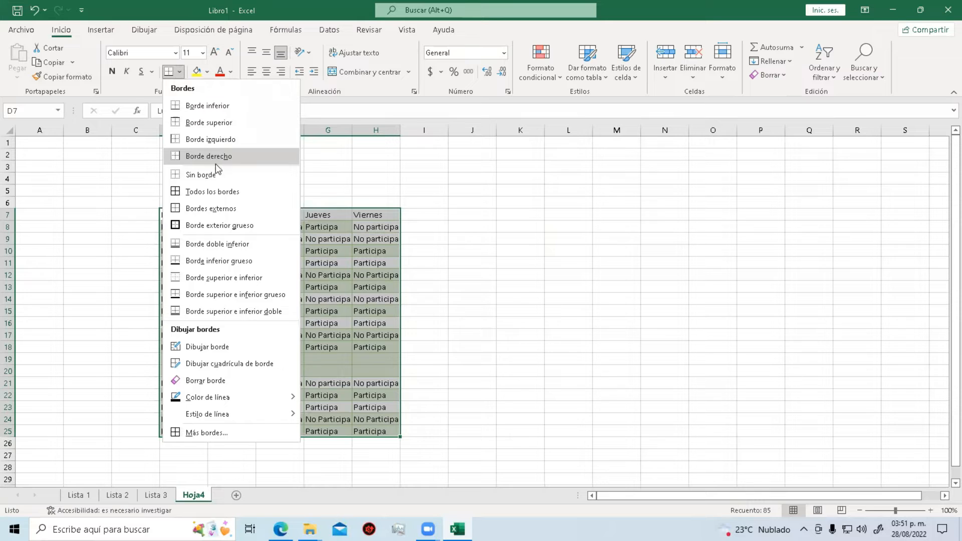
left_click(224, 191)
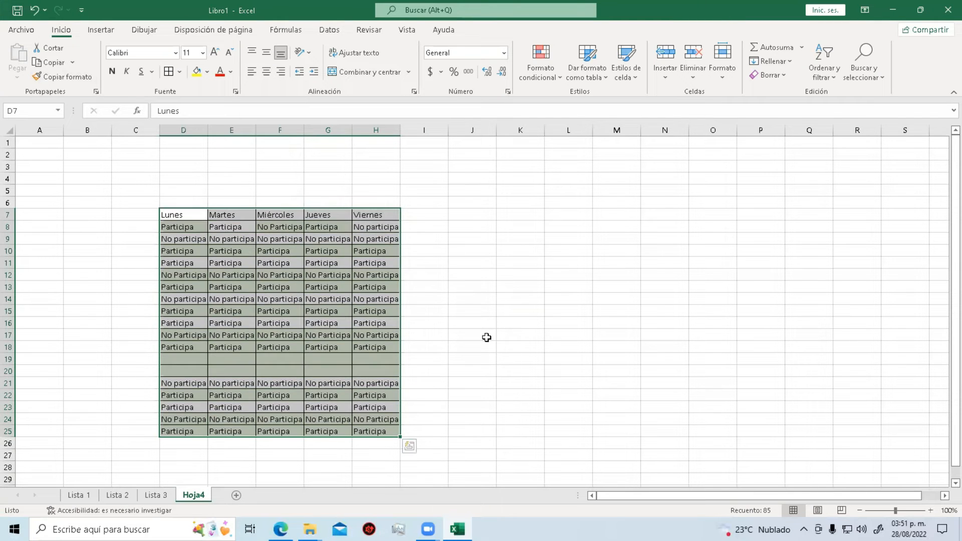
left_click(479, 335)
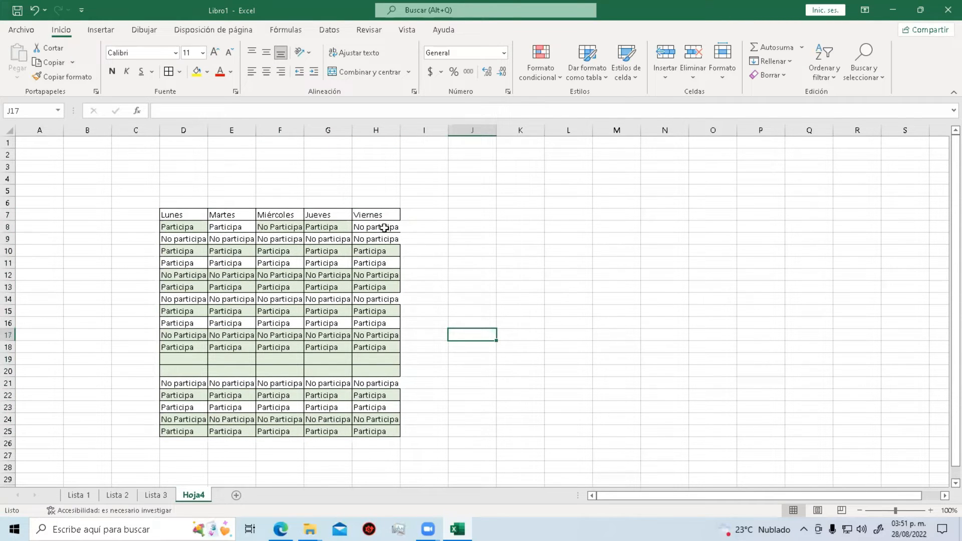
Add a right border to the weekday table in D7:H25.
mouse_move(191, 216)
left_mouse_down()
mouse_move(407, 405)
mouse_move(393, 431)
left_mouse_up()
left_click(180, 73)
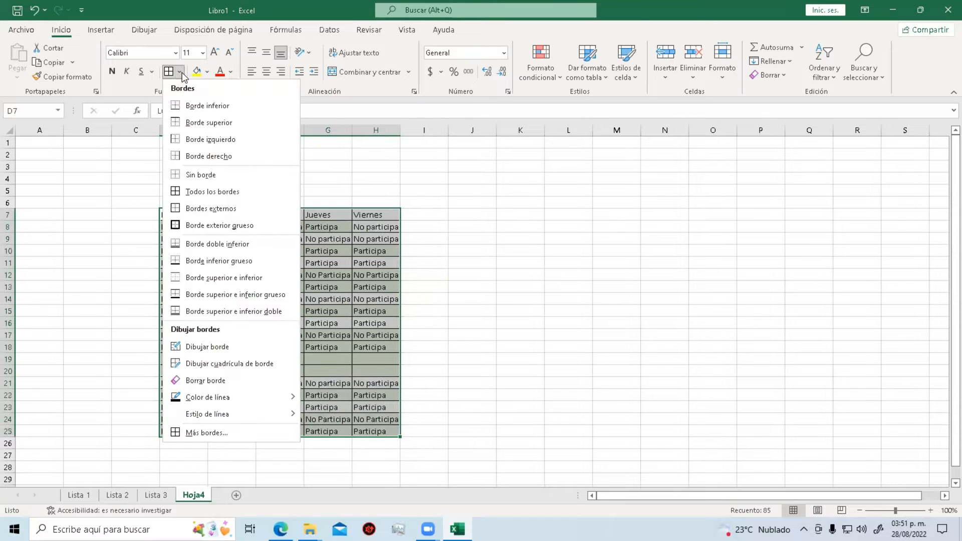
left_click(236, 158)
left_click(437, 253)
left_click(413, 229)
Try to merge and centre the whole table range D7:H25, and undo the merge.
left_click_drag(171, 215, 381, 399)
left_click(357, 72)
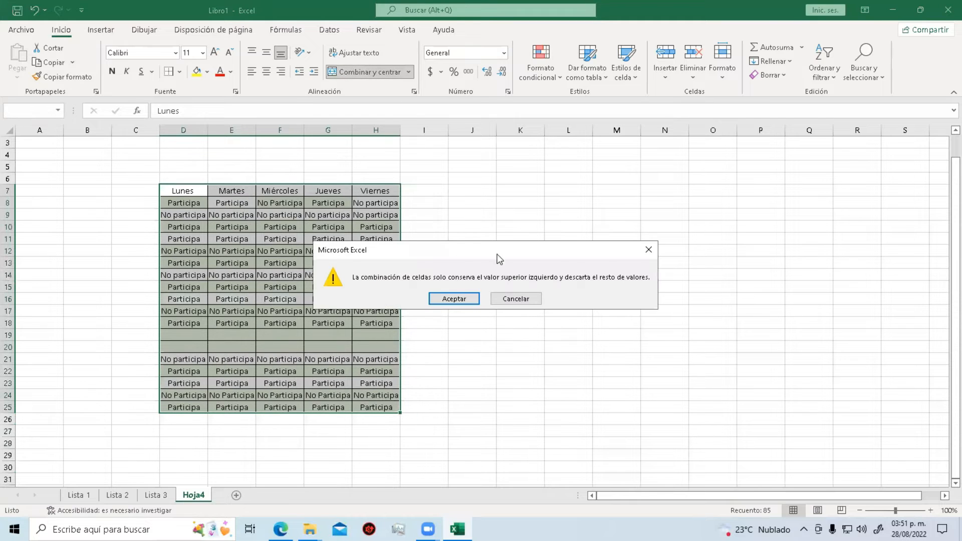
left_click(453, 299)
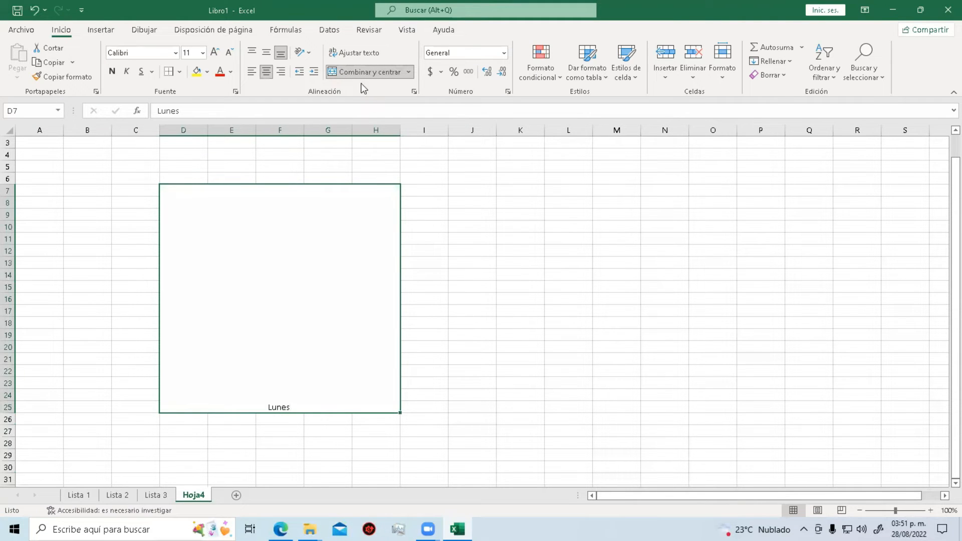
key("ctrl+z")
left_click(438, 241)
Copy the weekday table D7:H25 to cell N22 and apply all borders to the pasted copy.
left_click_drag(192, 190, 375, 408)
key("ctrl+c")
left_click(676, 371)
key("ctrl+v")
scroll(671, 371, "down", 3)
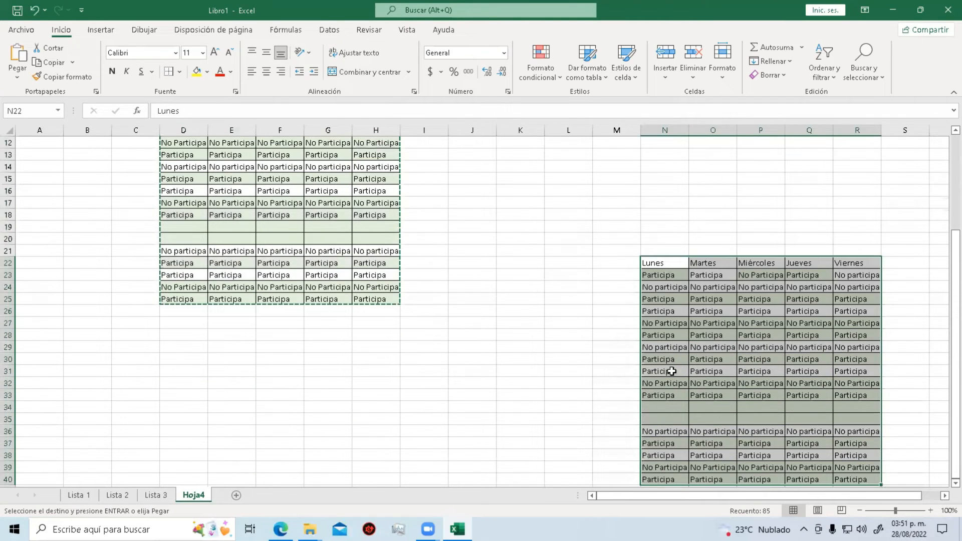
scroll(672, 372, "down", 2)
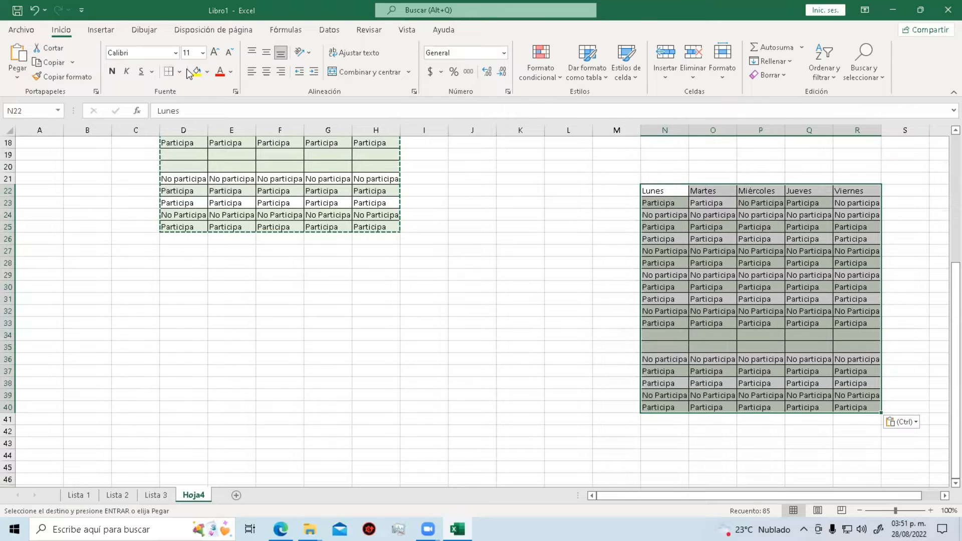
left_click(180, 72)
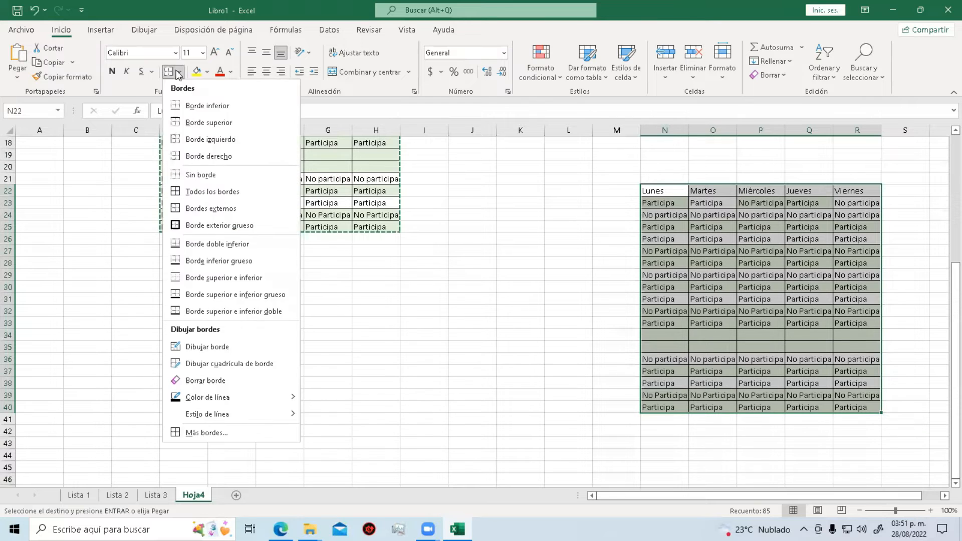
left_click(222, 193)
left_click(795, 360)
Clear the contents of the copied table in N22:R40.
scroll(907, 375, "up", 2)
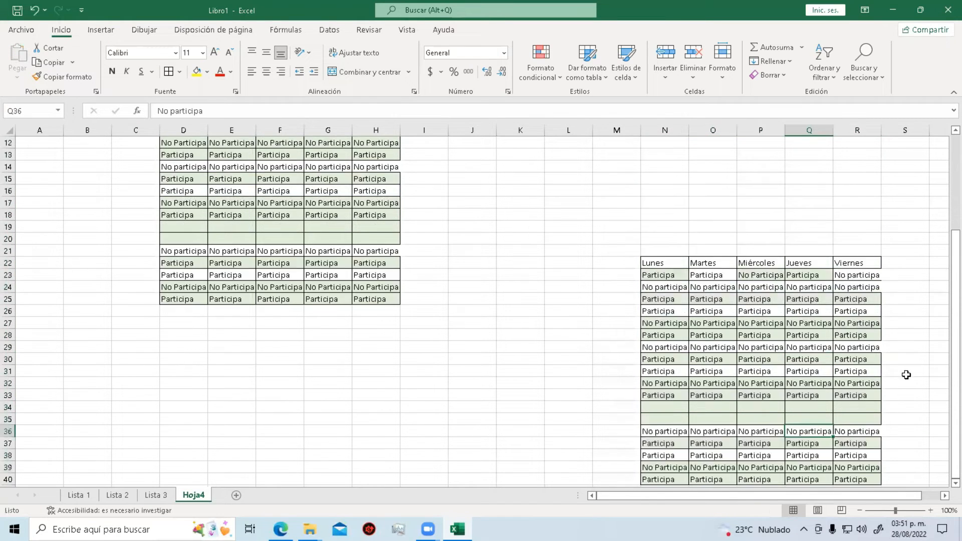
scroll(907, 375, "up", 1)
left_click_drag(637, 289, 838, 414)
key("Delete")
scroll(551, 376, "up", 4)
scroll(473, 268, "up", 1)
left_click(470, 271)
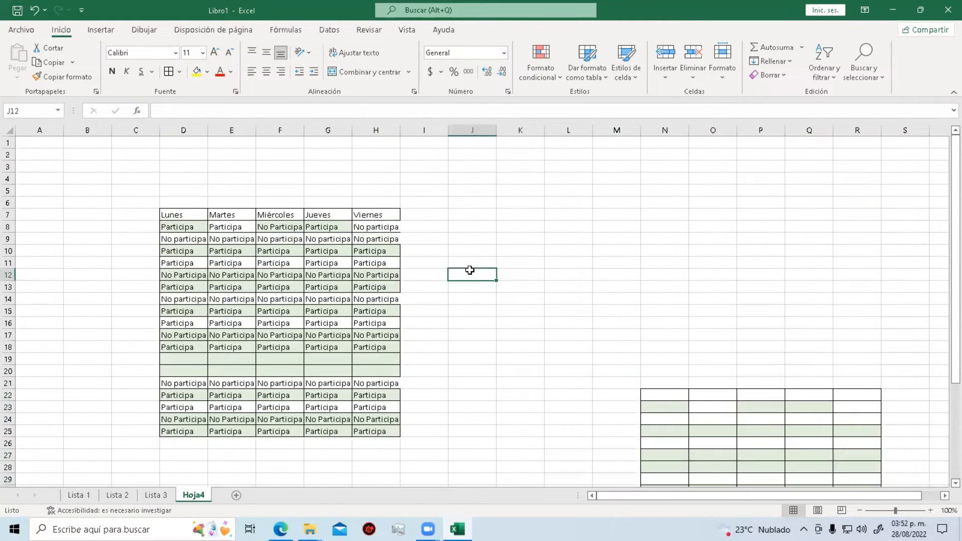
scroll(301, 246, "down", 3)
scroll(311, 281, "up", 3)
left_click_drag(146, 205, 454, 456)
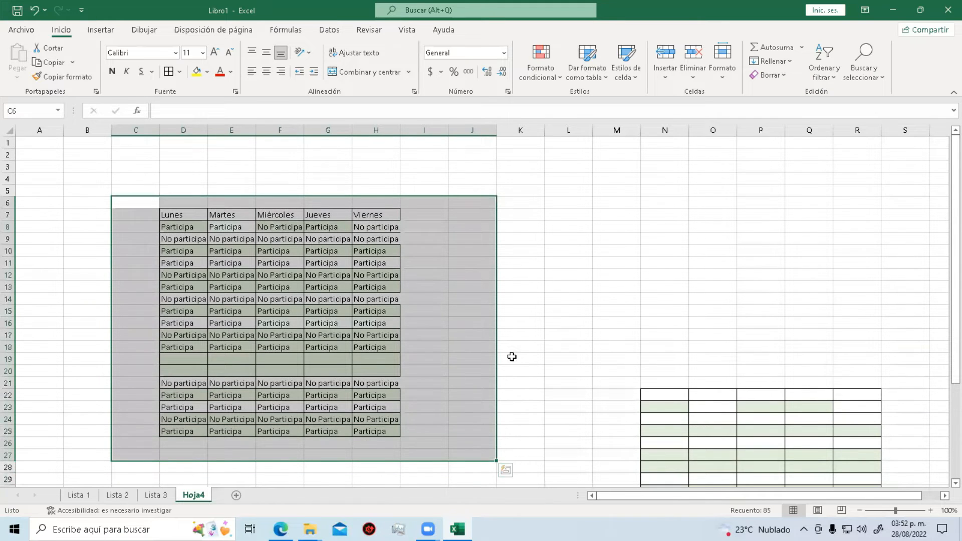
scroll(512, 357, "down", 3)
left_click(561, 287)
scroll(561, 294, "up", 1)
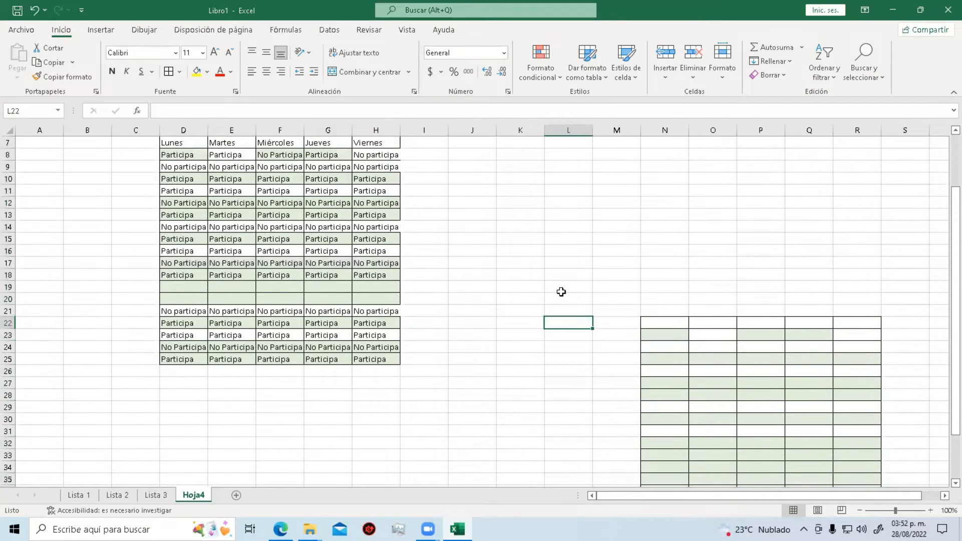
Preview how the sheet's tables are split across the printed pages, and return to the worksheet.
key("ctrl+p")
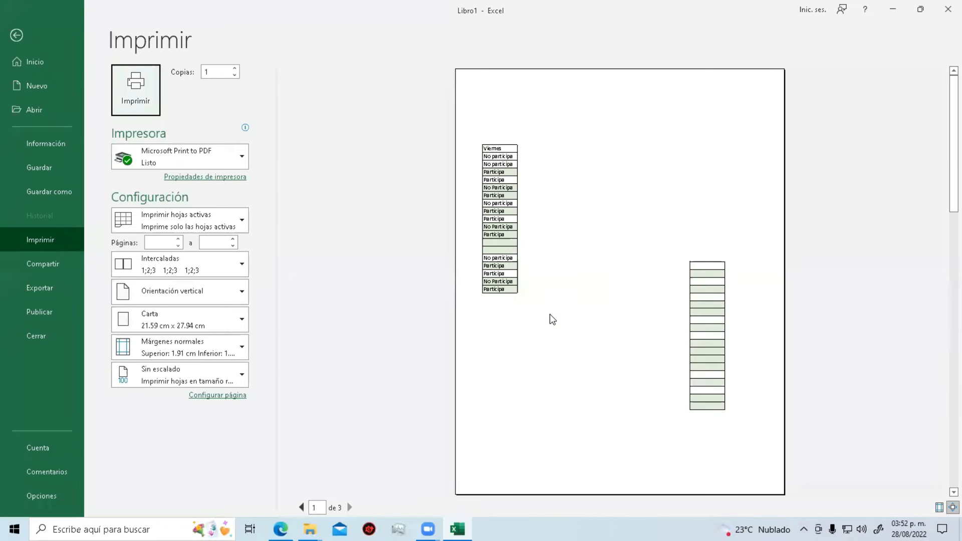
scroll(550, 314, "down", 1)
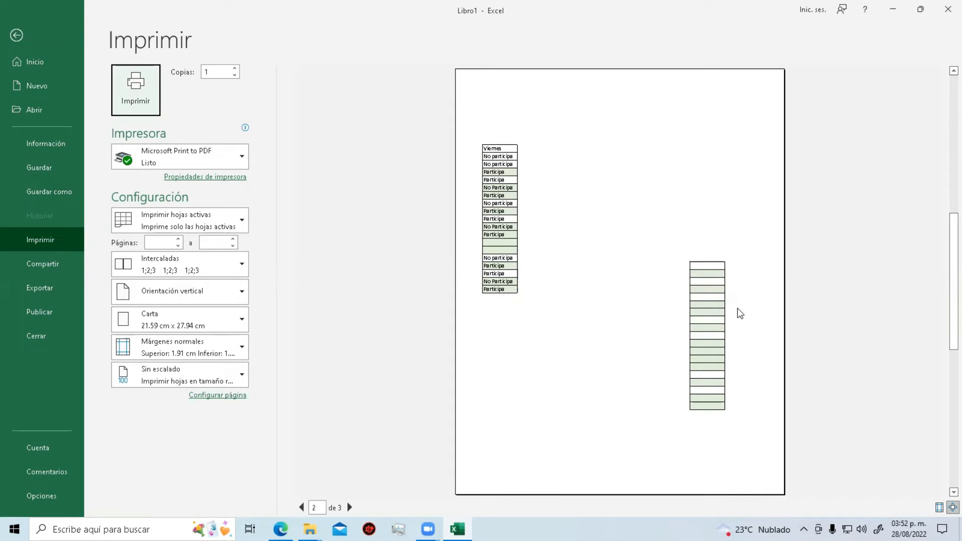
scroll(674, 305, "down", 1)
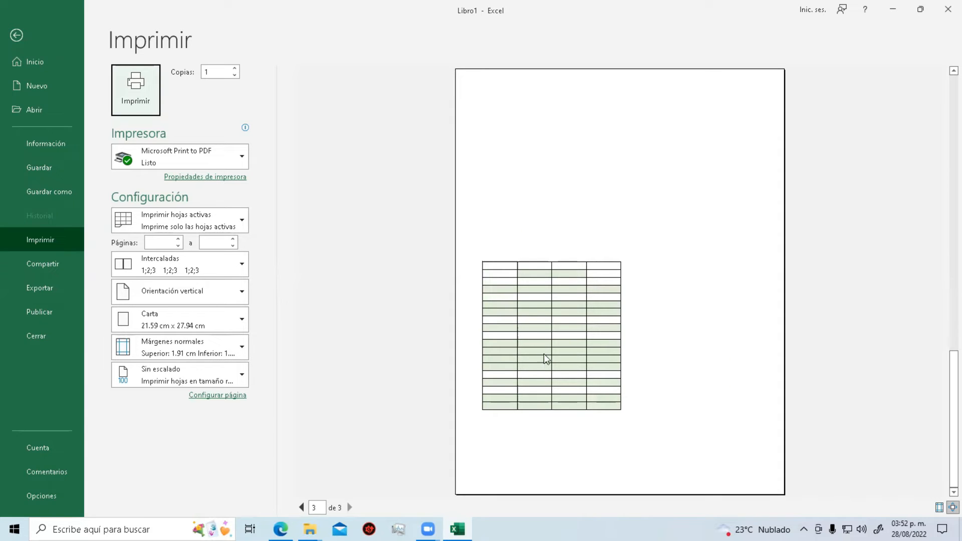
scroll(543, 355, "up", 2)
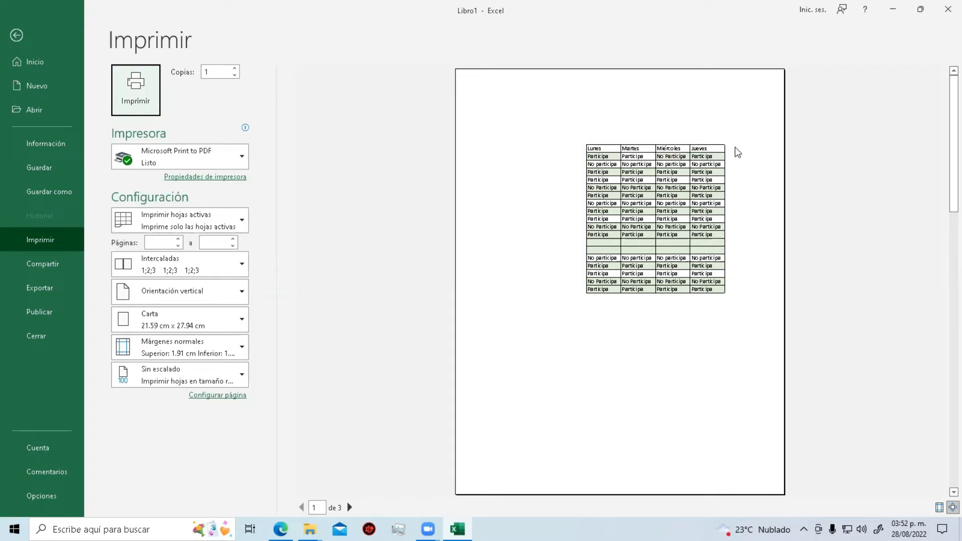
left_click(17, 36)
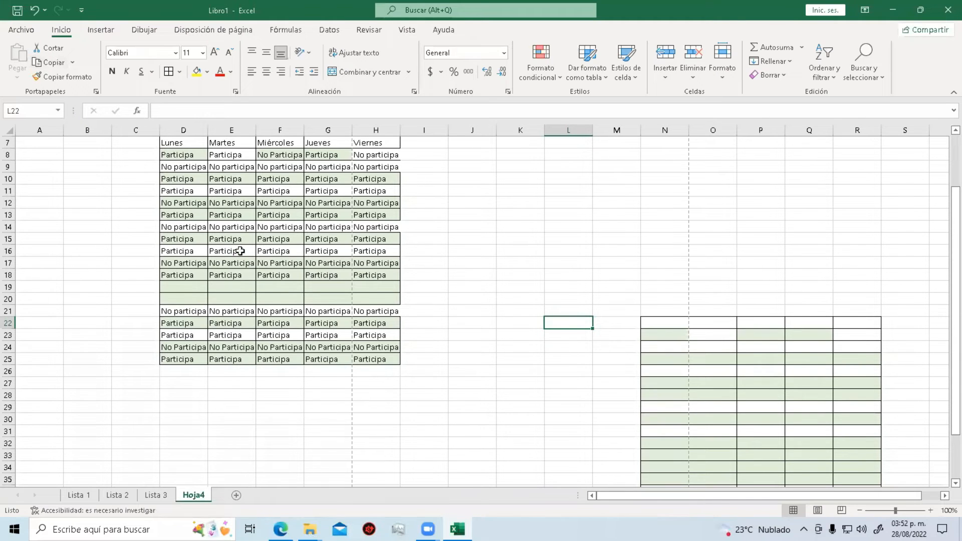
Widen column G and move the weekday table from D7:H25 so that it starts at cell J3.
scroll(224, 254, "up", 2)
left_click_drag(349, 130, 390, 132)
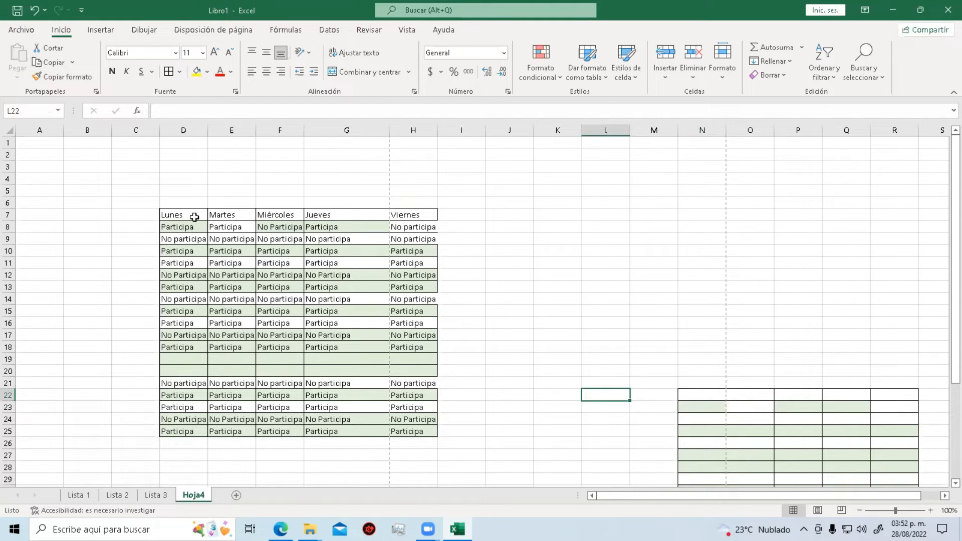
left_click_drag(194, 216, 431, 430)
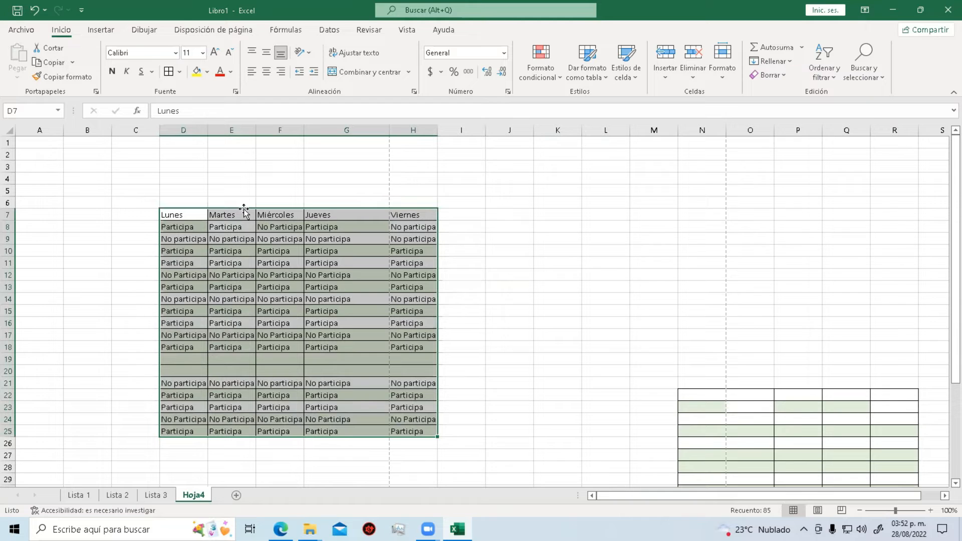
left_click_drag(243, 209, 586, 169)
left_click(944, 496)
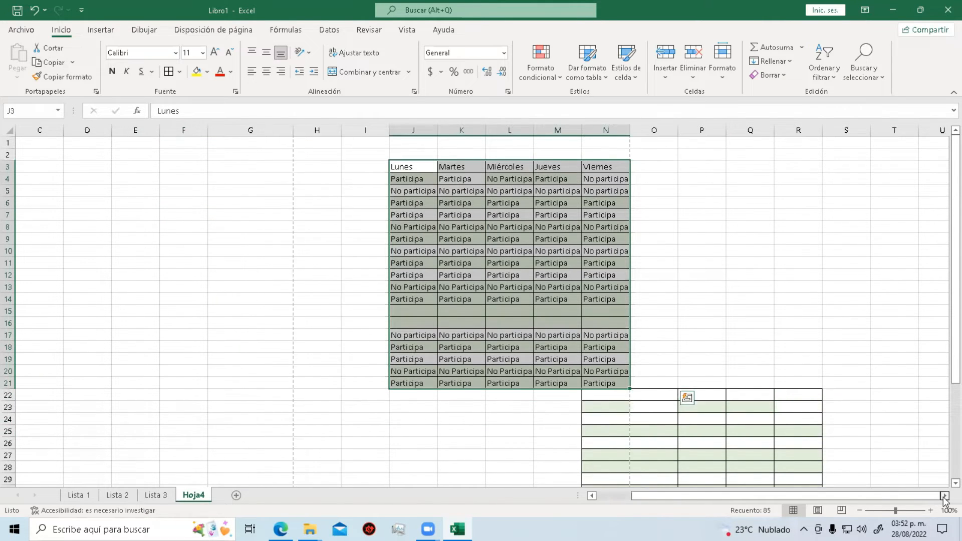
left_click(945, 496)
left_click(944, 496)
left_click(944, 496)
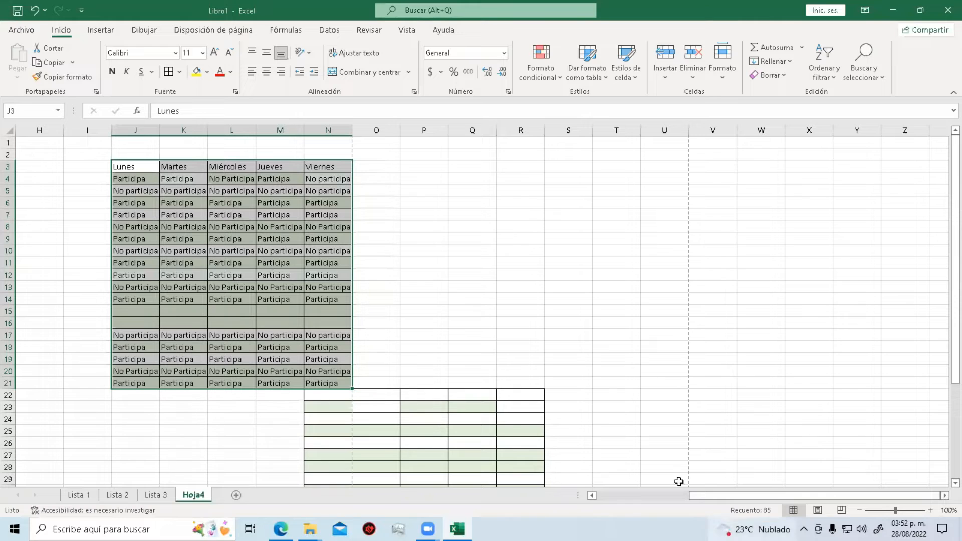
left_click(592, 497)
left_click(592, 497)
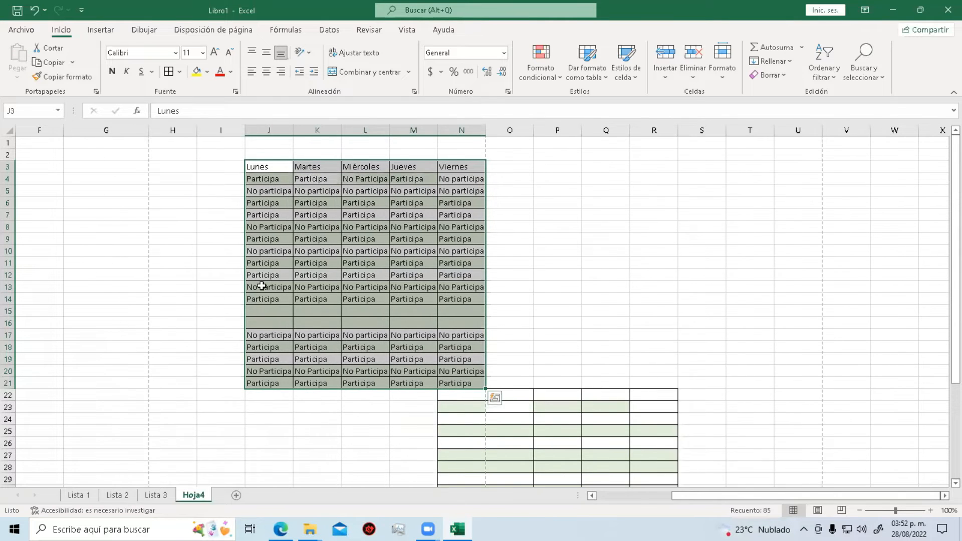
Delete the widened empty column G and the empty column directly before the weekday table.
left_click(116, 130)
right_click(116, 128)
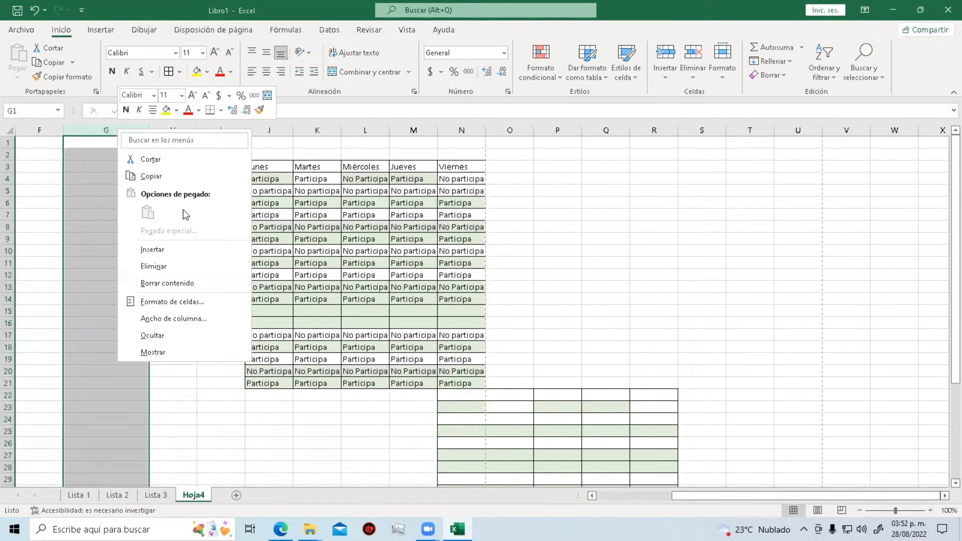
left_click(174, 265)
left_click(148, 209)
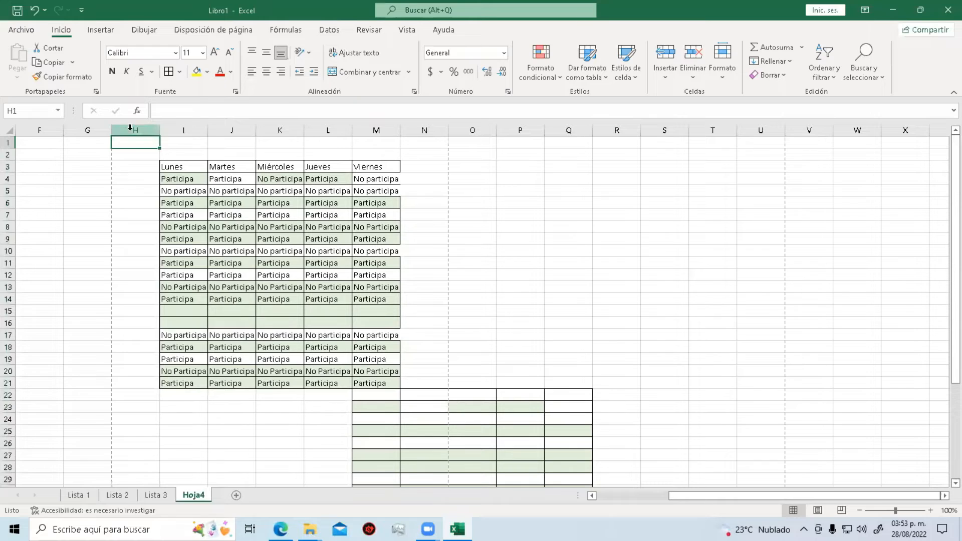
right_click(132, 130)
left_click(186, 267)
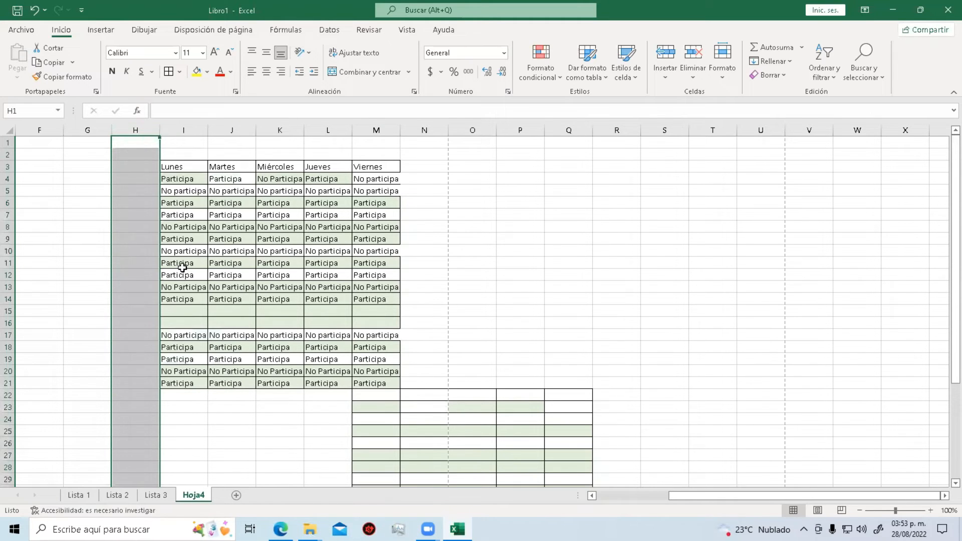
left_click(95, 248)
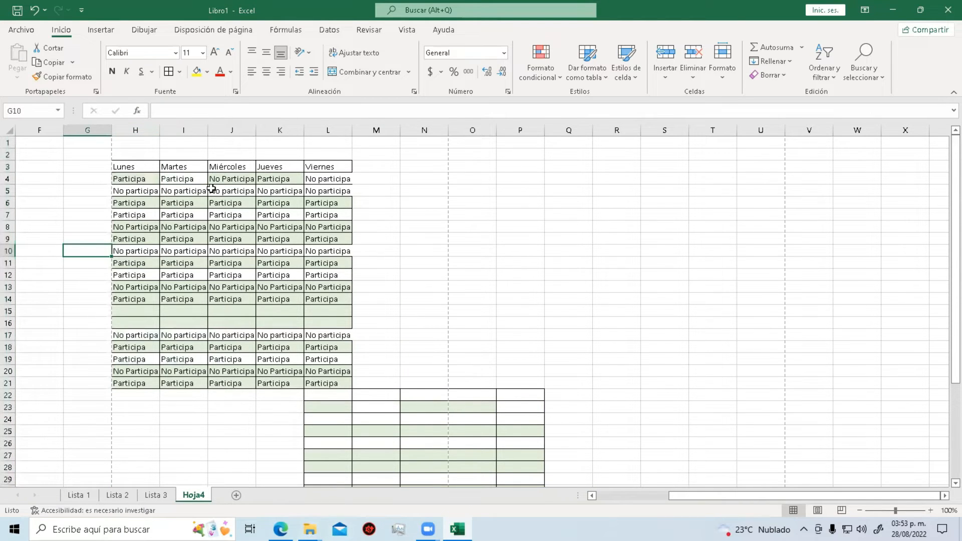
Set the weekday table in H3:L21 as the sheet's print area.
left_click_drag(120, 166, 346, 384)
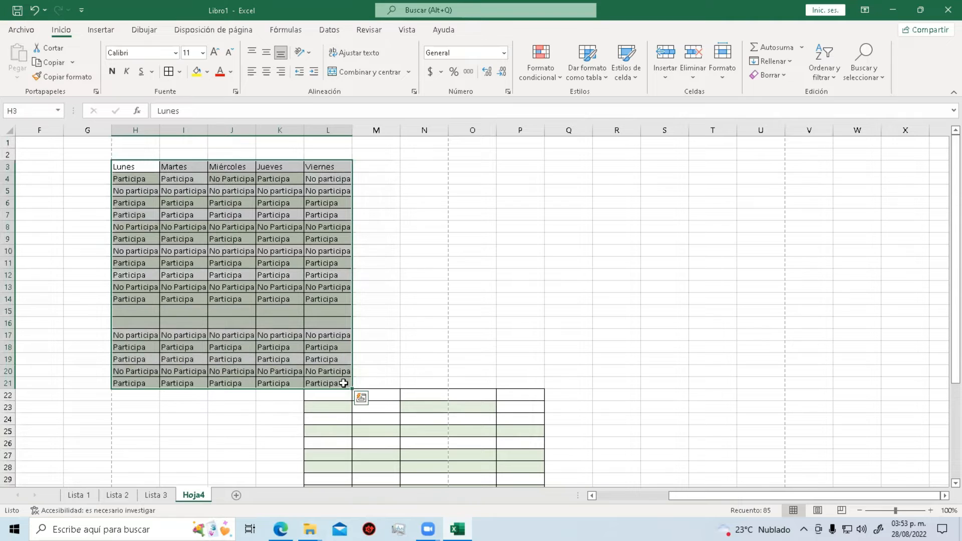
left_click(215, 29)
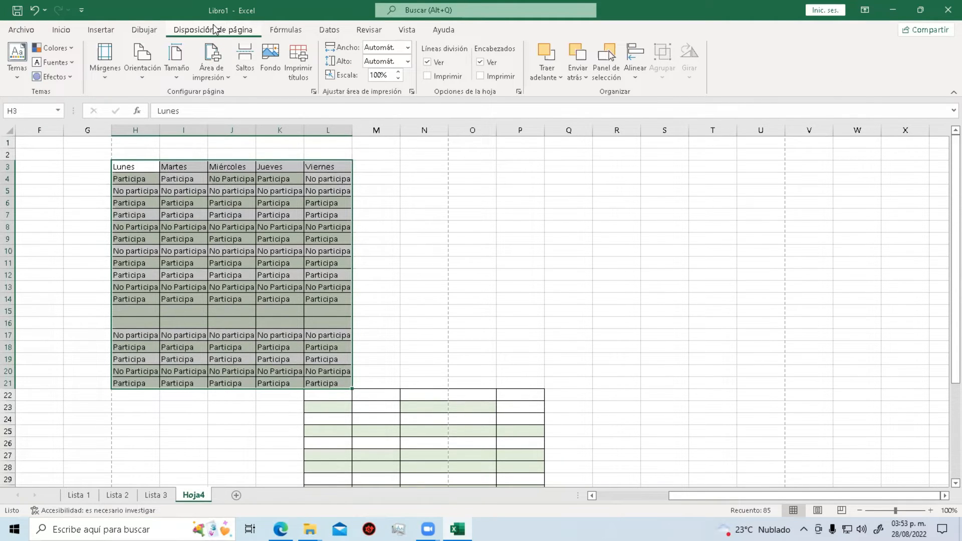
left_click(222, 78)
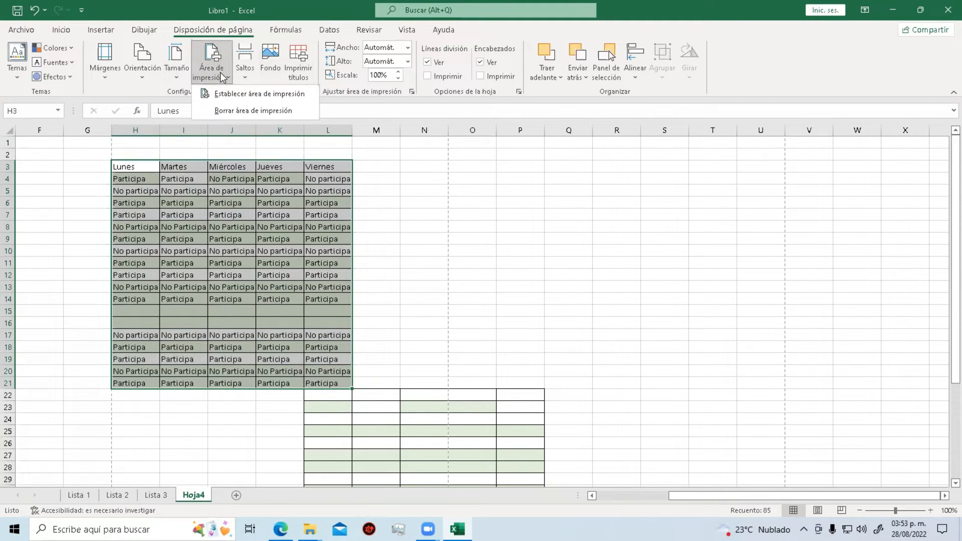
left_click(233, 92)
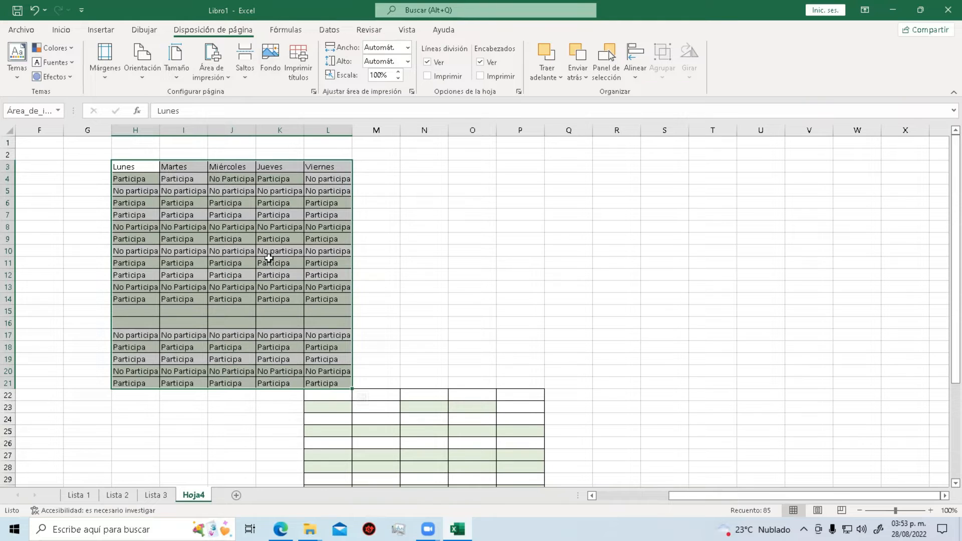
left_click(298, 65)
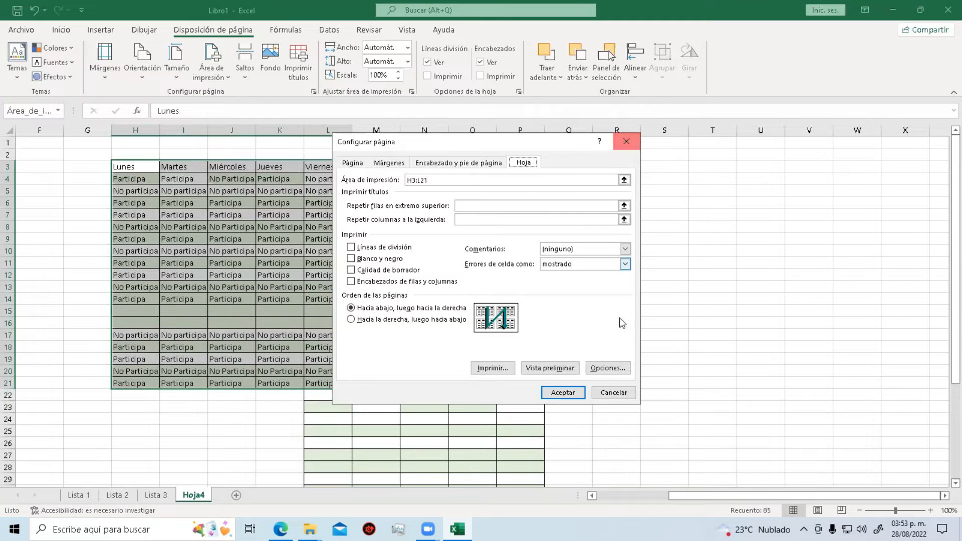
left_click(614, 393)
left_click(414, 269)
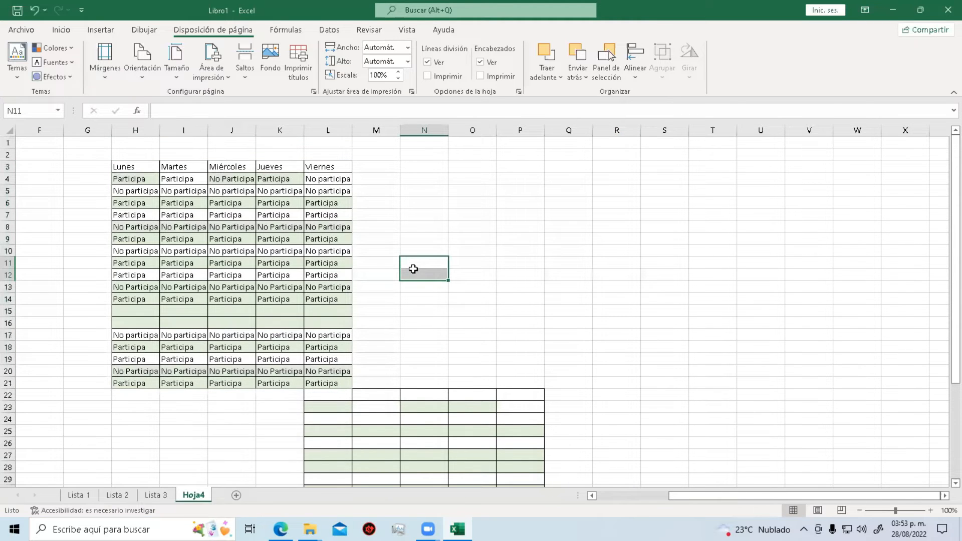
Check the print preview of the weekday table's print area and return to the worksheet.
key("ctrl+p")
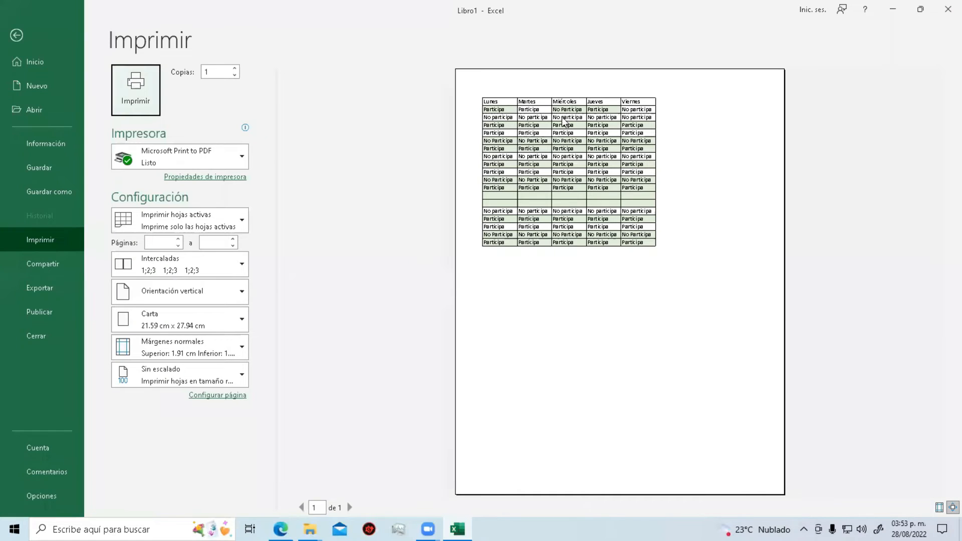
left_click(493, 105)
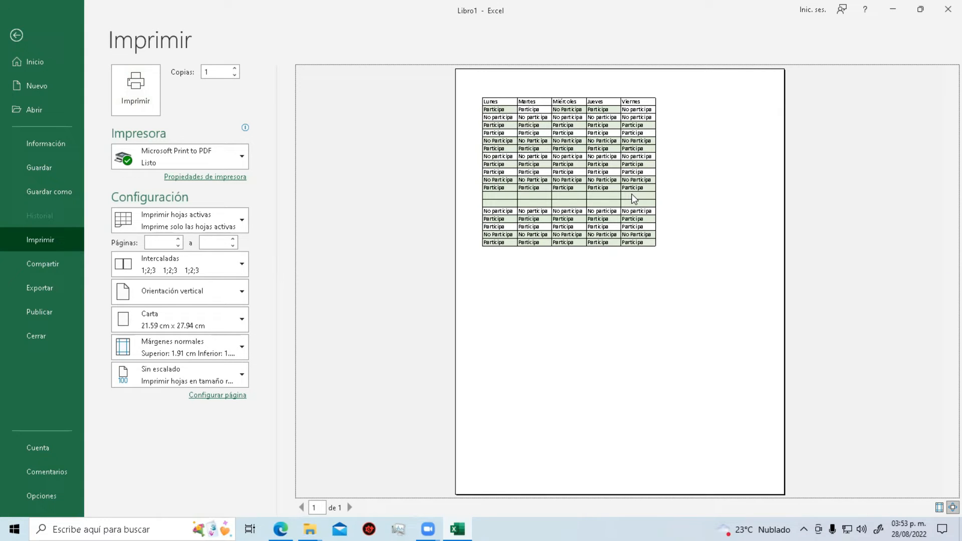
left_click(16, 35)
Copy the participation rows H4:L21 and paste them below the table, starting at H22 and again at H40.
left_click_drag(131, 183, 331, 380)
key("ctrl+c")
scroll(200, 301, "down", 4)
left_click(143, 252)
key("ctrl+v")
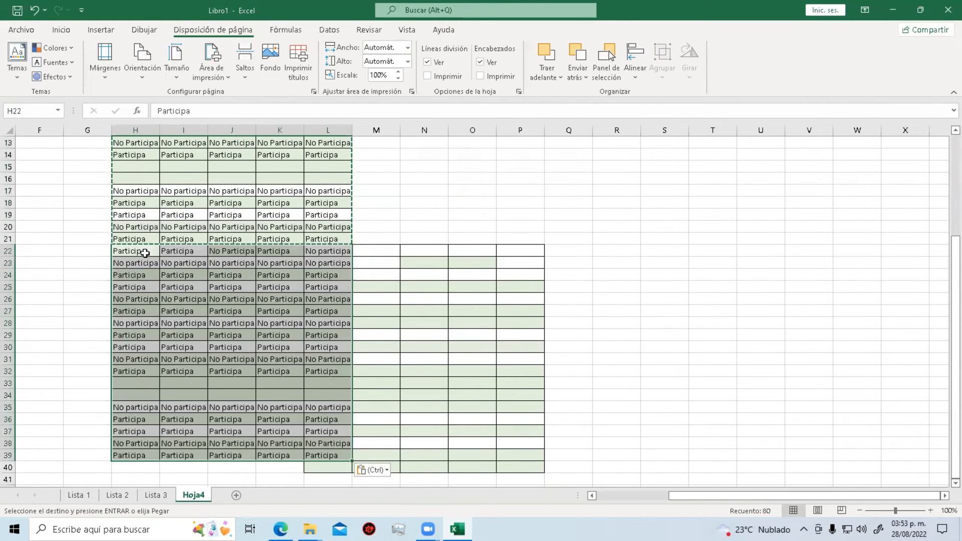
scroll(145, 253, "down", 5)
left_click(135, 286)
key("ctrl+v")
scroll(155, 285, "down", 7)
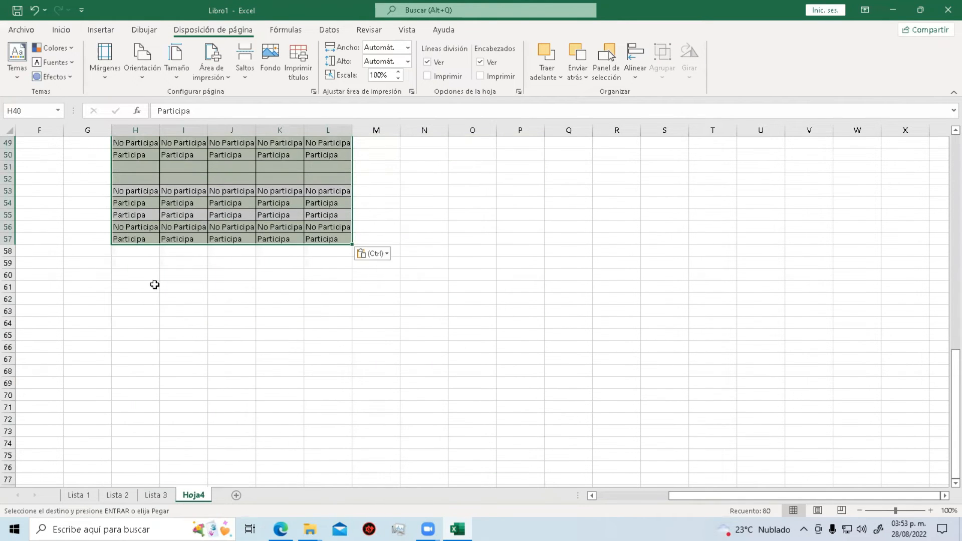
Paste the copied attendance block at H58, H76, H94 and H112 to extend the table down to row 129.
left_click(140, 250)
key("ctrl+v")
scroll(152, 301, "down", 7)
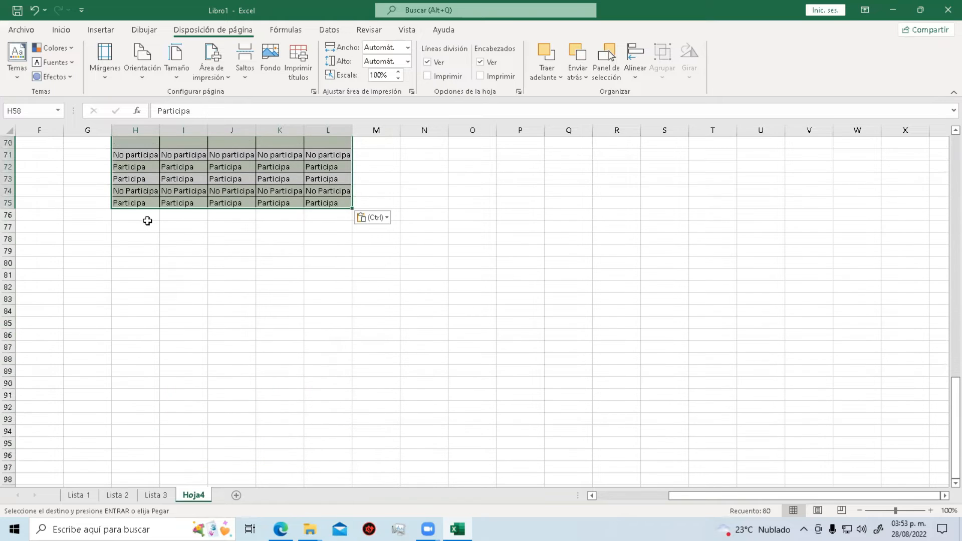
left_click(148, 221)
key("ctrl+v")
scroll(146, 211, "down", 6)
left_click(146, 215)
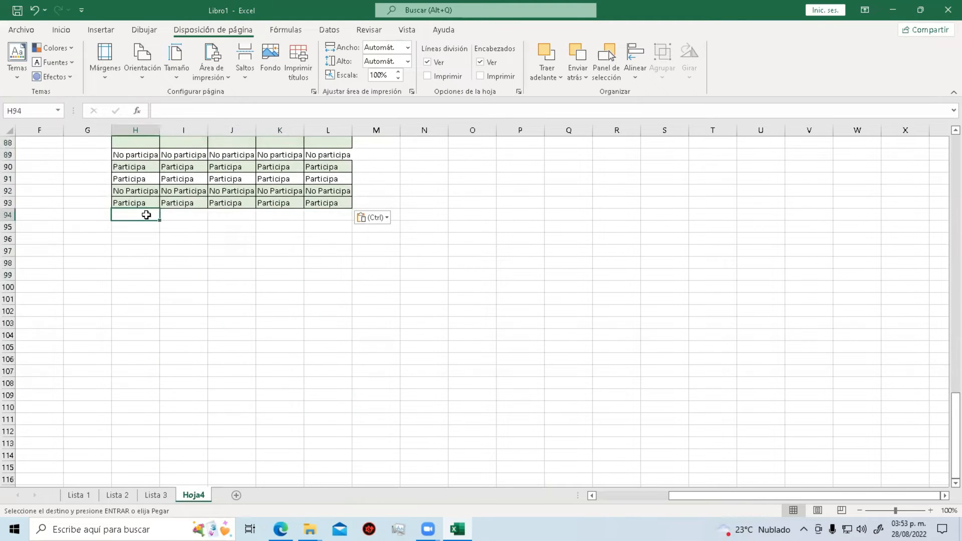
key("ctrl+v")
scroll(143, 301, "down", 4)
left_click(144, 286)
key("ctrl+v")
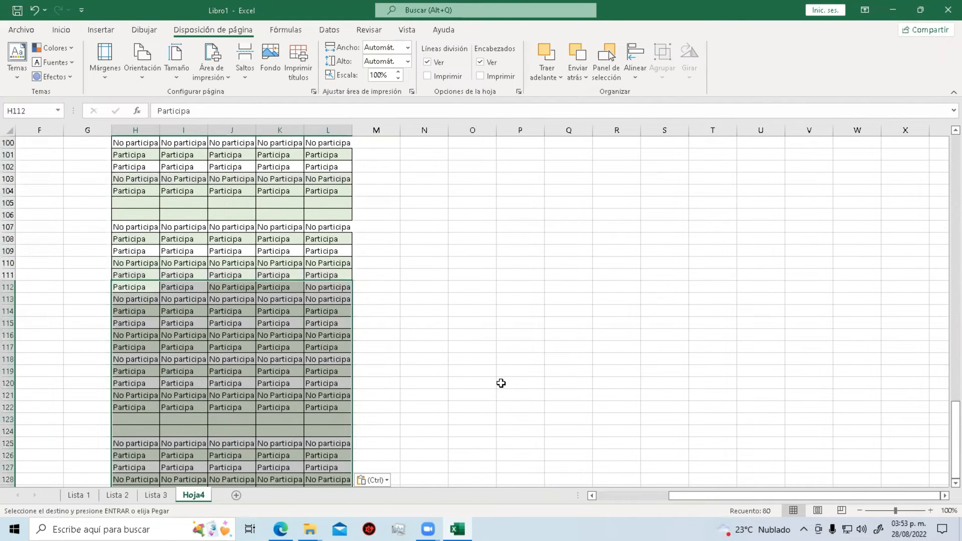
Set the weekday attendance table H3:L129 as the print area.
scroll(393, 359, "up", 20)
left_click_drag(143, 167, 310, 443)
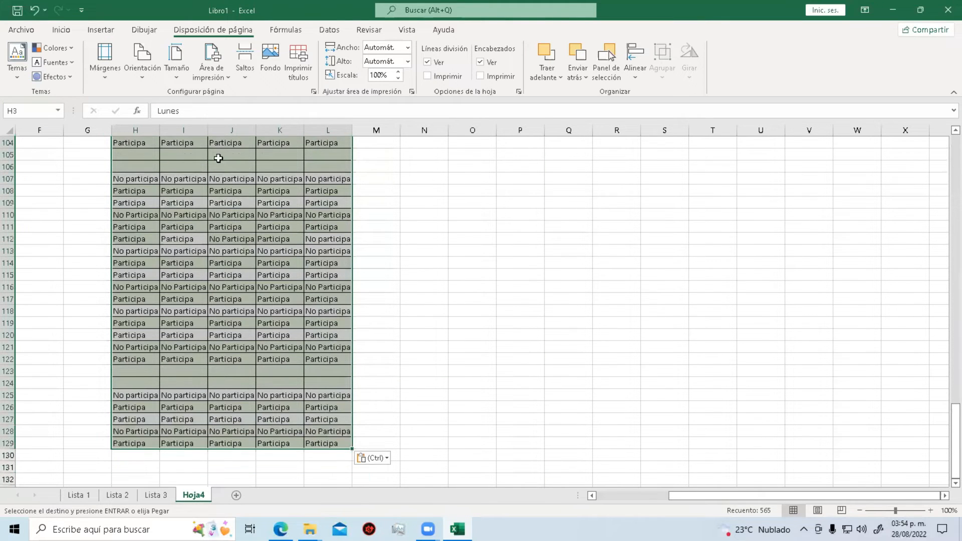
left_click(221, 66)
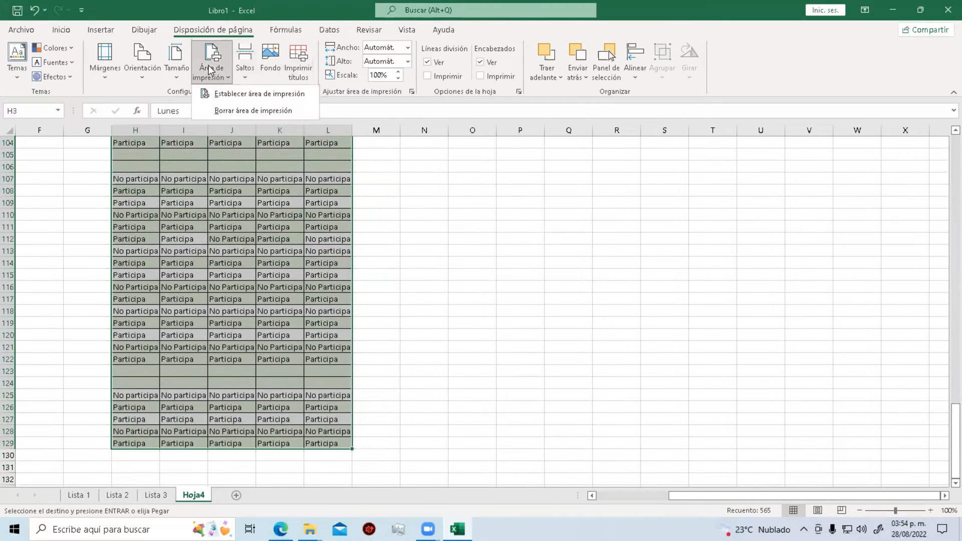
left_click(236, 95)
left_click(454, 272)
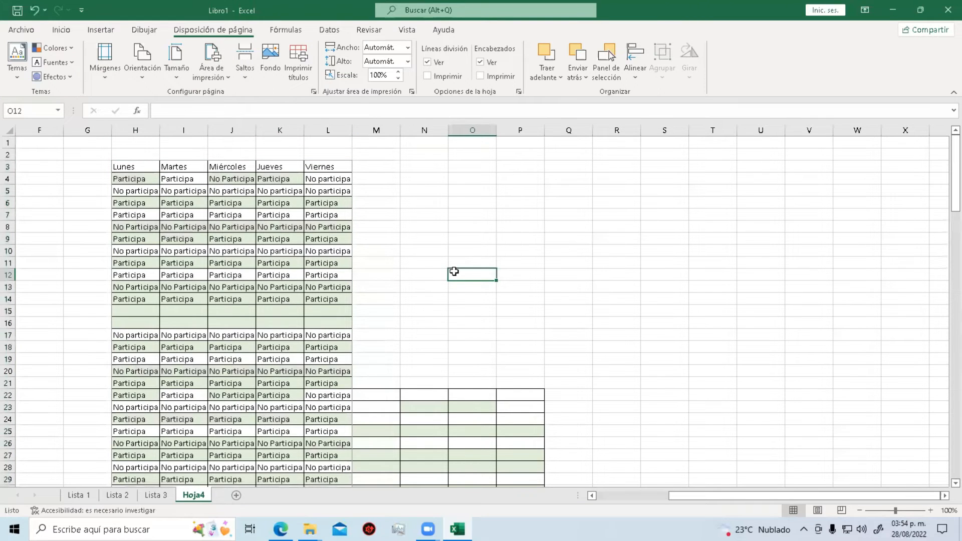
Review all pages of the attendance table in the print preview and return to the sheet.
key("ctrl+p")
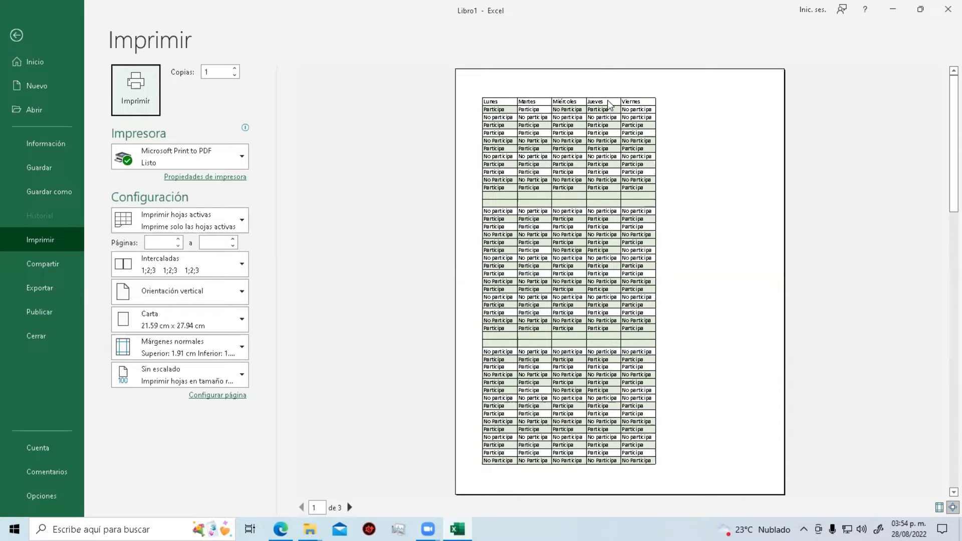
scroll(624, 108, "down", 1)
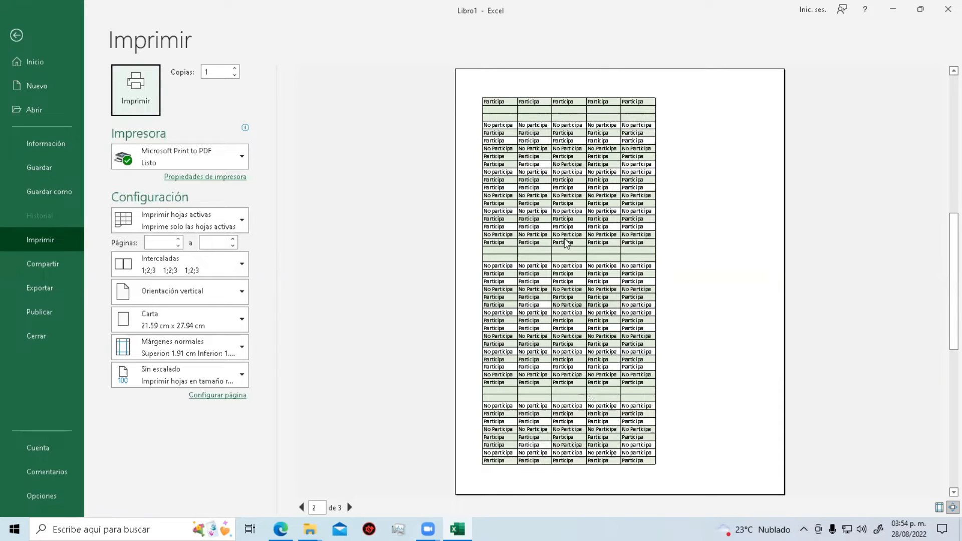
scroll(572, 244, "down", 1)
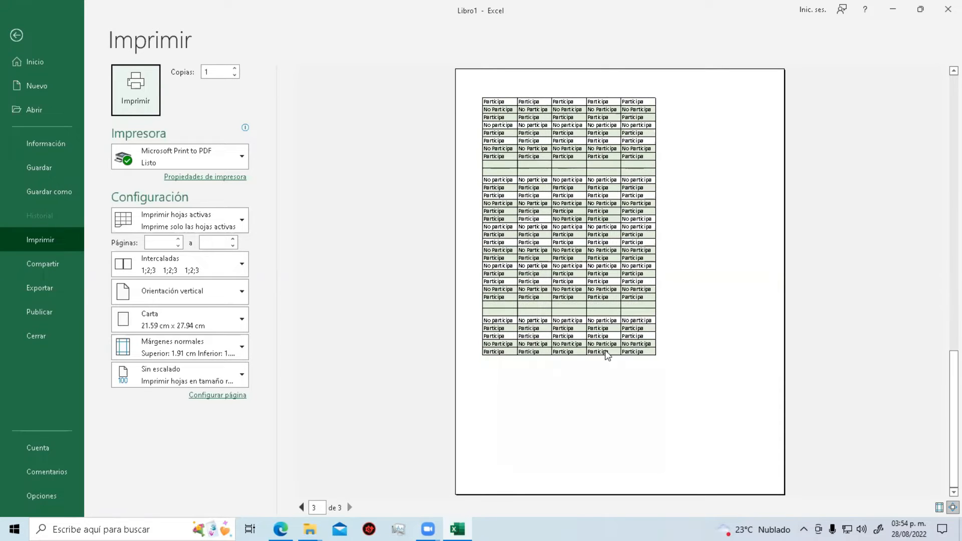
left_click(16, 35)
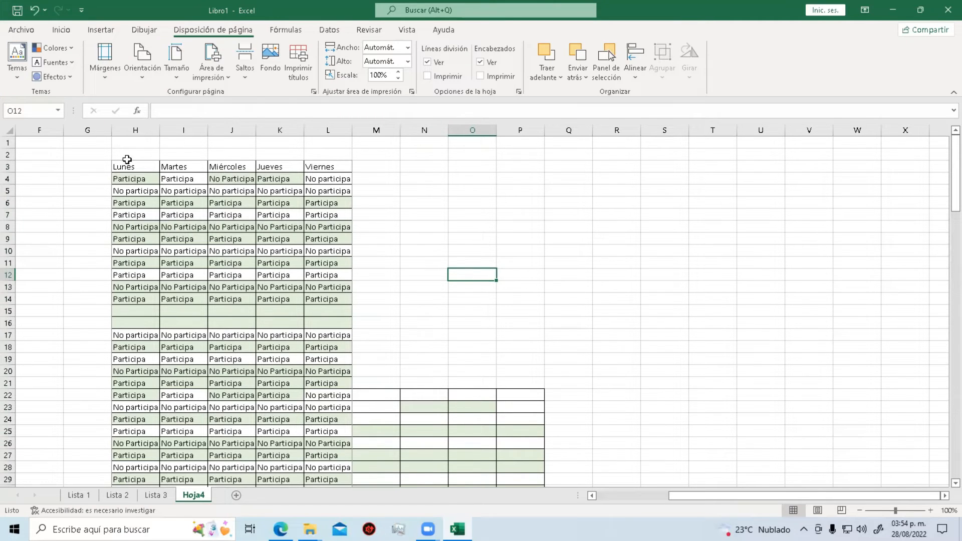
Set row 3 ($3:$3), the weekday headings, as the title row repeated at the top of every printed page.
left_click_drag(124, 167, 331, 458)
scroll(382, 351, "up", 20)
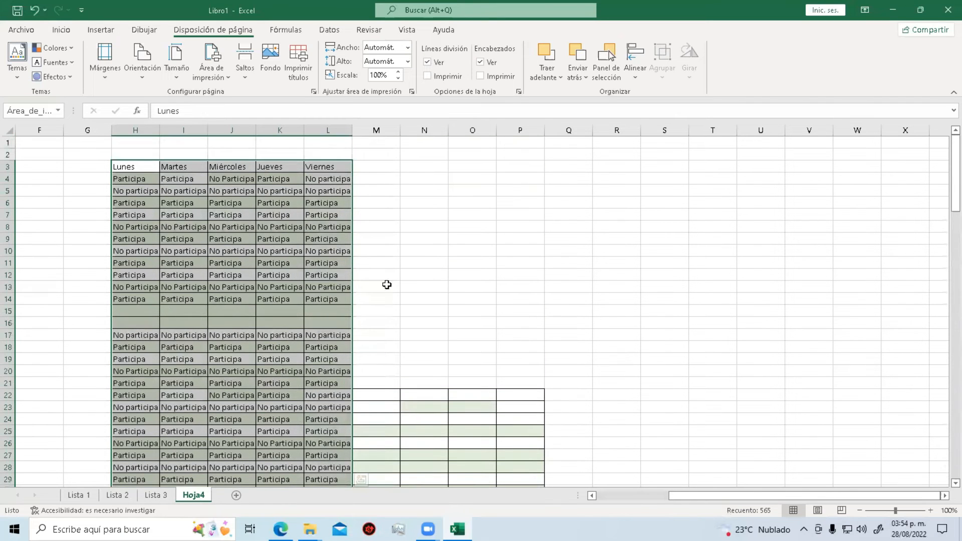
left_click(299, 69)
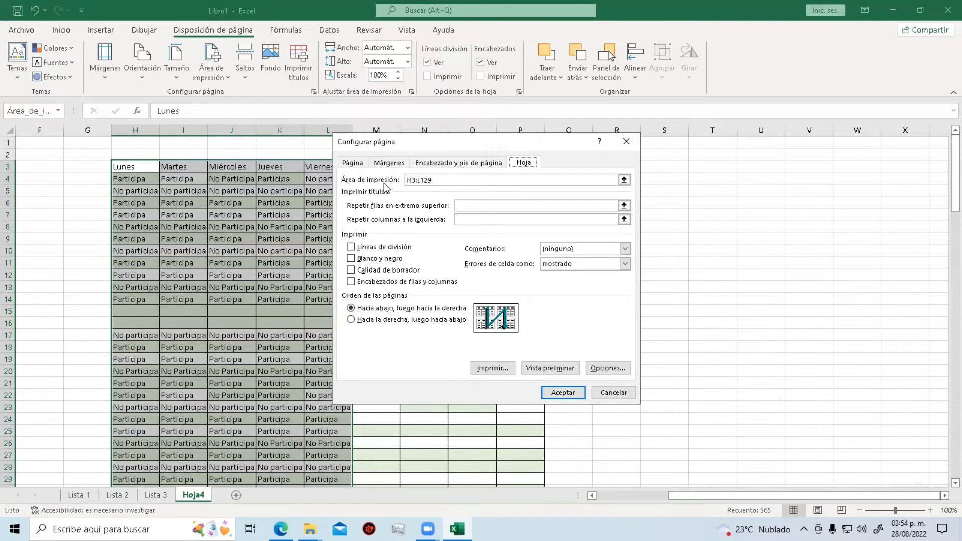
left_click(624, 206)
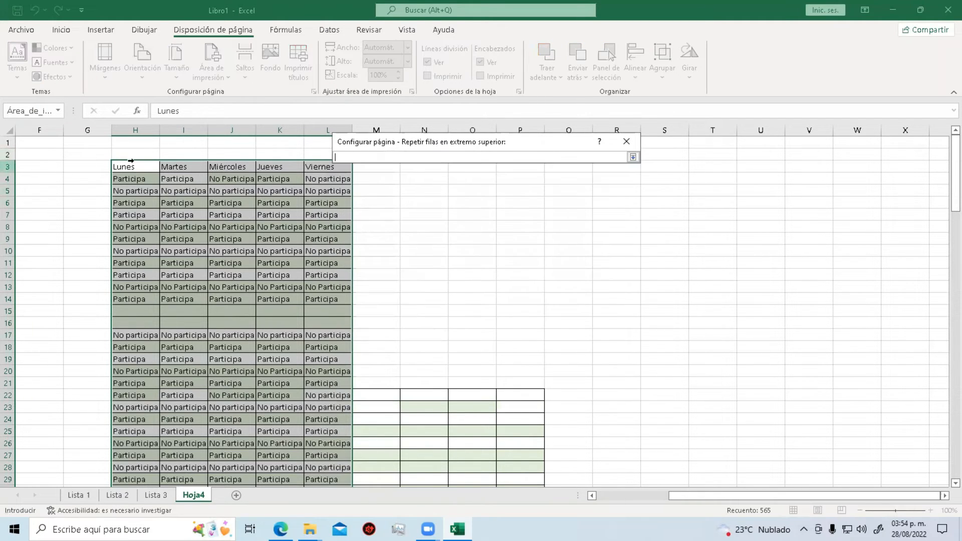
left_click(9, 166)
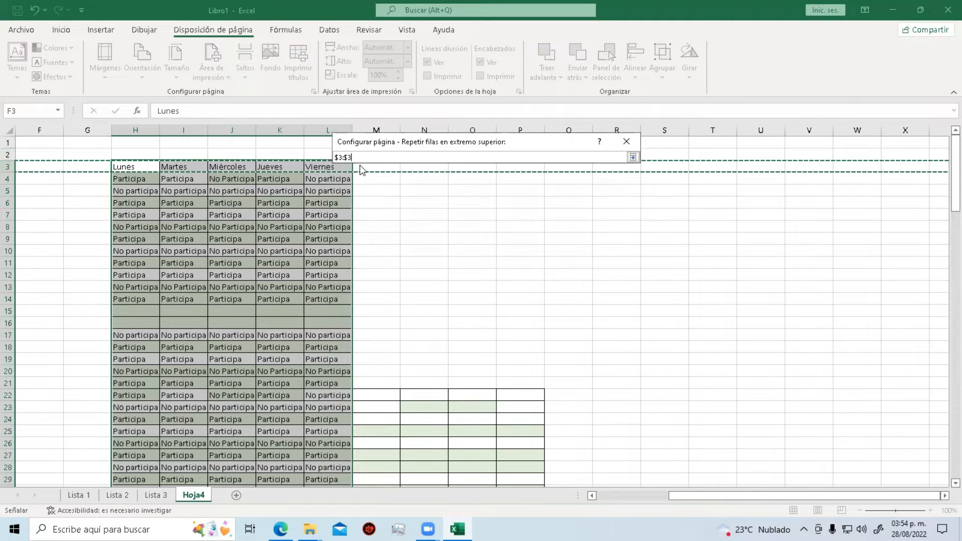
left_click(634, 157)
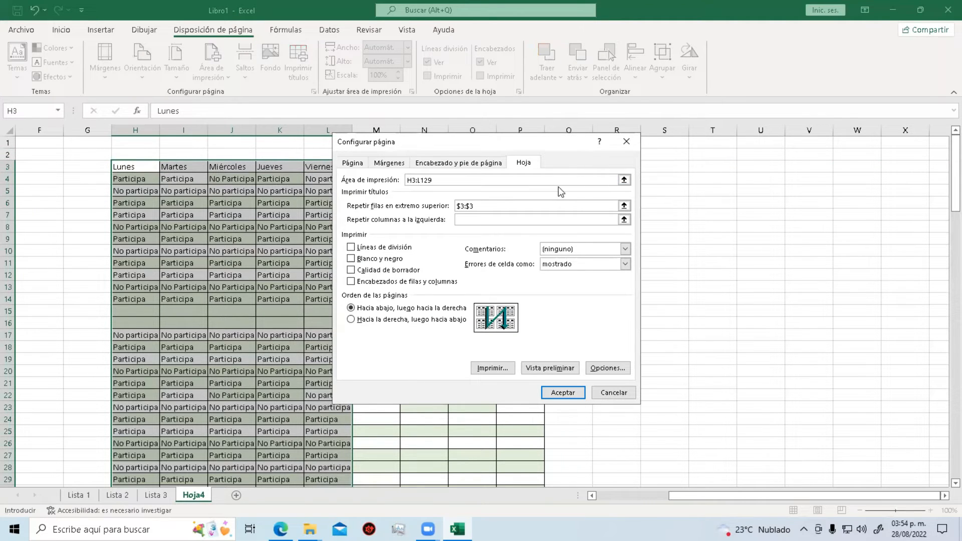
left_click(561, 393)
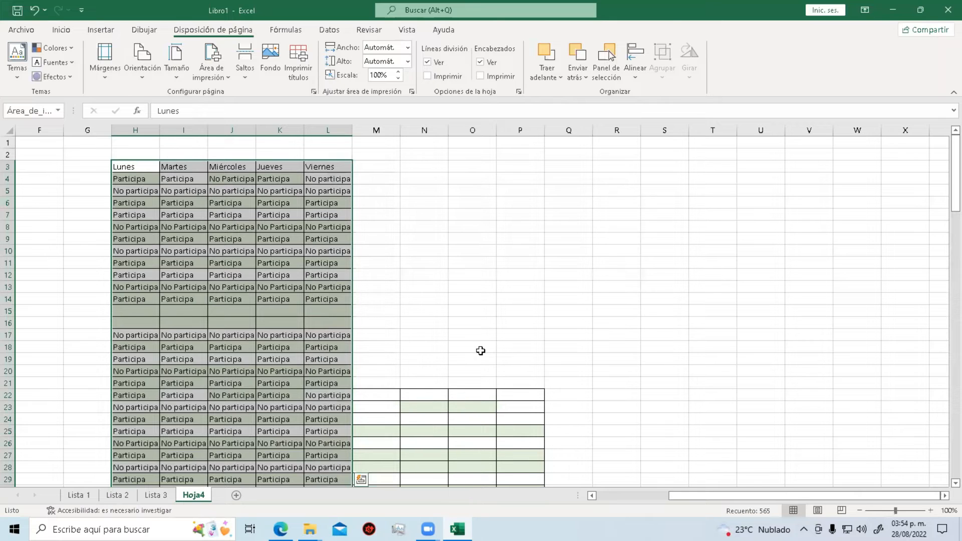
Change the font of the weekday headings in H3:L3 to Arial Black.
left_click_drag(129, 166, 332, 163)
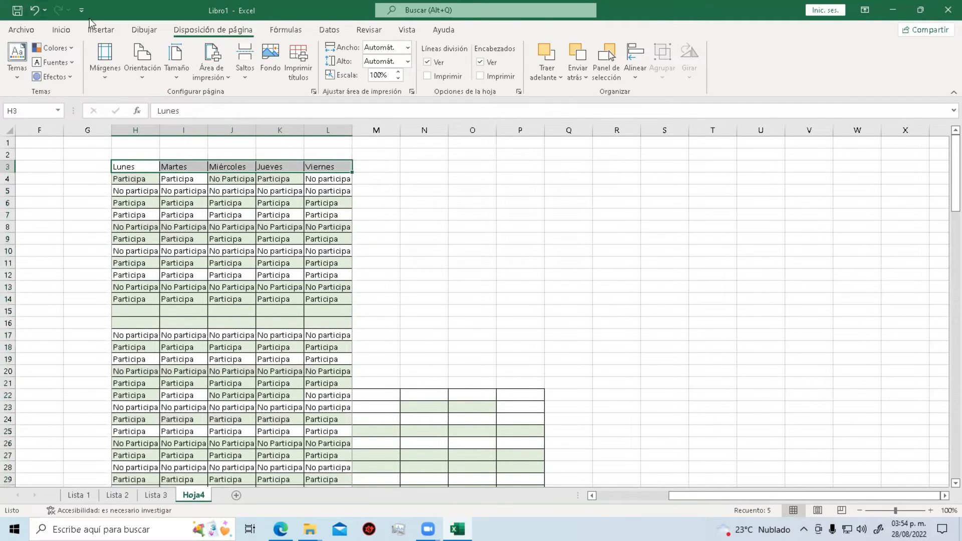
left_click(61, 29)
left_click(175, 53)
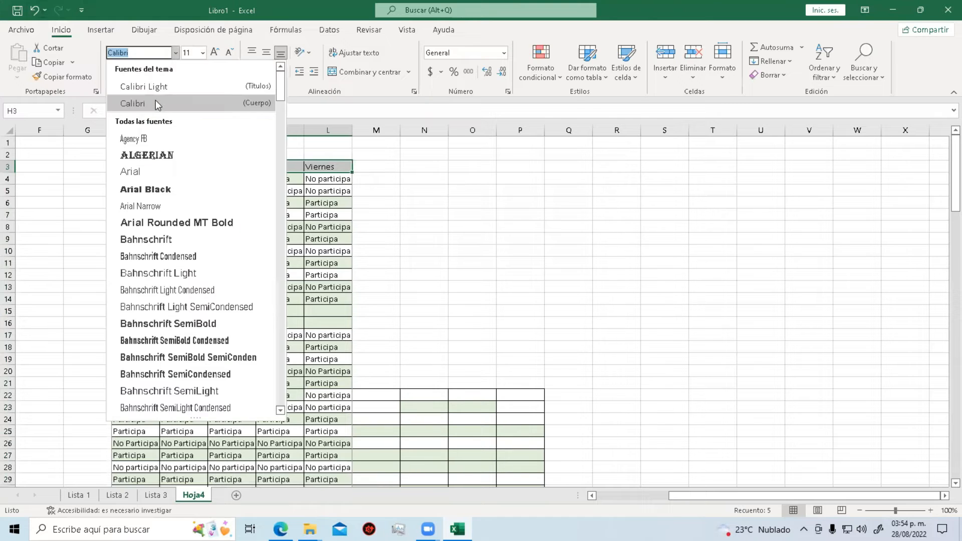
left_click(146, 189)
left_click(427, 228)
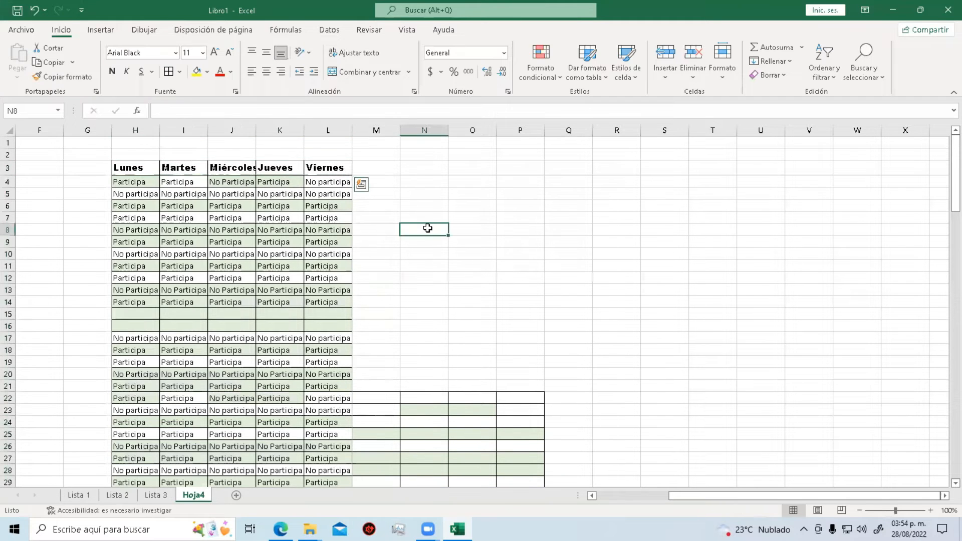
Set H3:L129 as the print area again and accept the page setup with row 3 as the repeated title row.
left_click_drag(144, 167, 333, 466)
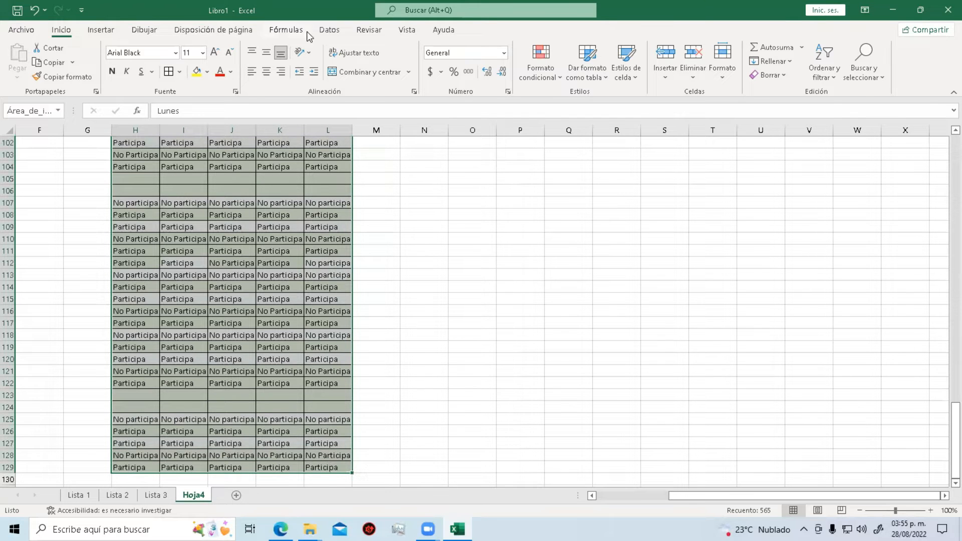
left_click(213, 30)
left_click(211, 63)
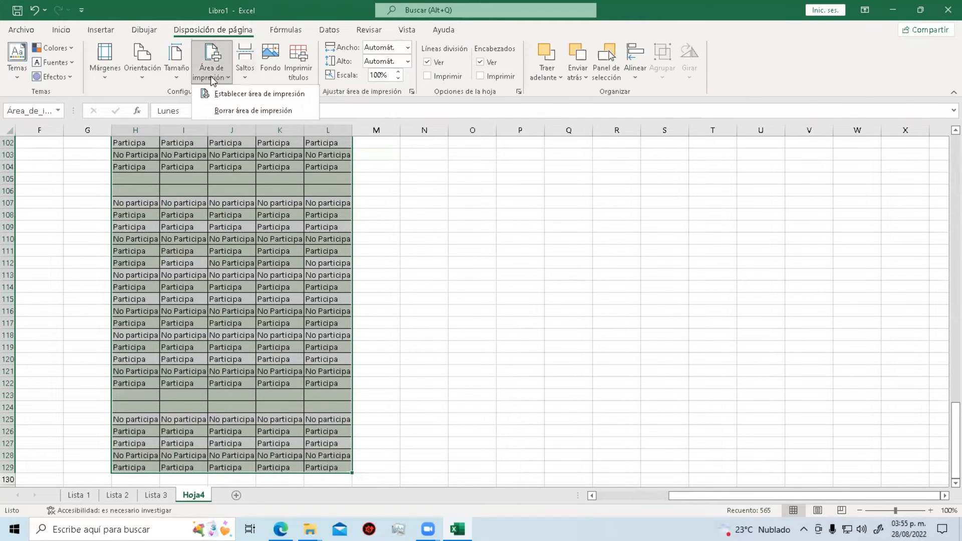
left_click(265, 96)
left_click(305, 79)
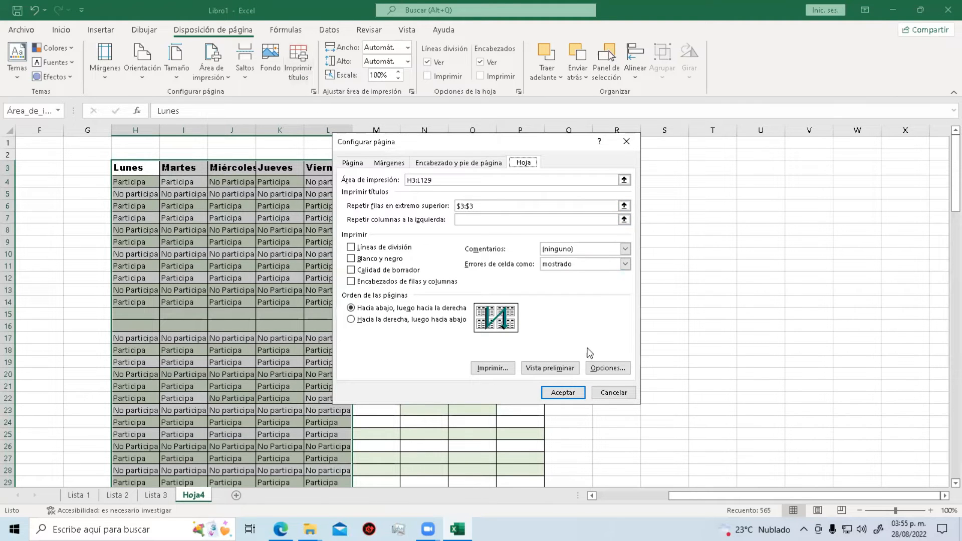
left_click(562, 392)
Check the repeated weekday headings on every page of the print preview, and return to the sheet.
key("ctrl+p")
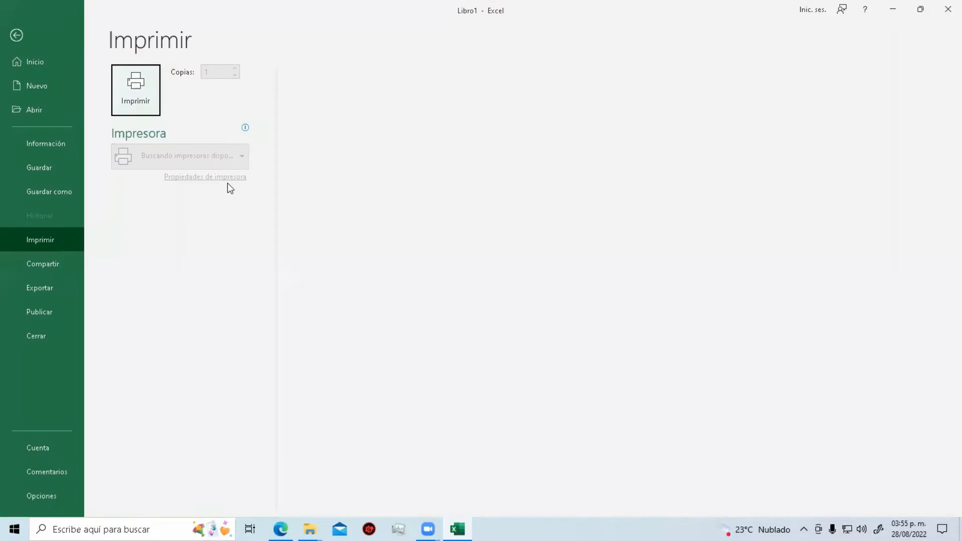
scroll(785, 307, "down", 1)
scroll(785, 306, "down", 1)
scroll(785, 307, "up", 2)
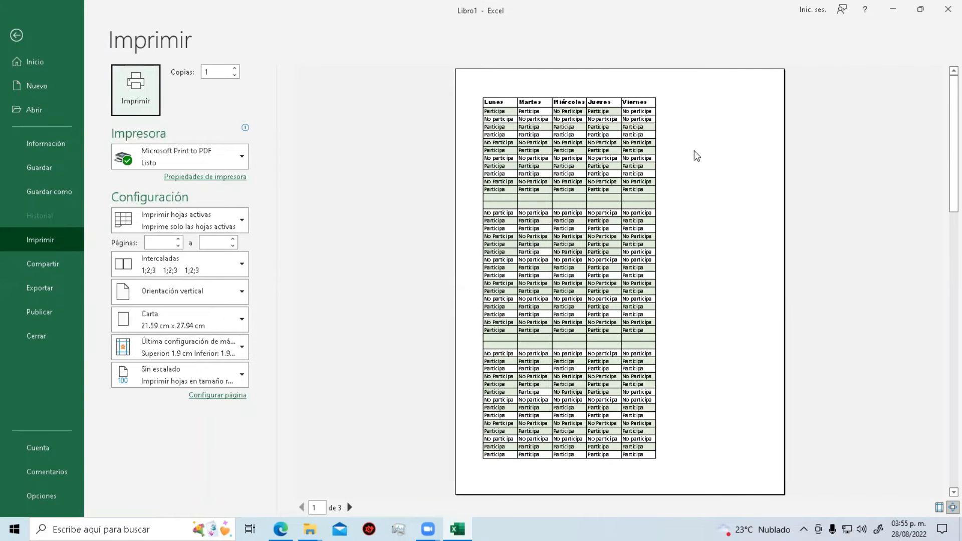
scroll(706, 167, "down", 1)
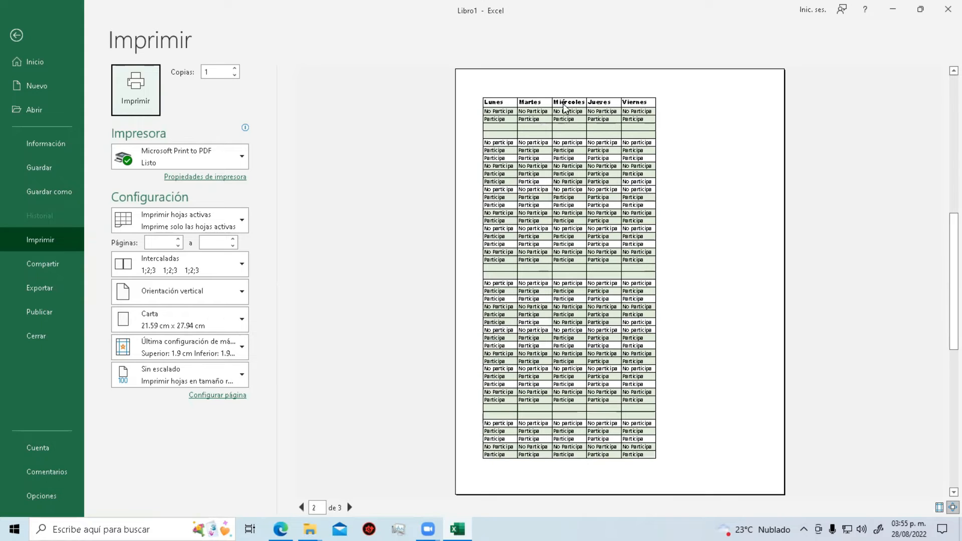
scroll(665, 191, "down", 1)
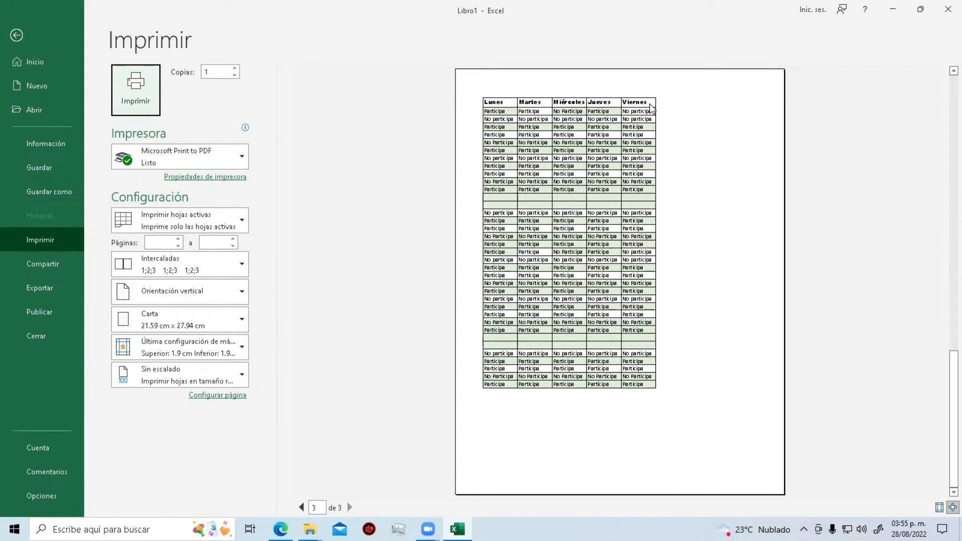
scroll(607, 210, "up", 2)
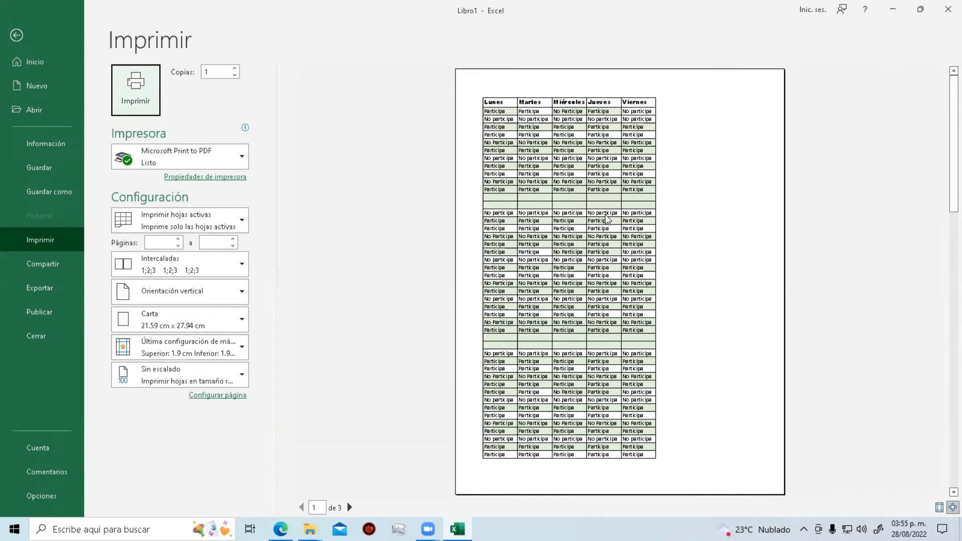
left_click(20, 41)
left_click(511, 230)
scroll(502, 414, "down", 5)
scroll(501, 414, "up", 5)
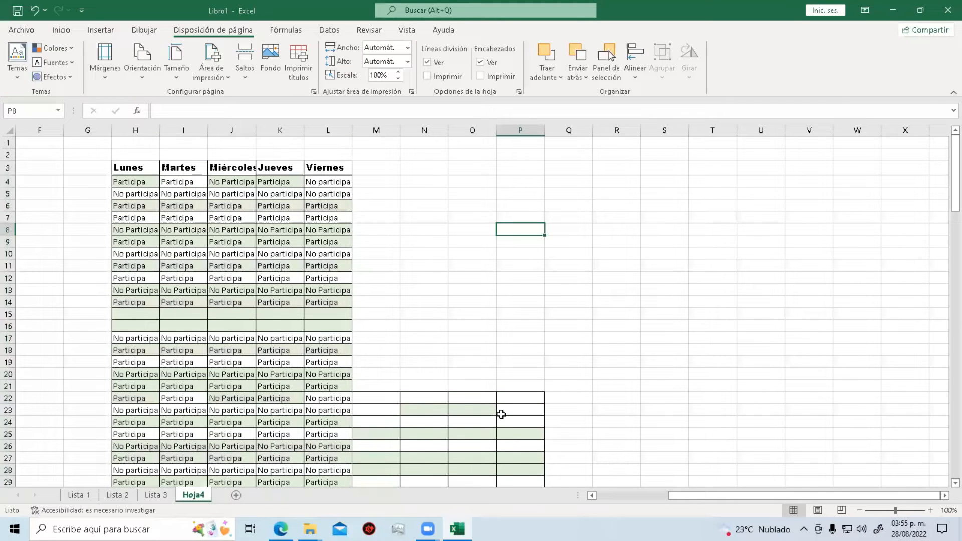
In the workbook's information properties, enter "Hola" as the title and "Educacion" as the category.
left_click(22, 31)
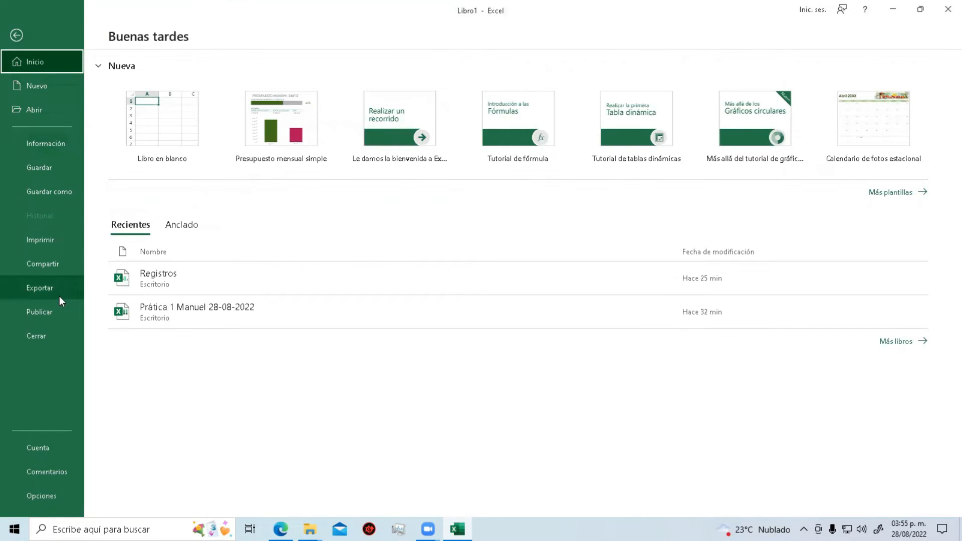
left_click(59, 145)
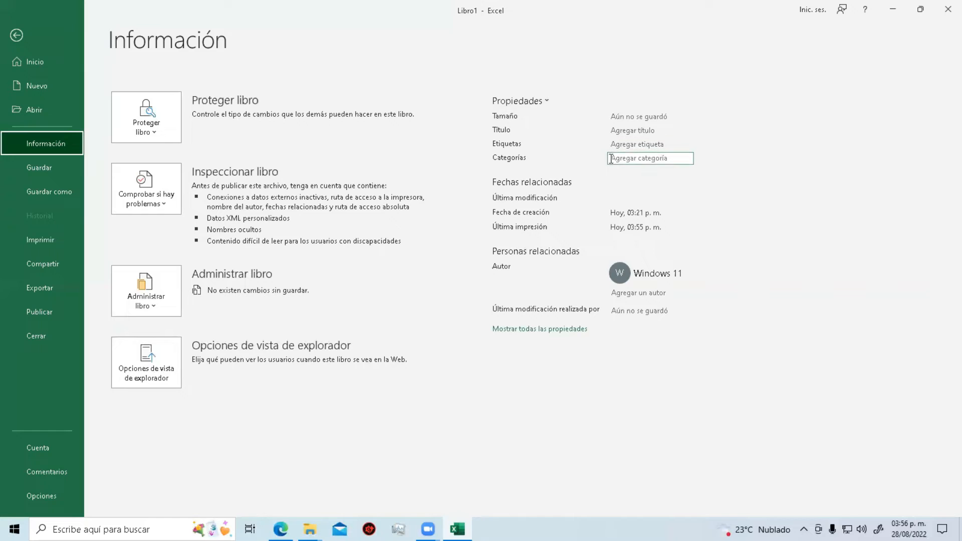
left_click(648, 130)
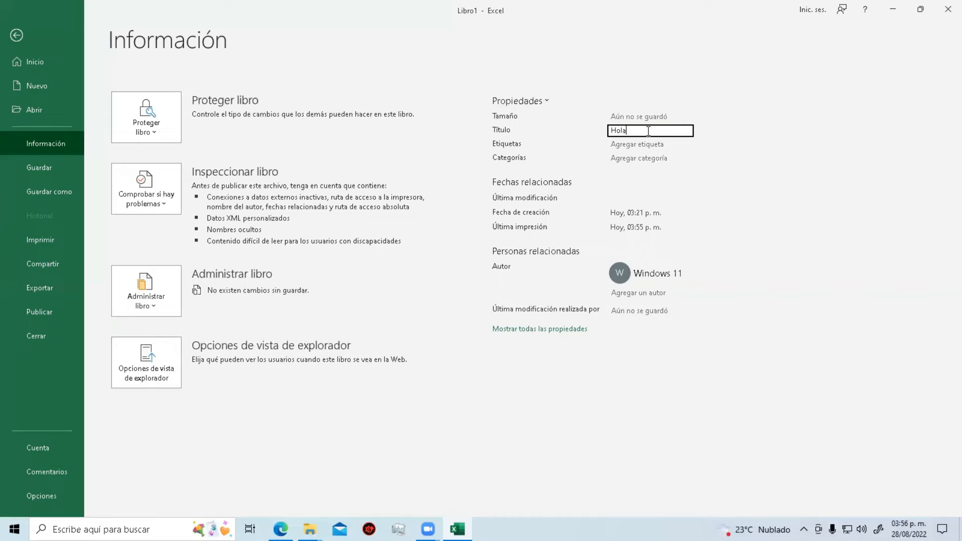
left_click(642, 146)
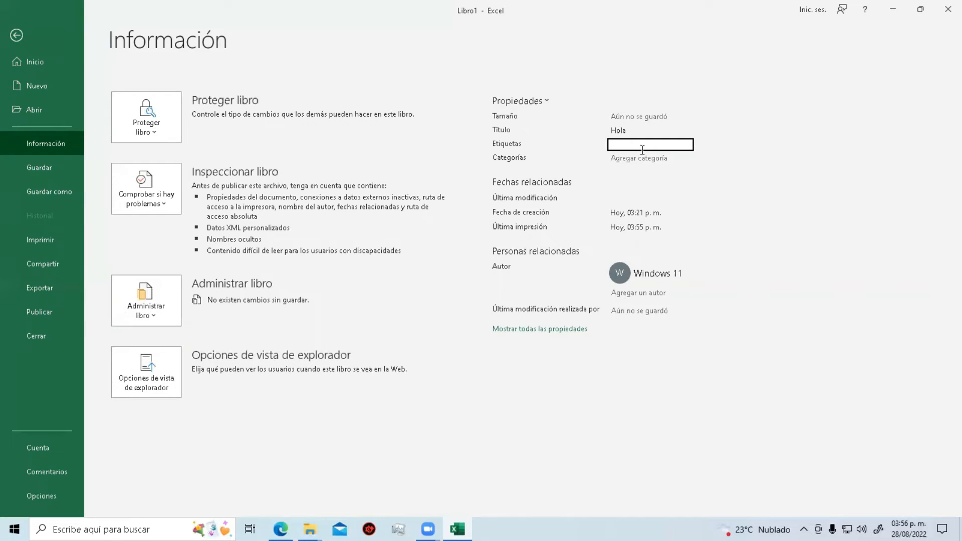
left_click(635, 159)
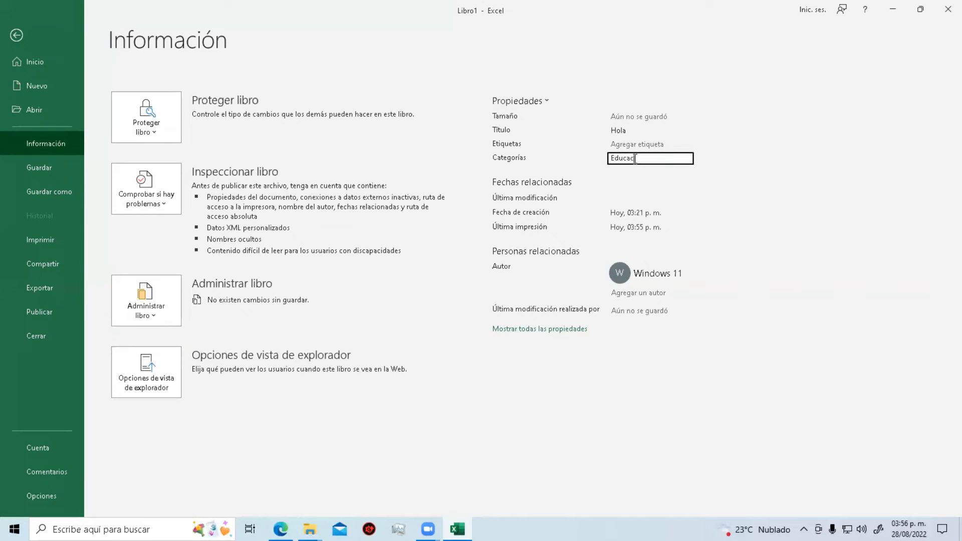
key("Return")
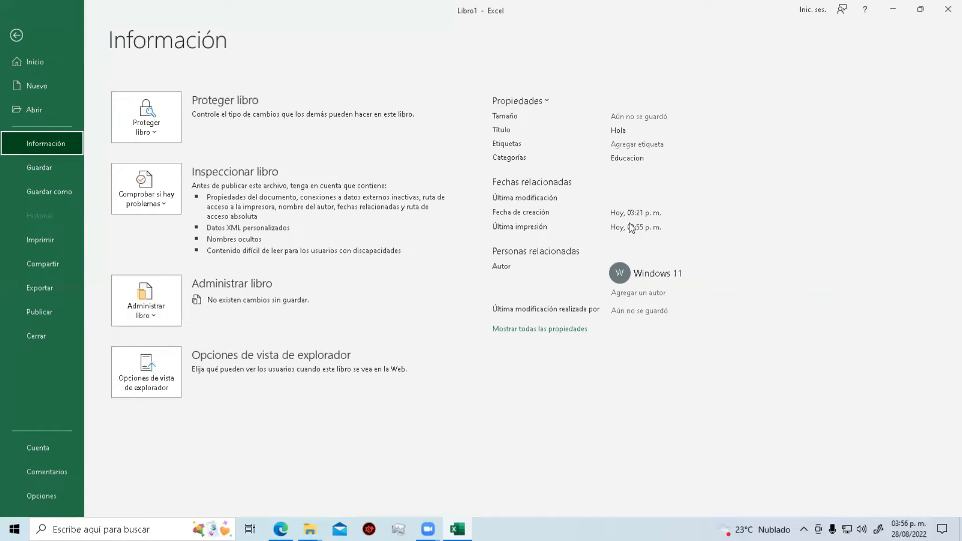
Open the contact card of the workbook's author in the related people properties.
mouse_move(621, 273)
left_click(653, 280)
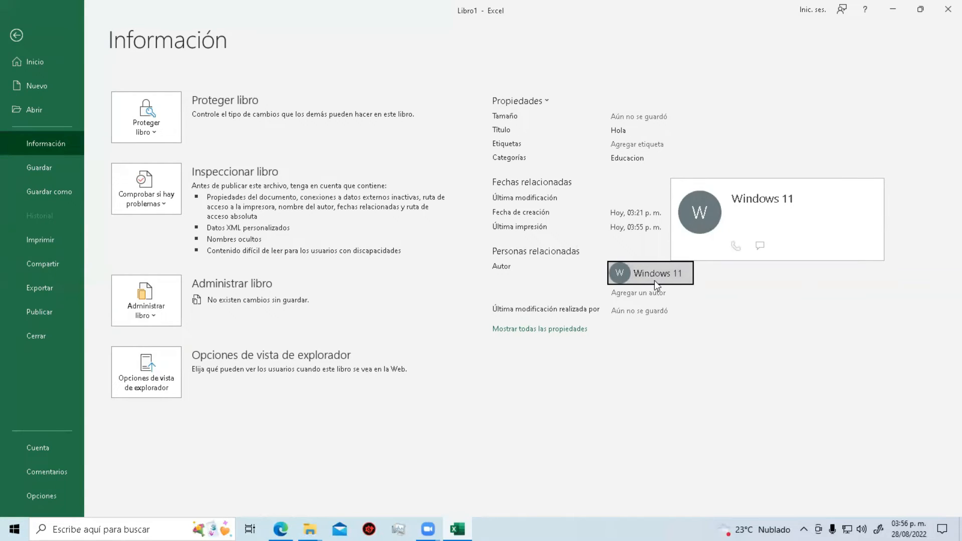
Close the author's contact card and save the workbook as Libro1 in the Escritorio folder.
left_click(655, 281)
key("Escape")
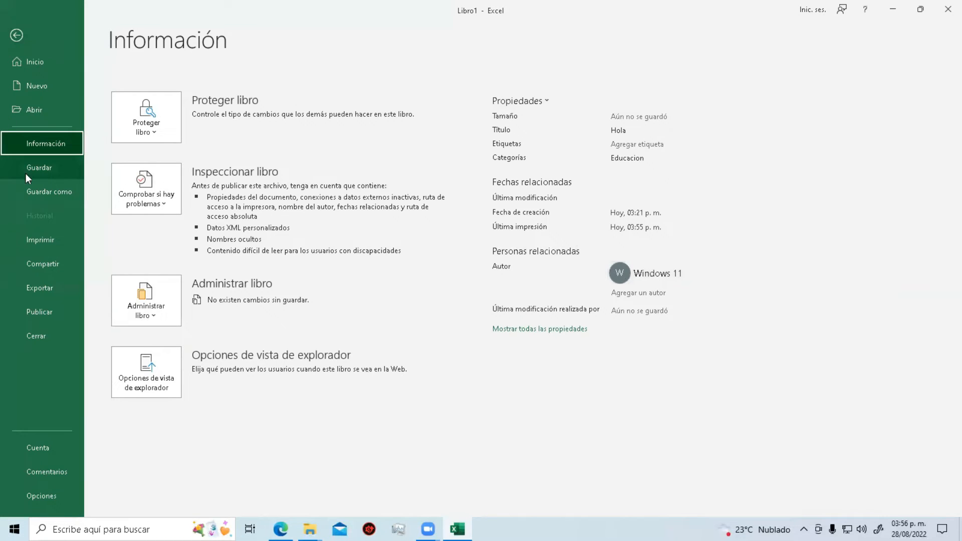
left_click(47, 190)
left_click(181, 214)
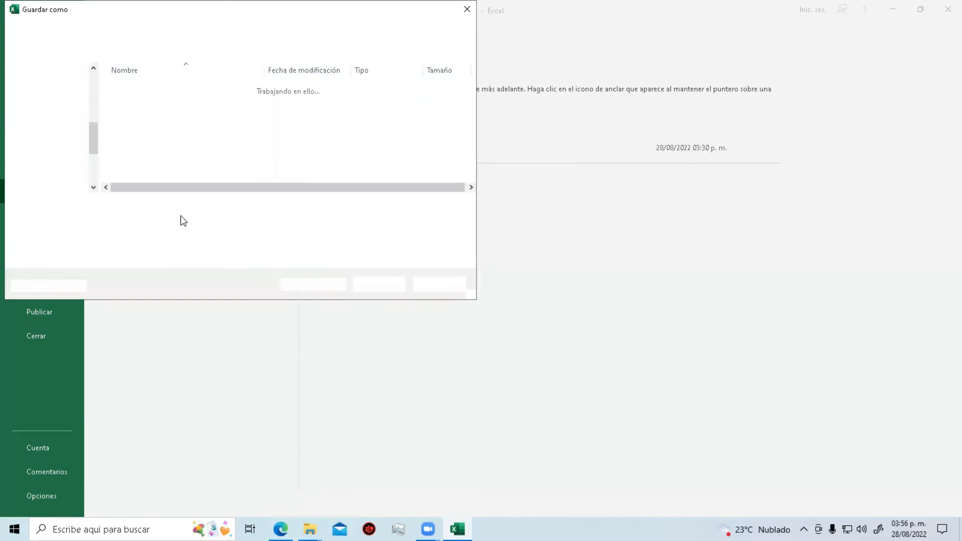
left_click(367, 288)
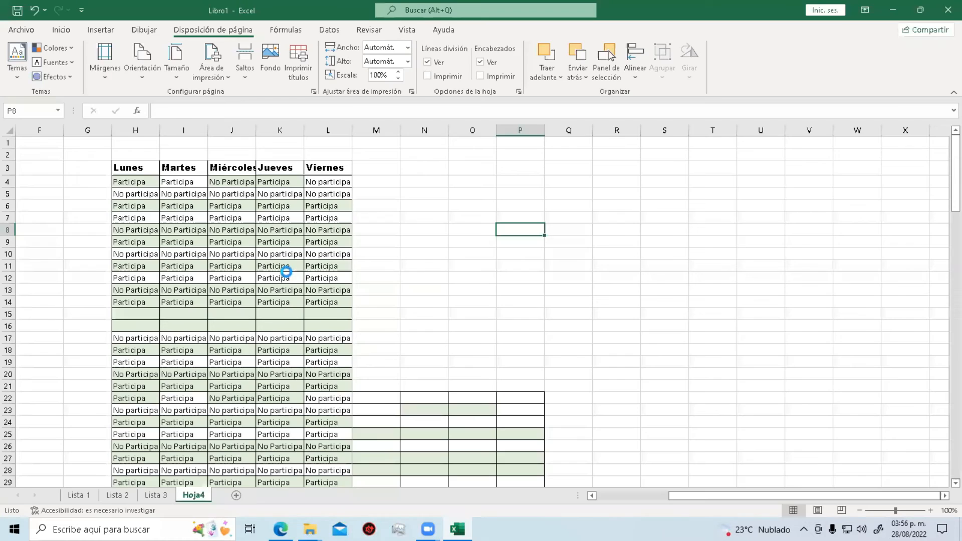
Review the saved workbook's information properties, including the author's contact card, and close the card.
left_click(14, 22)
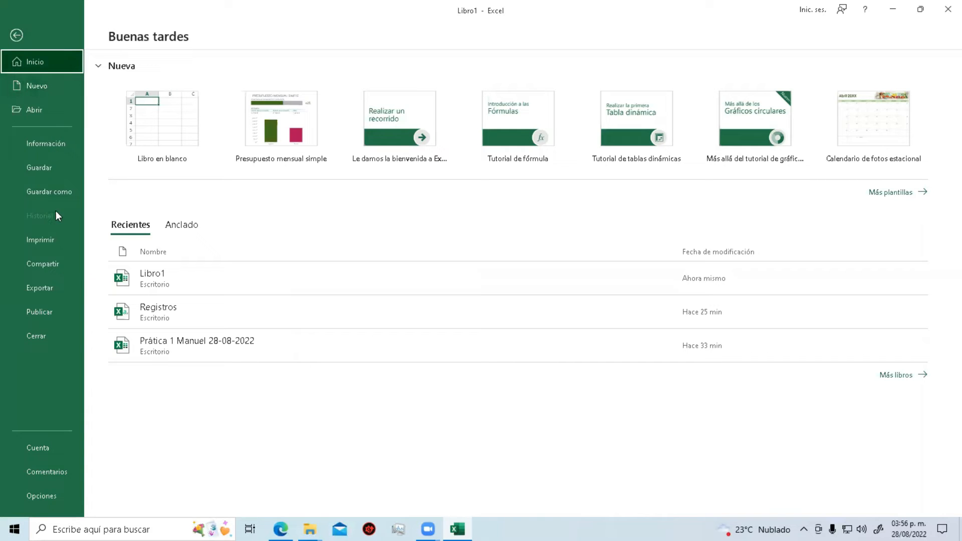
left_click(59, 144)
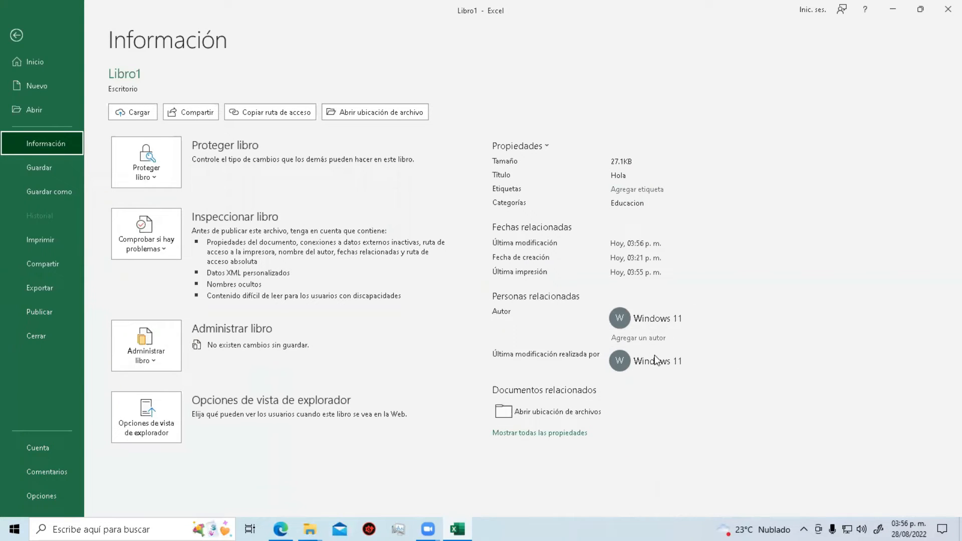
left_click(624, 320)
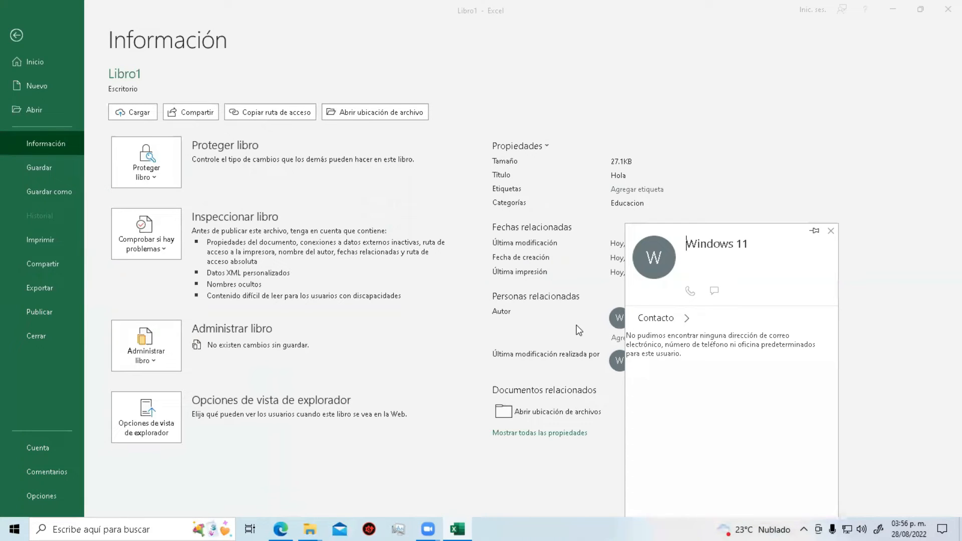
left_click(799, 107)
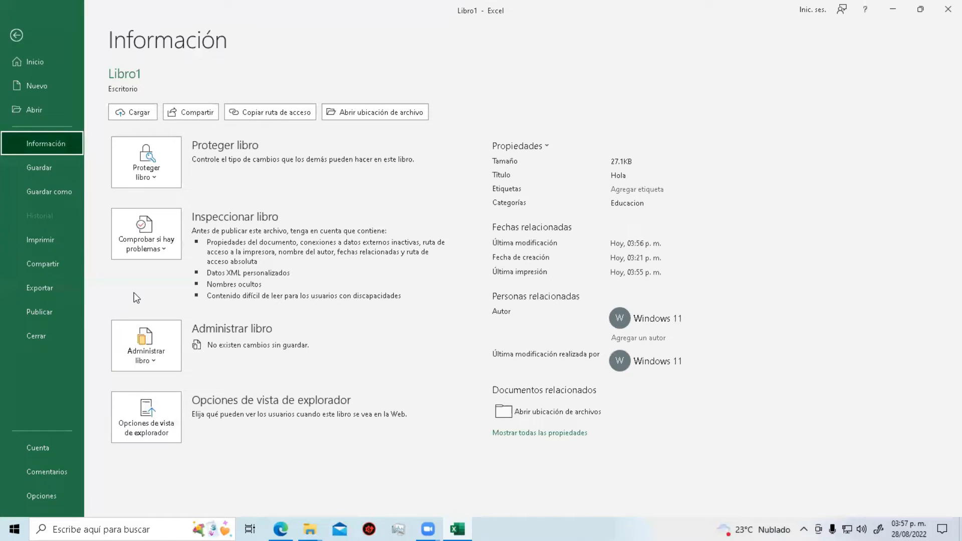
Run the Document Inspector on the workbook with the preselected content categories.
left_click(153, 247)
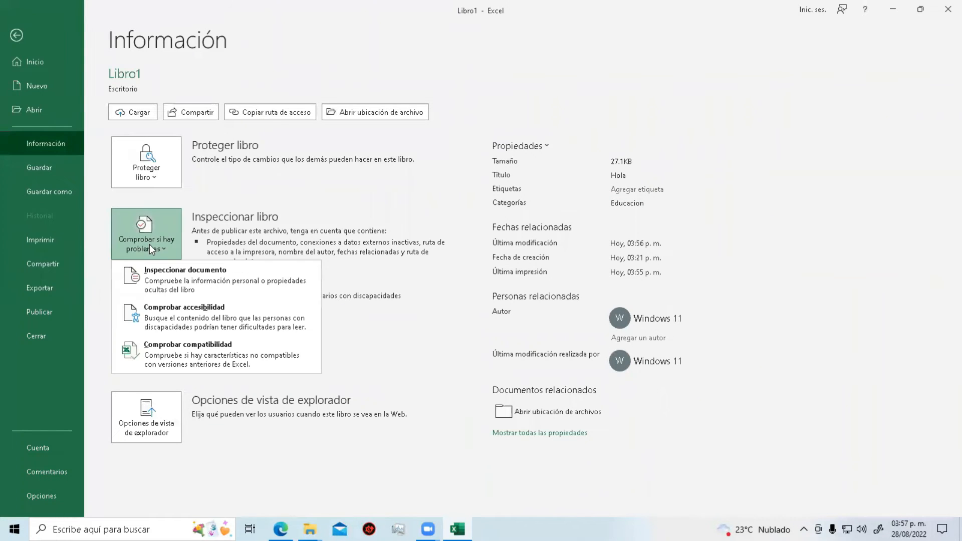
left_click(165, 274)
scroll(504, 278, "down", 10)
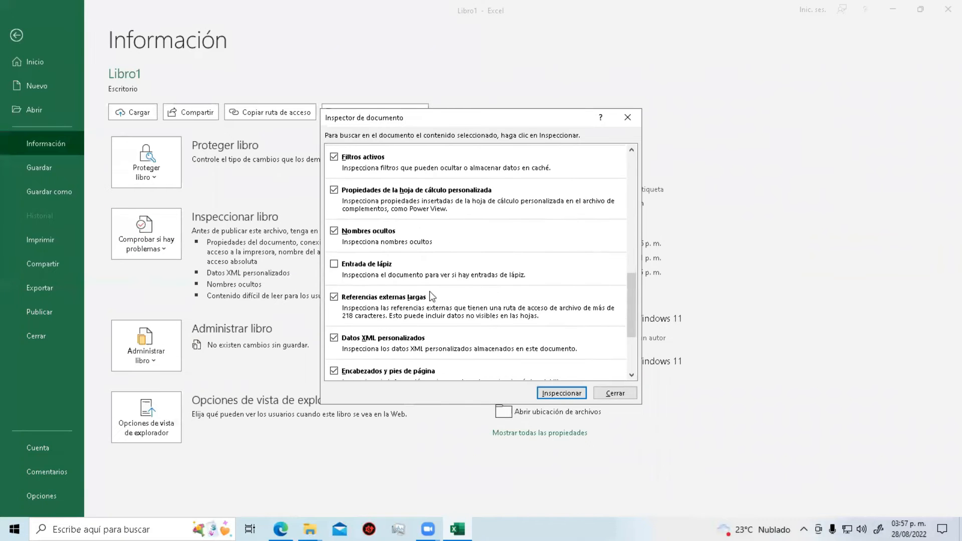
scroll(483, 333, "up", 4)
scroll(483, 333, "up", 5)
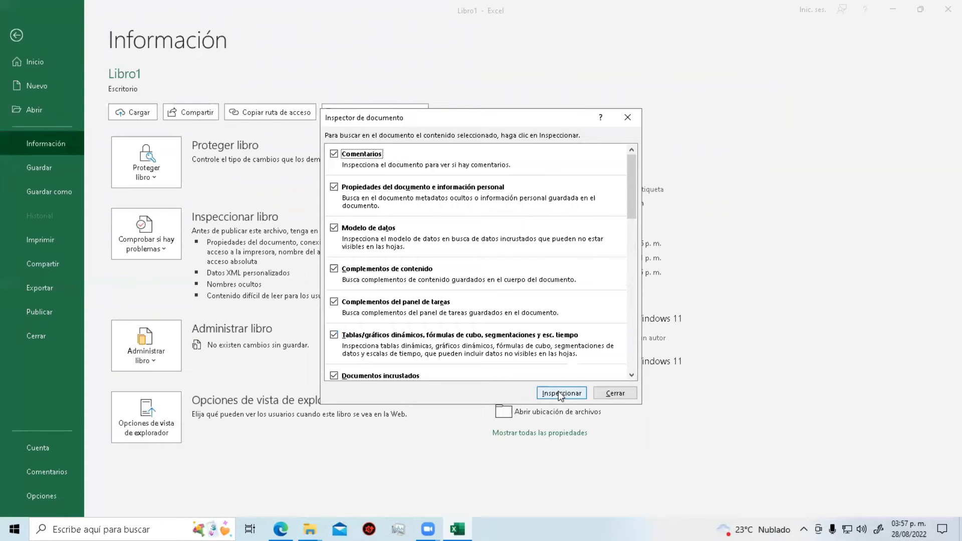
left_click(560, 393)
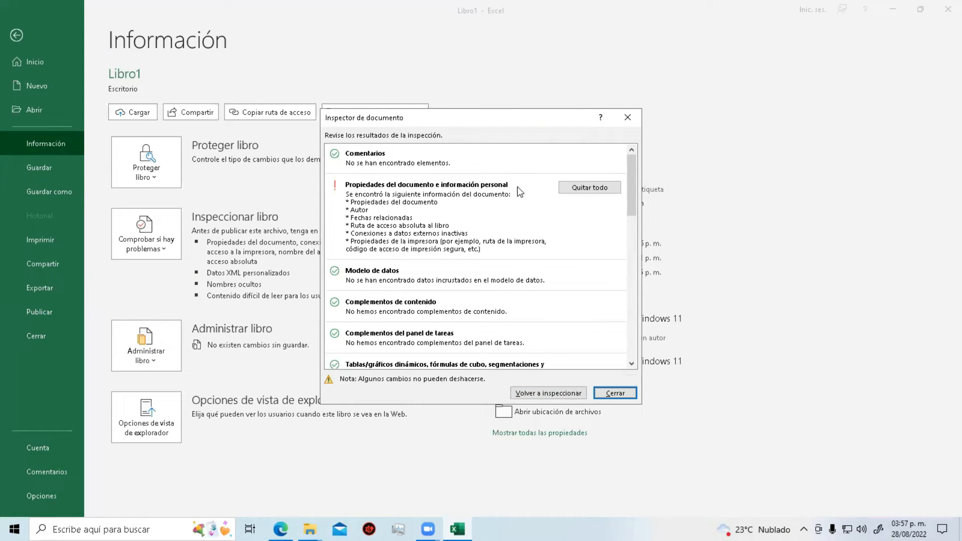
Review the inspection results and remove all document properties and personal information from the workbook.
scroll(454, 288, "down", 10)
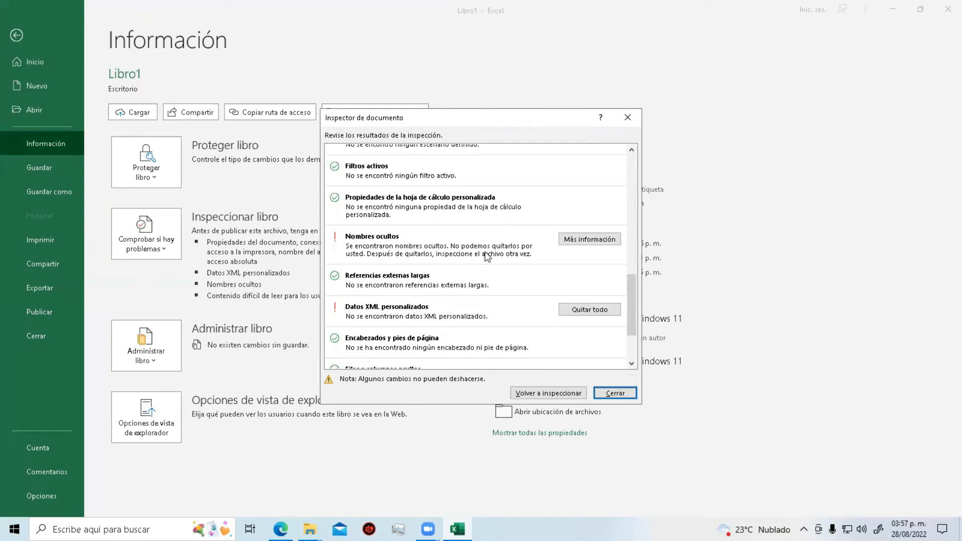
scroll(454, 290, "down", 1)
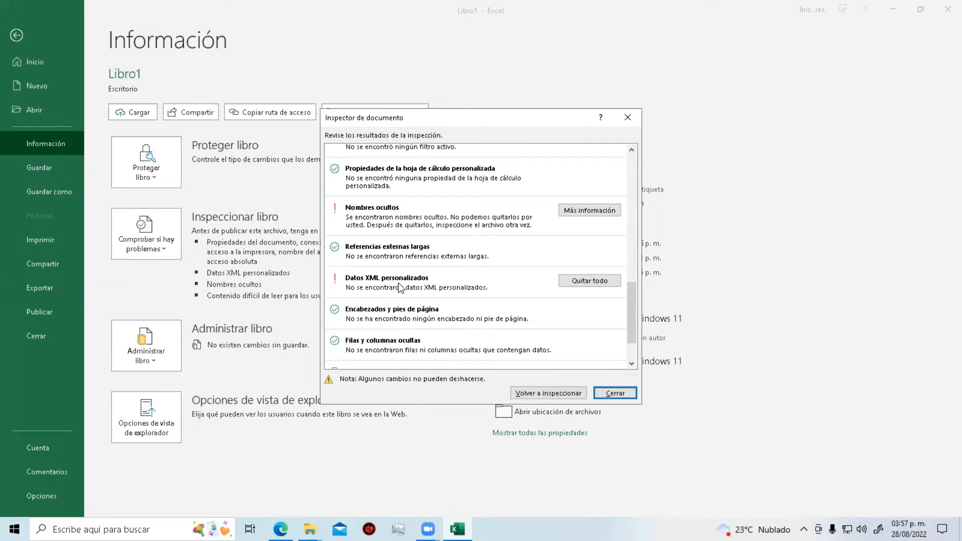
scroll(477, 293, "down", 2)
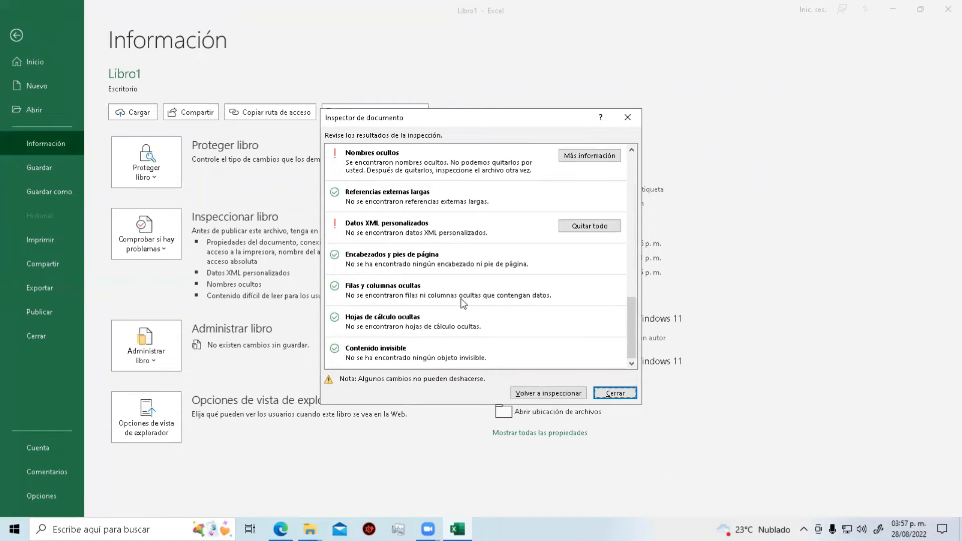
scroll(435, 313, "up", 14)
scroll(434, 313, "up", 3)
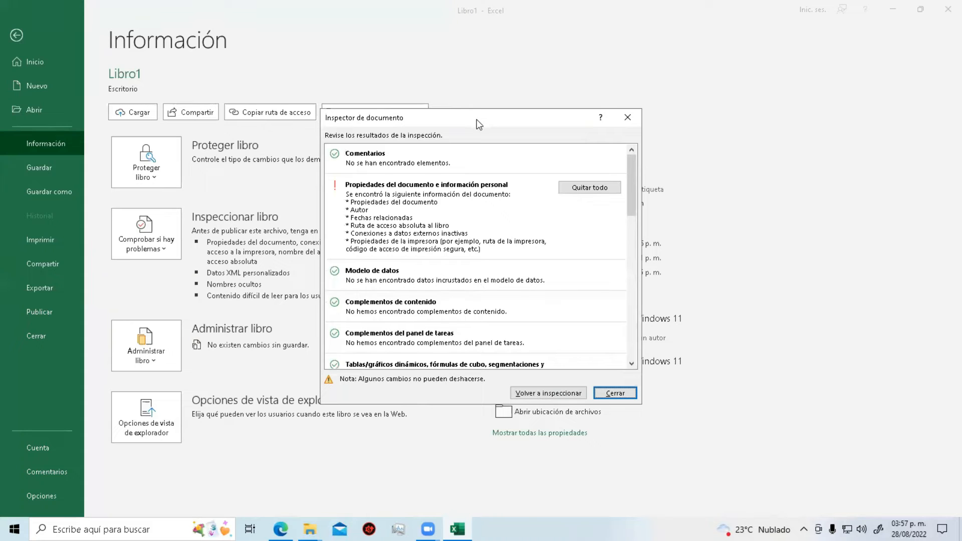
left_click_drag(477, 119, 286, 119)
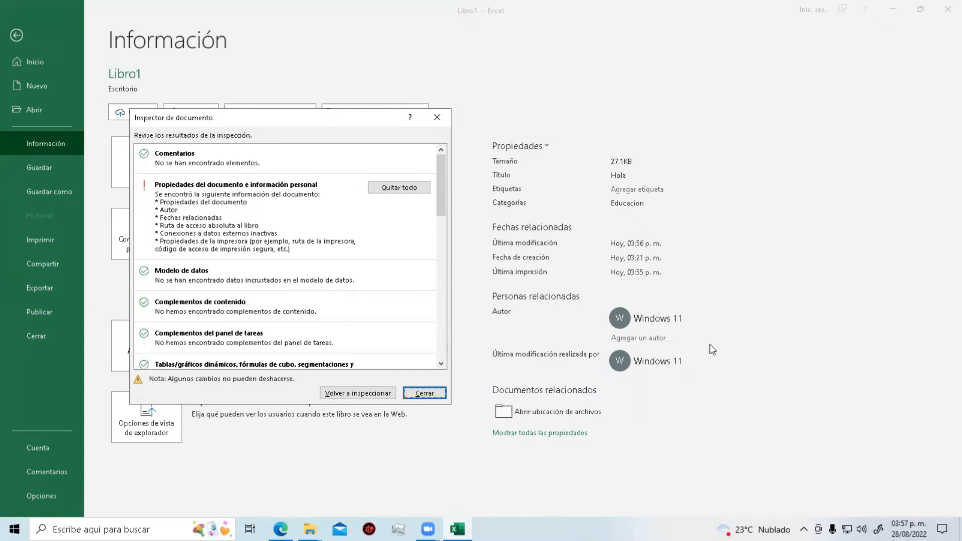
left_click(397, 187)
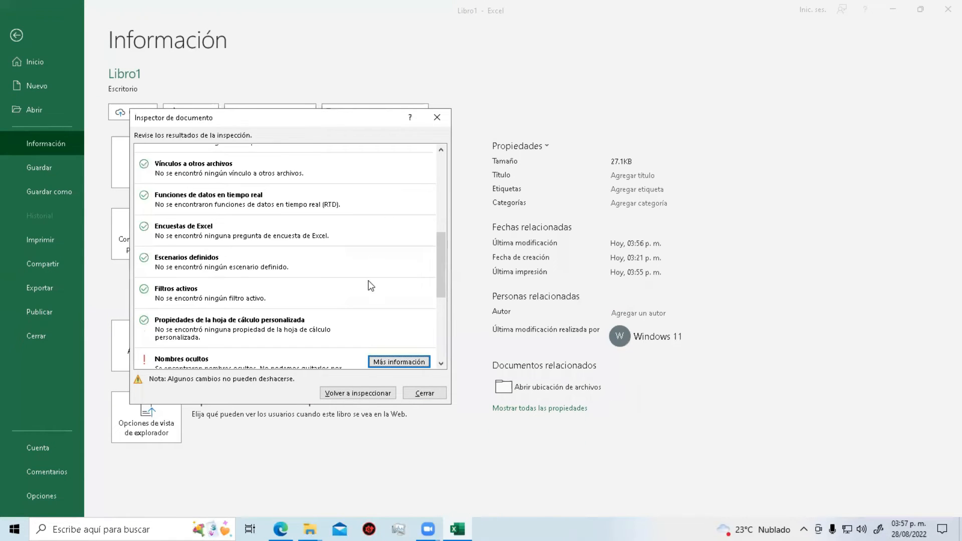
Remove all custom XML data found by the inspection and close the Document Inspector.
scroll(368, 286, "up", 5)
scroll(368, 287, "down", 9)
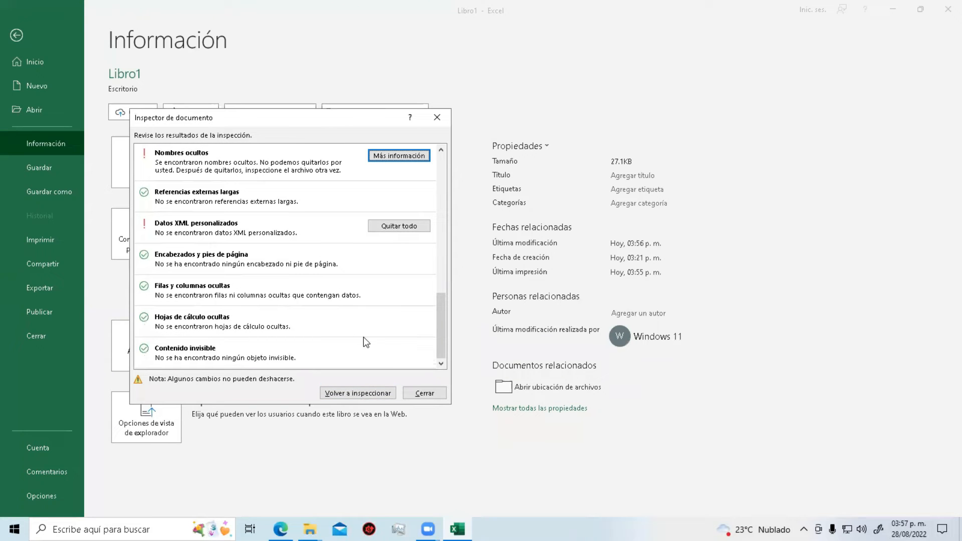
left_click(402, 227)
scroll(386, 232, "up", 1)
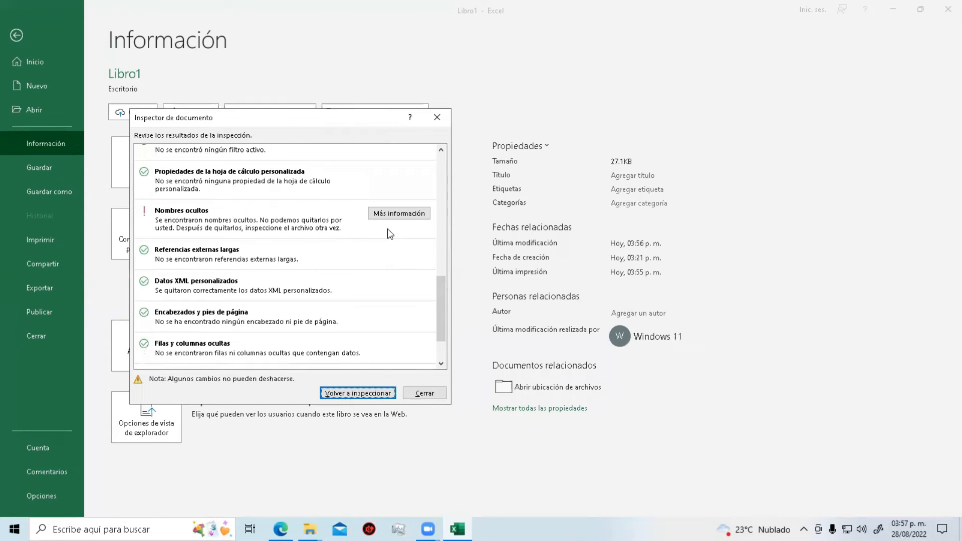
left_click(424, 394)
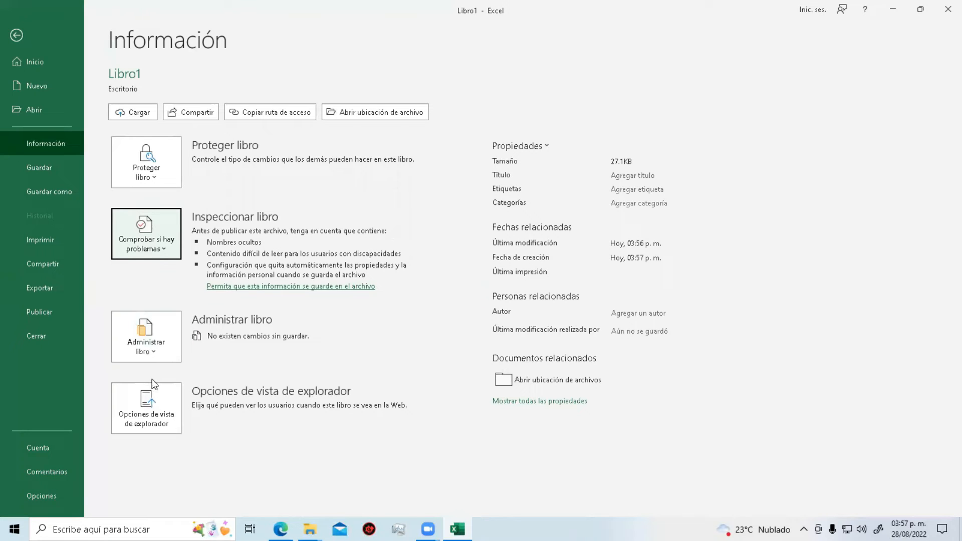
Return to the attendance sheet and add a new blank worksheet after Hoja4.
left_click(18, 34)
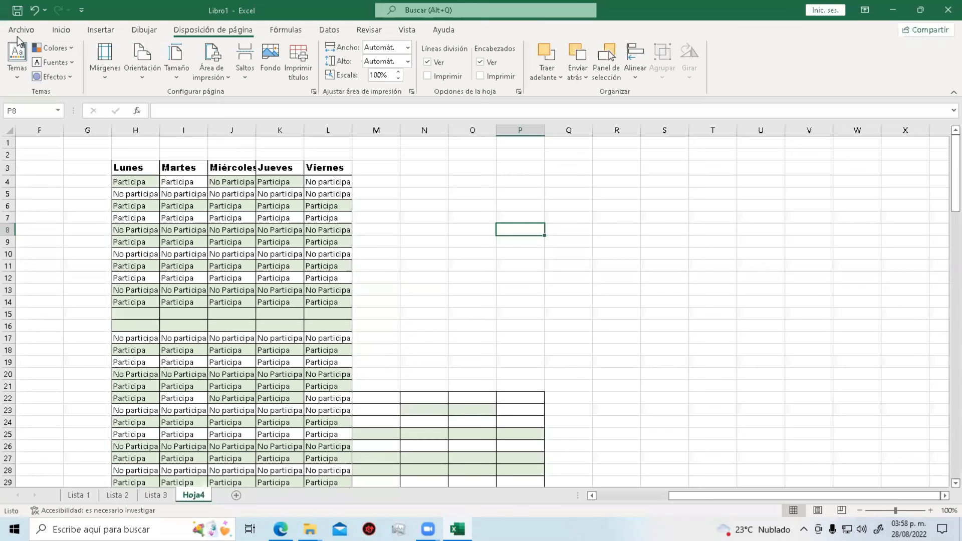
left_click(493, 268)
scroll(767, 411, "down", 15)
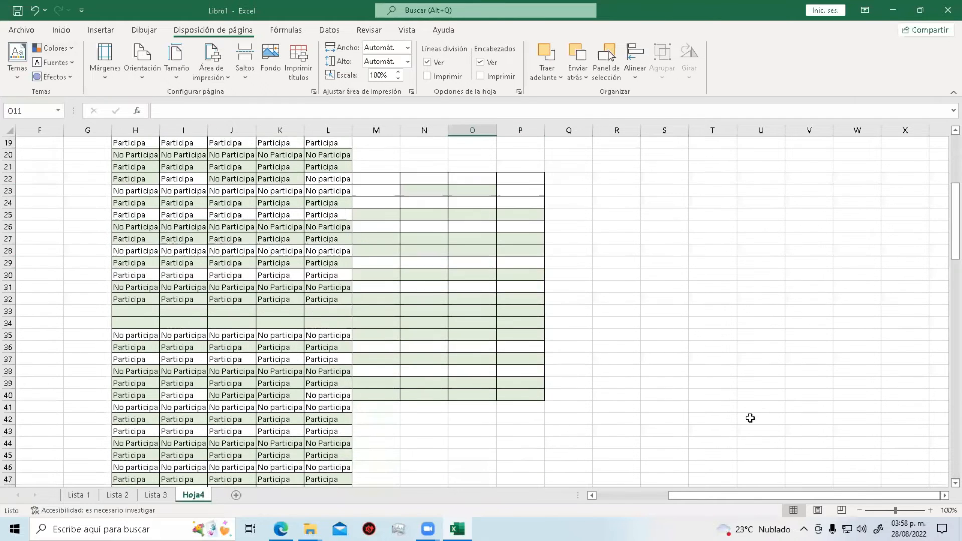
scroll(226, 406, "up", 8)
left_click(236, 495)
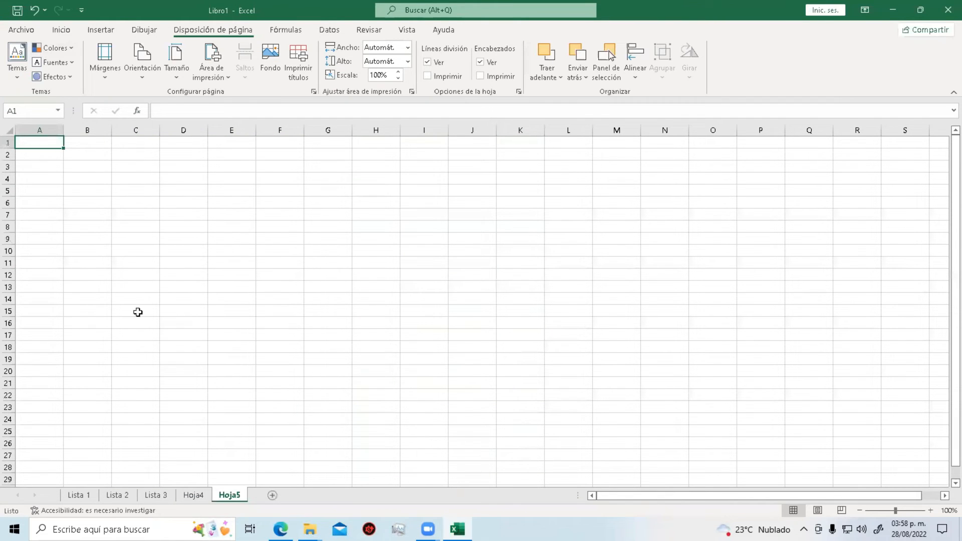
Enter the numbers 1, 2, 3 and 4 in cells B3 to B6 of the new sheet.
left_click(91, 167)
type("1")
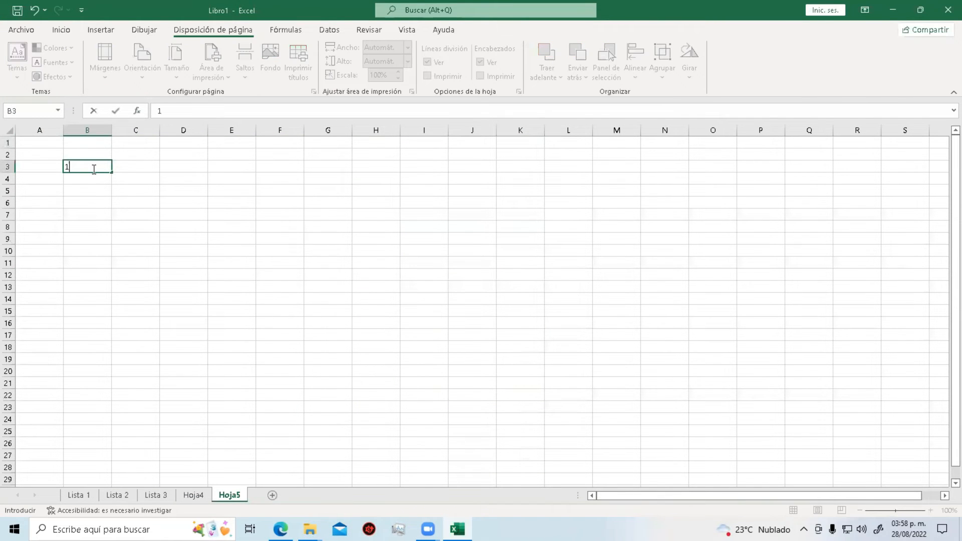
key("Return")
type("2")
key("Return")
type("3")
key("Return")
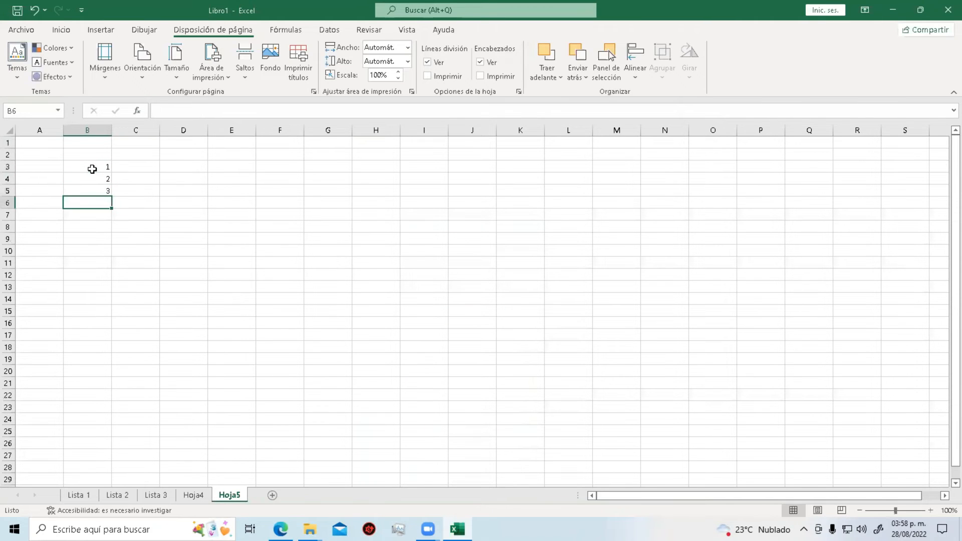
type("4")
key("Return")
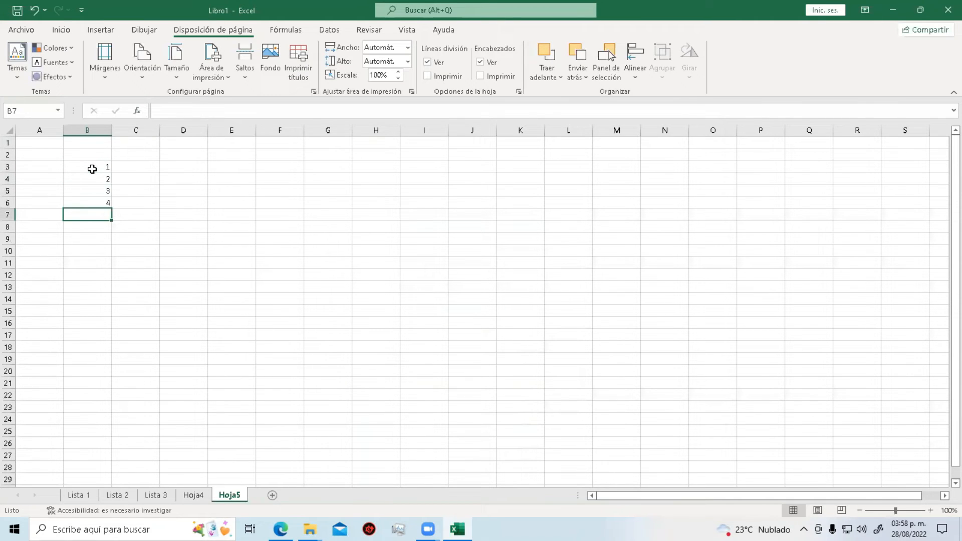
Extend the number series in column B from B3:B6 down to 100 in cell B102.
left_click_drag(103, 169, 97, 200)
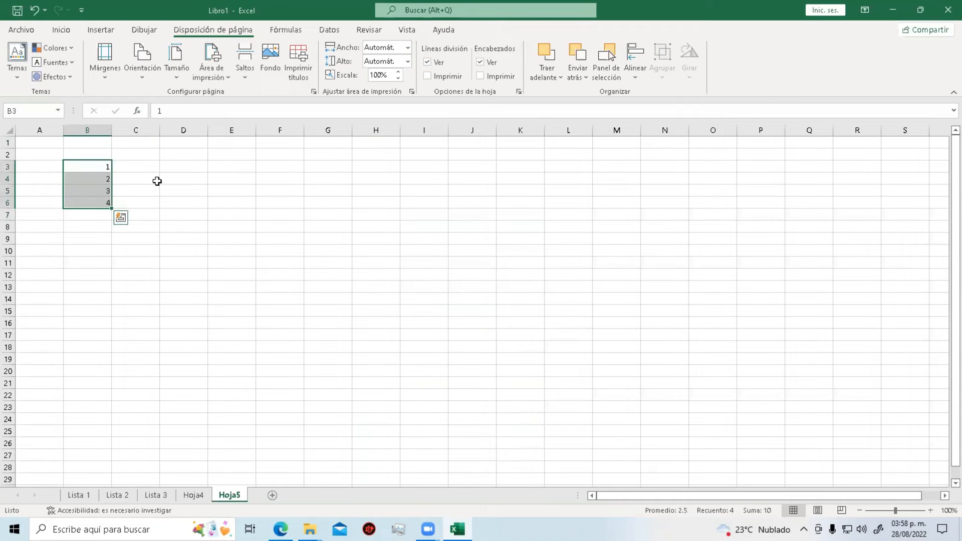
left_click_drag(103, 164, 94, 478)
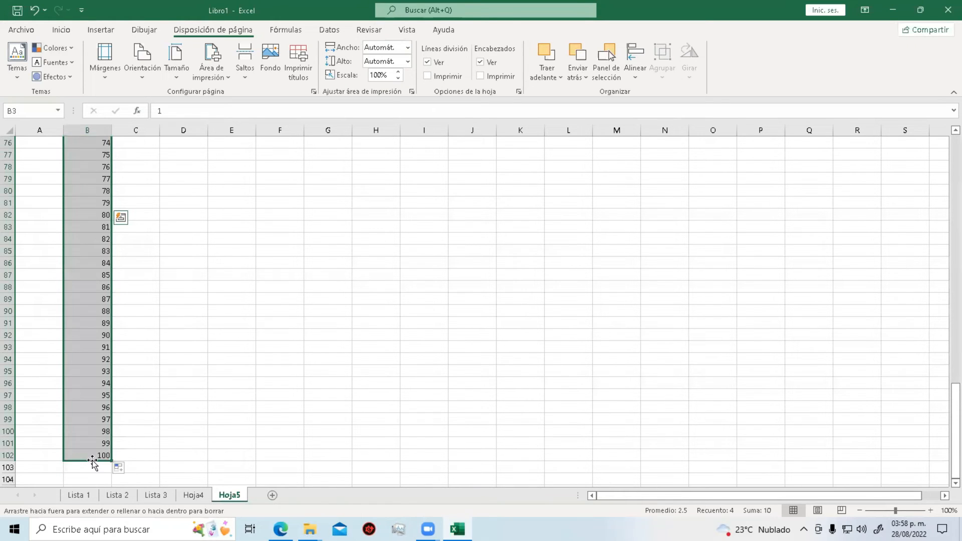
left_click(182, 304)
scroll(180, 301, "up", 20)
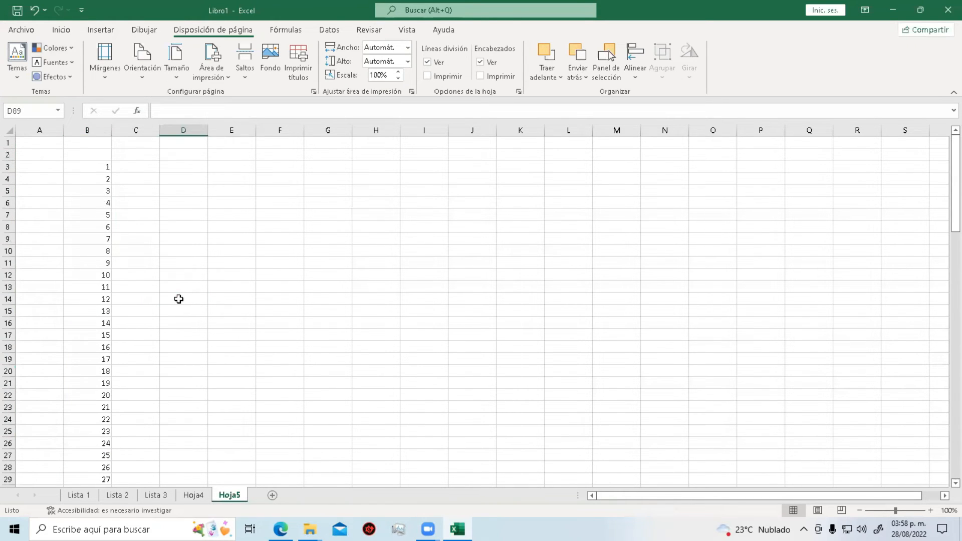
scroll(178, 299, "down", 20)
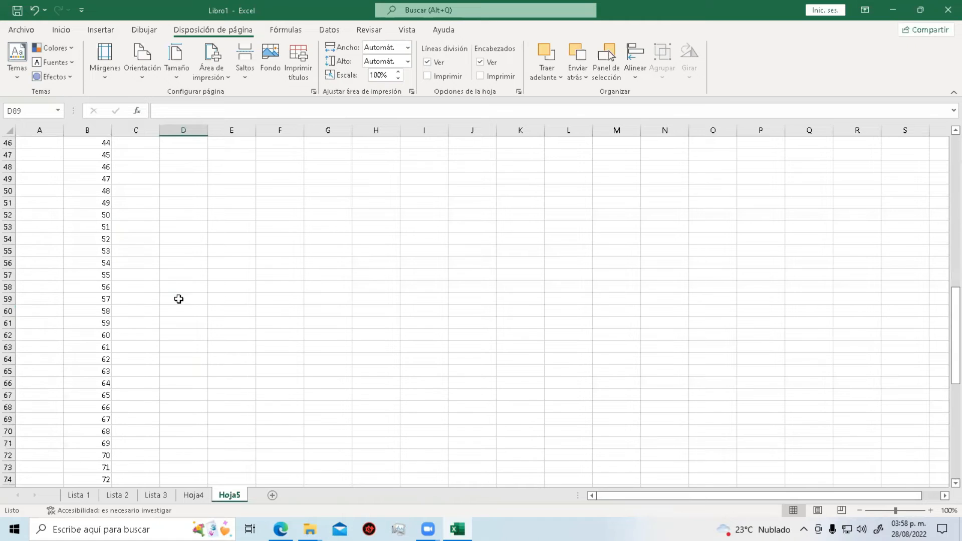
scroll(223, 329, "up", 20)
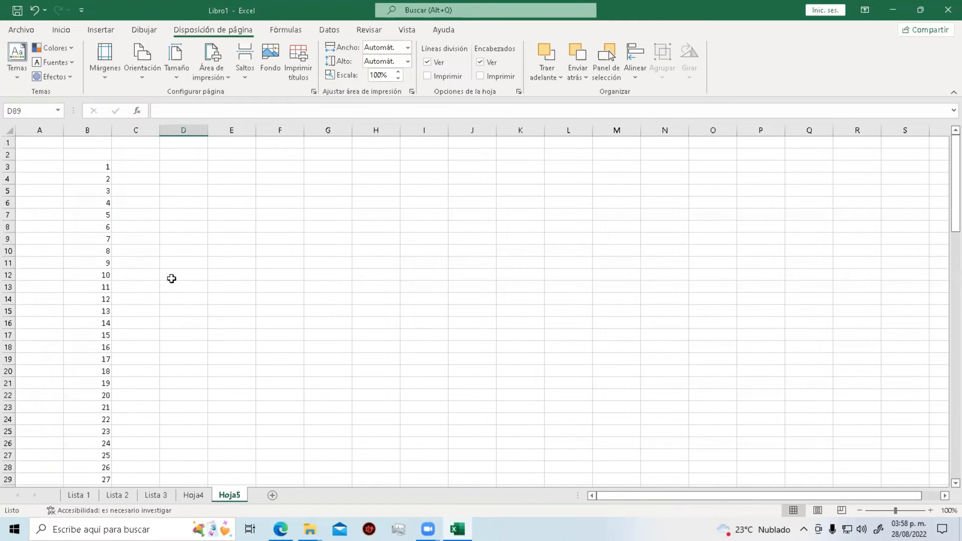
Enter 1 in cell C3 and fill it down column C to row 102.
left_click(130, 165)
type("1")
left_click(187, 192)
left_click(149, 158)
left_click(150, 168)
left_click_drag(160, 175, 146, 475)
scroll(233, 371, "up", 9)
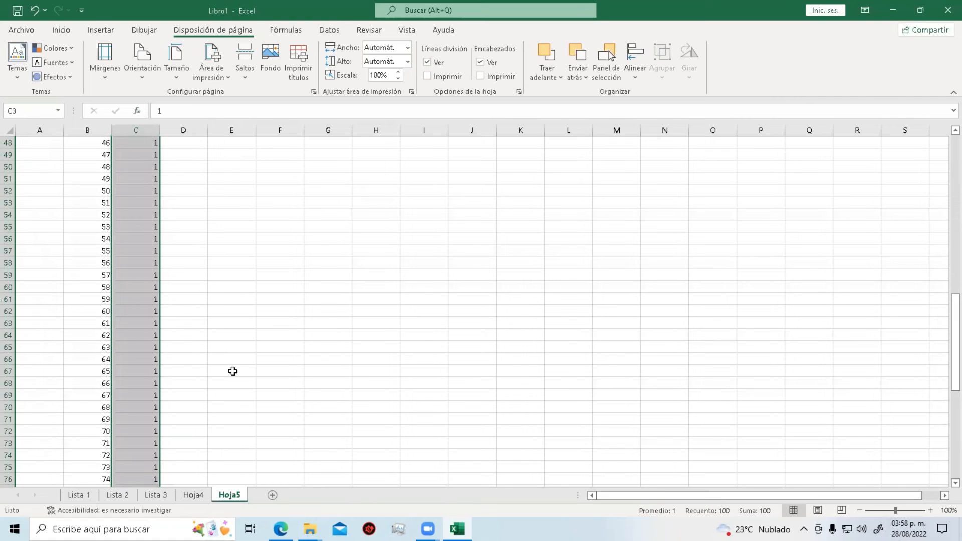
scroll(233, 372, "up", 15)
Enter the even numbers 2, 4, 6, 8 and 10 in cells D3 to D7.
left_click(194, 168)
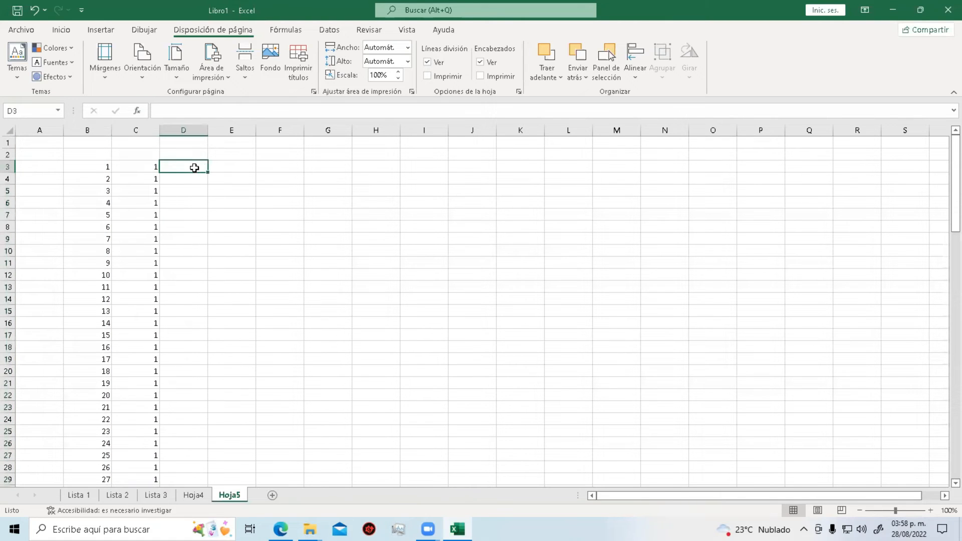
type("2")
key("Return")
type("4")
key("Return")
type("6")
key("Return")
key("alt")
key("Down")
key("Up")
key("Down")
left_click(187, 203)
type("8")
key("Return")
type("10")
key("Return")
Extend the even-number series in column D down to row 102.
left_click_drag(188, 167, 195, 479)
scroll(278, 391, "up", 14)
scroll(279, 391, "up", 11)
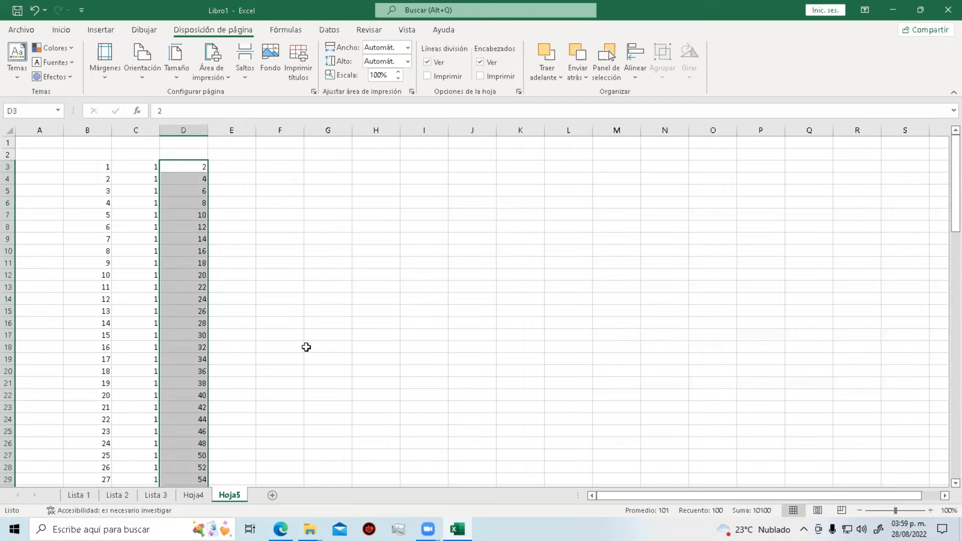
Add another blank worksheet after Hoja5.
left_click(307, 347)
left_click_drag(88, 166, 195, 285)
left_click(272, 495)
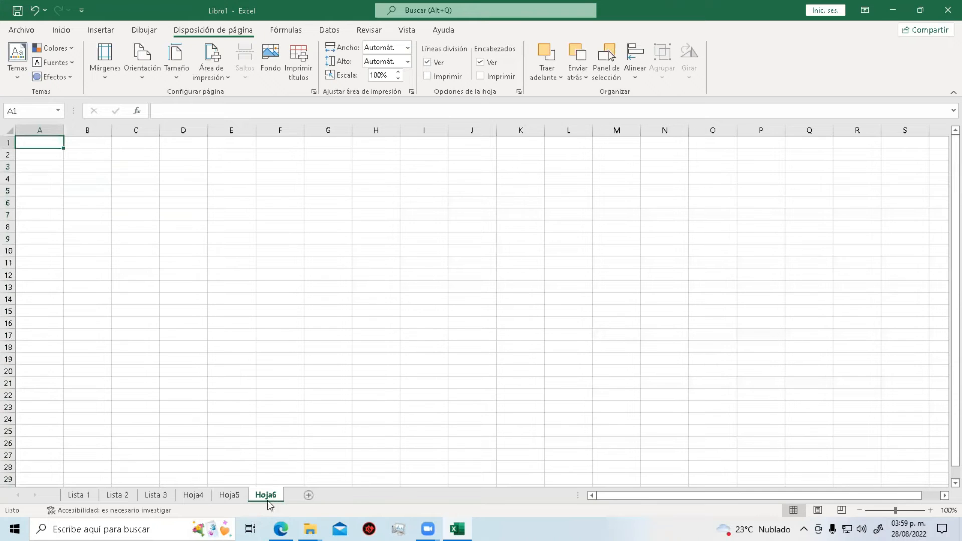
Duplicate the Hoja5 worksheet, placing the copy at the end of the workbook.
left_click(229, 497)
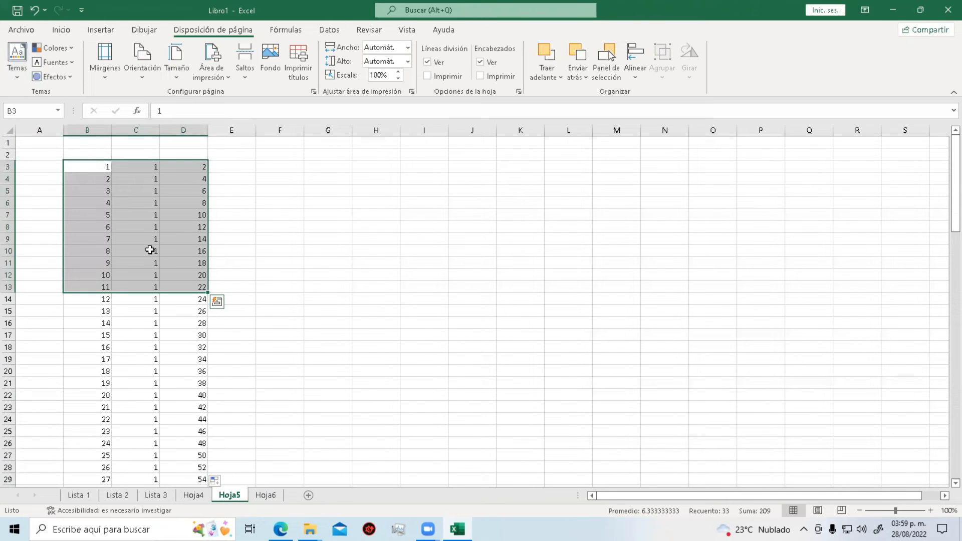
left_click(264, 265)
left_click_drag(49, 152, 21, 335)
scroll(301, 333, "up", 1)
left_click(275, 296)
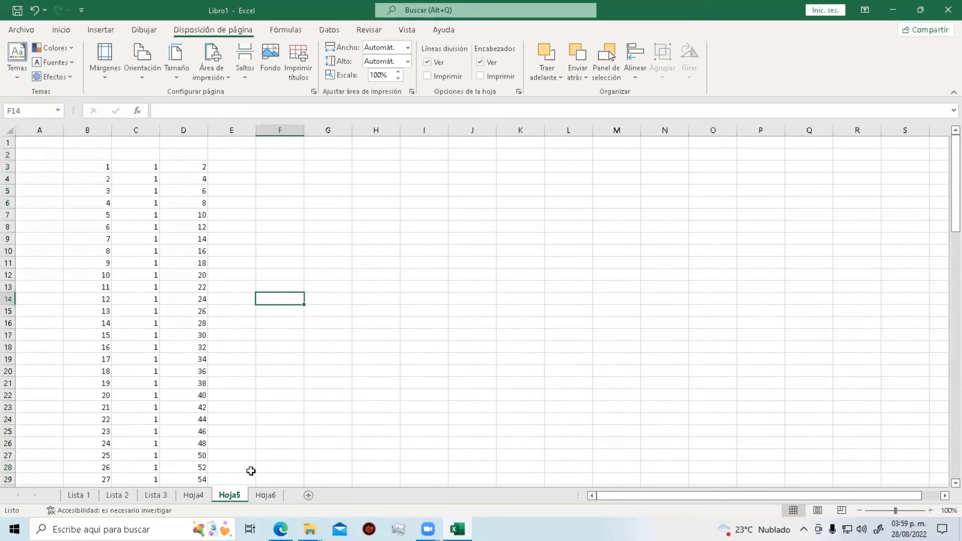
right_click(236, 497)
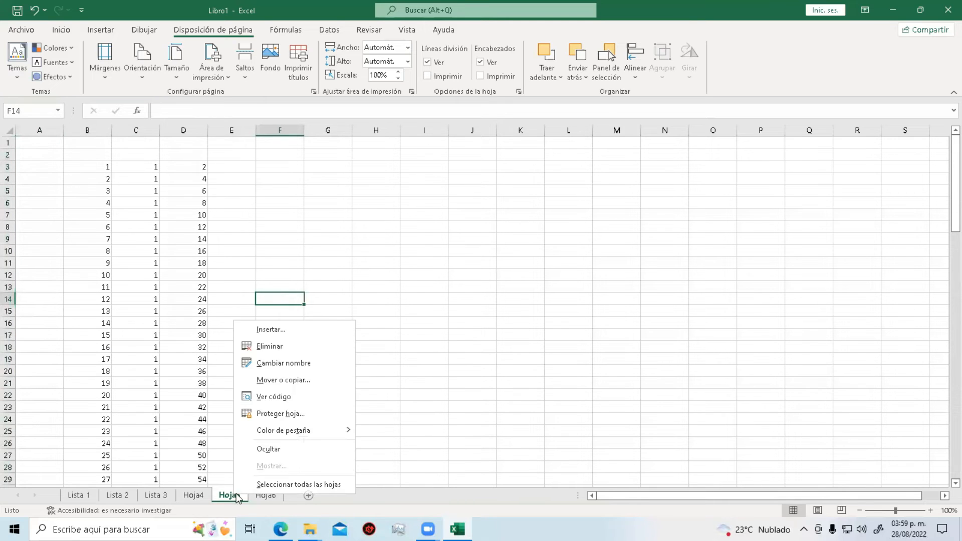
left_click(287, 380)
left_click(235, 442)
left_click(242, 421)
left_click(305, 473)
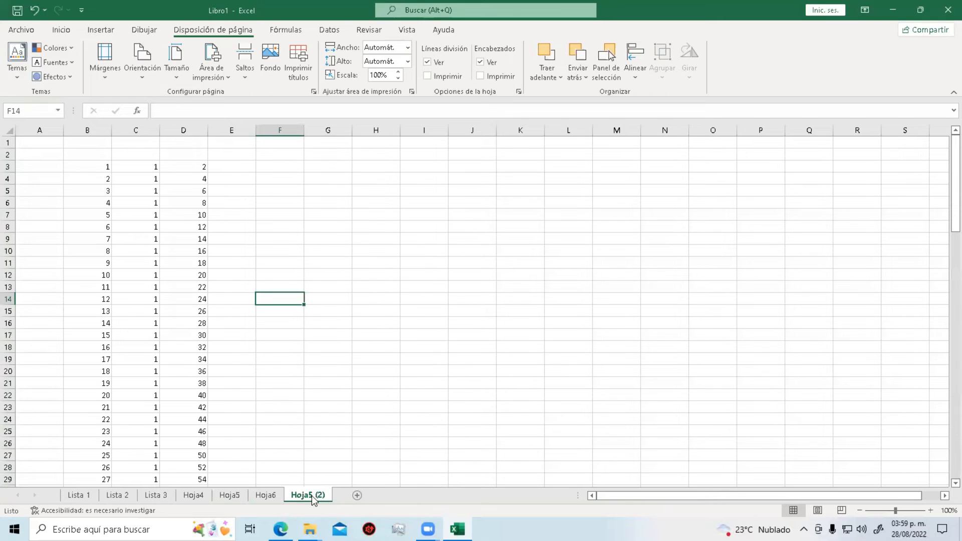
Move the copied sheet between Hoja5 and Hoja6 and rename it Numeros.
double_click(282, 496)
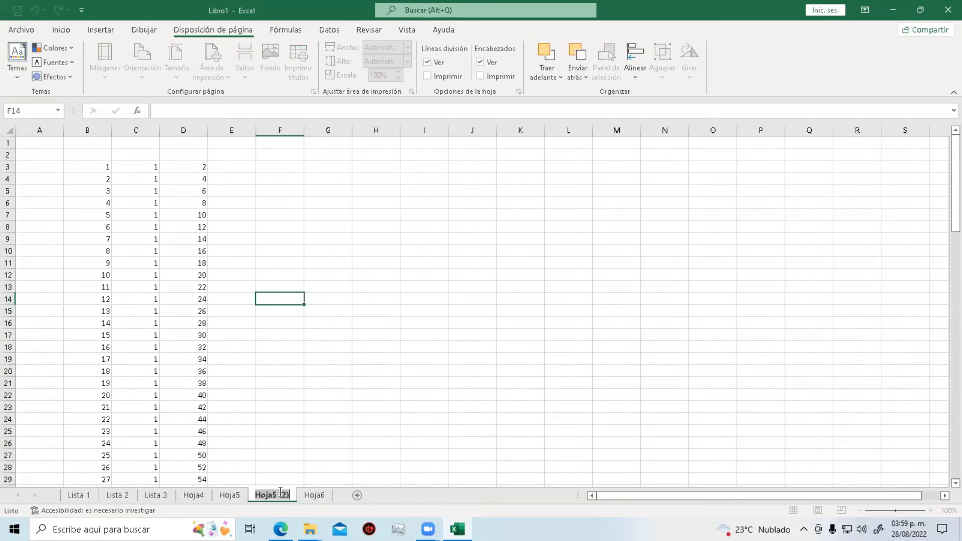
type("Numeros")
key("Return")
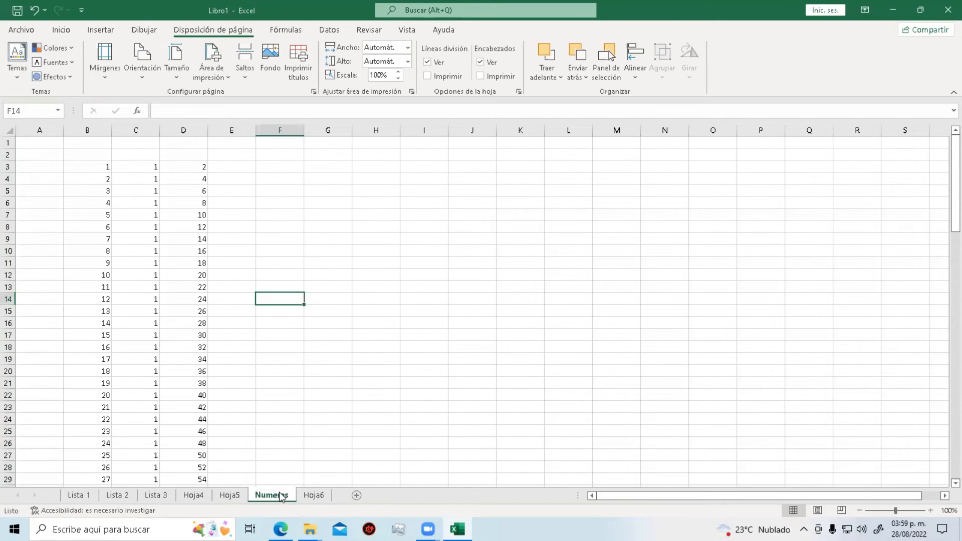
Rename the Hoja5 sheet as Funciones and the Hoja6 sheet as Cortar.
double_click(234, 495)
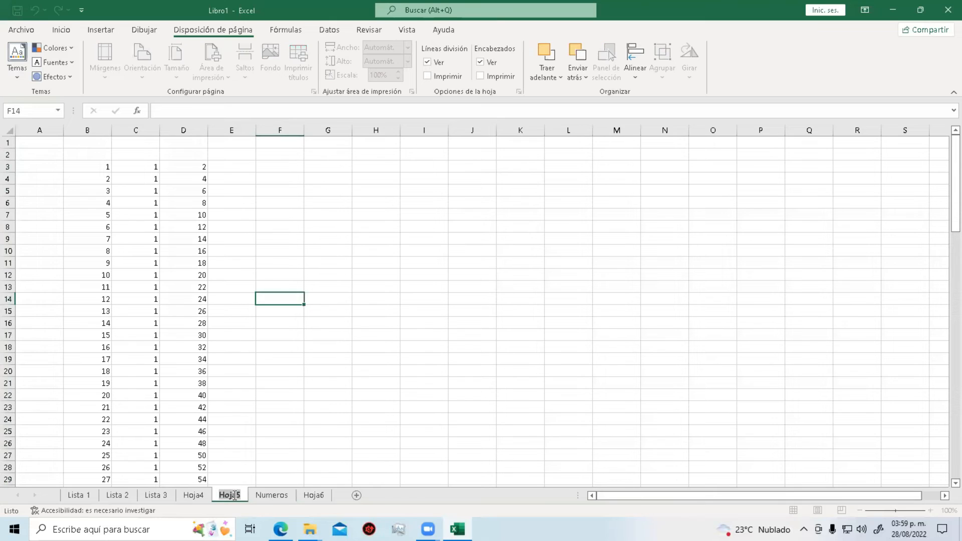
type("Funciones")
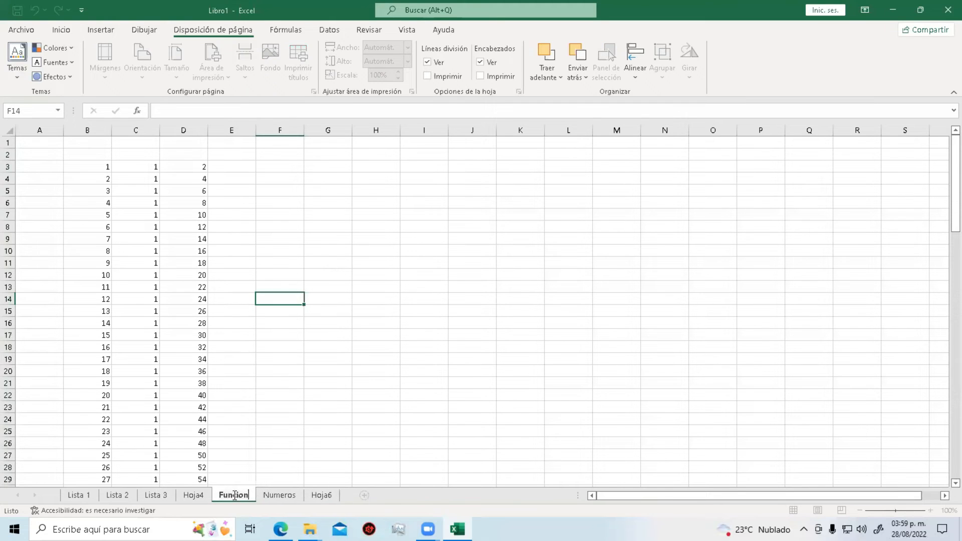
key("Return")
double_click(325, 495)
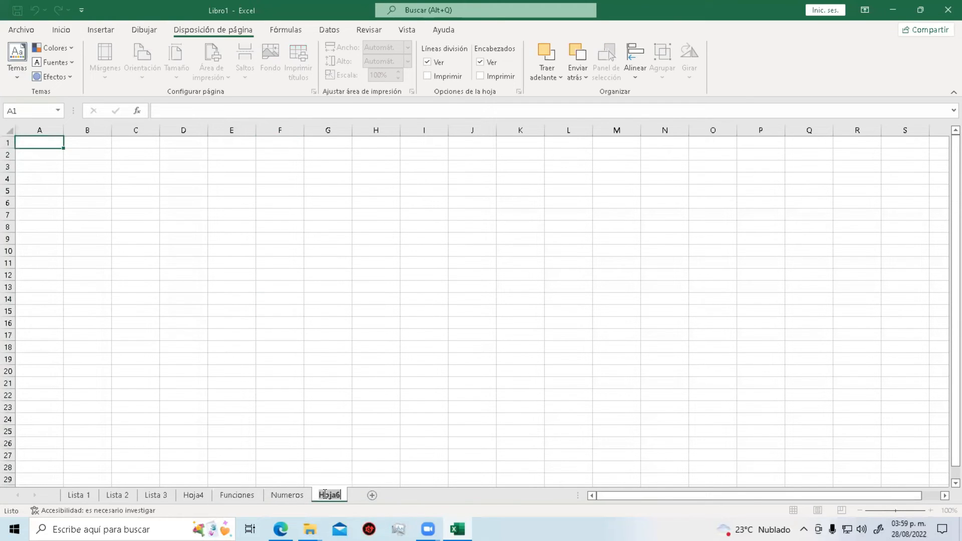
type("Cortar")
key("Return")
Cut the range B3:D15 from the Numeros sheet.
left_click(240, 495)
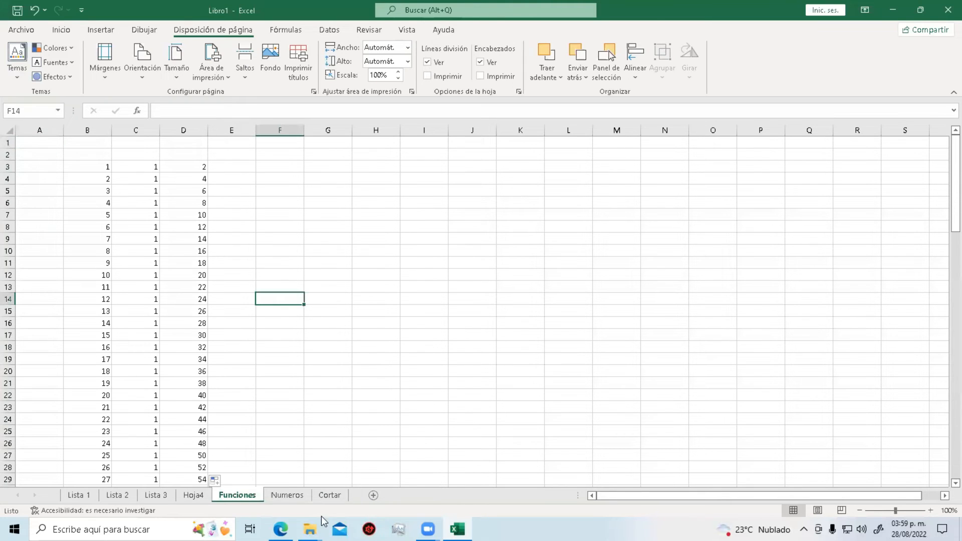
left_click(278, 495)
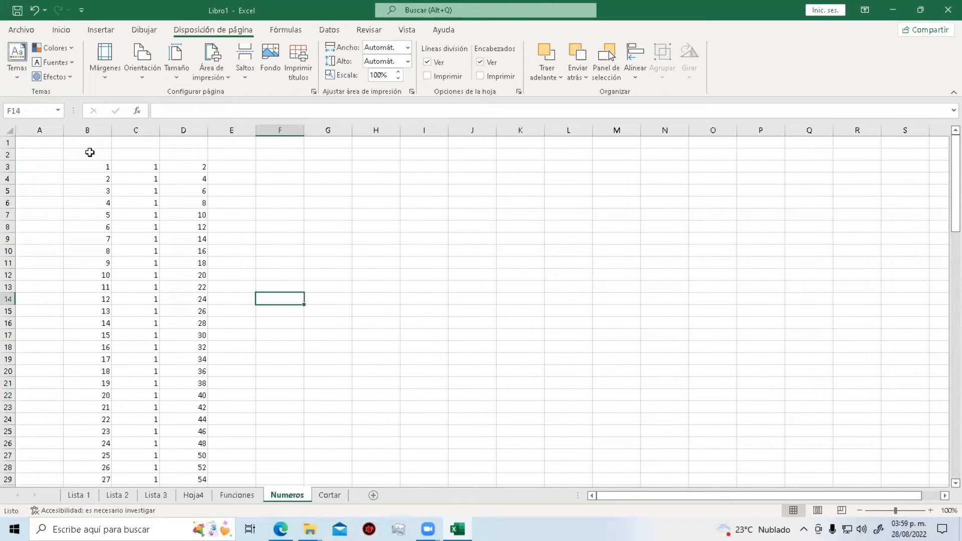
left_click_drag(90, 166, 206, 316)
key("super+c")
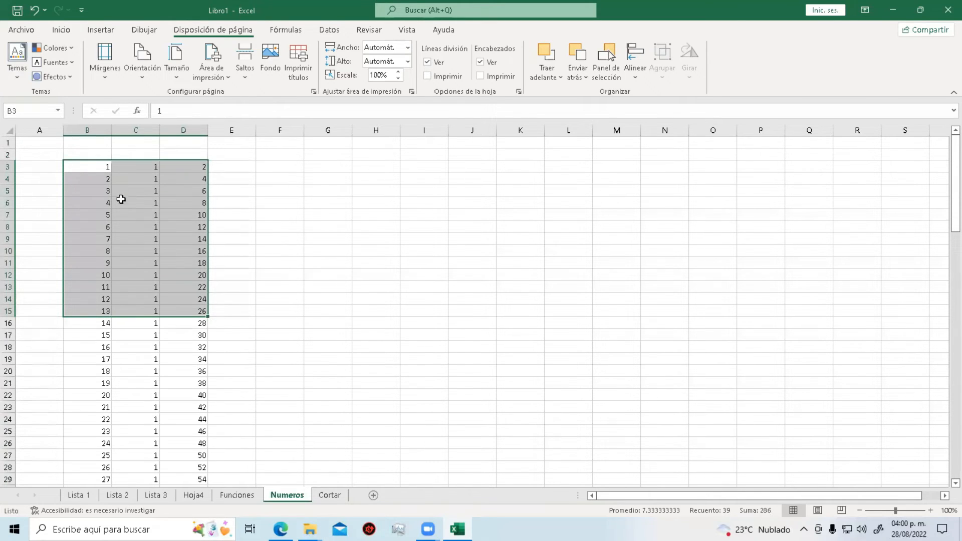
right_click(136, 179)
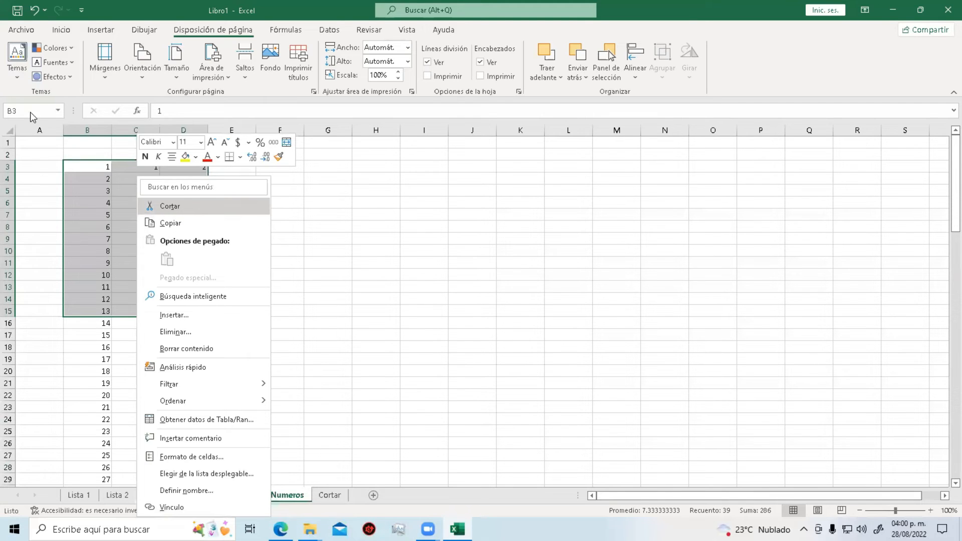
left_click(23, 32)
left_click(20, 34)
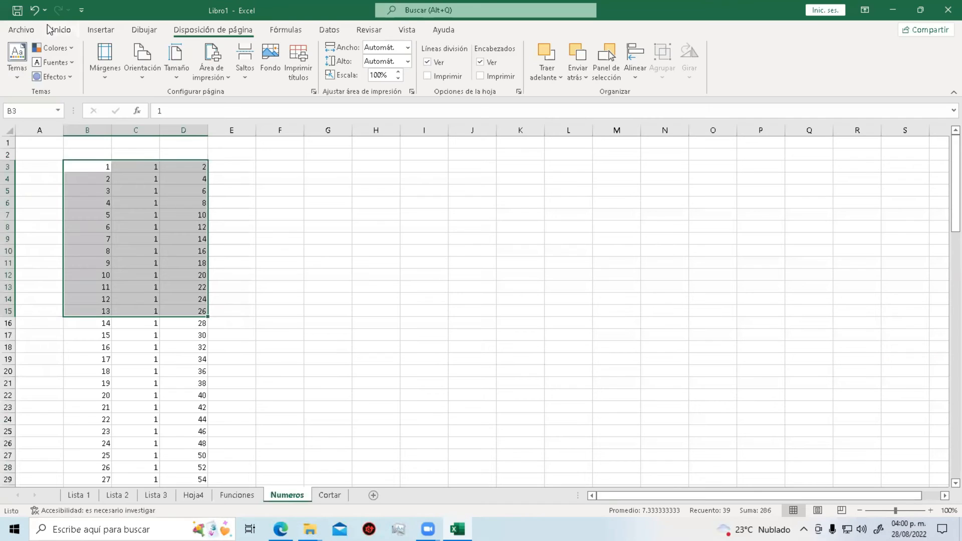
left_click(60, 29)
left_click(53, 48)
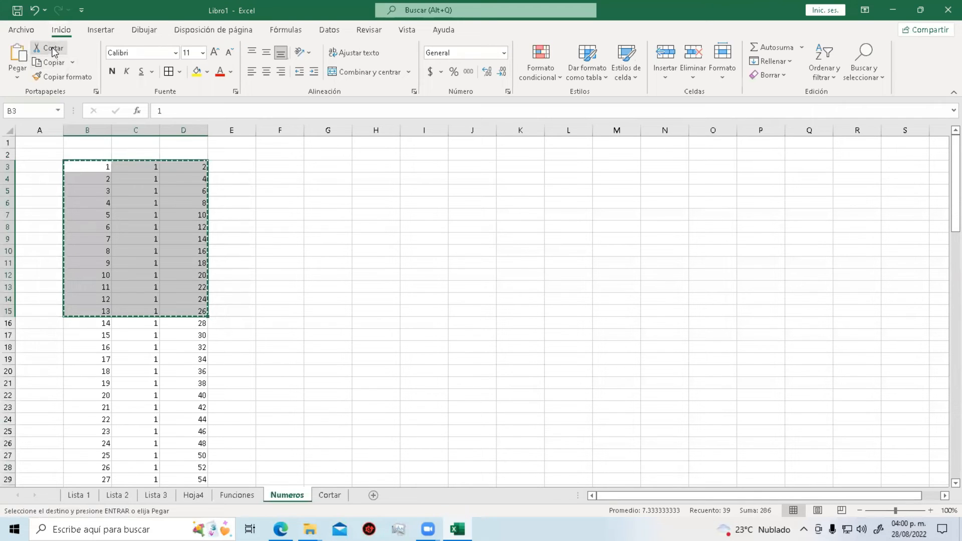
Paste the cut range into the Cortar sheet starting at cell B3.
left_click(329, 496)
left_click(85, 165)
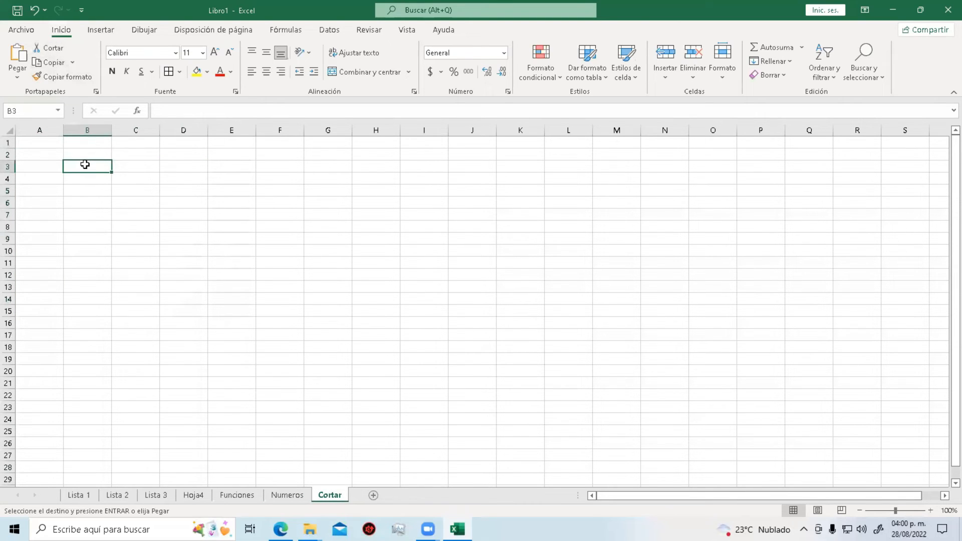
left_click(17, 55)
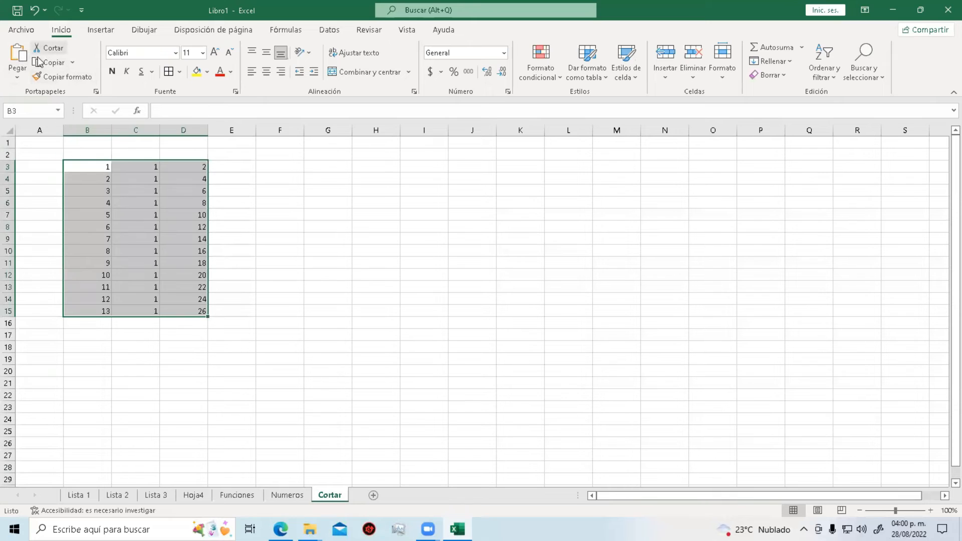
left_click(276, 210)
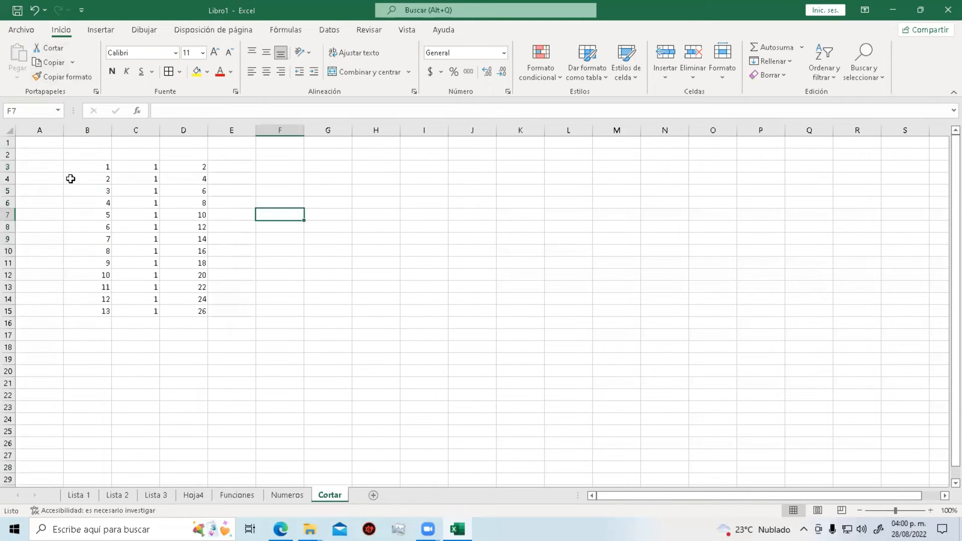
Copy the range B3:D15 on the Cortar sheet.
left_click(92, 165)
left_click_drag(93, 166, 193, 315)
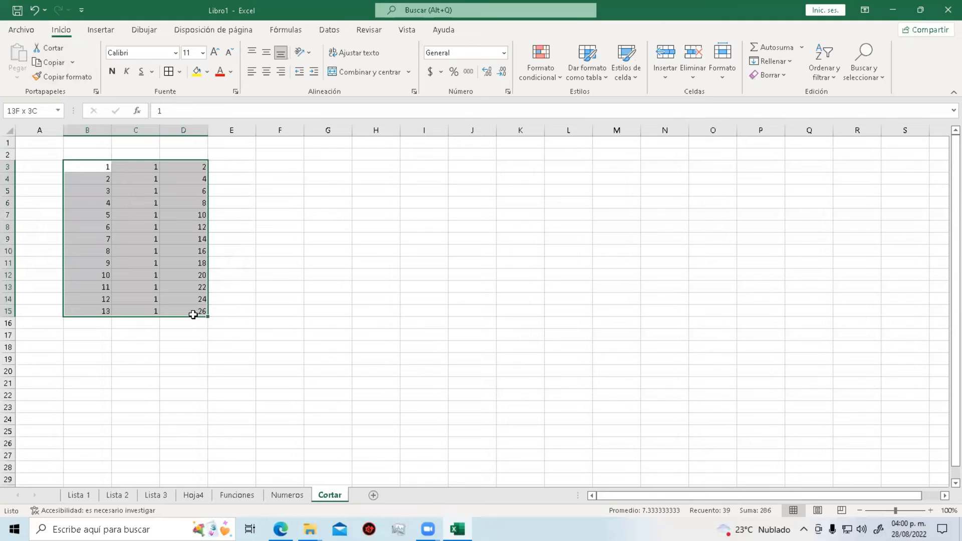
left_click(287, 496)
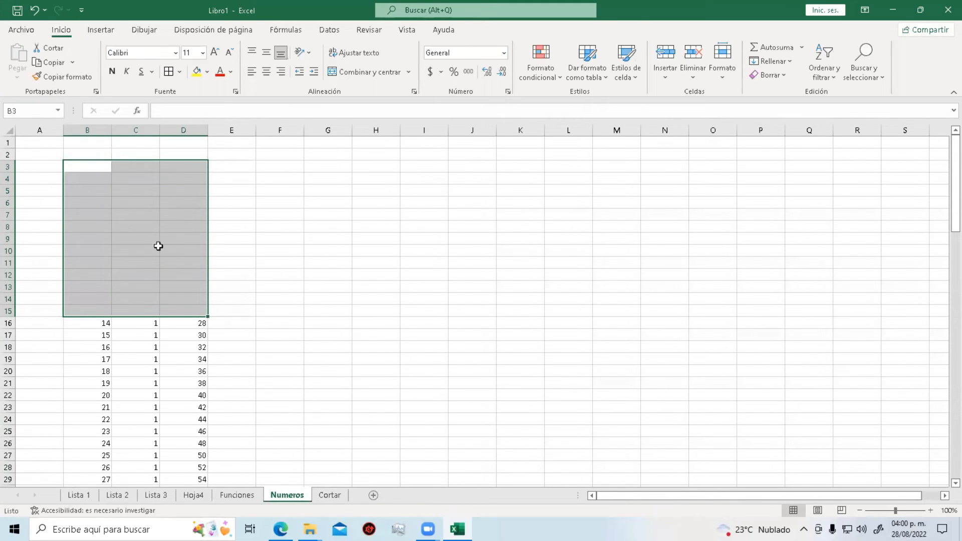
left_click(327, 495)
right_click(132, 189)
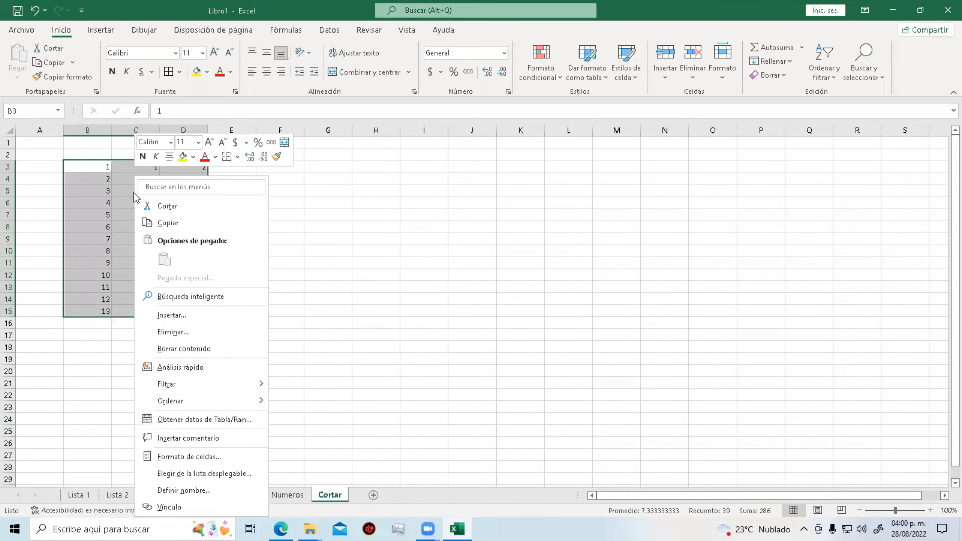
left_click(194, 219)
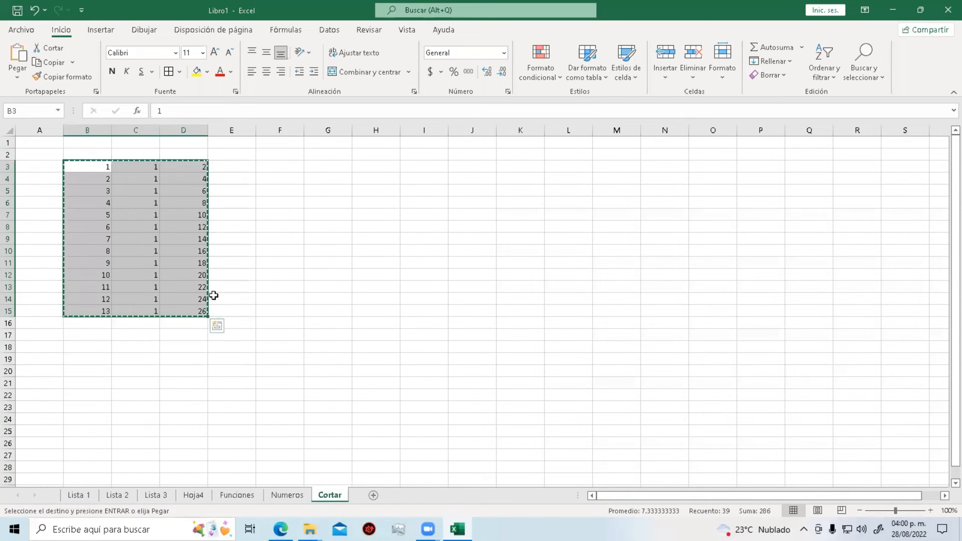
Paste the copied range back into the emptied cells B3:D15 of the Numeros sheet.
left_click(296, 499)
right_click(98, 170)
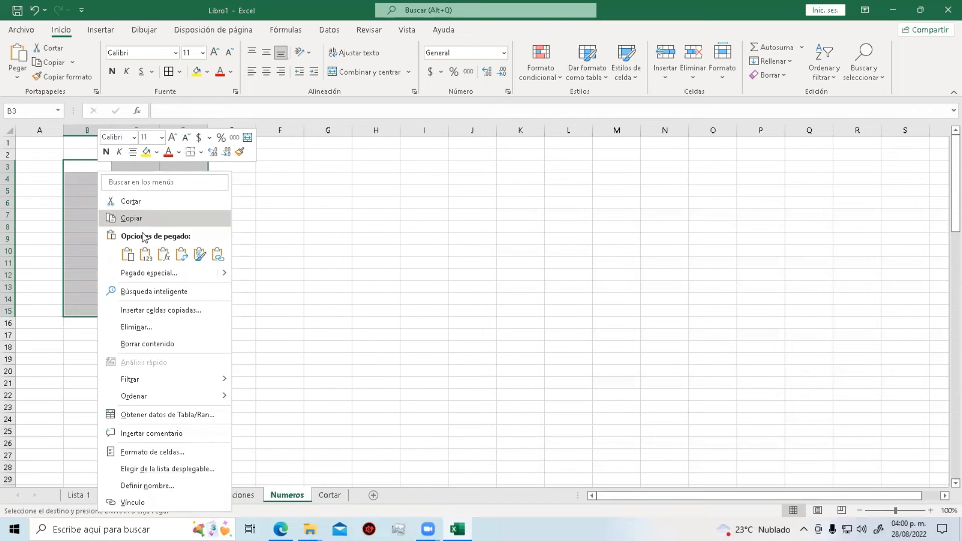
left_click(19, 55)
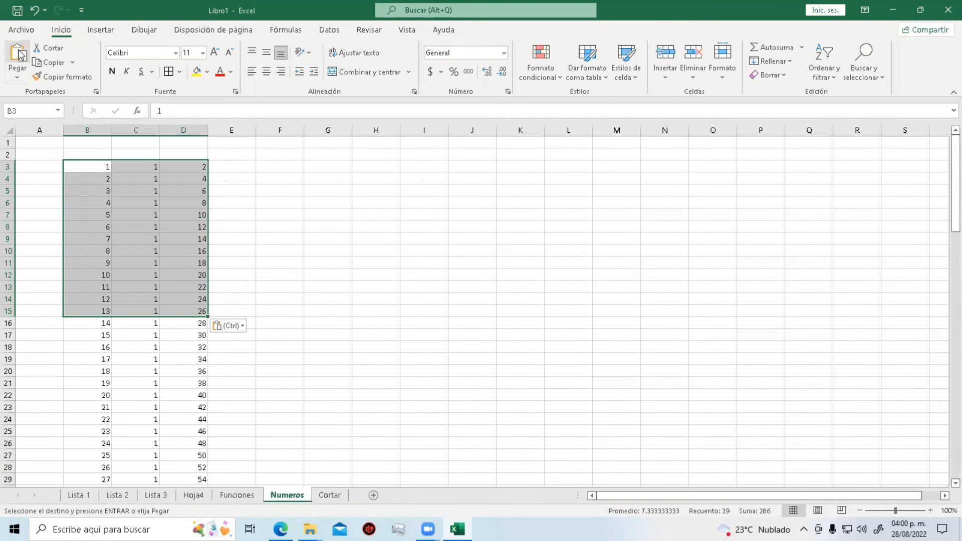
left_click(369, 326)
left_click_drag(86, 166, 87, 179)
left_click_drag(158, 255, 193, 300)
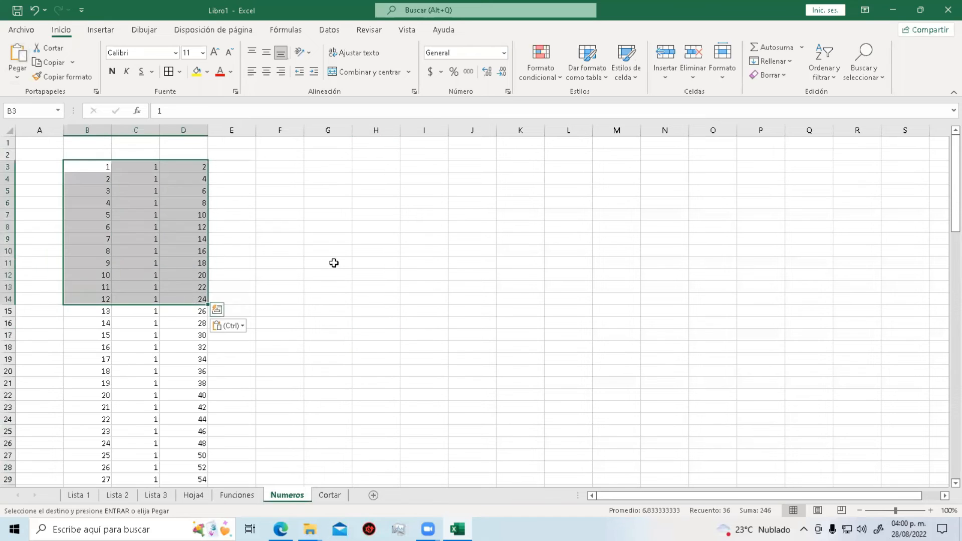
left_click(336, 263)
left_click(323, 495)
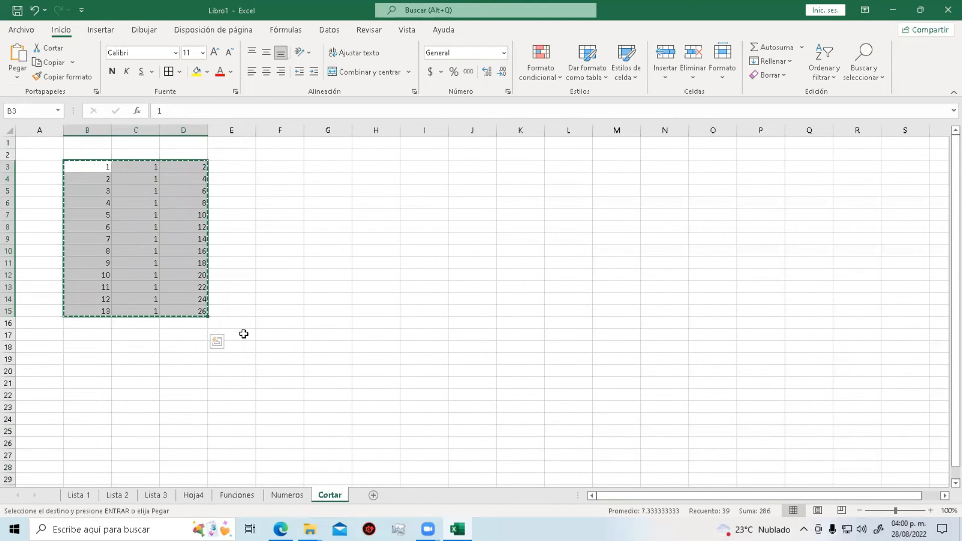
left_click(283, 496)
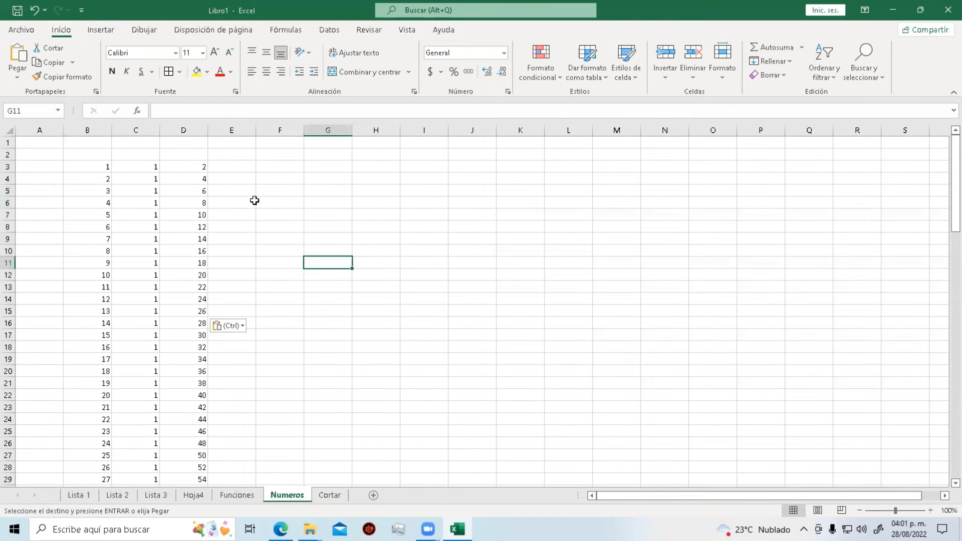
Enter the heading Suma in cell F2 of the Numeros sheet.
left_click(283, 181)
double_click(285, 166)
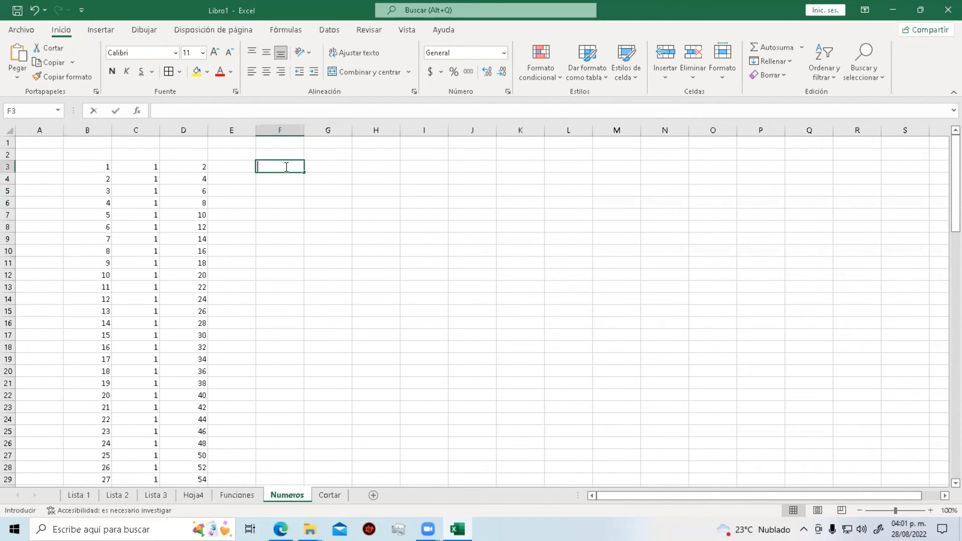
left_click(284, 156)
type("Suma")
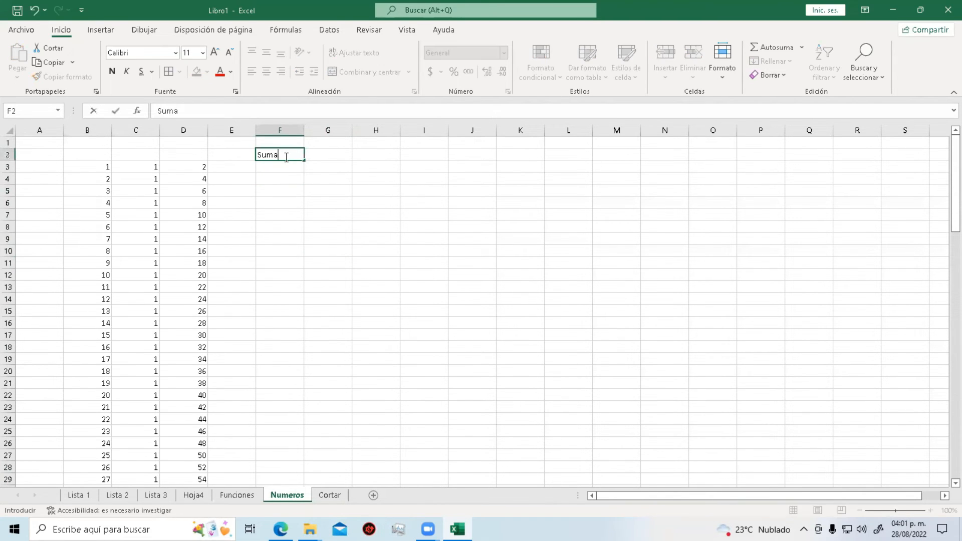
key("Return")
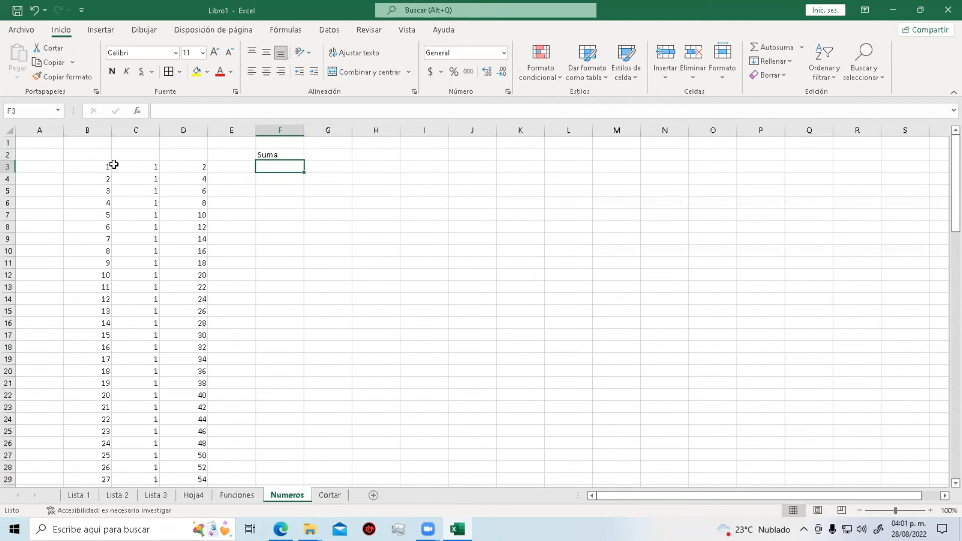
Enter the formula =B3+C3+D3 in cell F3 to add the three values of row 3.
type("=")
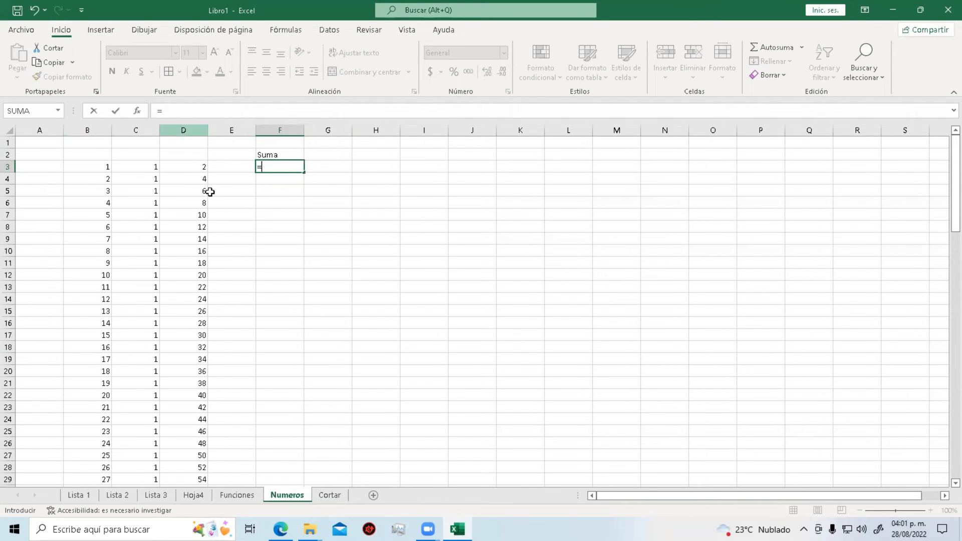
type("b3+c3+d3")
key("Return")
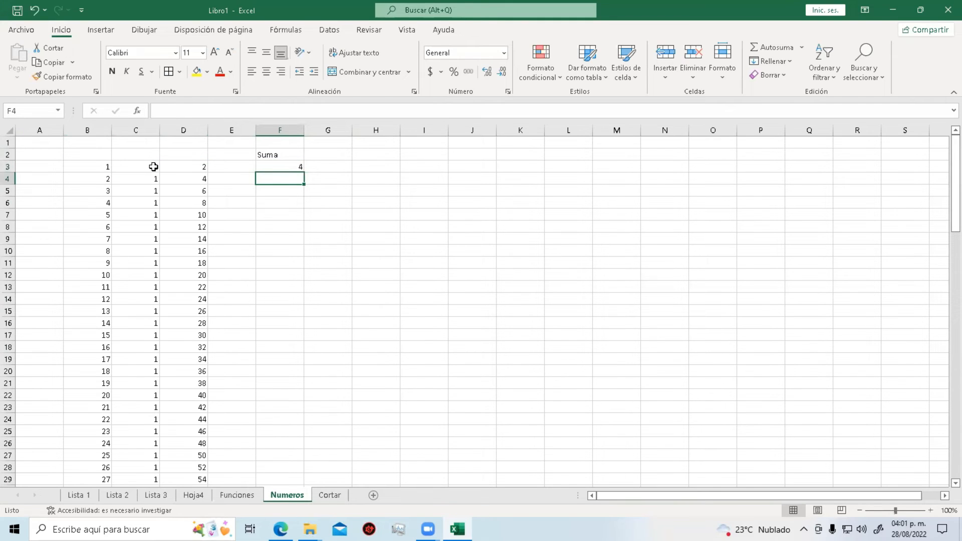
left_click(279, 167)
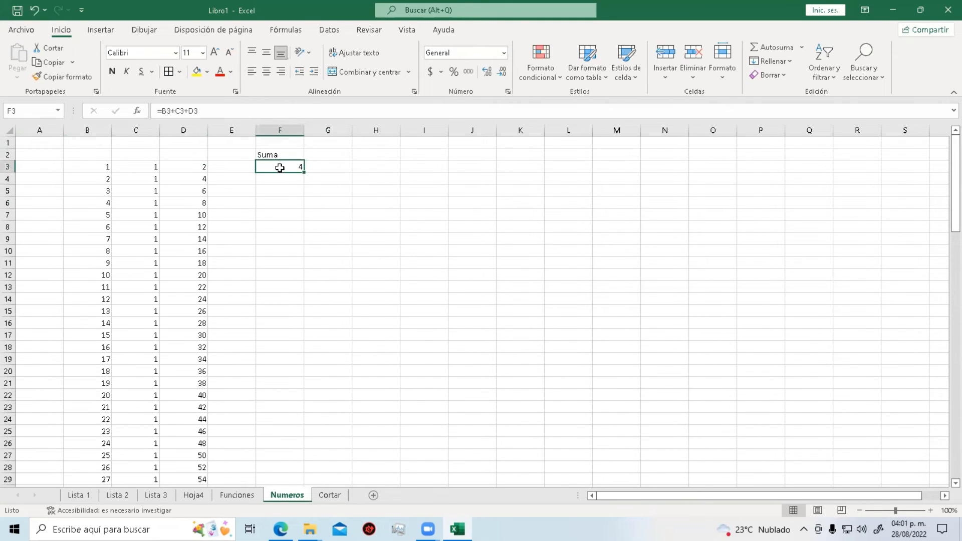
Enter the constant formula =2+1+4 in cell F4 to add the values of row 4.
left_click(100, 177)
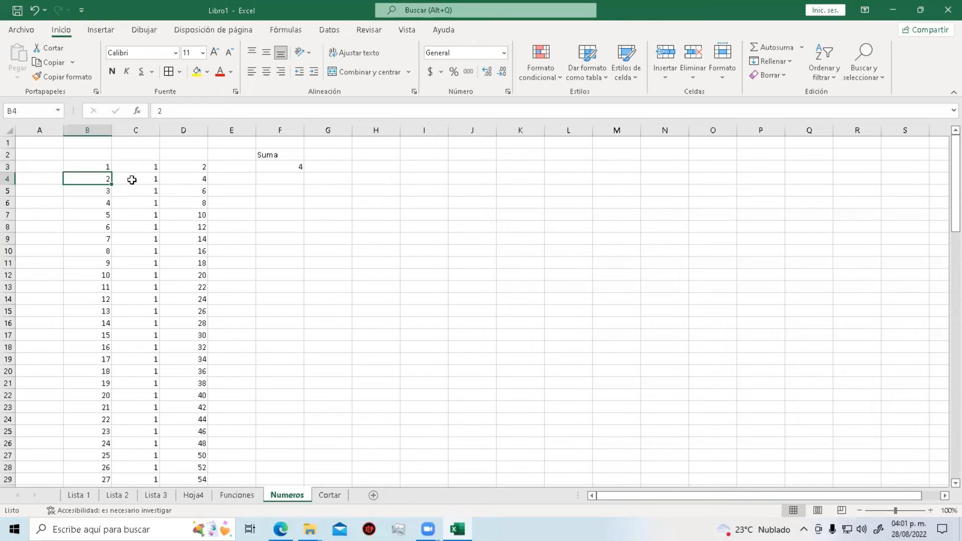
left_click(131, 180)
left_click(278, 182)
double_click(282, 180)
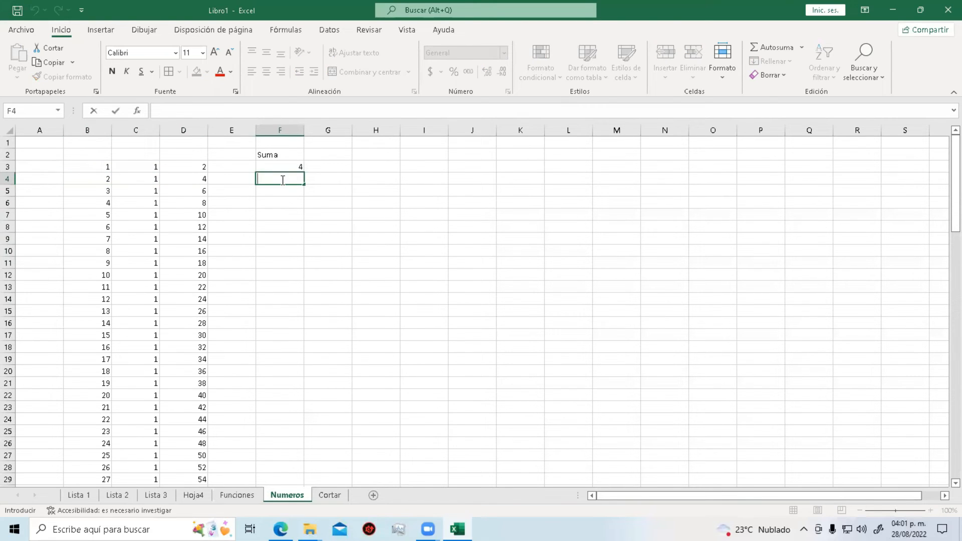
type("i")
key("BackSpace")
type("=2+1+4")
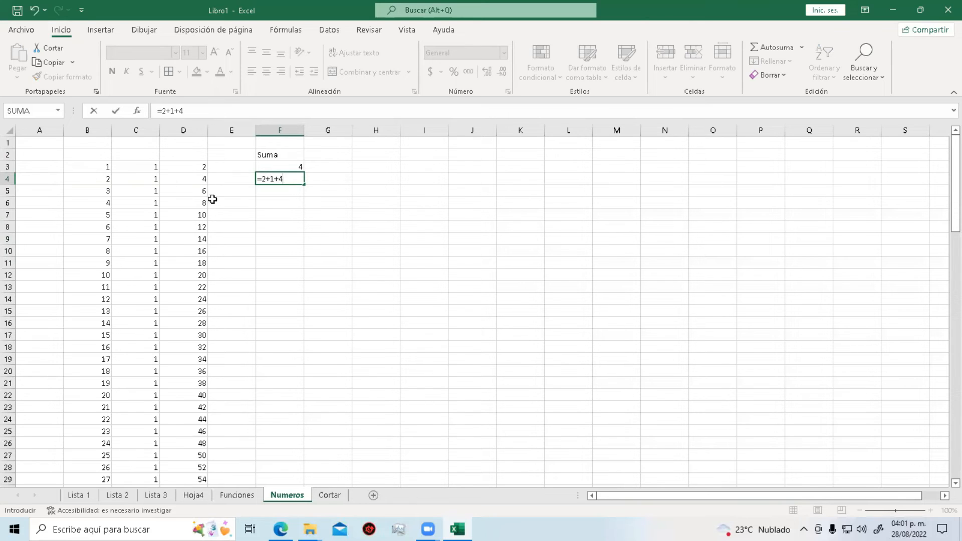
key("Return")
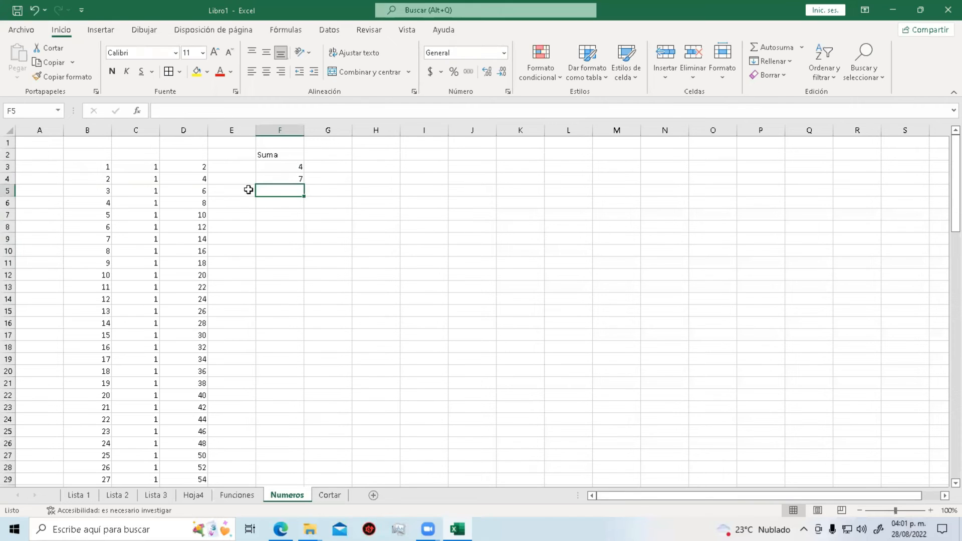
Fill the constant formula from F4 down to F6 and compare F6 with the values in B6:D6.
left_click(287, 179)
left_click_drag(304, 185, 305, 206)
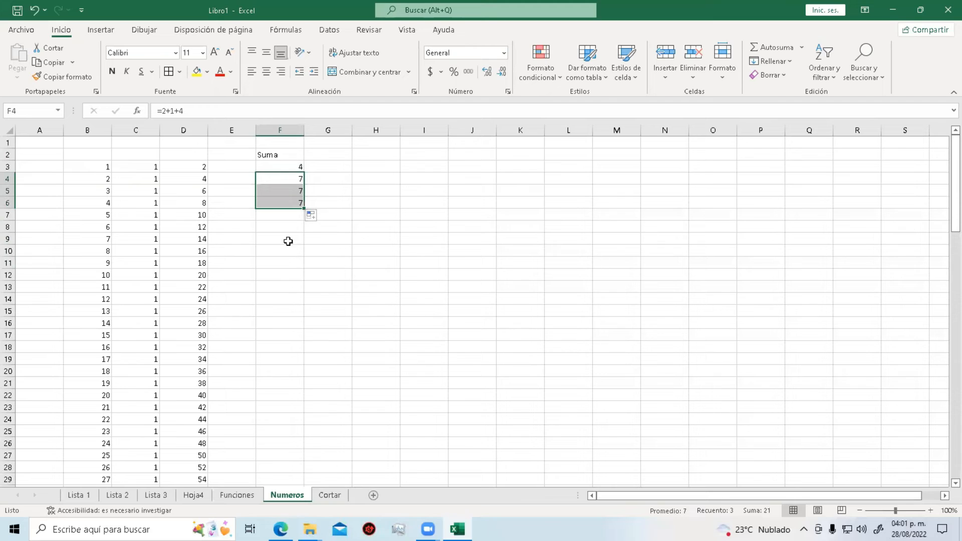
left_click(226, 205)
left_click_drag(103, 205, 173, 204)
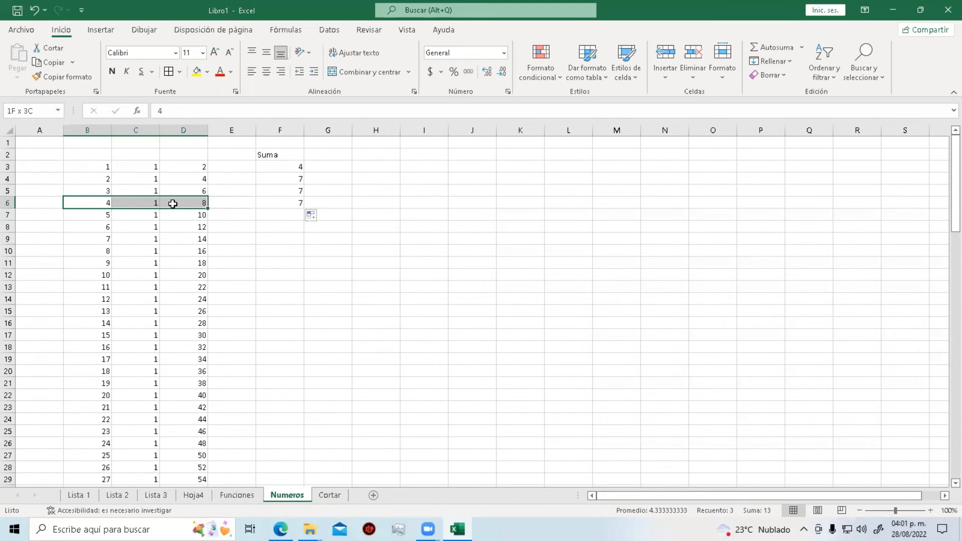
left_click(173, 204)
left_click(302, 203)
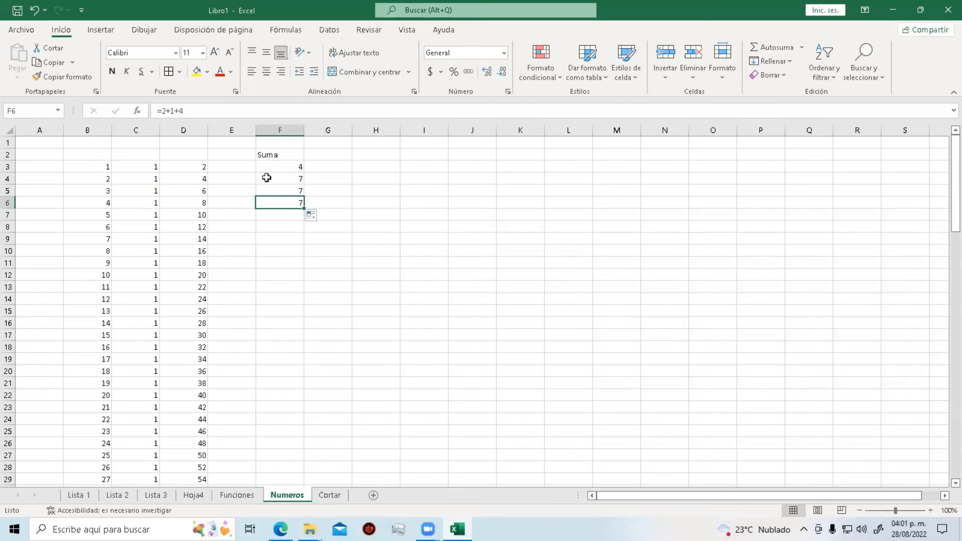
Clear the constant sums from cells F4:F6.
left_click_drag(267, 178, 264, 205)
key("Delete")
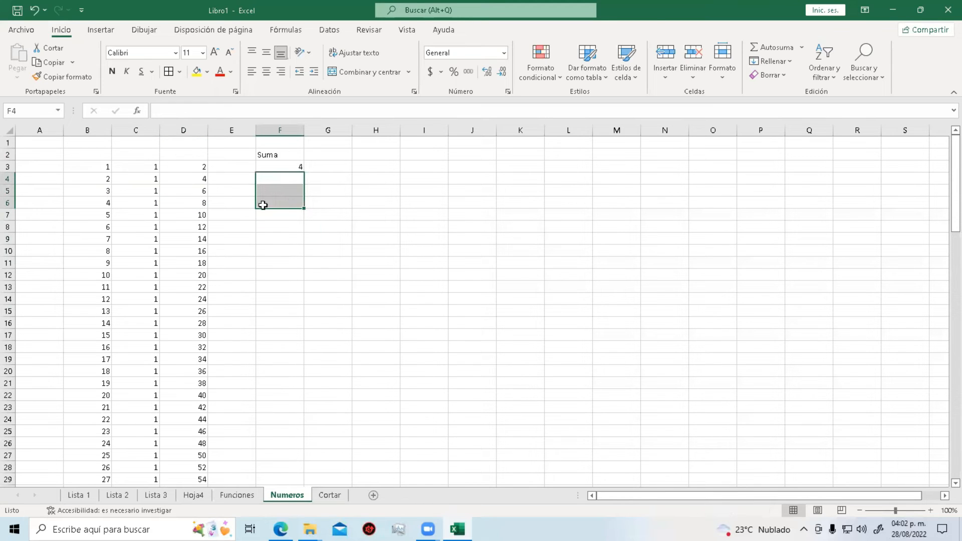
double_click(276, 179)
Fill the cell-reference formula from F3 down to F12.
left_click(287, 168)
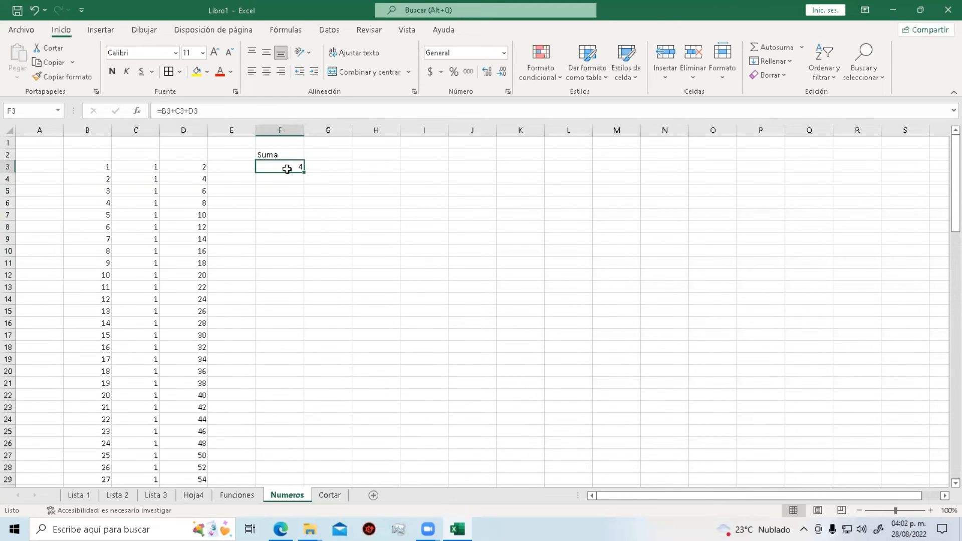
double_click(283, 163)
left_click(288, 184)
left_click(289, 166)
double_click(289, 166)
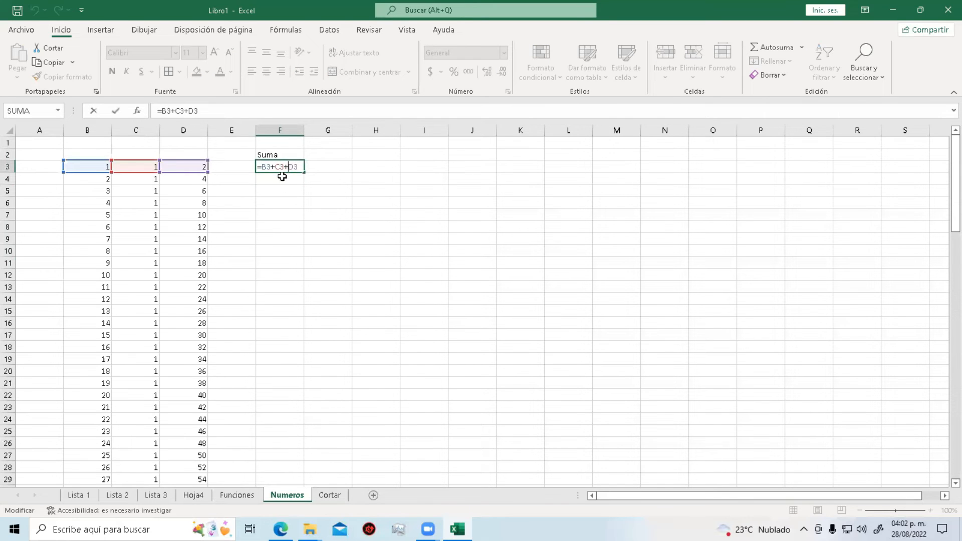
left_click(282, 178)
key("Escape")
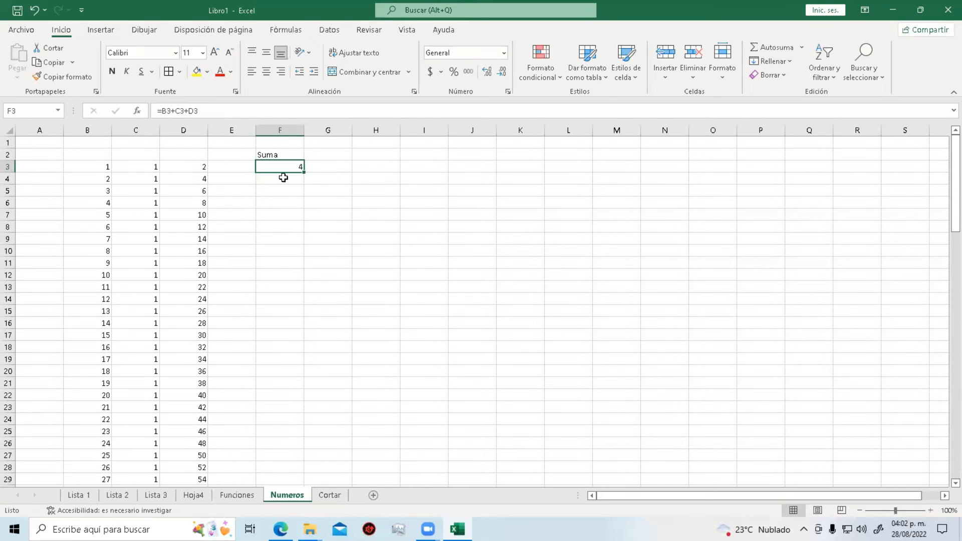
left_click_drag(303, 180, 300, 277)
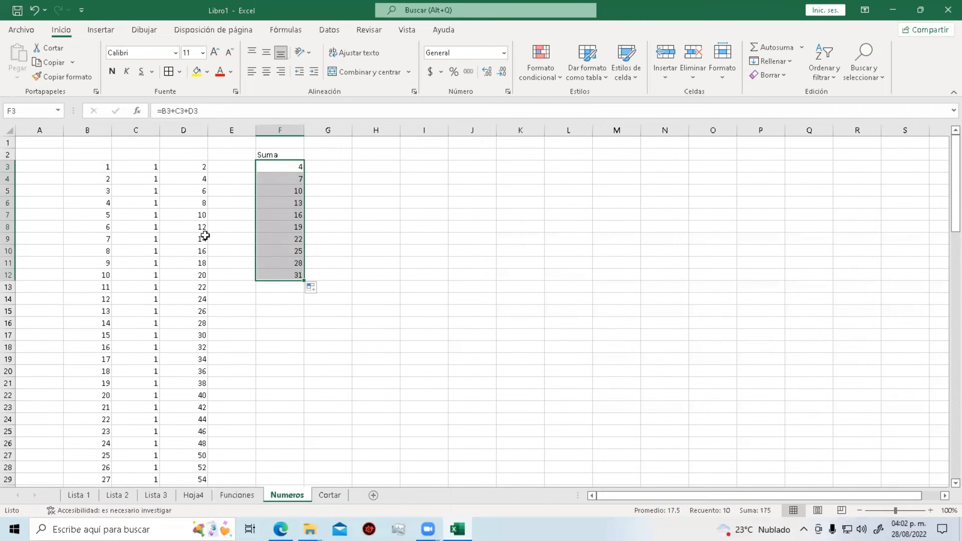
Examine which cells the filled formulas in F4 and F5 refer to, comparing them with the values in their rows.
left_click(106, 167)
left_click(149, 166)
left_click(200, 171)
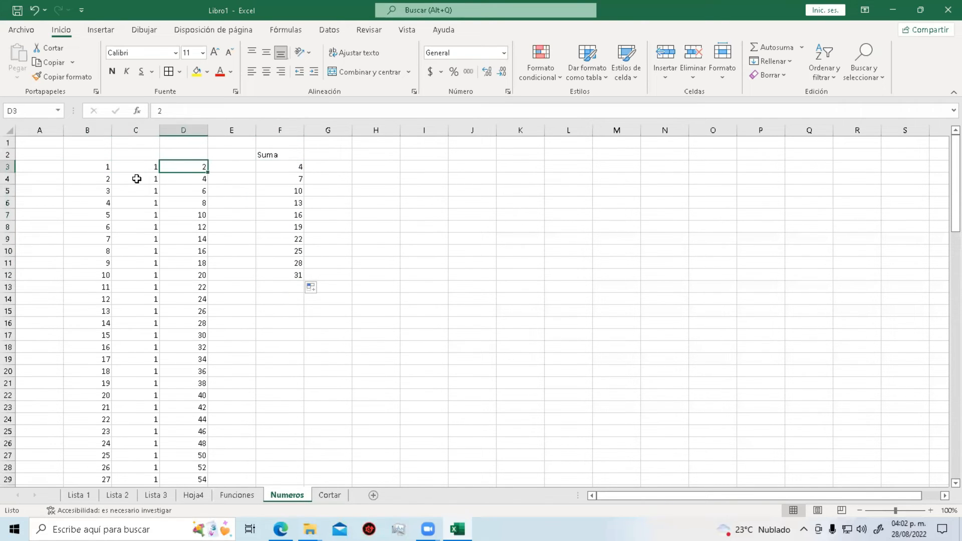
left_click(89, 182)
left_click(145, 181)
left_click(180, 179)
double_click(270, 179)
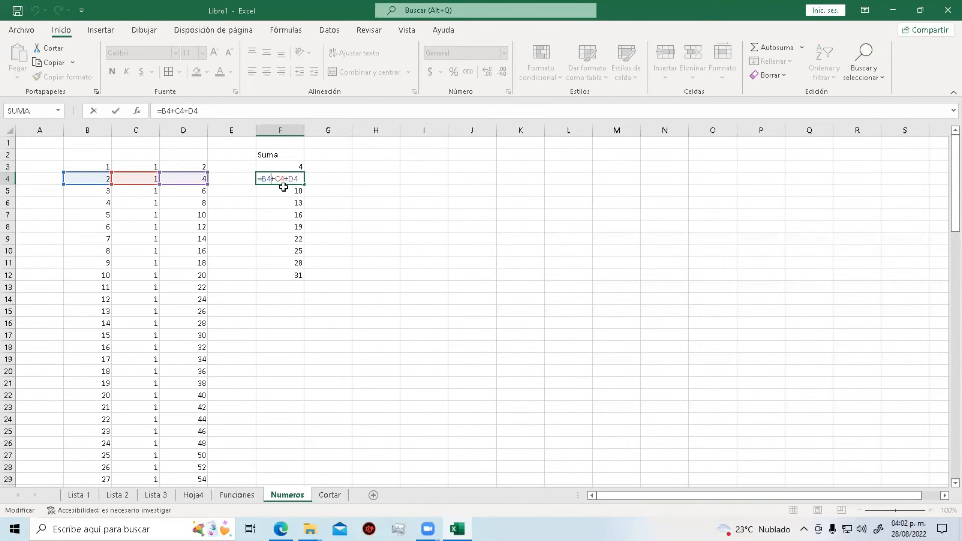
double_click(283, 193)
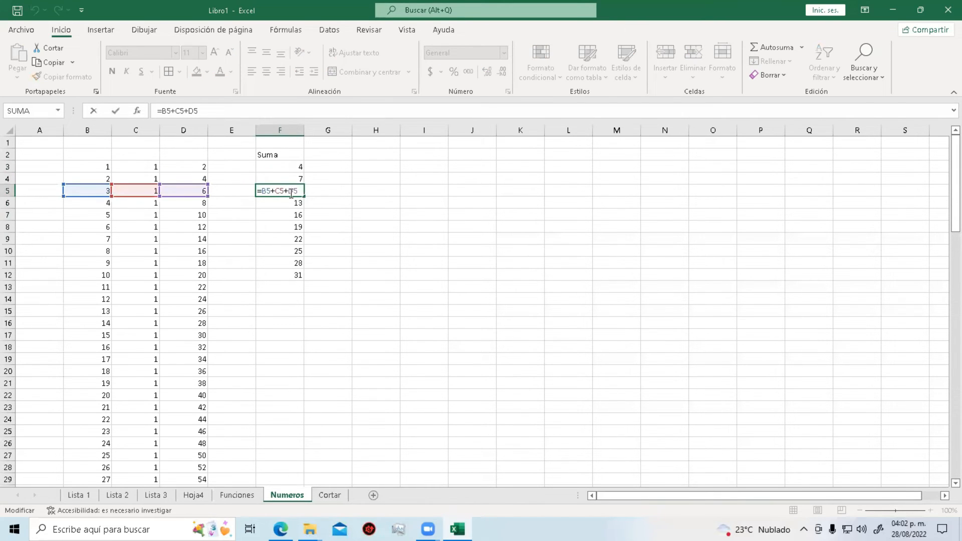
key("Return")
left_click(289, 165)
left_click_drag(291, 171, 286, 275)
left_click(340, 210)
Enter the headings Numeros Naturales, Unos and Serie Par in cells B2, C2 and D2.
left_click(99, 157)
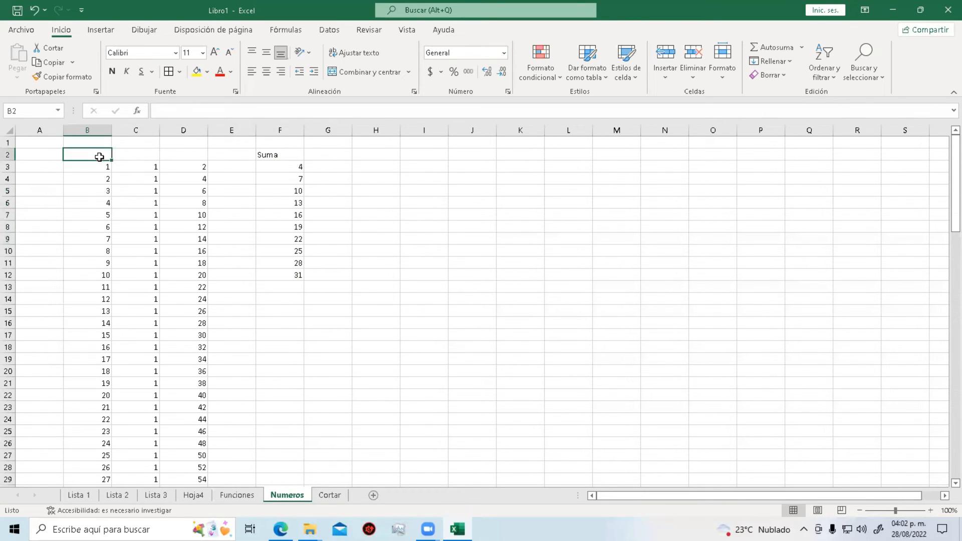
type("Numer")
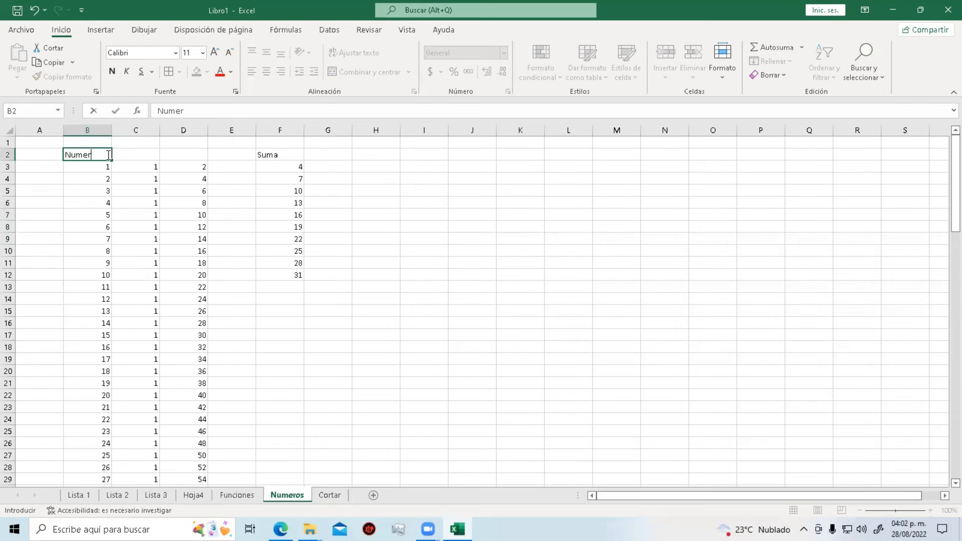
type("os Naturales")
key("Tab")
type("Unos")
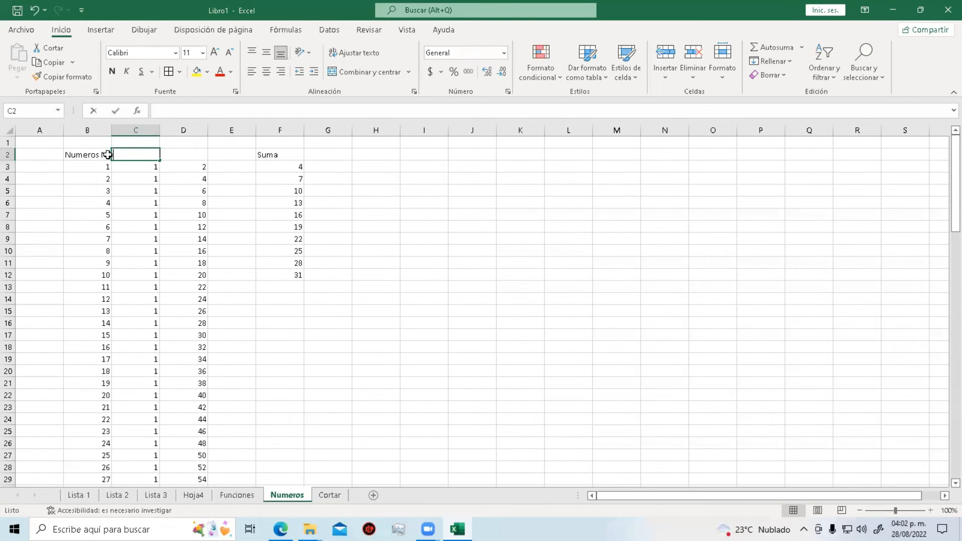
key("Tab")
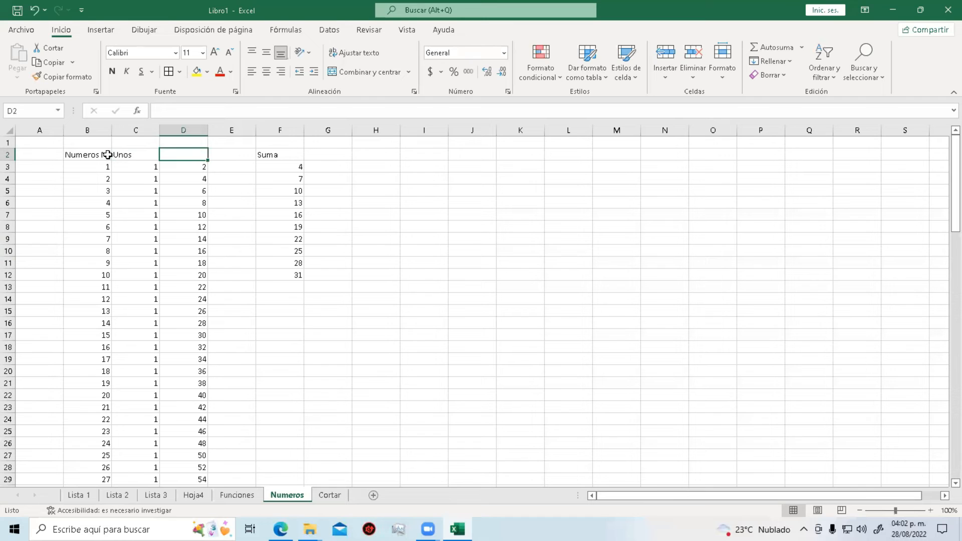
type("Serie Par")
left_click(203, 290)
AutoFit the widths of columns B to G to the contents of the number table.
left_click_drag(80, 160, 313, 477)
scroll(410, 377, "up", 20)
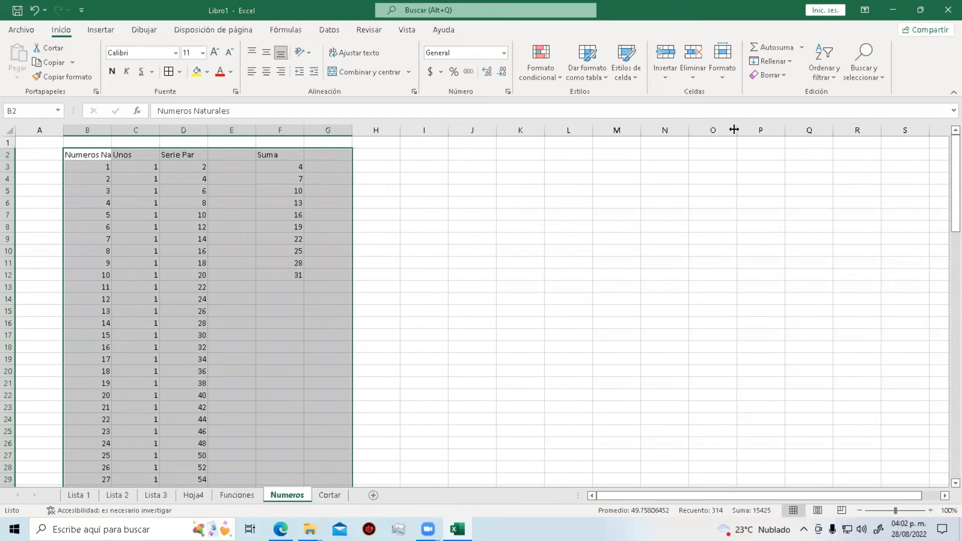
left_click(722, 75)
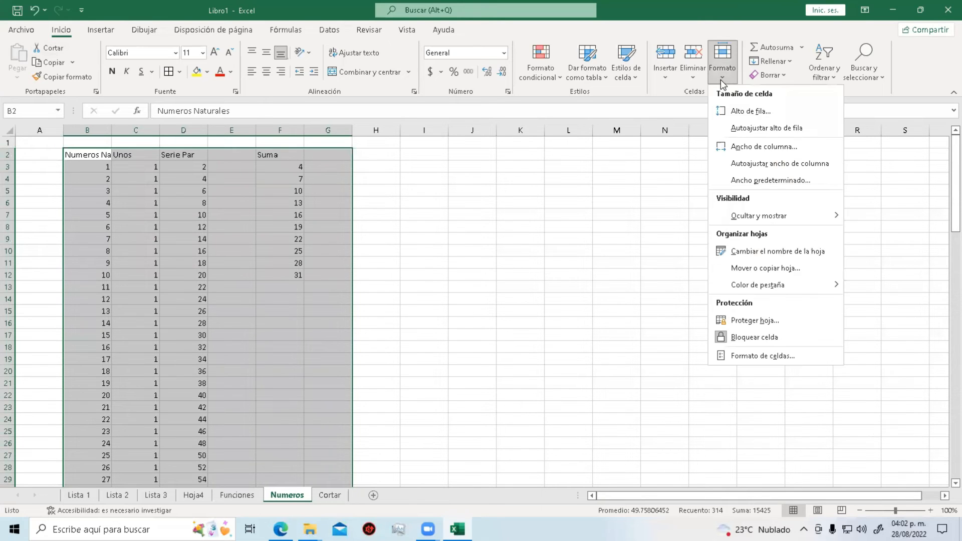
left_click(786, 164)
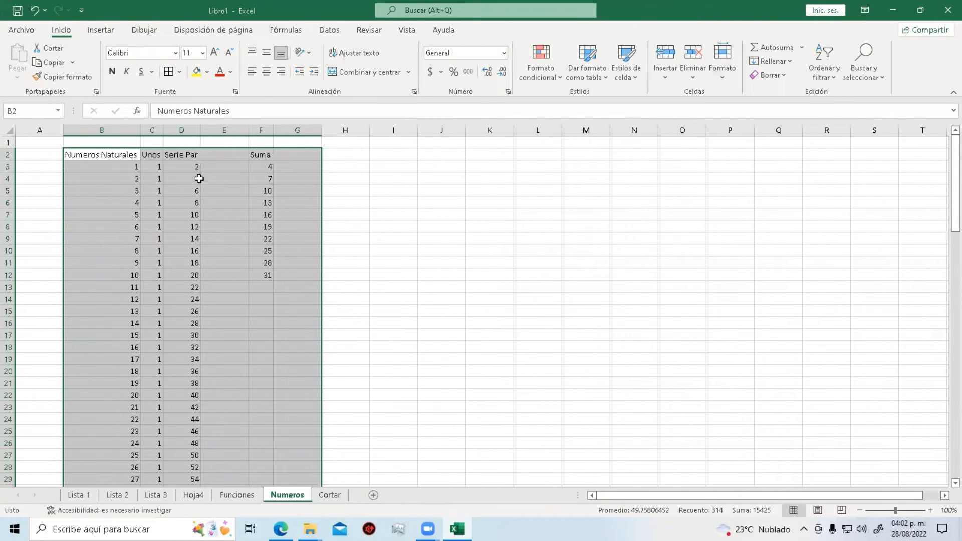
left_click(720, 65)
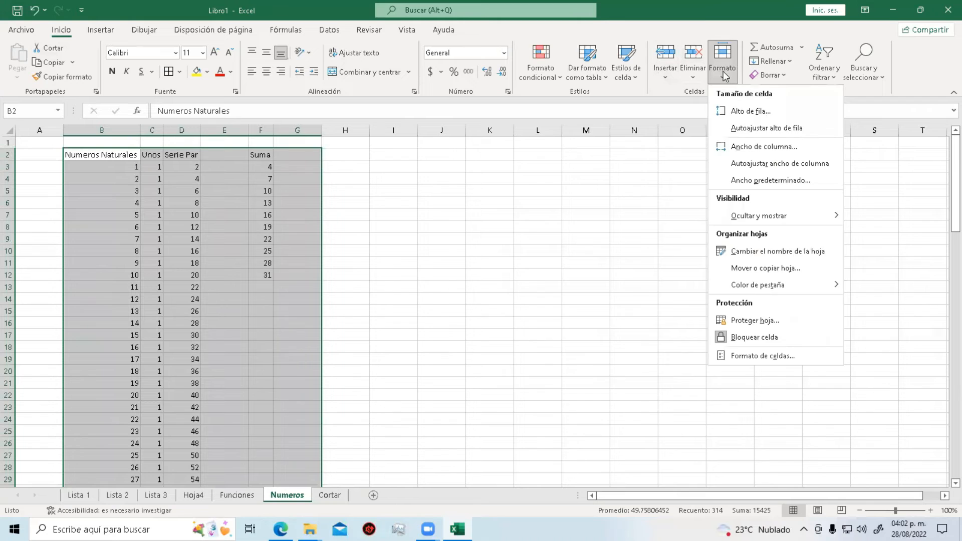
left_click(811, 164)
left_click(254, 178)
left_click(194, 154)
left_click(191, 131)
left_click(244, 183)
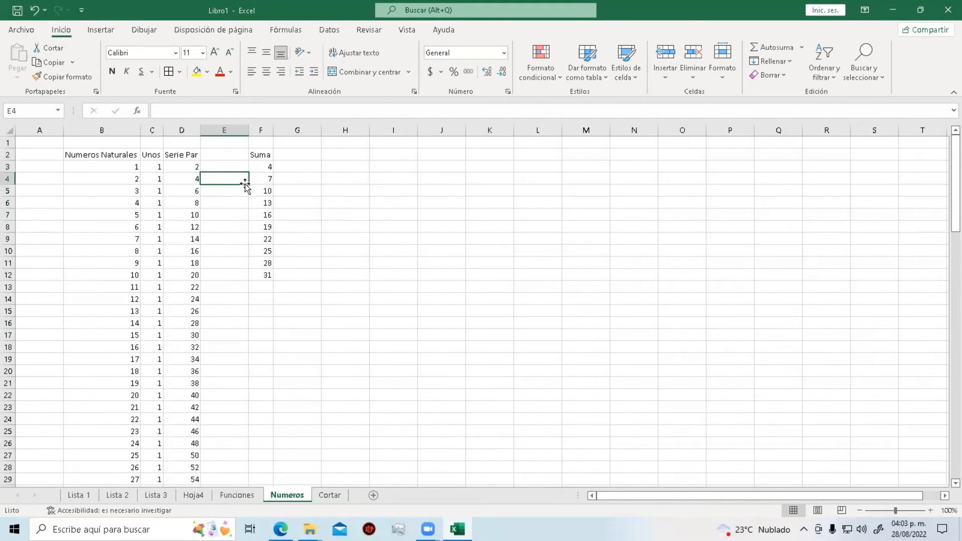
Extend the Suma formulas from F12 down to F102, the last row of the number series.
left_click(262, 206)
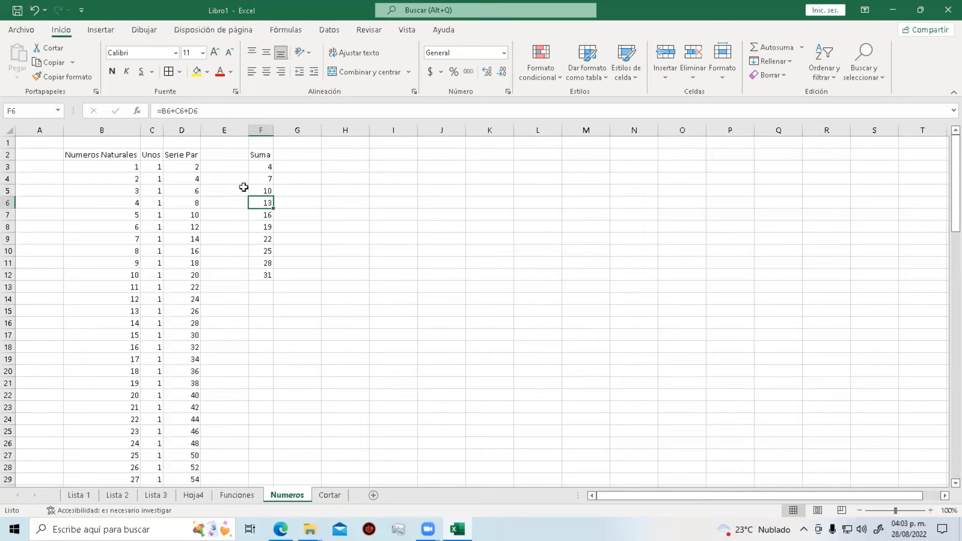
left_click_drag(268, 166, 266, 276)
scroll(267, 276, "down", 3)
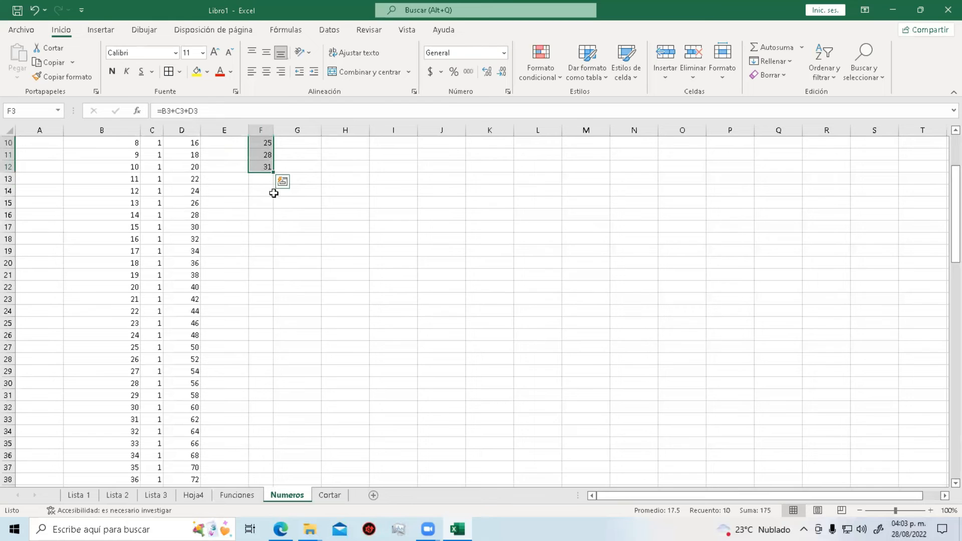
left_click_drag(274, 173, 263, 464)
scroll(401, 341, "up", 20)
scroll(415, 331, "up", 1)
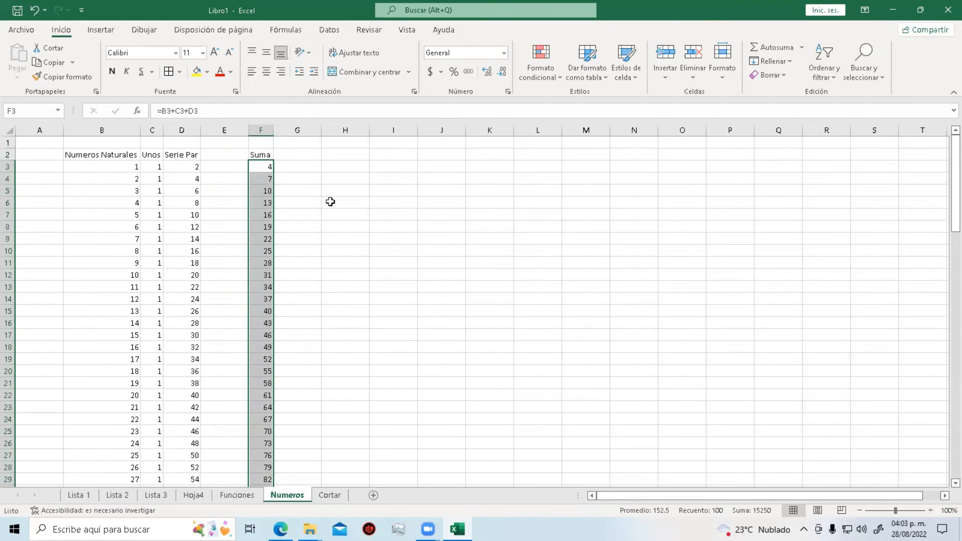
Change the heading in F2 to Suma a referencia de celdas and enter Suma con la función suma in G2.
double_click(266, 155)
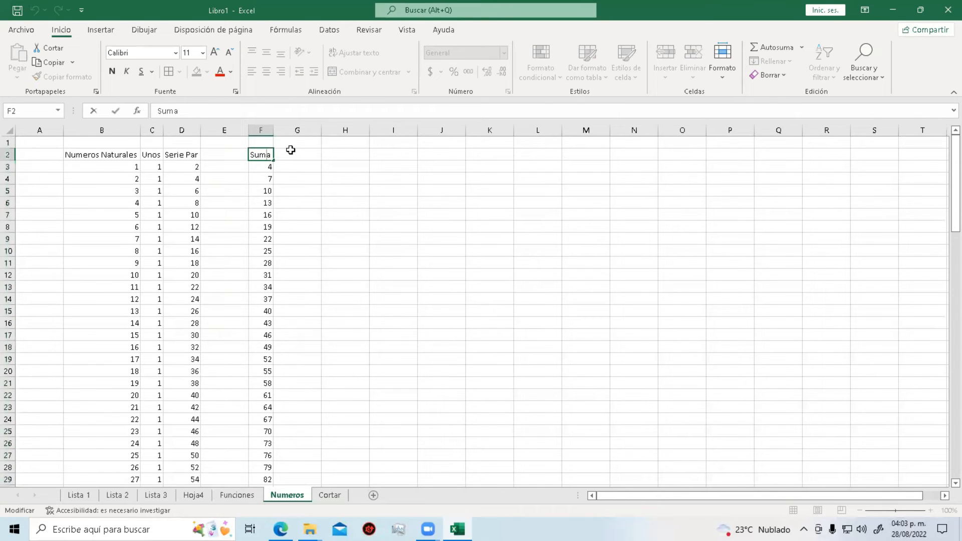
type("a referencia de celdas")
key("Return")
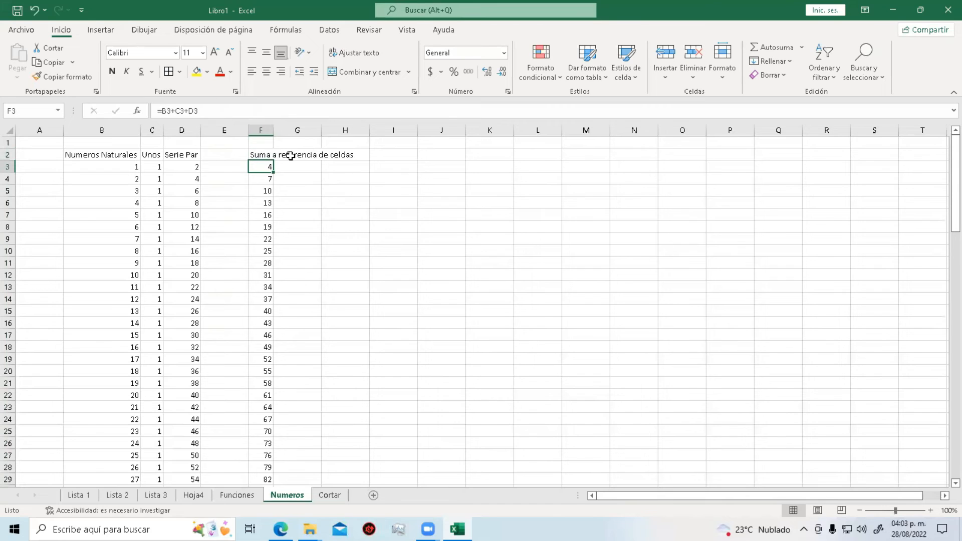
double_click(293, 154)
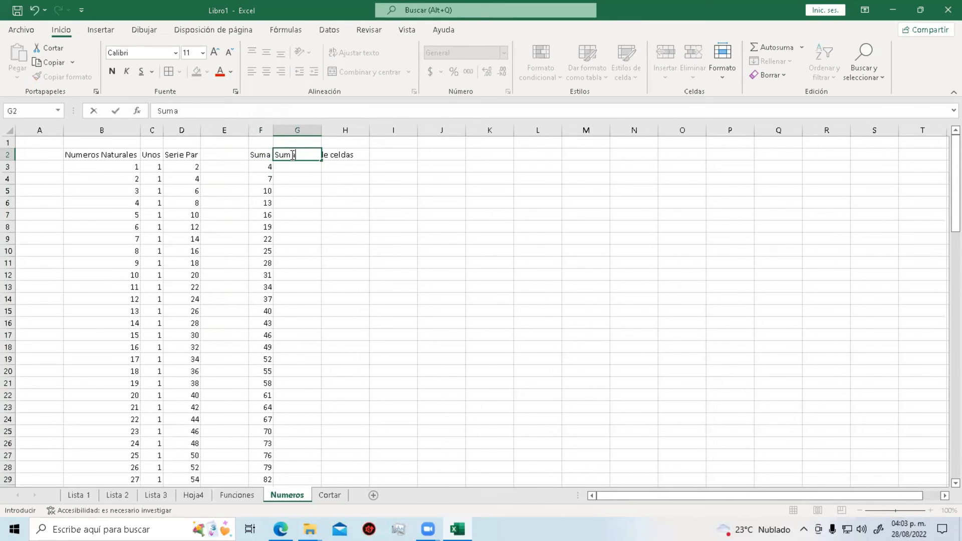
type("unción suma")
key("Return")
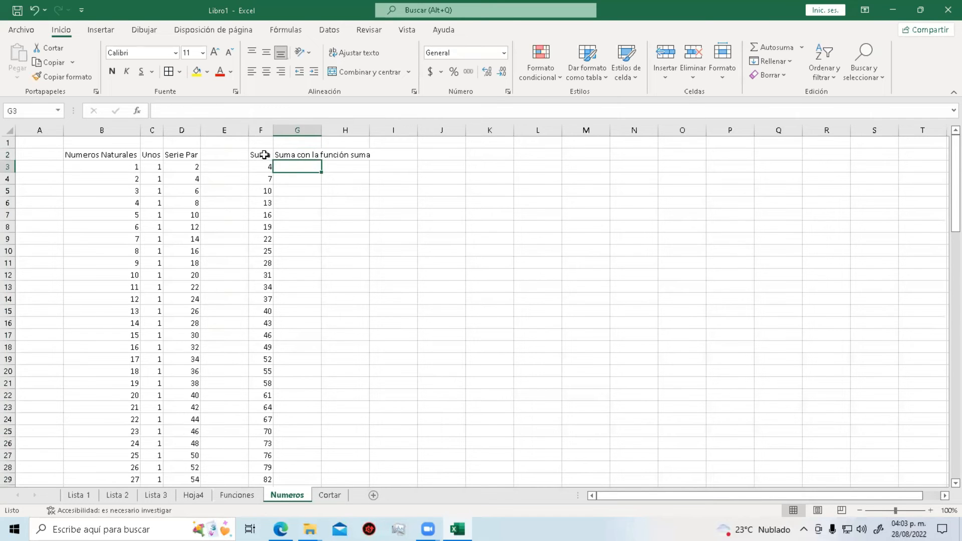
AutoFit the widths of columns F and G to their new headings.
left_click_drag(259, 155, 346, 142)
left_click(721, 65)
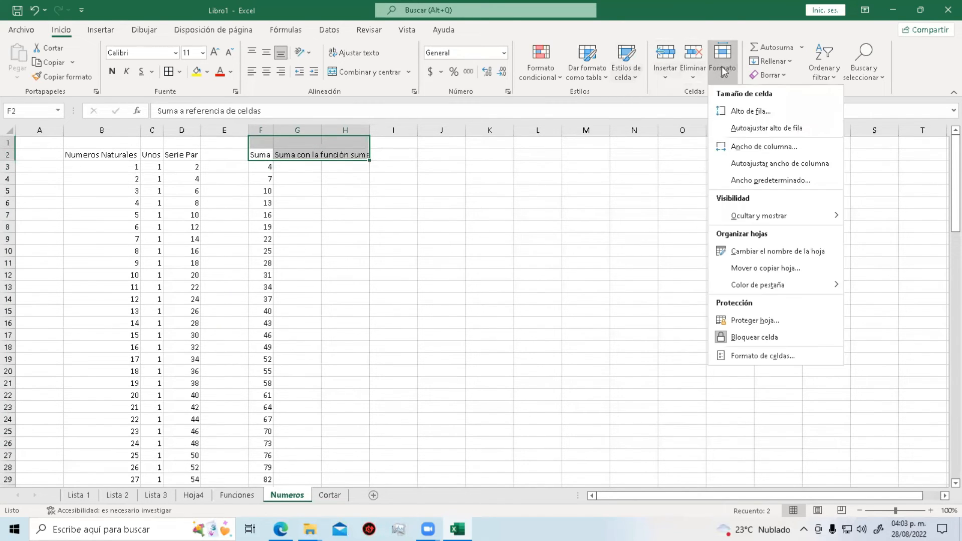
left_click(774, 165)
left_click(559, 214)
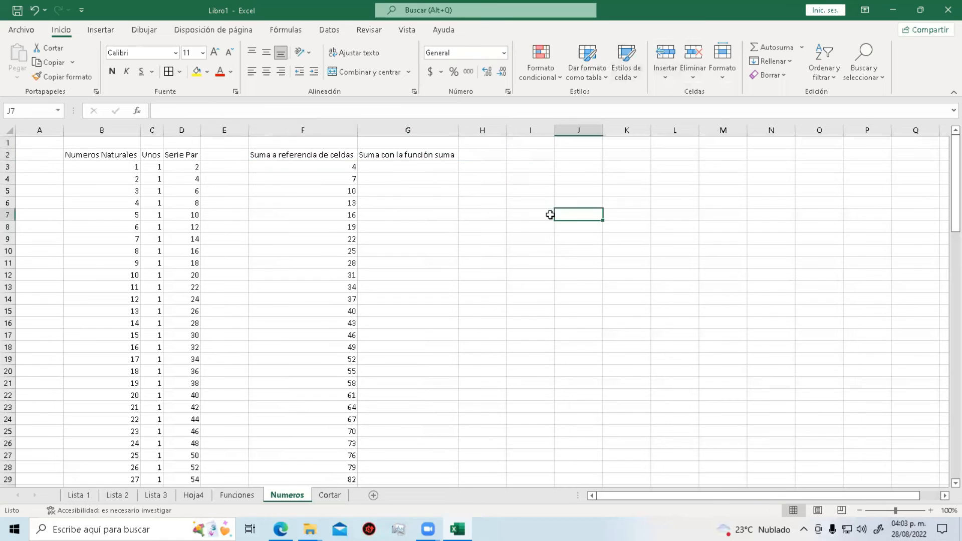
left_click(429, 165)
double_click(430, 165)
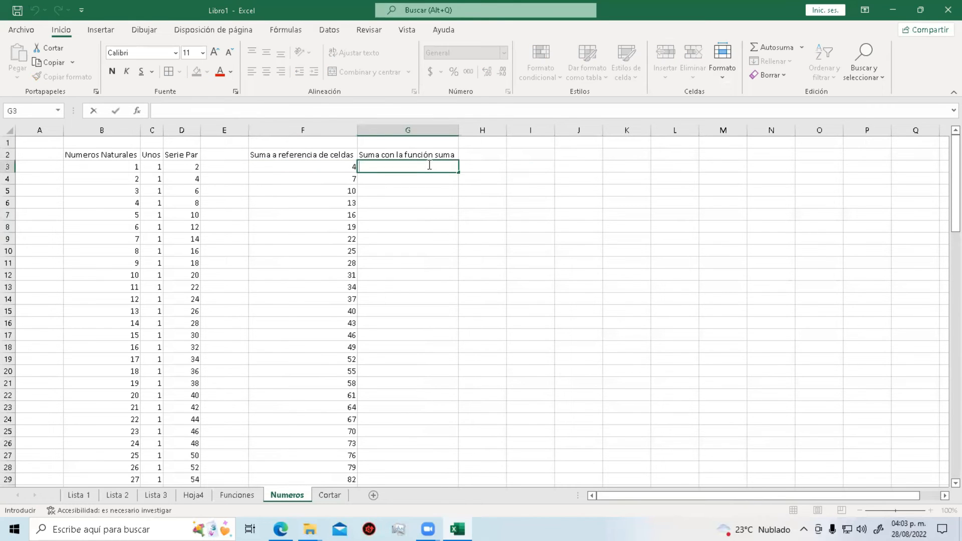
type("=")
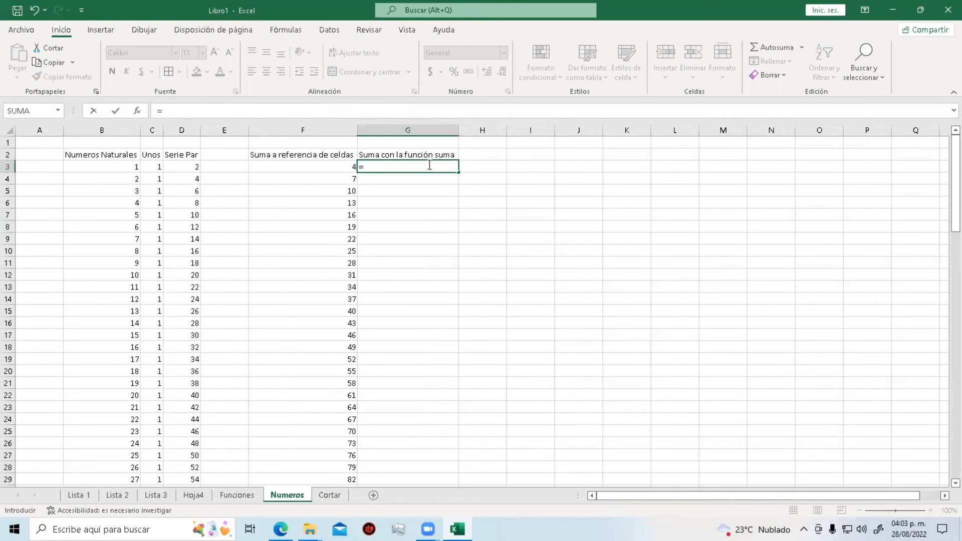
type("Suma(")
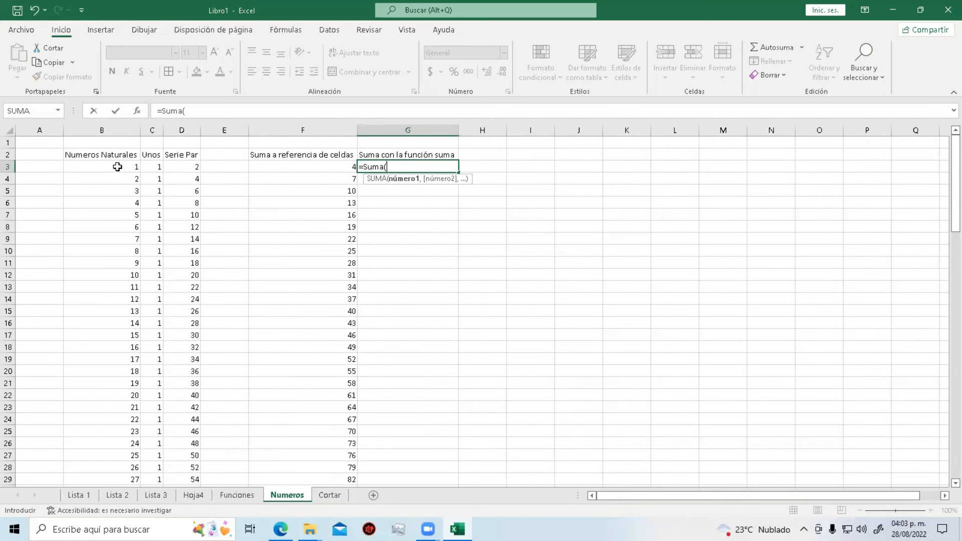
left_click(293, 262)
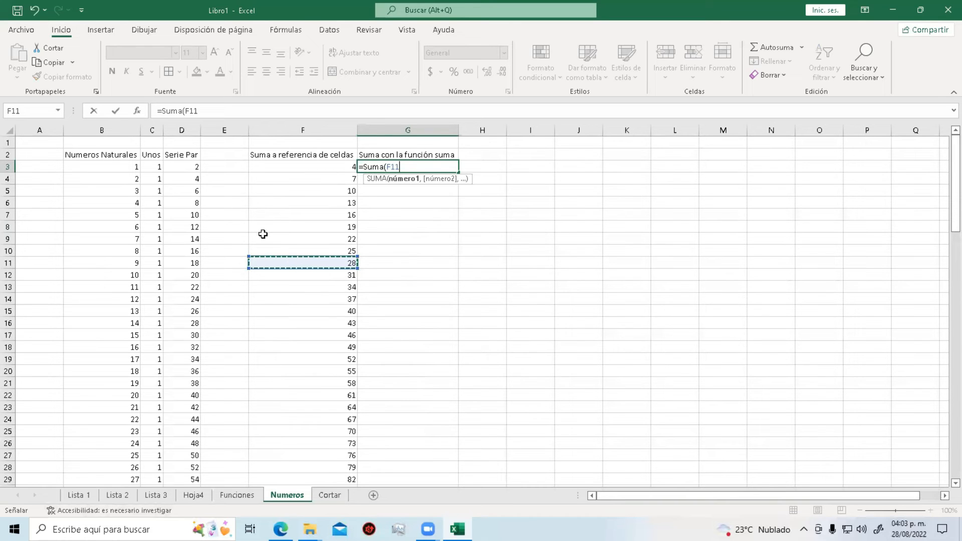
key("Escape")
left_click(372, 222)
Define the name Total_numeros for the number table range B3:D102.
left_click(133, 173)
left_click_drag(132, 175, 173, 455)
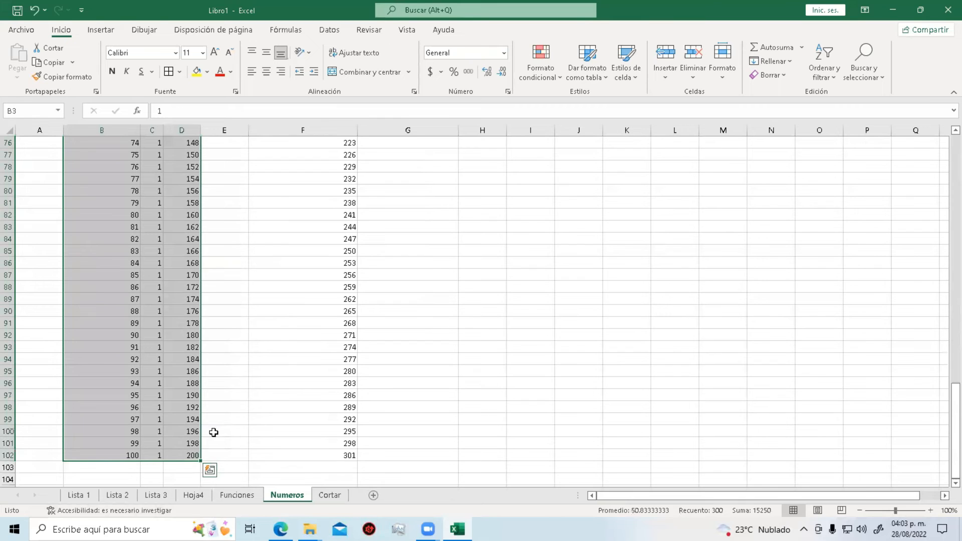
scroll(143, 381, "up", 14)
left_click(23, 109)
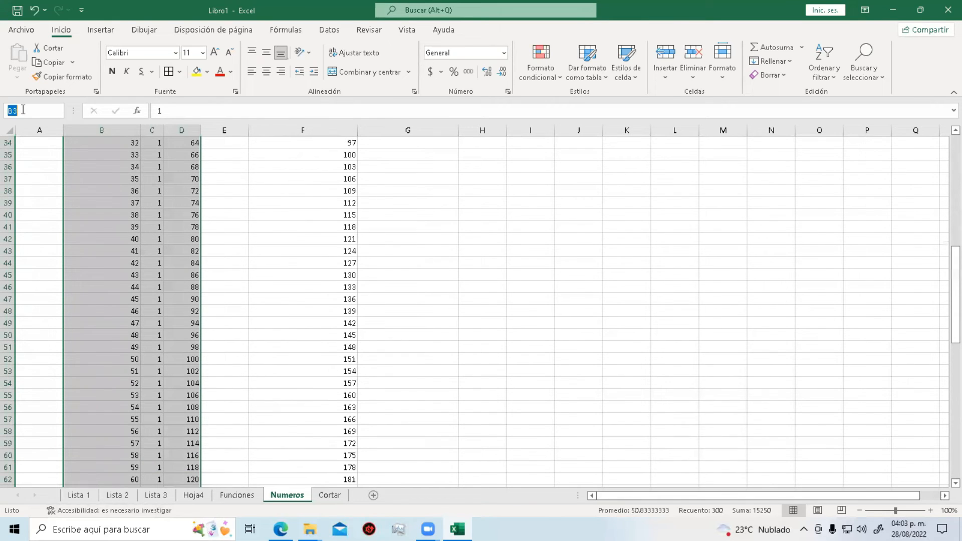
type("Total de numeros")
key("Return")
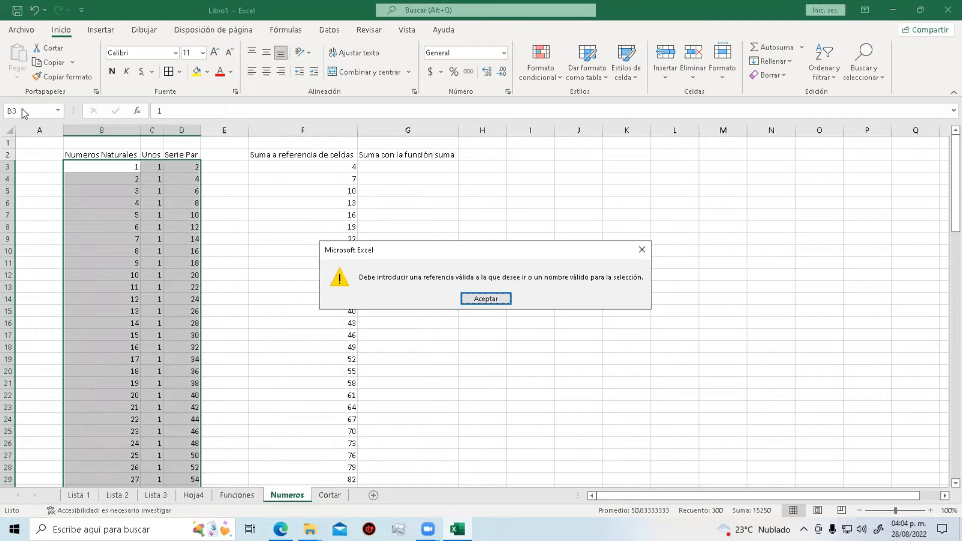
left_click(469, 298)
left_click(39, 111)
type("Total")
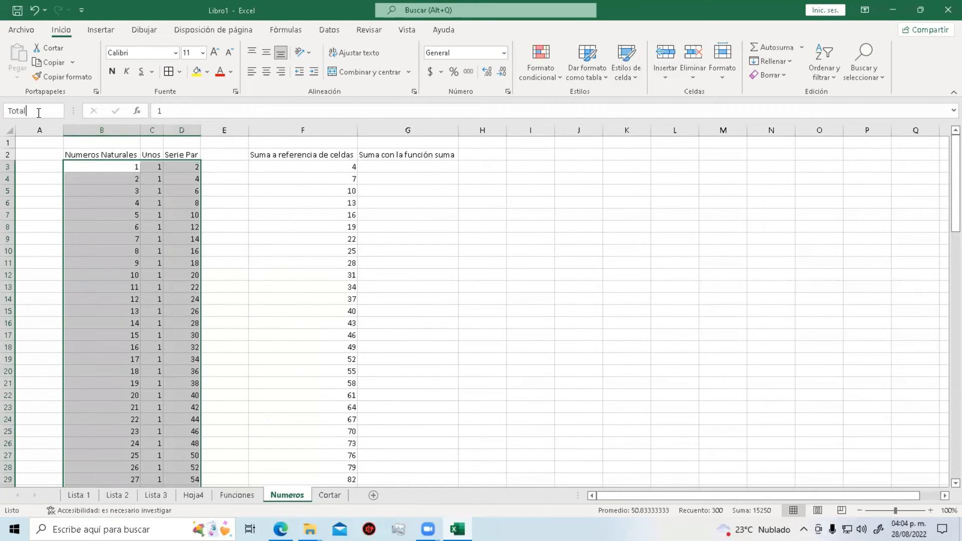
type("_numeros")
key("Return")
Enter the formula =SUMA(Total_numeros) in G3 to add up the whole named range.
left_click(407, 157)
left_click(406, 167)
type("=")
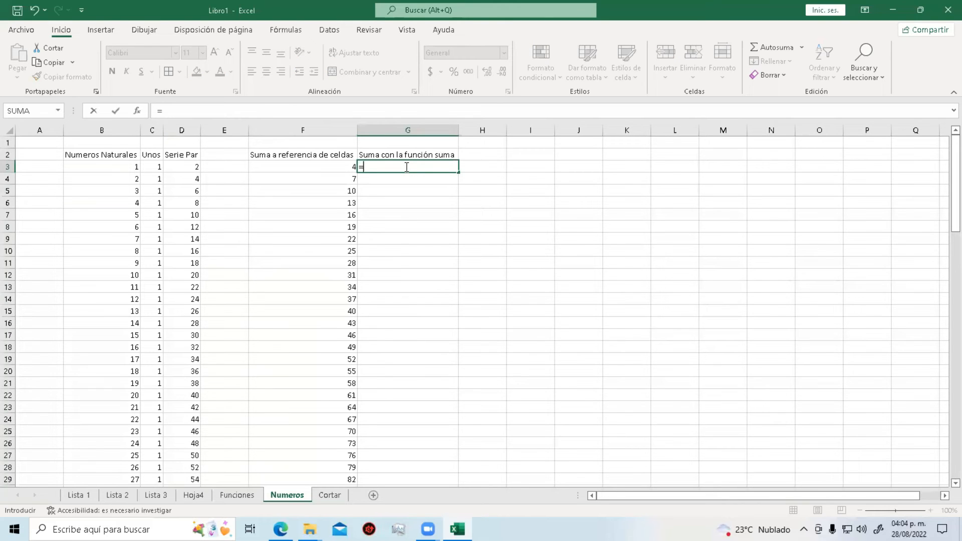
type("Suma ")
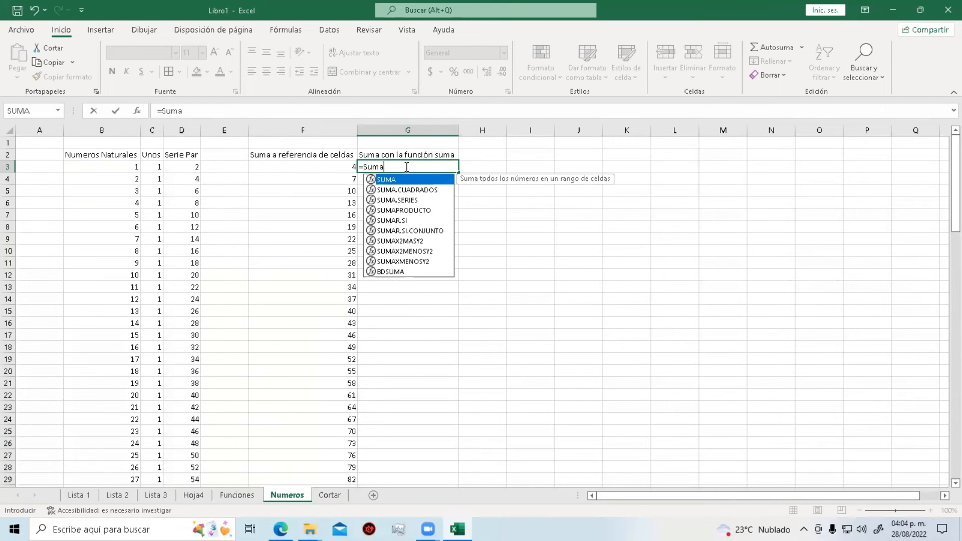
type("(T")
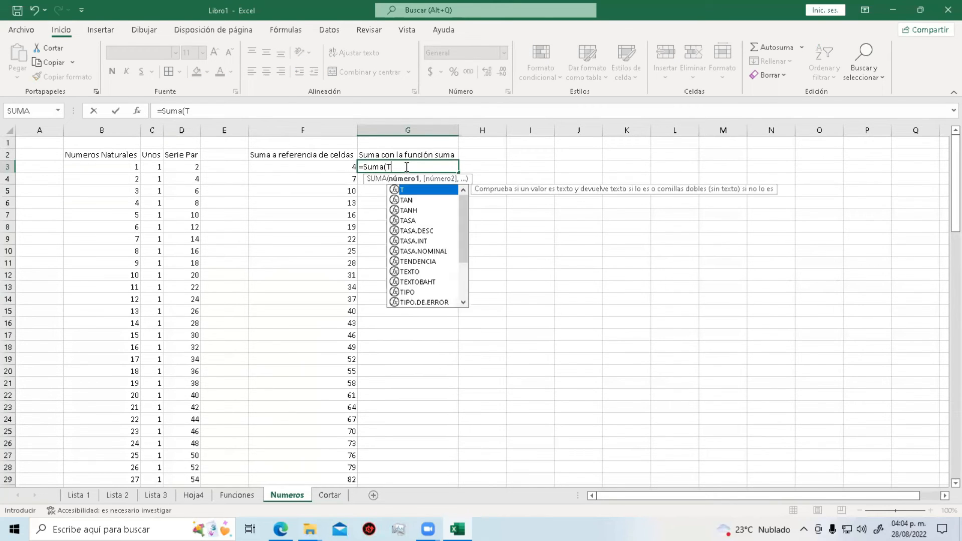
type("ota")
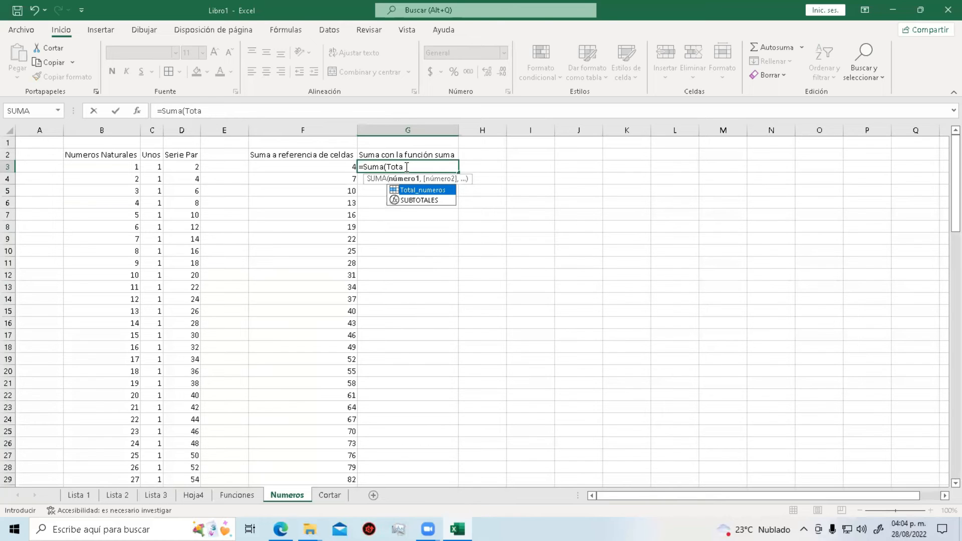
key("Tab")
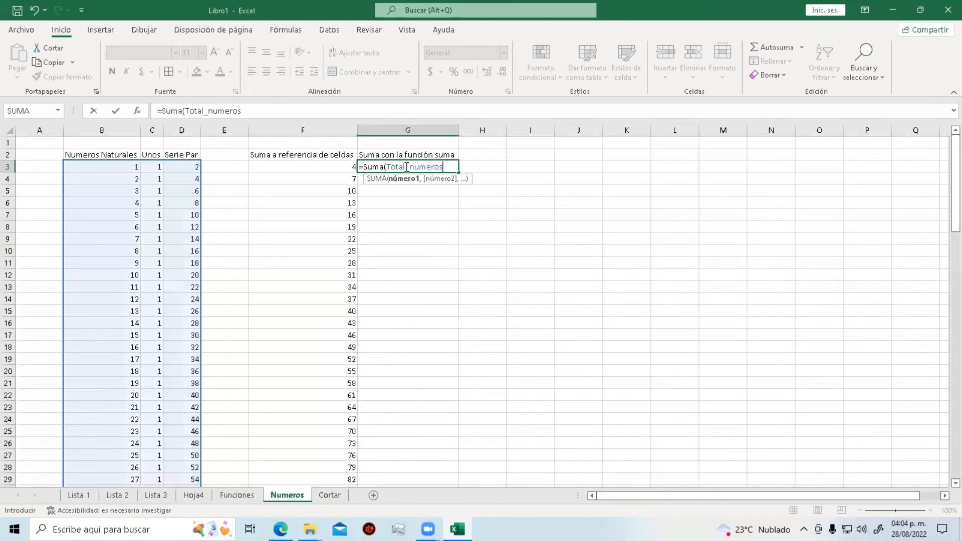
key("Return")
Compare the formulas in F3 and G3 against the number table they add up.
left_click(405, 167)
left_click_drag(130, 169, 191, 424)
scroll(246, 322, "up", 20)
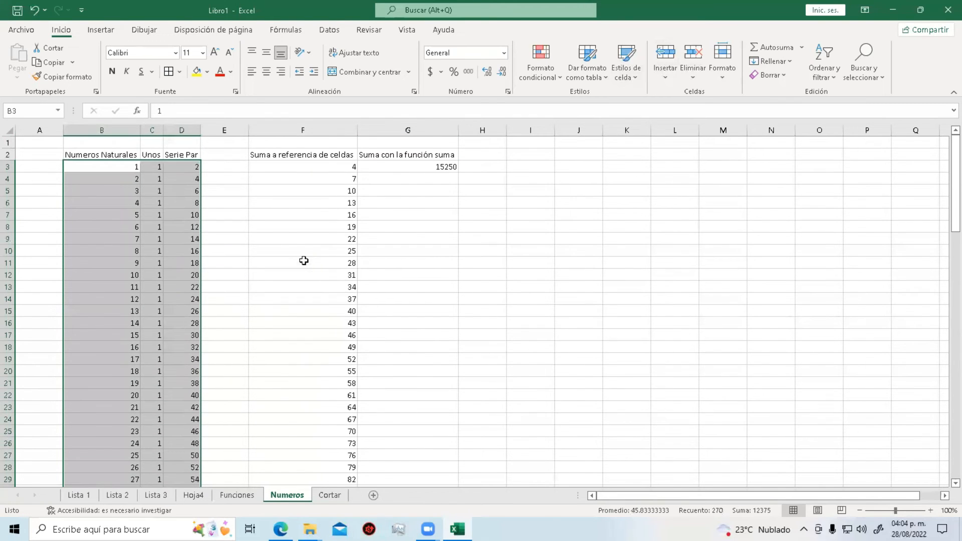
left_click(423, 177)
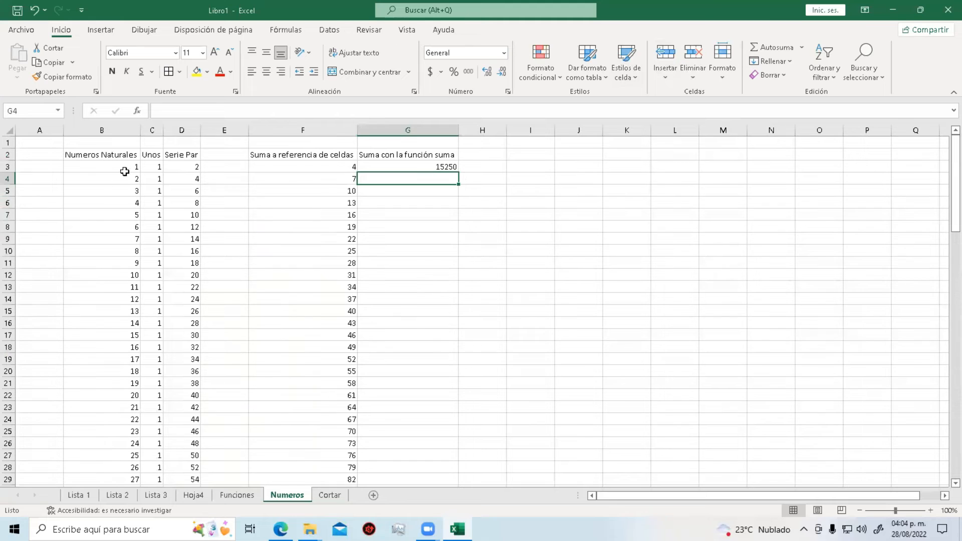
double_click(278, 167)
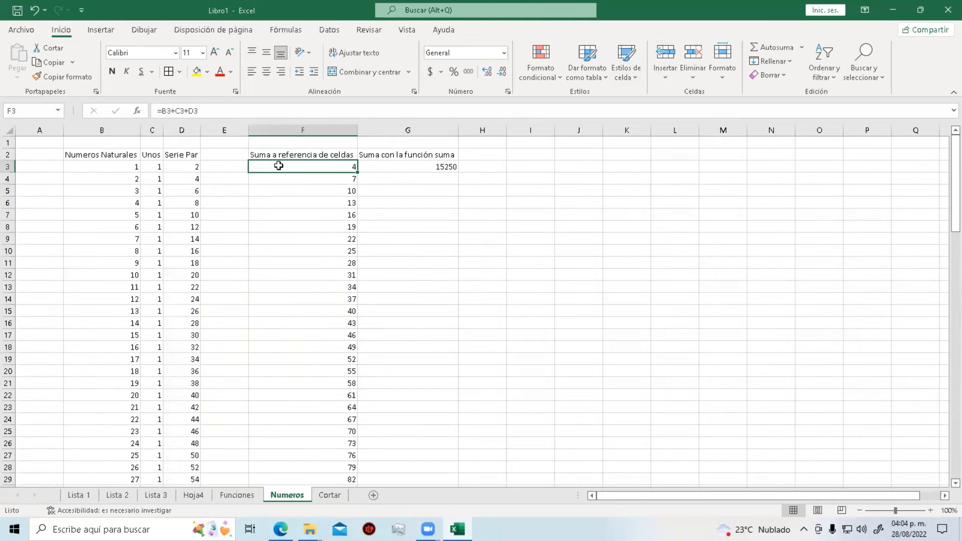
left_click(411, 176)
left_click(422, 167)
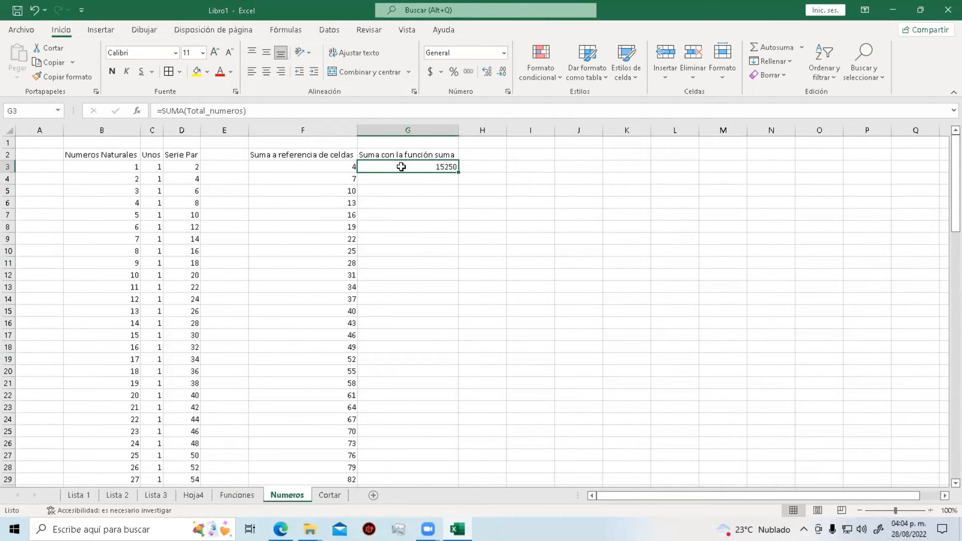
Move the named-range total from G3 to H3, with the heading Suma con la función suma in both G2 and H2.
left_click_drag(415, 161, 343, 163)
left_click(435, 154)
double_click(435, 154)
double_click(436, 154)
key("ctrl+c")
left_click(471, 158)
key("ctrl+v")
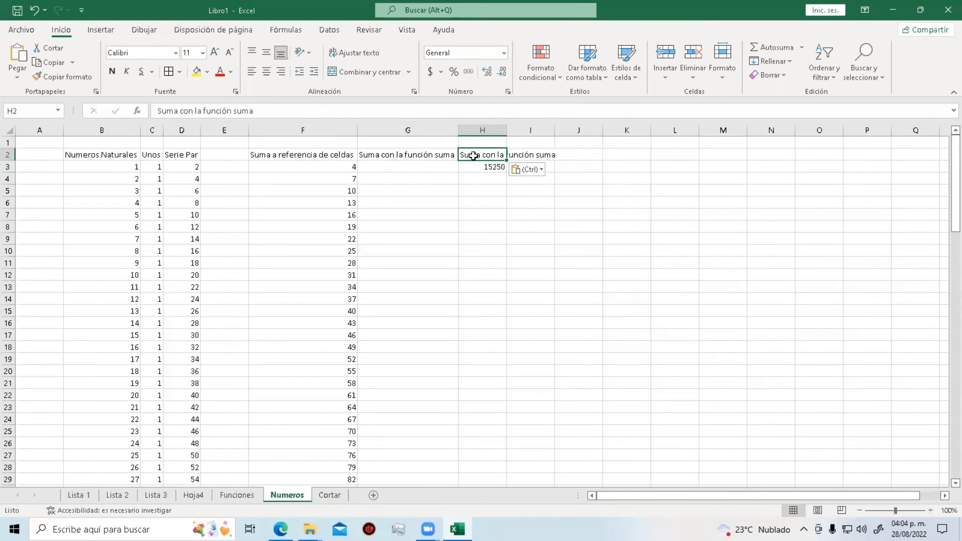
Widen column H and change the heading in H2 to Suma con la función suma total.
left_click_drag(507, 130, 566, 131)
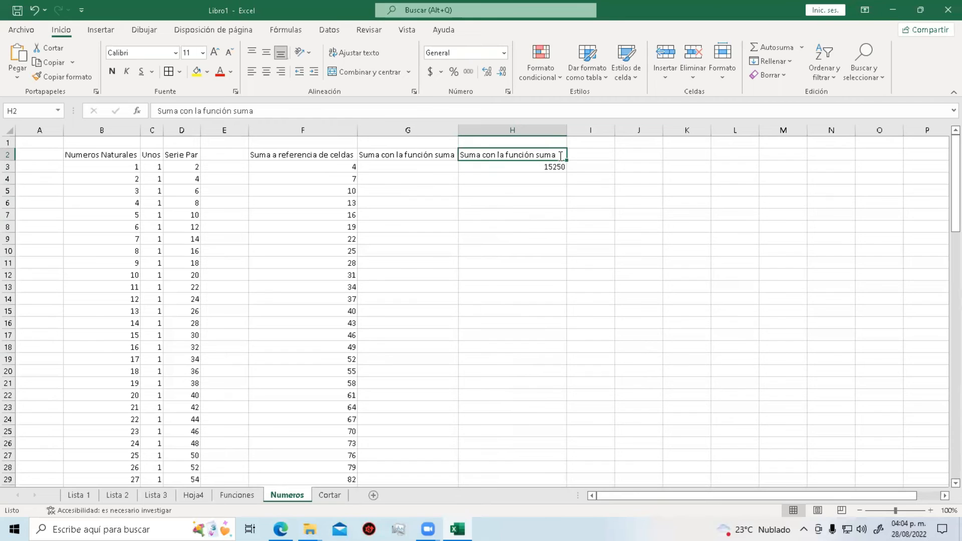
double_click(563, 154)
type("total")
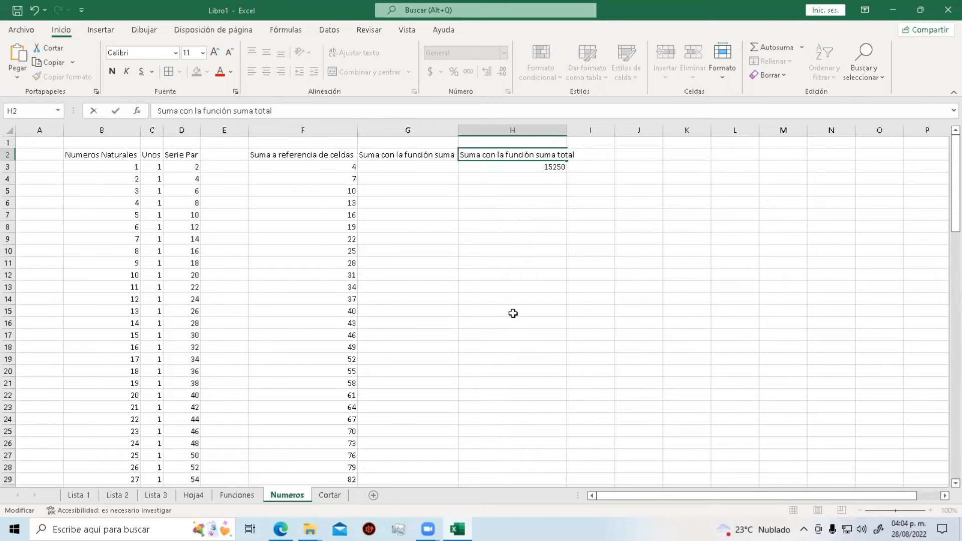
left_click(511, 313)
Enter the formula =SUMA(B3,C3,D3) in G3 to add the first row of numbers.
left_click(388, 165)
type("=")
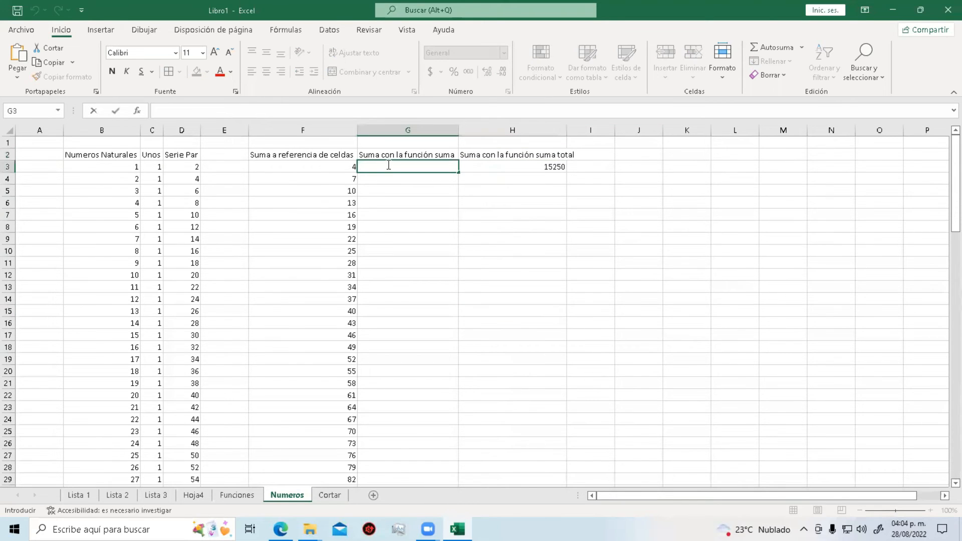
type("suma(")
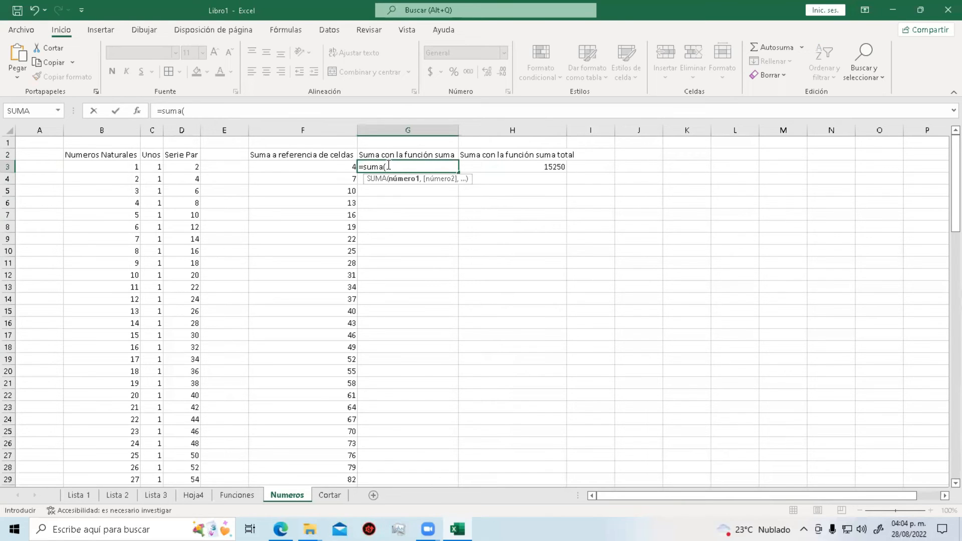
type("b")
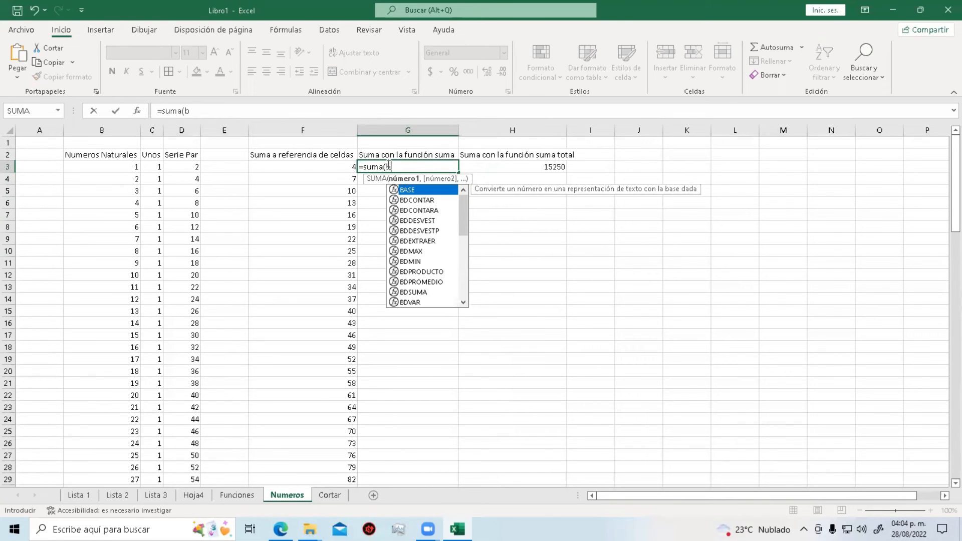
type("3,")
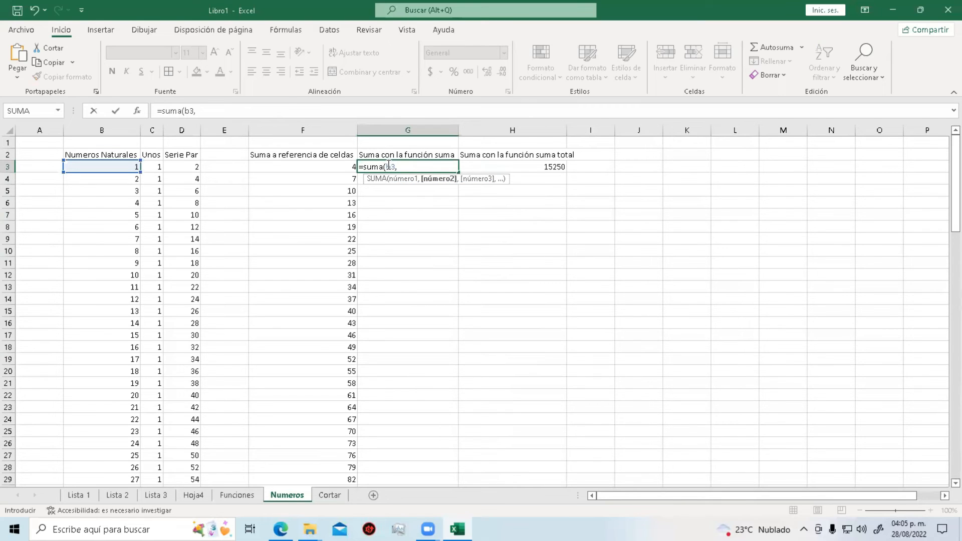
type("c3,d3")
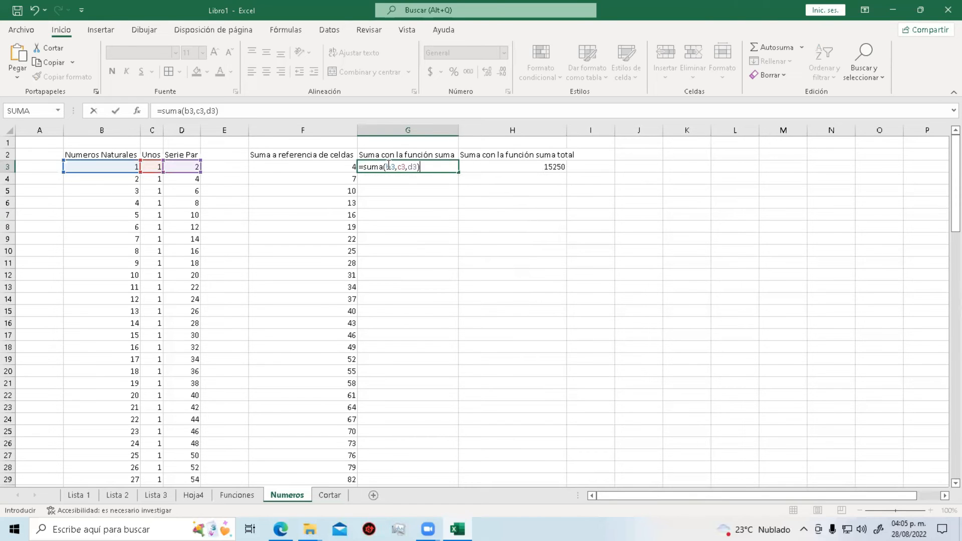
key("ctrl+Return")
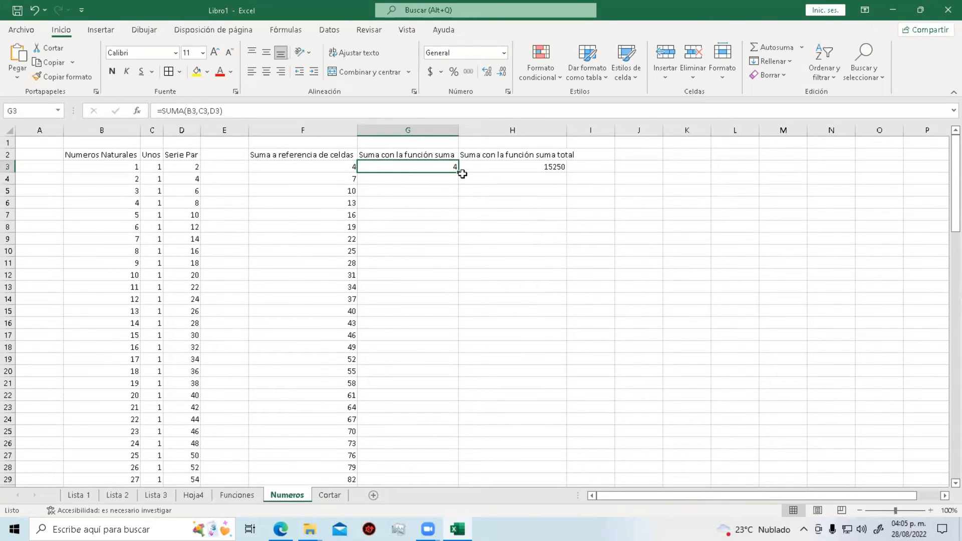
Fill the SUMA formula from G3 down to G102, the last row of the number series.
left_click_drag(457, 174, 438, 458)
scroll(410, 350, "up", 20)
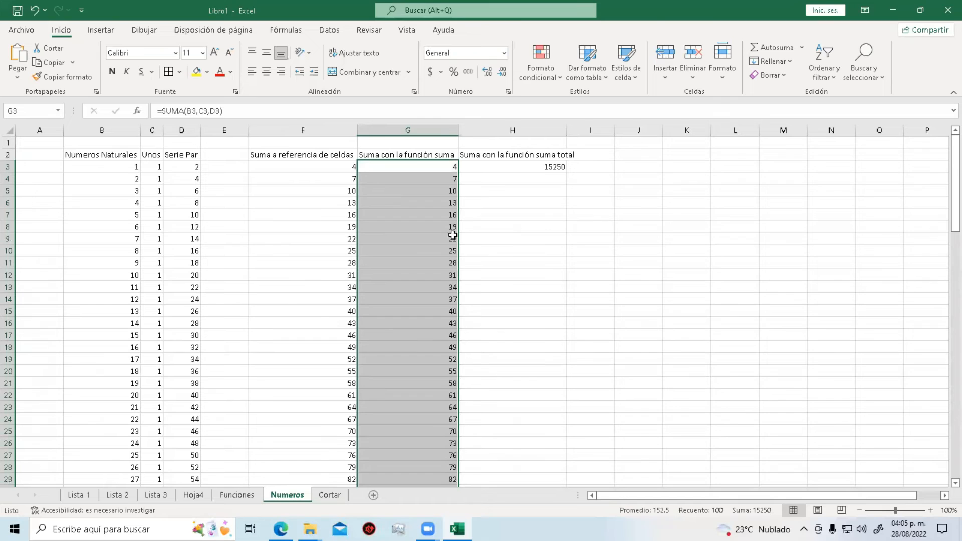
left_click(503, 185)
left_click(522, 301)
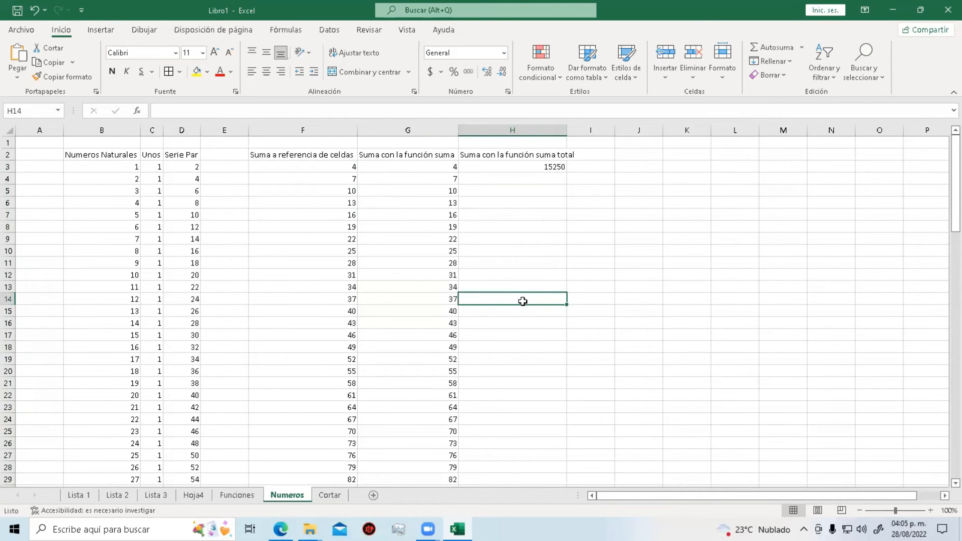
Left-align the numbers in B3:D102 after trying centre and right alignment, and check the formula in F5.
left_click(305, 195)
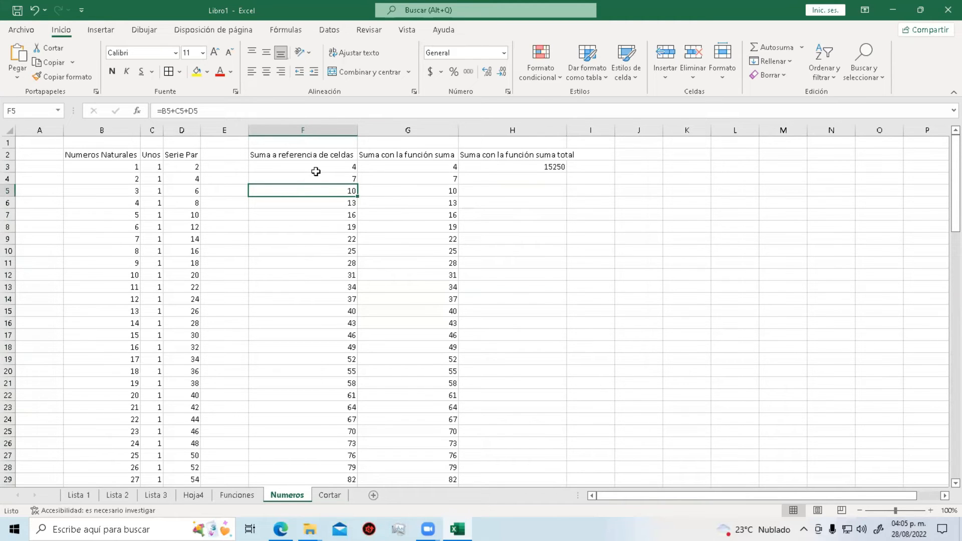
left_click_drag(132, 167, 191, 465)
scroll(334, 378, "up", 20)
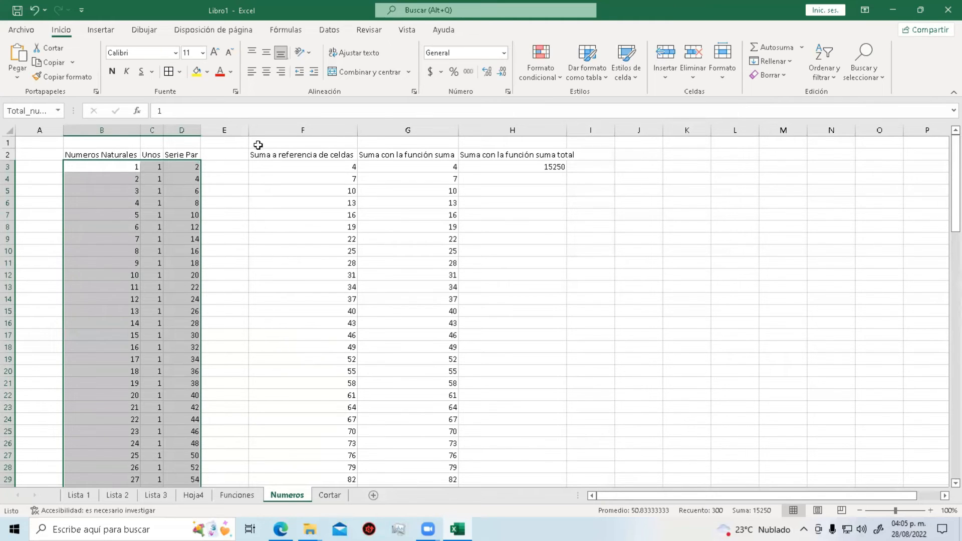
left_click(266, 74)
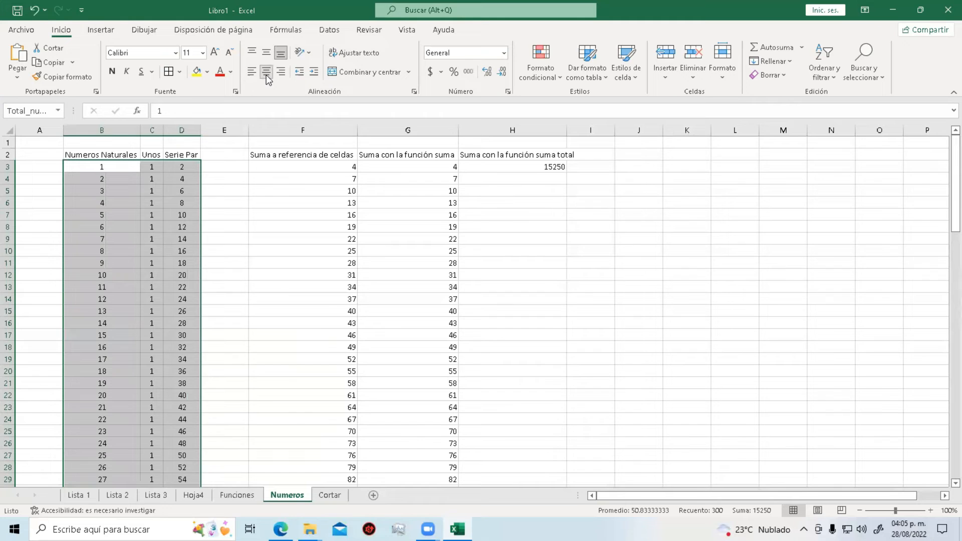
left_click(281, 73)
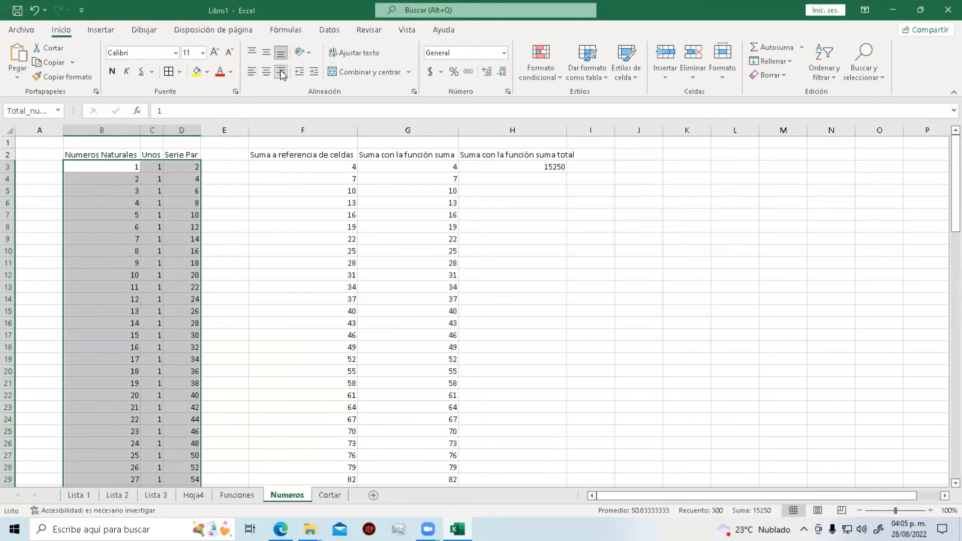
left_click(254, 71)
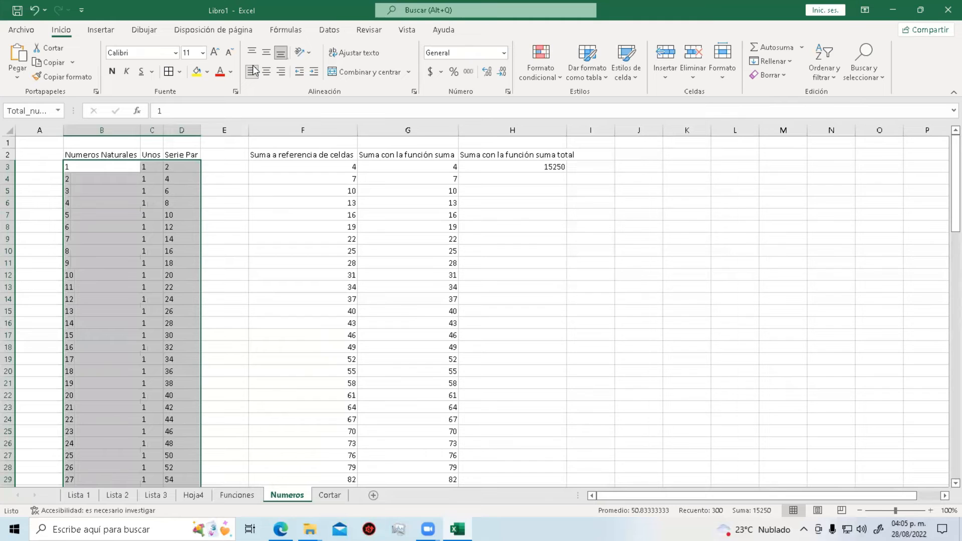
double_click(276, 190)
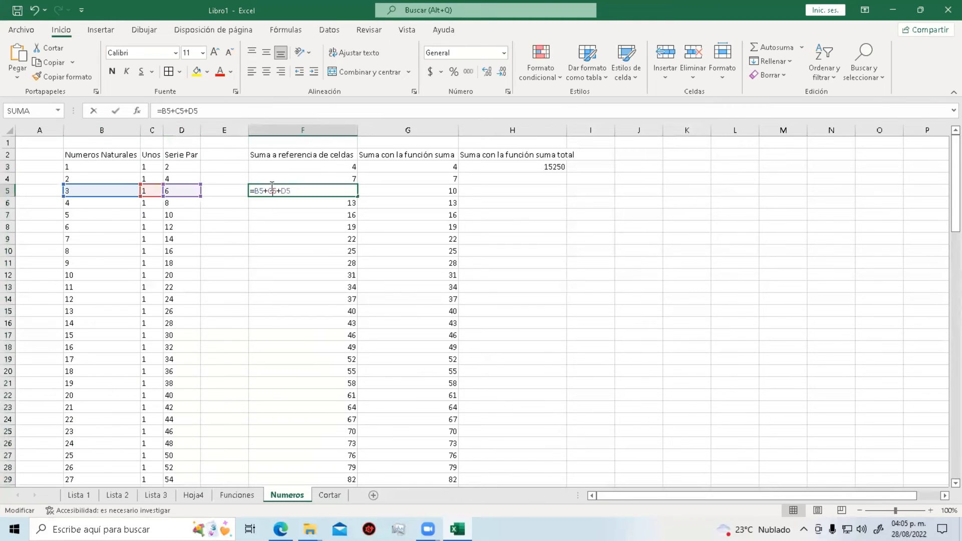
left_click(119, 215)
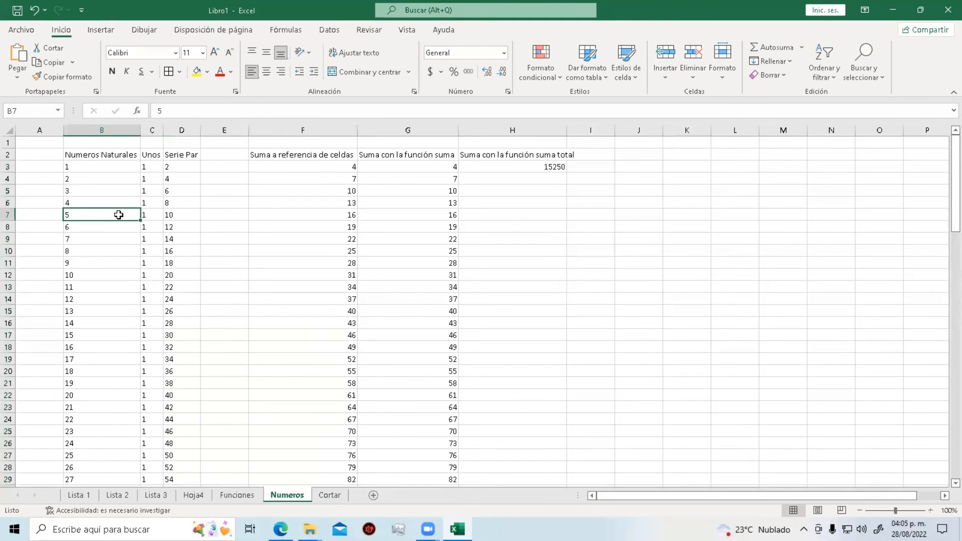
Check which cells the formula in F4 adds and leave the cell.
left_click(318, 181)
double_click(328, 179)
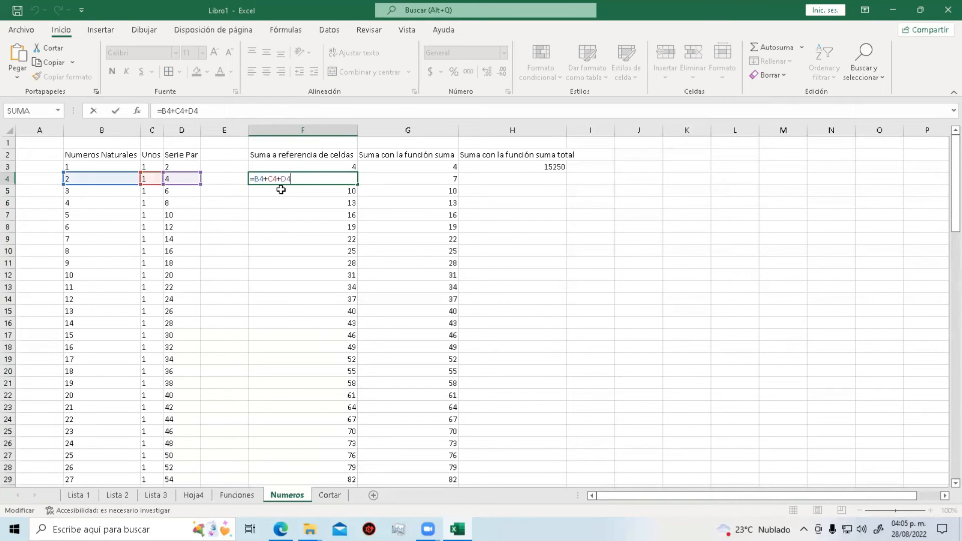
key("Return")
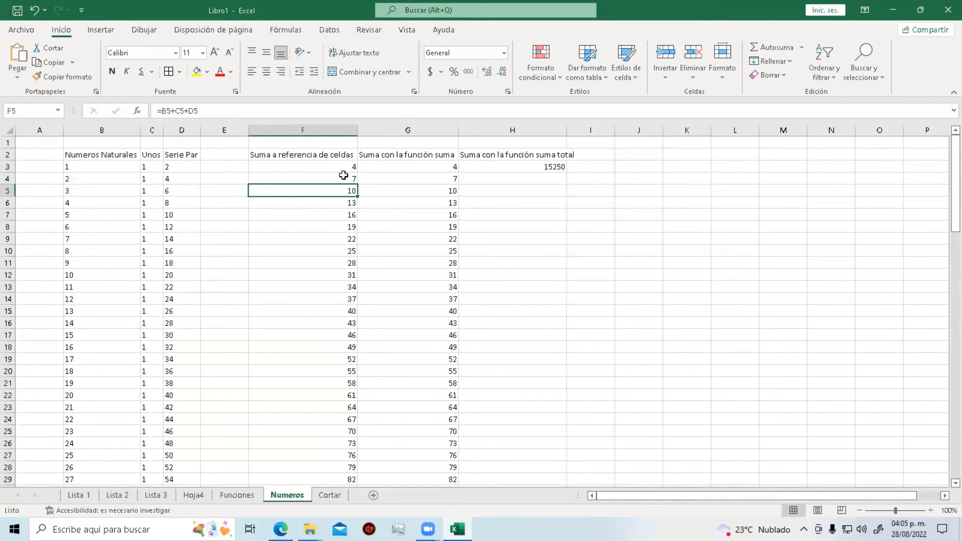
Display the formulas in the sheet's cells and look through the sums in columns F and G.
left_click(278, 31)
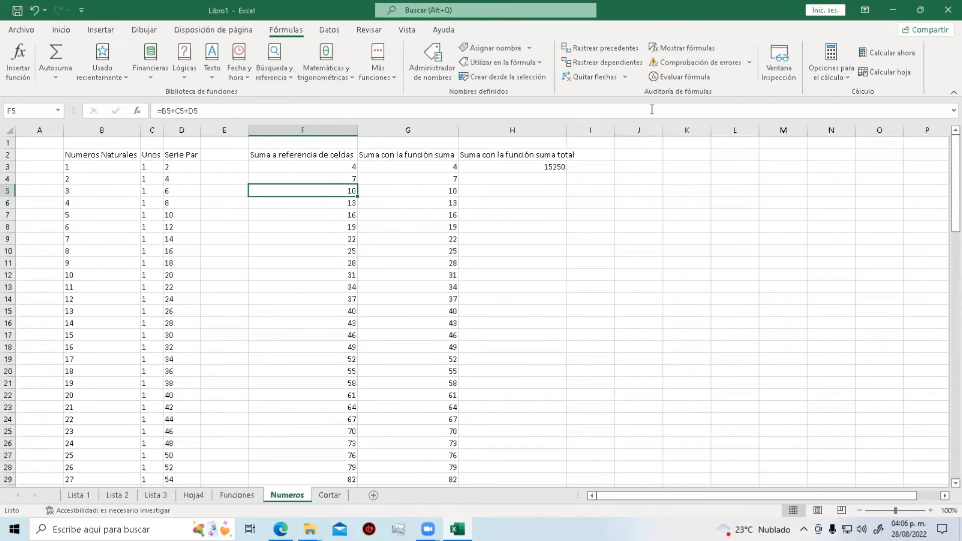
left_click(658, 51)
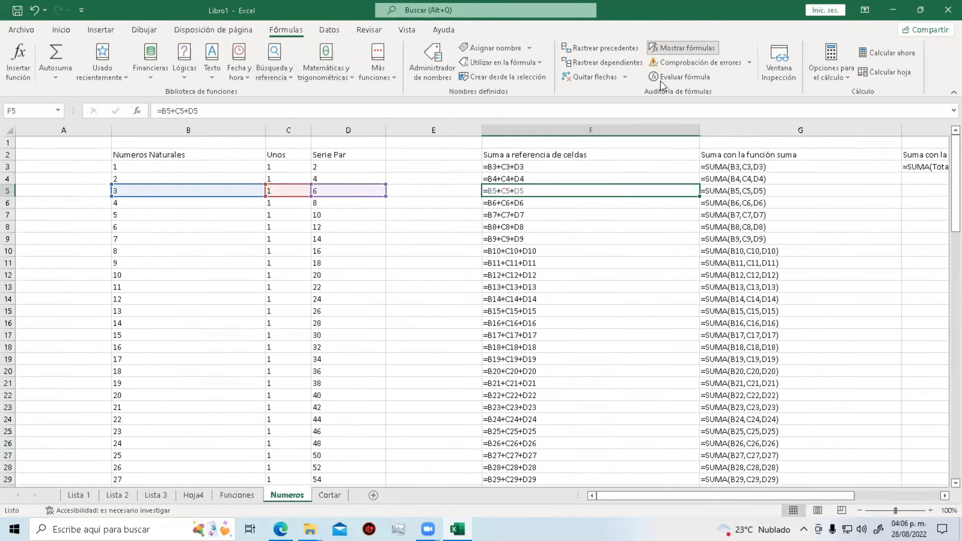
scroll(836, 405, "down", 3)
scroll(836, 405, "down", 9)
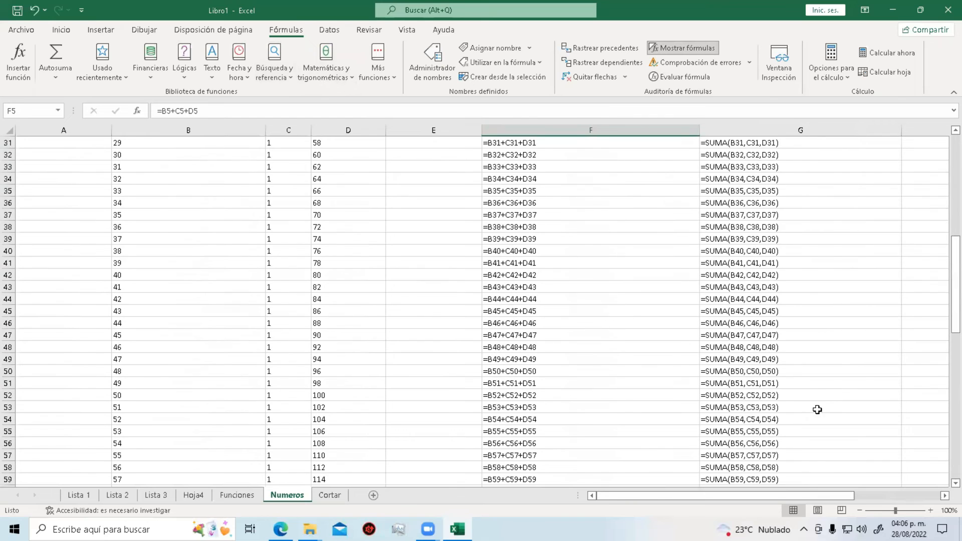
scroll(816, 408, "up", 12)
Inspect the cell references of several formulas in columns F and G, and switch the sheet back to showing results.
left_click(624, 239)
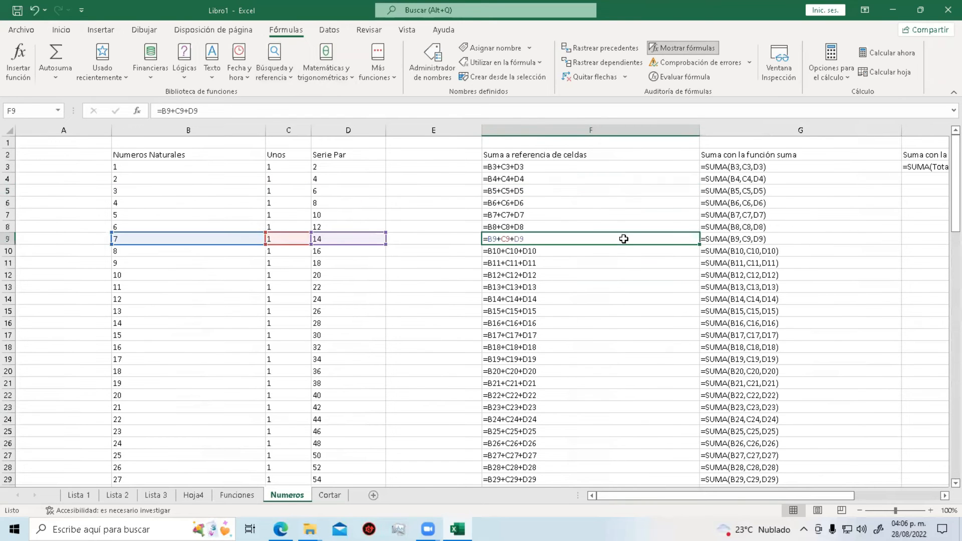
left_click(592, 213)
left_click(770, 178)
left_click(761, 226)
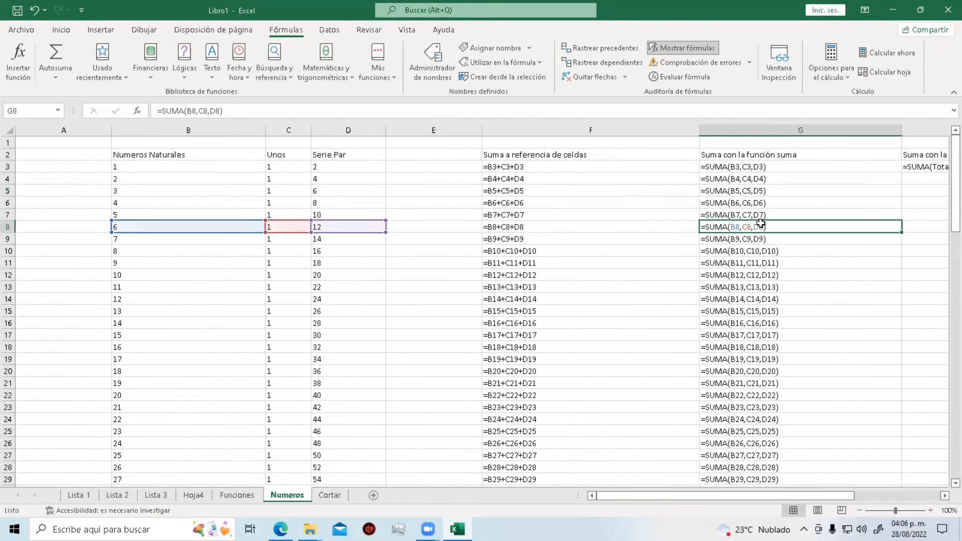
left_click(738, 284)
left_click(770, 370)
left_click(806, 433)
left_click(567, 365)
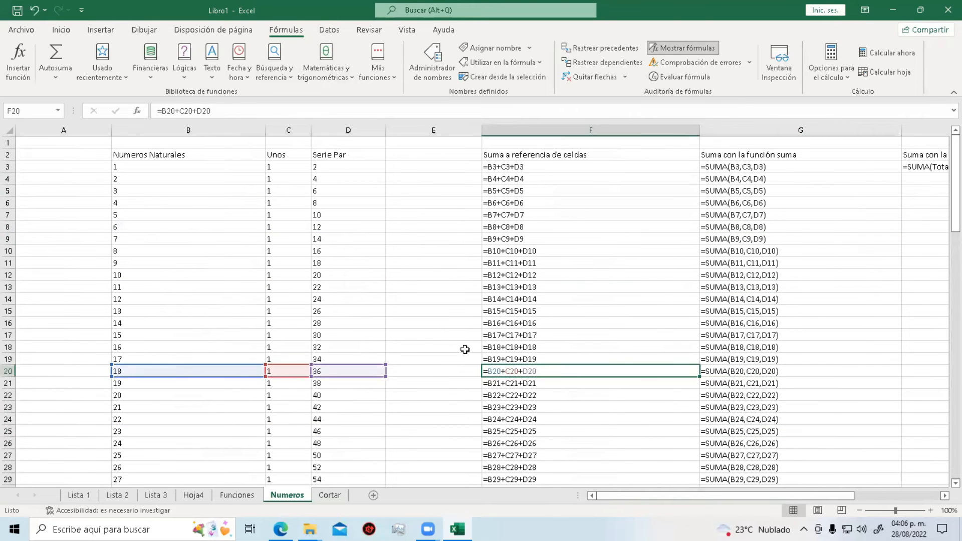
left_click(336, 308)
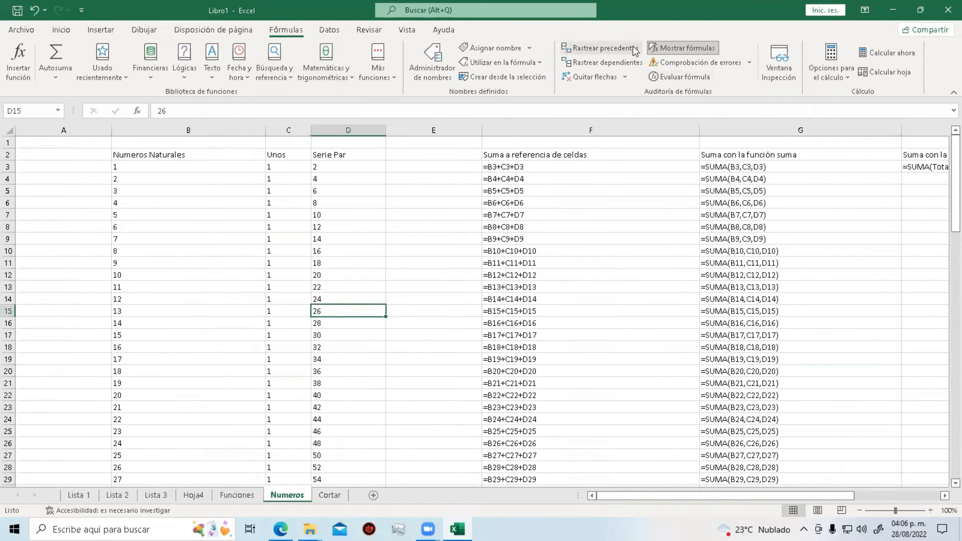
left_click(682, 48)
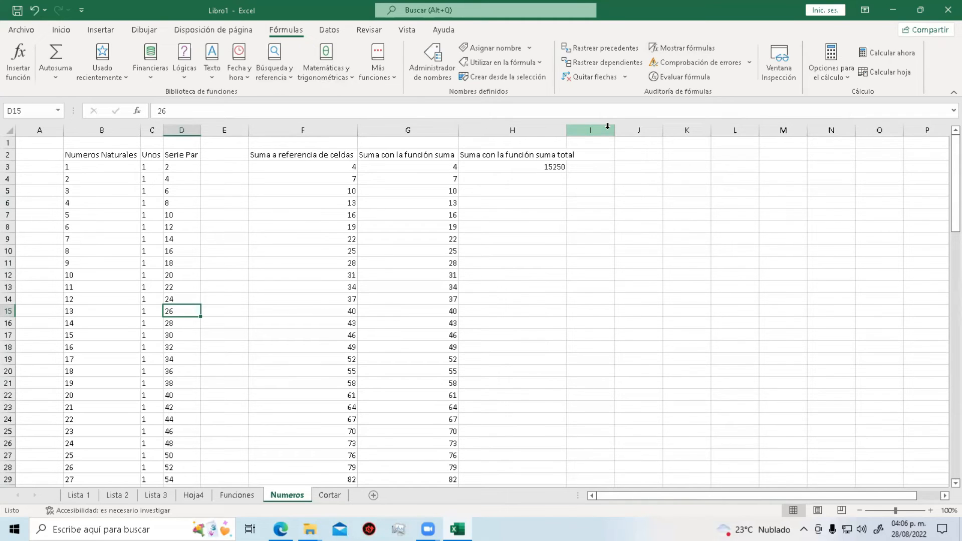
Name the even-number range D3:D102 Serie_par.
scroll(354, 389, "down", 3)
scroll(302, 362, "up", 3)
left_click_drag(172, 169, 173, 466)
left_click(30, 107)
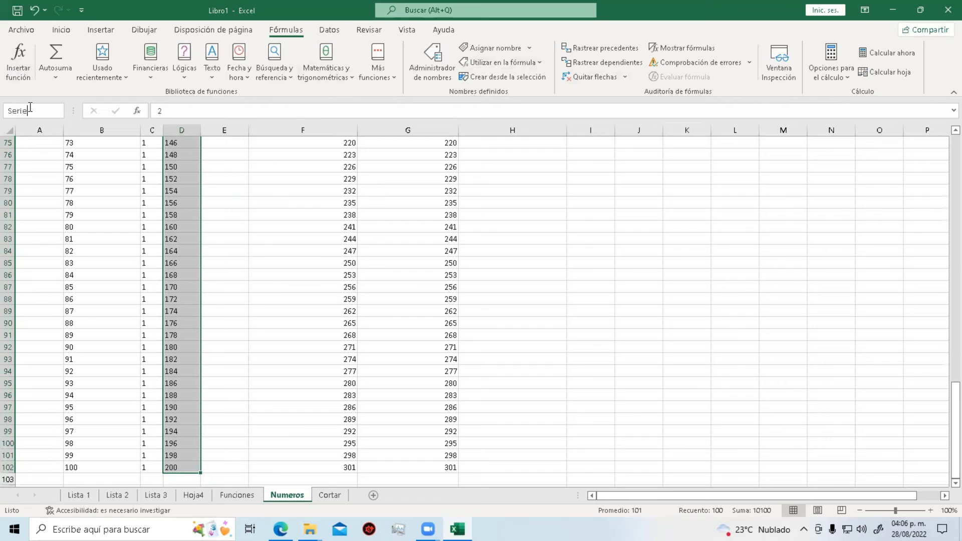
key("Return")
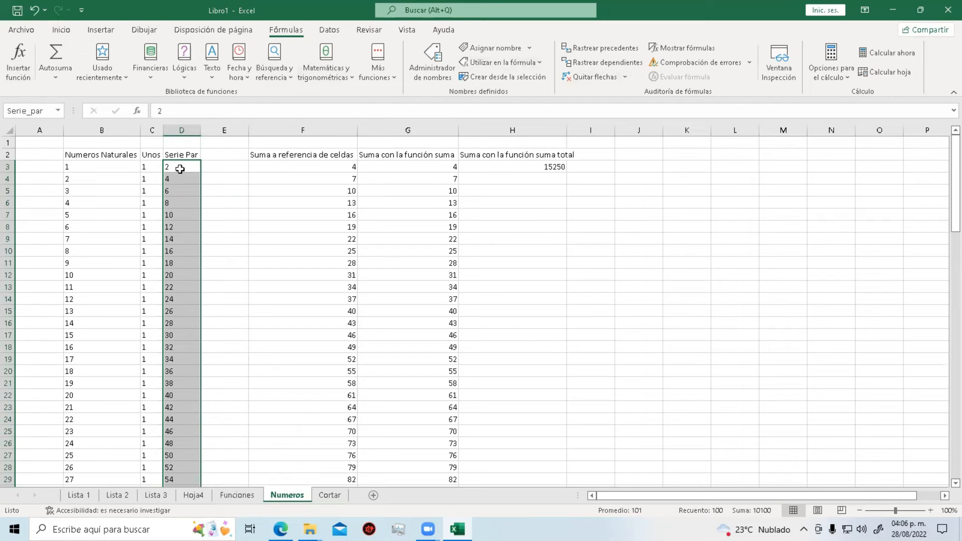
left_click(43, 204)
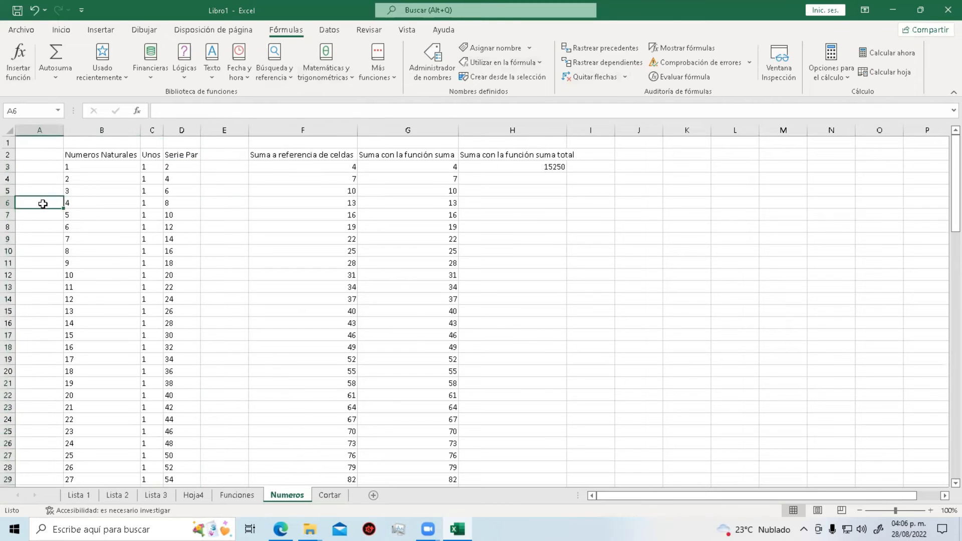
Select the named range Serie_par and sort it from largest to smallest, expanding the selection to the adjacent columns.
left_click(629, 249)
left_click(59, 113)
left_click(59, 113)
left_click(59, 114)
left_click(32, 205)
left_click(60, 109)
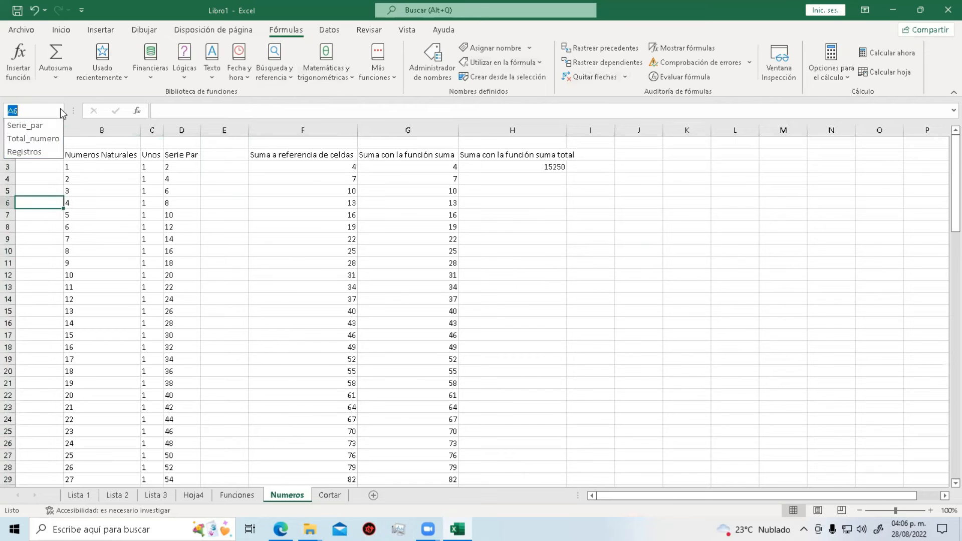
left_click(40, 126)
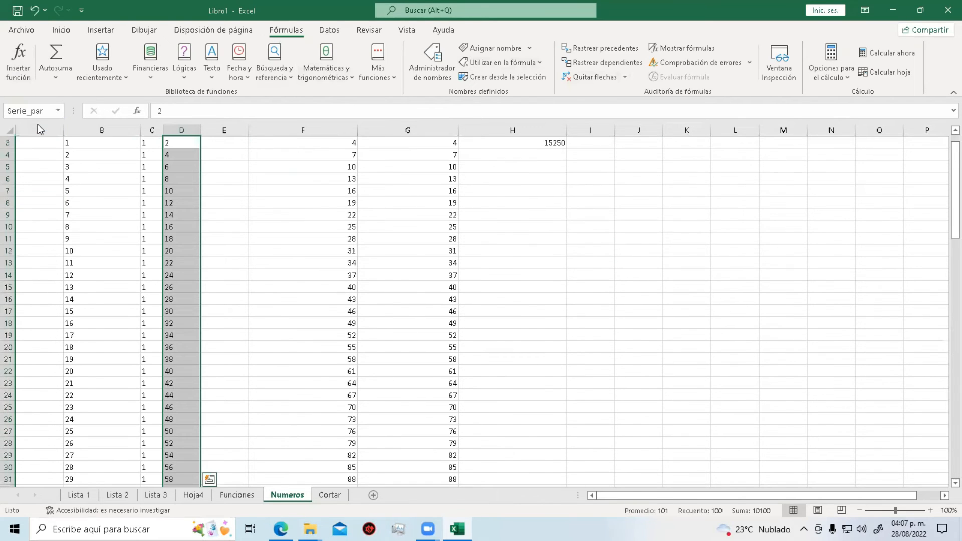
left_click(62, 30)
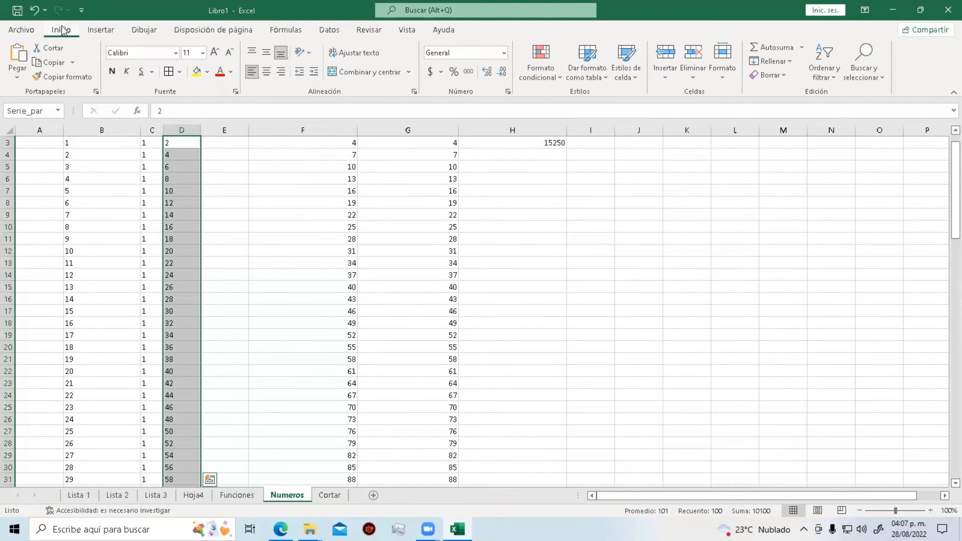
left_click(831, 78)
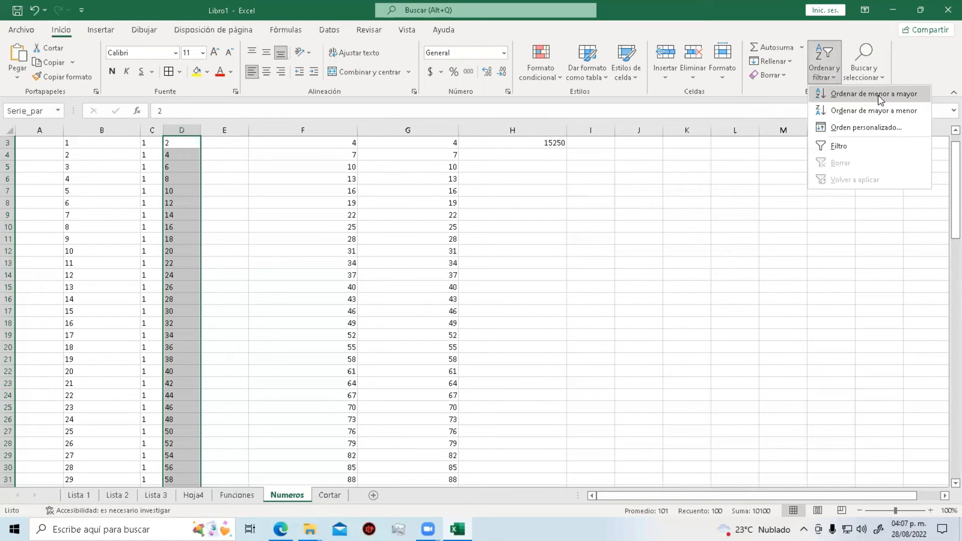
left_click(871, 112)
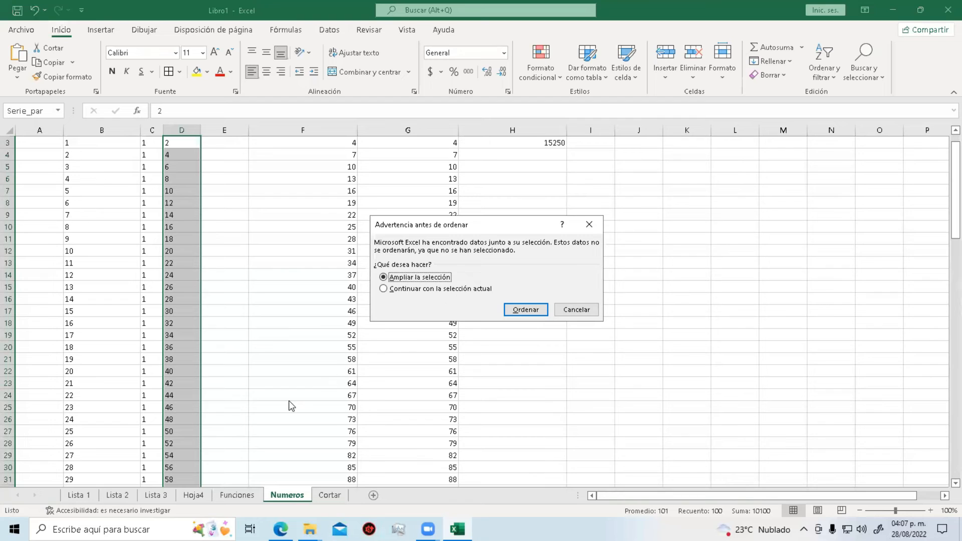
left_click(513, 309)
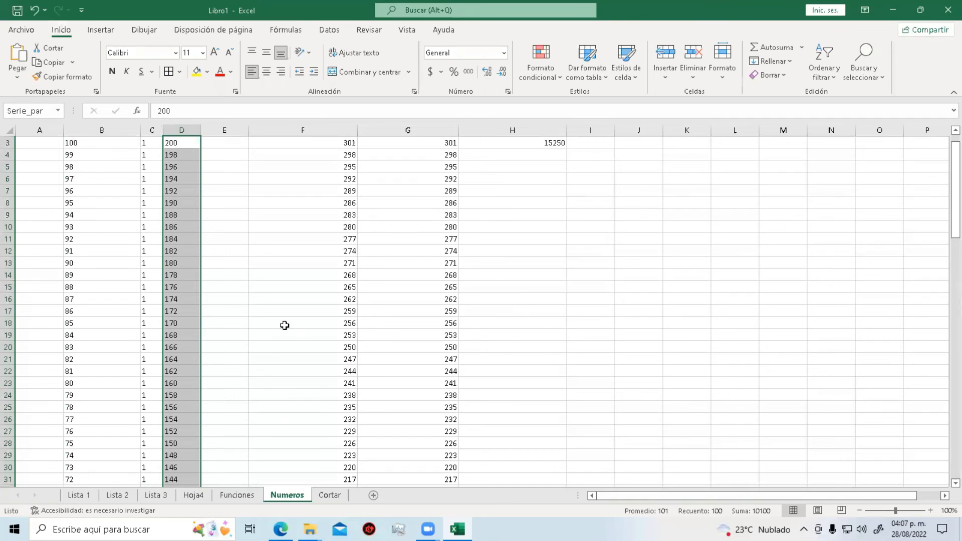
Review the sorted number series from the first to the last row and check the references of the formula in F3.
scroll(284, 329, "down", 18)
scroll(284, 328, "down", 8)
scroll(285, 329, "up", 20)
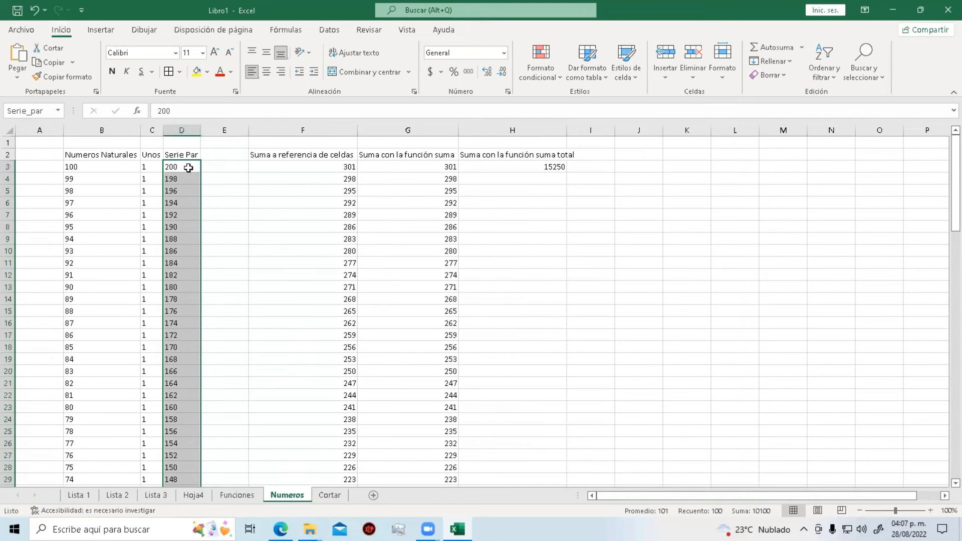
scroll(189, 168, "down", 20)
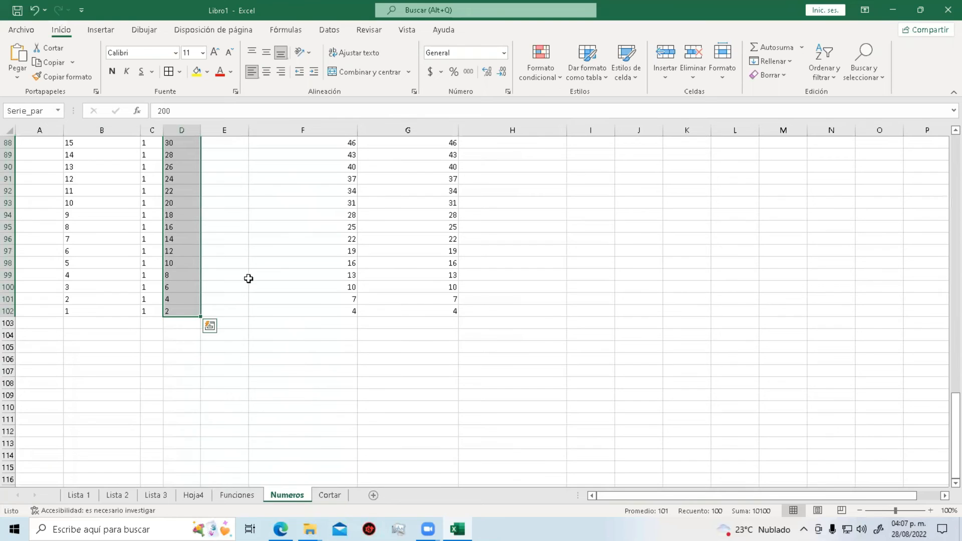
scroll(306, 346, "up", 20)
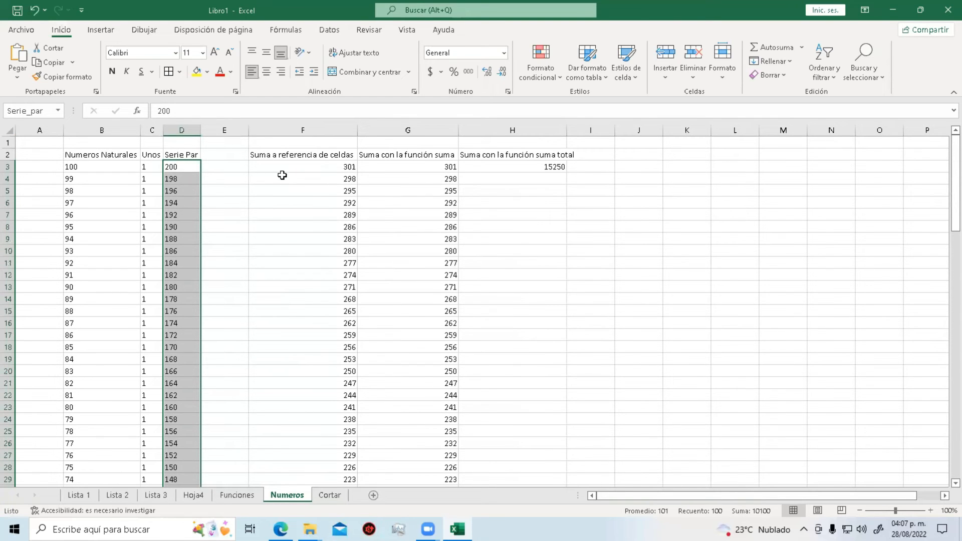
left_click(299, 167)
double_click(300, 167)
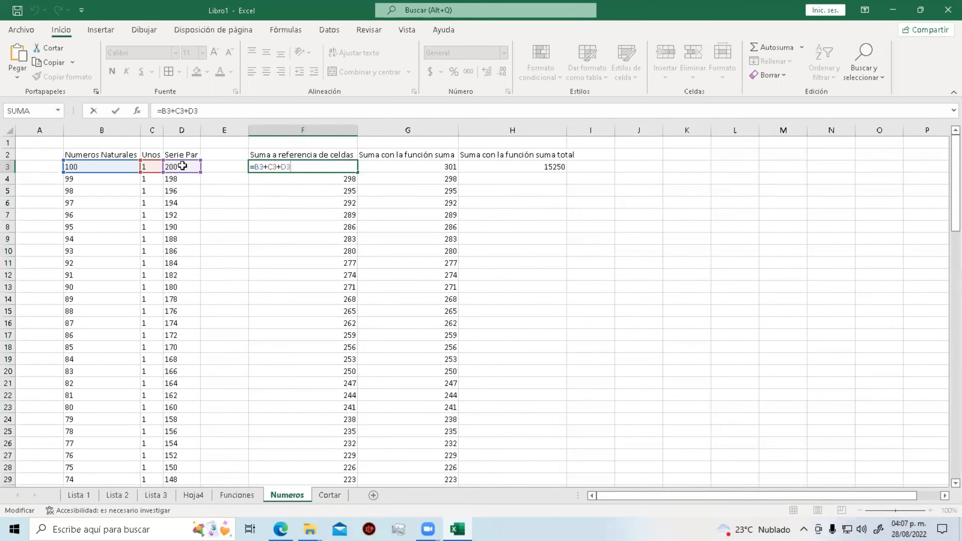
left_click(226, 199)
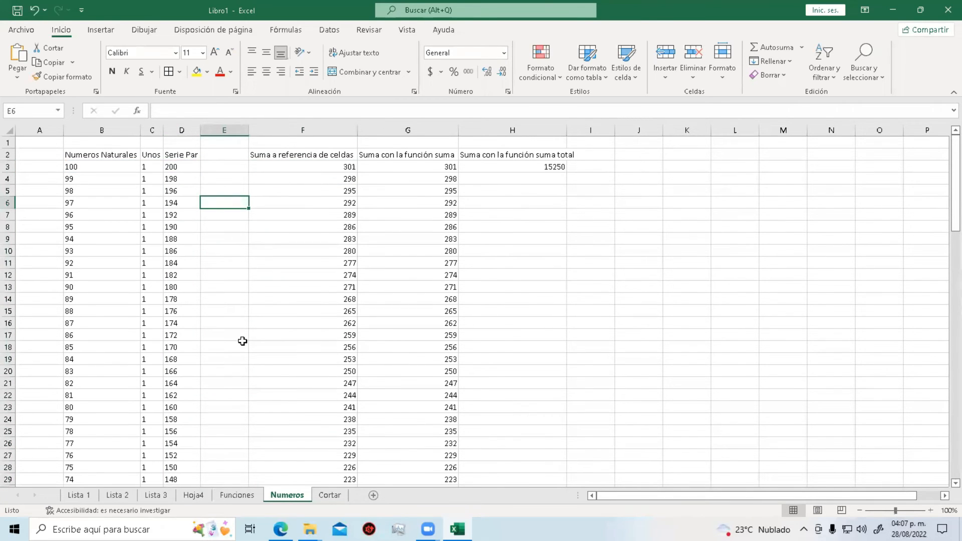
scroll(242, 341, "down", 20)
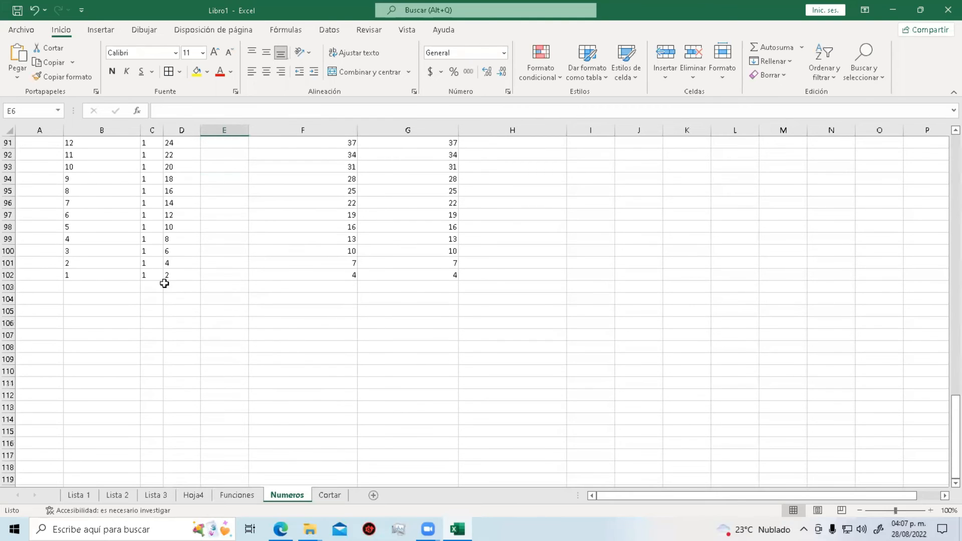
scroll(318, 341, "up", 8)
scroll(321, 343, "down", 7)
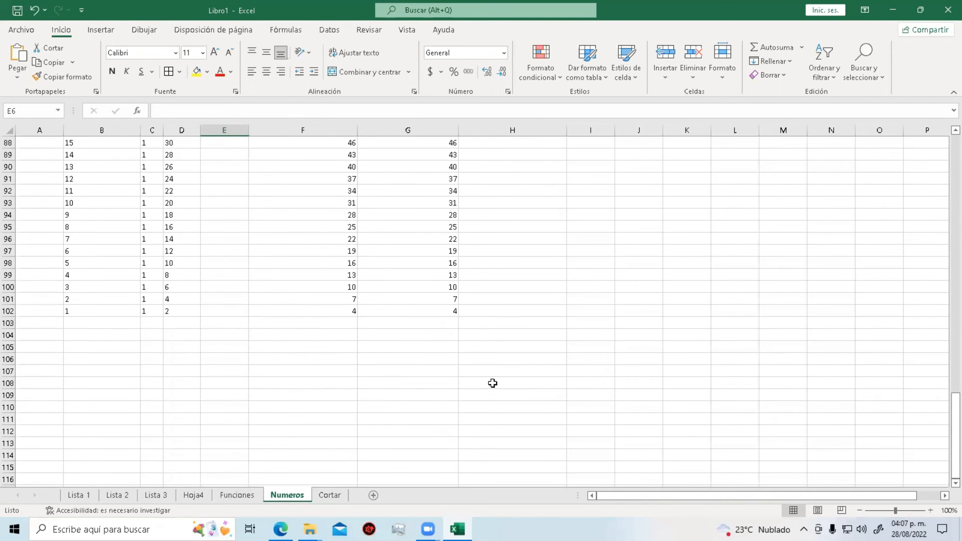
scroll(493, 383, "up", 20)
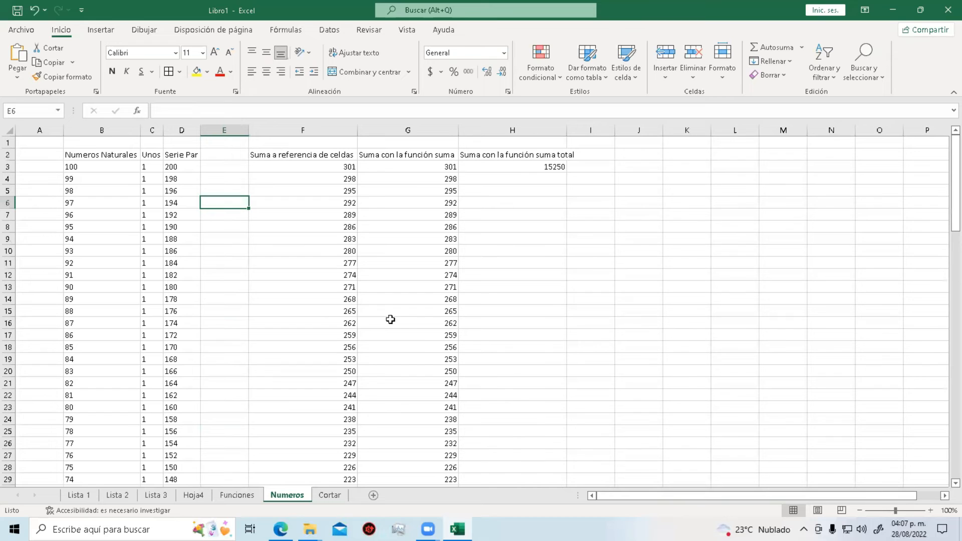
Sort the Numeros Naturales values in B3:B102 from smallest to largest, continuing with the current selection only.
scroll(332, 320, "down", 20)
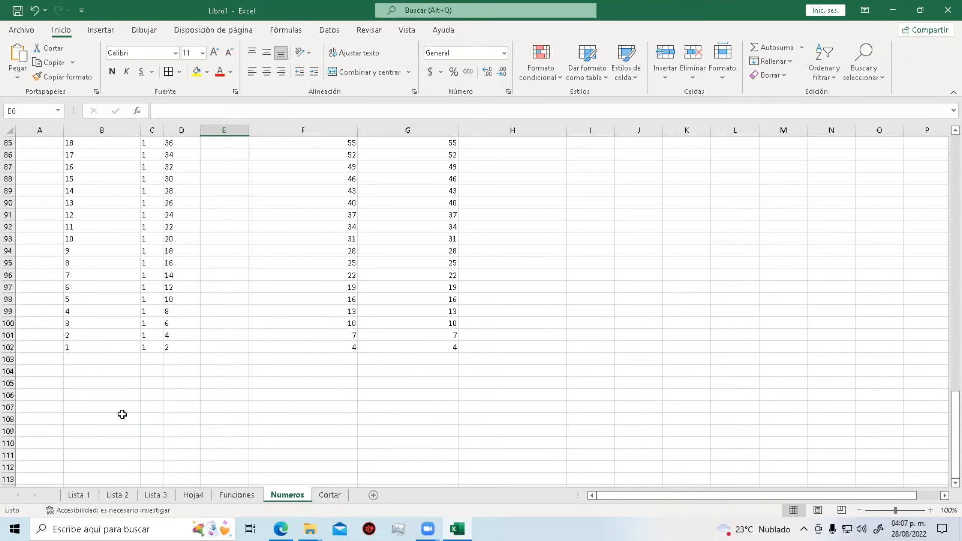
left_click_drag(92, 348, 92, 168)
right_click(92, 169)
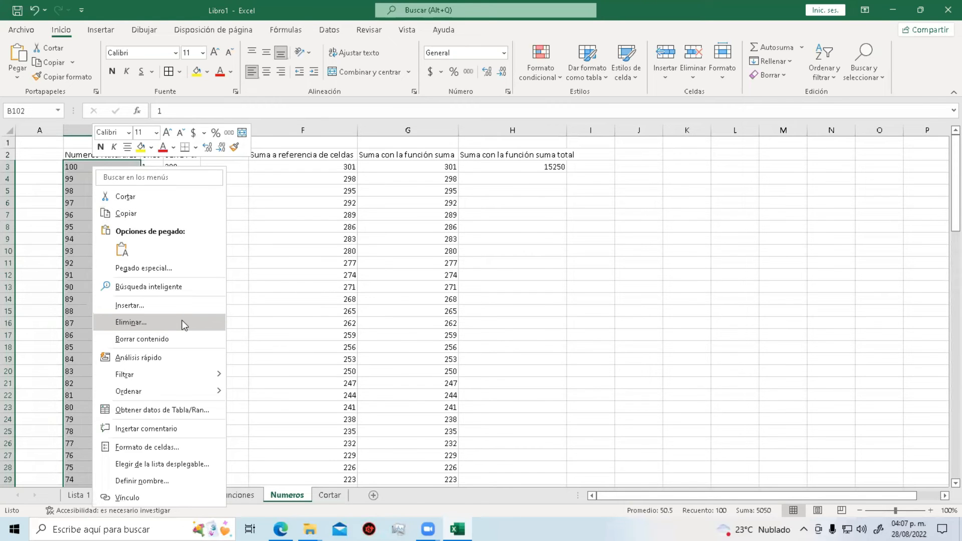
mouse_move(216, 395)
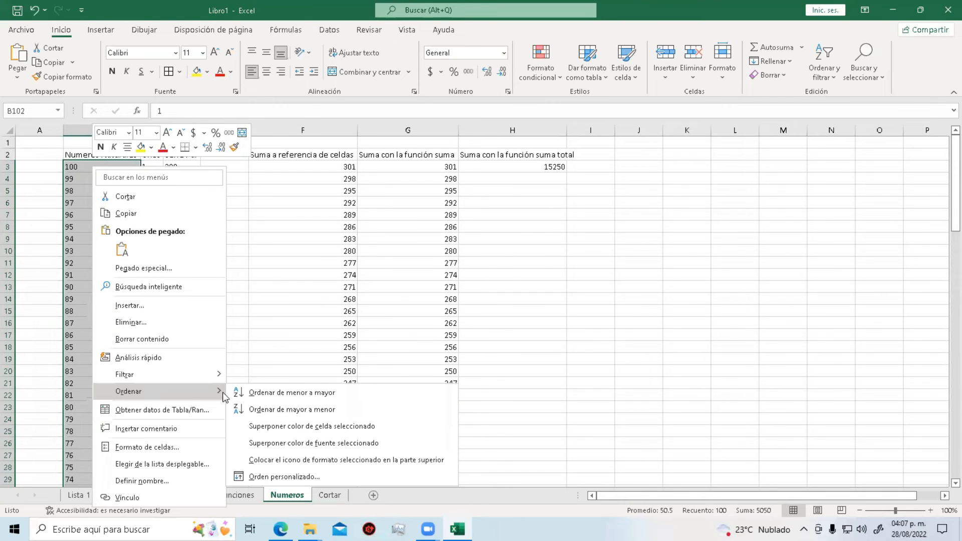
left_click(316, 393)
key("Down")
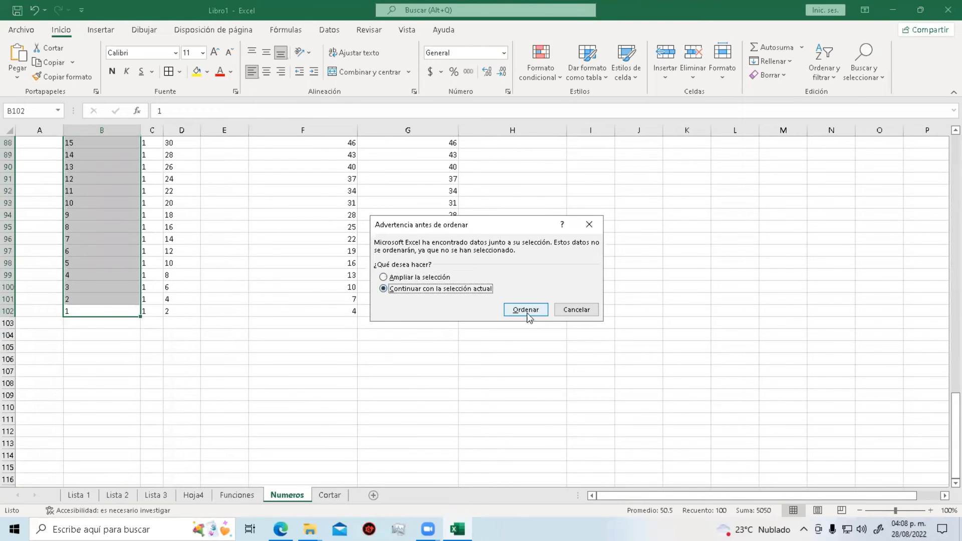
left_click(526, 309)
Compare the order of the values in the Numeros Naturales and Serie Par columns.
scroll(321, 429, "up", 20)
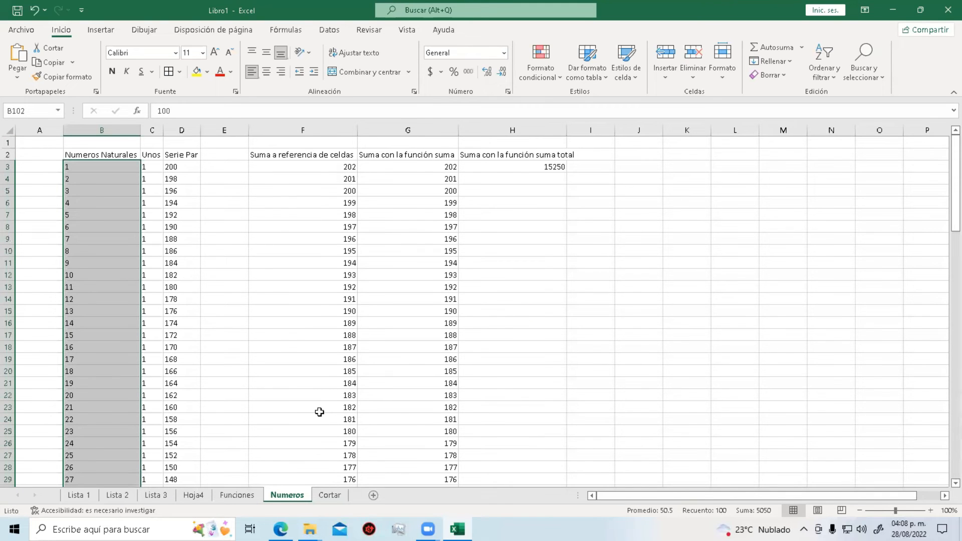
left_click(193, 168)
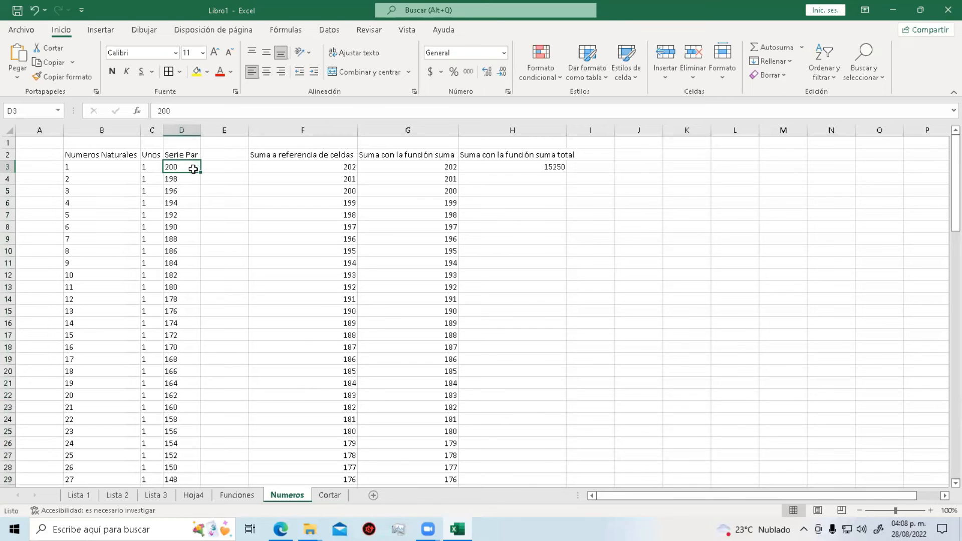
left_click(100, 157)
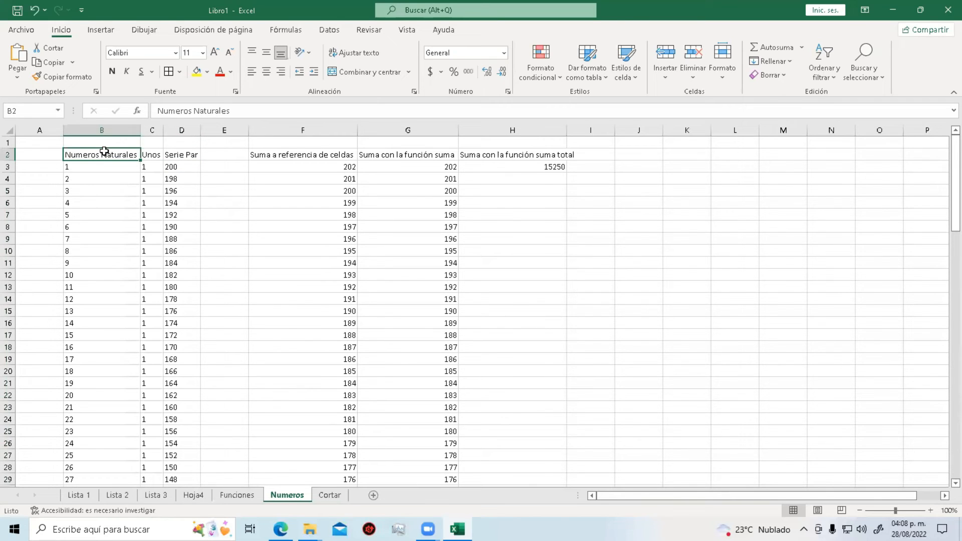
left_click(184, 156)
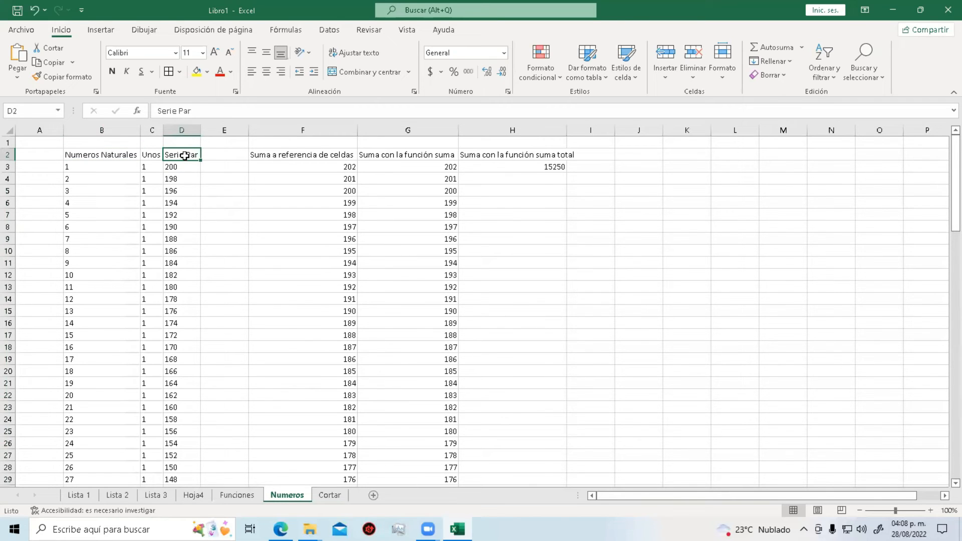
Check how the Numeros Naturales values line up with the Serie Par values and their header.
left_click_drag(115, 168, 80, 457)
left_click_drag(84, 424, 100, 337)
left_click(182, 167)
mouse_move(182, 167)
left_mouse_down()
mouse_move(182, 461)
mouse_move(190, 471)
mouse_move(207, 165)
mouse_move(183, 100)
mouse_move(182, 156)
left_mouse_up()
left_click(223, 282)
left_click(112, 155)
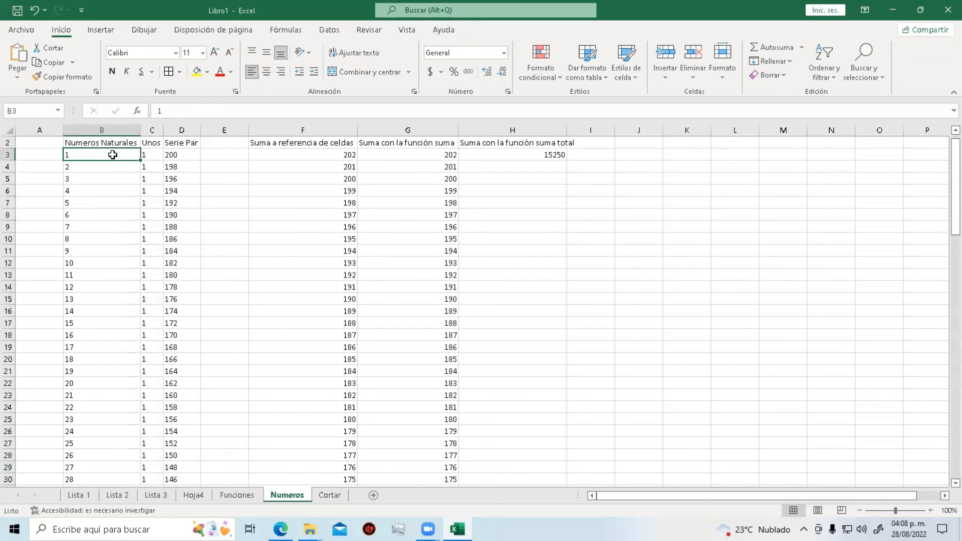
left_click_drag(115, 332, 110, 466)
right_click(108, 418)
mouse_move(211, 302)
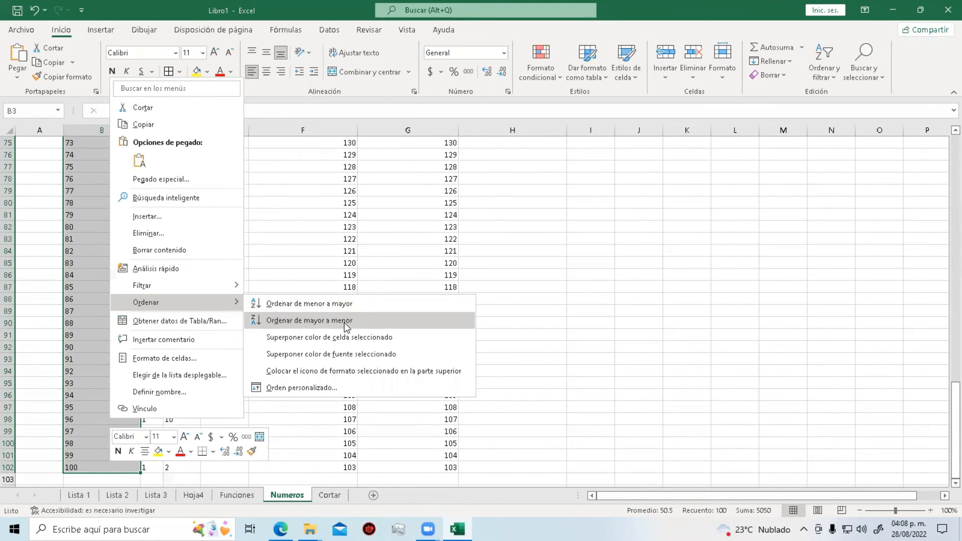
left_click(346, 321)
Sort the Serie Par values in D3:D102 from smallest to largest, expanding the selection to the adjacent columns.
left_click_drag(179, 469, 190, 168)
right_click(188, 169)
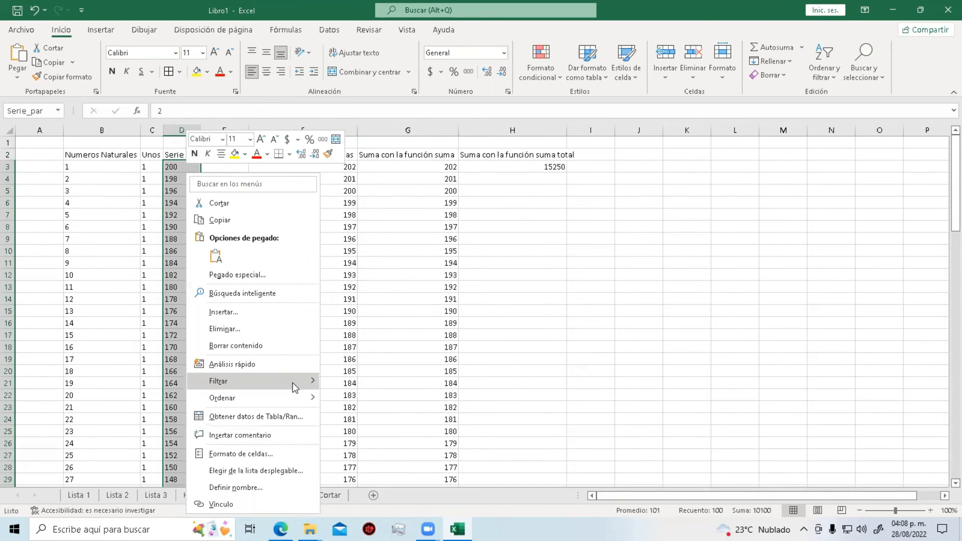
mouse_move(291, 396)
left_click(420, 398)
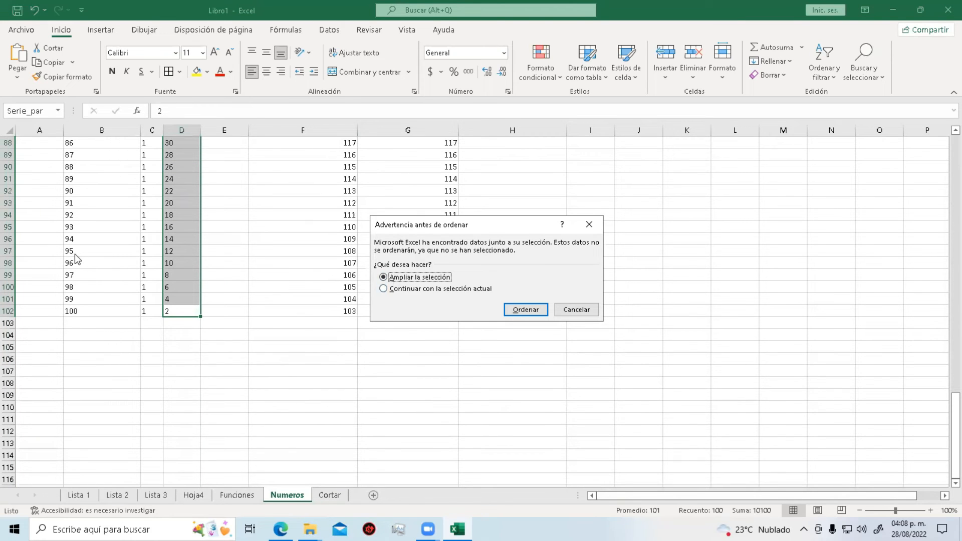
left_click(525, 309)
Sort the Numeros Naturales values in B3:B102 from smallest to largest, continuing with the current selection only.
left_click_drag(120, 309, 111, 172)
right_click(108, 169)
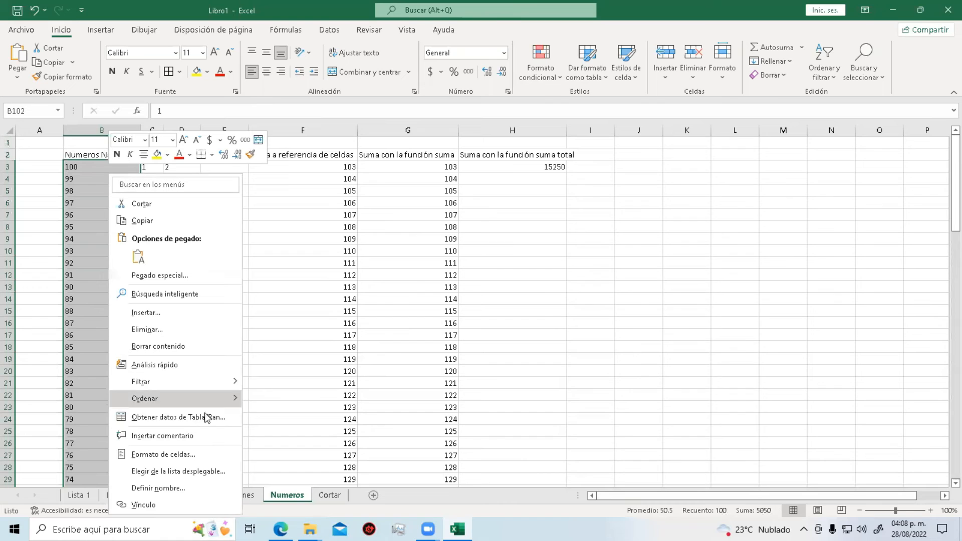
mouse_move(231, 401)
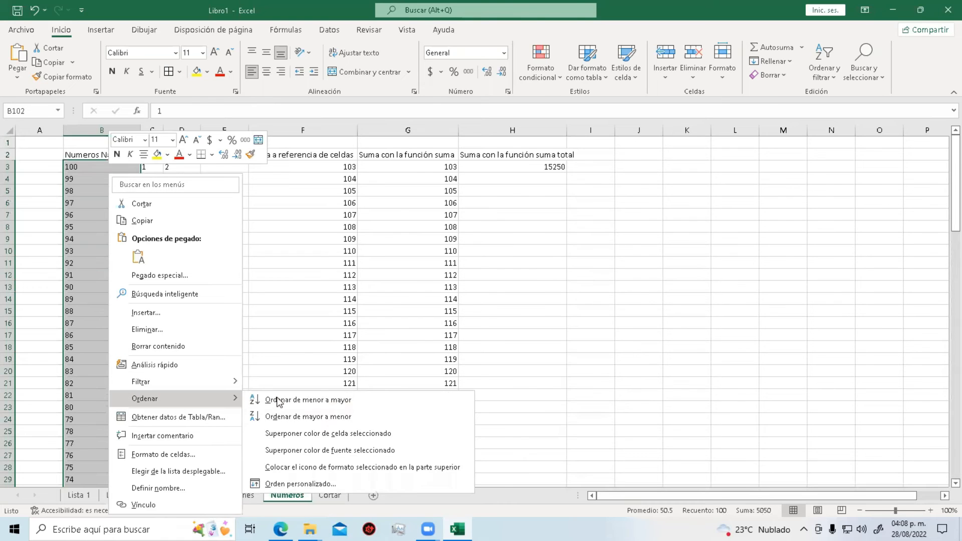
left_click(330, 401)
left_click(469, 291)
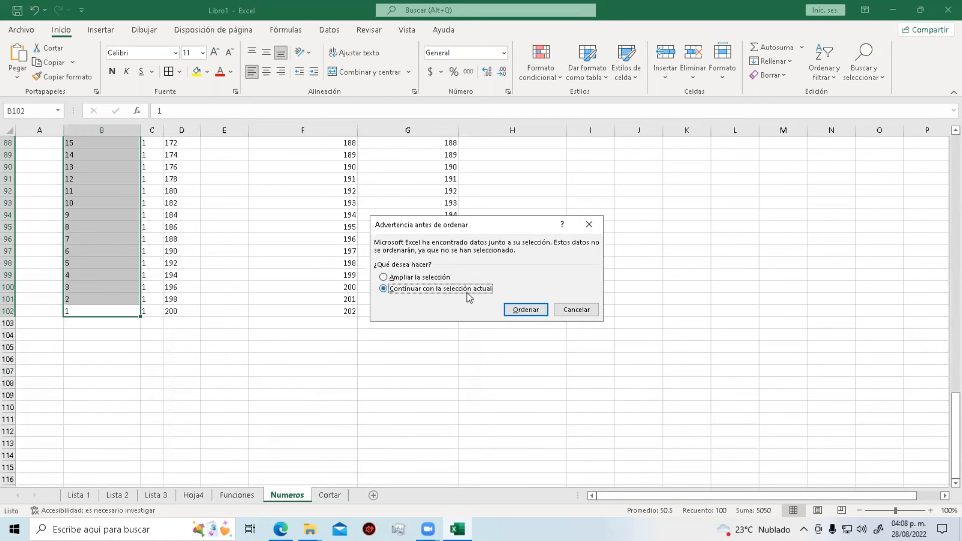
left_click(526, 310)
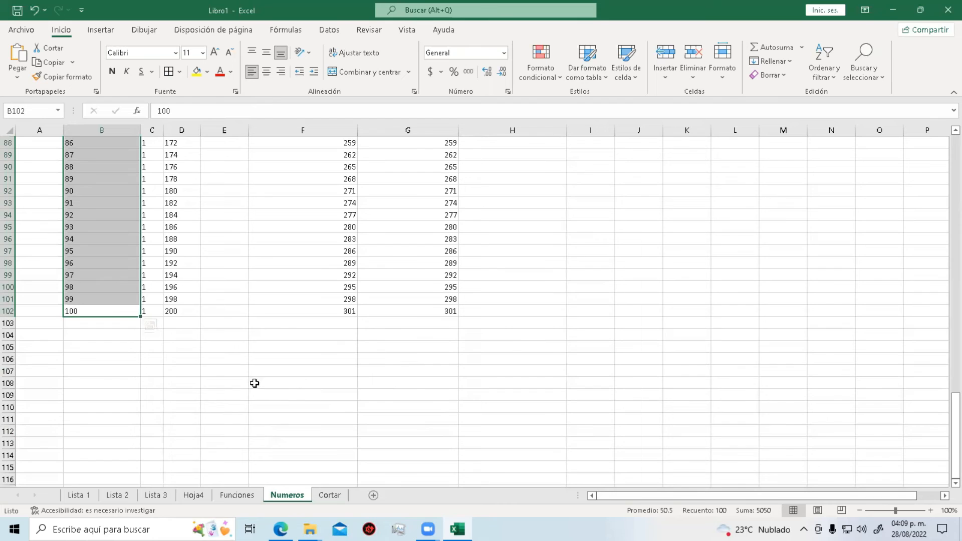
Review the reordered series between the first and last rows and check the formula in F98.
scroll(216, 396, "up", 8)
scroll(216, 396, "up", 8)
scroll(217, 382, "up", 13)
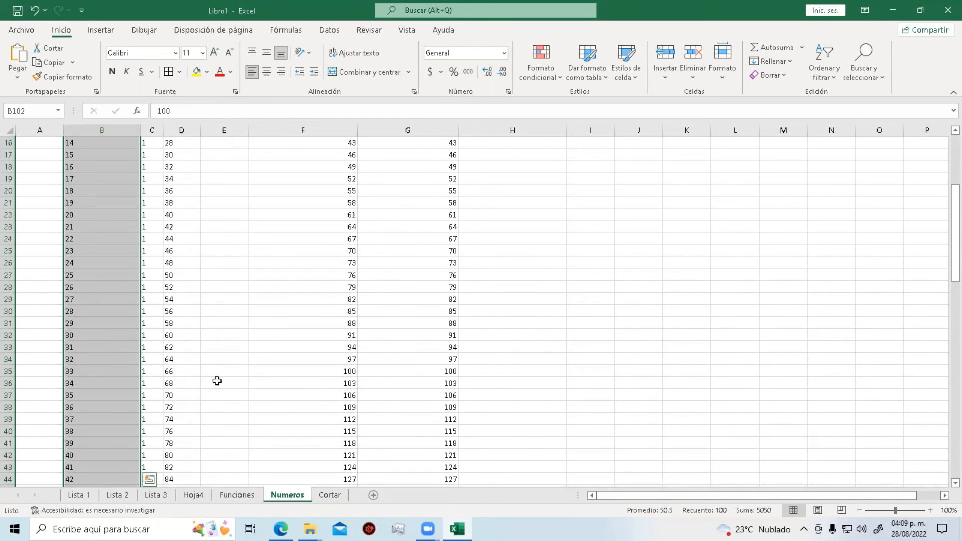
scroll(433, 384, "down", 8)
scroll(433, 383, "down", 17)
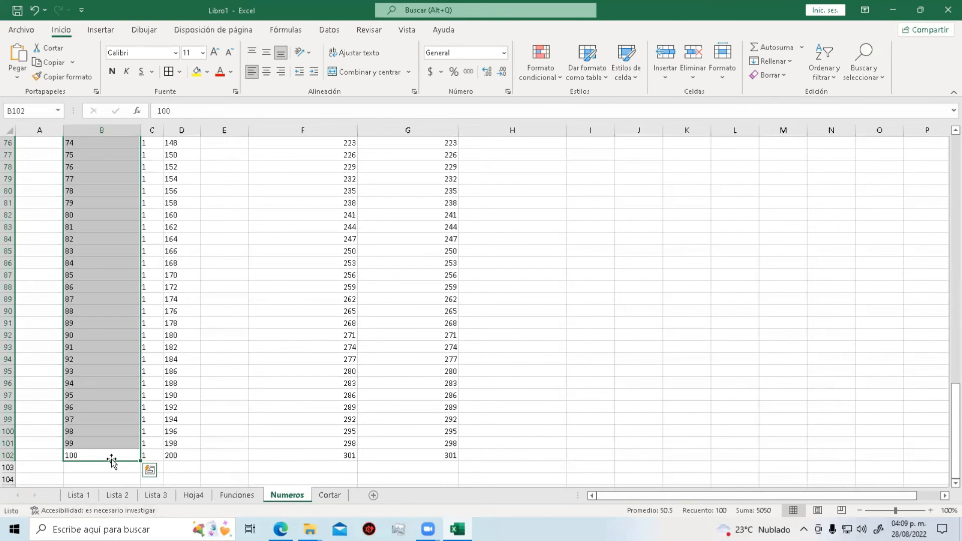
left_click(301, 405)
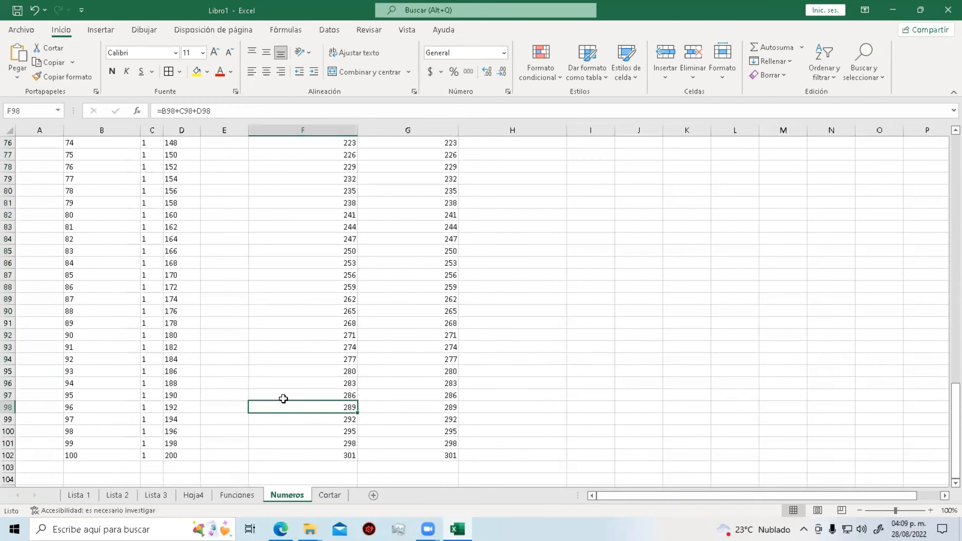
scroll(290, 334, "up", 20)
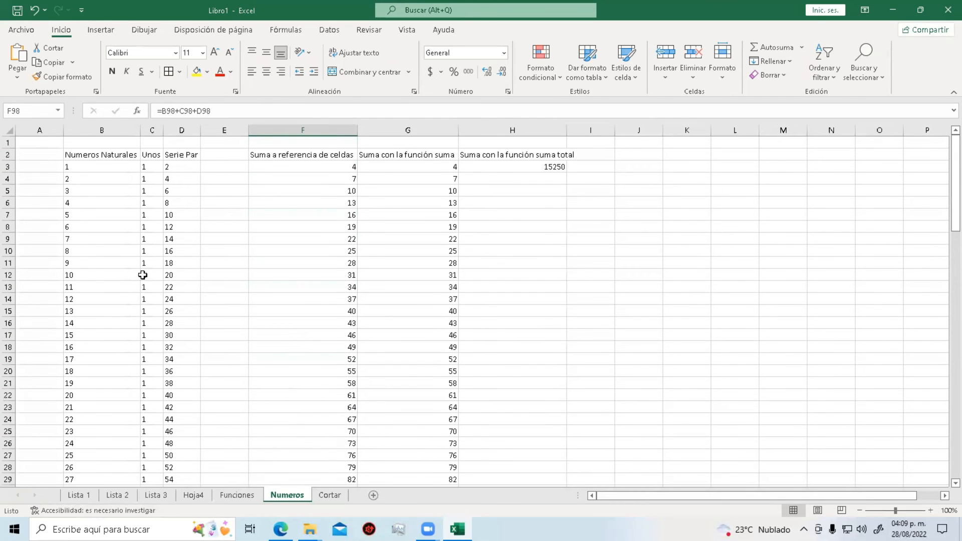
Enter the date 01-01-2022 in A3 and fill the daily date series down to A102.
left_click(54, 170)
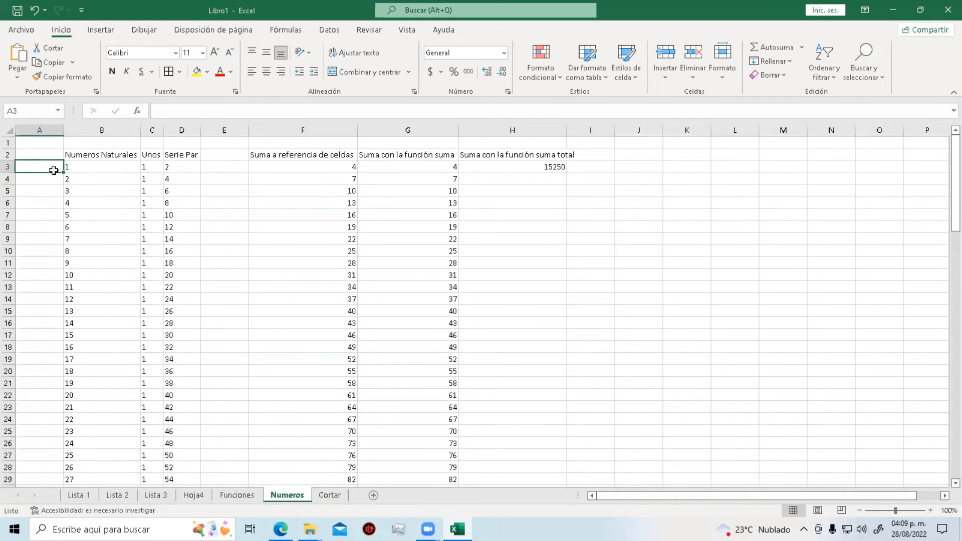
type("01-01-")
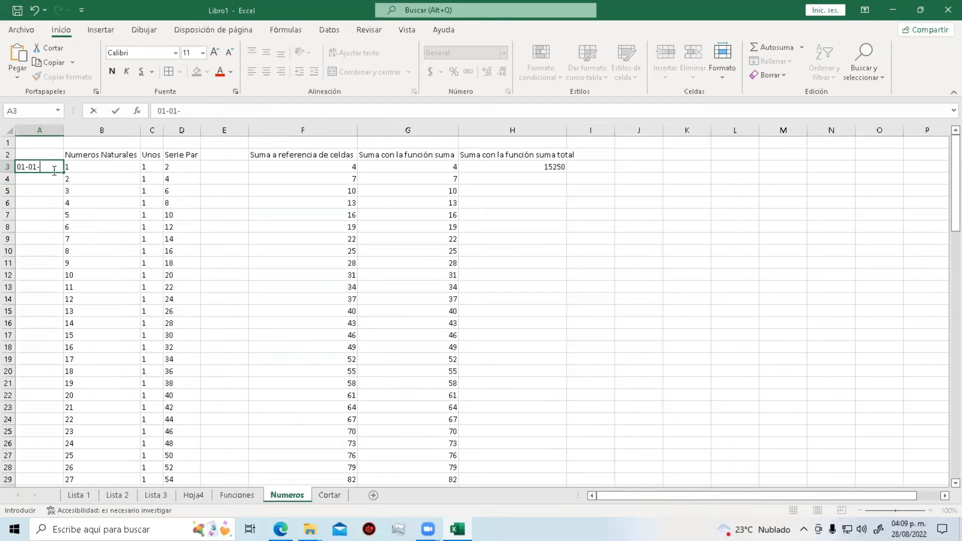
type("2022")
key("Return")
left_click(53, 170)
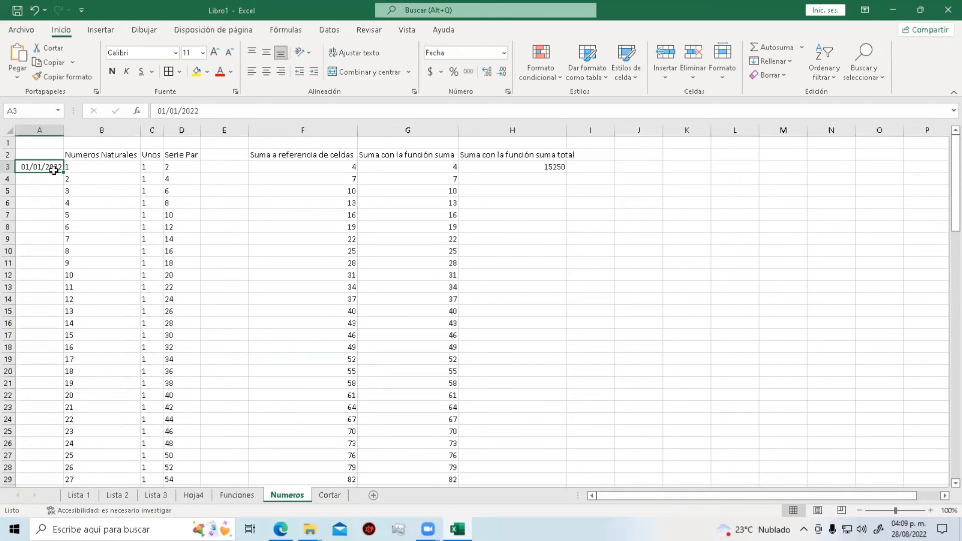
left_click_drag(62, 186, 27, 474)
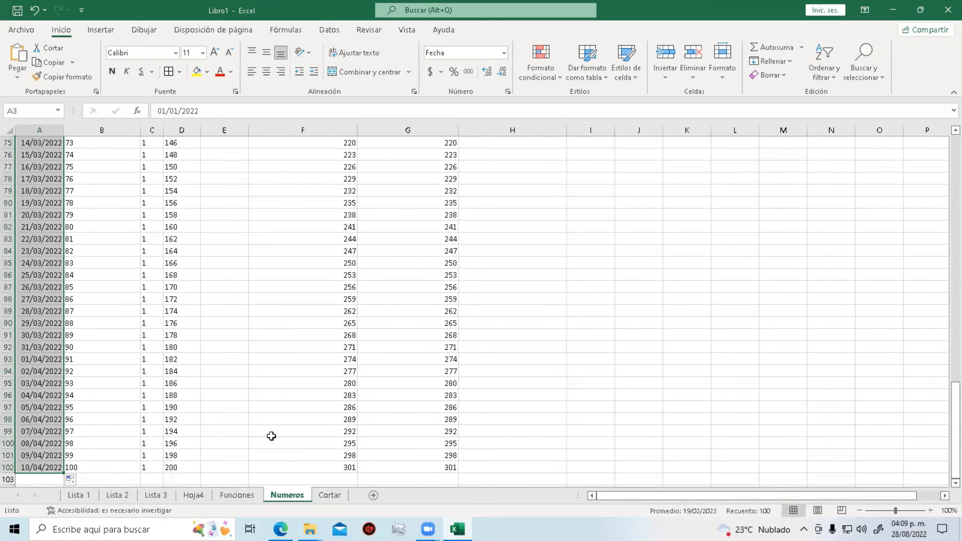
scroll(489, 374, "up", 20)
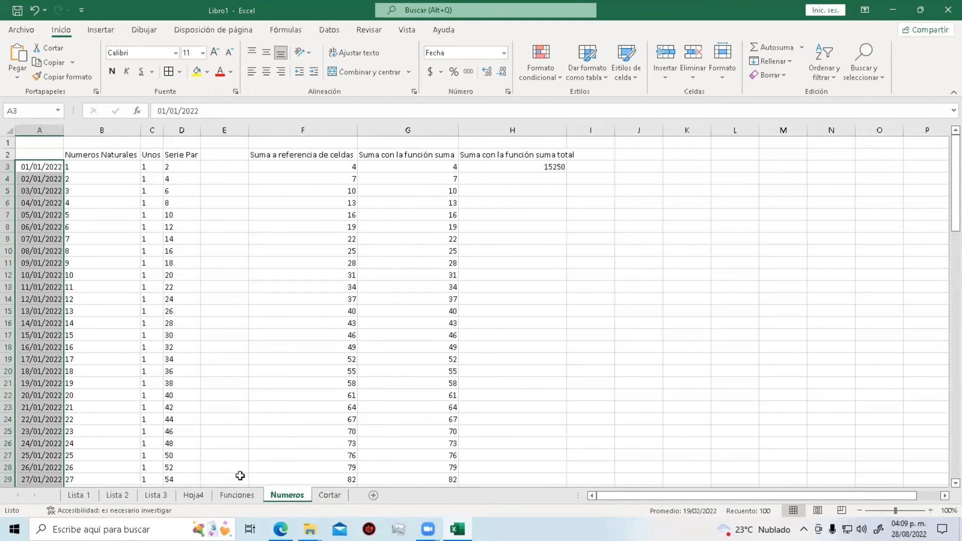
Copy the Lunes to Viernes participation entries in H4:L14 of the Hoja4 sheet.
left_click(188, 497)
scroll(149, 221, "up", 7)
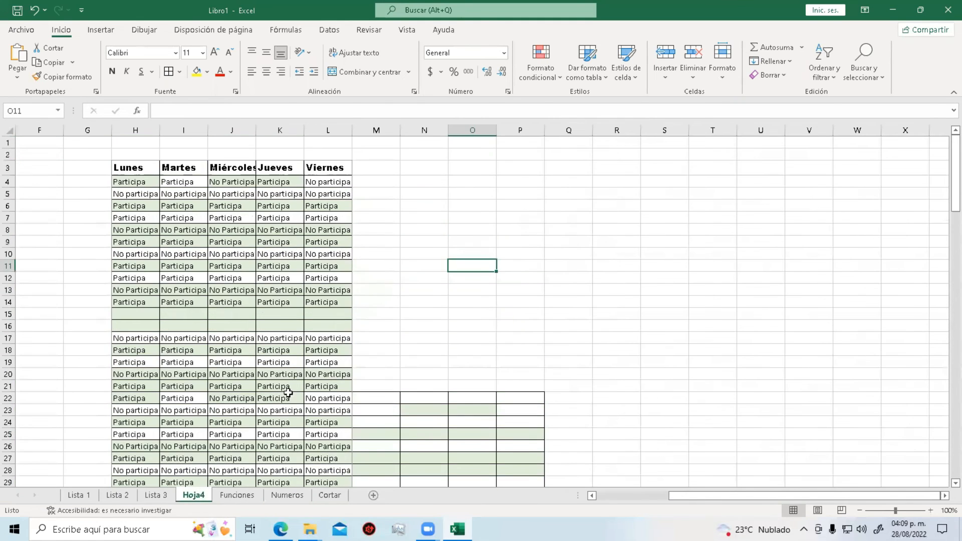
left_click_drag(130, 182, 317, 303)
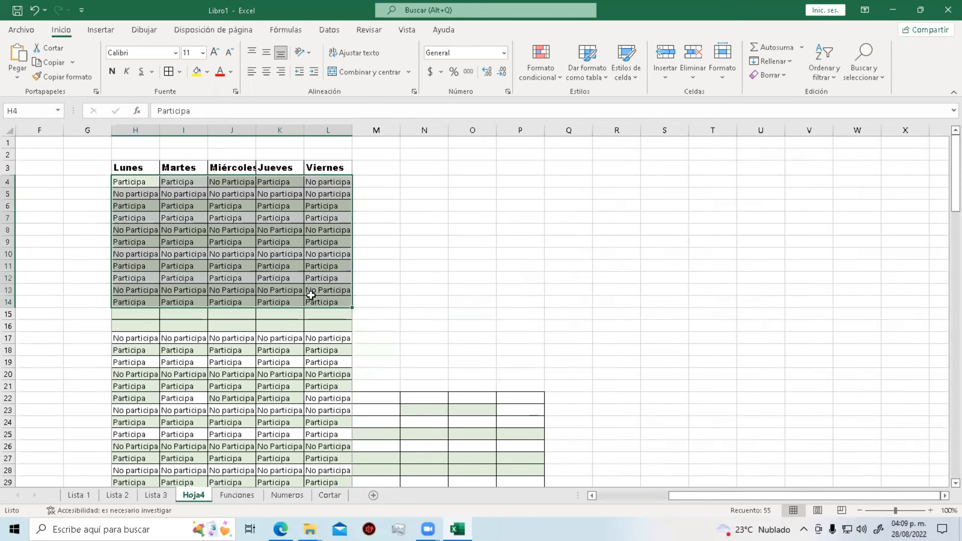
right_click(266, 251)
left_click(300, 187)
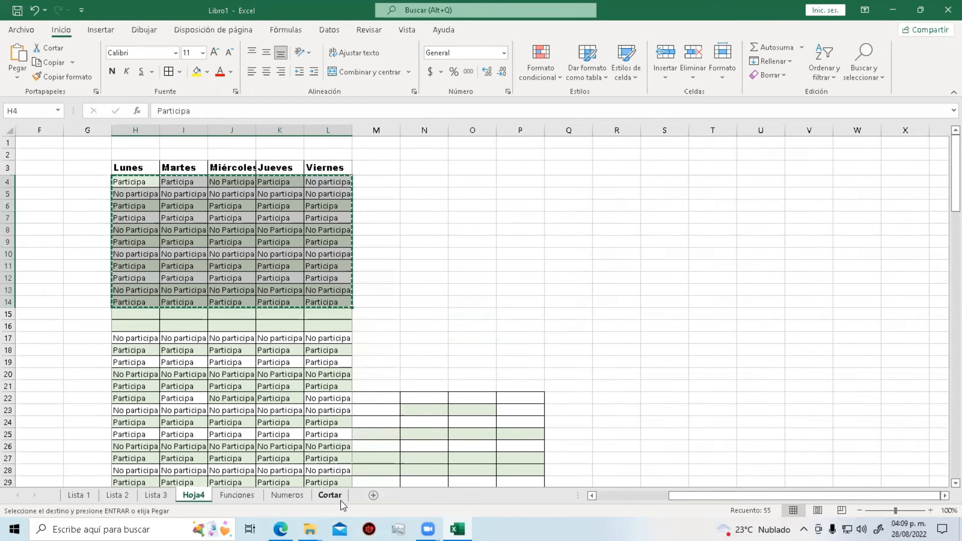
left_click(287, 495)
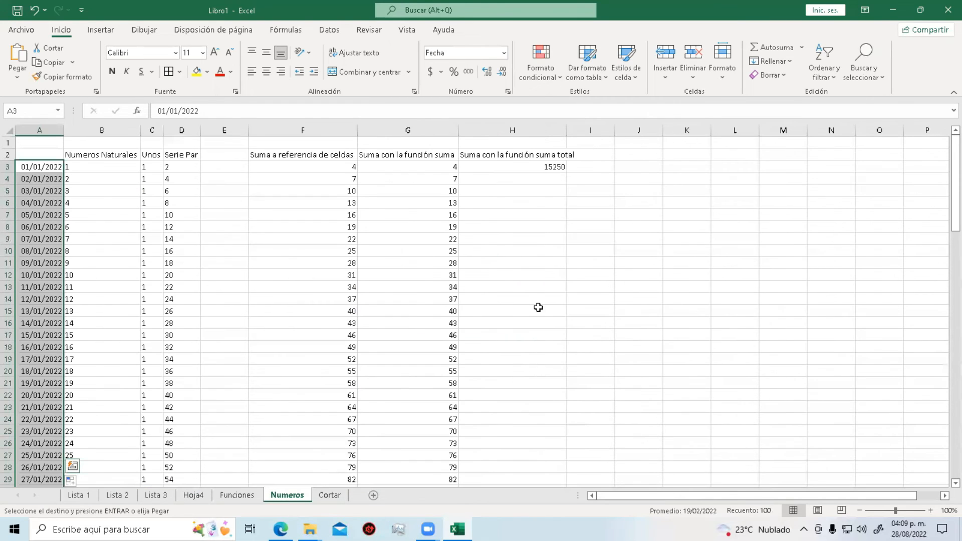
left_click(611, 155)
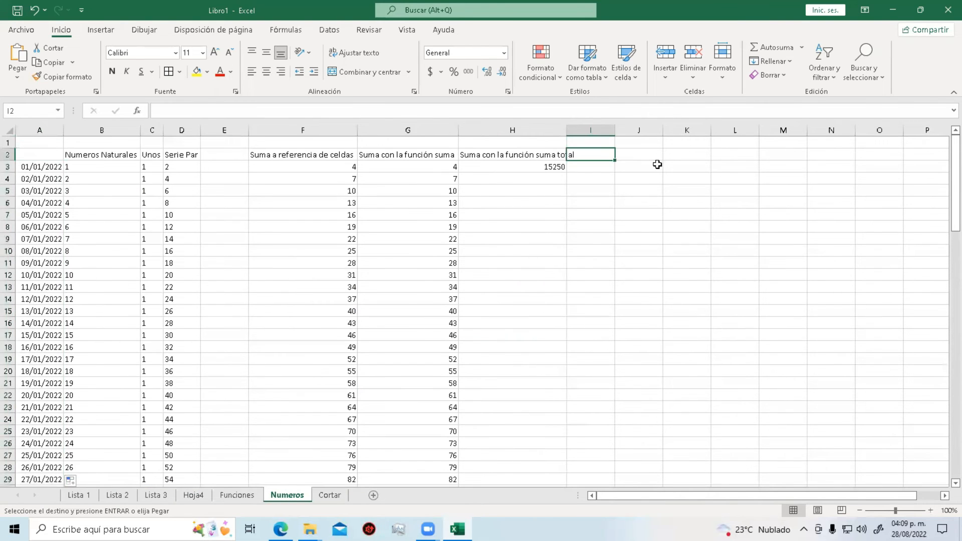
double_click(600, 156)
key("Escape")
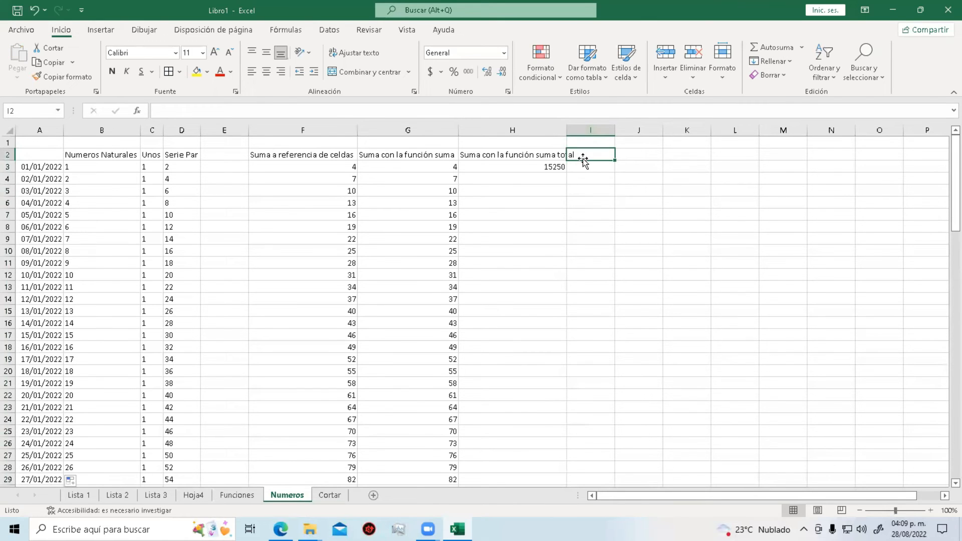
right_click(585, 152)
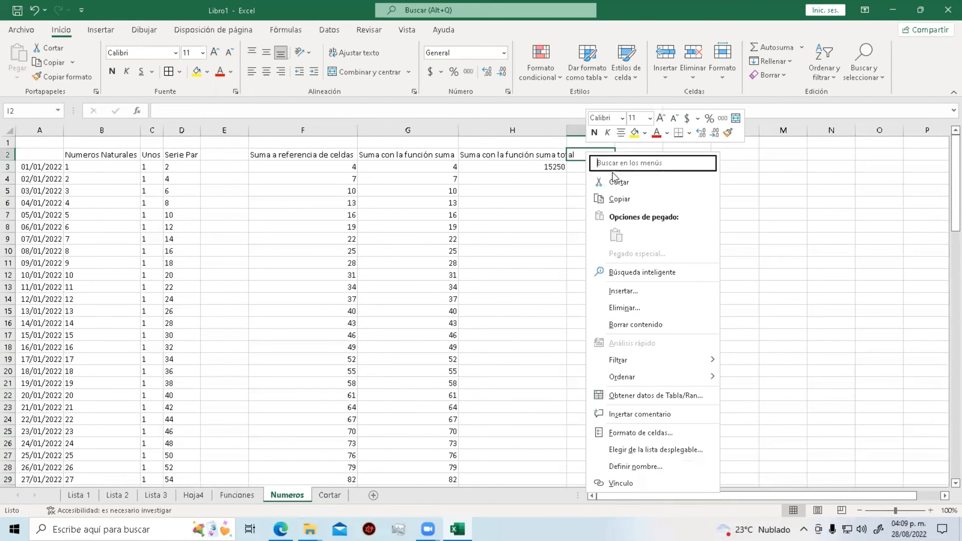
left_click(252, 495)
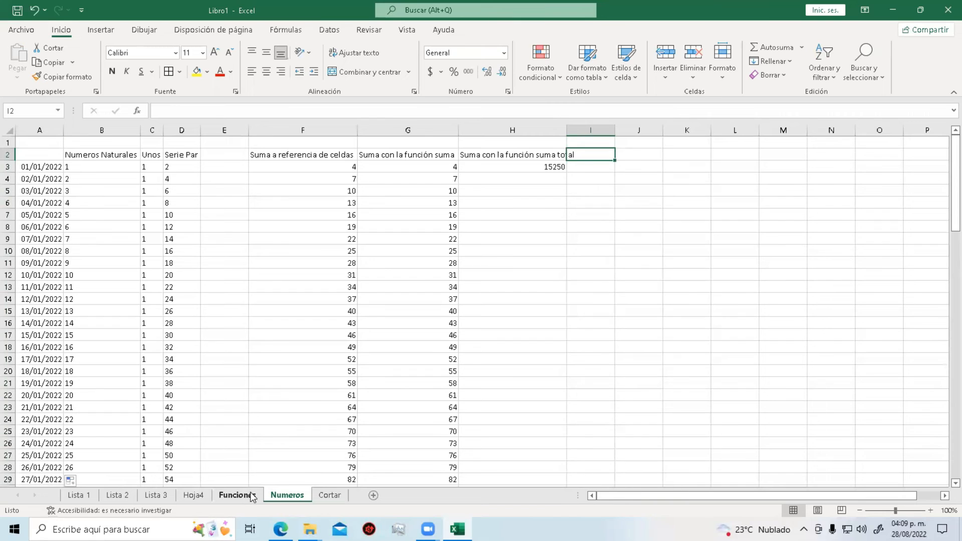
Copy the selected Hoja4 participation entries again, paste them at I2 of the Numeros sheet and move the block down to I3.
left_click(194, 496)
right_click(224, 218)
key("Escape")
left_click(287, 495)
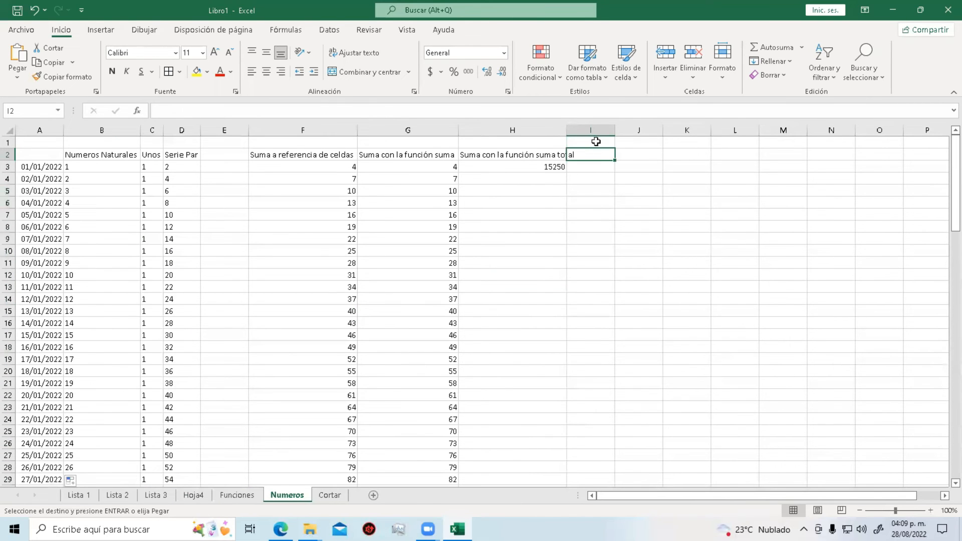
right_click(595, 156)
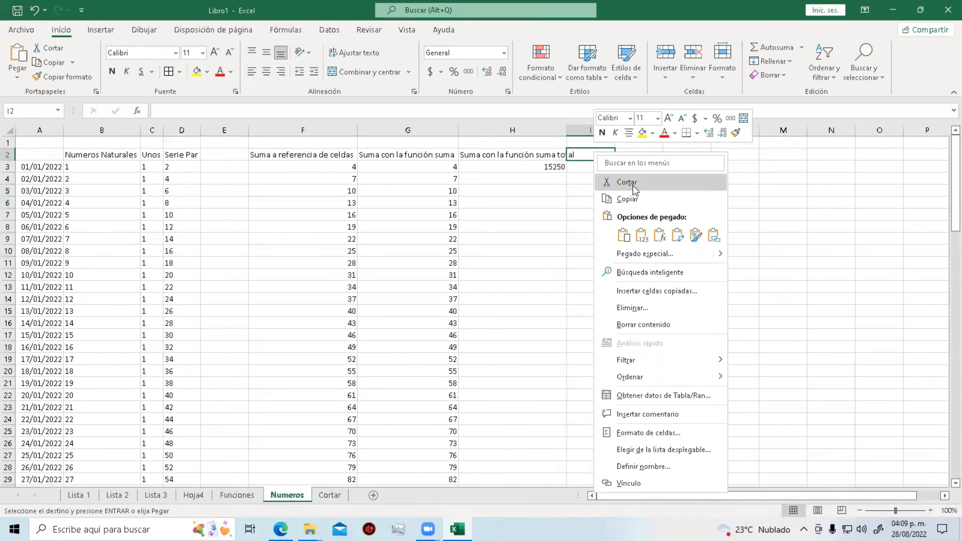
left_click(15, 65)
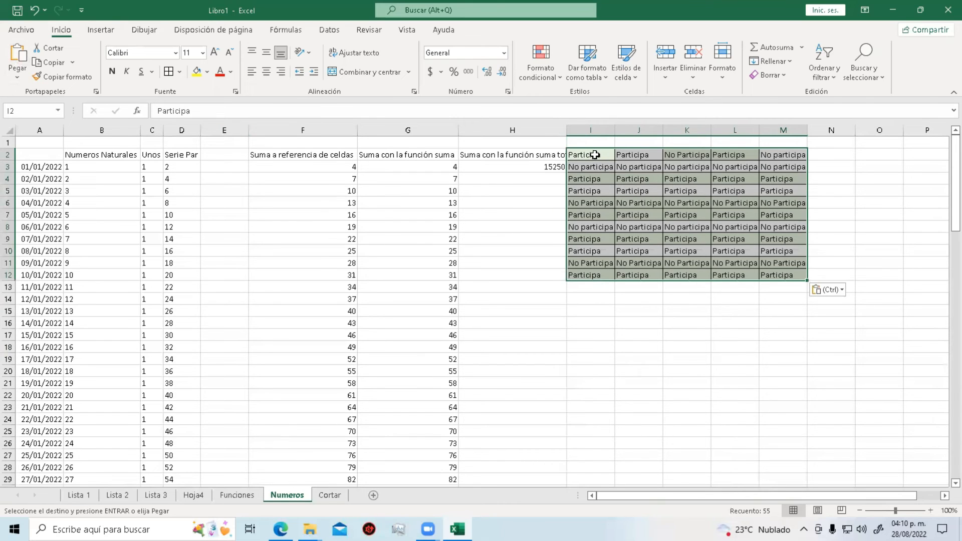
mouse_move(610, 148)
left_mouse_down()
mouse_move(610, 173)
mouse_move(598, 160)
left_mouse_up()
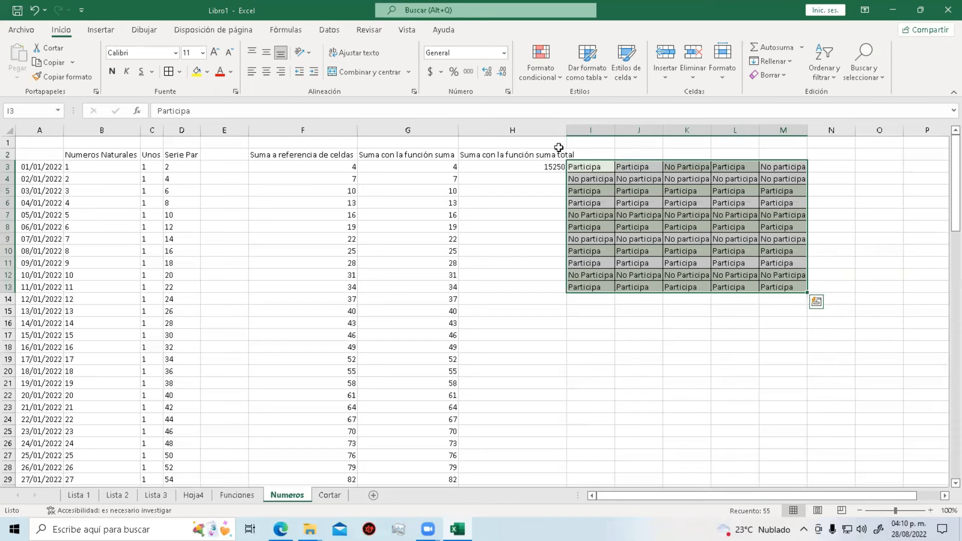
Remove the borders and the green fill from the pasted participation entries in I3:M13.
left_click_drag(593, 169, 794, 289)
left_click(180, 71)
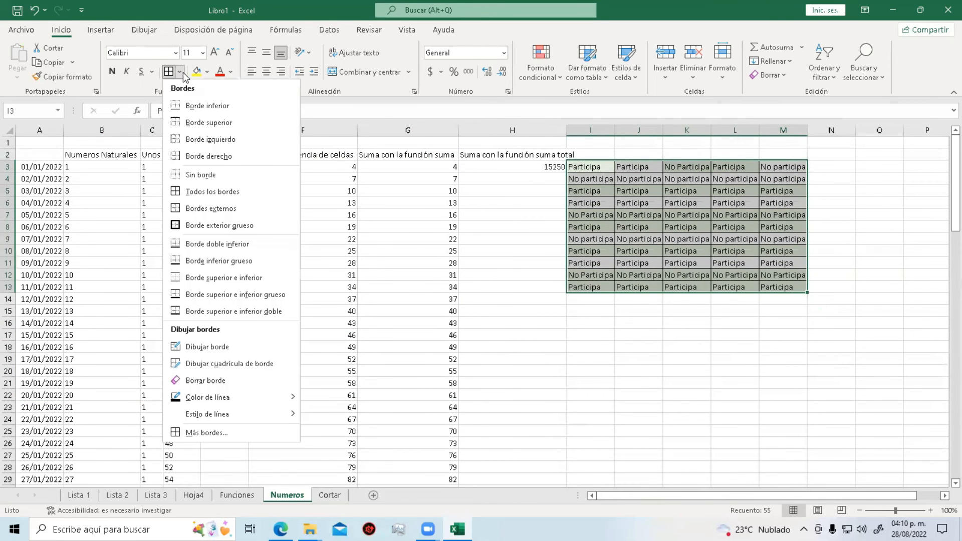
left_click(247, 176)
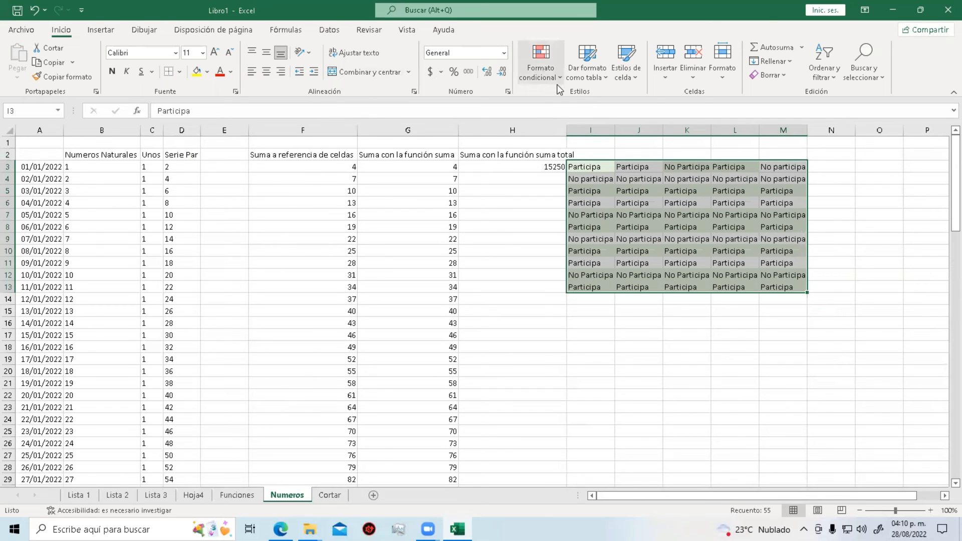
left_click(622, 75)
left_click(602, 109)
left_click(734, 348)
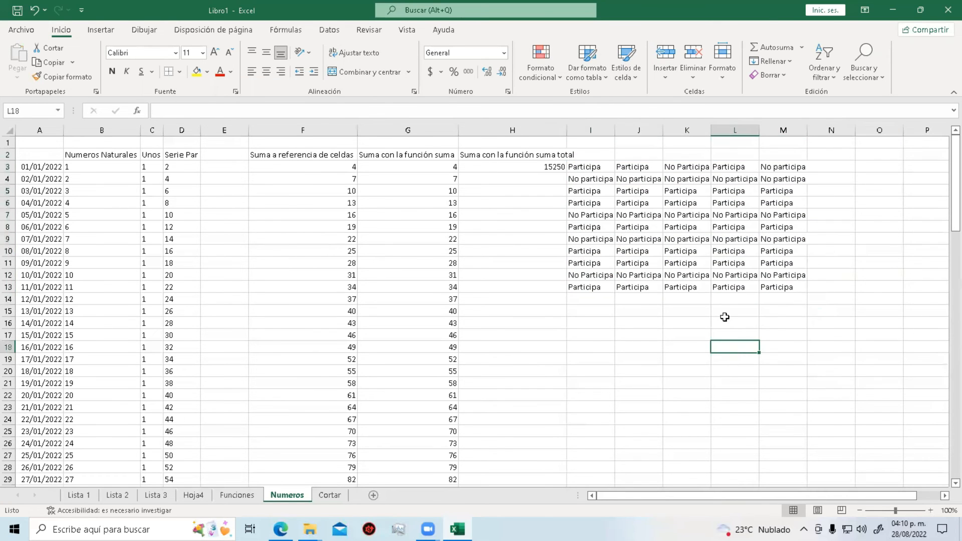
Enter the weekday headings Lunes, Martes, Miercoles, Jueves and Viernes in I2:M2 of the Numeros sheet.
double_click(590, 154)
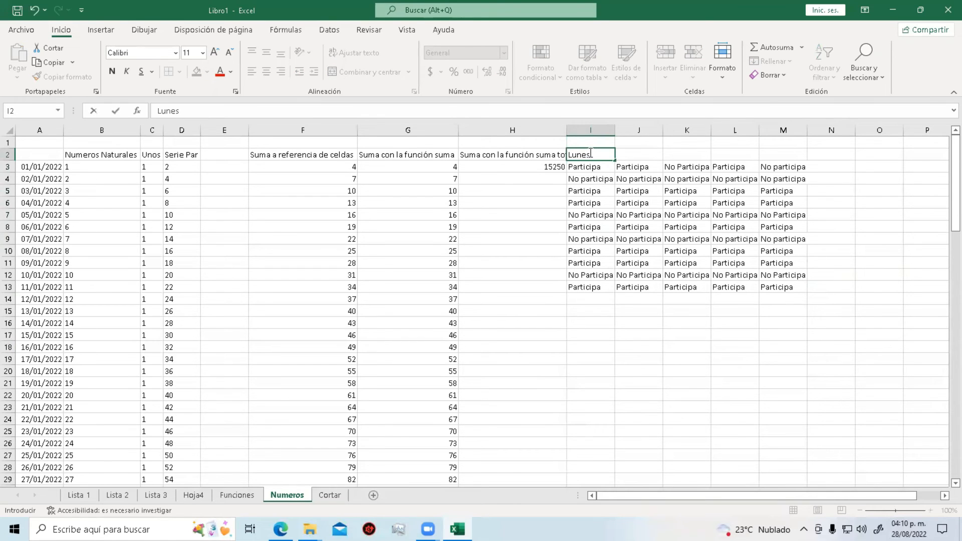
type("Lunes")
left_click(656, 156)
type("Martes")
key("Tab")
type("Miercoles")
key("Tab")
type("Jueves")
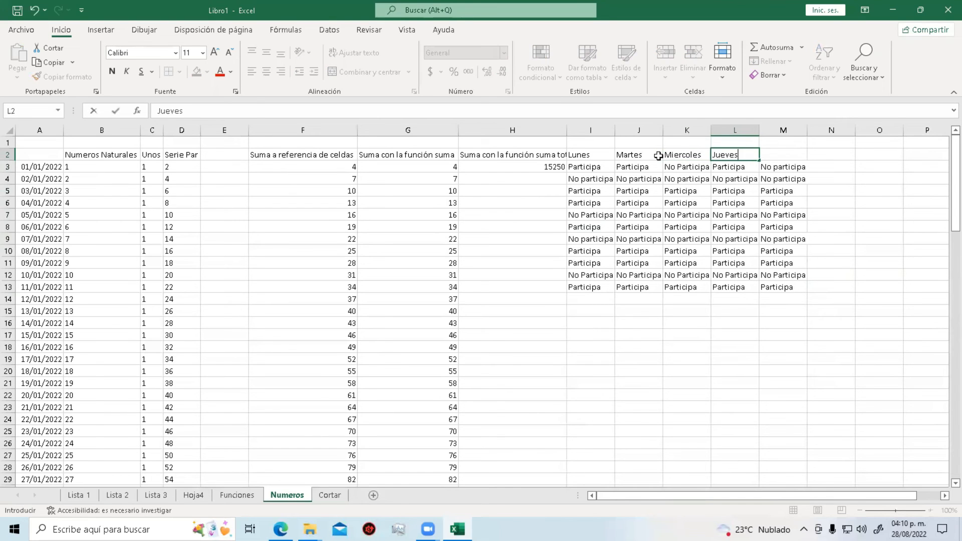
key("Tab")
type("V")
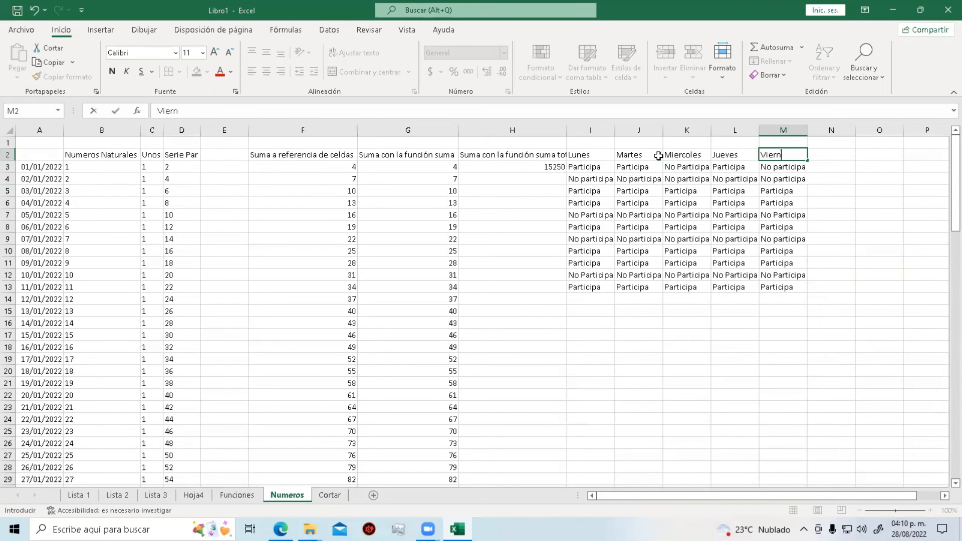
type("iernes")
left_click(642, 228)
Copy the participation entries in I3:M13 and paste them directly below, starting at I14.
left_click_drag(586, 168, 785, 289)
key("ctrl+c")
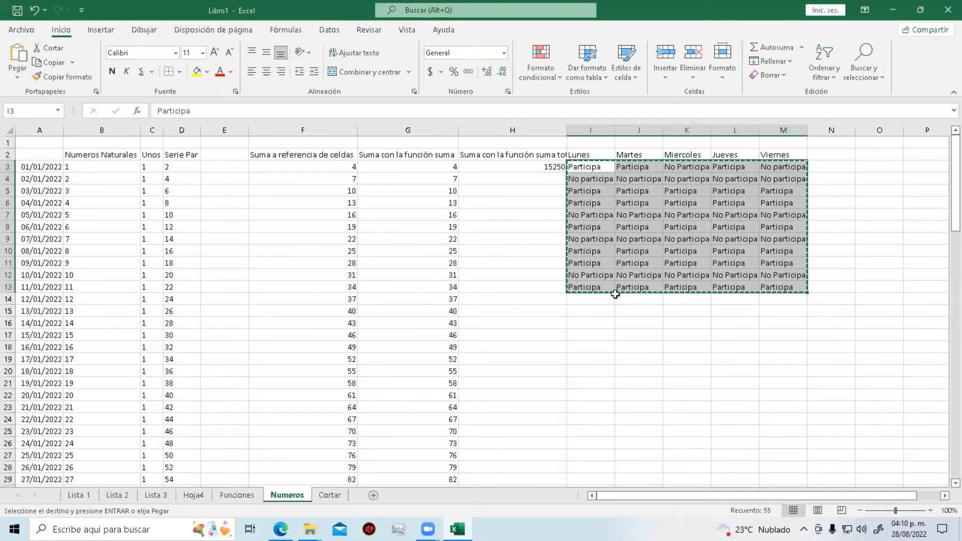
left_click(595, 301)
key("ctrl+v")
Copy the participation entries in I3:M24 and paste them one below the other at I25, I47, I69 and I91.
left_click_drag(594, 165, 795, 417)
key("ctrl+c")
scroll(591, 173, "down", 7)
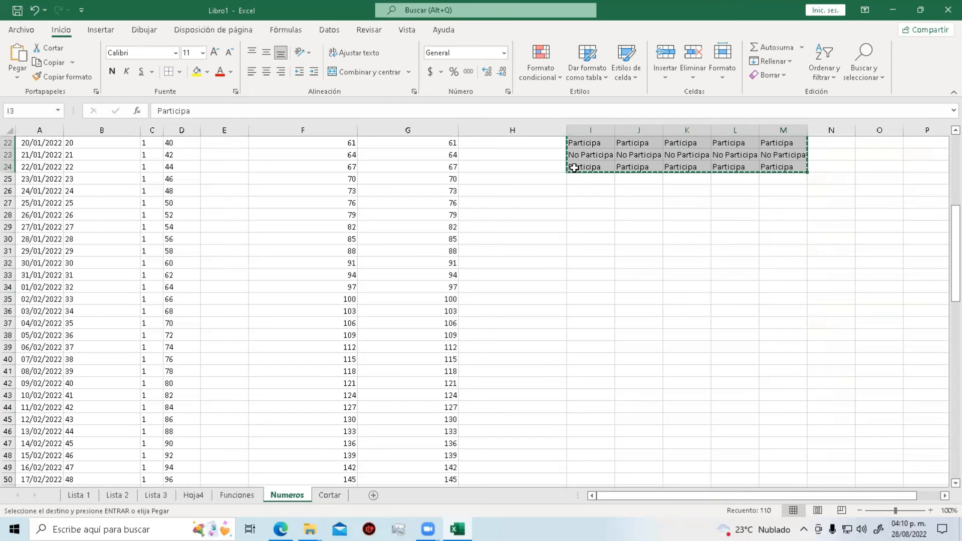
left_click(591, 179)
key("ctrl+v")
scroll(617, 294, "down", 6)
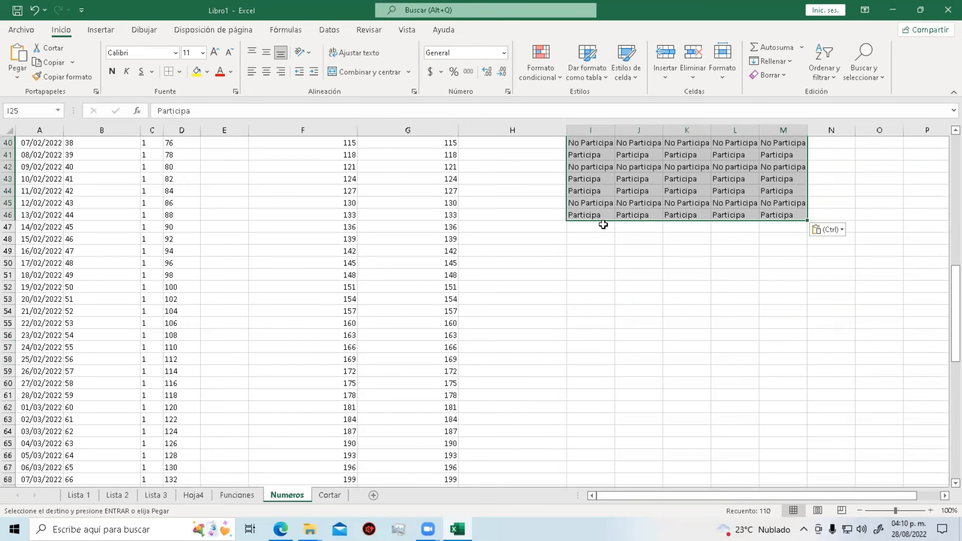
left_click(602, 226)
key("ctrl+v")
scroll(677, 352, "down", 6)
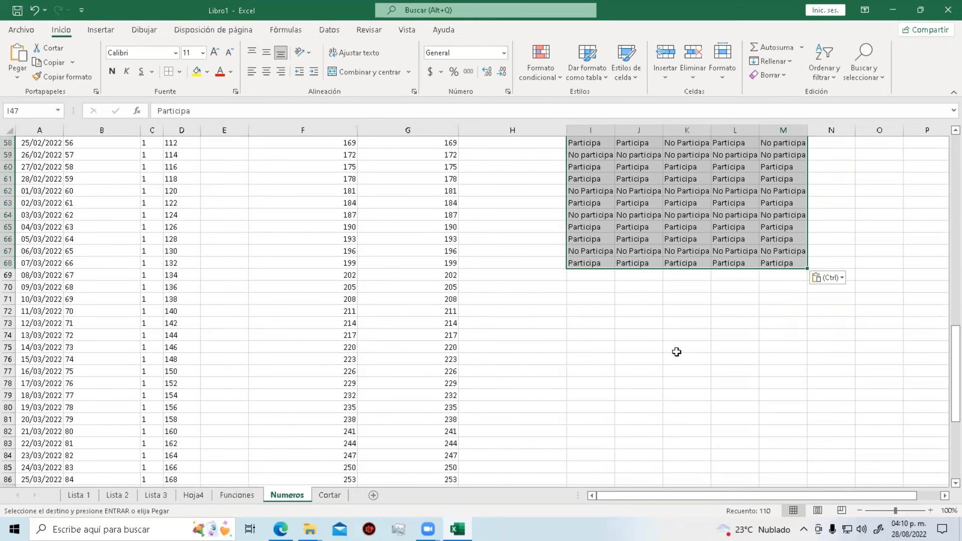
left_click(594, 275)
key("ctrl+v")
scroll(665, 356, "down", 7)
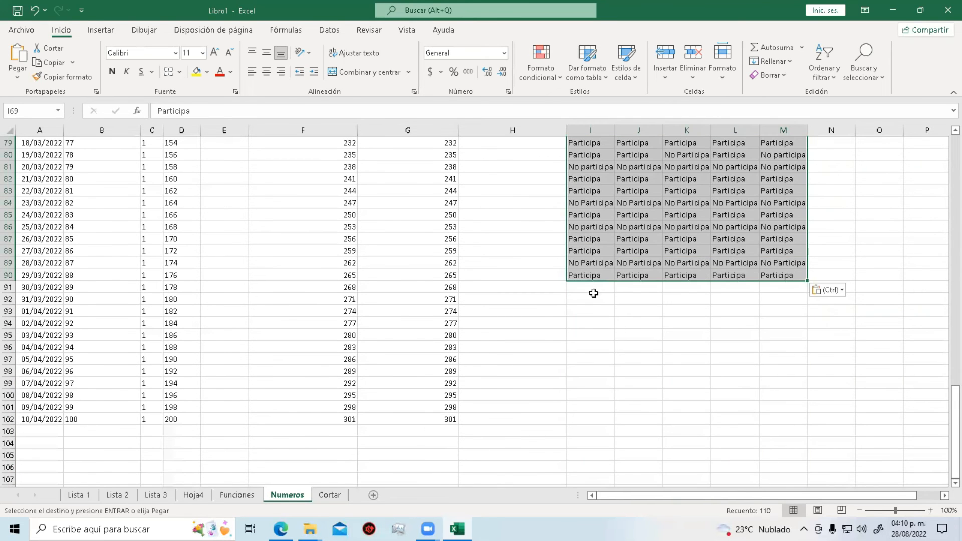
left_click(592, 291)
key("ctrl+v")
Delete the surplus participation entries in I103:M112, below the last dated row.
scroll(591, 286, "down", 4)
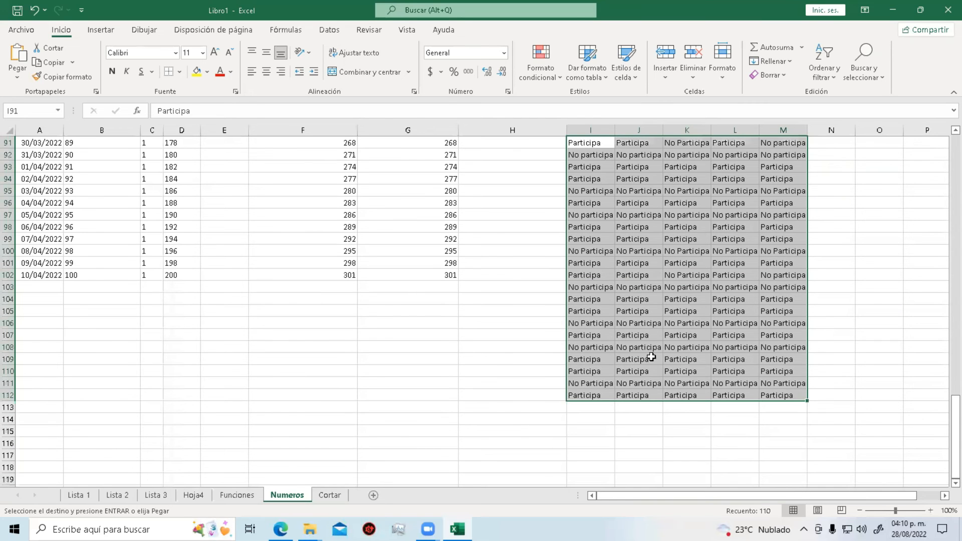
left_click_drag(588, 285, 802, 399)
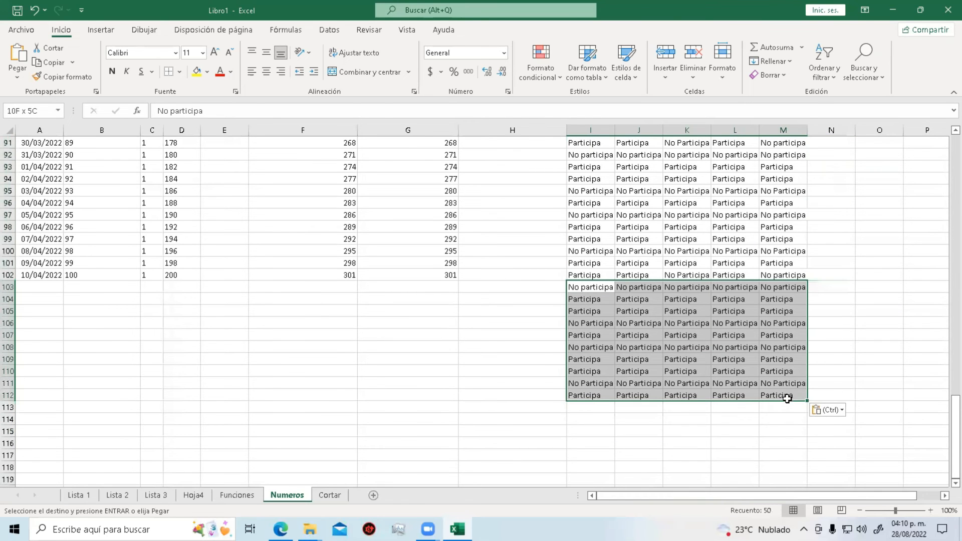
key("Delete")
left_click(464, 382)
Autofit the column widths of the whole table A2:M102.
scroll(458, 378, "up", 20)
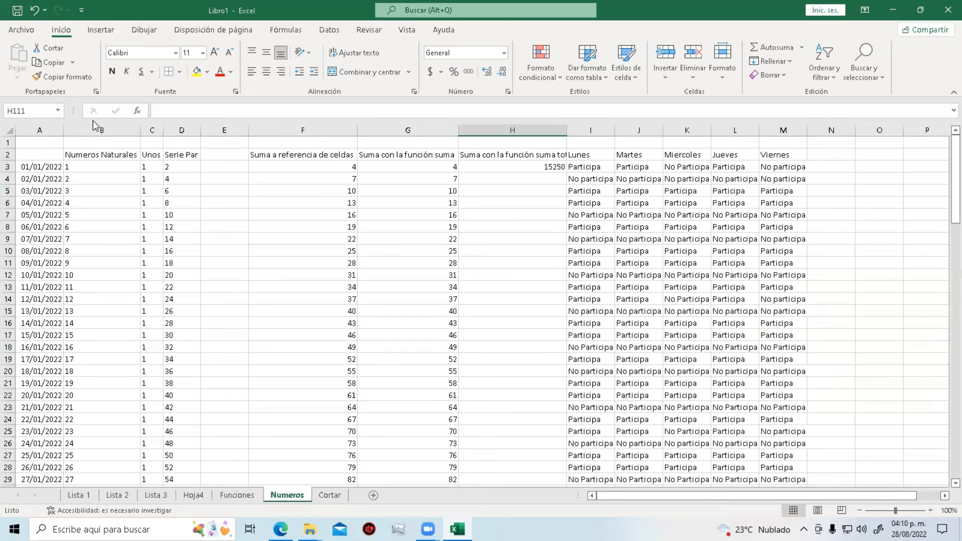
left_click_drag(43, 154, 795, 453)
left_click(717, 82)
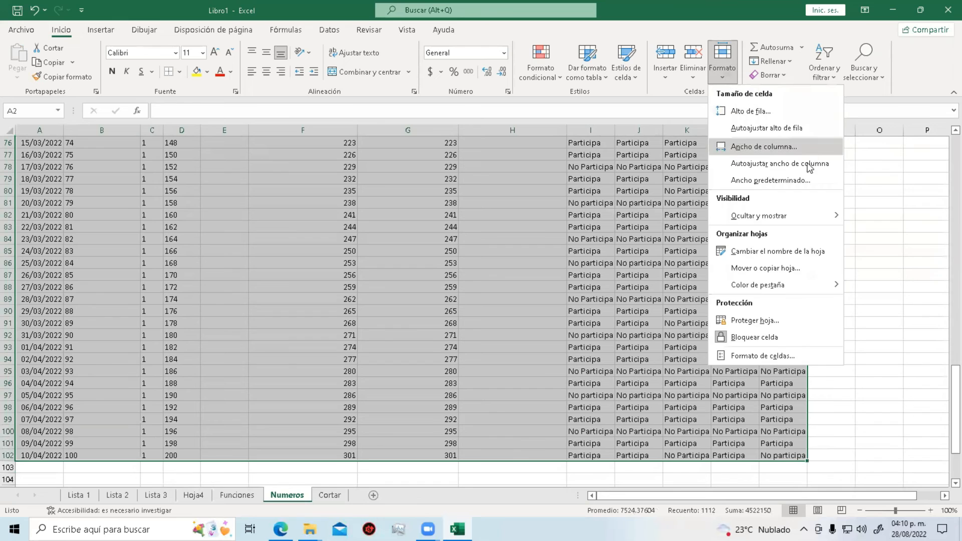
left_click(722, 162)
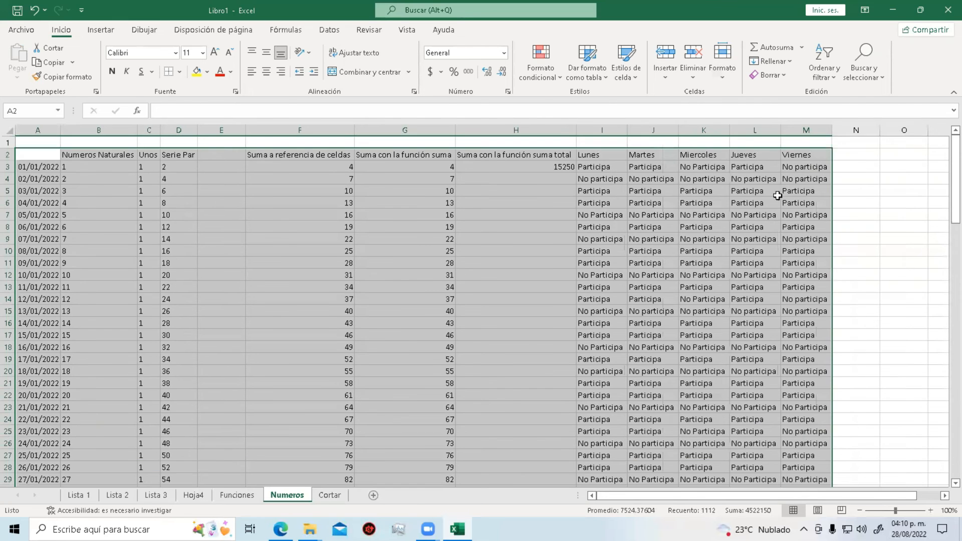
Give all columns of the selected table A2:M102 one uniform, fixed column width.
left_click(720, 78)
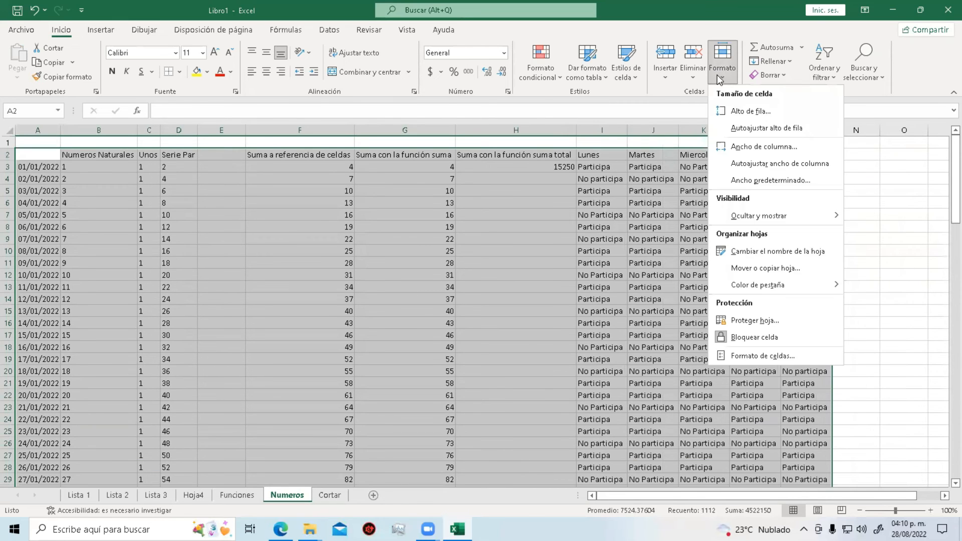
left_click(786, 152)
type("20")
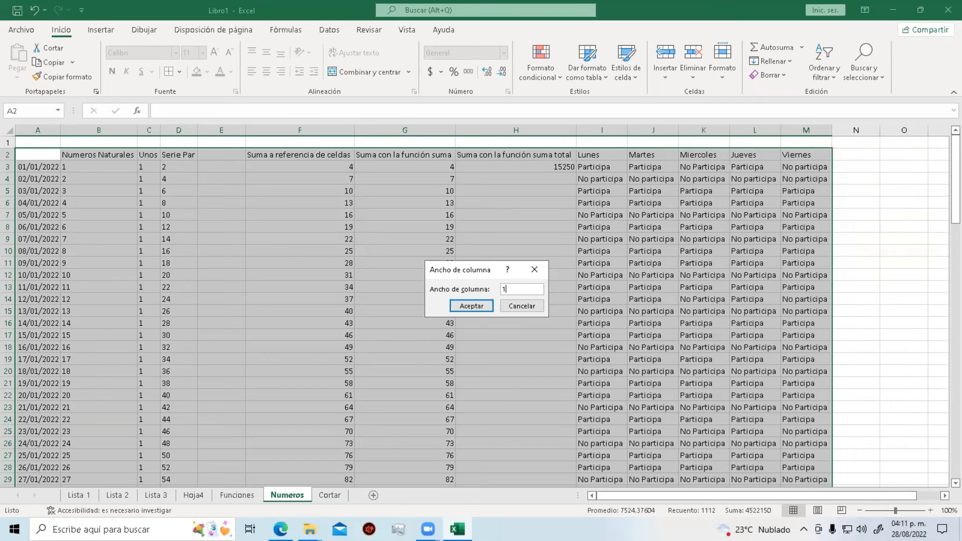
key("Return")
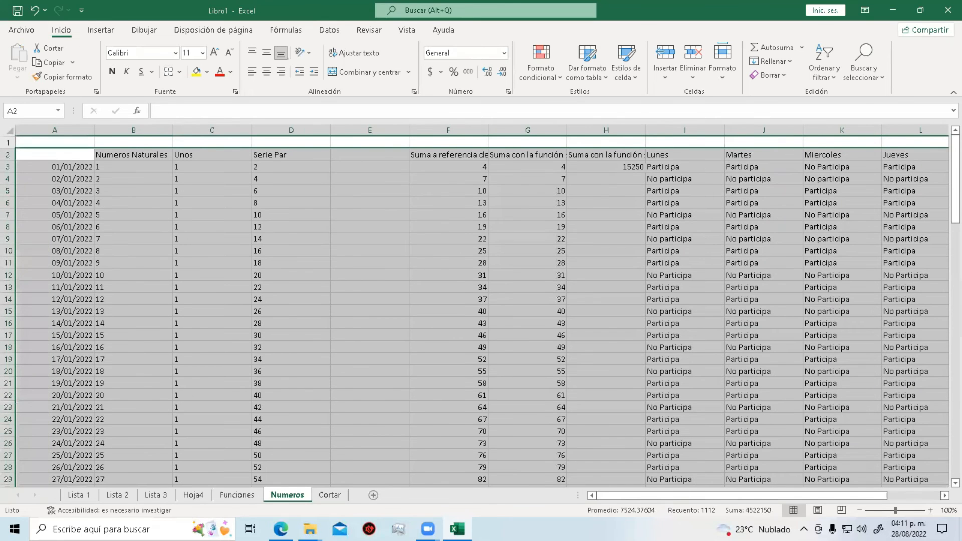
Autofit the column widths of the selected table again and clear the selection.
left_click_drag(702, 495, 751, 495)
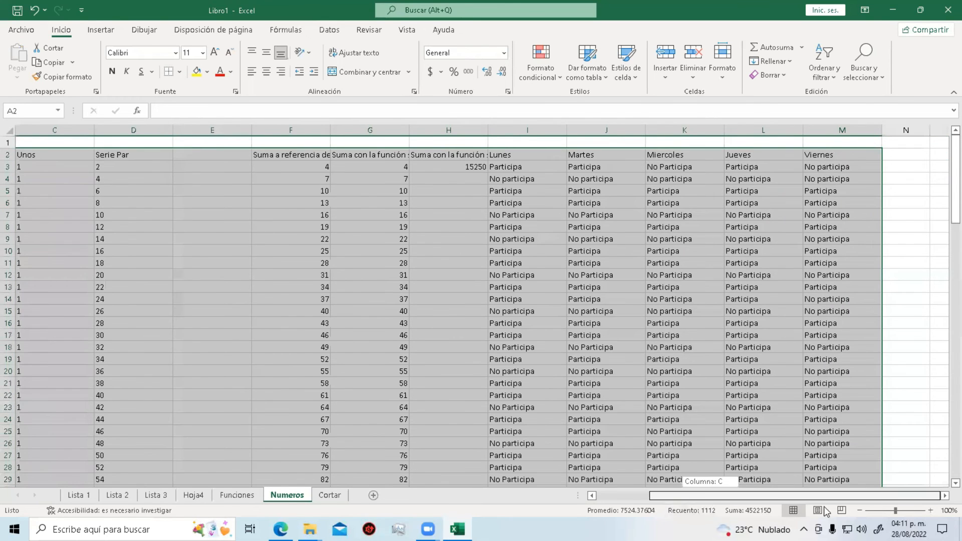
left_click(721, 83)
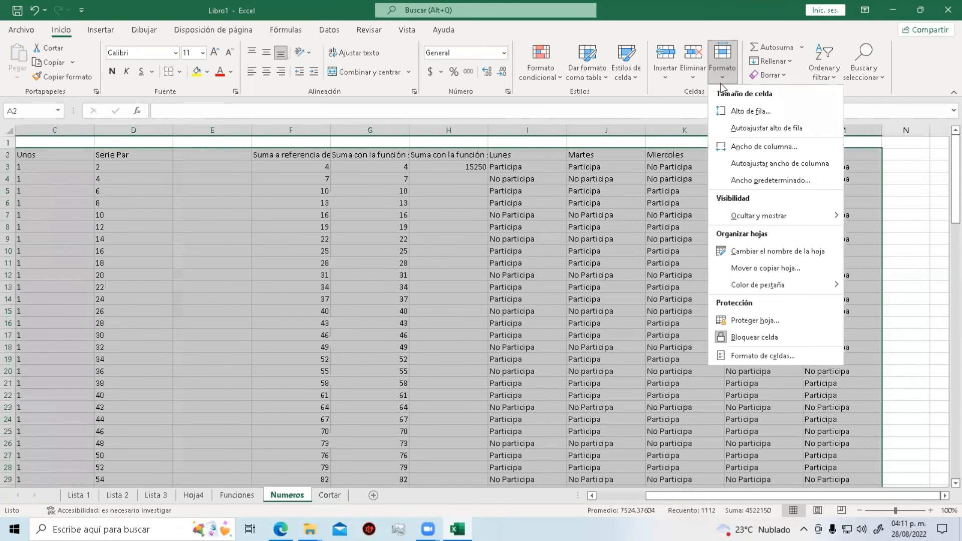
left_click(795, 161)
scroll(570, 277, "down", 1)
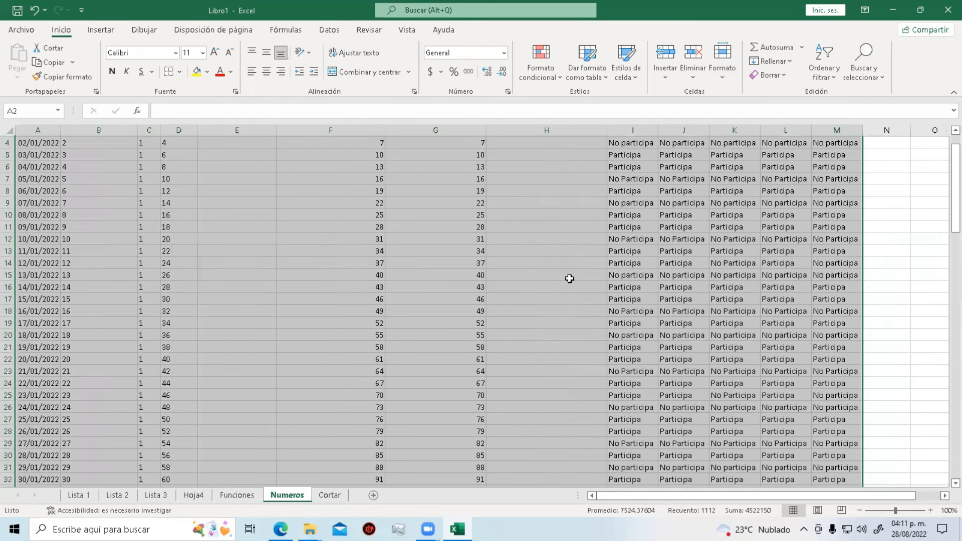
left_click(570, 278)
scroll(569, 278, "up", 1)
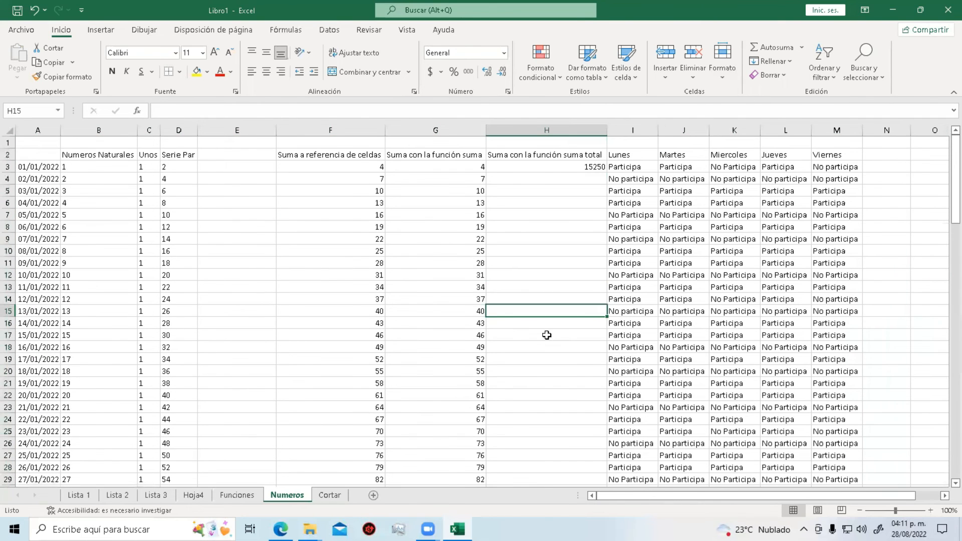
Enter the heading Fecha in A2 above the date series.
double_click(42, 157)
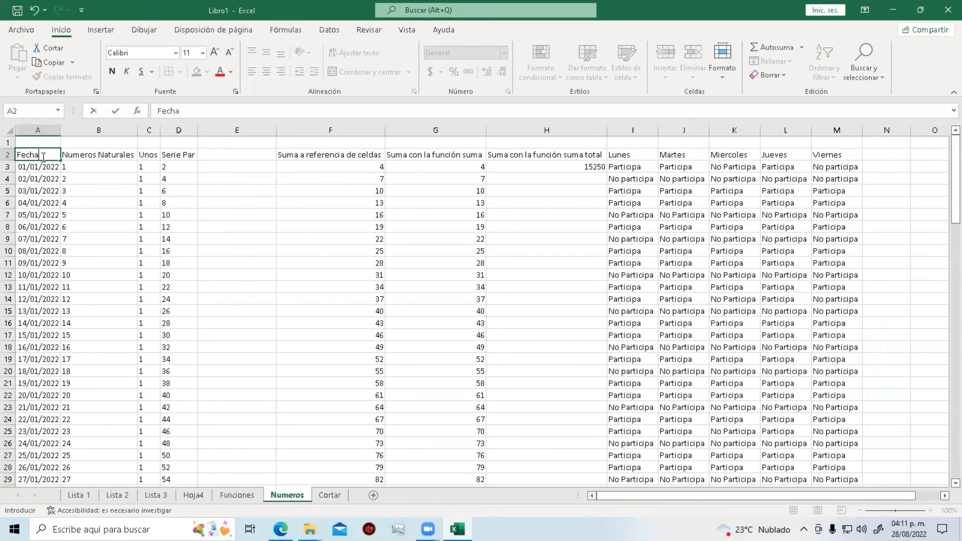
left_click(56, 198)
left_click(251, 281)
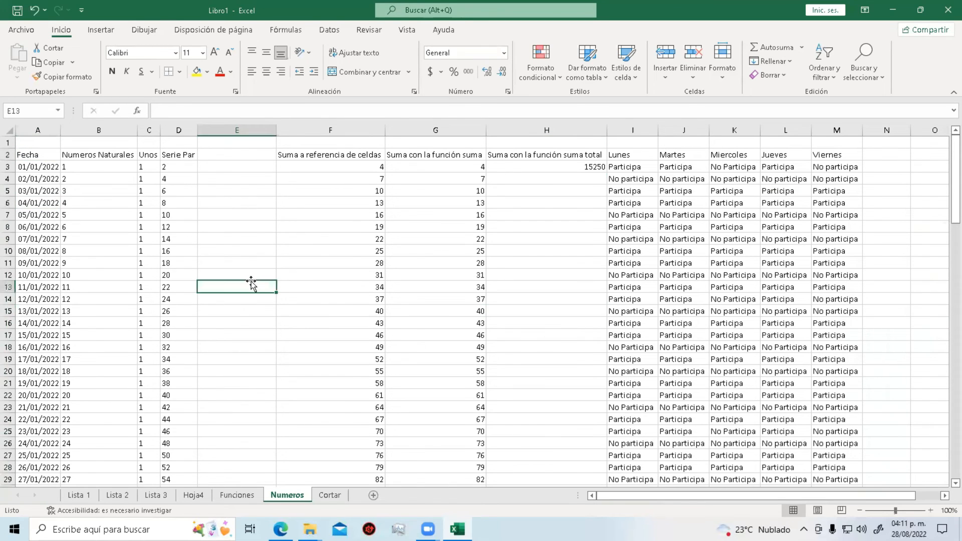
Examine the number formats assigned to the row 3 cells, from the Fecha column across to the weekday columns.
left_click(107, 170)
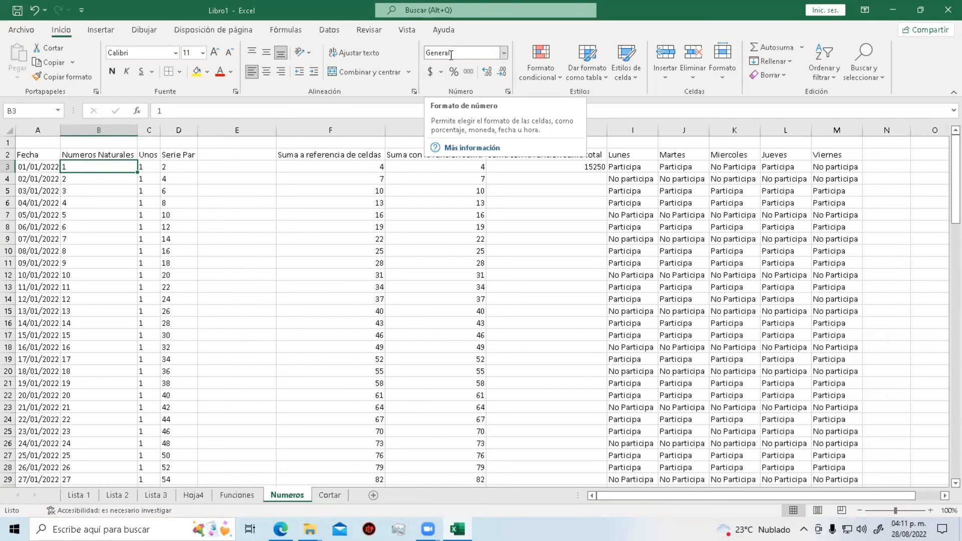
left_click(504, 53)
left_click(504, 54)
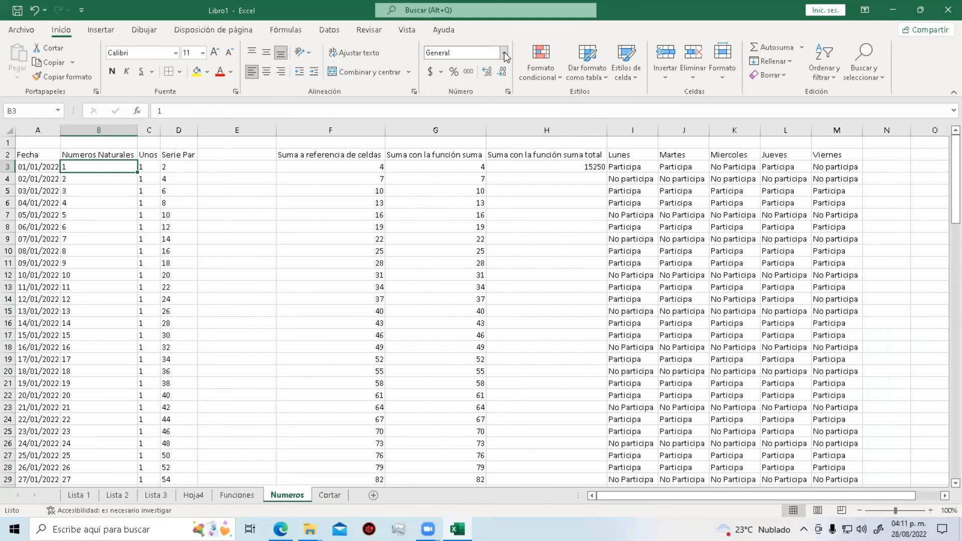
left_click(46, 167)
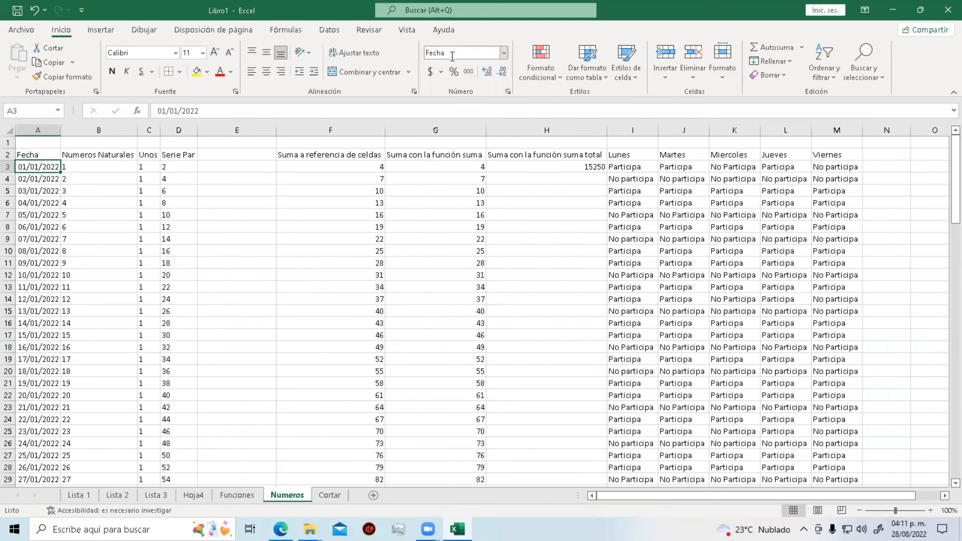
key("Right")
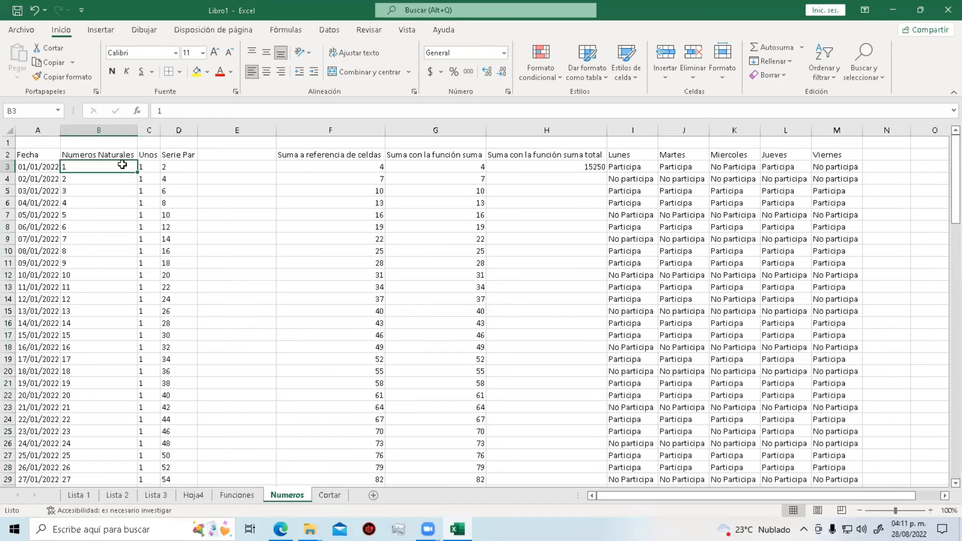
key("Right")
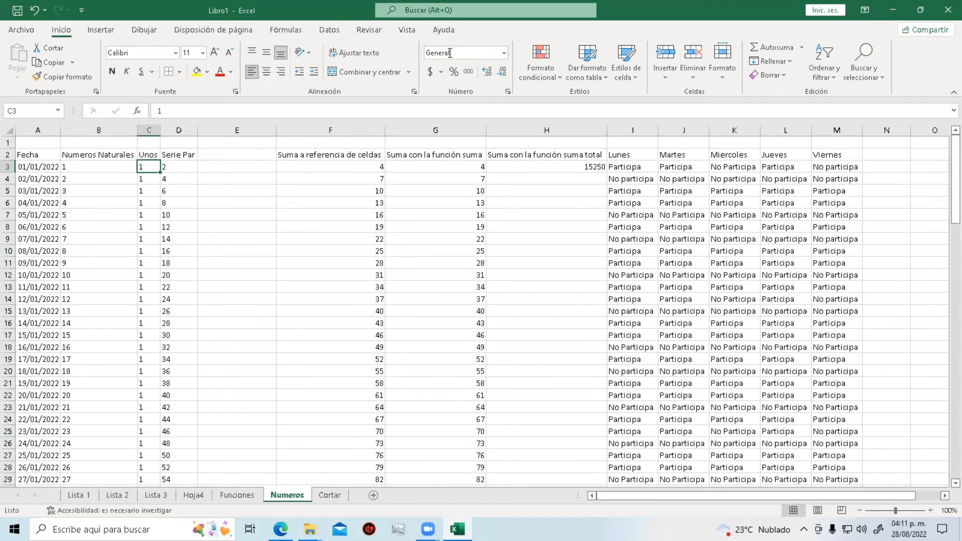
left_click(503, 53)
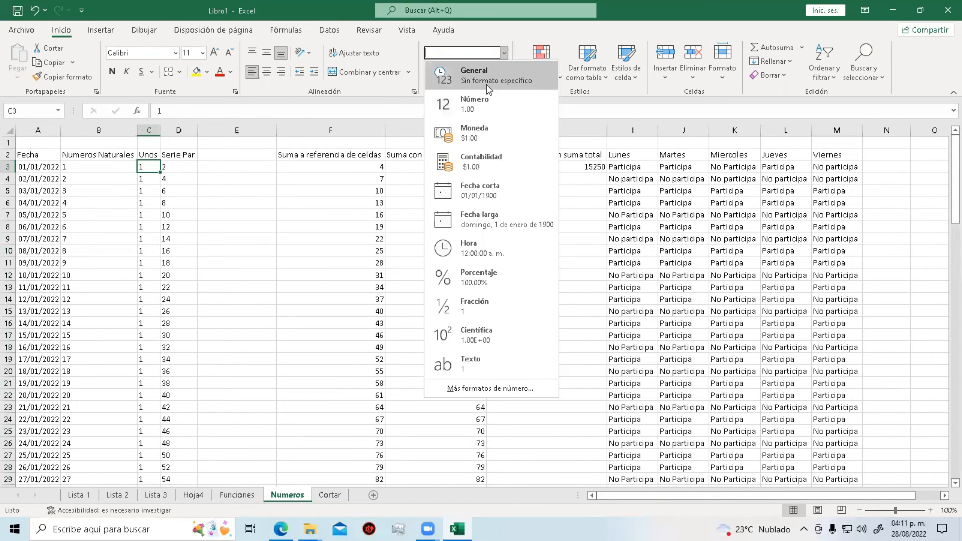
left_click(186, 171)
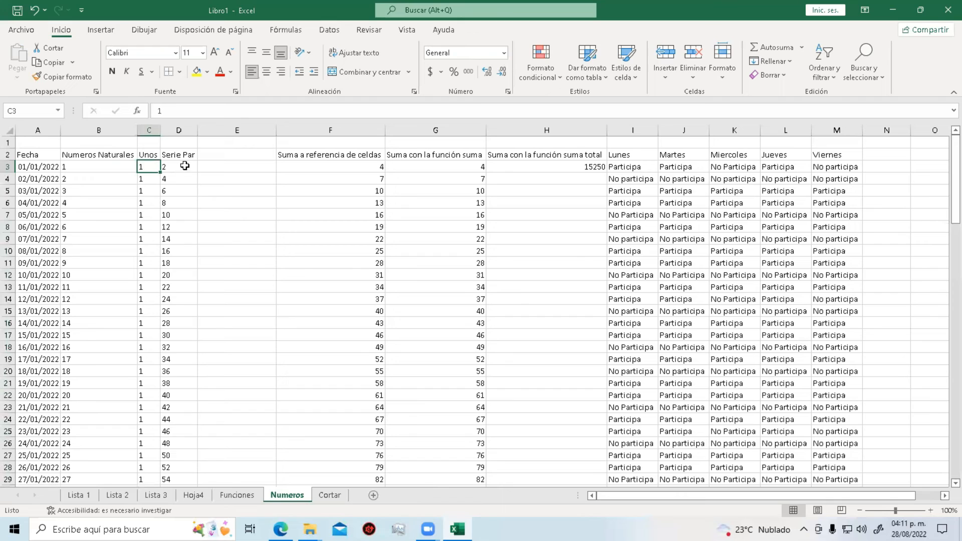
left_click(185, 166)
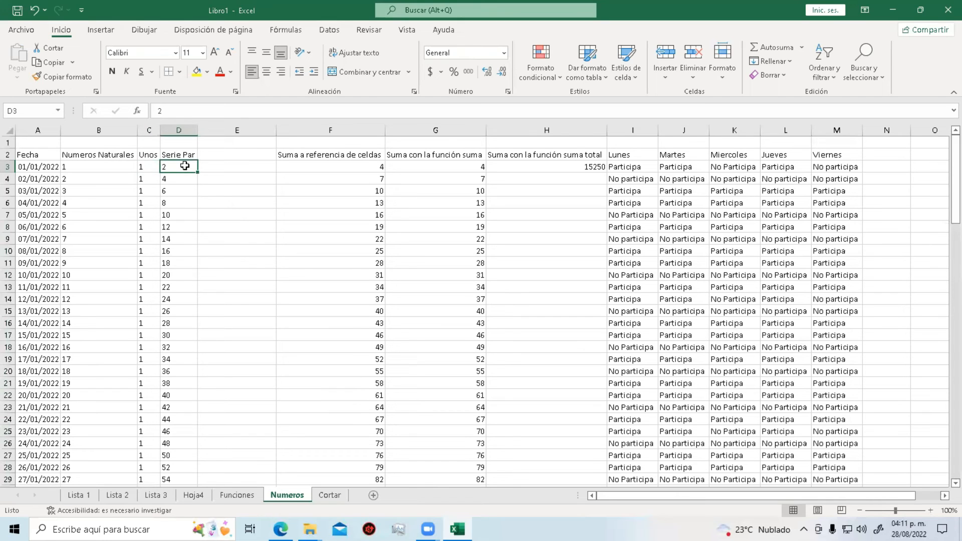
key("Right")
key("Right")
key("Right")
key("Right")
key("Right")
key("Right")
key("Right")
key("Right")
key("Right")
key("Left")
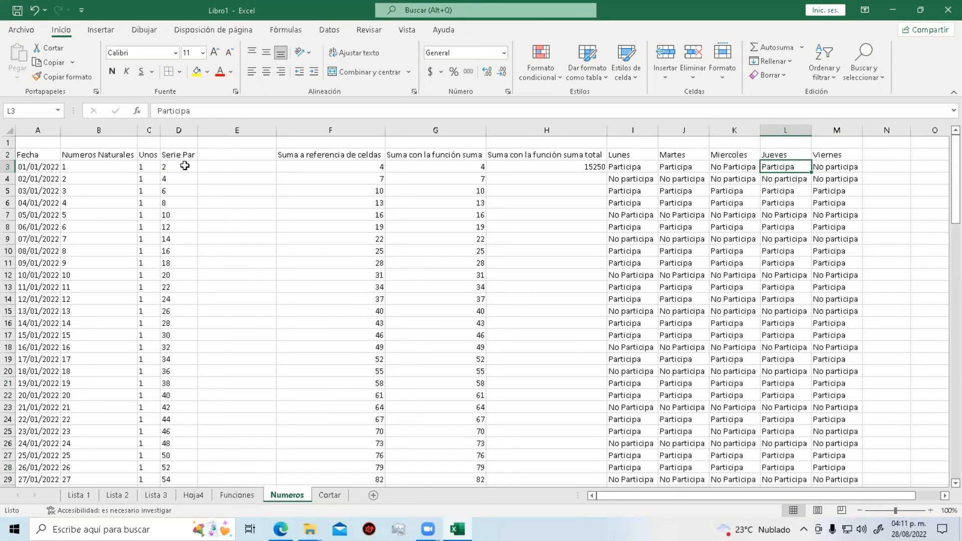
key("Left")
key("Left")
key("Left")
key("Left")
key("Left")
key("Left")
key("Left")
key("Left")
key("Left")
key("Left")
key("Left")
key("Up")
key("Down")
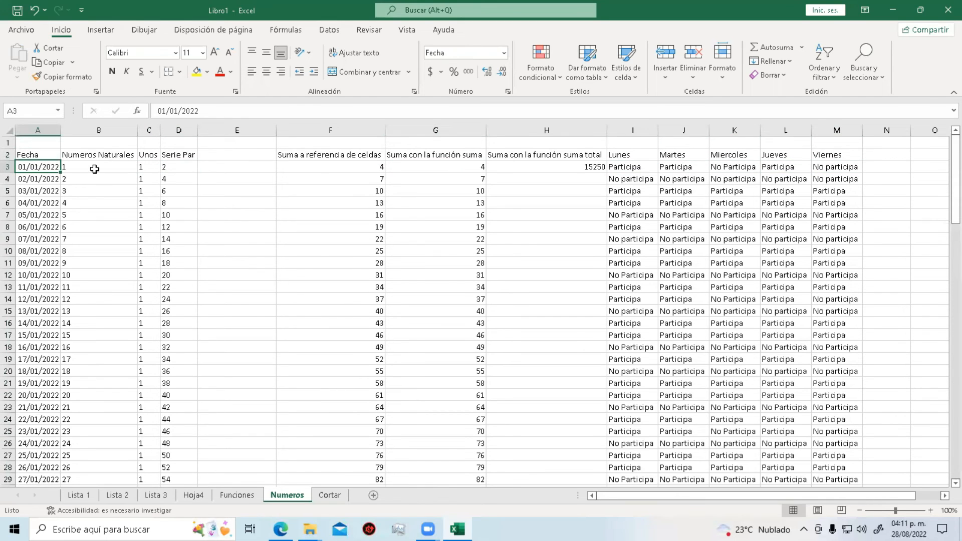
Apply the Fecha larga format to the dates in A3:A102 and align them to the left.
left_click_drag(40, 168, 50, 445)
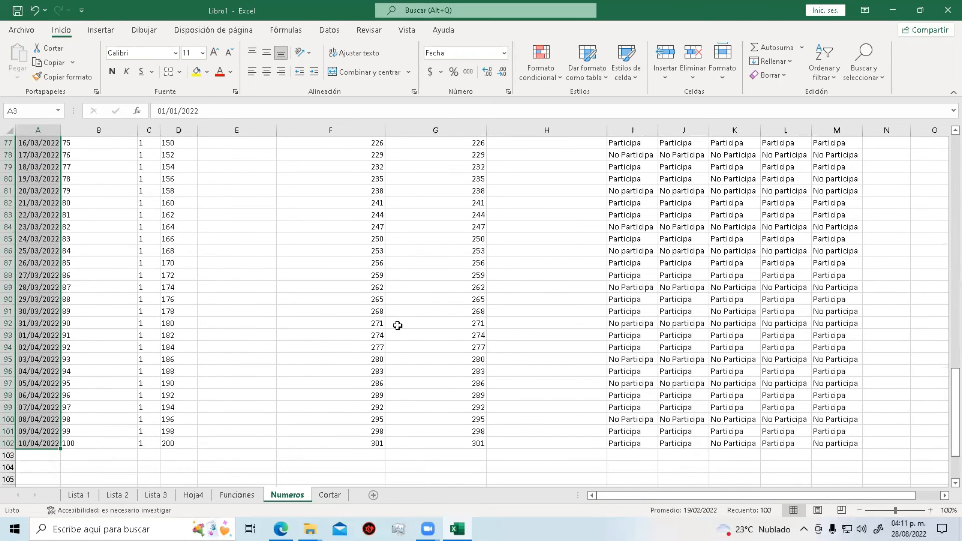
scroll(397, 329, "up", 20)
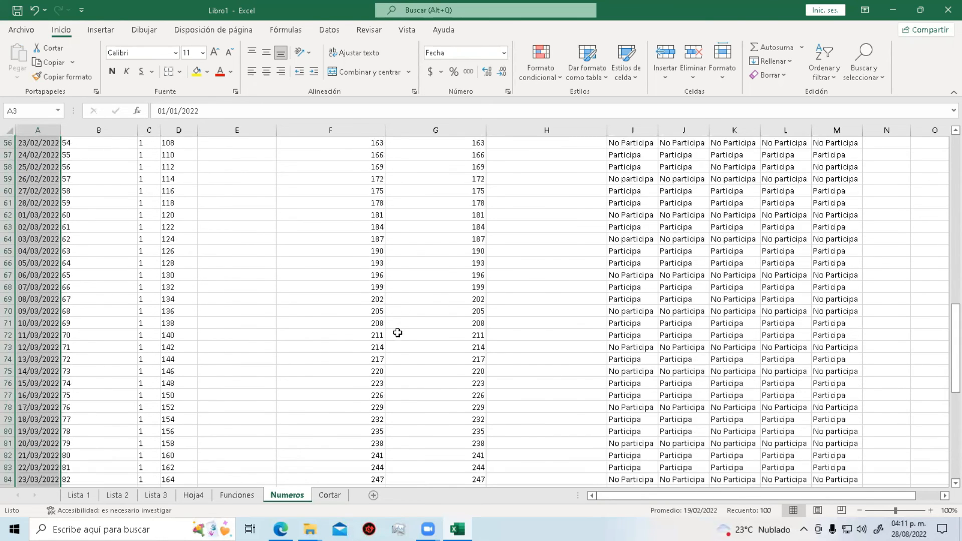
left_click(505, 54)
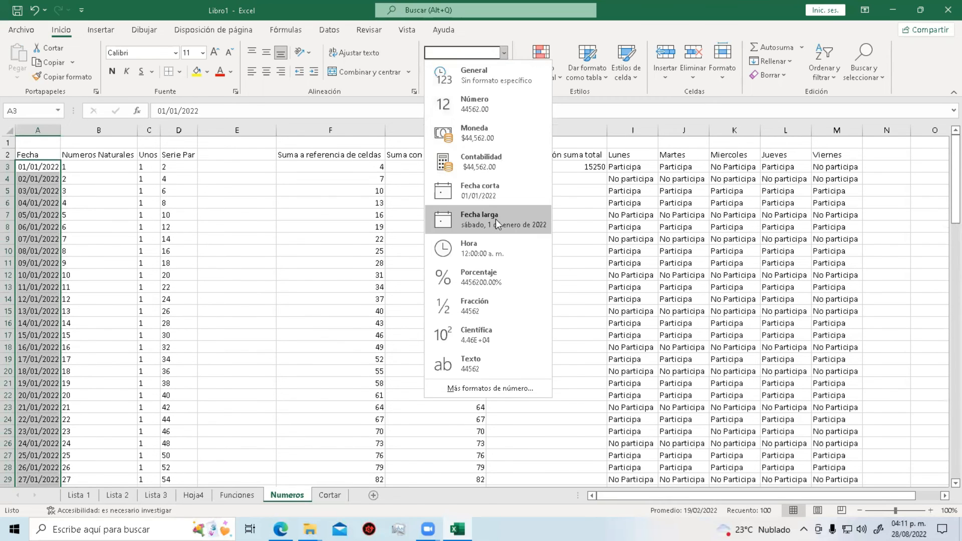
left_click(495, 217)
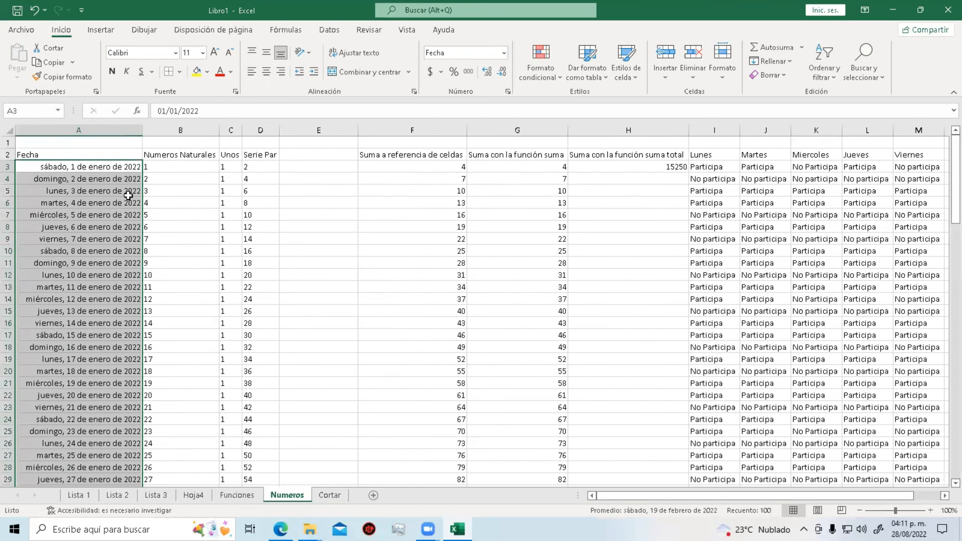
left_click(248, 75)
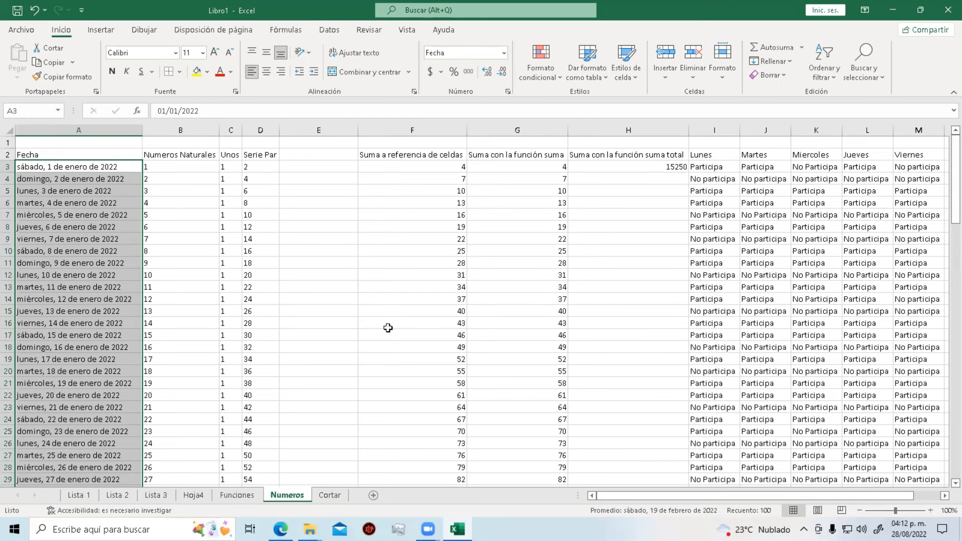
Apply the Número format to the Numeros Naturales values in B3:B102 and the Científica format to the Unos values in C3:C102.
left_click_drag(175, 170, 179, 451)
left_click(504, 53)
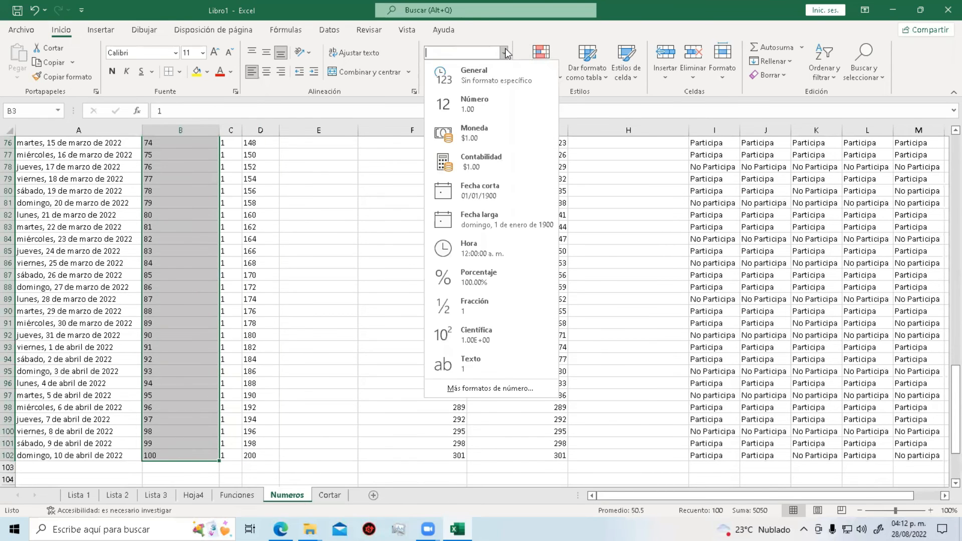
left_click(492, 108)
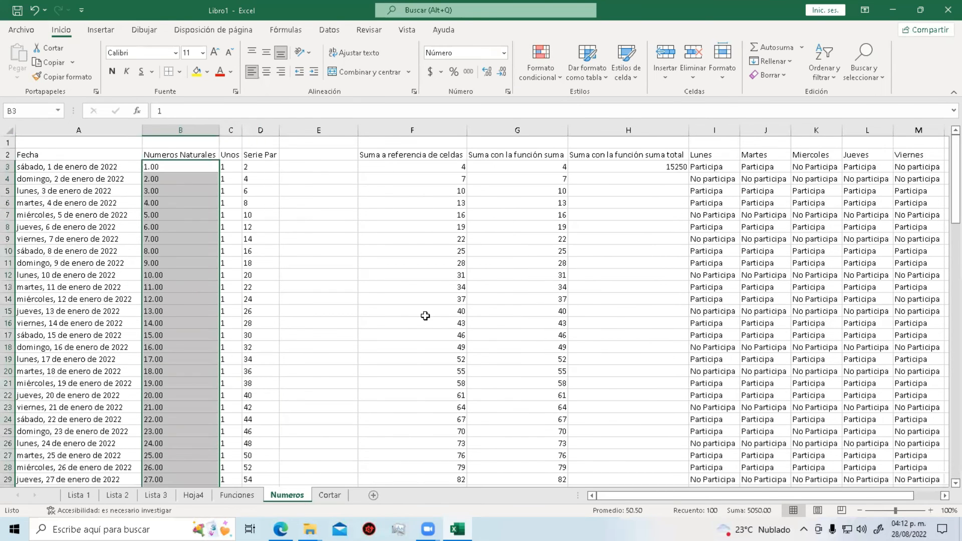
left_click_drag(231, 168, 233, 469)
left_click(505, 53)
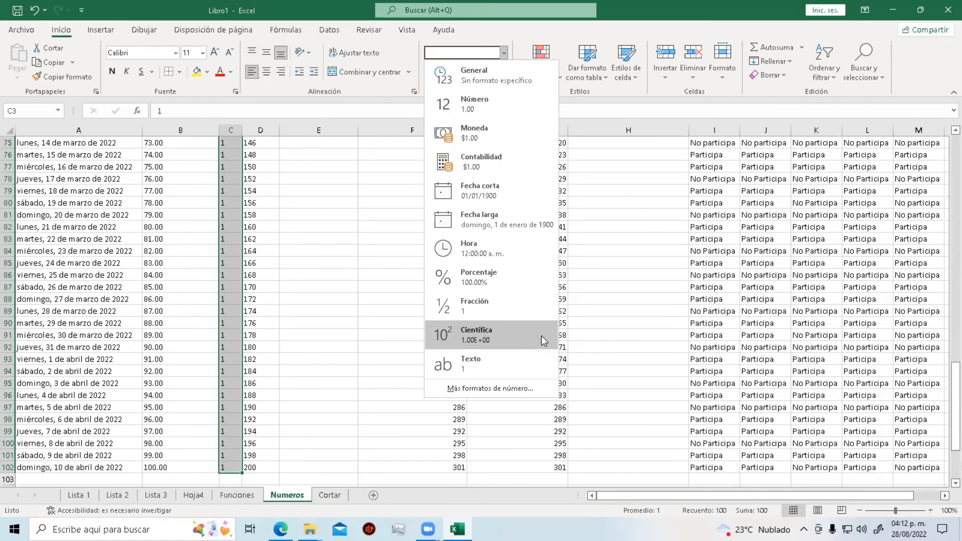
left_click(507, 341)
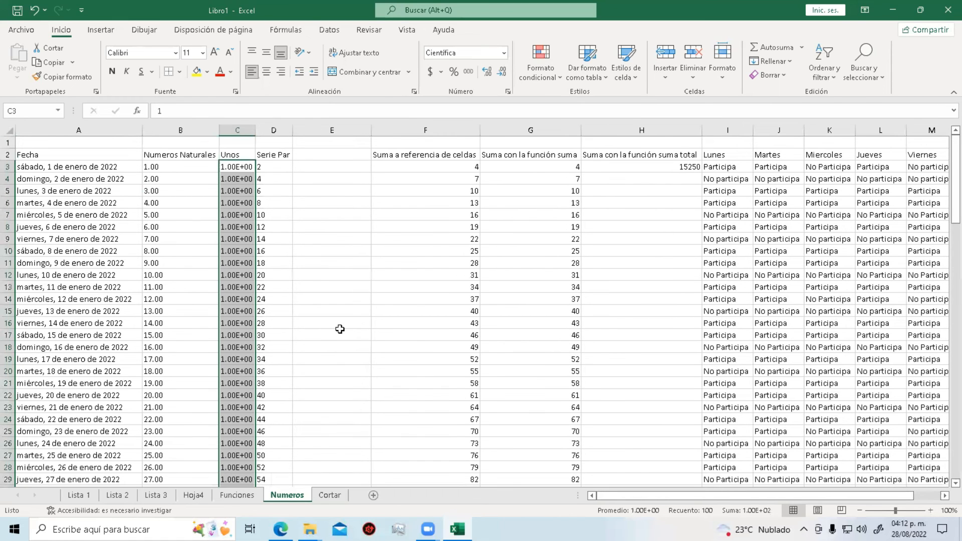
Apply the Moneda format to the Serie Par values in D3:D102 and the Contabilidad format to both sum columns in F3:G102.
left_click_drag(275, 167, 292, 466)
left_click(503, 53)
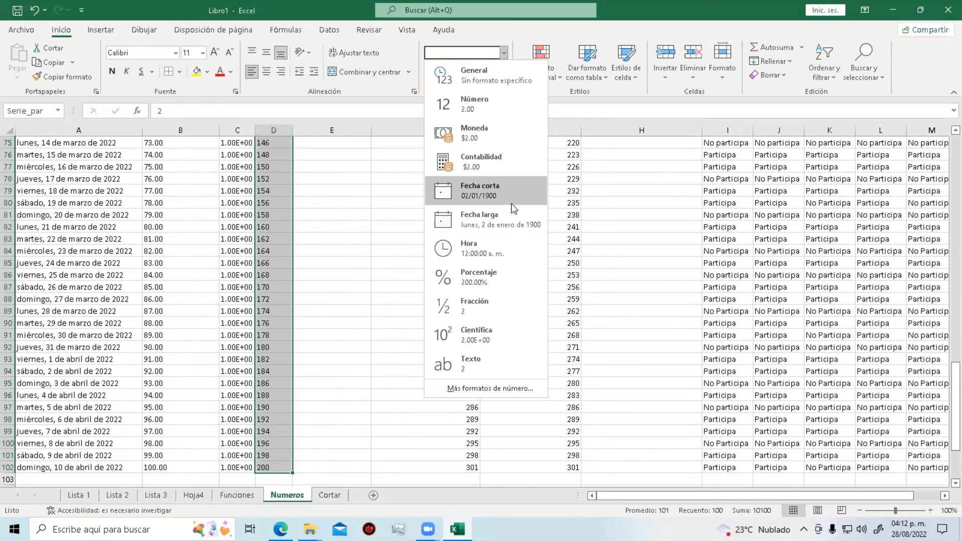
left_click(490, 132)
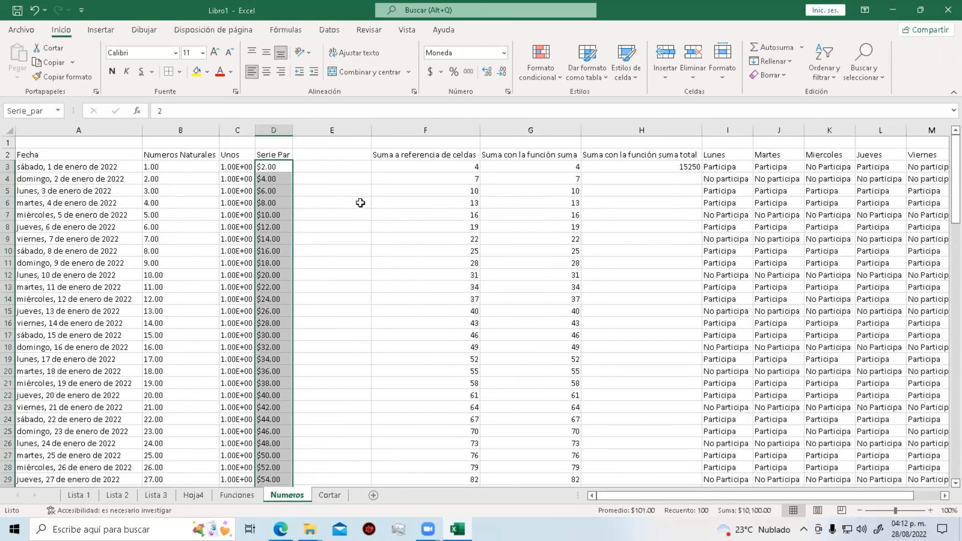
left_click_drag(451, 168, 554, 458)
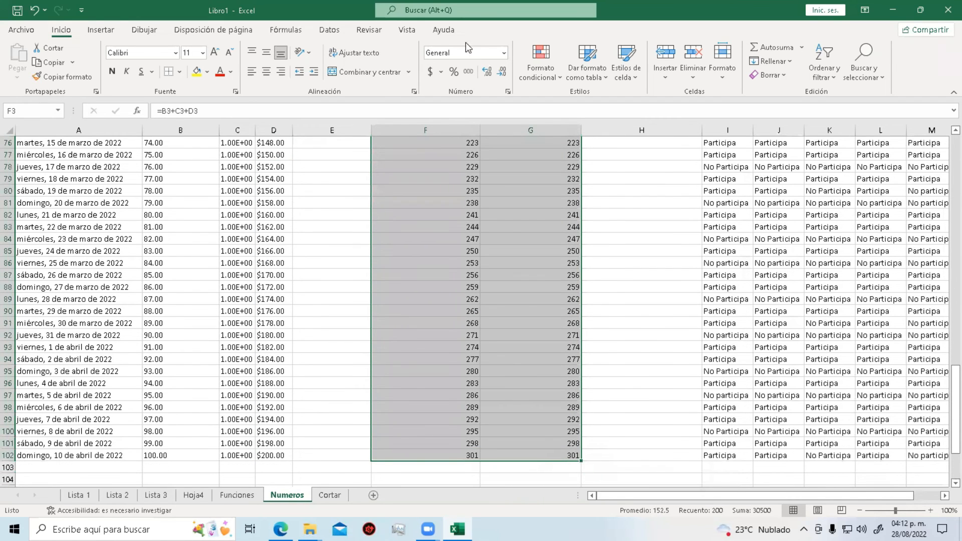
left_click(504, 53)
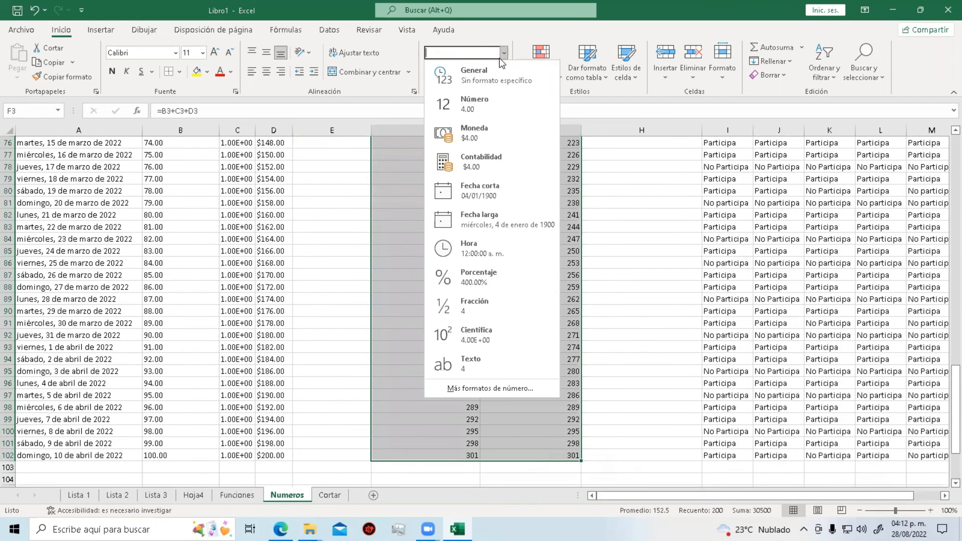
left_click(489, 163)
left_click(663, 340)
left_click(488, 227)
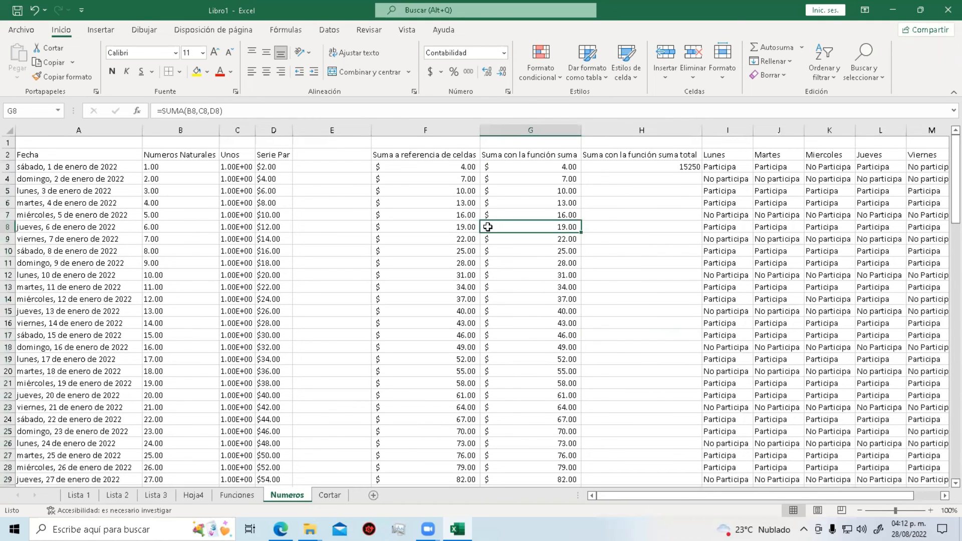
Compare how the Moneda format in the Serie Par column and the Contabilidad format in the sum columns display their values.
left_click(281, 168)
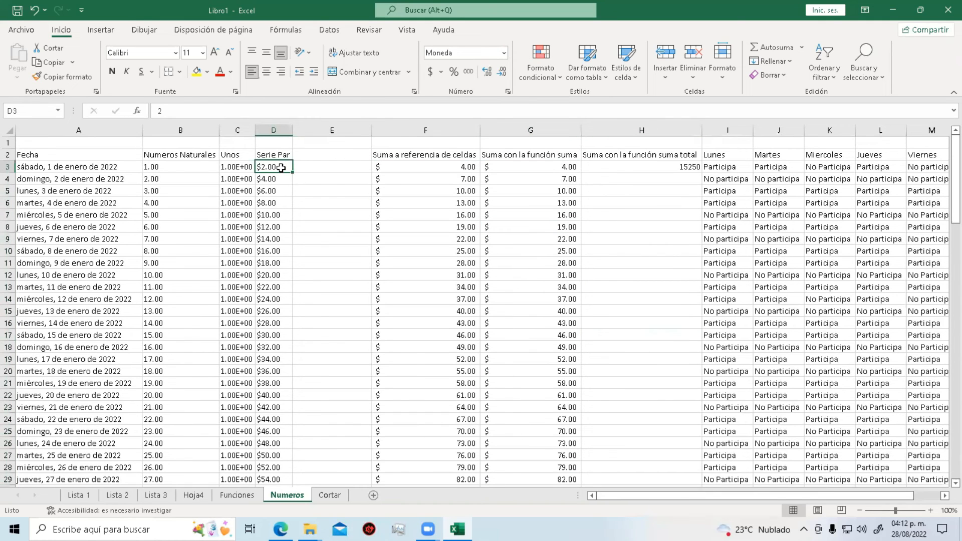
left_click(503, 55)
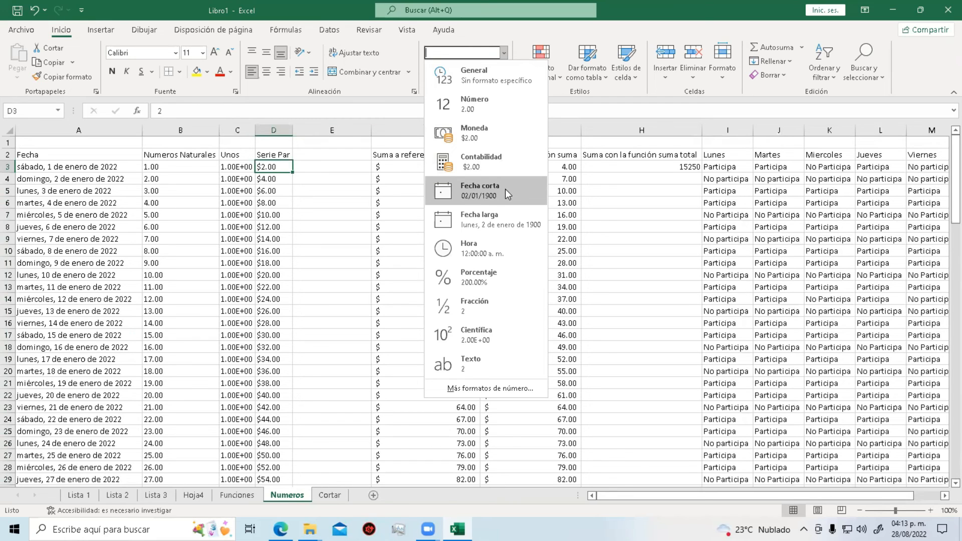
left_click(354, 199)
left_click(423, 188)
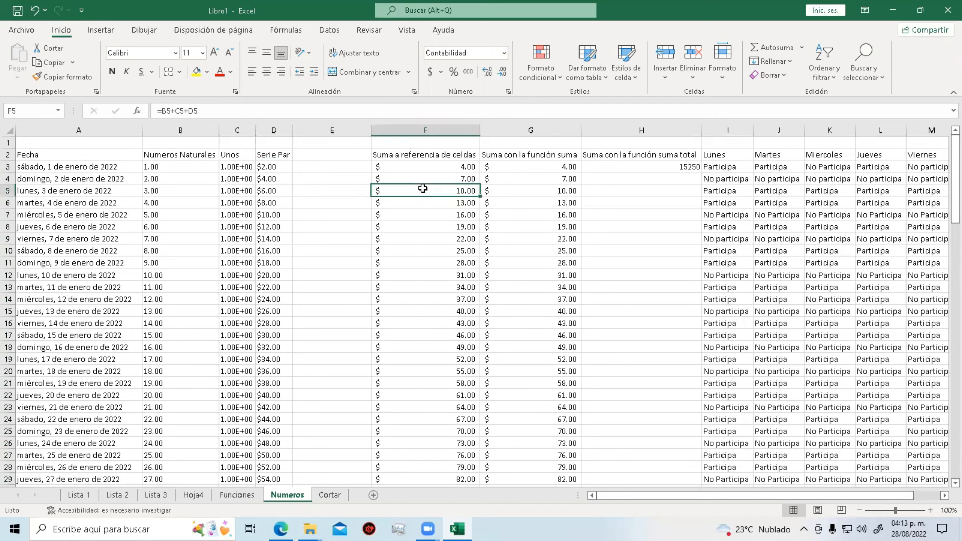
key("ctrl+Down")
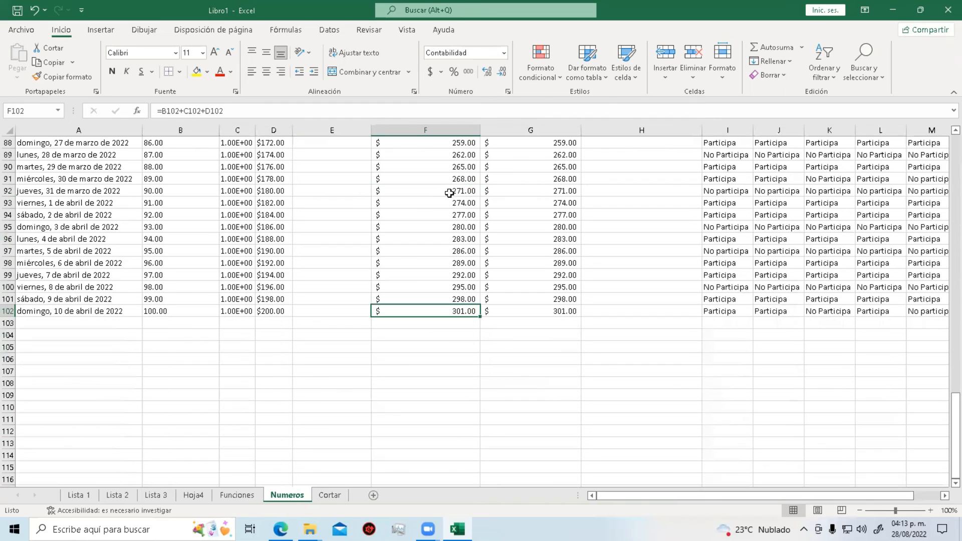
double_click(454, 191)
scroll(466, 215, "up", 20)
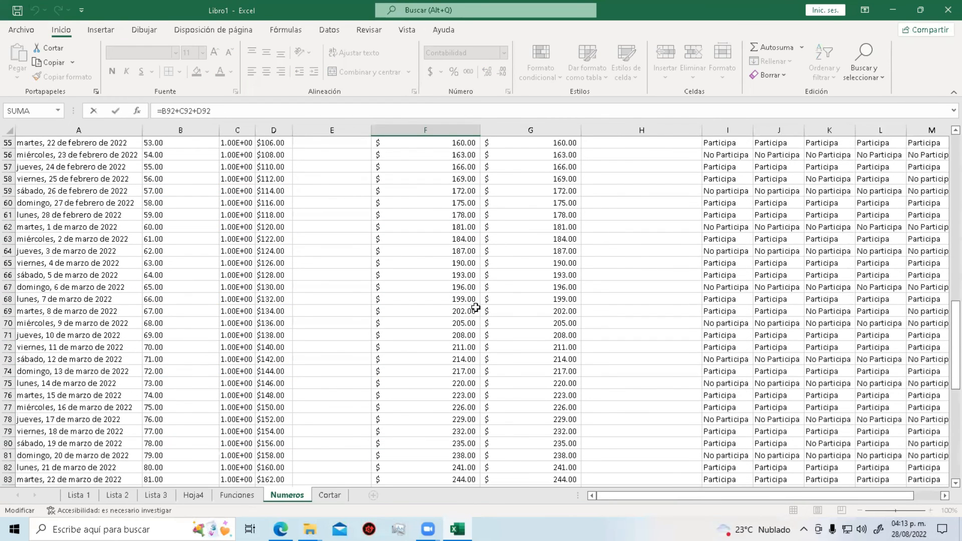
left_click(464, 178)
left_click(449, 284)
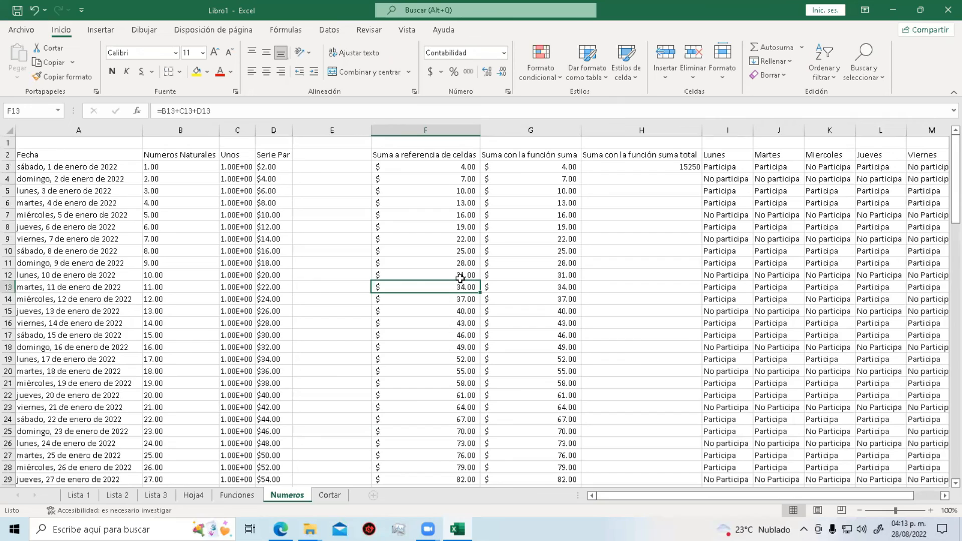
scroll(451, 296, "down", 20)
left_click(445, 300)
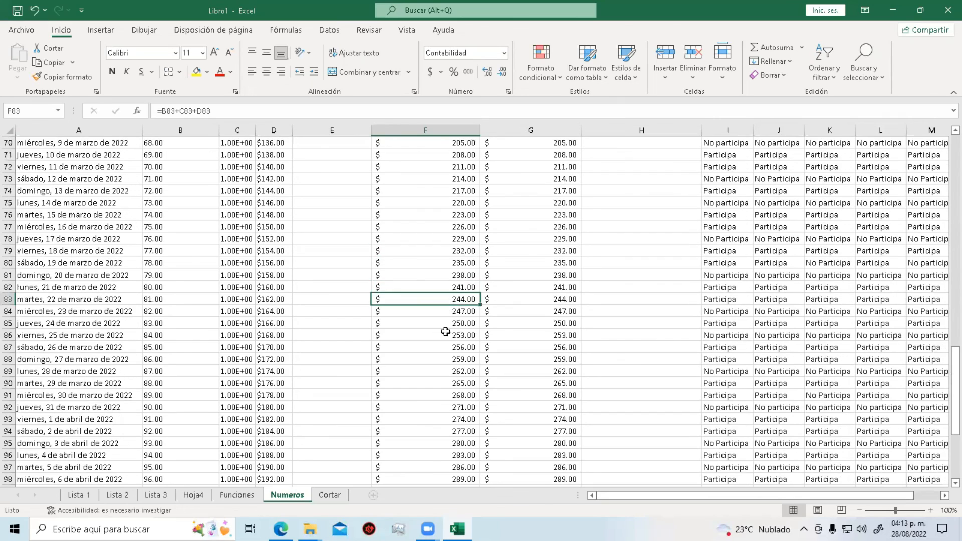
scroll(445, 331, "down", 5)
left_click(449, 310)
scroll(449, 310, "up", 20)
left_click(449, 311)
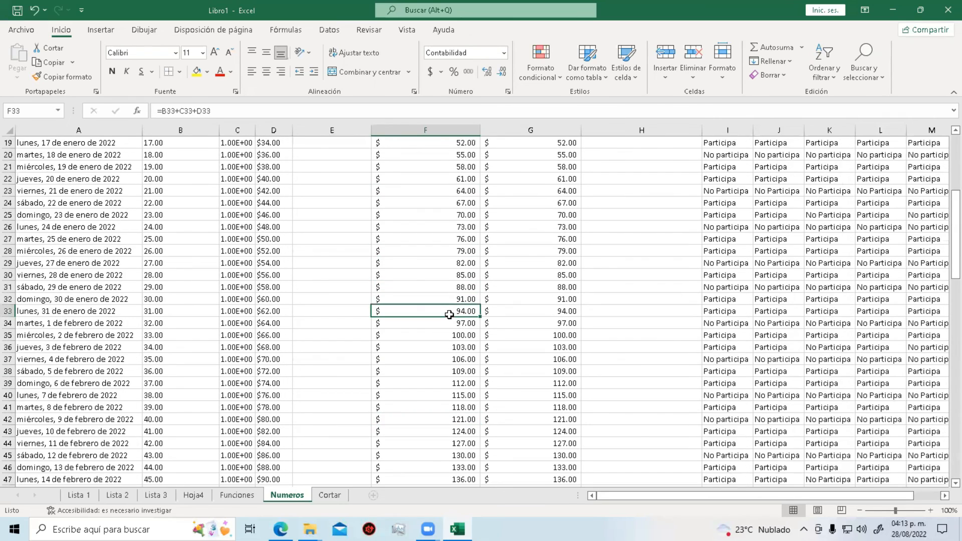
scroll(449, 314, "up", 6)
left_click(450, 279)
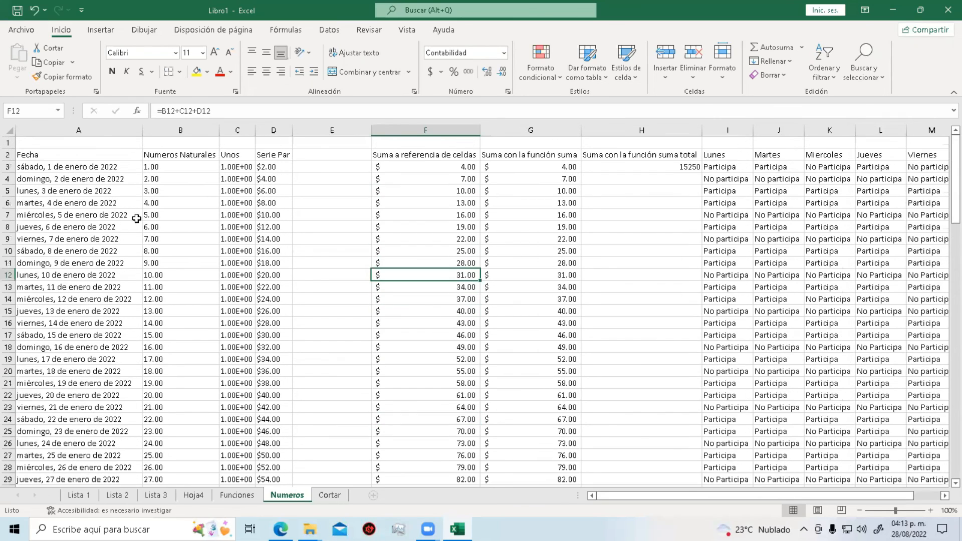
left_click(278, 180)
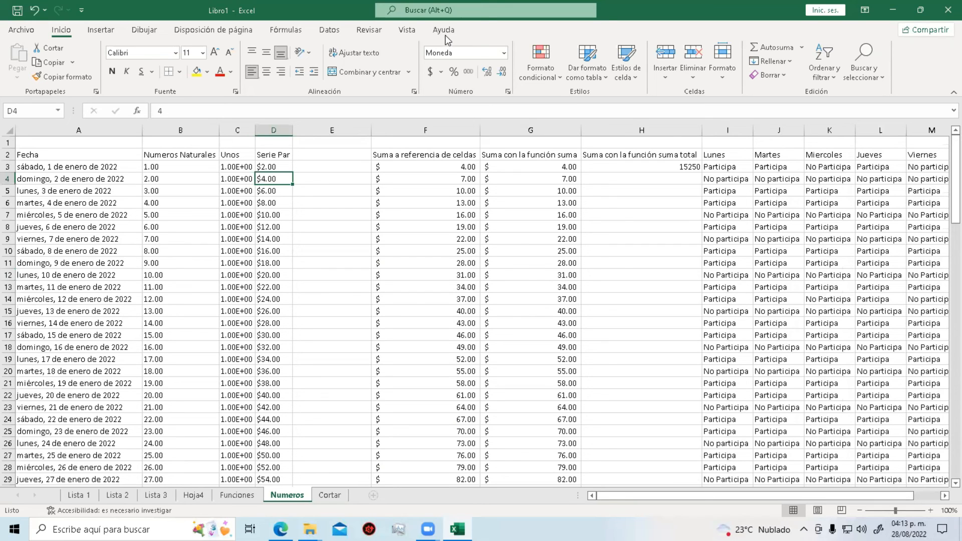
left_click(536, 262)
Apply the Texto format to the Lunes entries in I3:I102 and to the heading row A2:M2.
left_click_drag(68, 158, 732, 457)
left_click(741, 229)
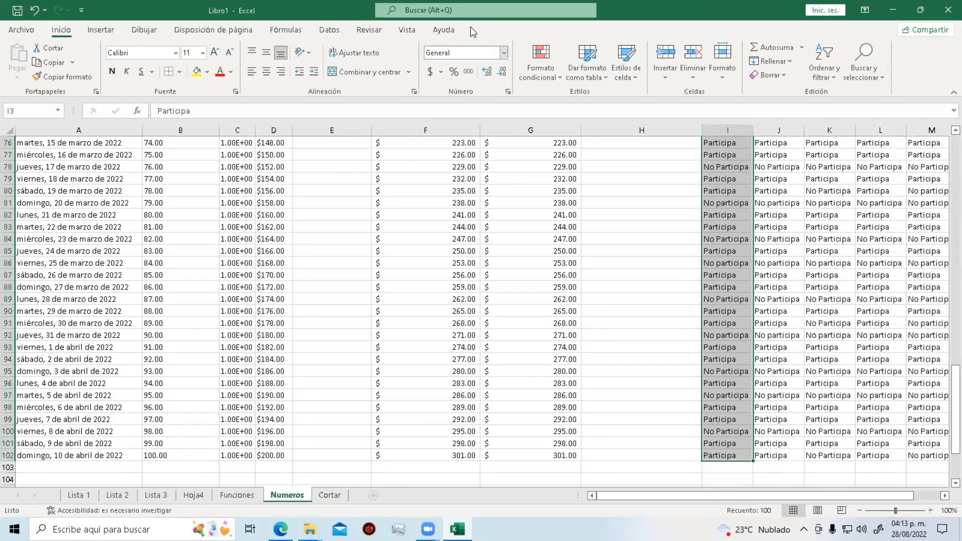
left_click(503, 52)
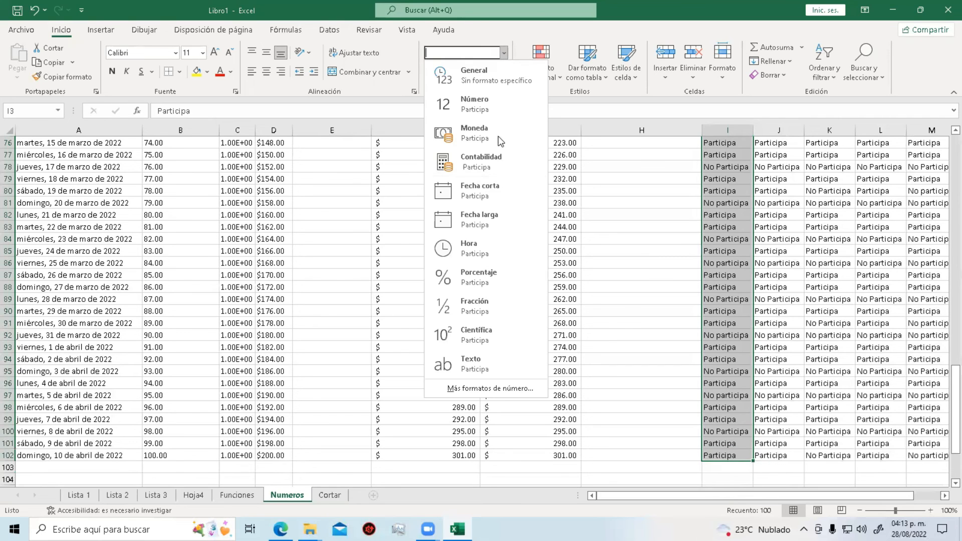
left_click(494, 366)
left_click_drag(47, 157, 802, 157)
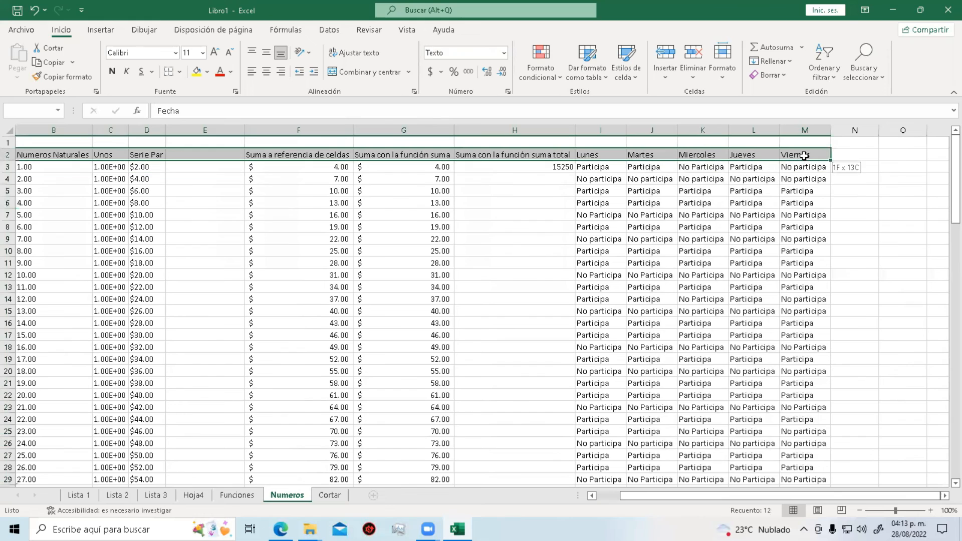
left_click(504, 53)
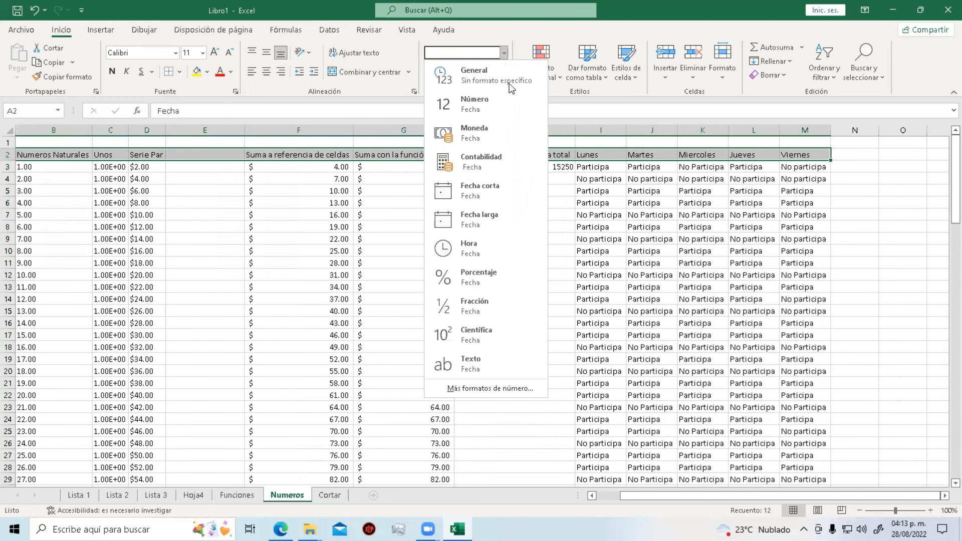
left_click(505, 371)
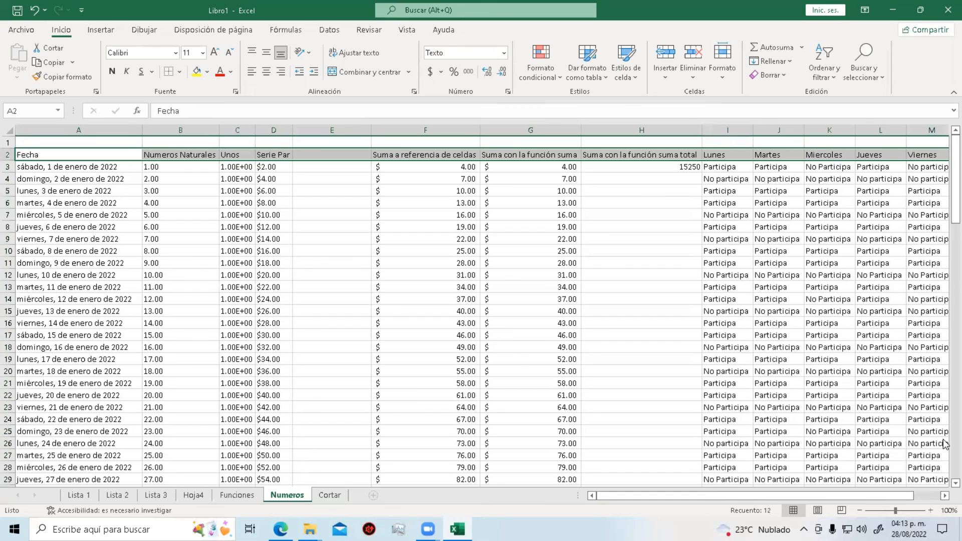
Apply the Texto format to all weekday attendance entries in I3:M102 and clear the selection.
left_click_drag(727, 166, 827, 469)
left_click(505, 53)
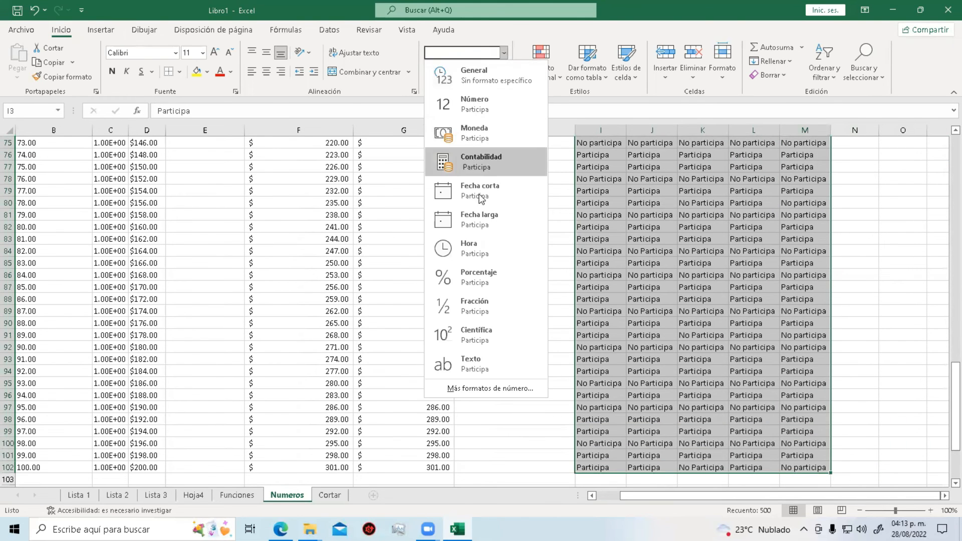
left_click(485, 359)
left_click(545, 273)
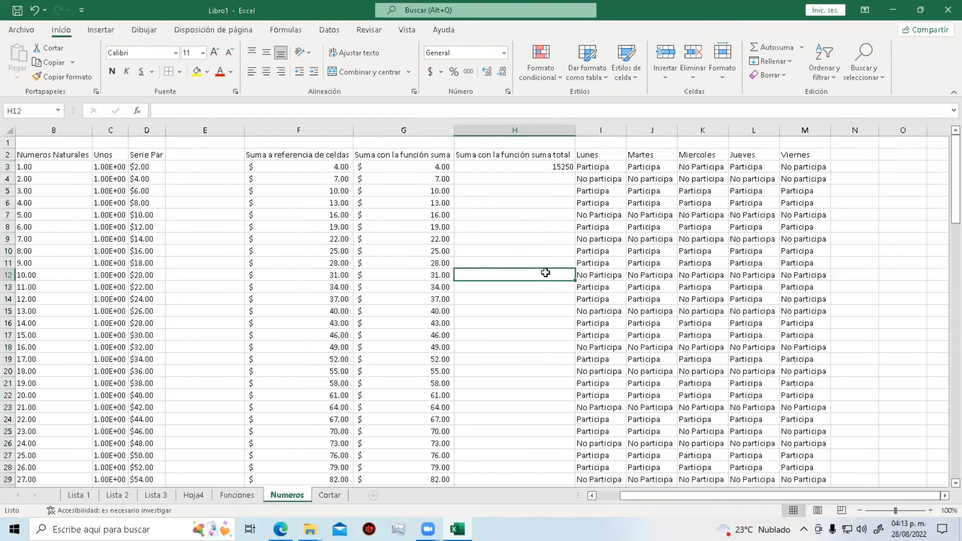
Copy the block A2:M23, from the Fecha heading to the Viernes column.
scroll(685, 497, "left", 3)
left_click_drag(58, 157, 796, 406)
right_click(566, 243)
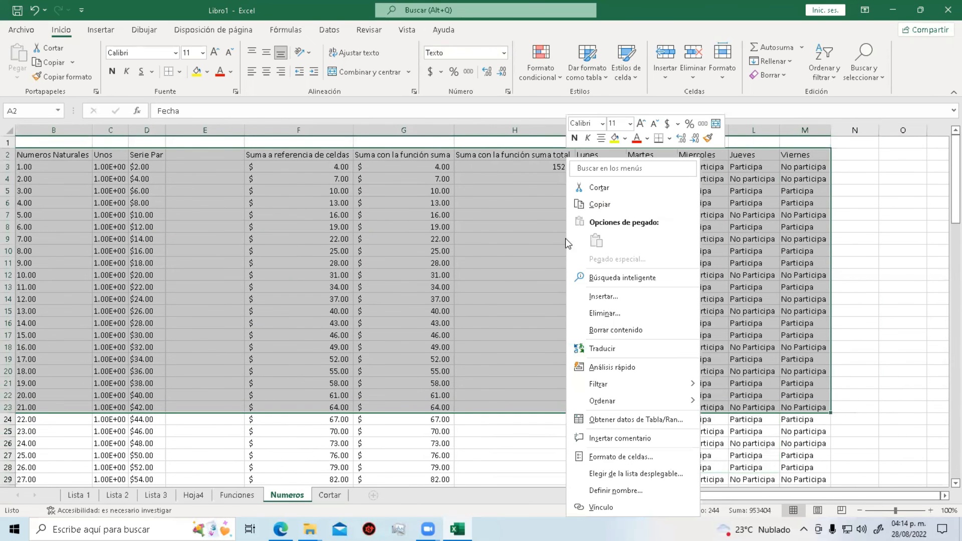
left_click(609, 206)
Add a new sheet before Cortar and preview the paste options for the copied block at cell B4.
left_click(373, 495)
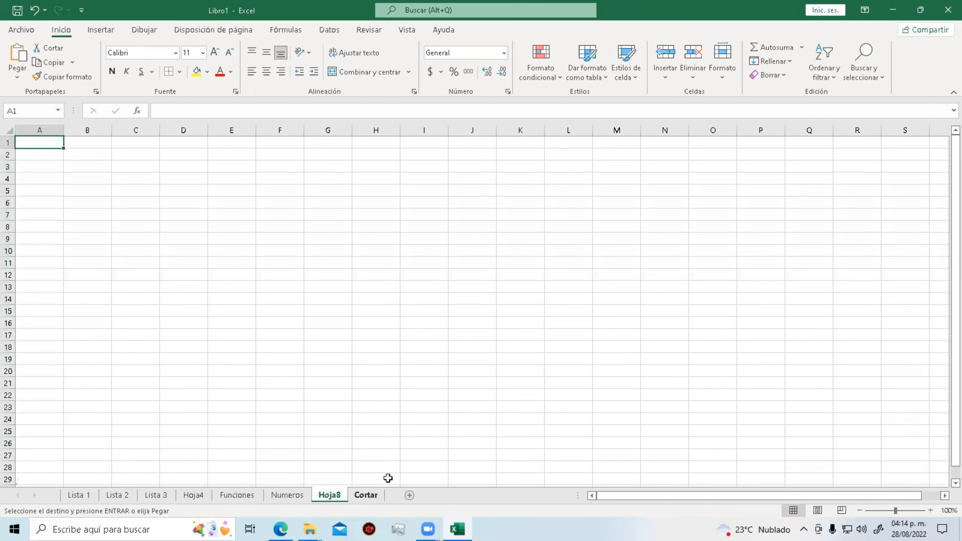
left_click(83, 182)
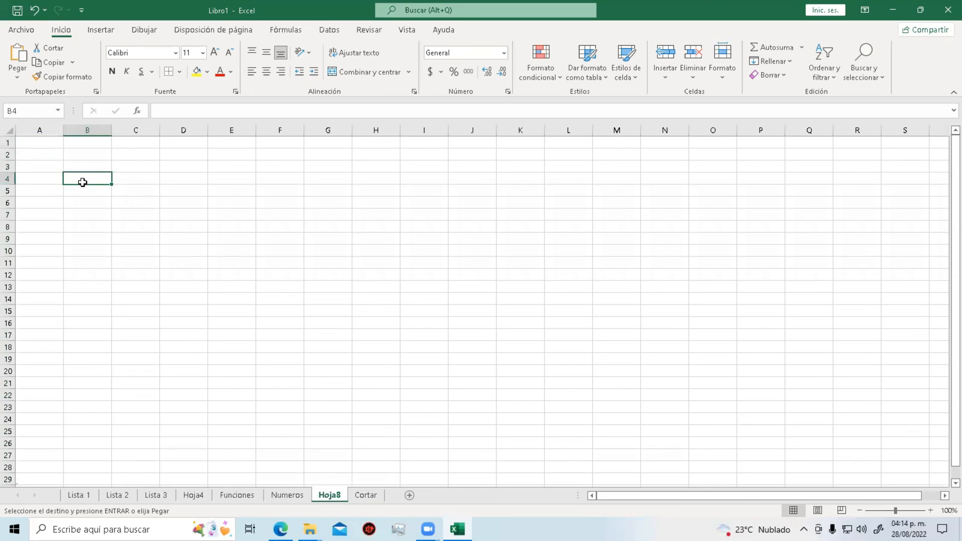
left_click(8, 81)
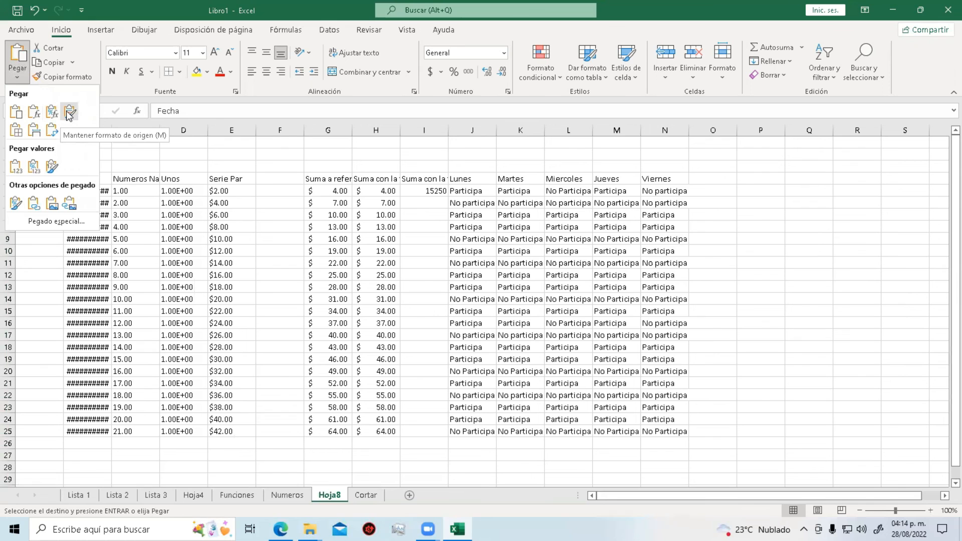
Format the block A2:M23 on the Numeros sheet as a table with the light green header style, adding a generic header row.
left_click(296, 501)
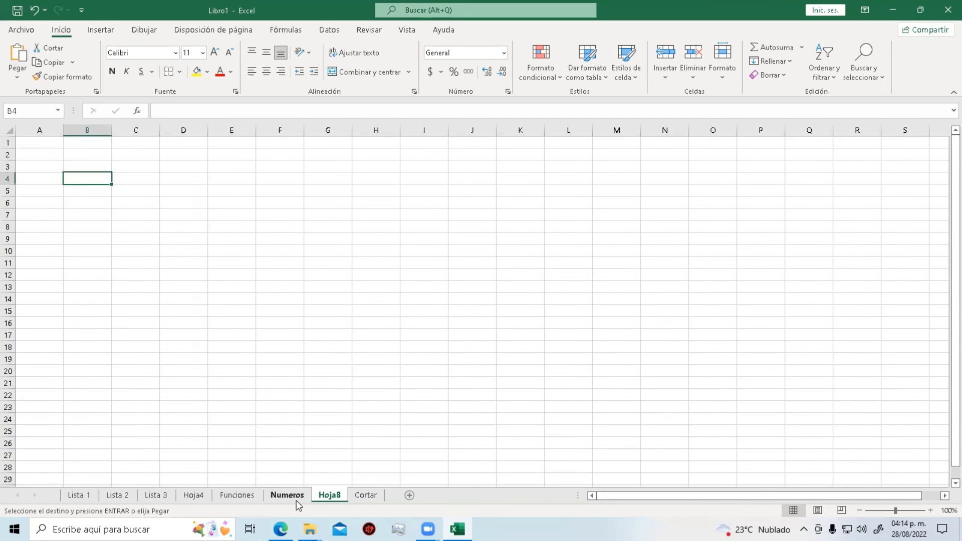
left_click(297, 500)
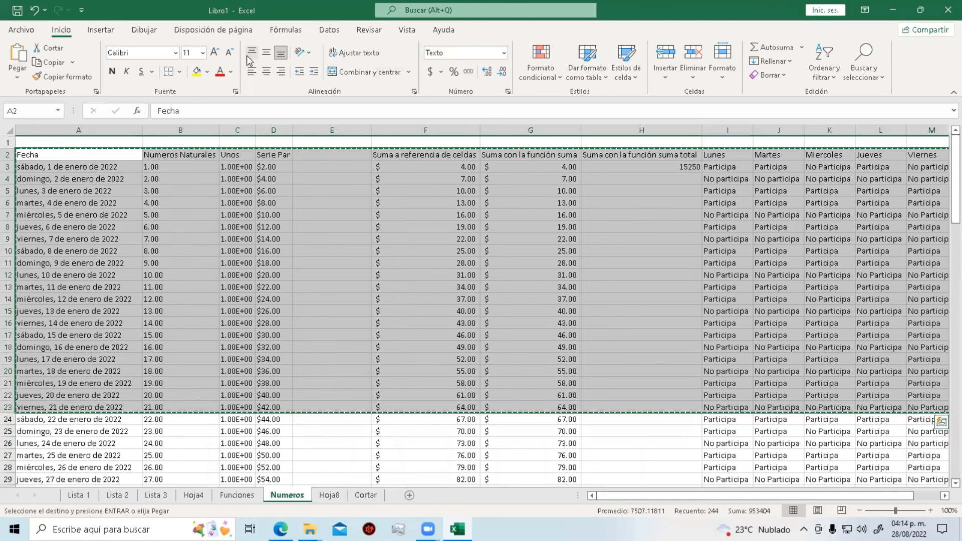
left_click(584, 73)
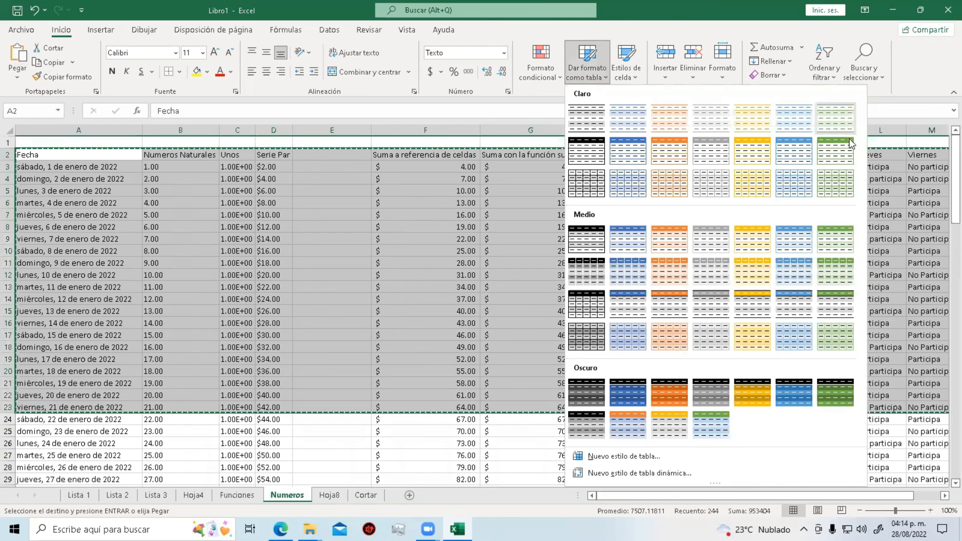
left_click(835, 151)
left_click(473, 315)
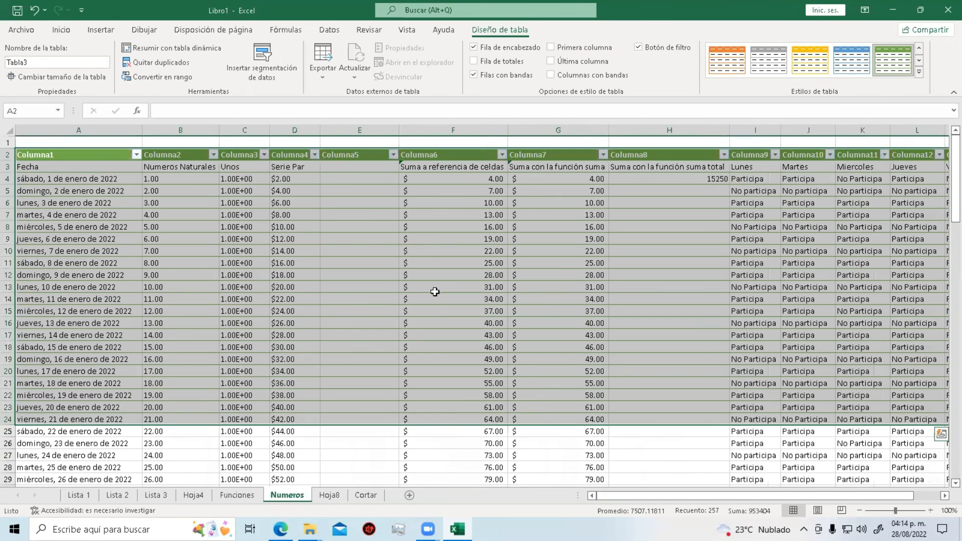
Copy the green table from the Numeros sheet and paste it at B4 of Hoja8 with Mantener formato de origen.
right_click(444, 283)
left_click(477, 188)
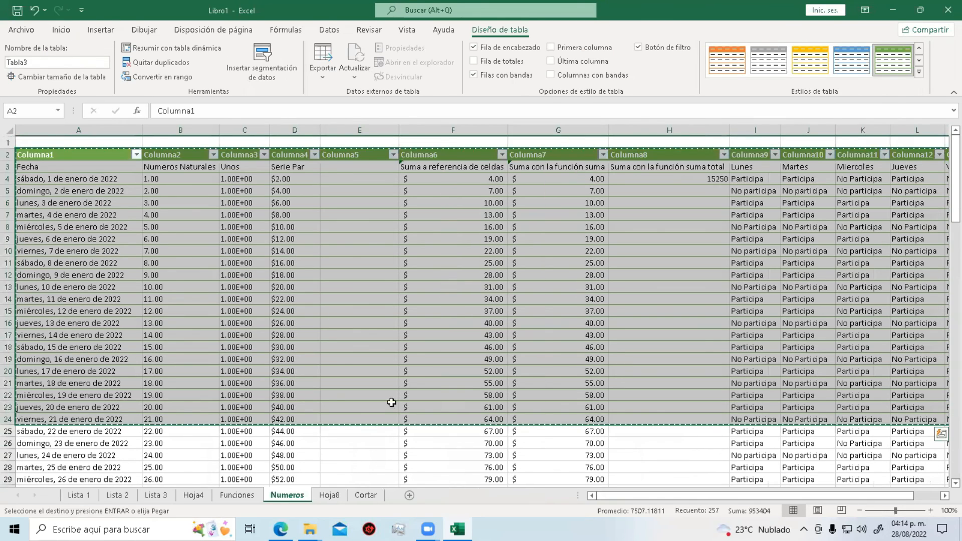
left_click(365, 496)
left_click(330, 496)
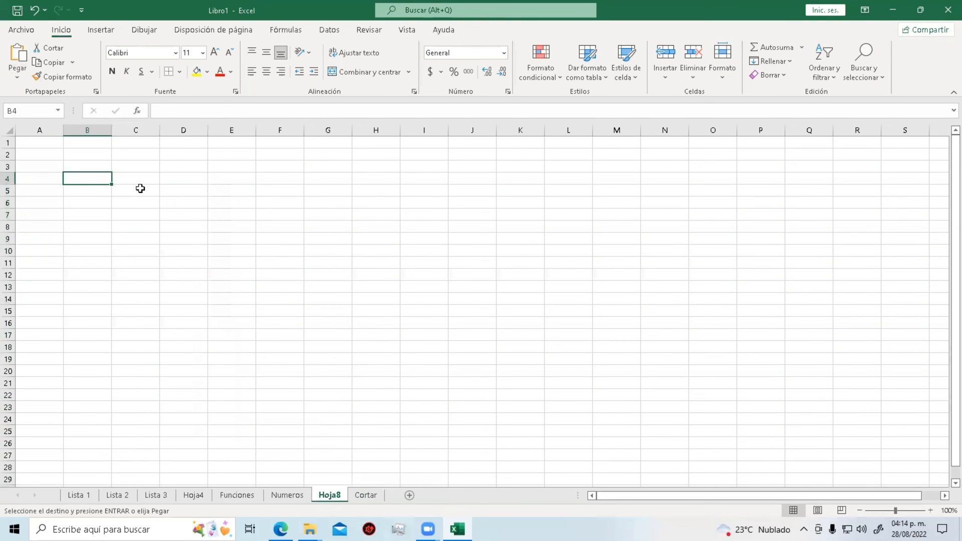
left_click(17, 75)
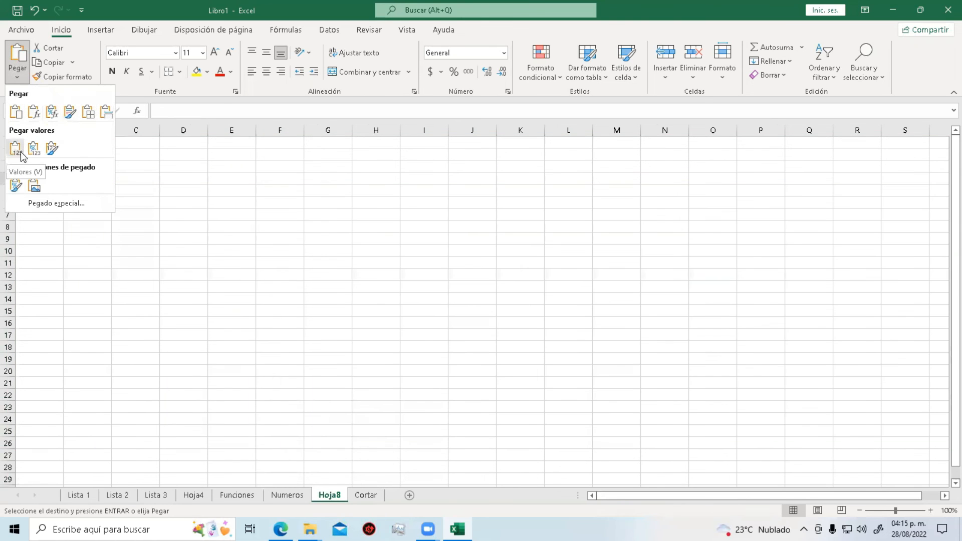
left_click(69, 117)
Paste the copied table again at B31 of Hoja8 with the standard paste option.
scroll(243, 322, "down", 9)
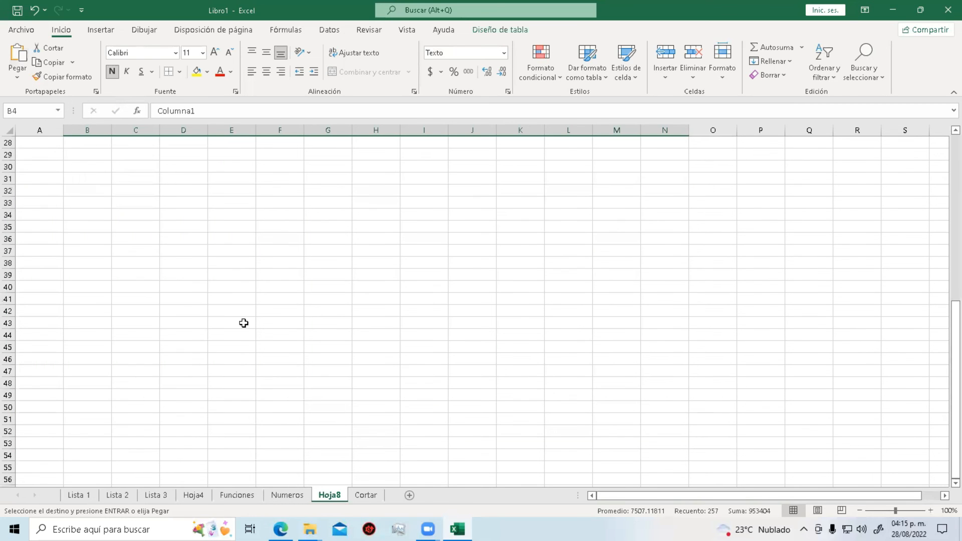
right_click(96, 176)
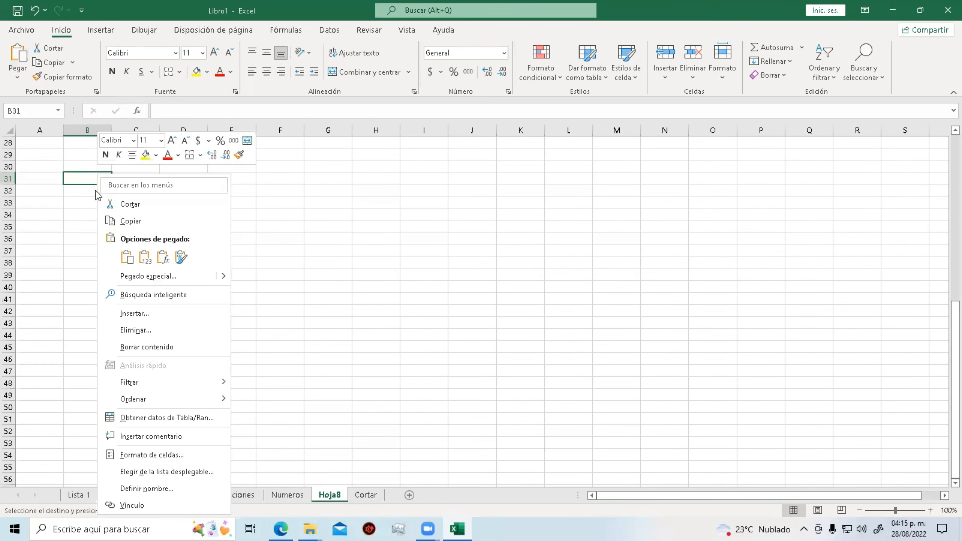
left_click(127, 257)
Compare the table pasted at B31 with the one at B4, checking the header style, alignment and cell contents.
left_click(97, 190)
left_click(114, 192)
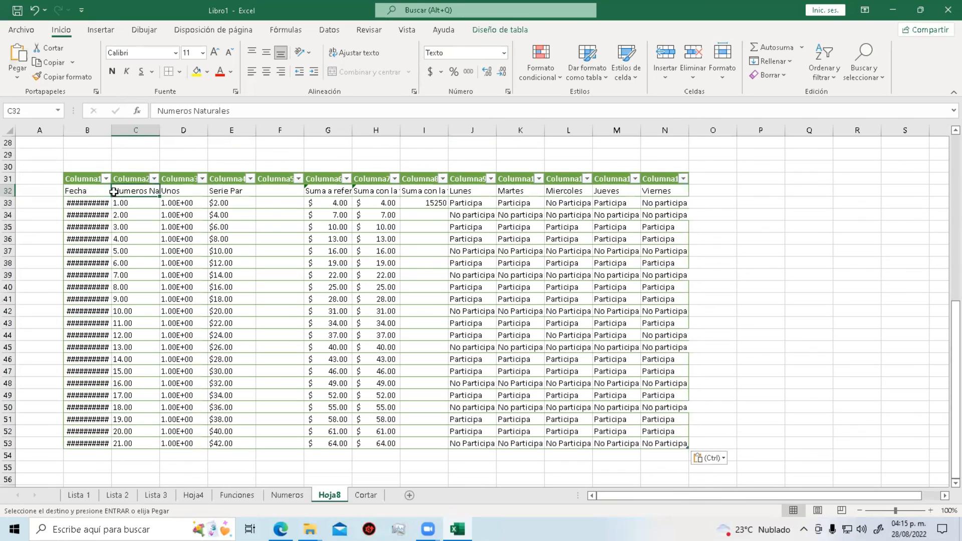
left_click(178, 203)
left_click(193, 219)
left_click(251, 221)
left_click(322, 229)
left_click(442, 234)
left_click(597, 258)
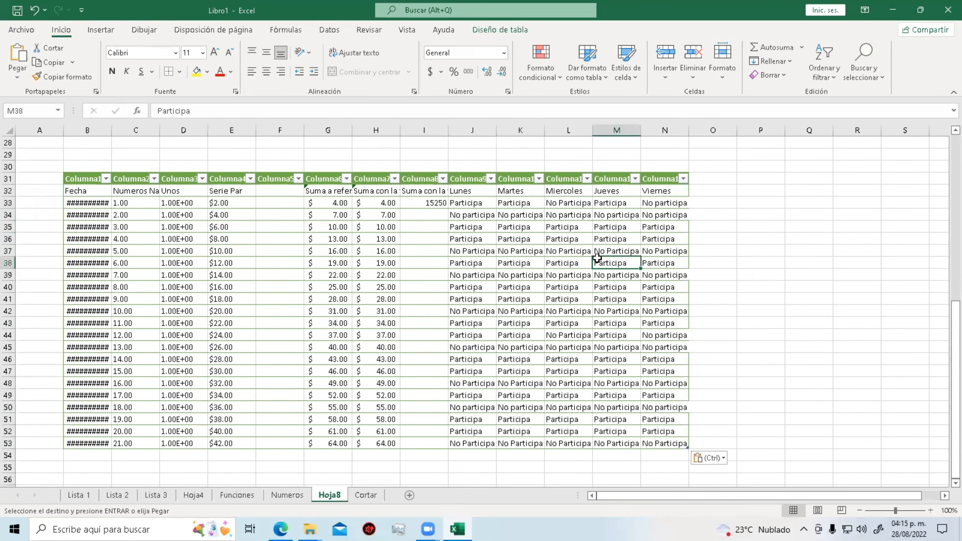
left_click(361, 266)
left_click(480, 260)
left_click(597, 251)
left_click(506, 236)
left_click(468, 215)
left_click(465, 191)
left_click(471, 179)
left_click(412, 179)
left_click(359, 175)
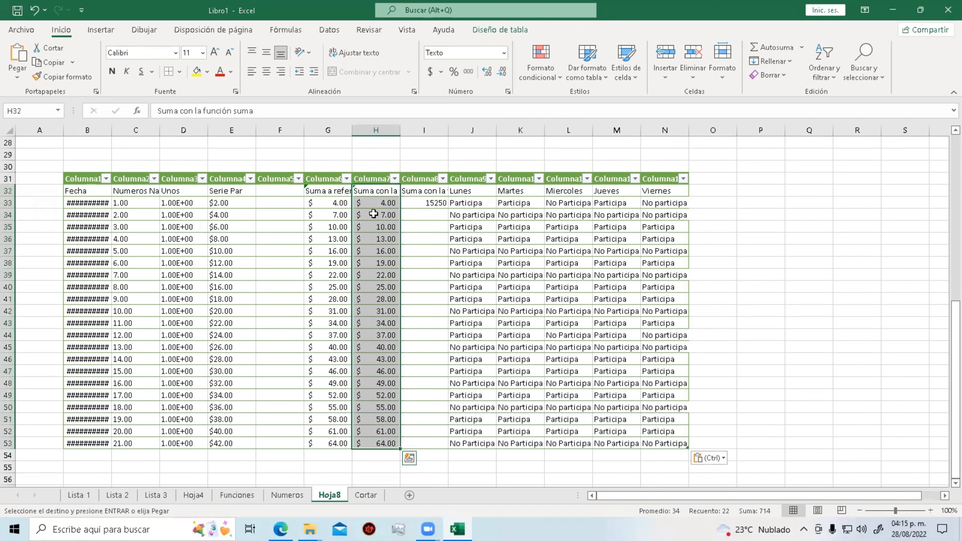
left_click(291, 225)
left_click(272, 193)
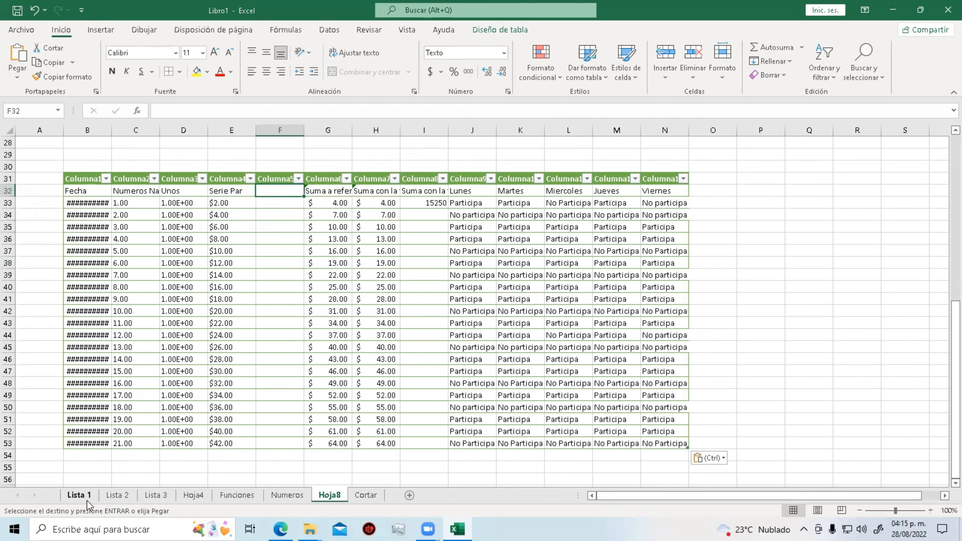
scroll(325, 301, "up", 9)
left_click(258, 290)
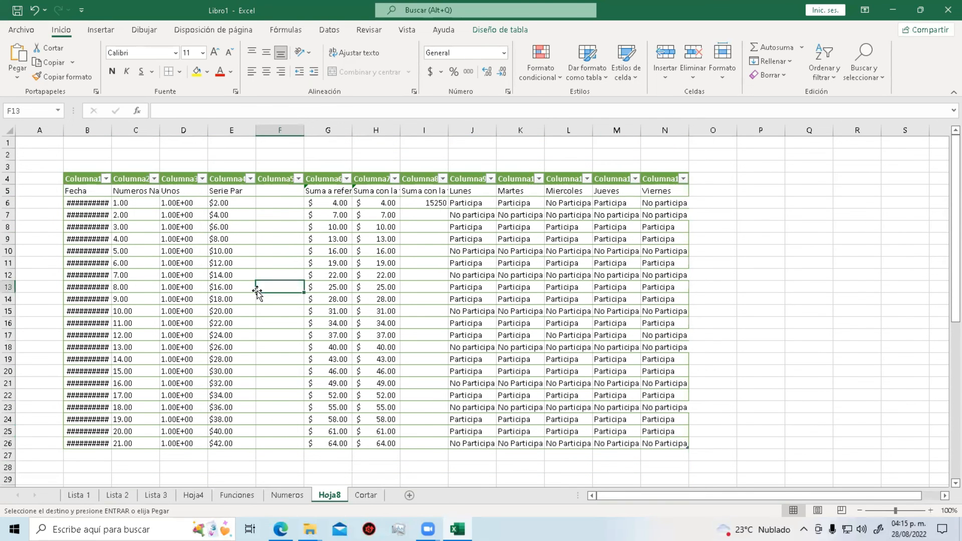
left_click(307, 252)
left_click(441, 263)
left_click(583, 262)
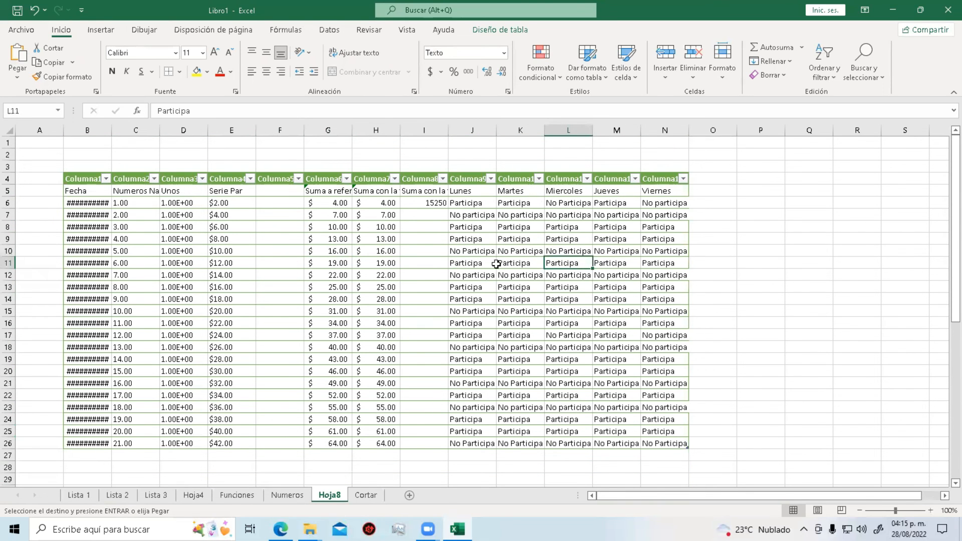
Paste the copied table at B58 of Hoja8, keeping only its formulas and number formats.
scroll(381, 305, "down", 16)
left_click(94, 283)
left_click(89, 252)
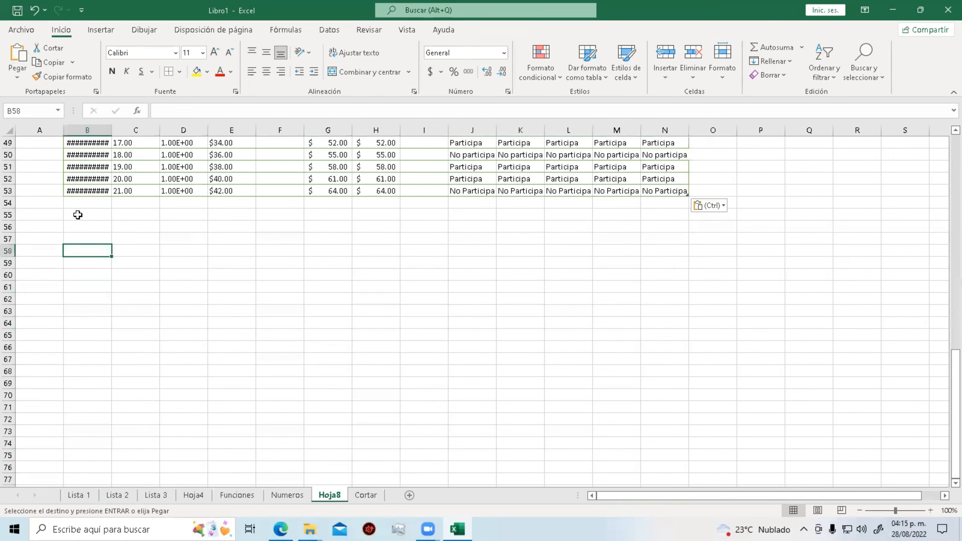
left_click(17, 77)
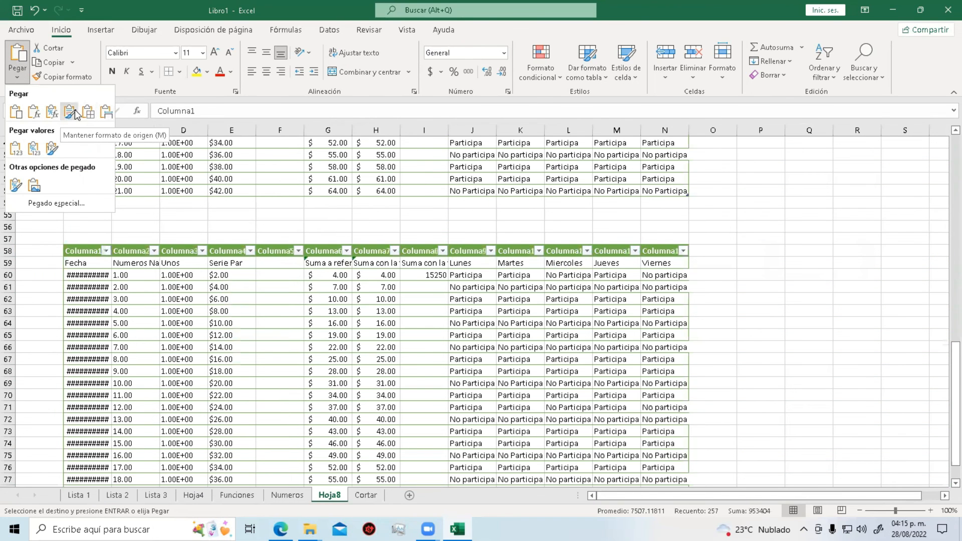
left_click(52, 112)
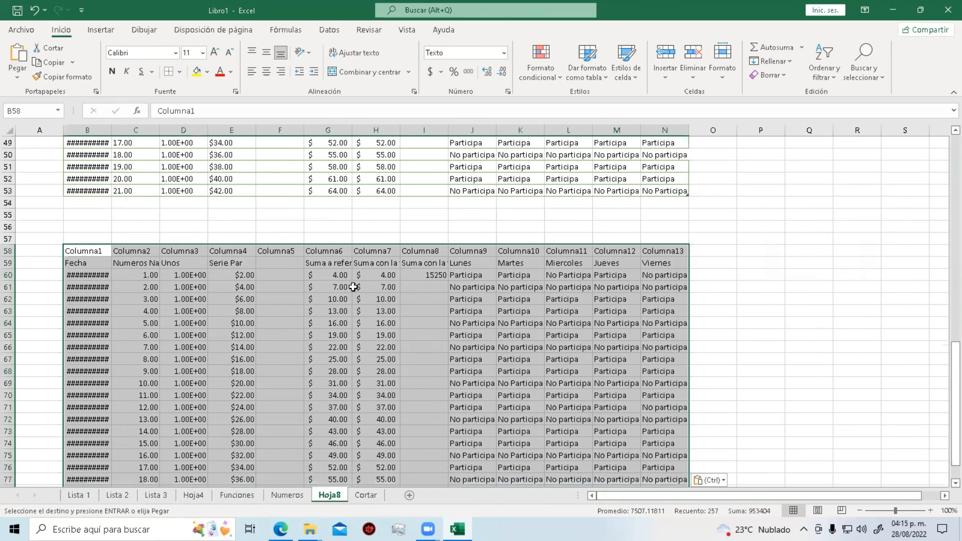
Examine the number columns, sum formulas and attendance entries of the block pasted at B58.
scroll(381, 301, "down", 5)
scroll(371, 295, "up", 4)
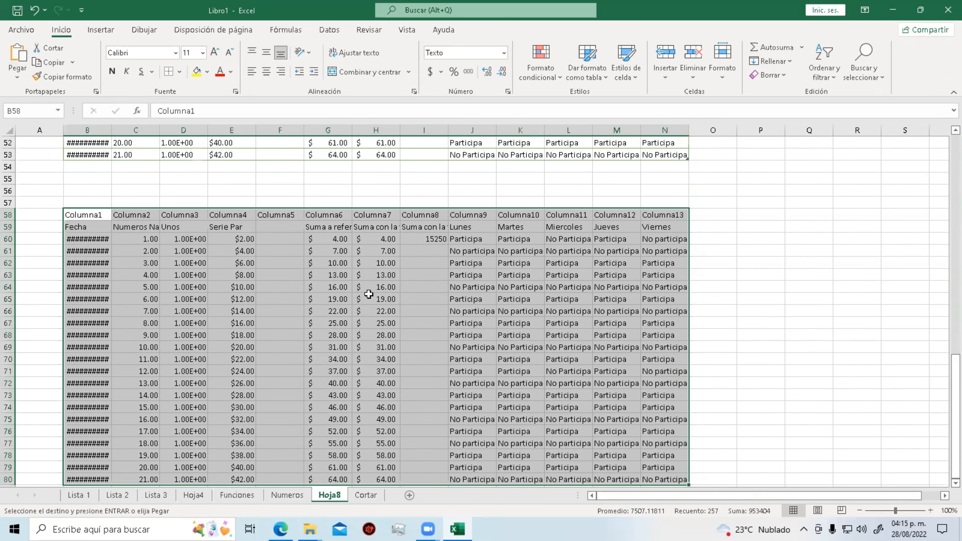
left_click(194, 248)
left_click(242, 240)
left_click(369, 253)
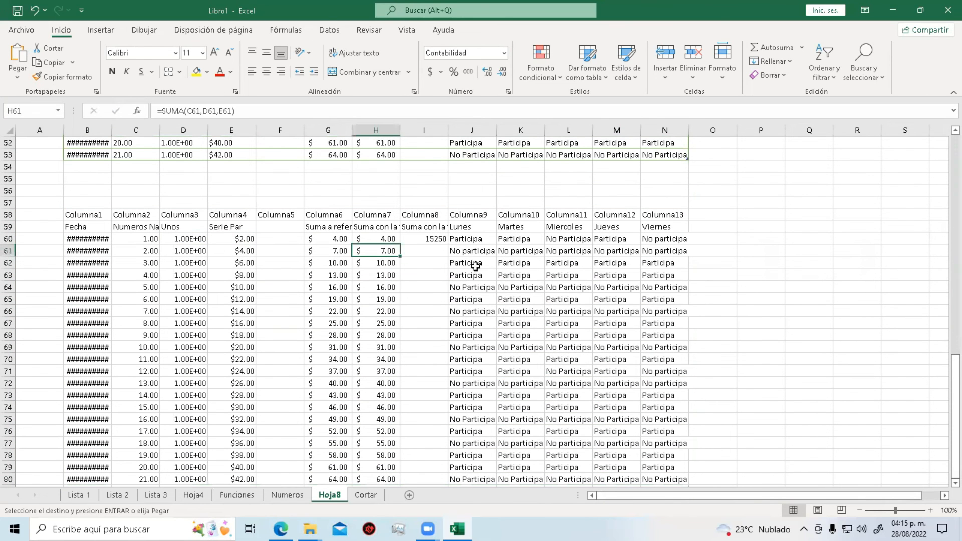
left_click(475, 265)
left_click(163, 268)
left_click(131, 240)
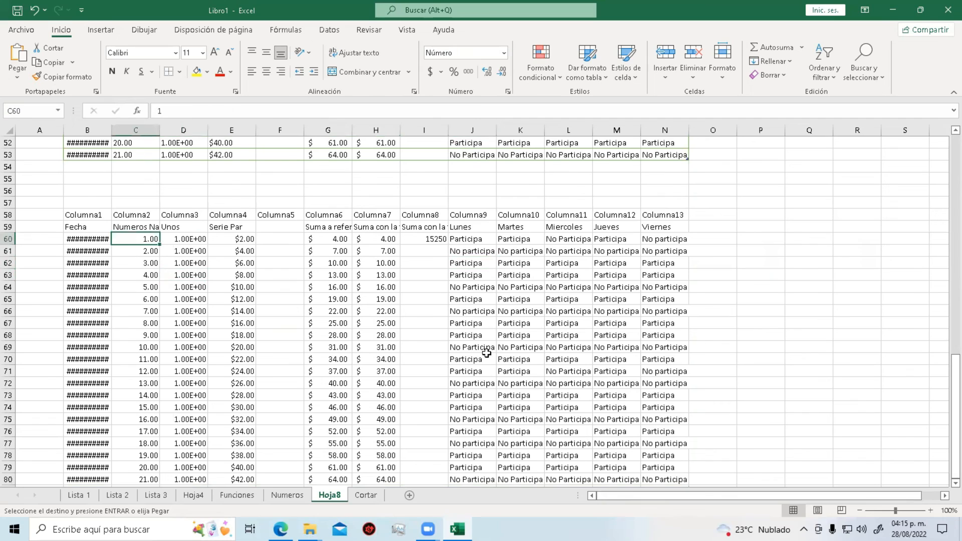
Select the tables B4:N26 and B31:N53 in turn and compare them with the unstyled block at B58.
scroll(486, 353, "up", 17)
left_click_drag(83, 179, 684, 443)
scroll(226, 329, "down", 9)
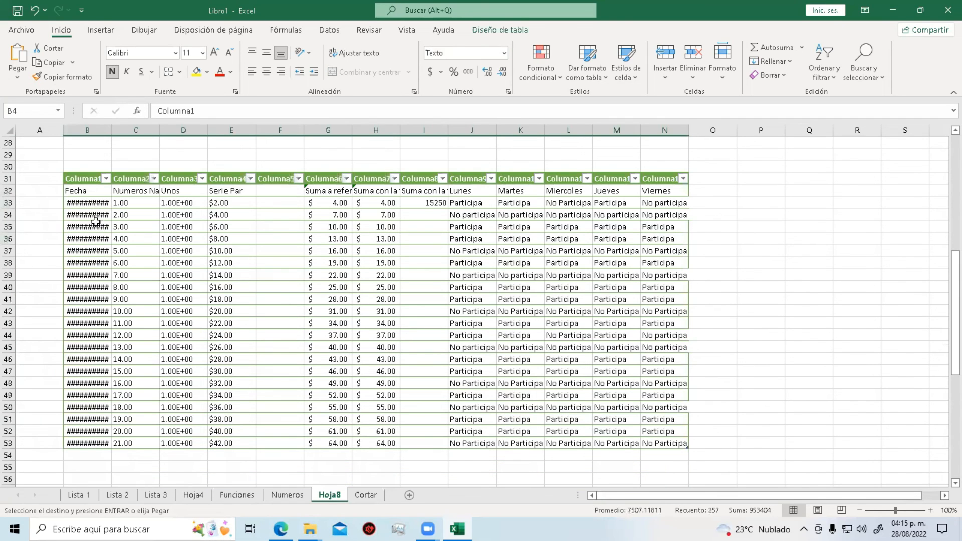
left_click_drag(78, 180, 685, 444)
key("ctrl+v")
left_click(756, 386)
scroll(369, 352, "down", 4)
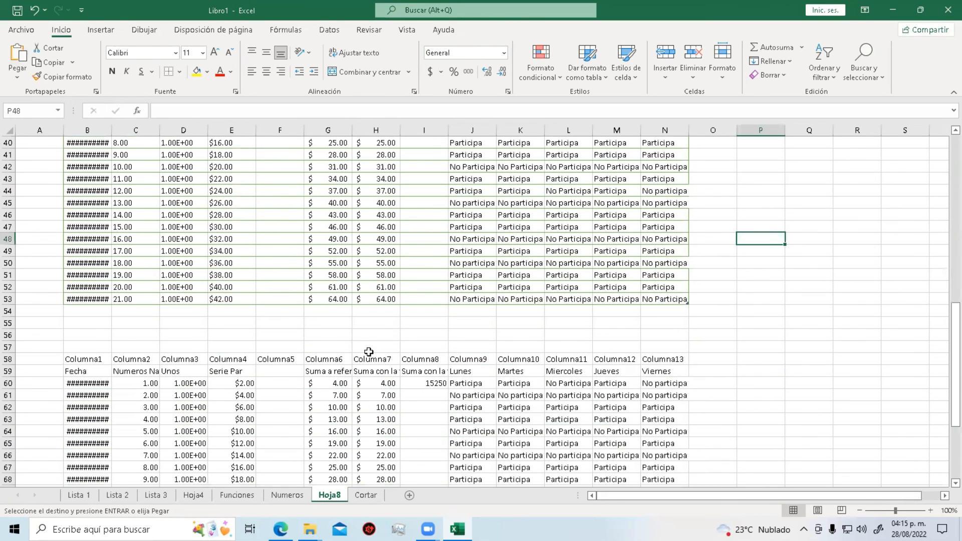
scroll(373, 351, "up", 6)
left_click(457, 289)
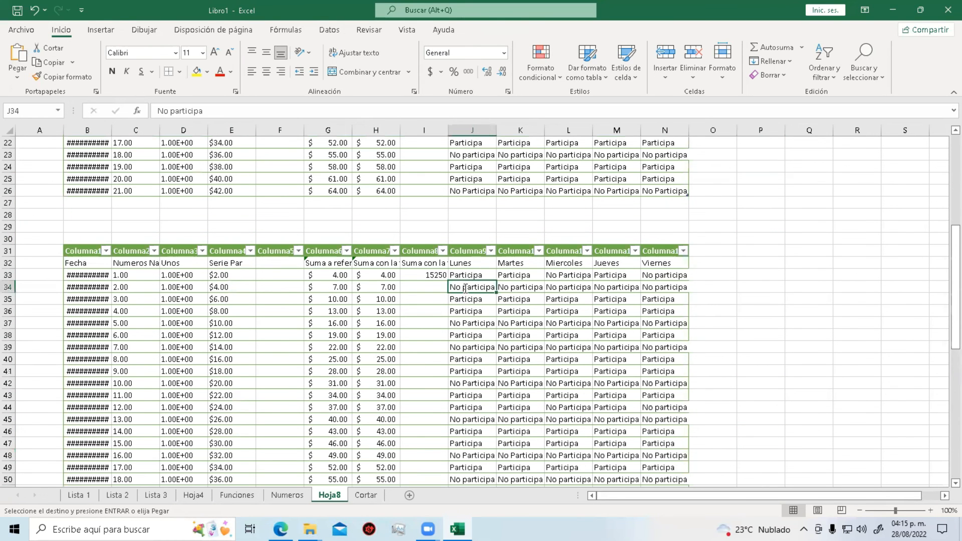
left_click(510, 371)
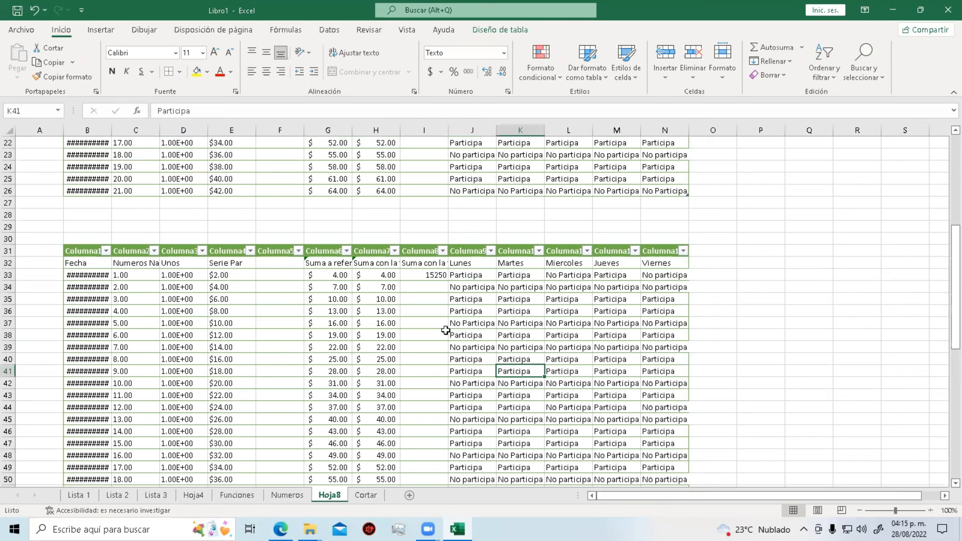
Check the content and number format of the Lunes entry in J35 and of nearby attendance cells.
double_click(472, 299)
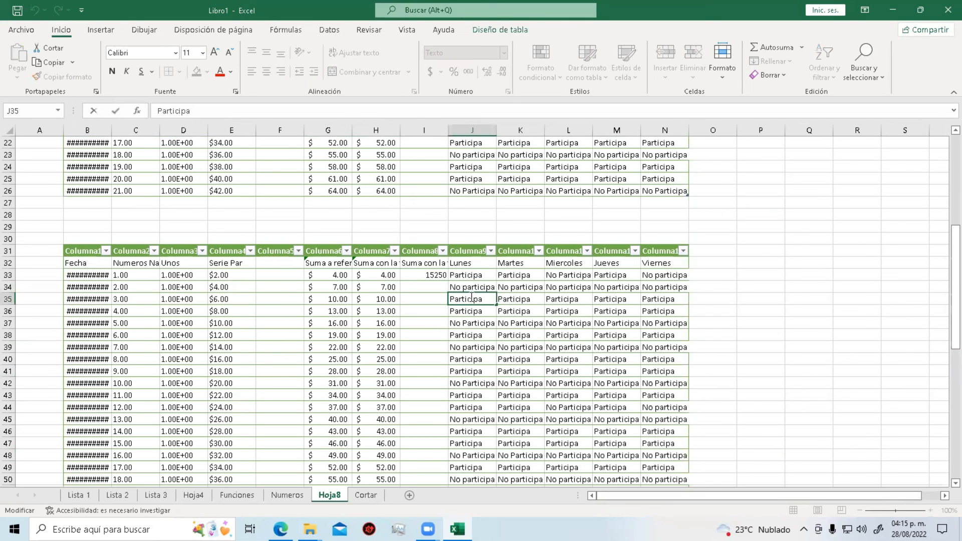
key("Escape")
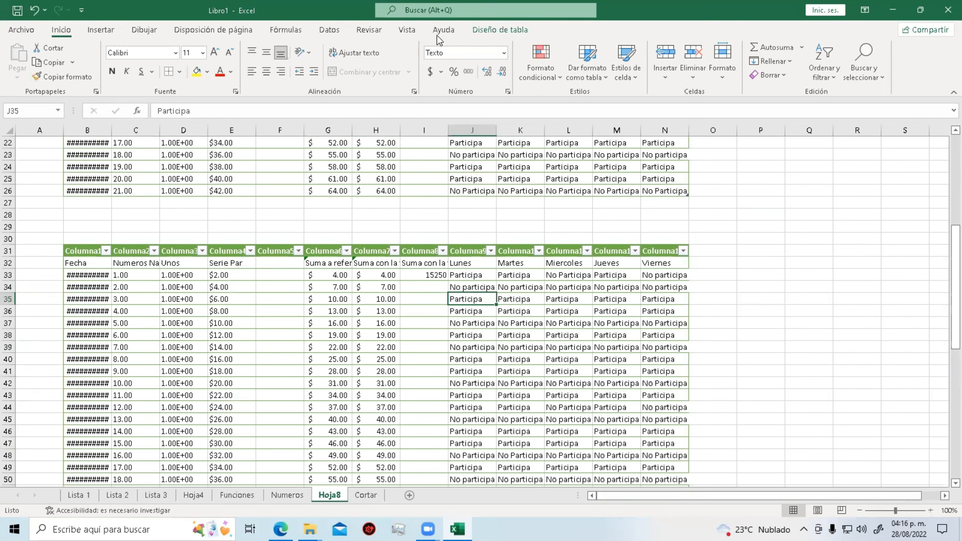
left_click(499, 53)
left_click(484, 69)
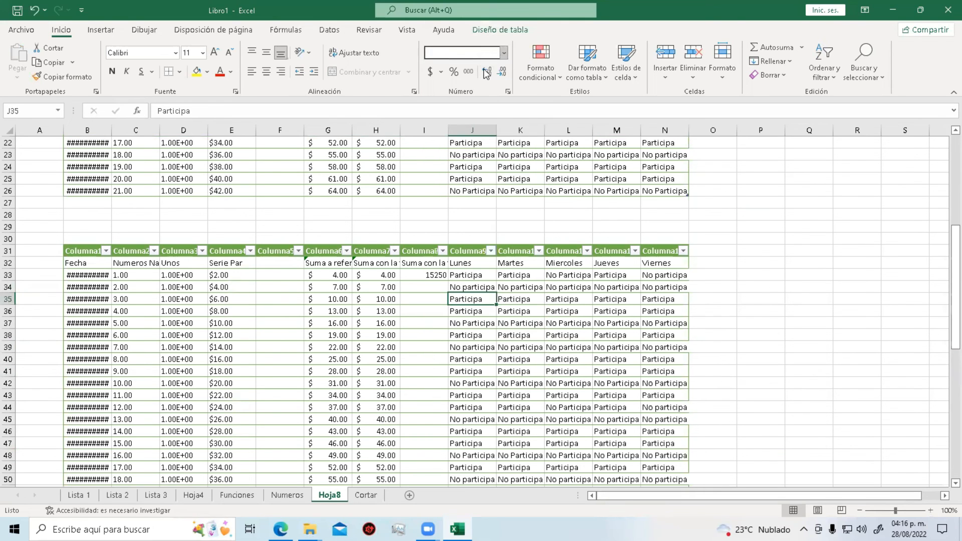
left_click(654, 360)
left_click(549, 361)
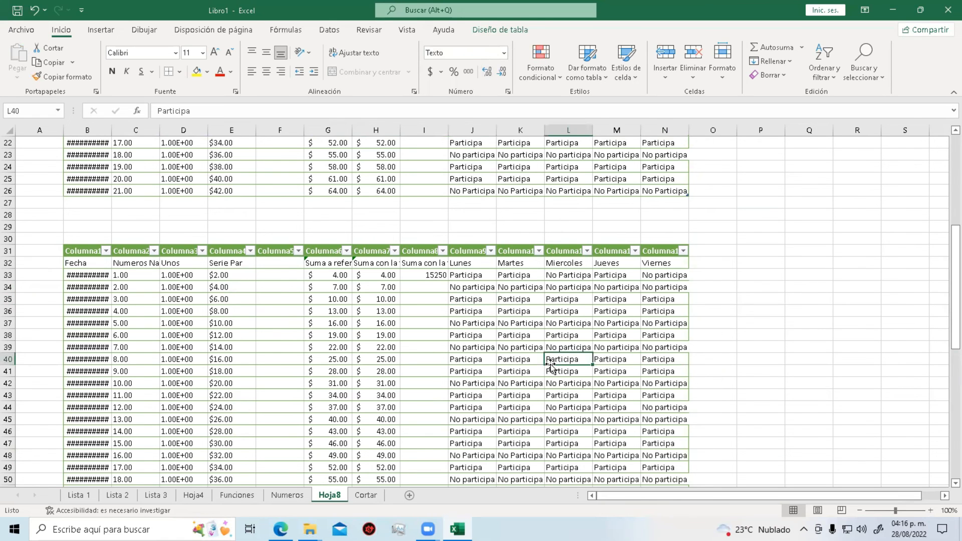
Format B58:N80 as a table with headers, using the style Gris, Estilo de tabla oscuro 4.
scroll(544, 365, "down", 7)
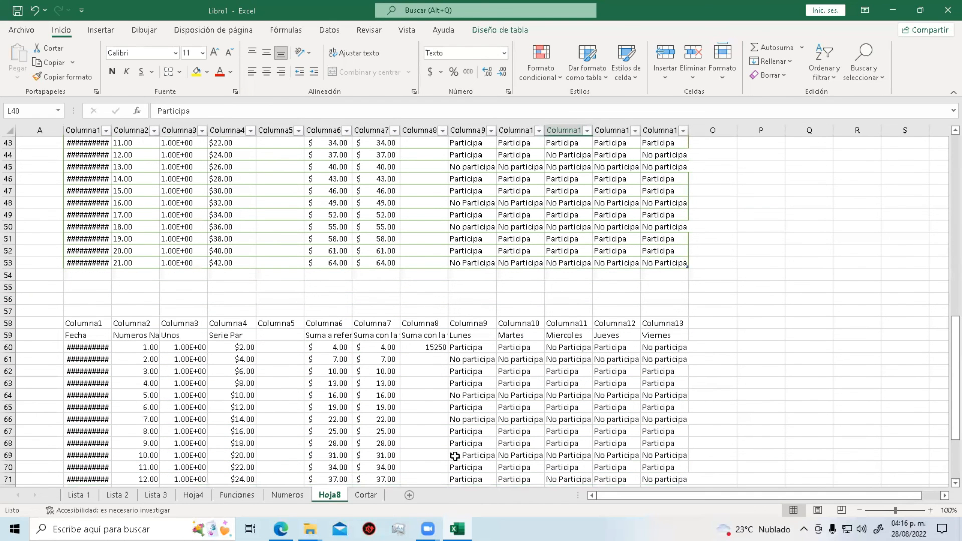
scroll(451, 461, "down", 2)
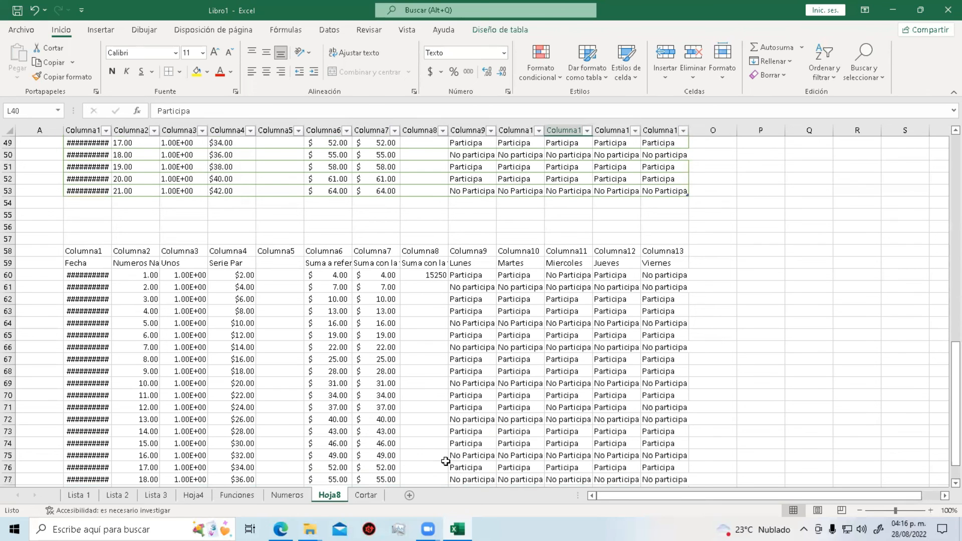
left_click_drag(74, 255, 667, 466)
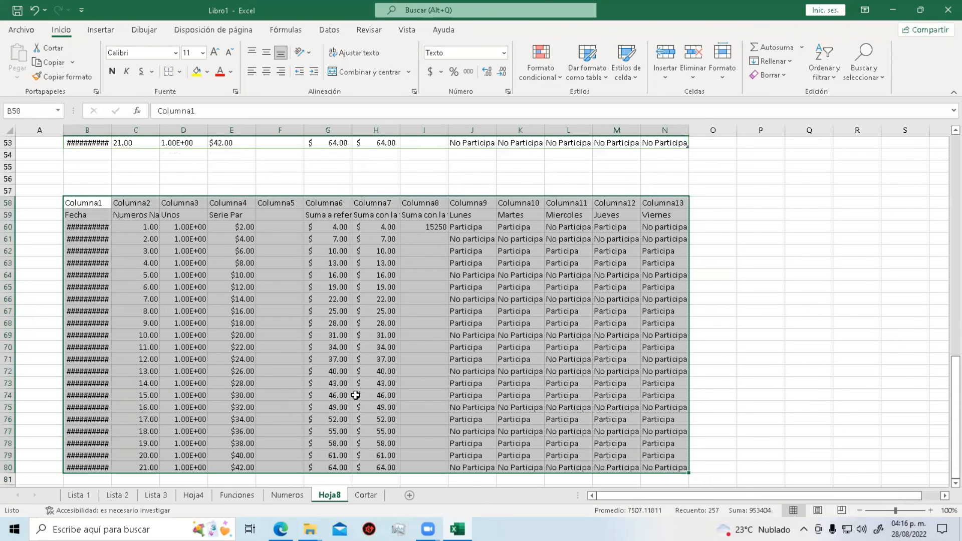
left_click(588, 63)
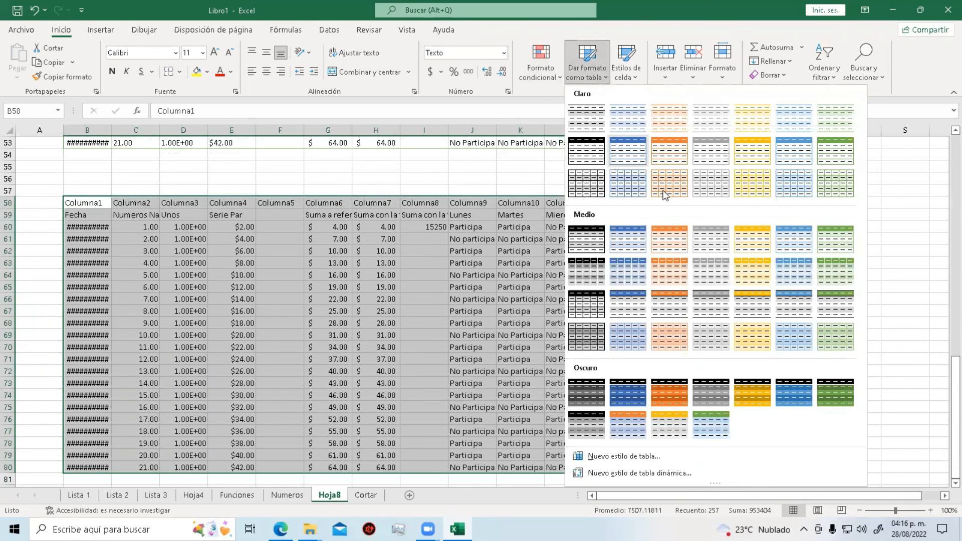
left_click(698, 388)
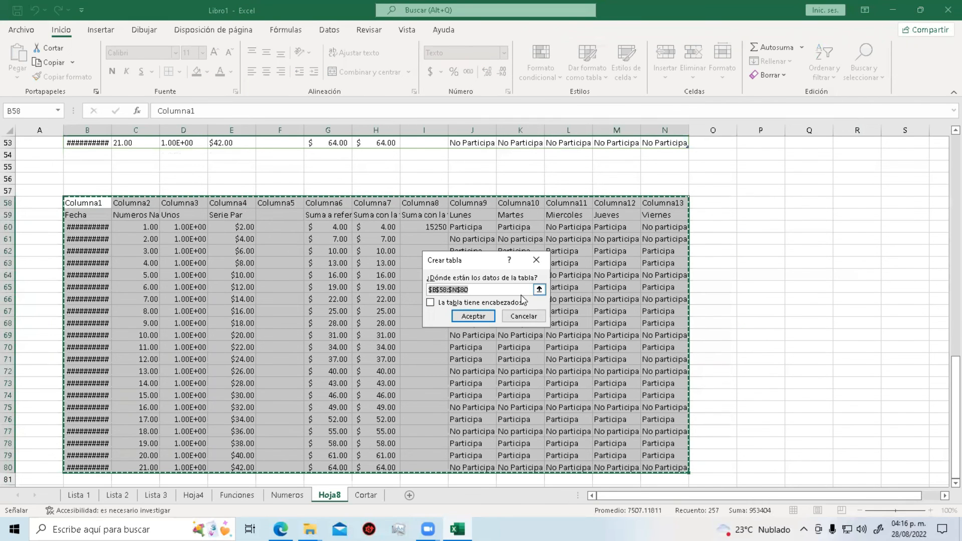
left_click(430, 302)
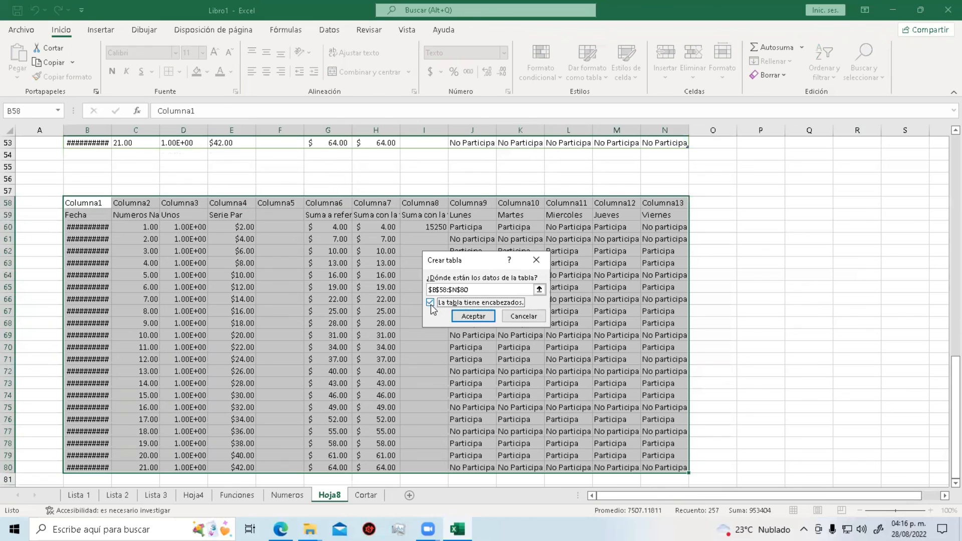
left_click(462, 317)
left_click(587, 321)
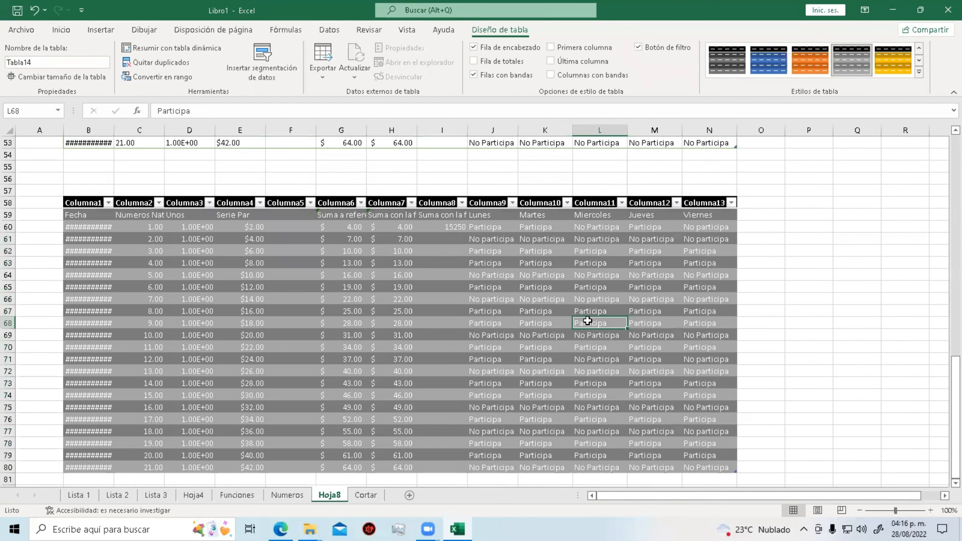
left_click_drag(96, 202, 732, 202)
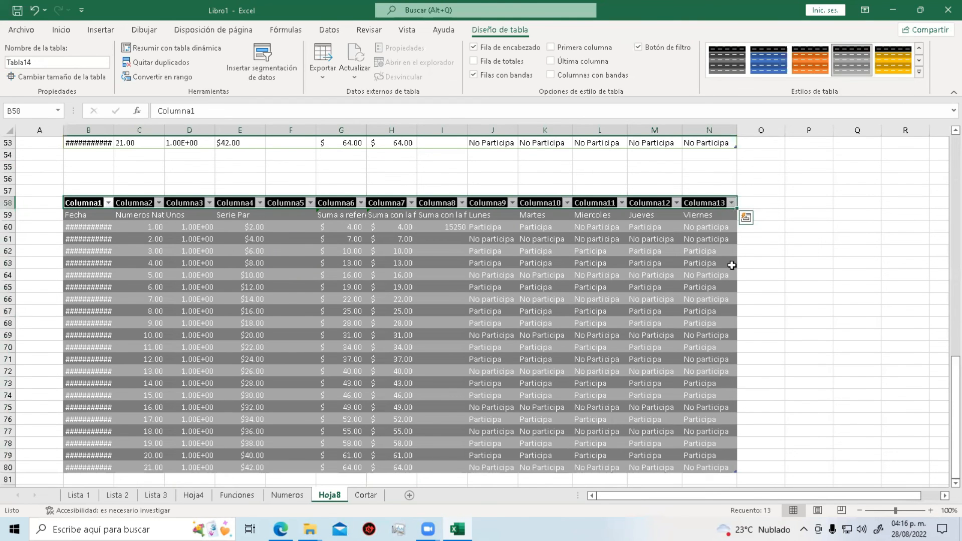
left_click(767, 273)
Apply the dark blue table style with a black header row to the table at B31:N53.
scroll(766, 273, "up", 8)
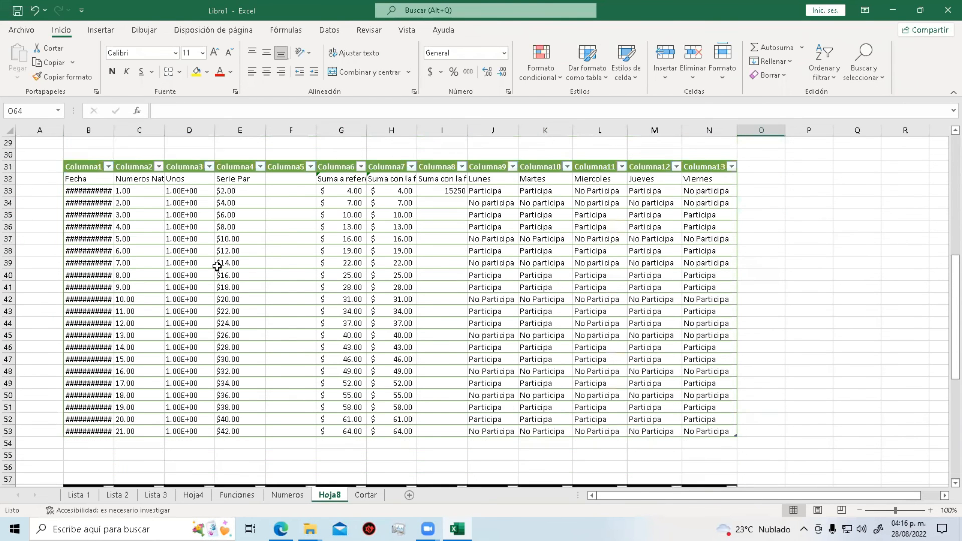
scroll(217, 266, "up", 1)
left_click_drag(80, 216, 723, 466)
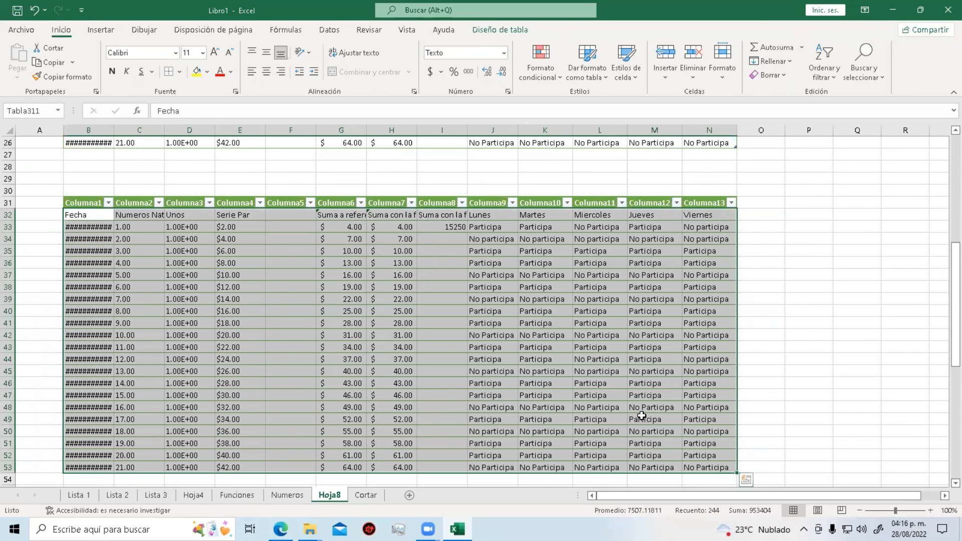
left_click(587, 66)
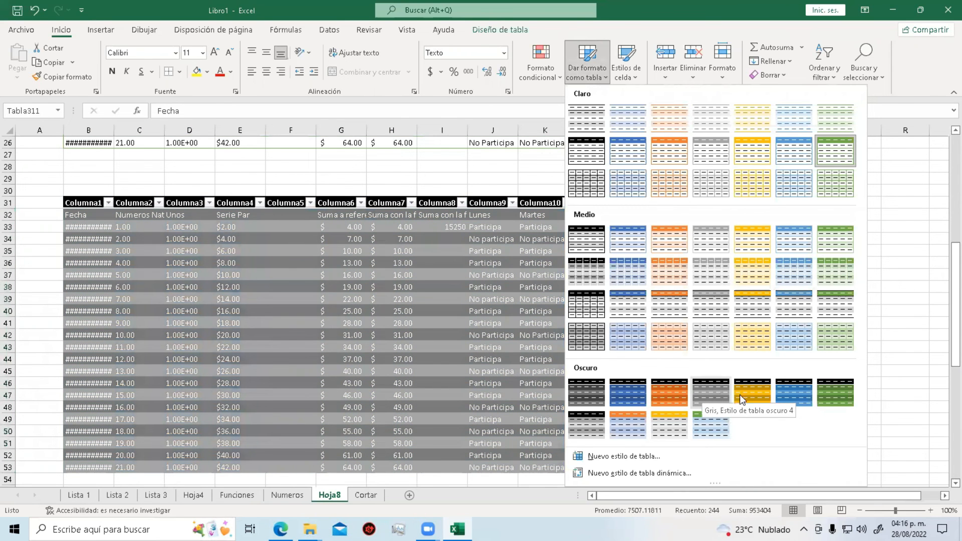
left_click(798, 391)
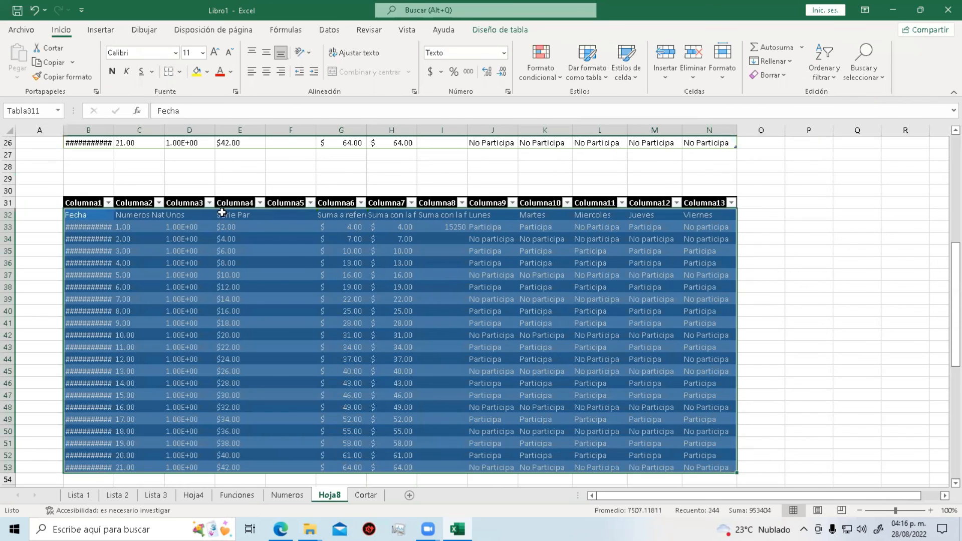
Remove the header row containing the Columna labels from the dark blue table.
left_click(521, 30)
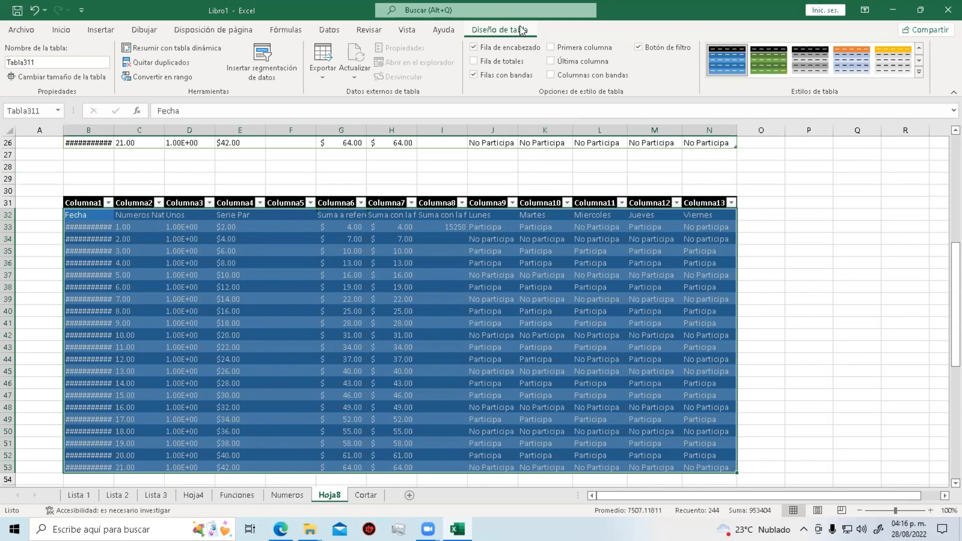
left_click(474, 48)
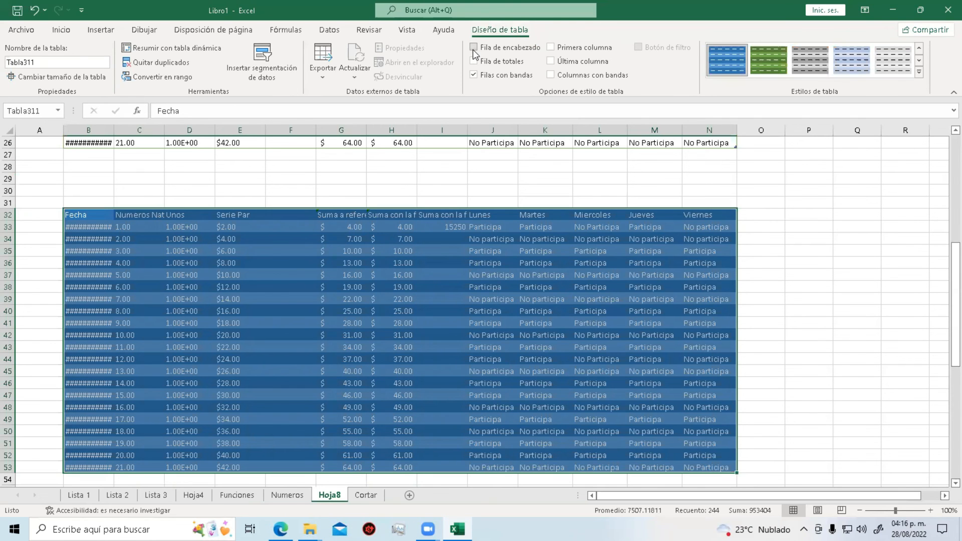
left_click(522, 261)
Apply the Normal cell style to all cells of the dark blue table, B32:N53.
left_click_drag(85, 216, 718, 411)
scroll(718, 411, "up", 3)
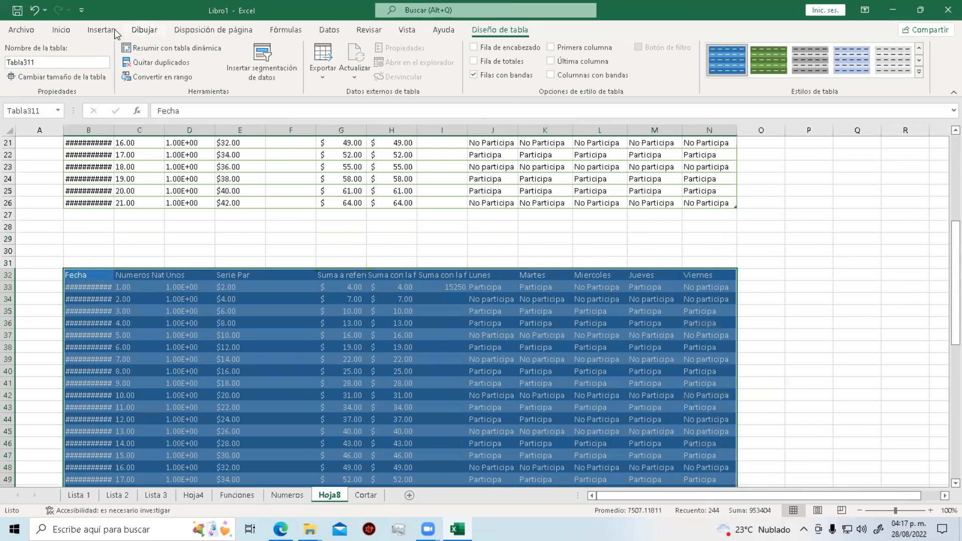
left_click(60, 30)
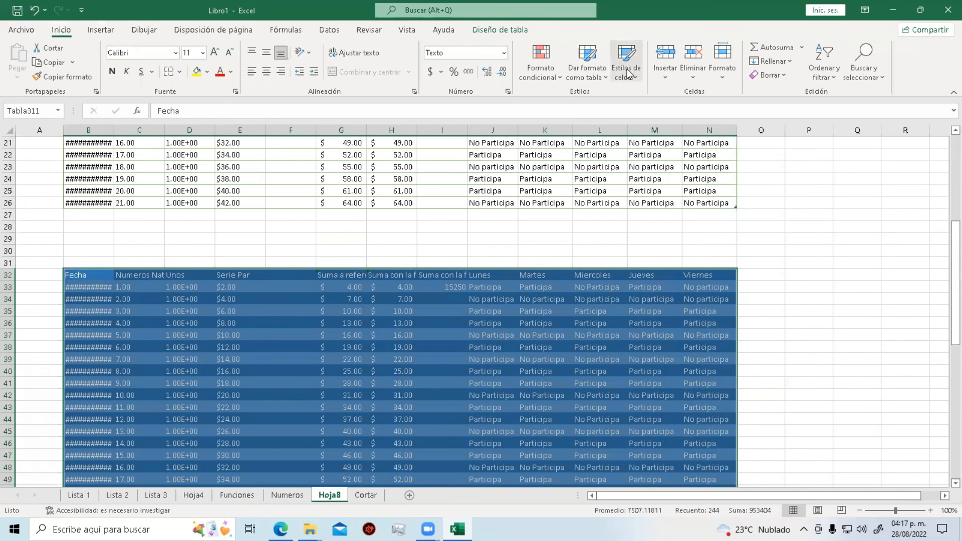
left_click(627, 65)
left_click(614, 107)
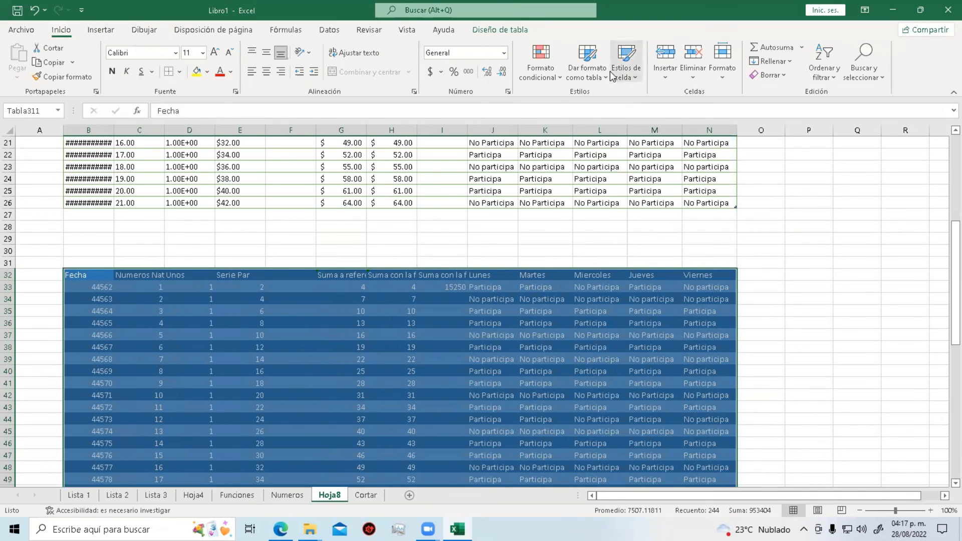
Convert the dark blue table to a normal range and reapply the Normal cell style to B32:N53.
left_click(477, 31)
left_click(157, 78)
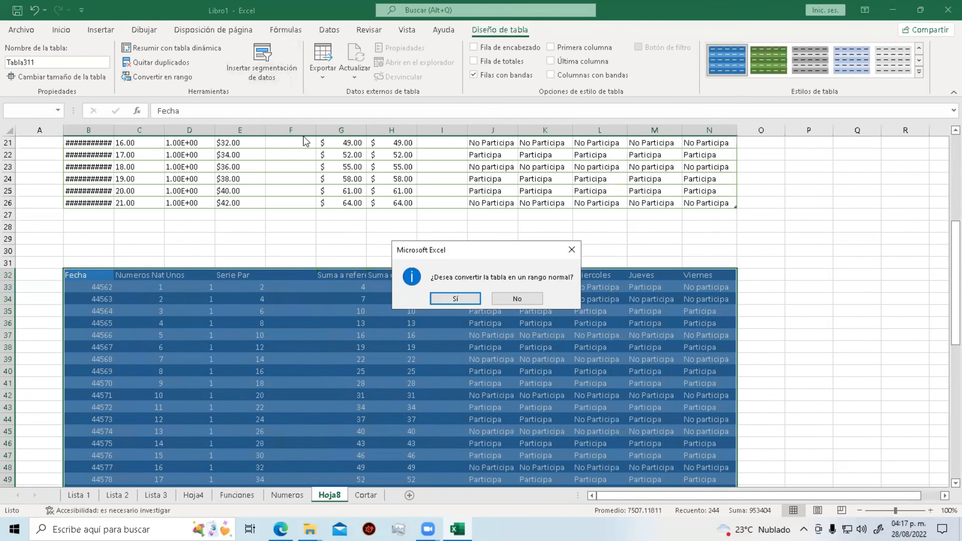
left_click(459, 304)
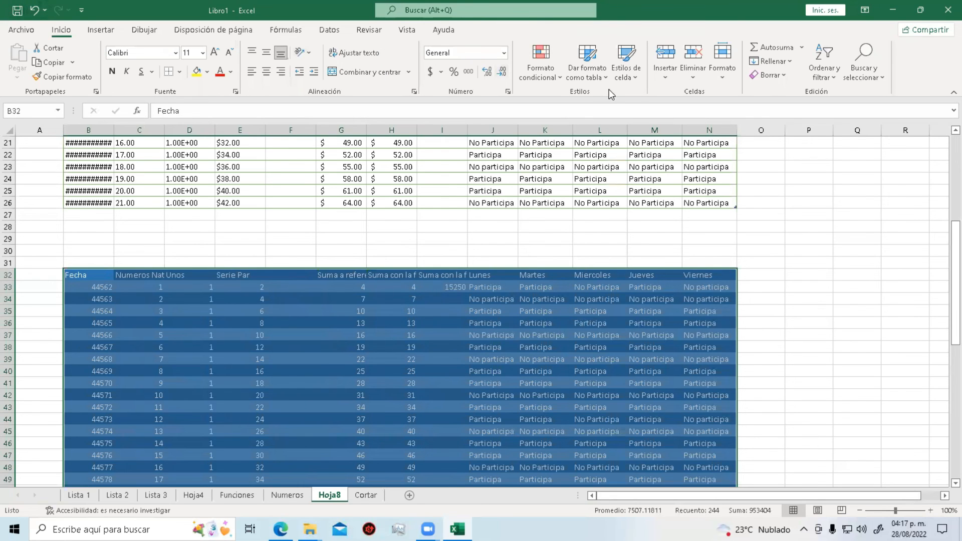
left_click(625, 75)
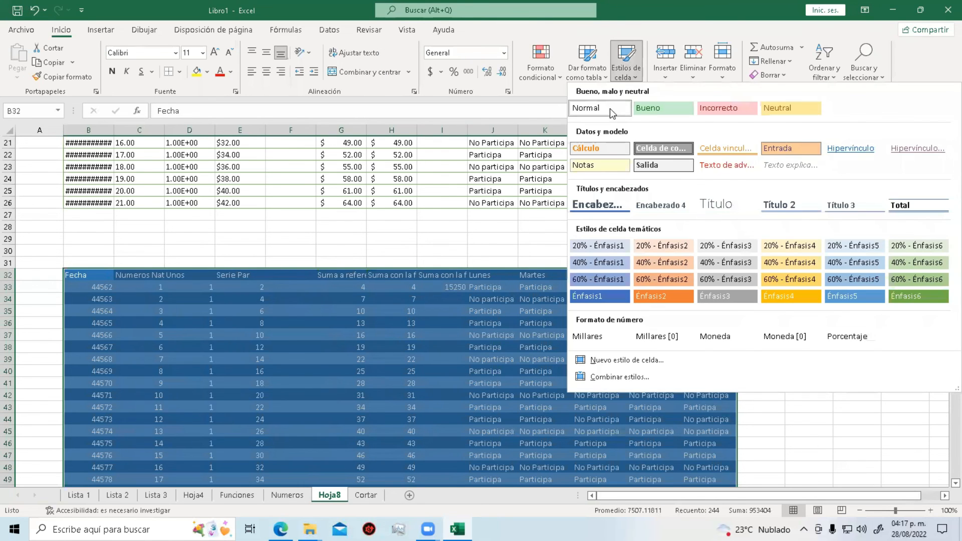
left_click(609, 109)
scroll(625, 259, "down", 2)
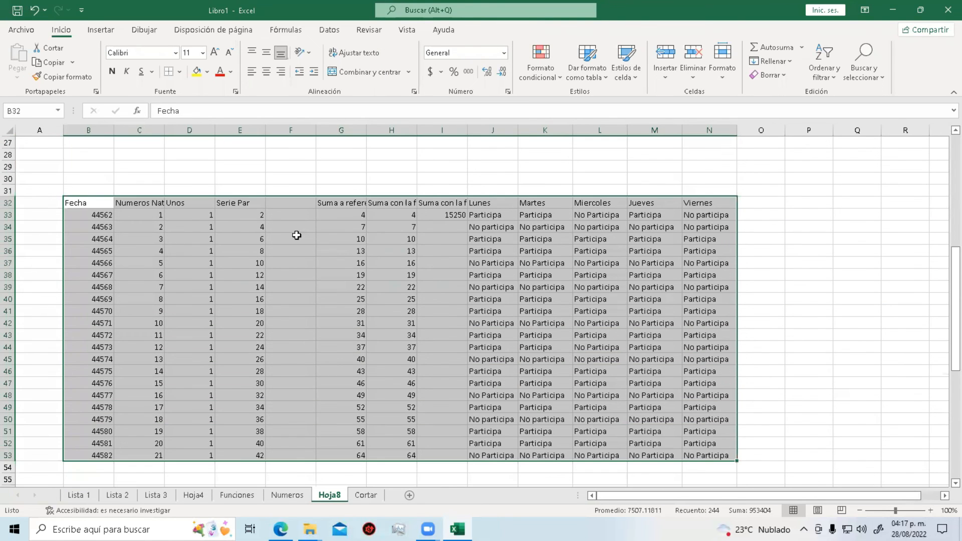
Review the available number formats for B32:N53 and check the format of individual date, number and attendance cells.
left_click(86, 211)
left_click_drag(89, 200, 710, 454)
left_click(504, 53)
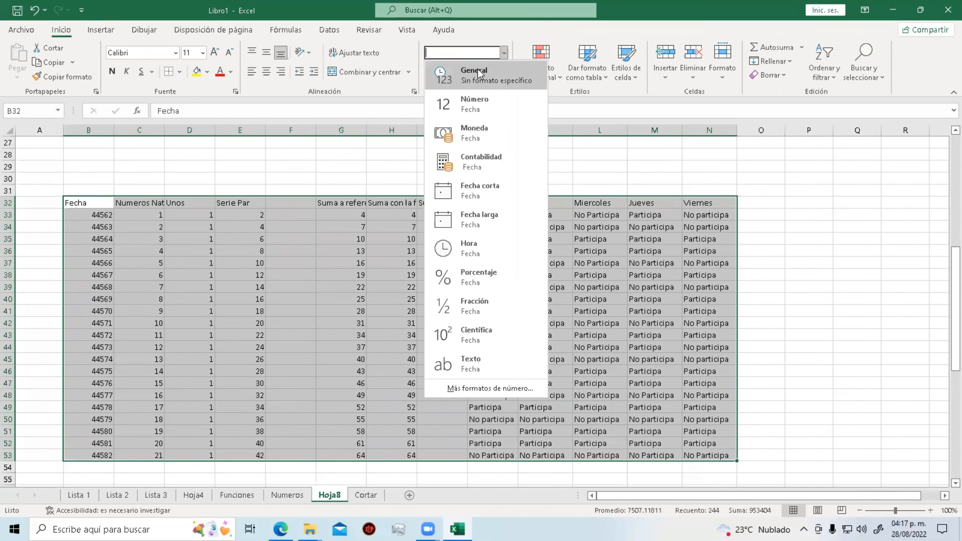
left_click(651, 216)
left_click(496, 307)
left_click(594, 281)
left_click(555, 215)
left_click(327, 249)
left_click(220, 271)
left_click(163, 258)
left_click(141, 231)
left_click(140, 215)
left_click(95, 215)
left_click(120, 310)
left_click(422, 310)
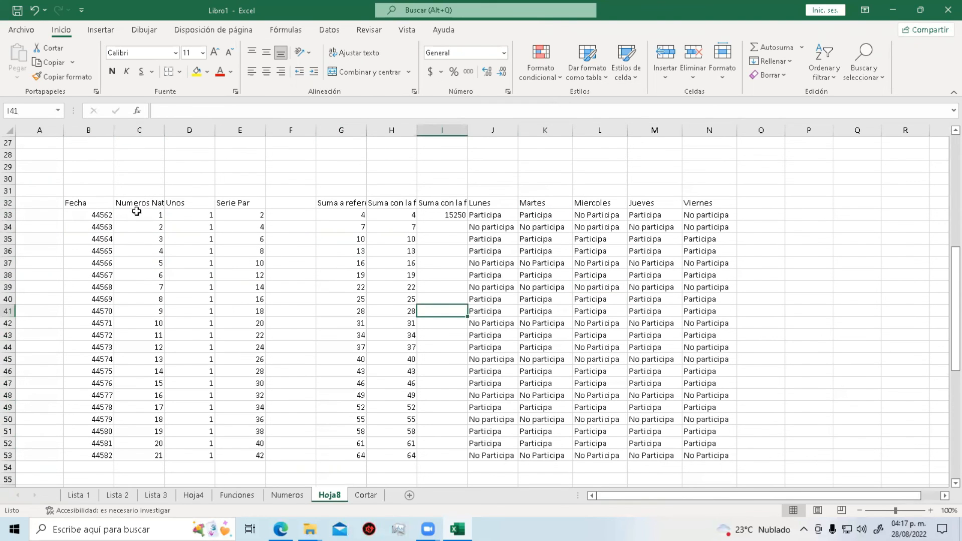
Format B32:N53 as a table with headers, using the medium style with a blue header and gray banded rows.
left_click_drag(95, 205, 722, 454)
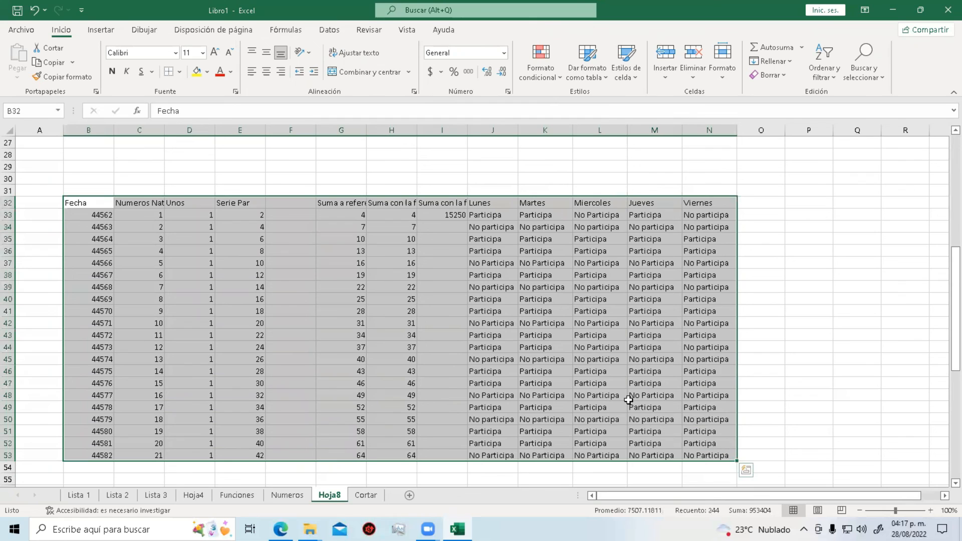
left_click(593, 76)
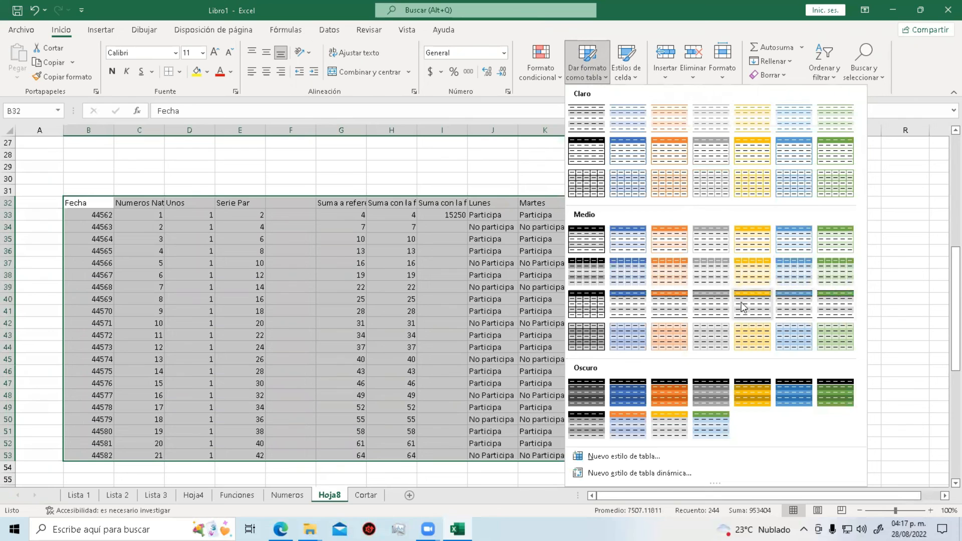
left_click(795, 315)
left_click(469, 303)
left_click(473, 316)
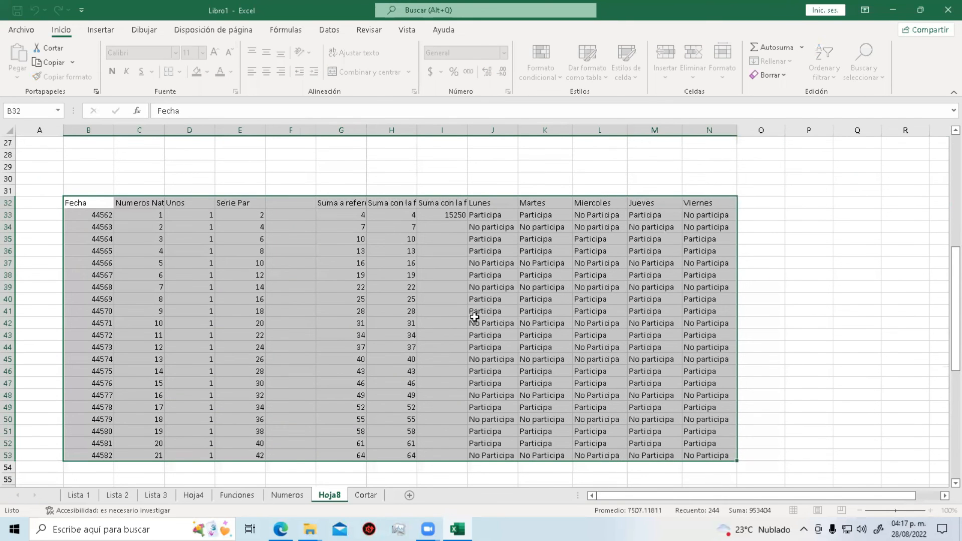
scroll(475, 317, "up", 2)
left_click(140, 242)
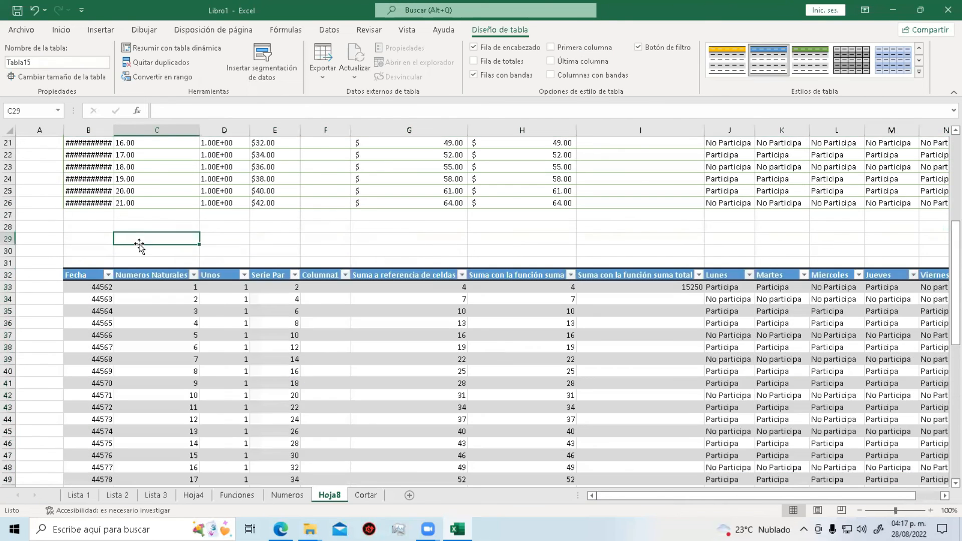
Examine the Fecha column's filter options and compare its values with the dates in the table at B4.
left_click(107, 275)
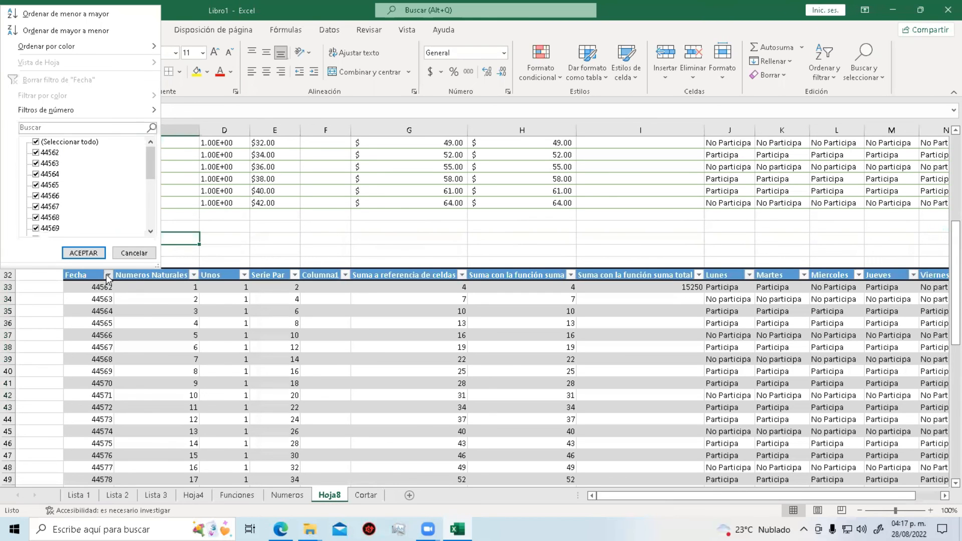
left_click(138, 253)
left_click(102, 279)
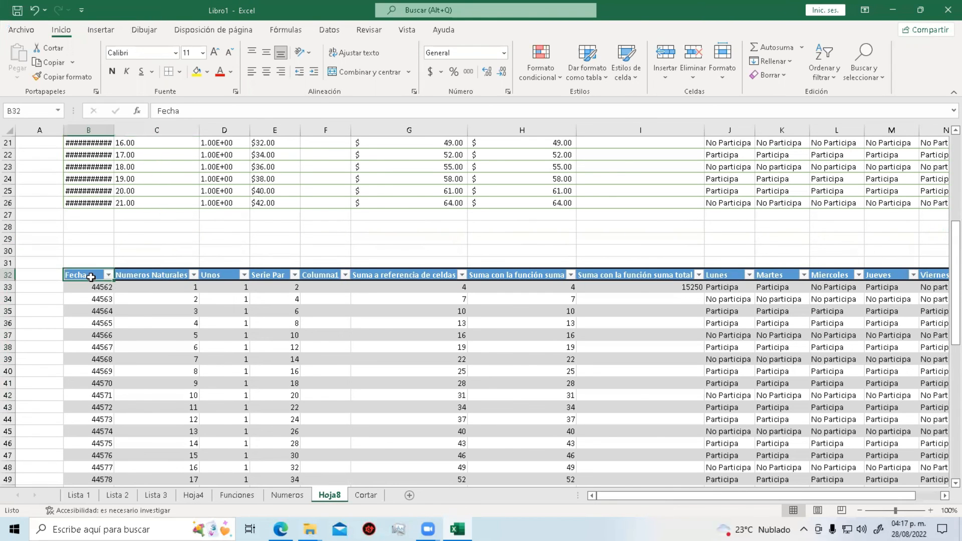
left_click(131, 322)
scroll(132, 321, "down", 4)
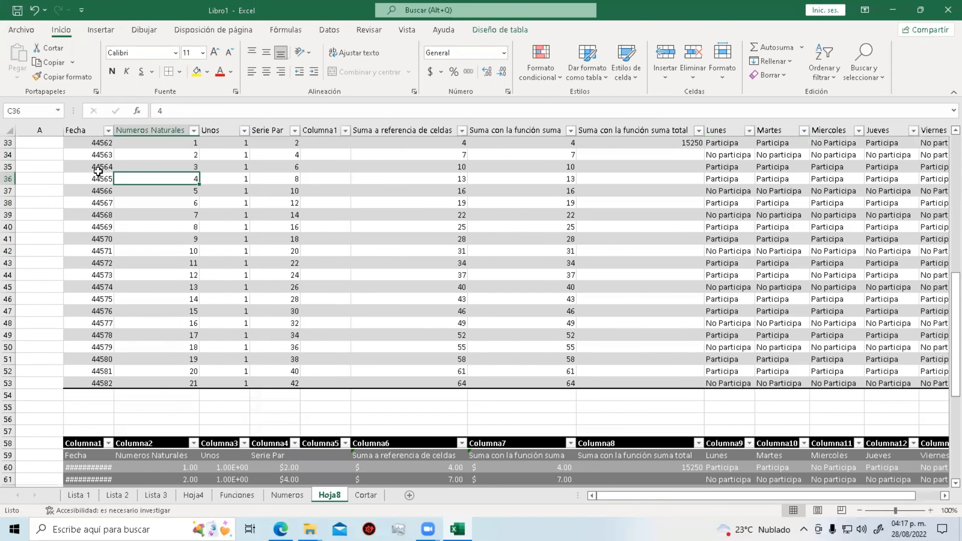
double_click(103, 168)
scroll(166, 308, "up", 6)
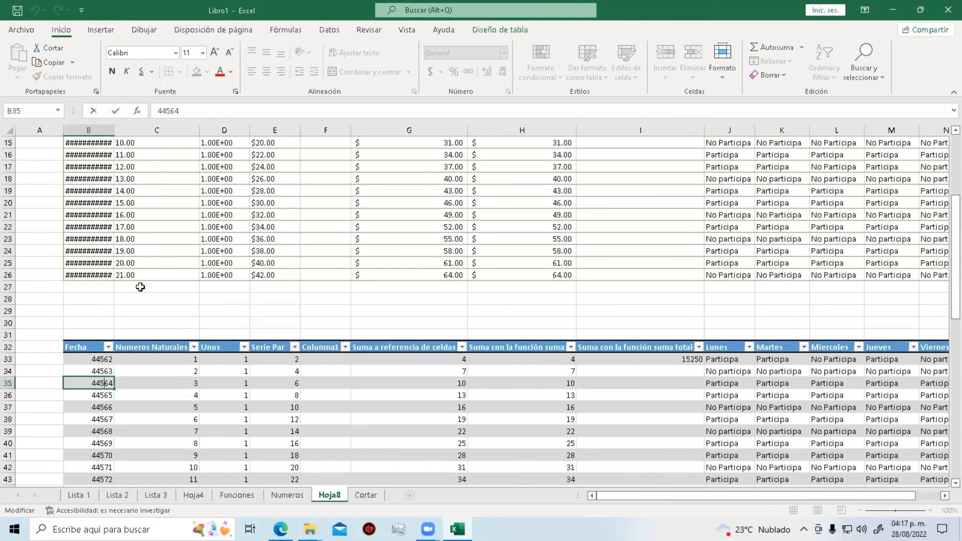
left_click(107, 240)
scroll(120, 310, "up", 4)
left_click(102, 311)
double_click(102, 311)
left_click(99, 257)
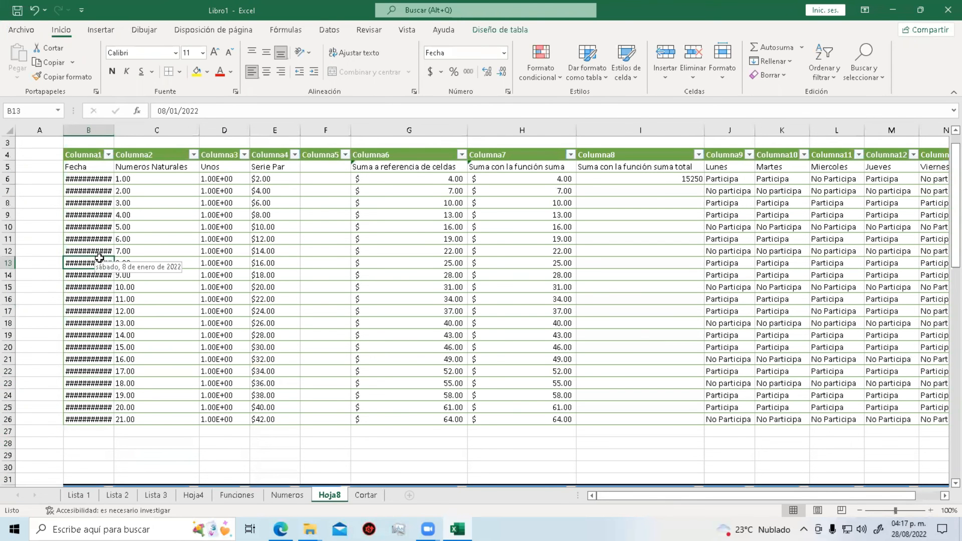
Set the number format of the dates in B6:B26 to Fecha larga.
left_click_drag(101, 174, 100, 421)
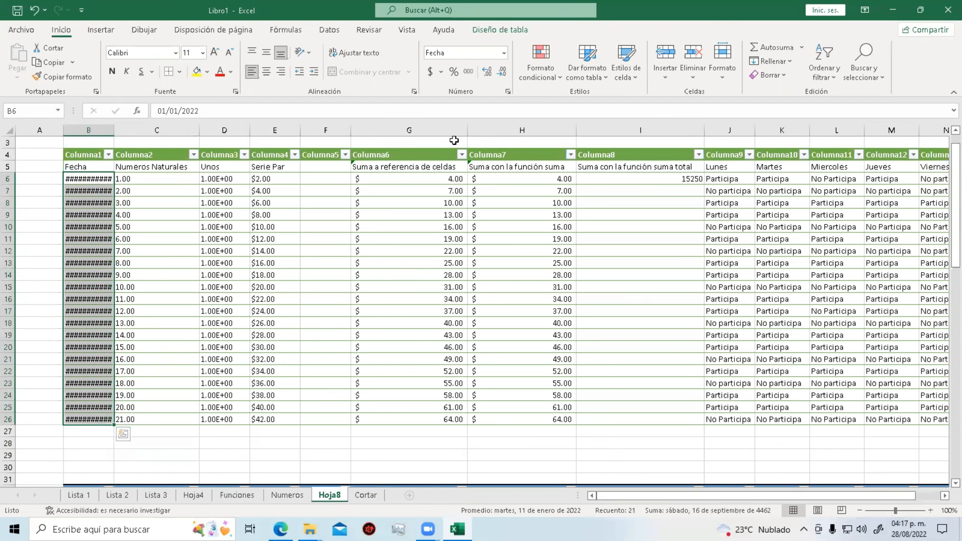
left_click(504, 53)
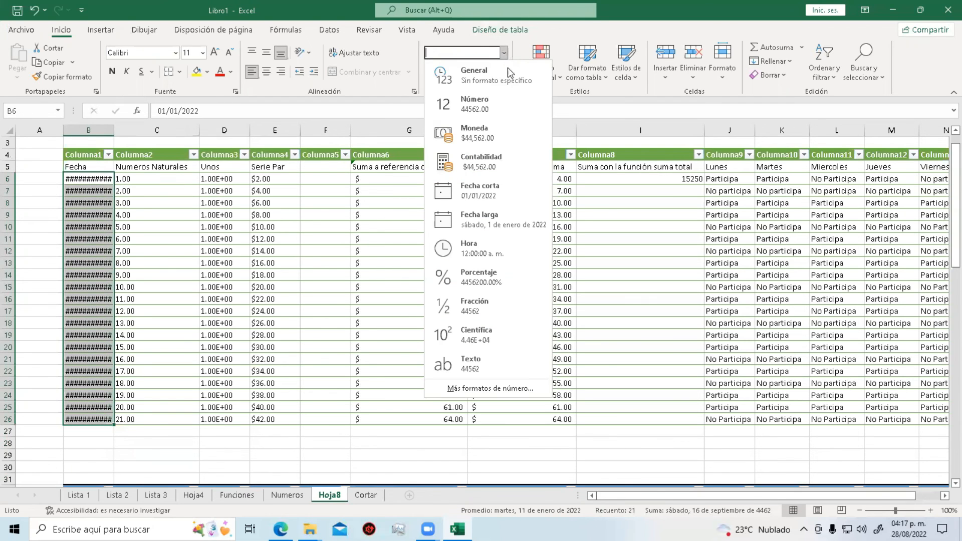
left_click(499, 218)
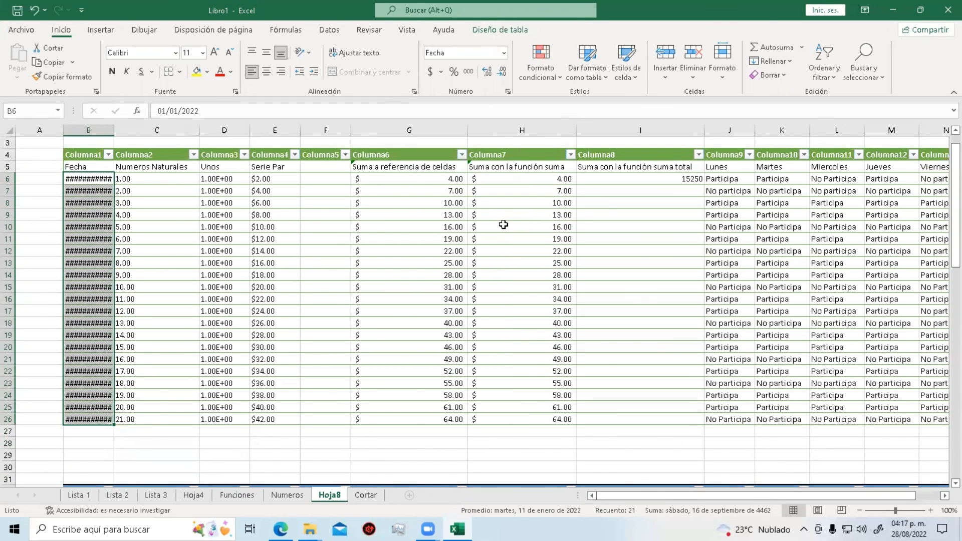
Switch the dates in B6:B26 between Fecha corta and Fecha larga, leaving them set to Fecha corta.
left_click(504, 52)
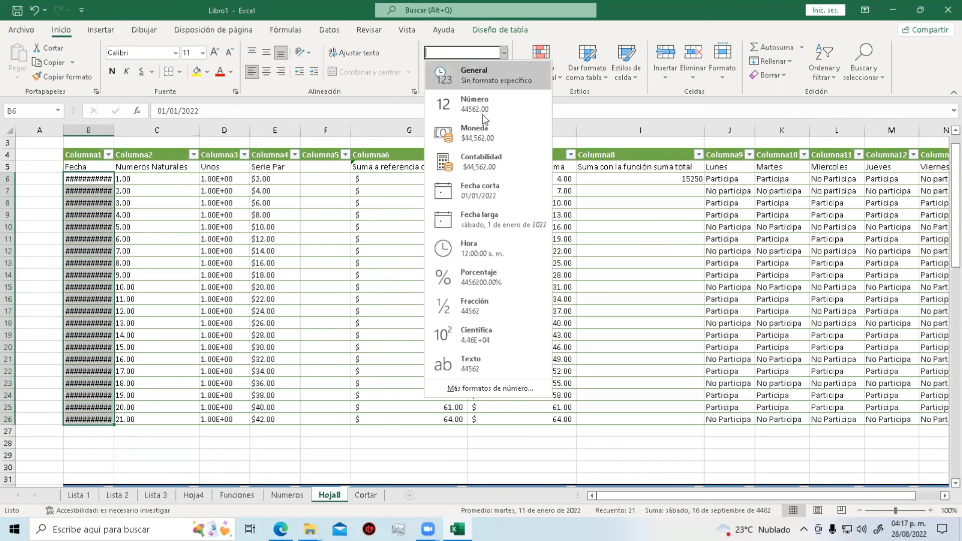
left_click(481, 192)
left_click(503, 53)
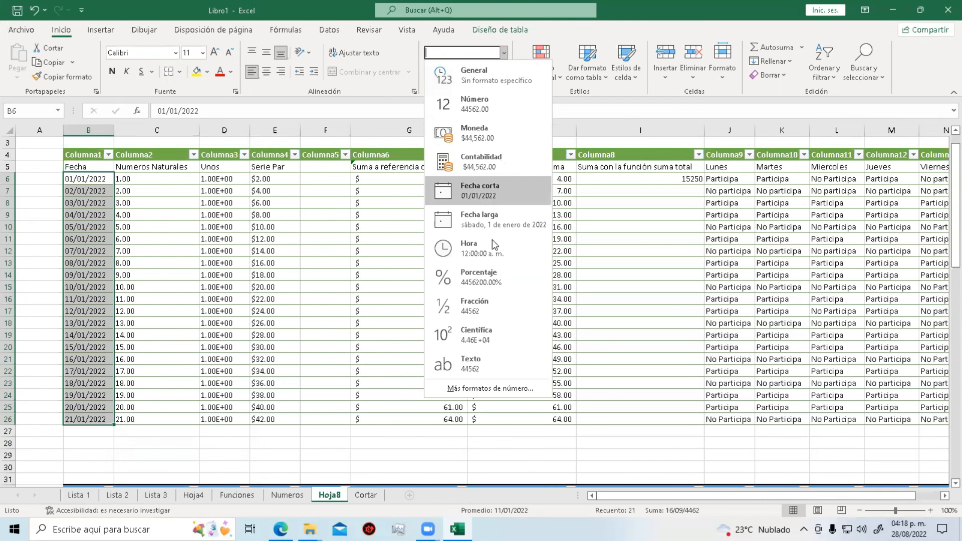
left_click(493, 226)
left_click(504, 54)
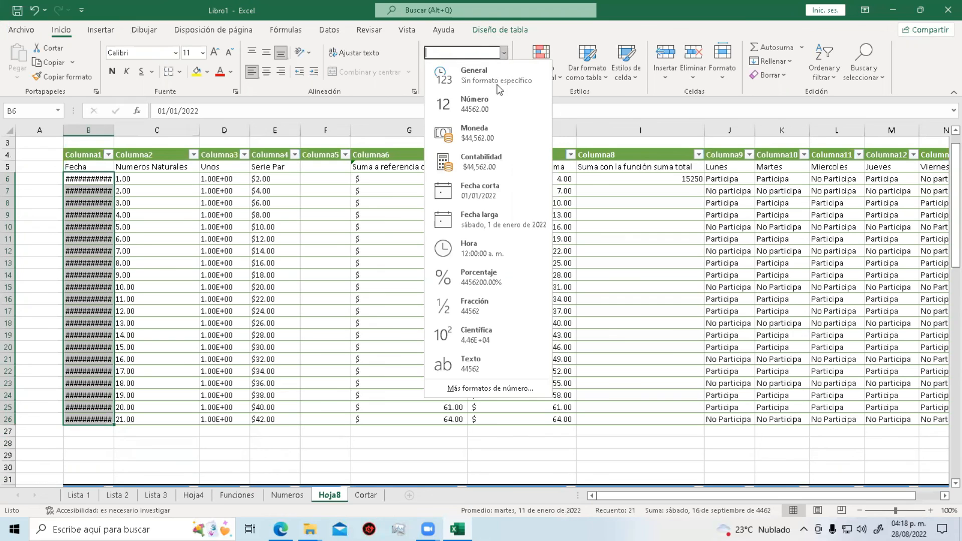
left_click(477, 191)
left_click(88, 190)
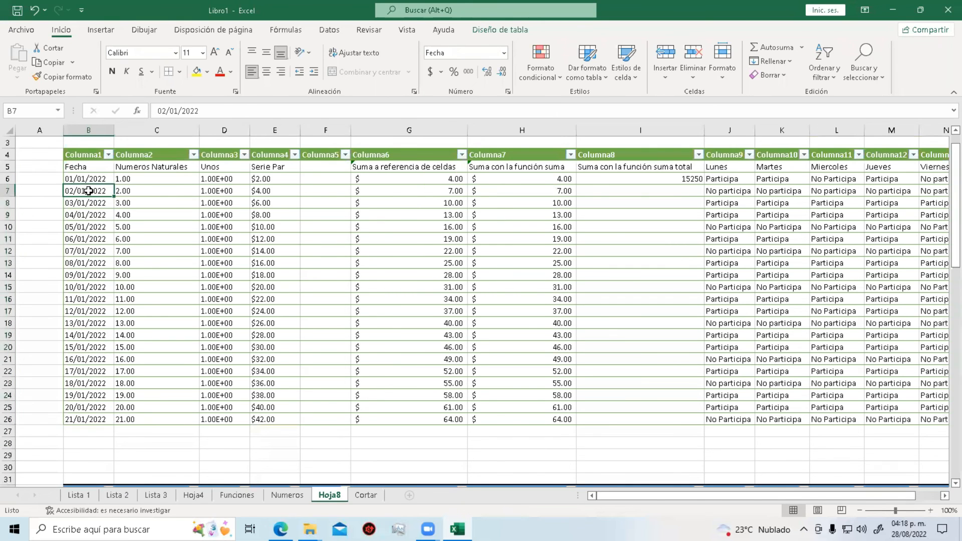
double_click(89, 190)
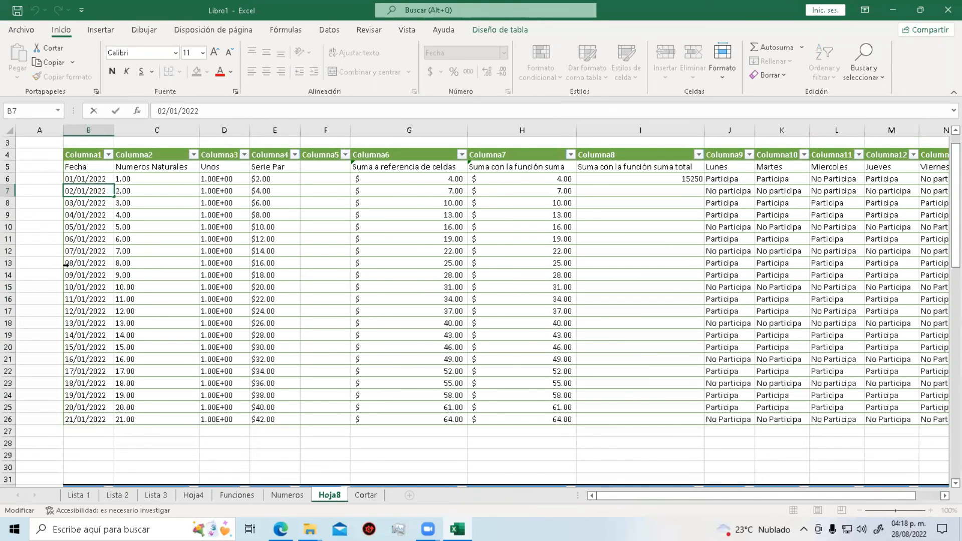
left_click(29, 287)
Copy the dates in B6:B26 and paste them over the serial numbers in B33:B53 of the blue table.
left_click_drag(90, 179, 110, 420)
right_click(95, 276)
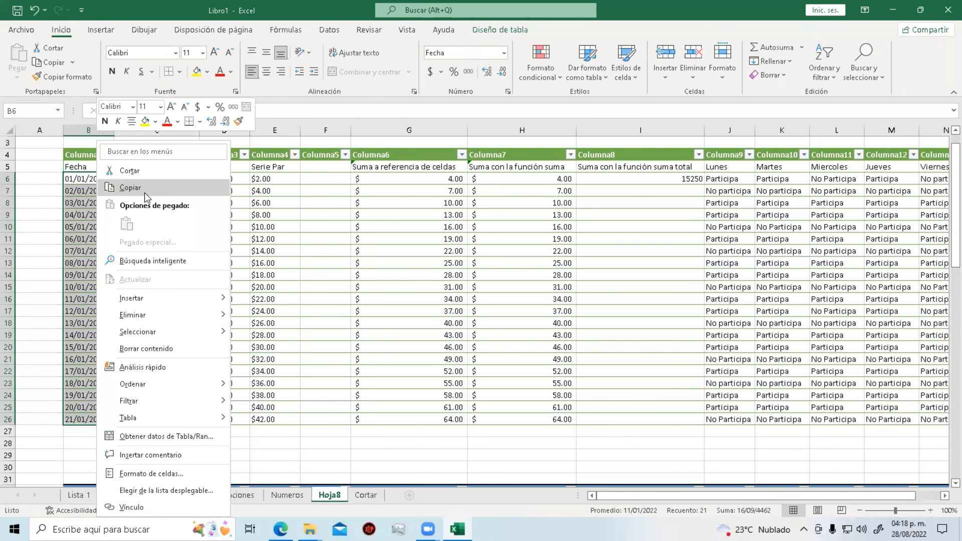
left_click(144, 188)
scroll(155, 258, "down", 11)
scroll(155, 258, "up", 2)
left_click(82, 179)
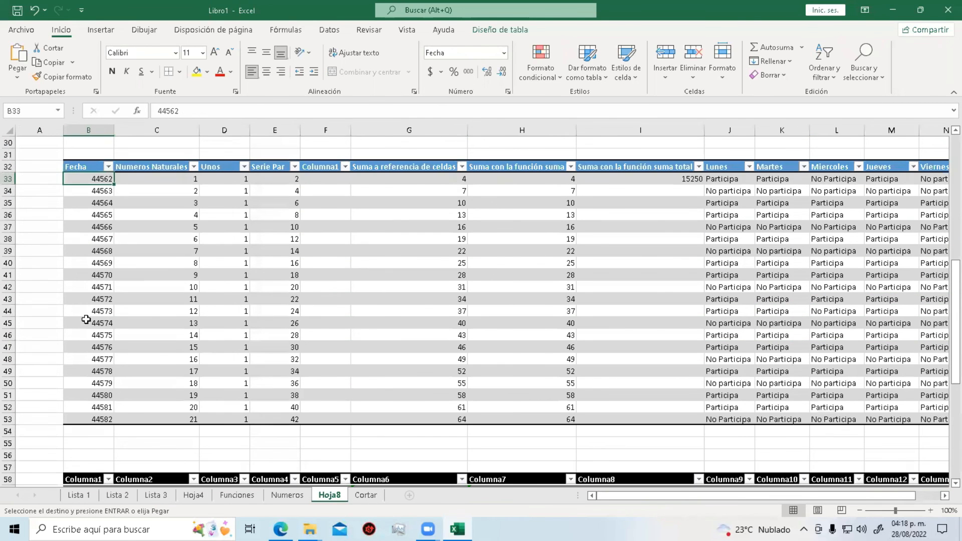
left_click_drag(86, 320, 90, 420)
key("ctrl+v")
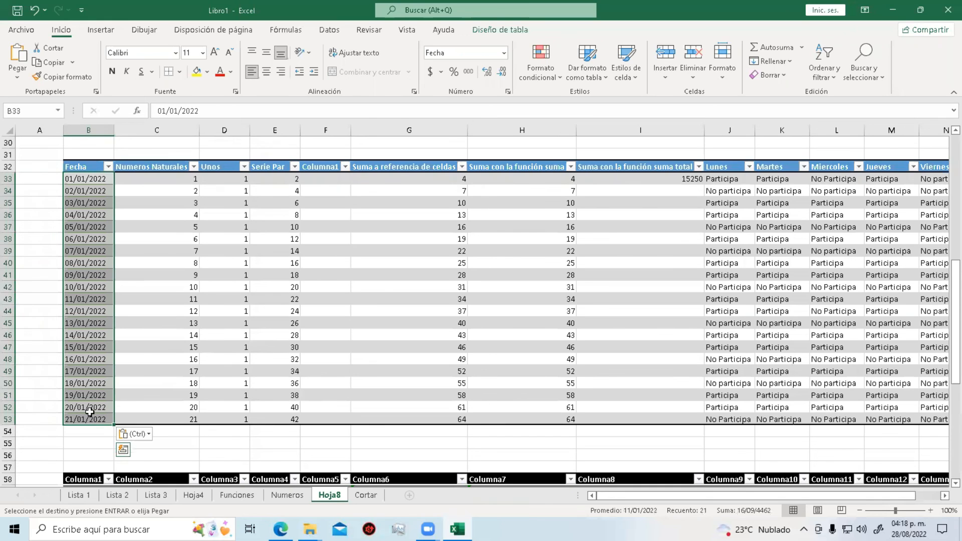
Try the Fecha larga format on the dates in B33:B53, and return them to Fecha corta.
left_click(503, 53)
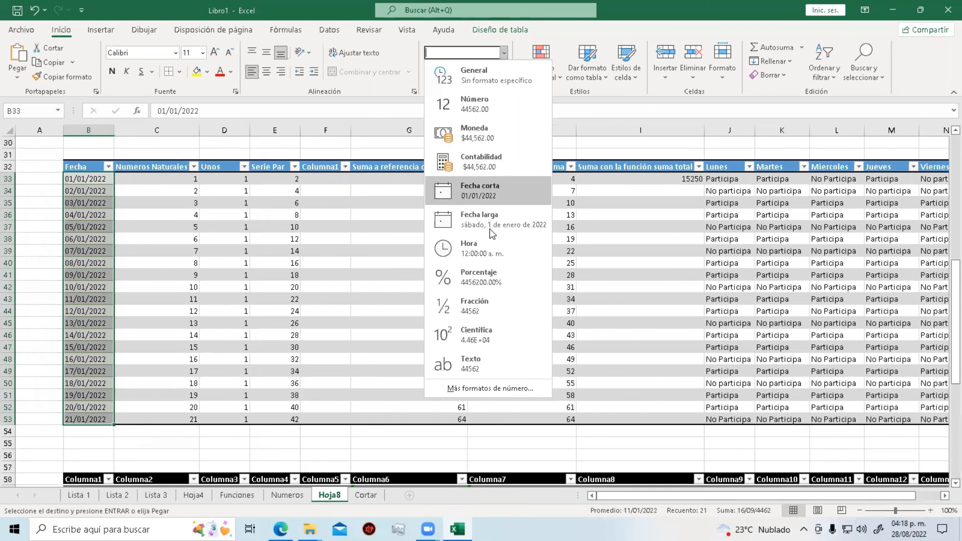
left_click(480, 219)
left_click(504, 53)
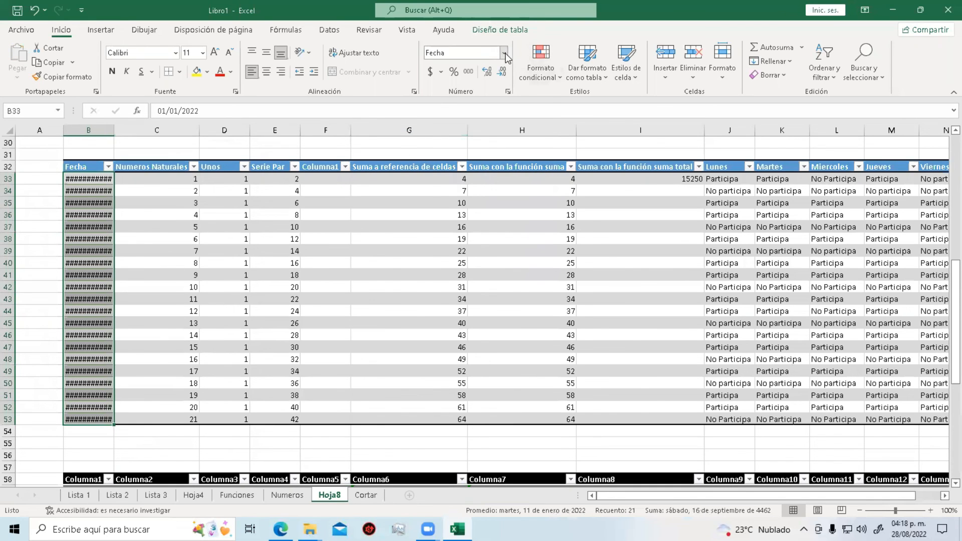
left_click(483, 194)
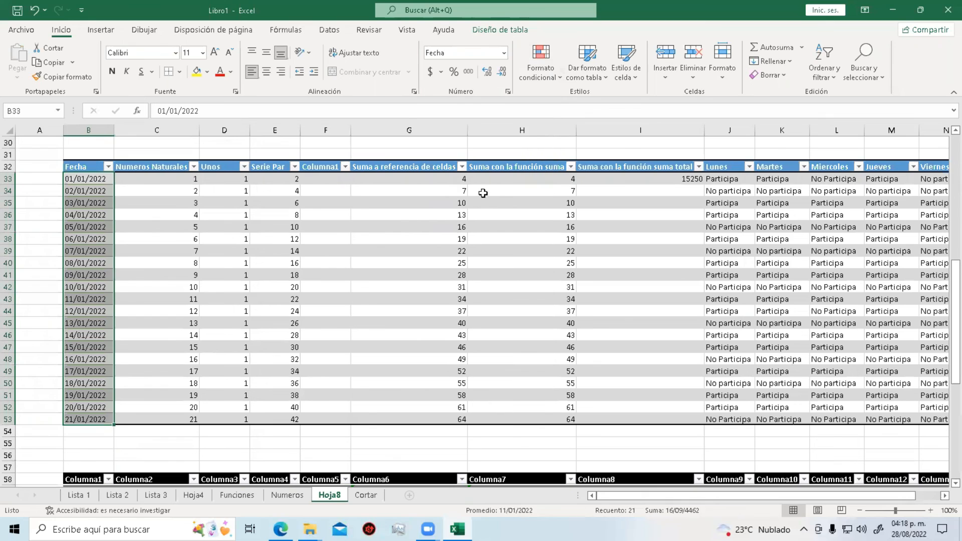
Apply all borders to every cell of the blue table in B32:N53.
left_click_drag(167, 334, 168, 326)
left_click_drag(83, 169, 651, 421)
left_click(182, 74)
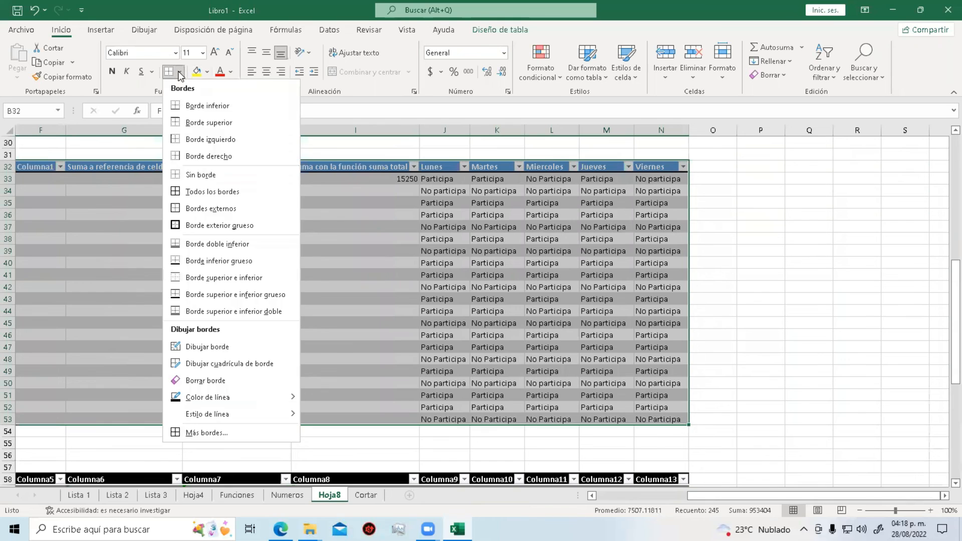
left_click(221, 195)
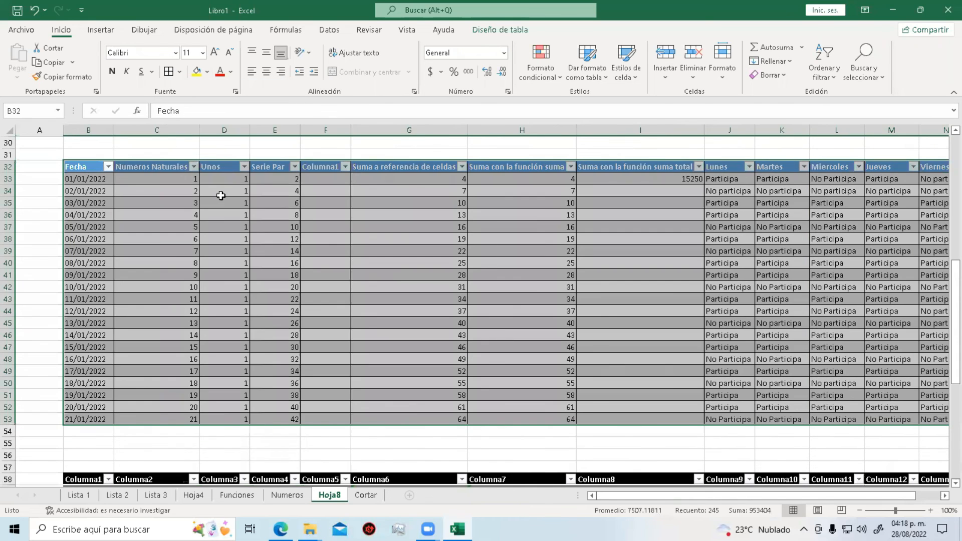
left_click(612, 323)
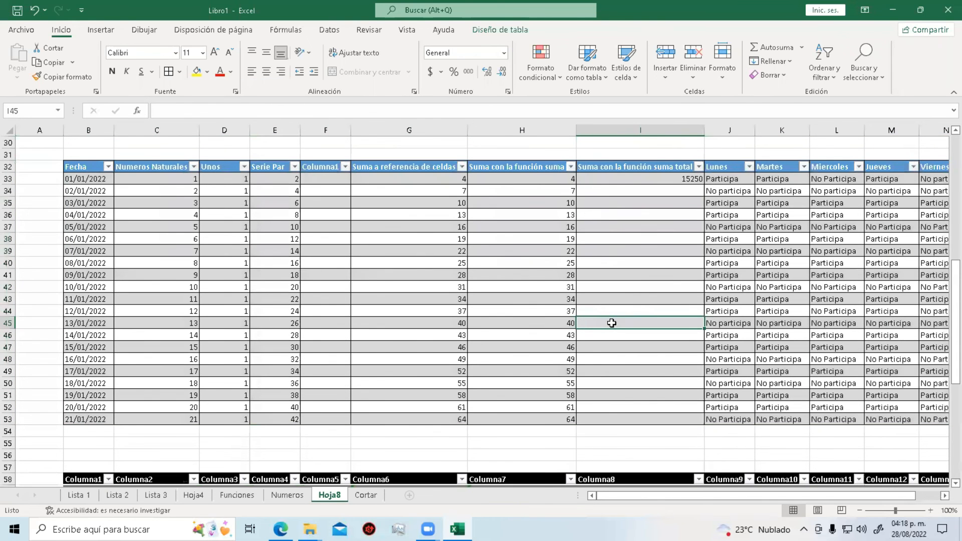